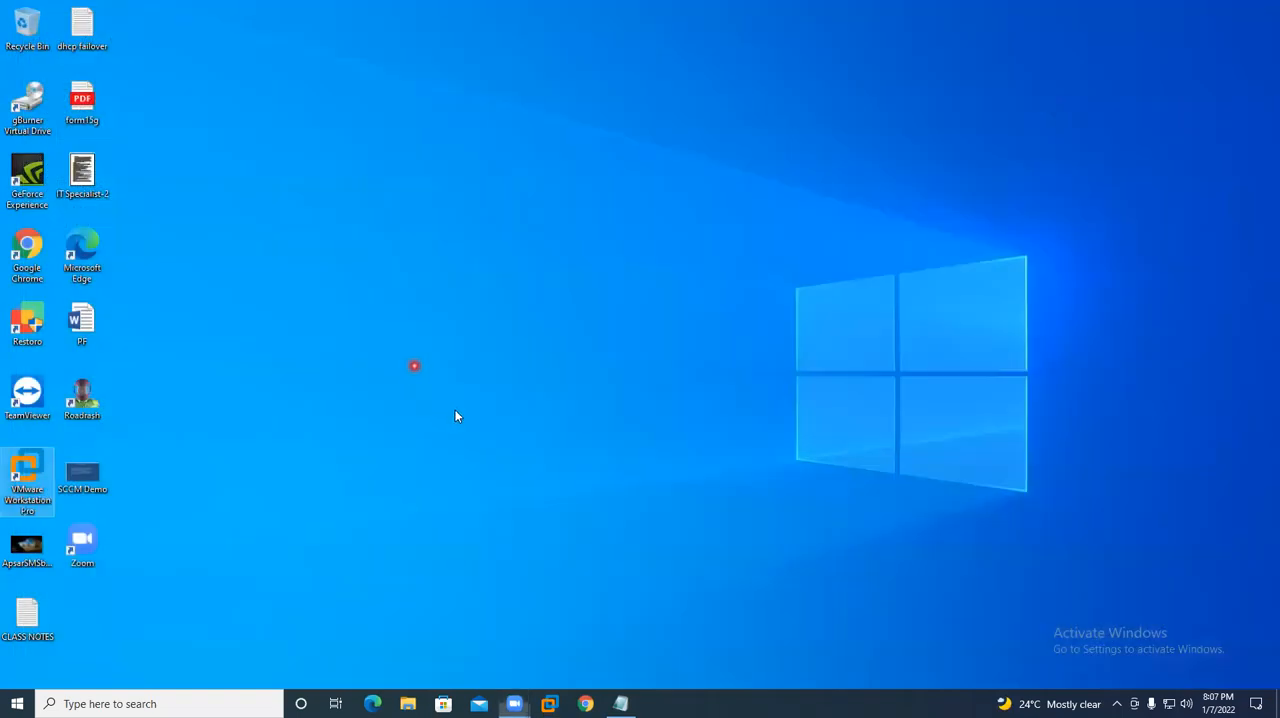
- Launch Disk Management with diskmgmt.msc, examine the disks and their partitions in a maximized window, and close it
{"action": "key", "text": "super+r"}
{"action": "type", "text": "d"}
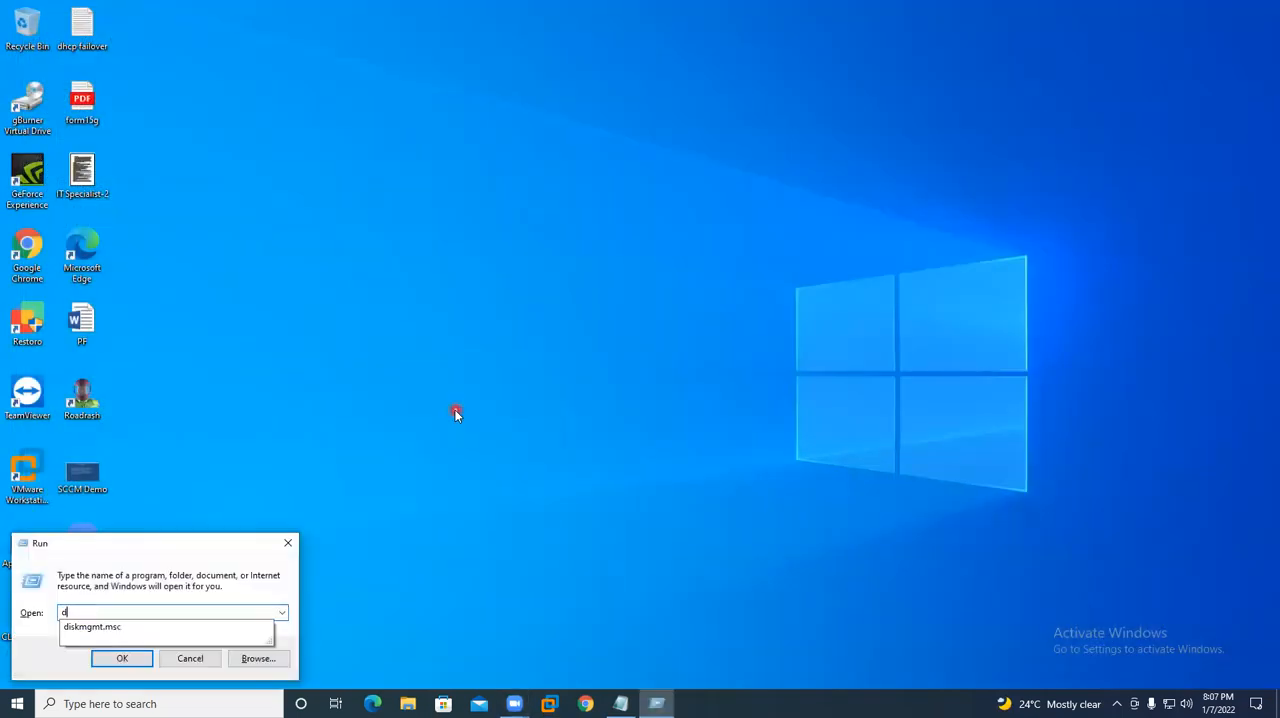
{"action": "type", "text": "iskmgmt.msc"}
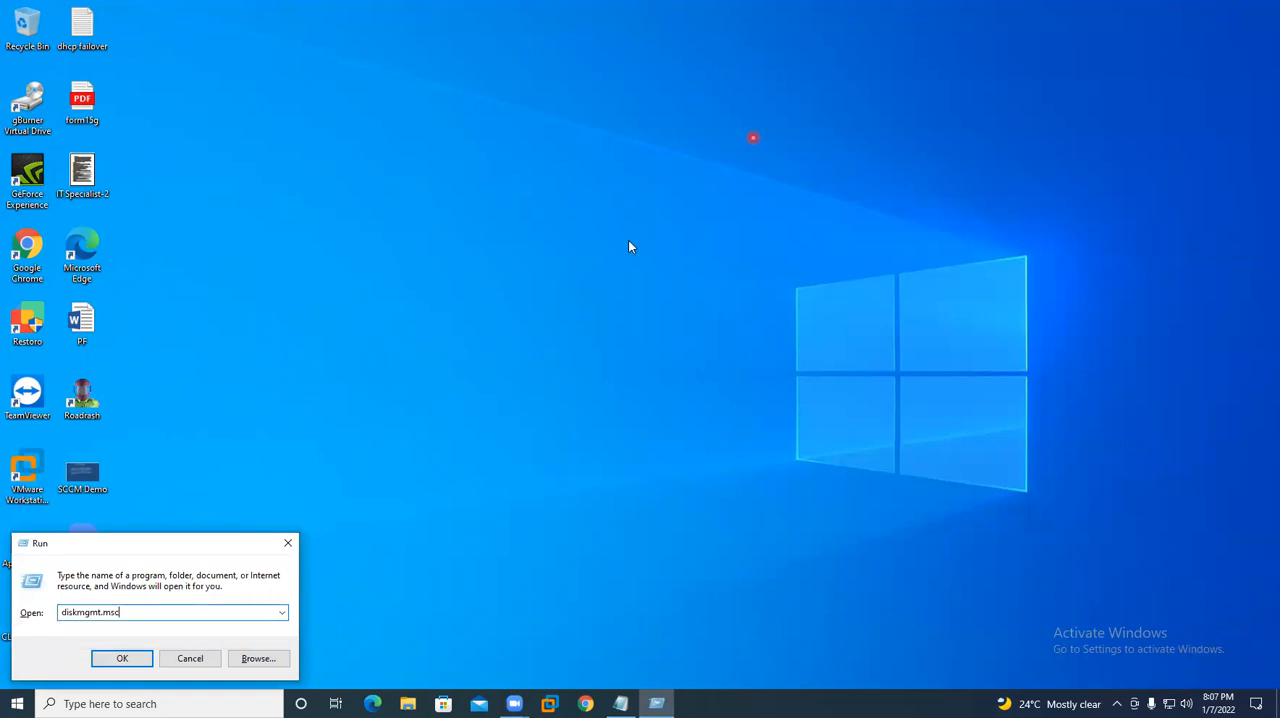
{"action": "left_click", "coordinate": [747, 301]}
{"action": "left_click", "coordinate": [728, 33]}
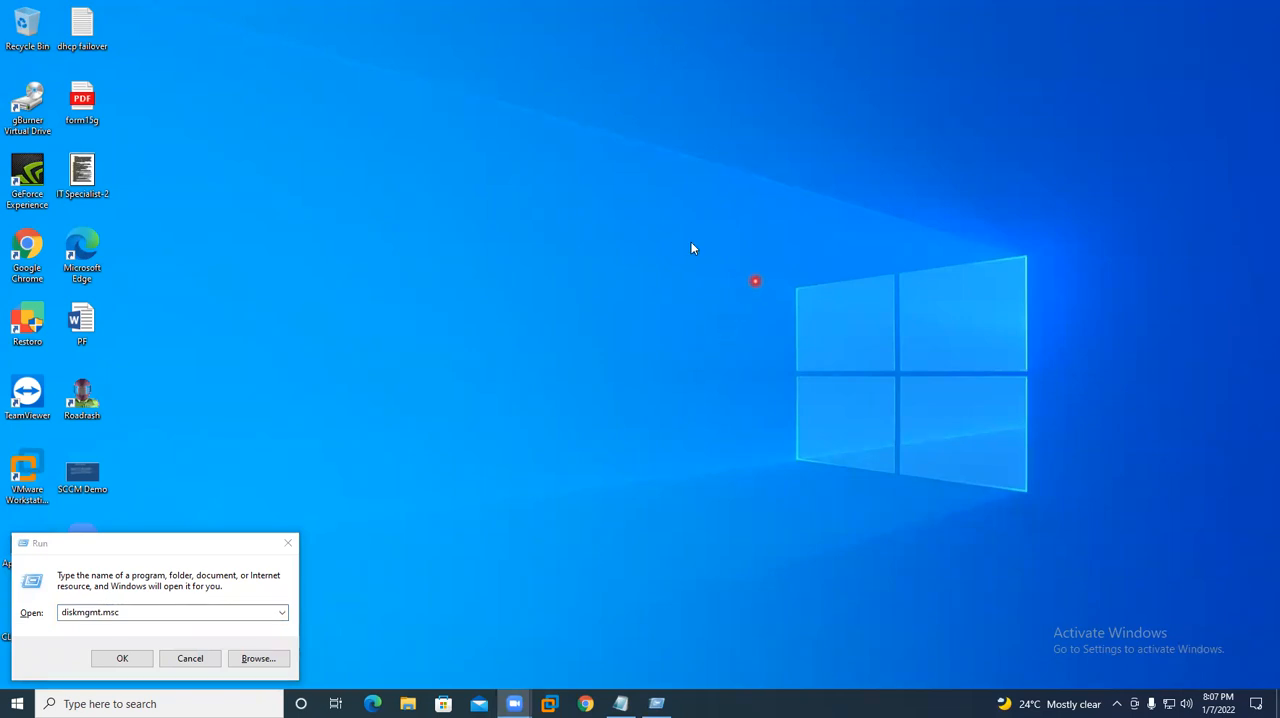
{"action": "left_click", "coordinate": [185, 620]}
{"action": "left_click", "coordinate": [113, 662]}
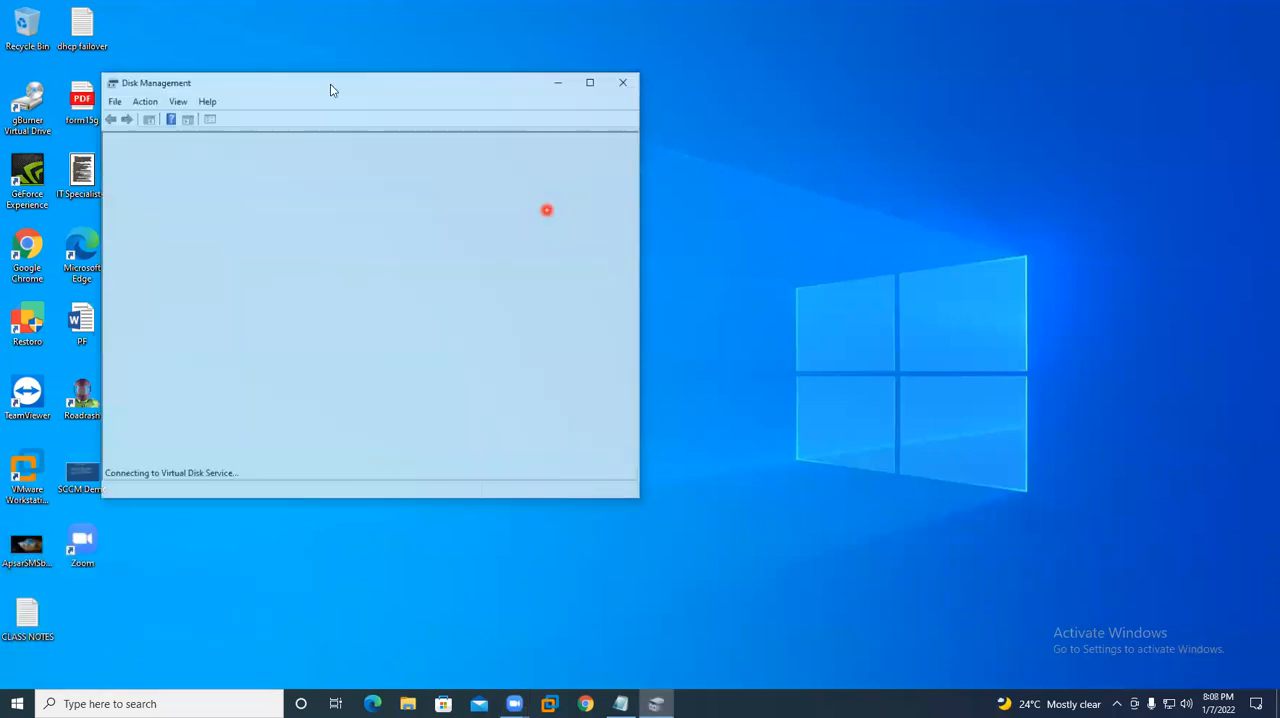
{"action": "double_click", "coordinate": [340, 90]}
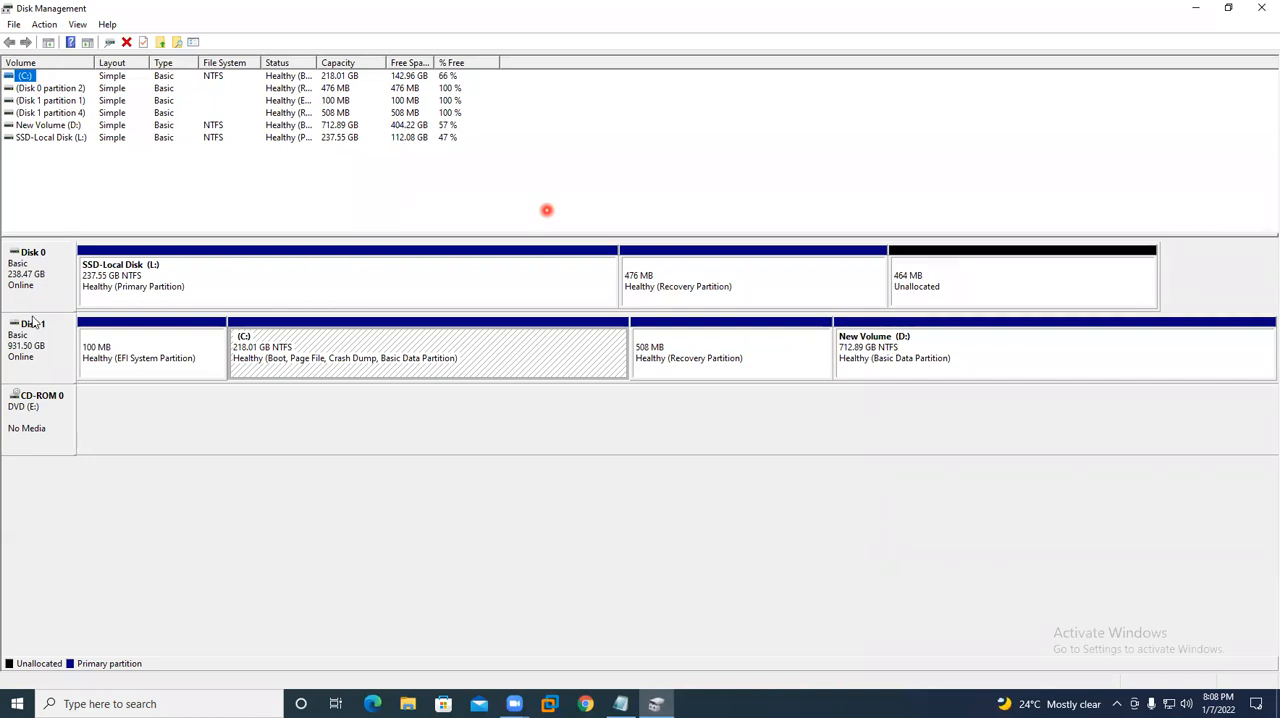
{"action": "left_click", "coordinate": [1261, 8]}
- Show This PC in a maximized File Explorer window and examine the free space on the SSD-Local Disk (L:) and New Volume (D:) drives
{"action": "key", "text": "super+r"}
{"action": "key", "text": "Escape"}
{"action": "key", "text": "super+e"}
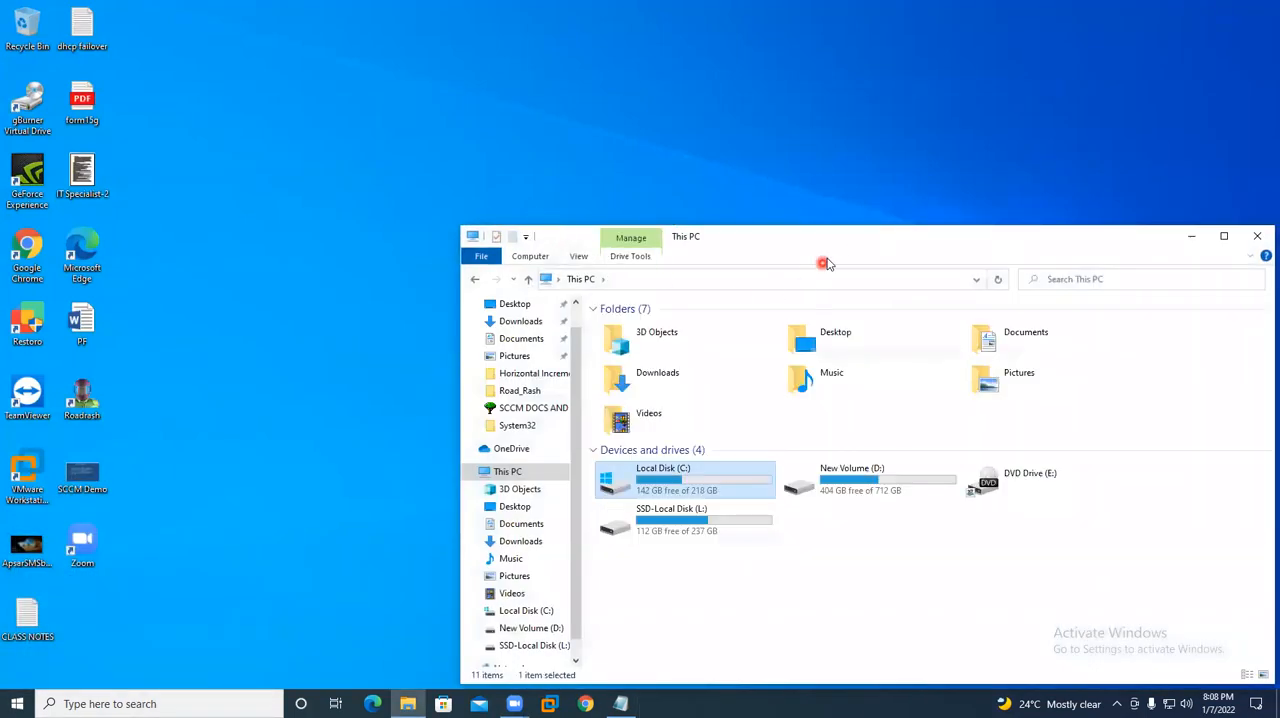
{"action": "double_click", "coordinate": [831, 234]}
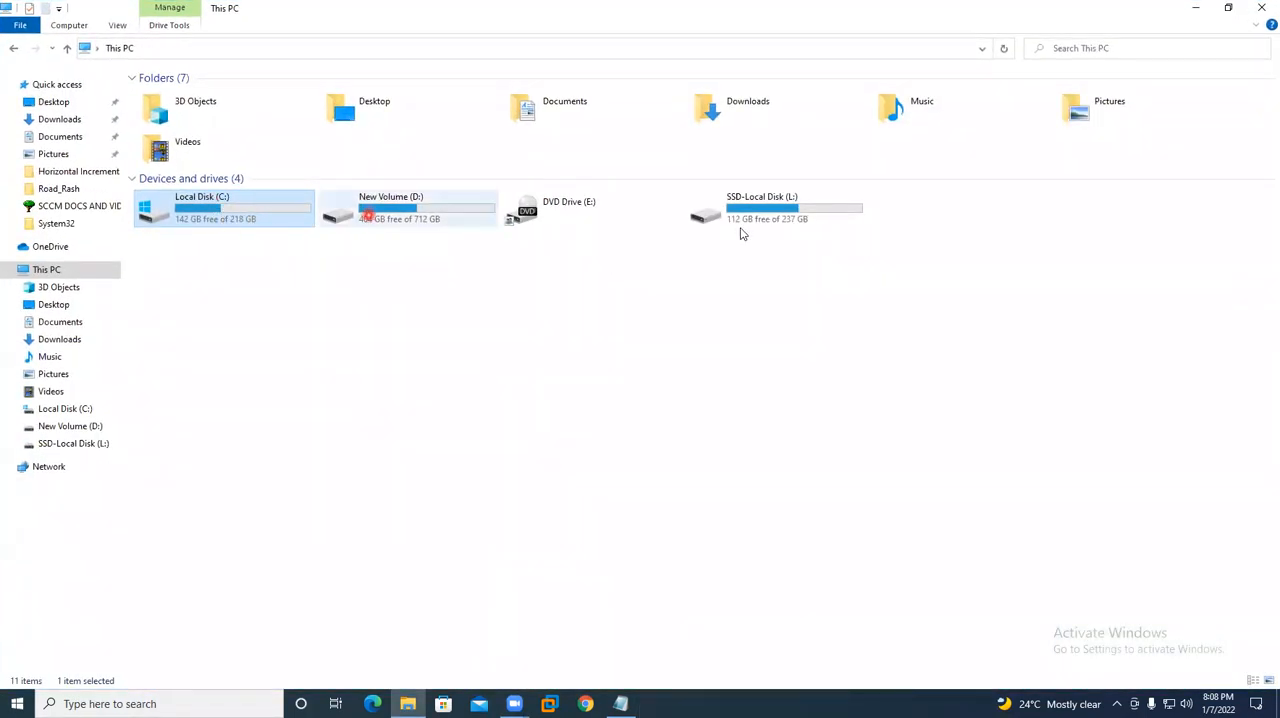
{"action": "left_click", "coordinate": [793, 222]}
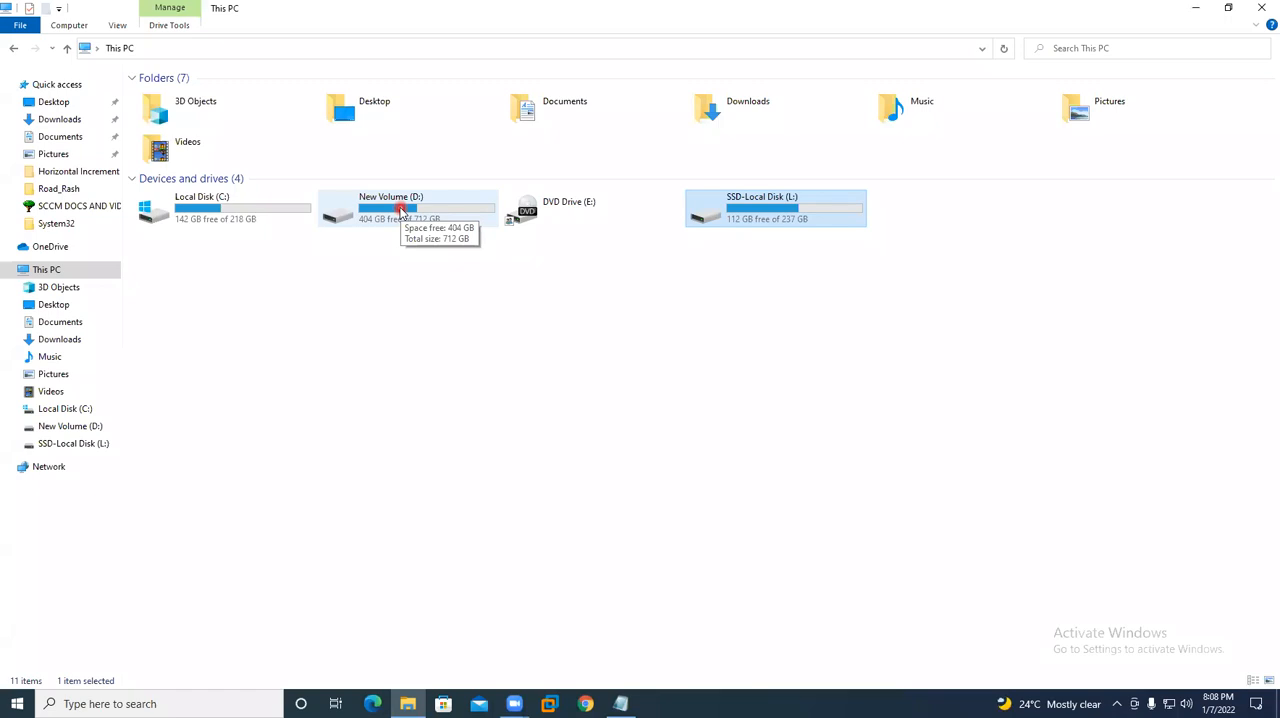
{"action": "left_click", "coordinate": [649, 58]}
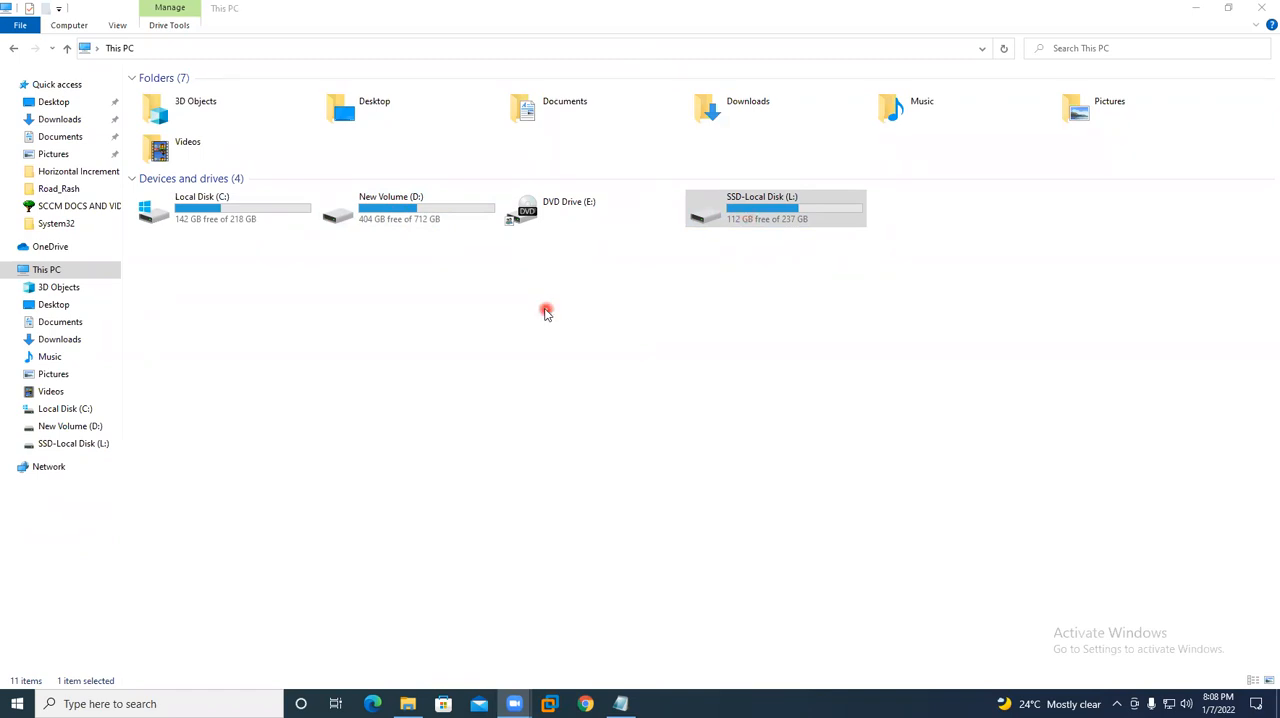
- Browse New Volume (D:) to VMDKS\APSAR\asusnewpc and examine the virtual machine files stored there
{"action": "left_click", "coordinate": [408, 216]}
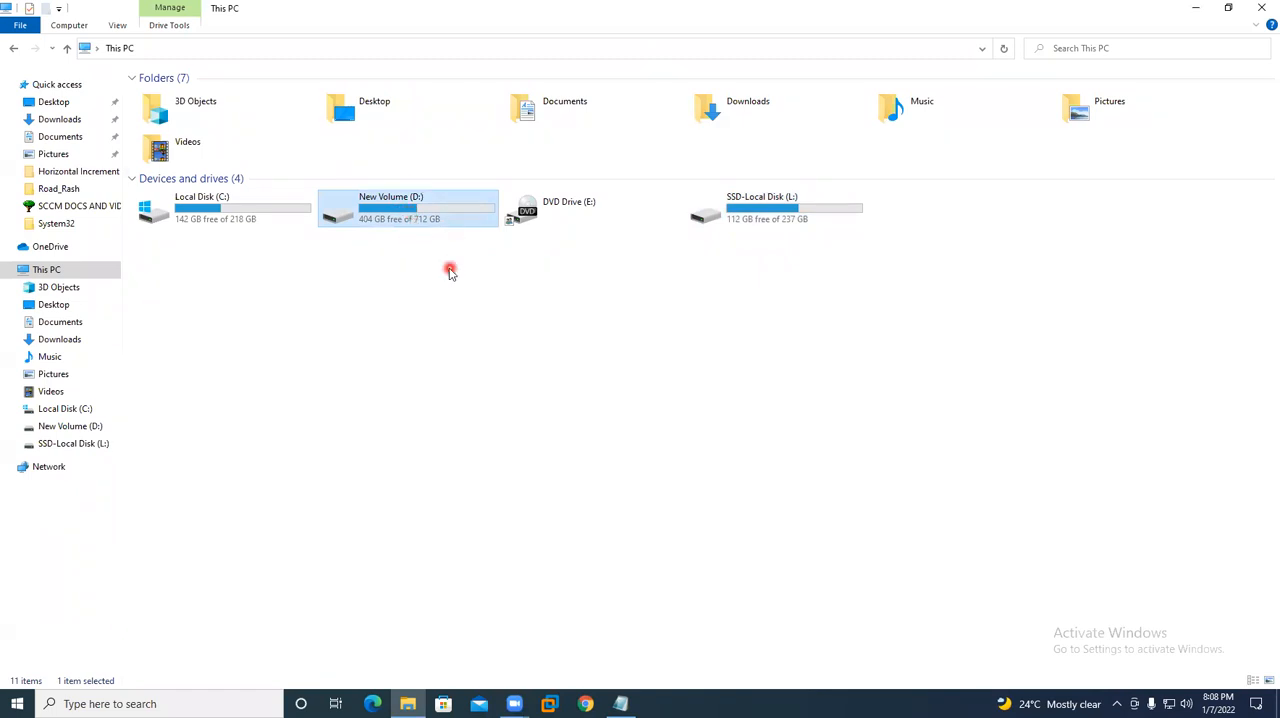
{"action": "key", "text": "Return"}
{"action": "key", "text": "BackSpace"}
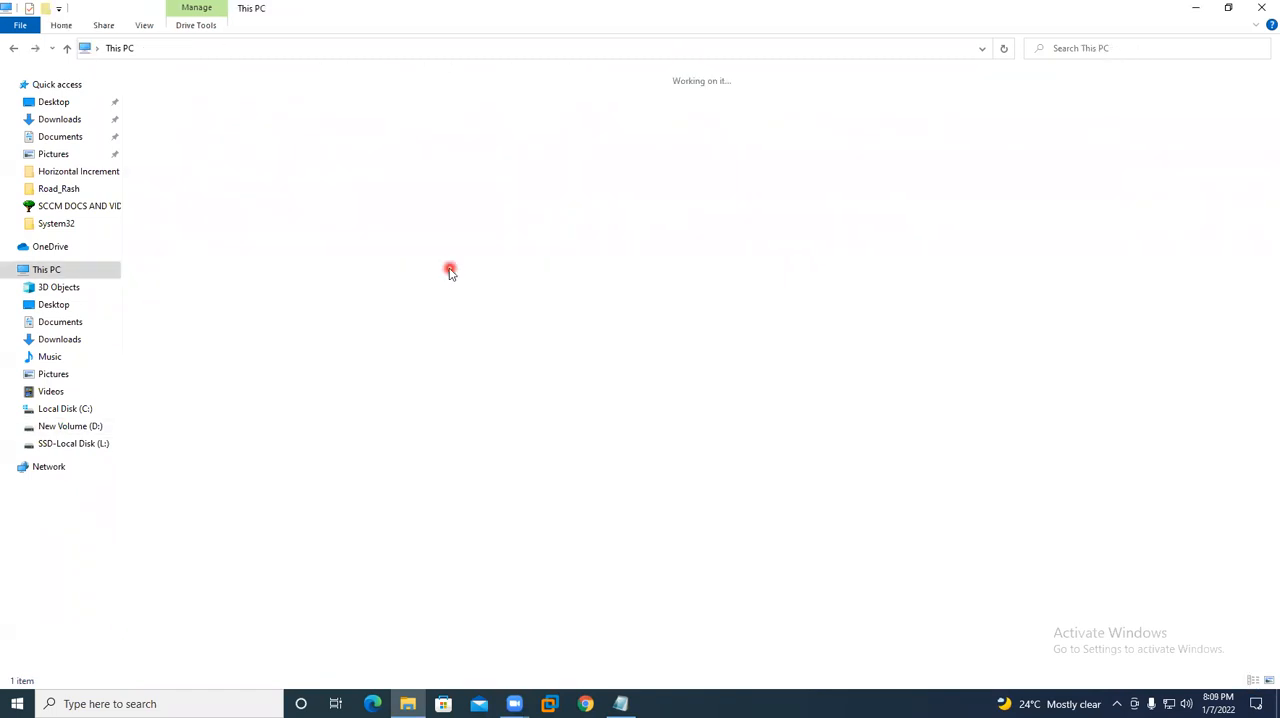
{"action": "double_click", "coordinate": [421, 205]}
{"action": "double_click", "coordinate": [154, 94]}
{"action": "double_click", "coordinate": [164, 94]}
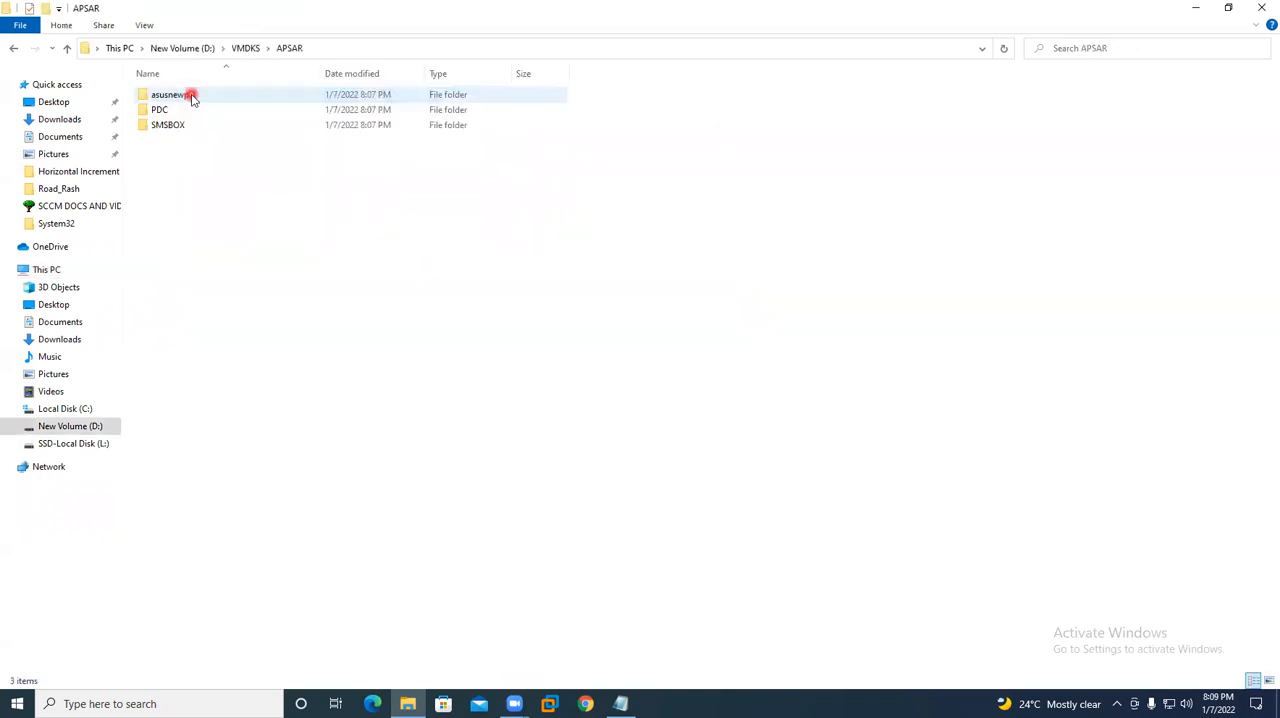
{"action": "double_click", "coordinate": [172, 95]}
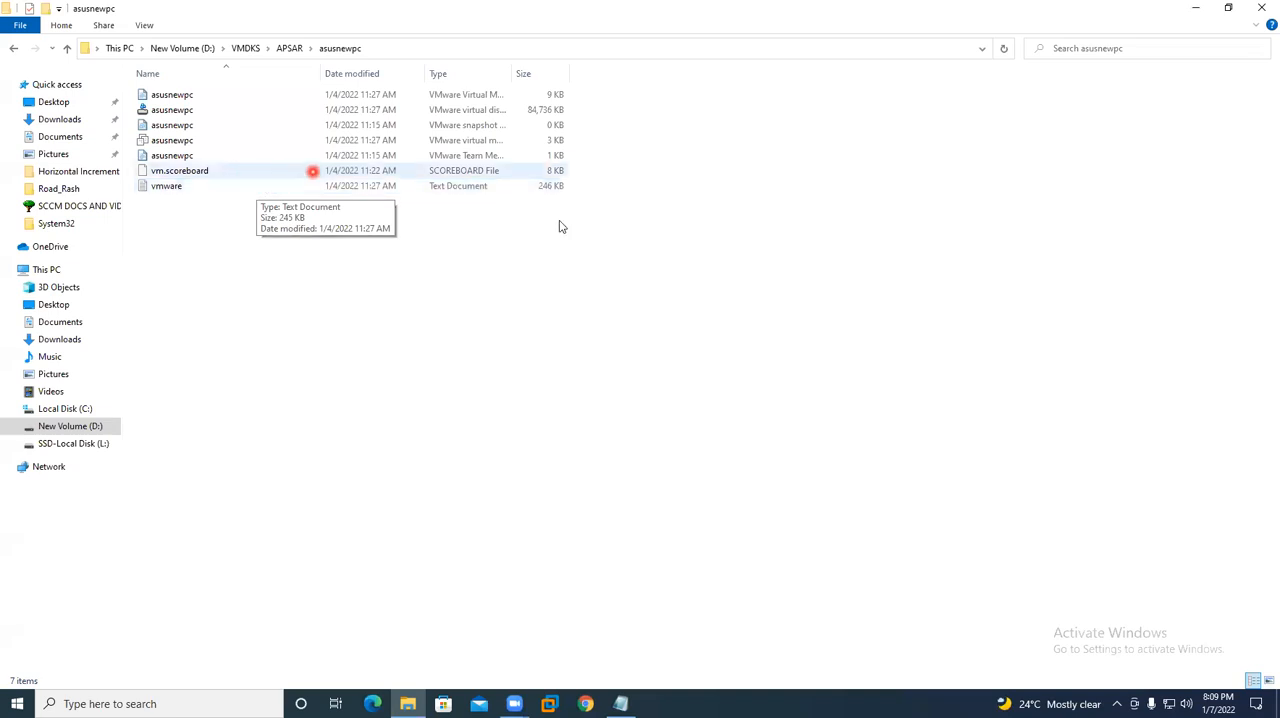
{"action": "left_click", "coordinate": [534, 287]}
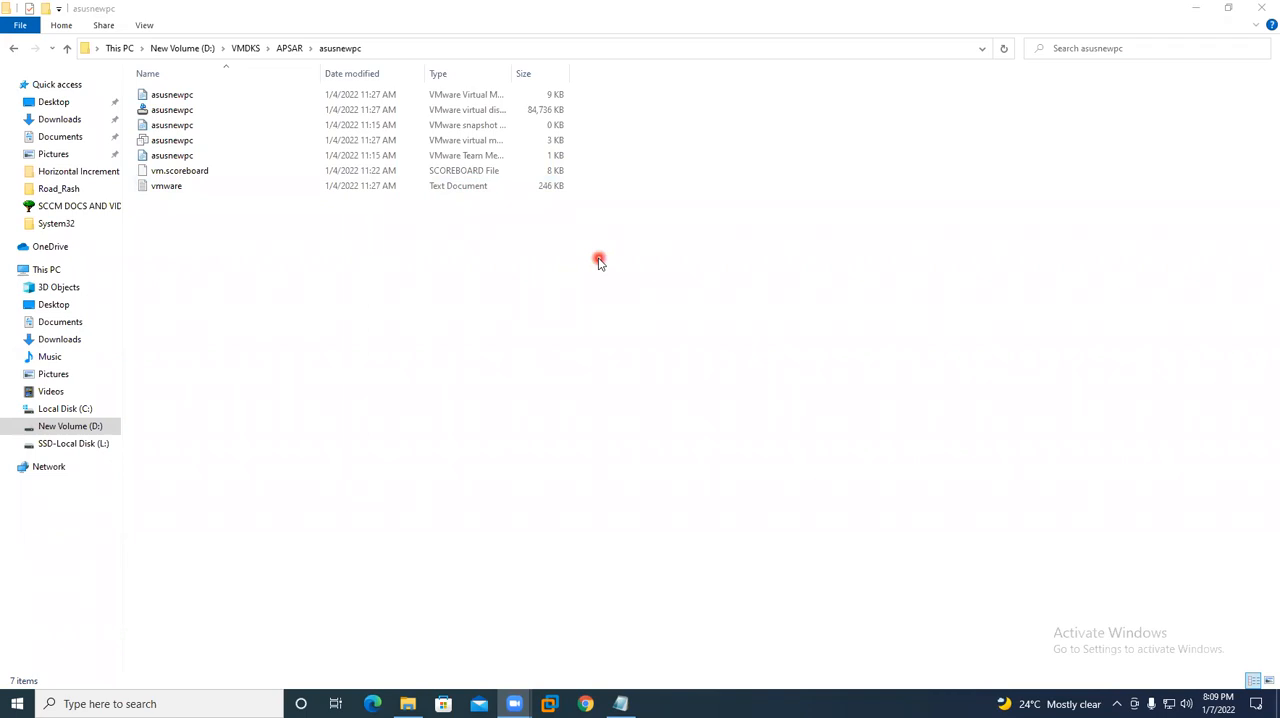
- Refresh the desktop, switch to the CLASS NOTES file in Notepad, and add the heading "AD:" below the wait message
{"action": "key", "text": "super+d"}
{"action": "right_click", "coordinate": [598, 226]}
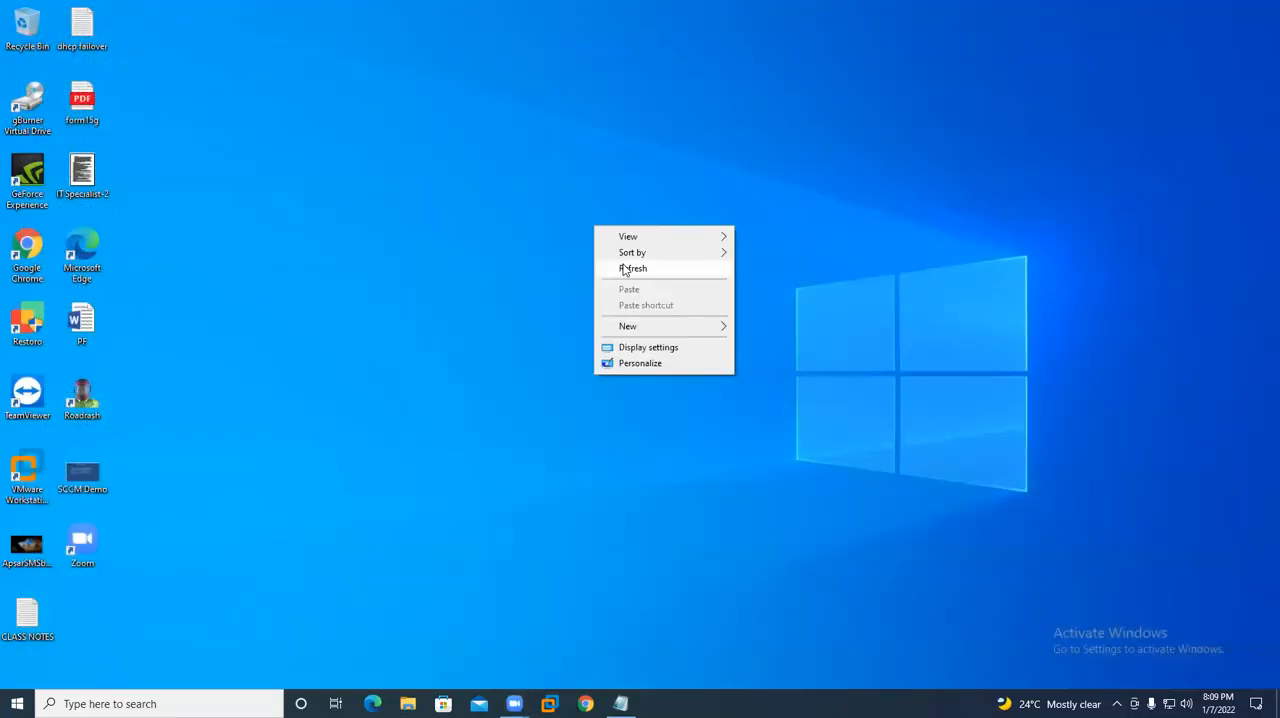
{"action": "left_click", "coordinate": [626, 266]}
{"action": "left_click", "coordinate": [620, 703]}
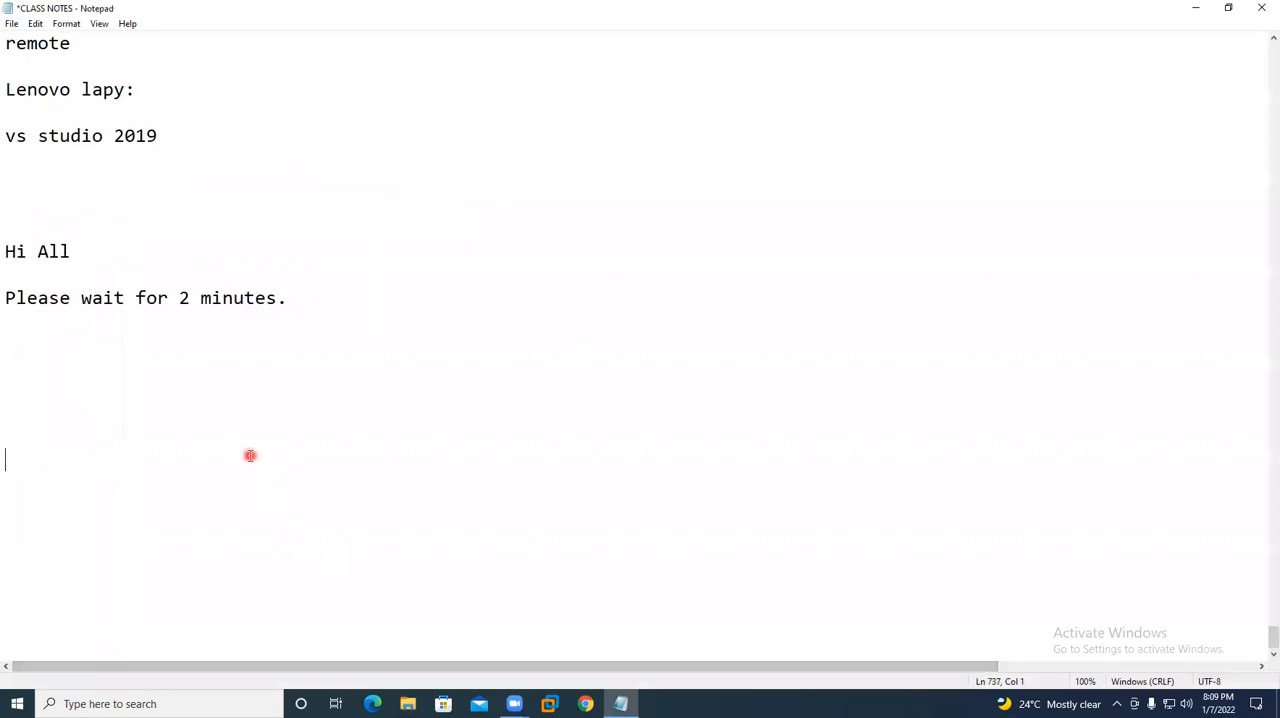
{"action": "type", "text": "AD:"}
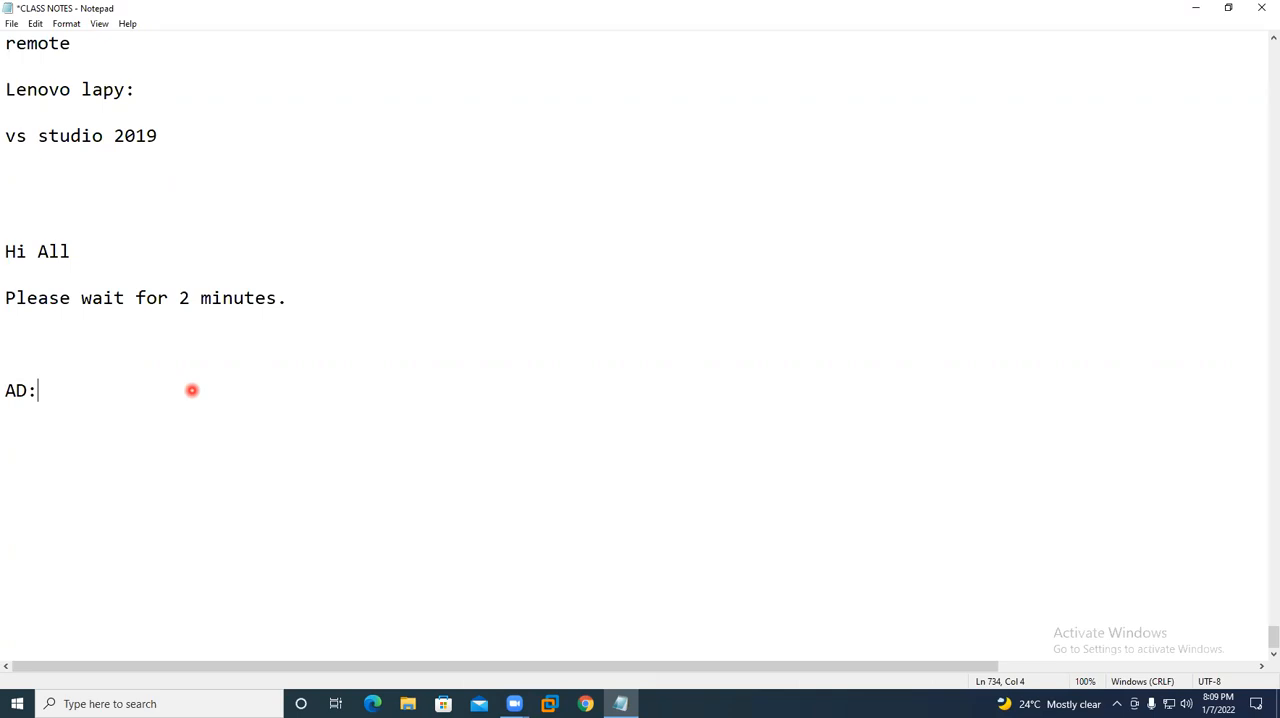
{"action": "left_click", "coordinate": [380, 62]}
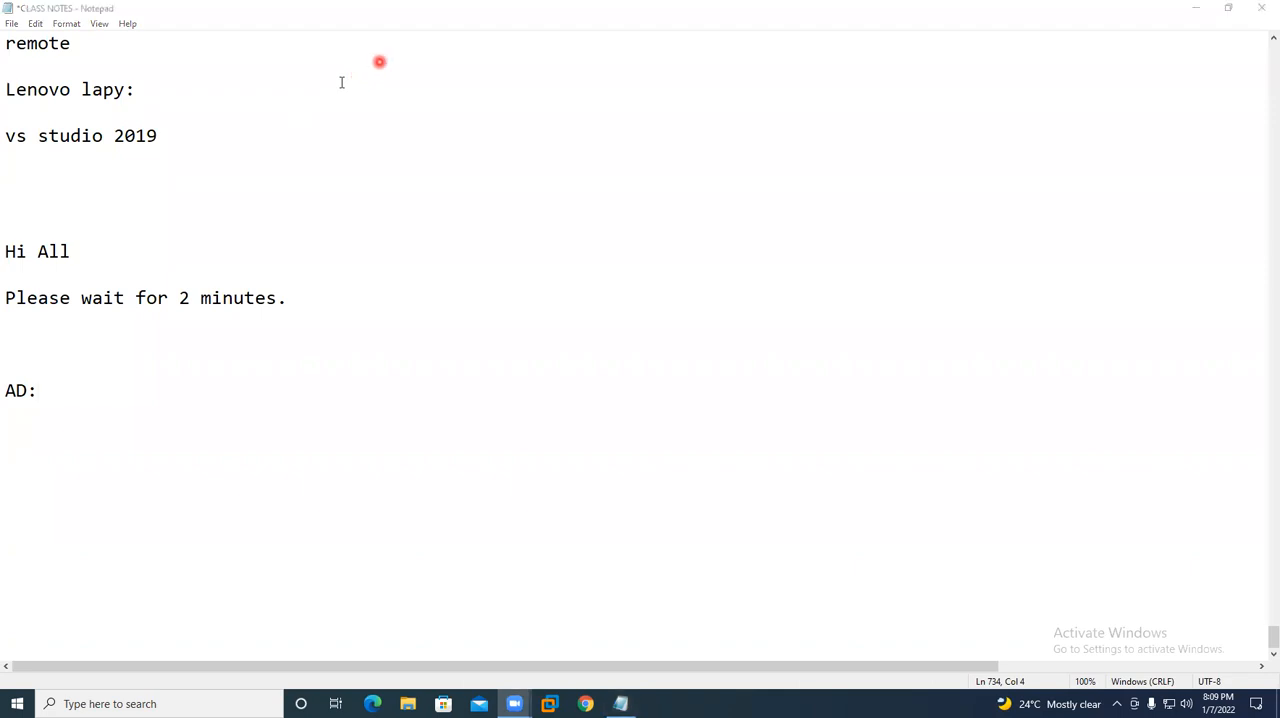
{"action": "left_click", "coordinate": [236, 369]}
- Switch to VMware Workstation and check its product and version information
{"action": "left_click", "coordinate": [583, 697]}
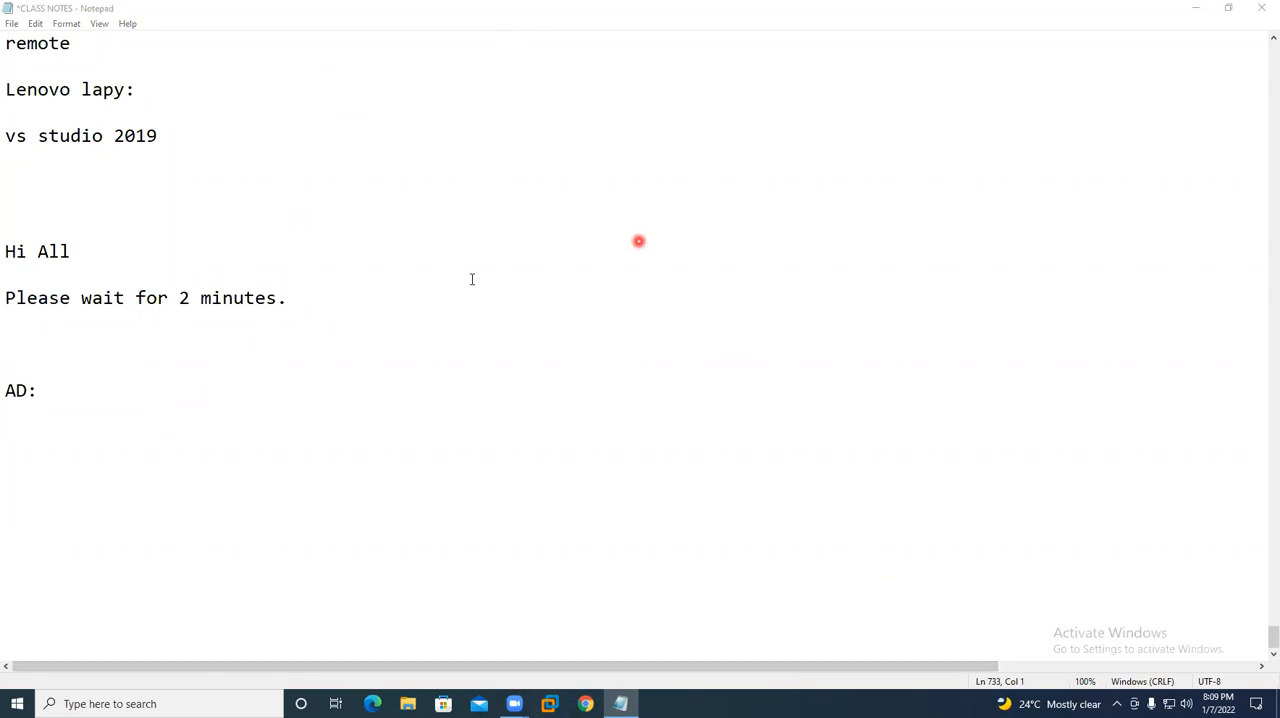
{"action": "left_click", "coordinate": [1195, 8]}
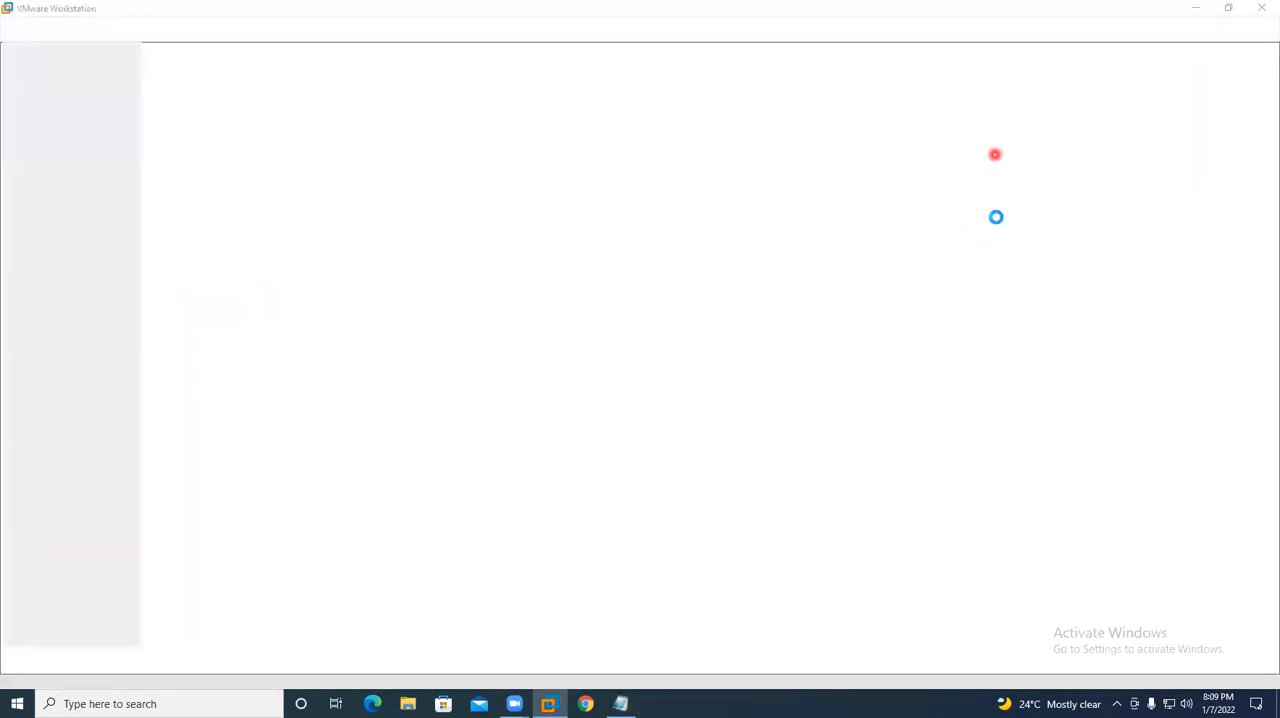
{"action": "left_click", "coordinate": [1196, 8]}
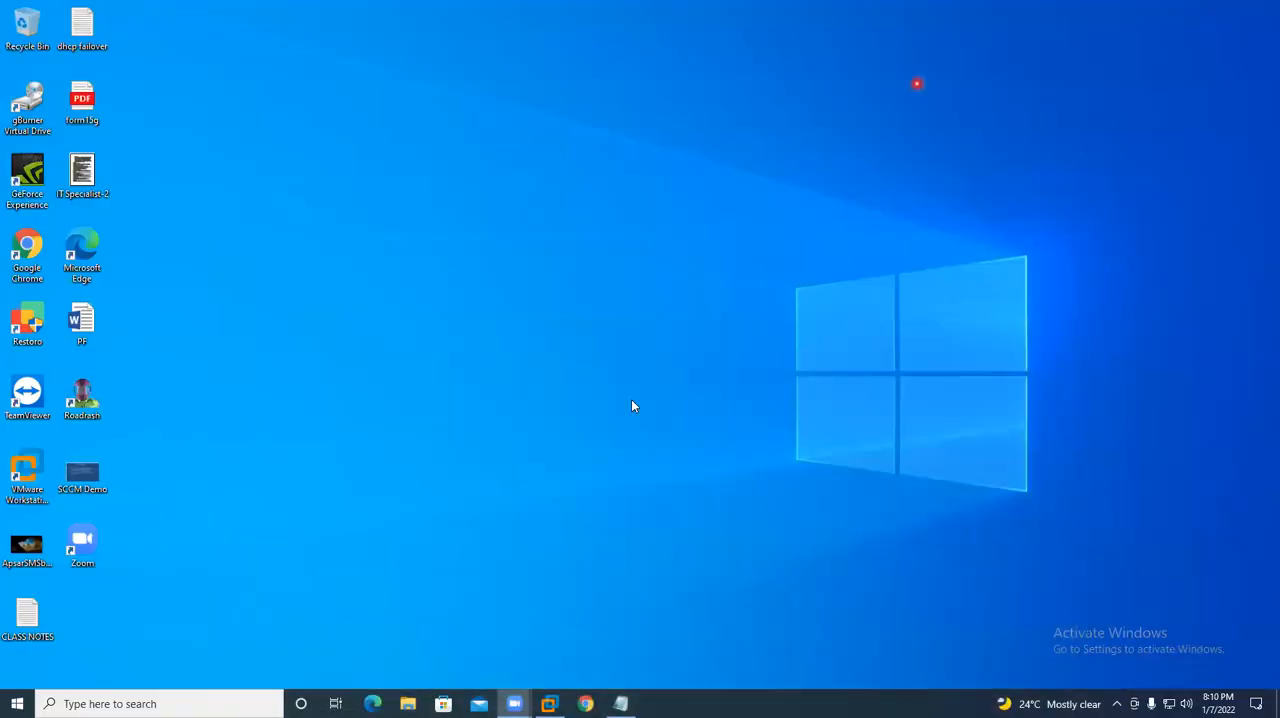
{"action": "left_click", "coordinate": [549, 703]}
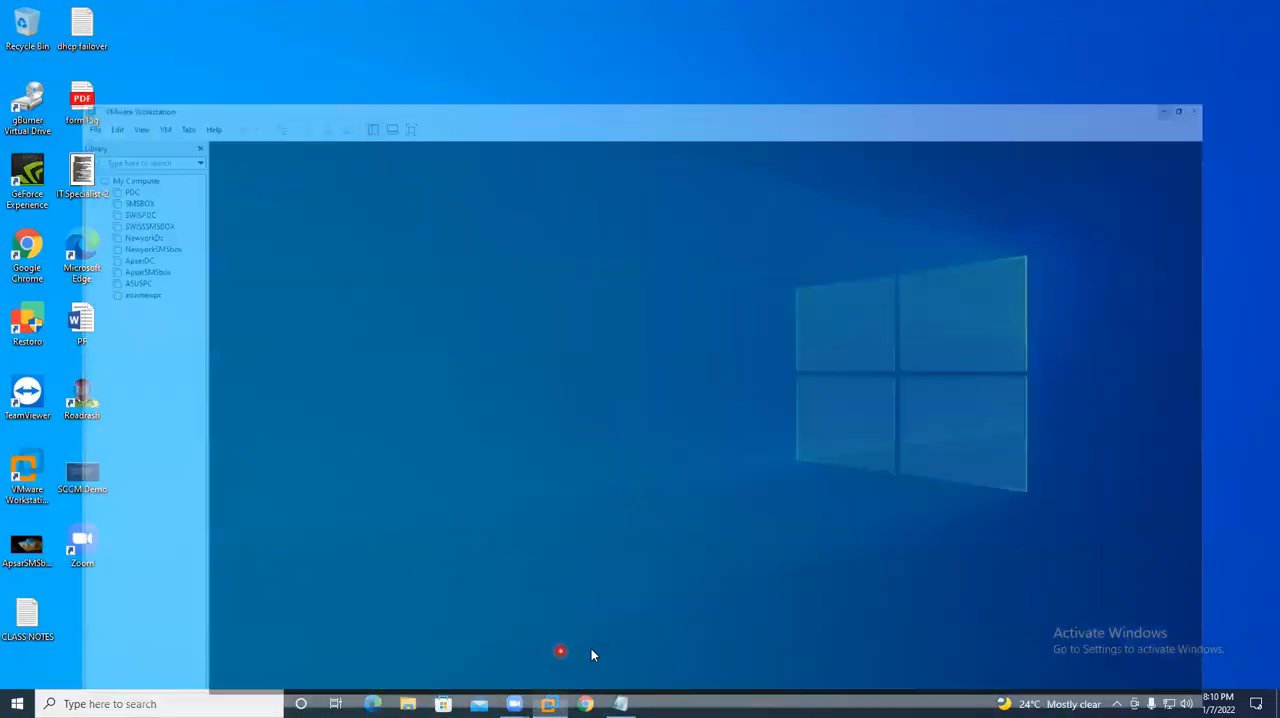
{"action": "left_click", "coordinate": [150, 28]}
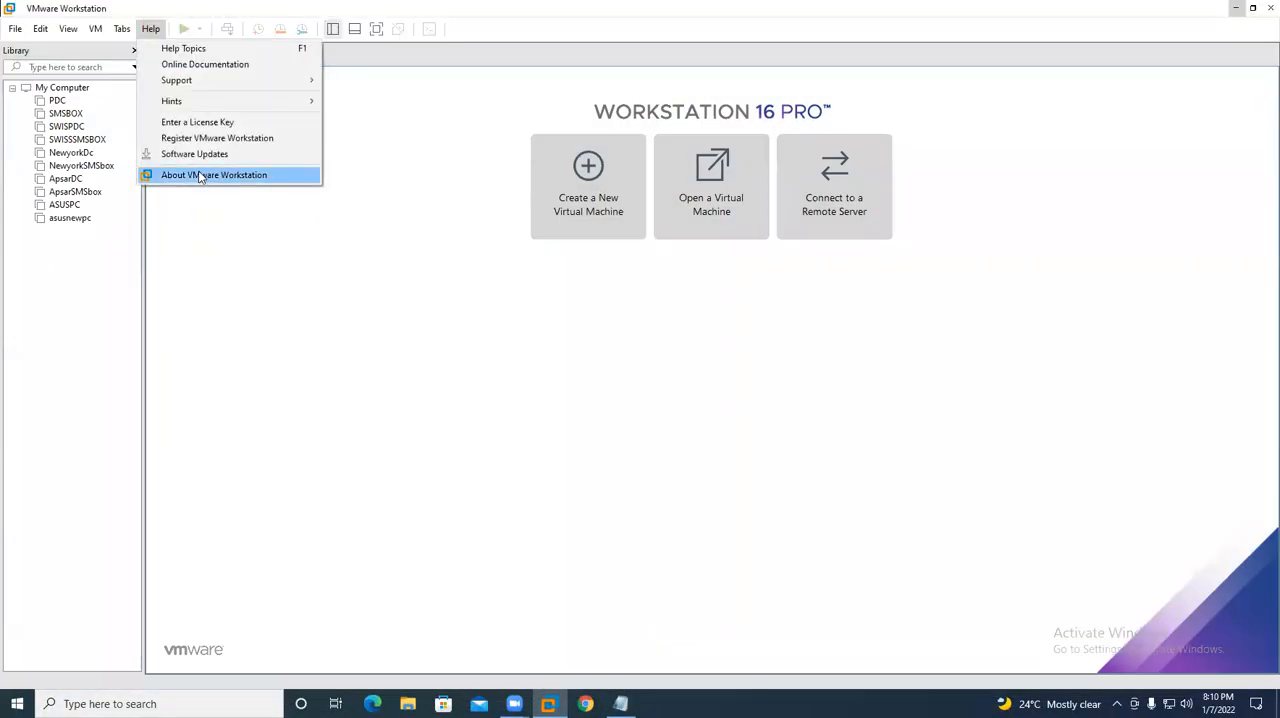
{"action": "left_click", "coordinate": [200, 172]}
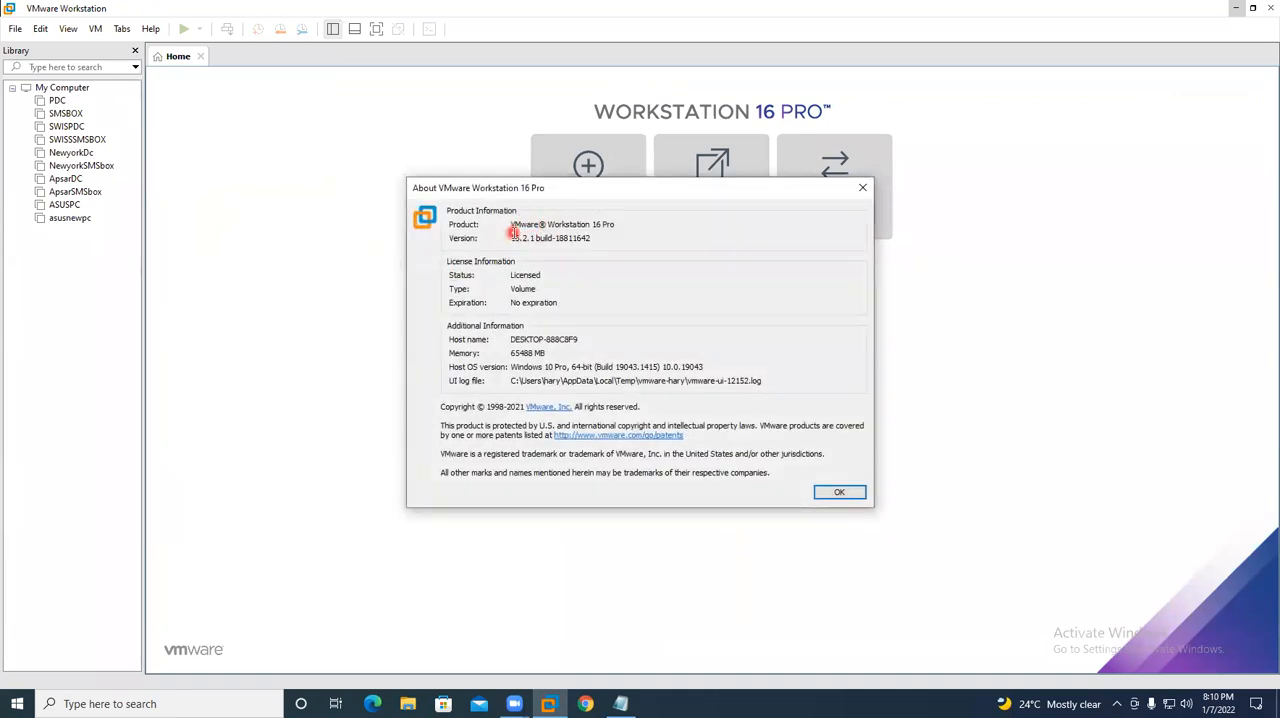
{"action": "key", "text": "Escape"}
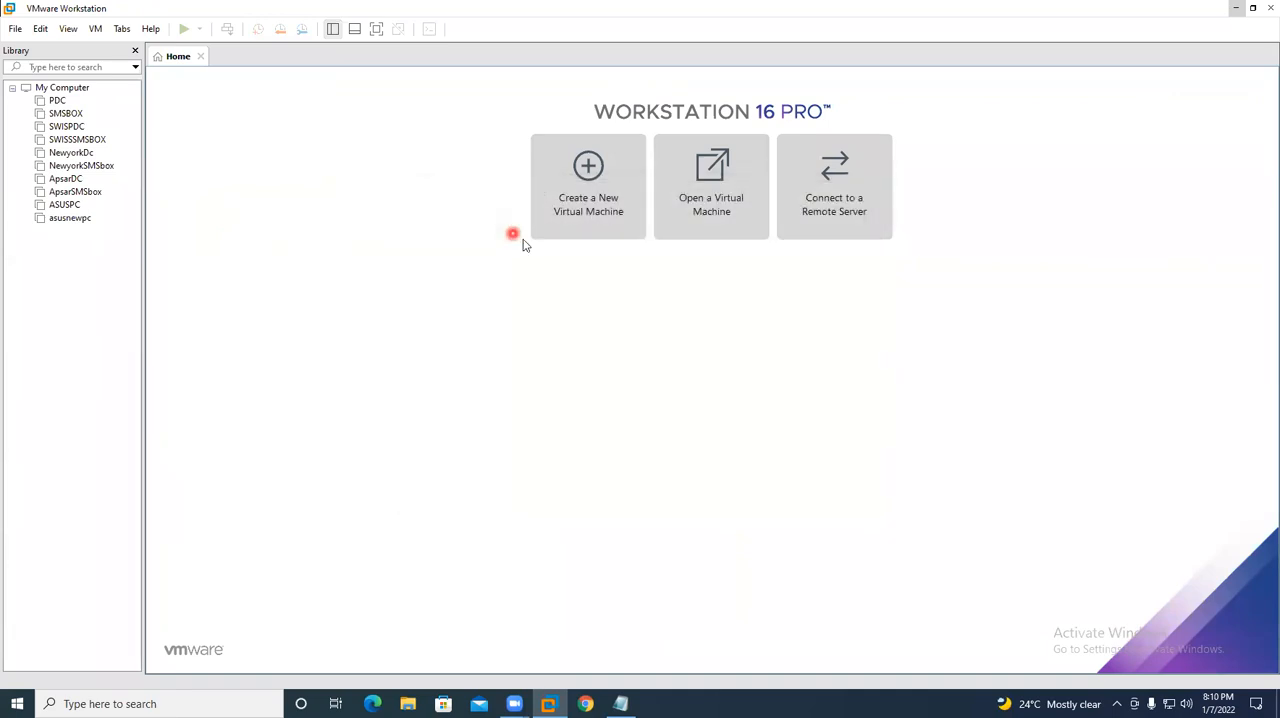
- Set up a new virtual machine with Typical configuration, a blank hard disk, and Microsoft Windows, version Windows Server 2016, as guest operating system
{"action": "left_click", "coordinate": [607, 201]}
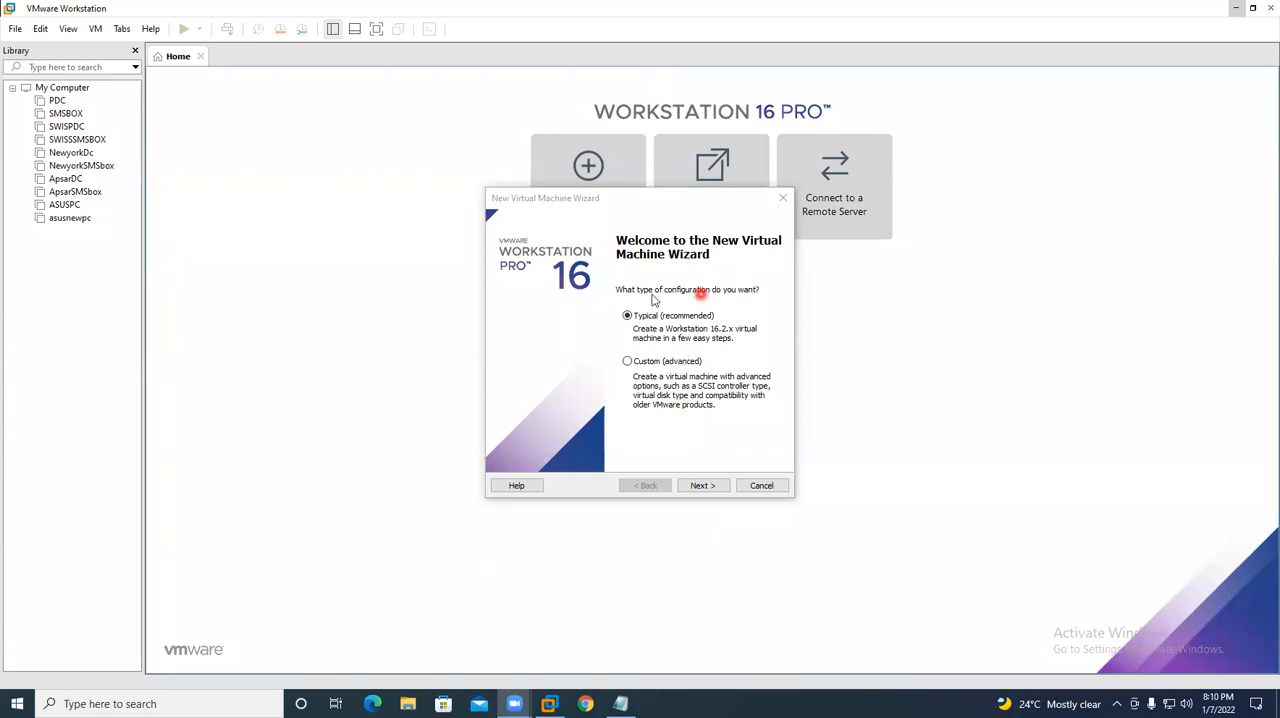
{"action": "left_click", "coordinate": [703, 485]}
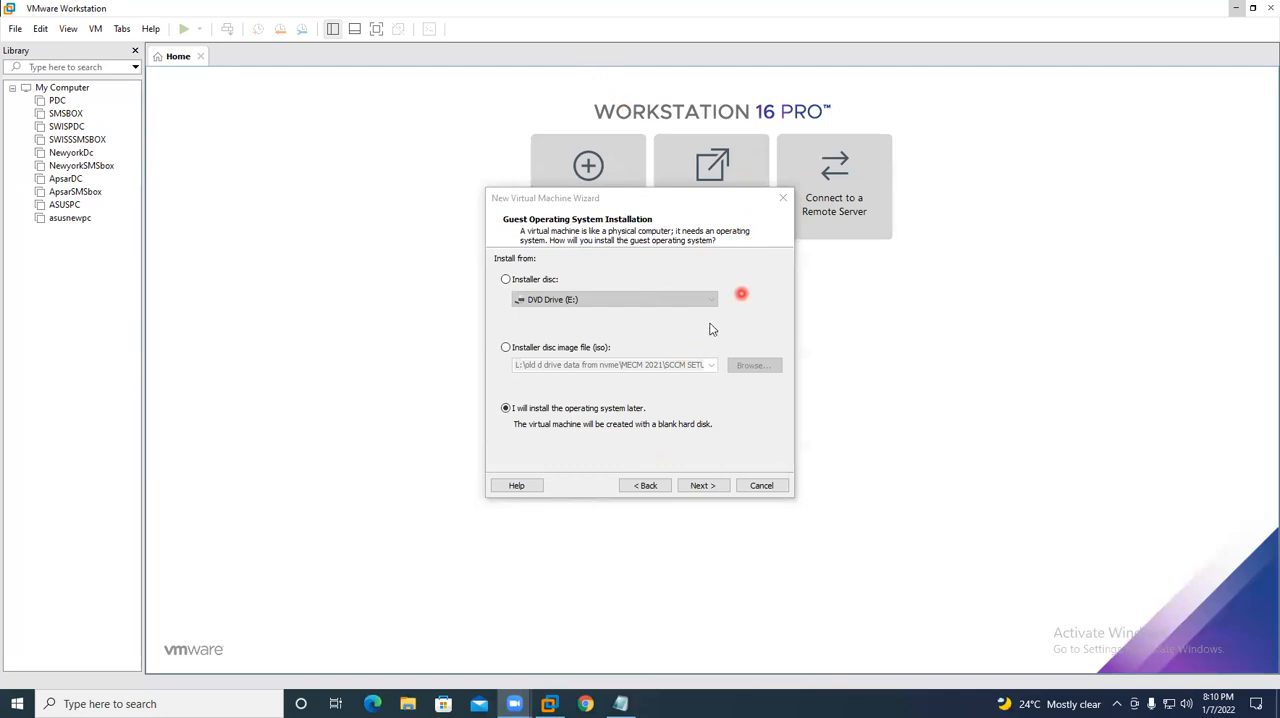
{"action": "left_click", "coordinate": [700, 486]}
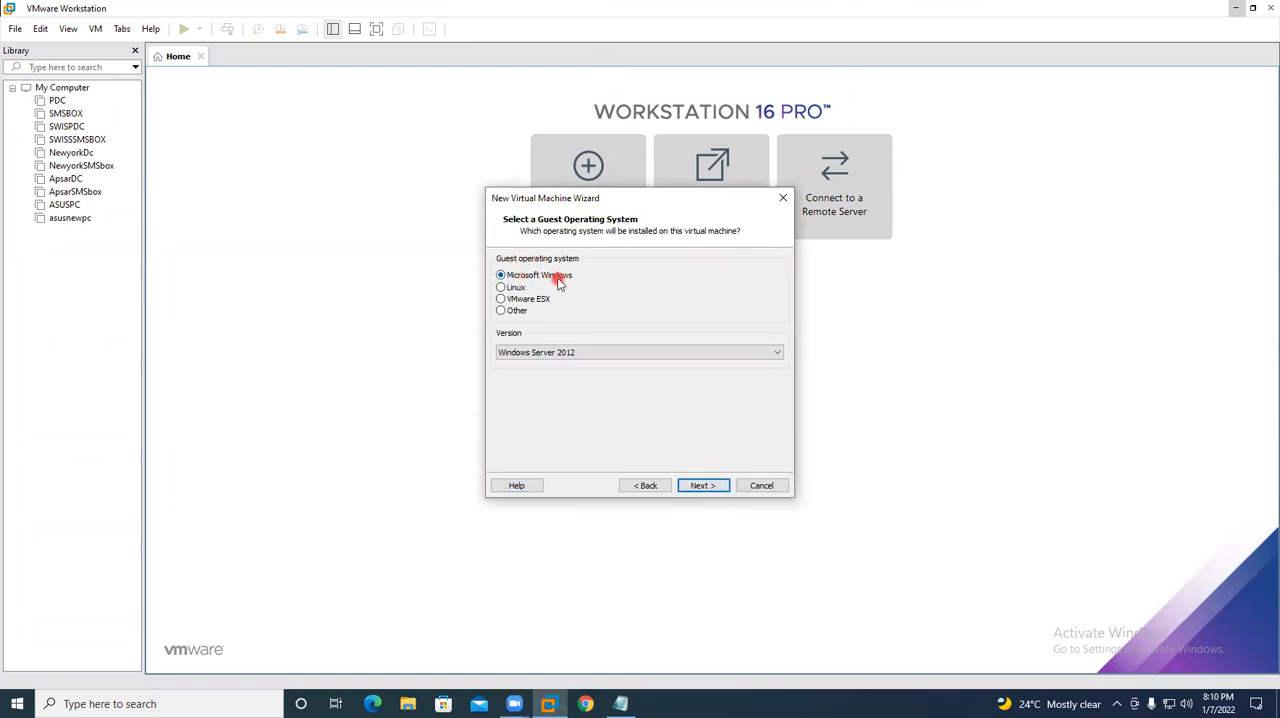
{"action": "left_click", "coordinate": [577, 356]}
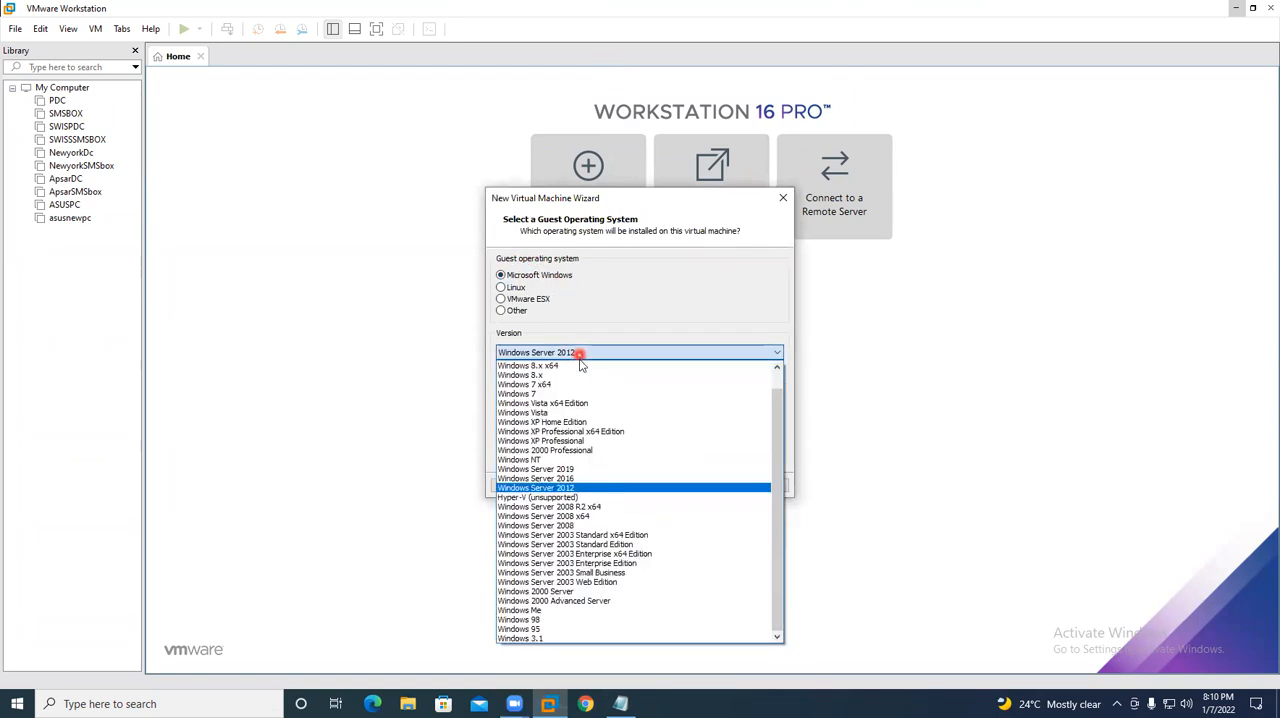
{"action": "left_click", "coordinate": [572, 479]}
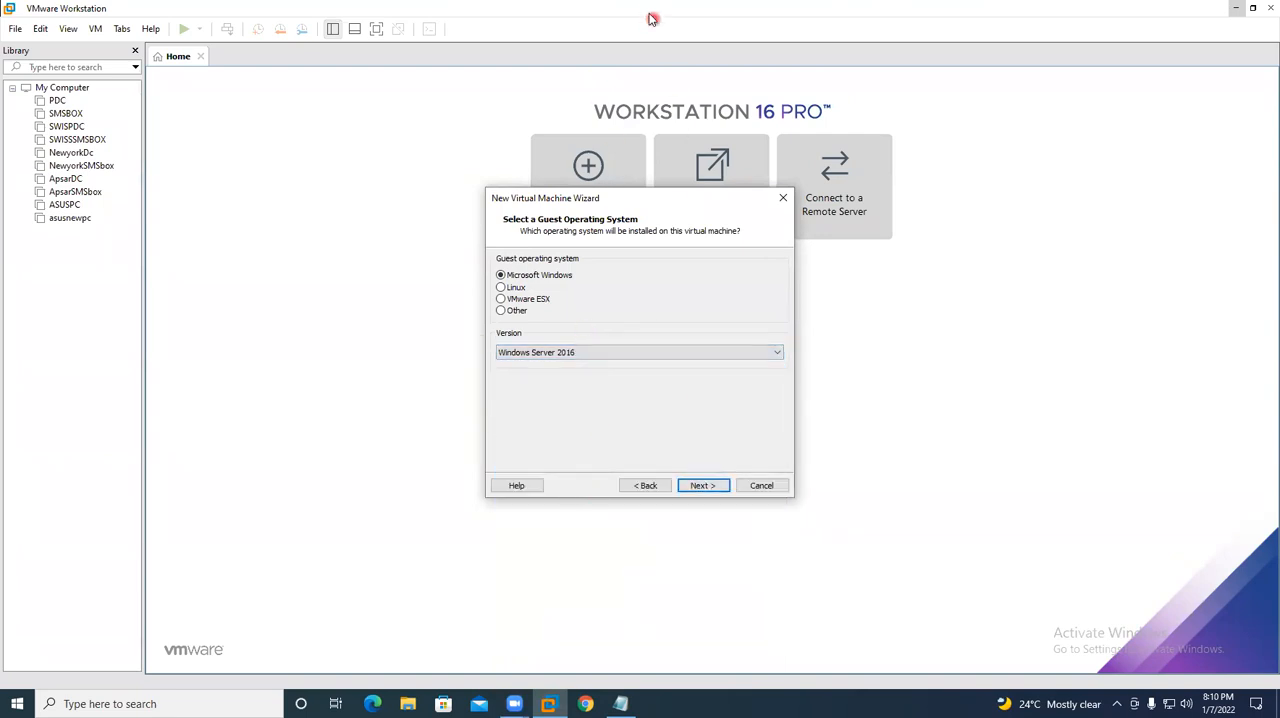
{"action": "left_click", "coordinate": [706, 485]}
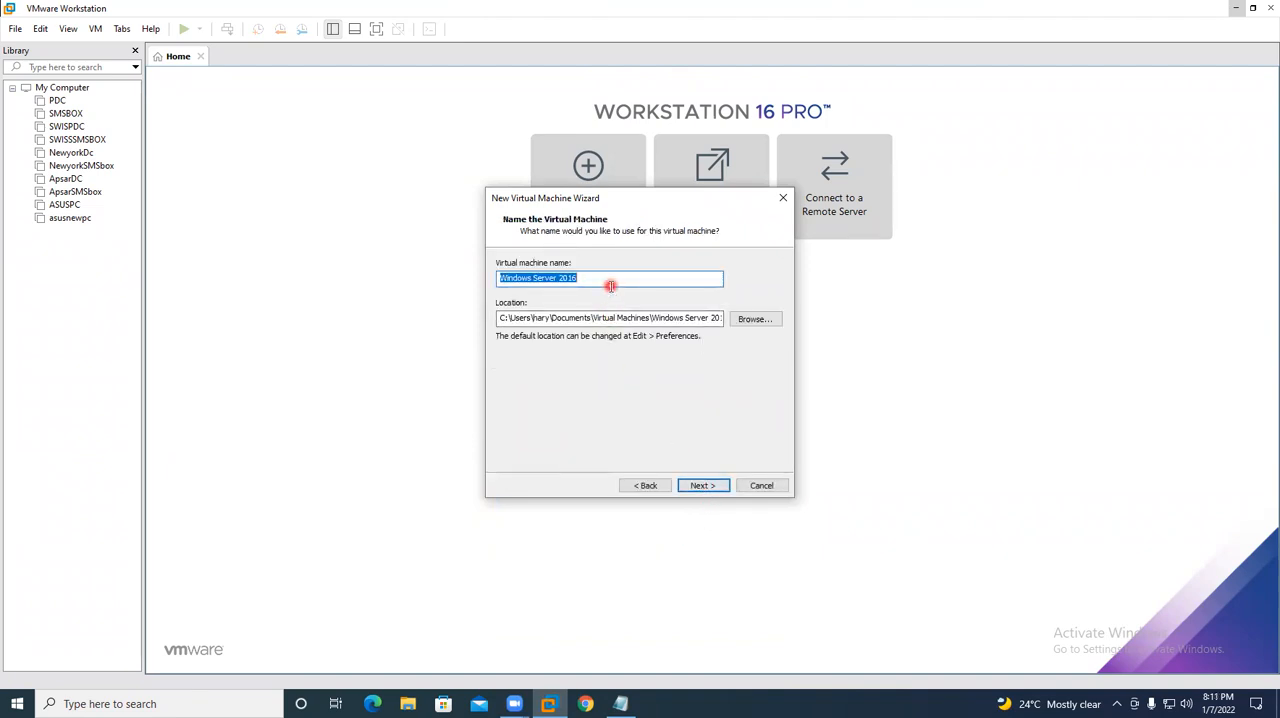
- Name the new virtual machine USDC
{"action": "type", "text": "USDC"}
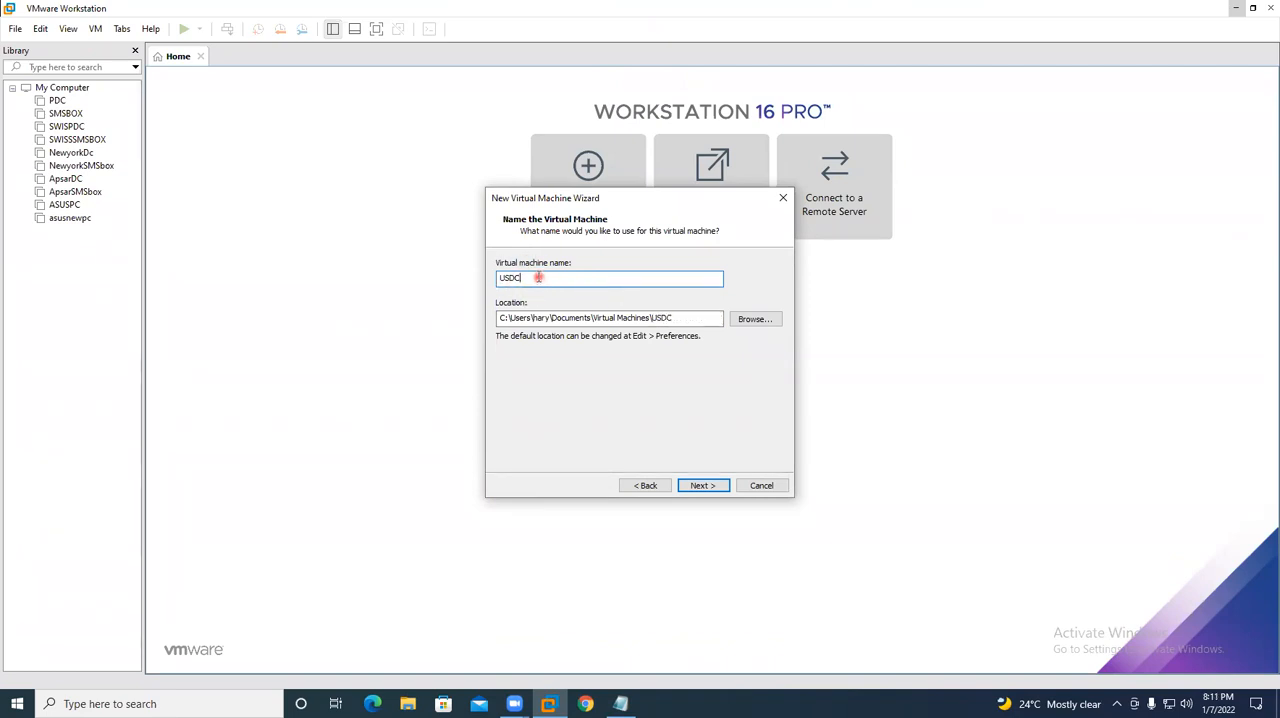
{"action": "left_click_drag", "start_coordinate": [551, 279], "coordinate": [473, 280]}
{"action": "left_click", "coordinate": [570, 281]}
{"action": "left_click_drag", "start_coordinate": [573, 282], "coordinate": [480, 279]}
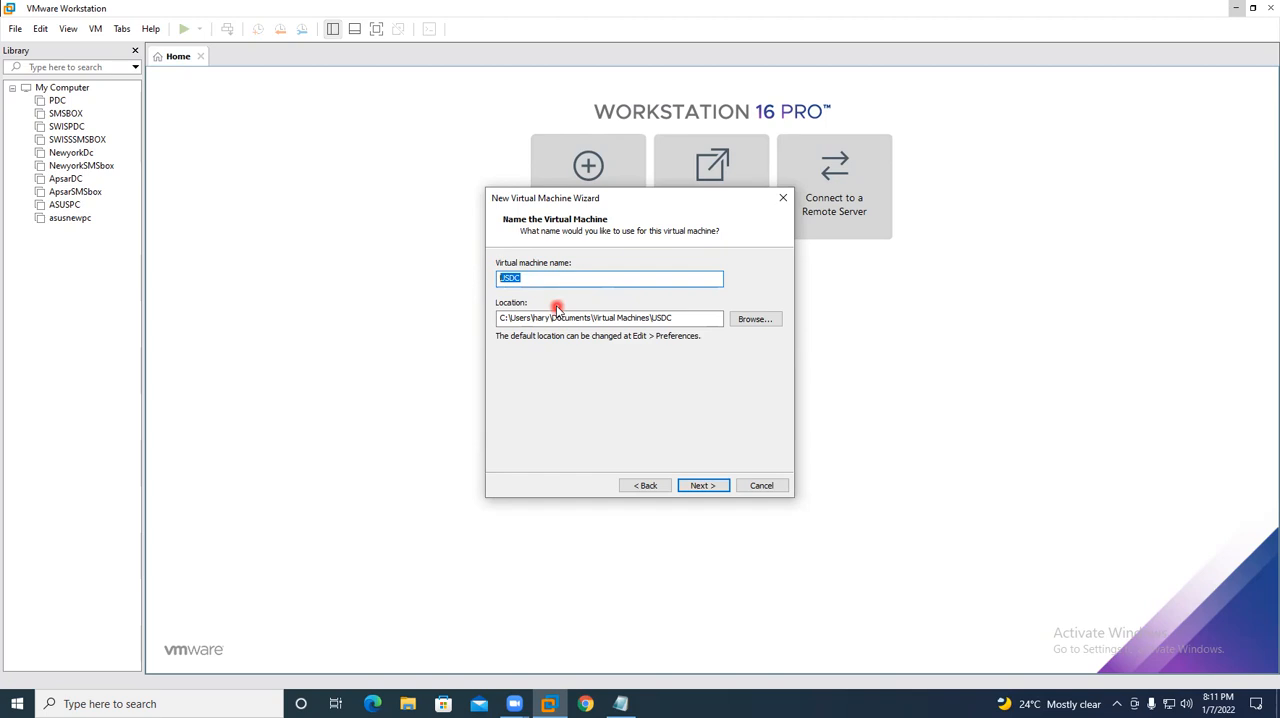
{"action": "left_click", "coordinate": [539, 274]}
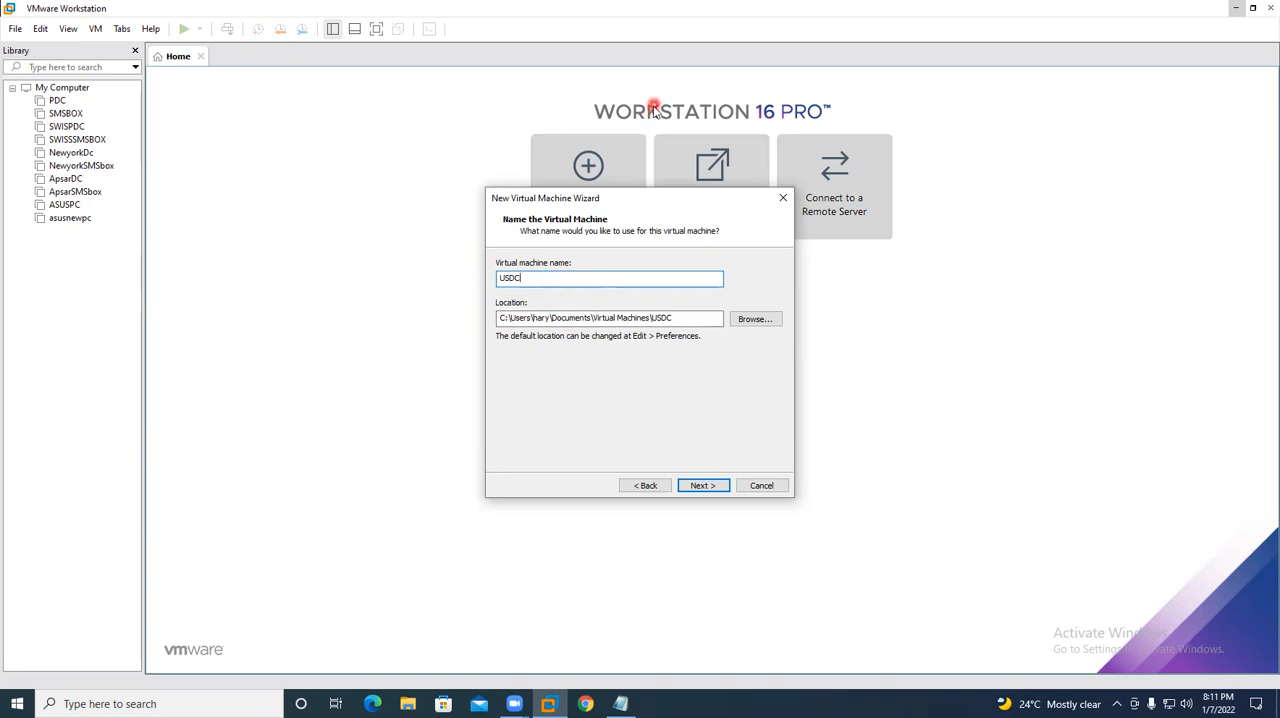
{"action": "left_click", "coordinate": [660, 62]}
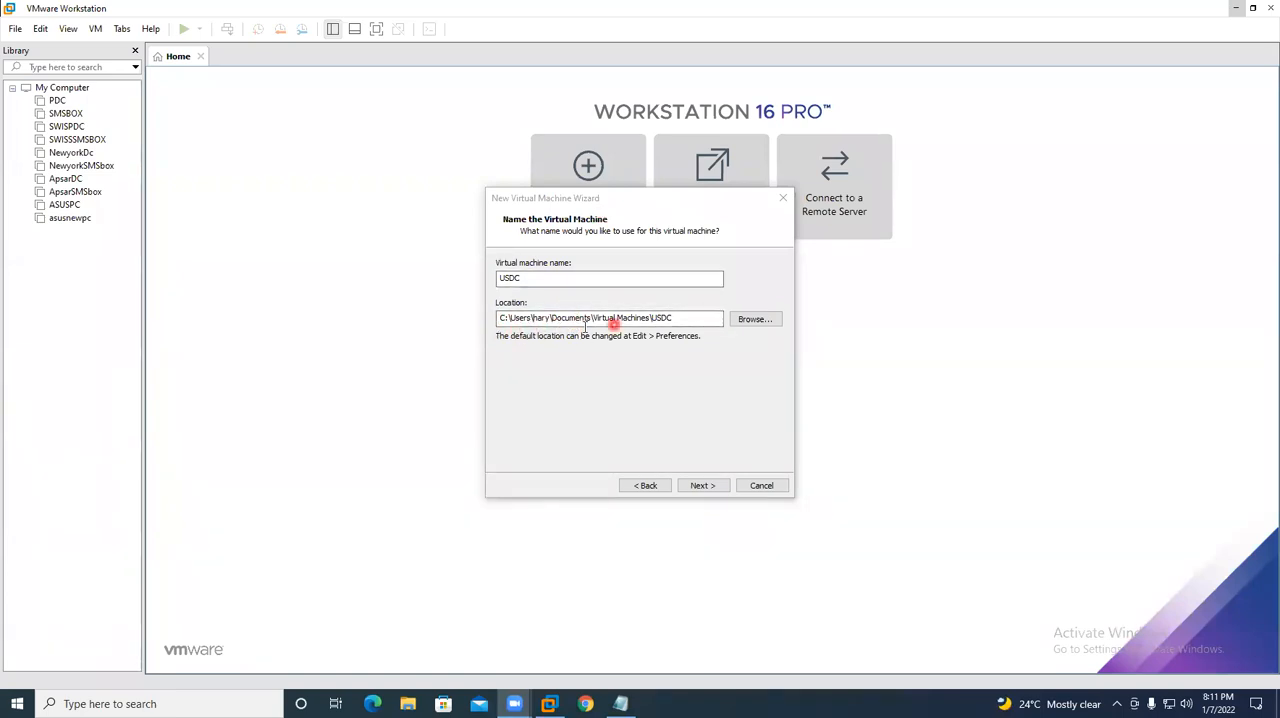
- Browse for the new virtual machine's location and expand New Volume (D:) in the folder tree
{"action": "left_click", "coordinate": [744, 328]}
{"action": "scroll", "coordinate": [640, 370], "scroll_direction": "down", "scroll_amount": 2}
{"action": "double_click", "coordinate": [630, 382]}
{"action": "scroll", "coordinate": [630, 386], "scroll_direction": "down", "scroll_amount": 4}
- Check the free space on New Volume (D:) in File Explorer, and return to the folder selection in VMware Workstation
{"action": "left_click", "coordinate": [403, 703]}
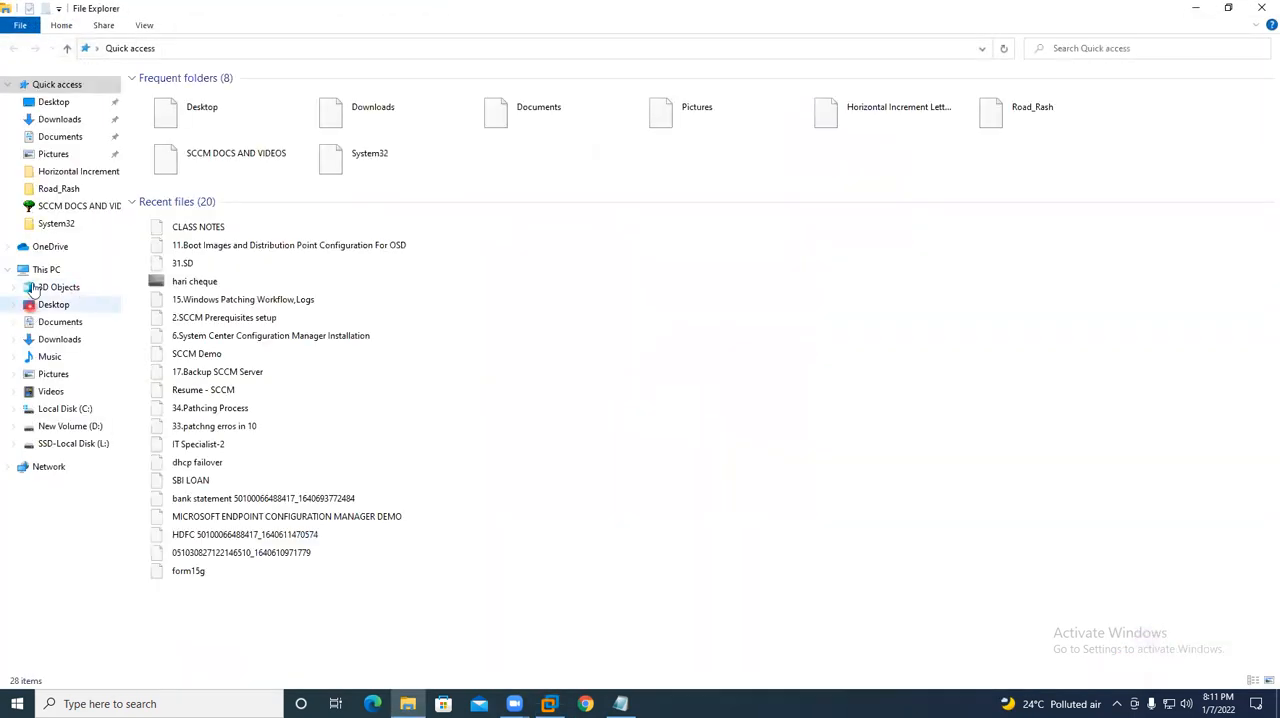
{"action": "left_click", "coordinate": [42, 270]}
{"action": "left_click", "coordinate": [408, 213]}
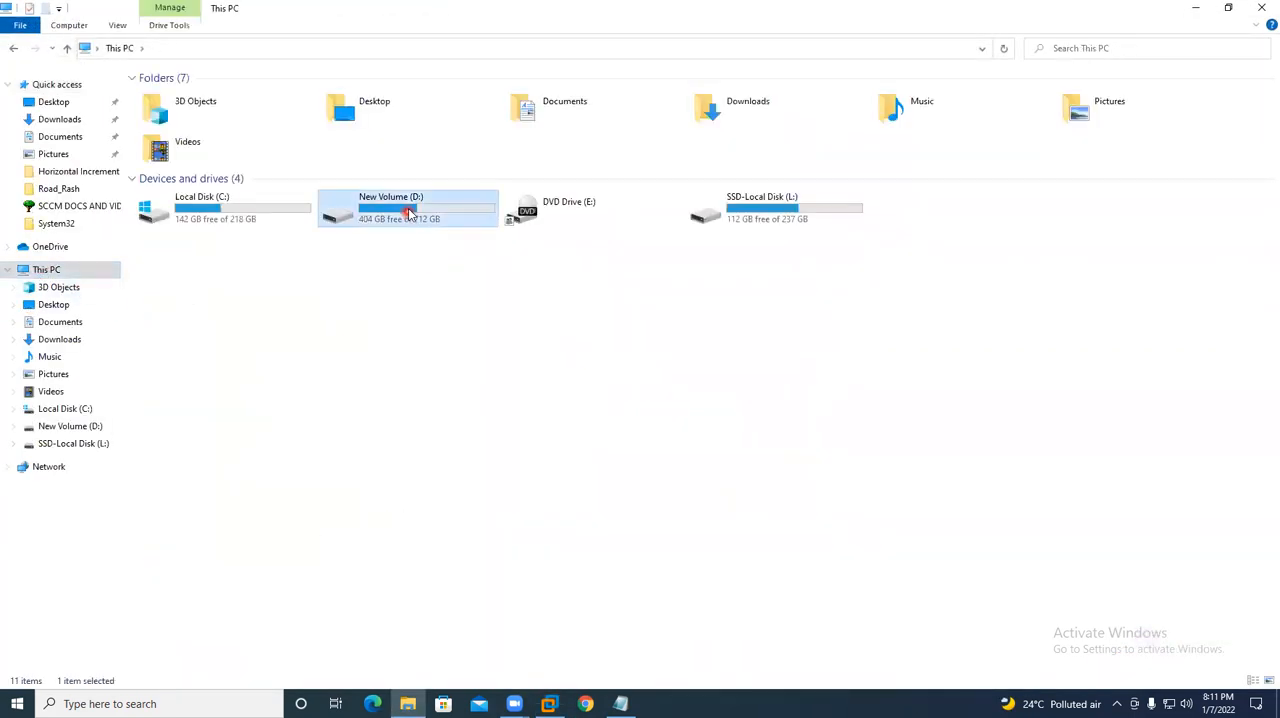
{"action": "left_click", "coordinate": [1259, 9]}
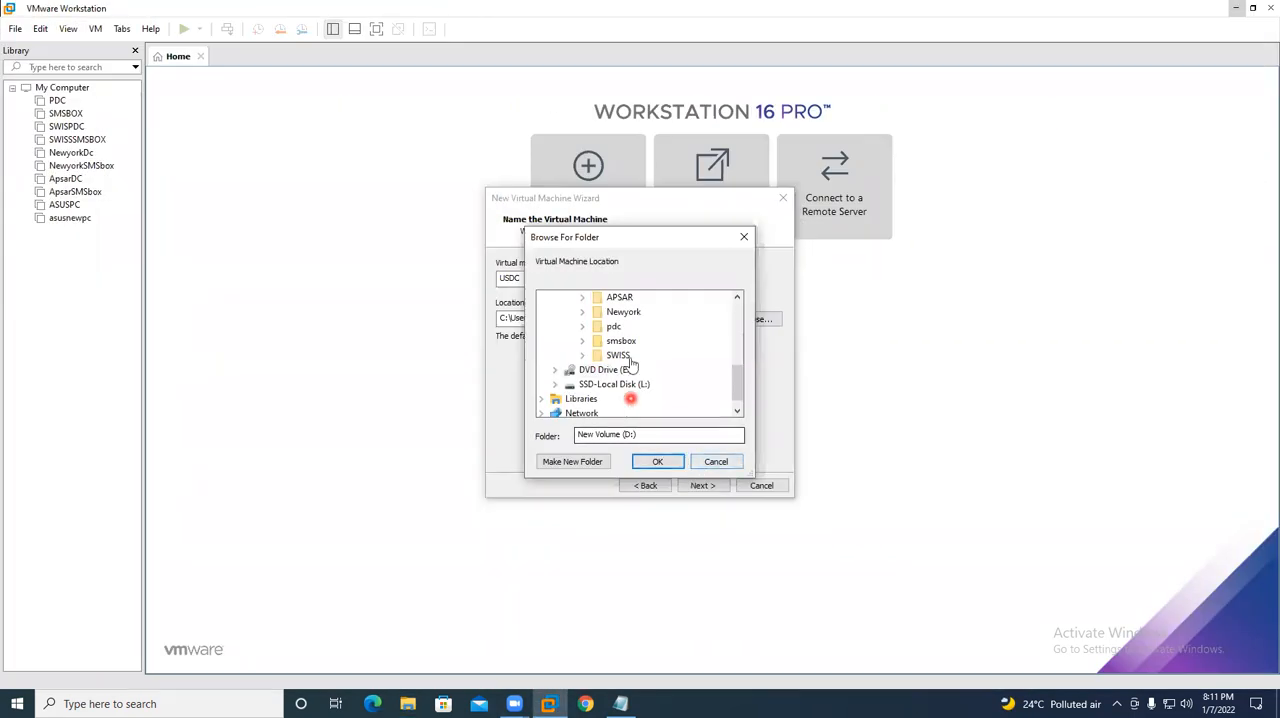
- Create a folder named US inside the VMDKS folder on New Volume (D:)
{"action": "scroll", "coordinate": [631, 365], "scroll_direction": "up", "scroll_amount": 1}
{"action": "left_click", "coordinate": [615, 327]}
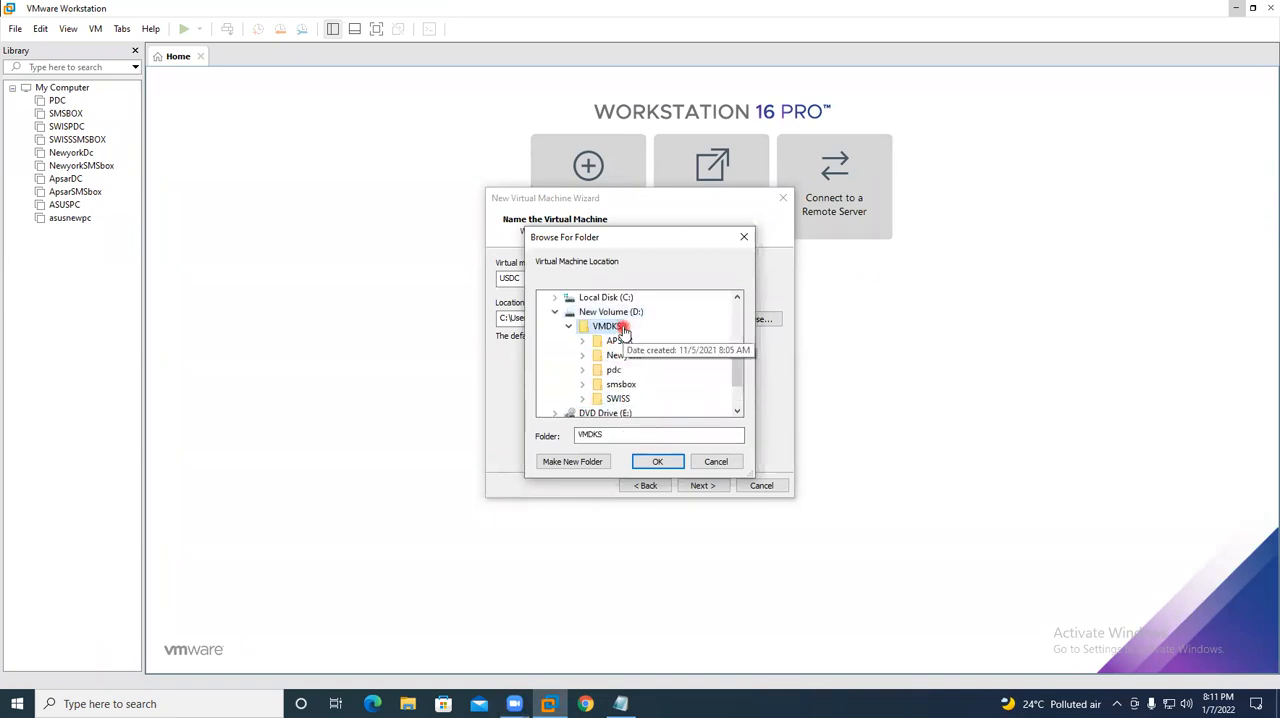
{"action": "left_click", "coordinate": [595, 466]}
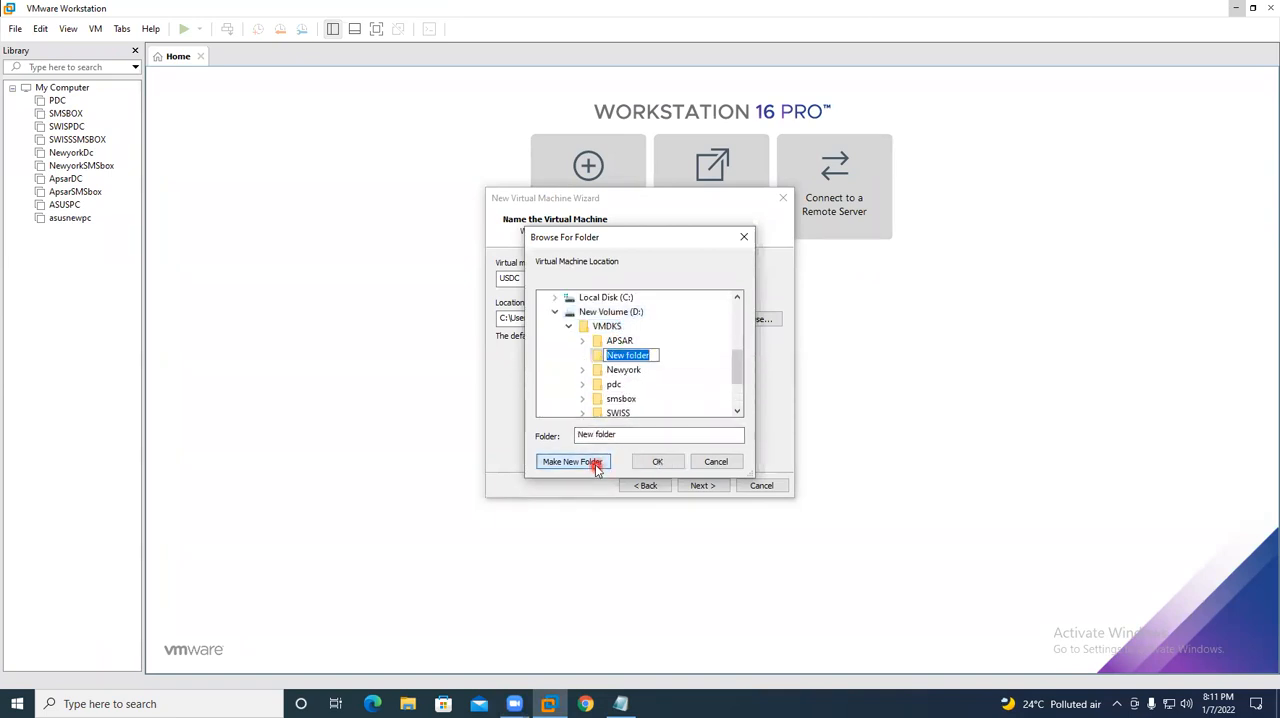
{"action": "type", "text": "US"}
{"action": "left_click", "coordinate": [663, 351]}
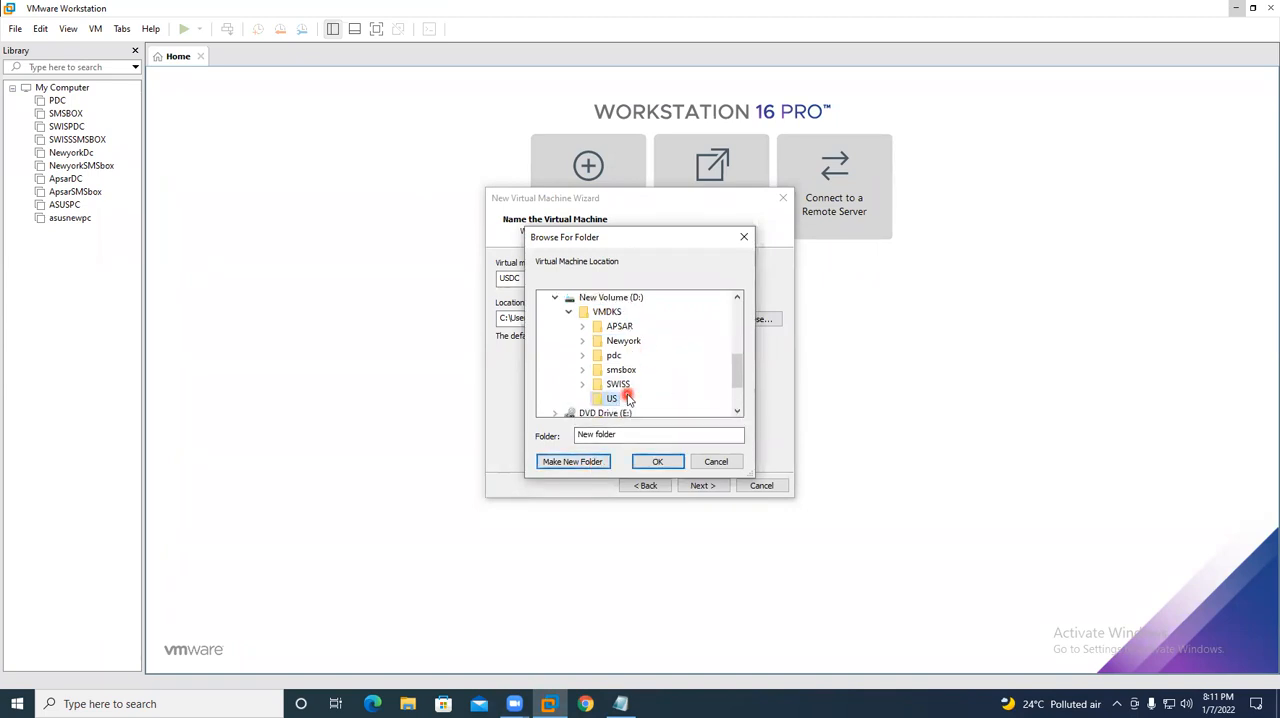
- Create a subfolder named PDC inside the US folder and use it as the virtual machine's location
{"action": "left_click", "coordinate": [590, 463]}
{"action": "type", "text": "PDC"}
{"action": "left_click", "coordinate": [700, 399]}
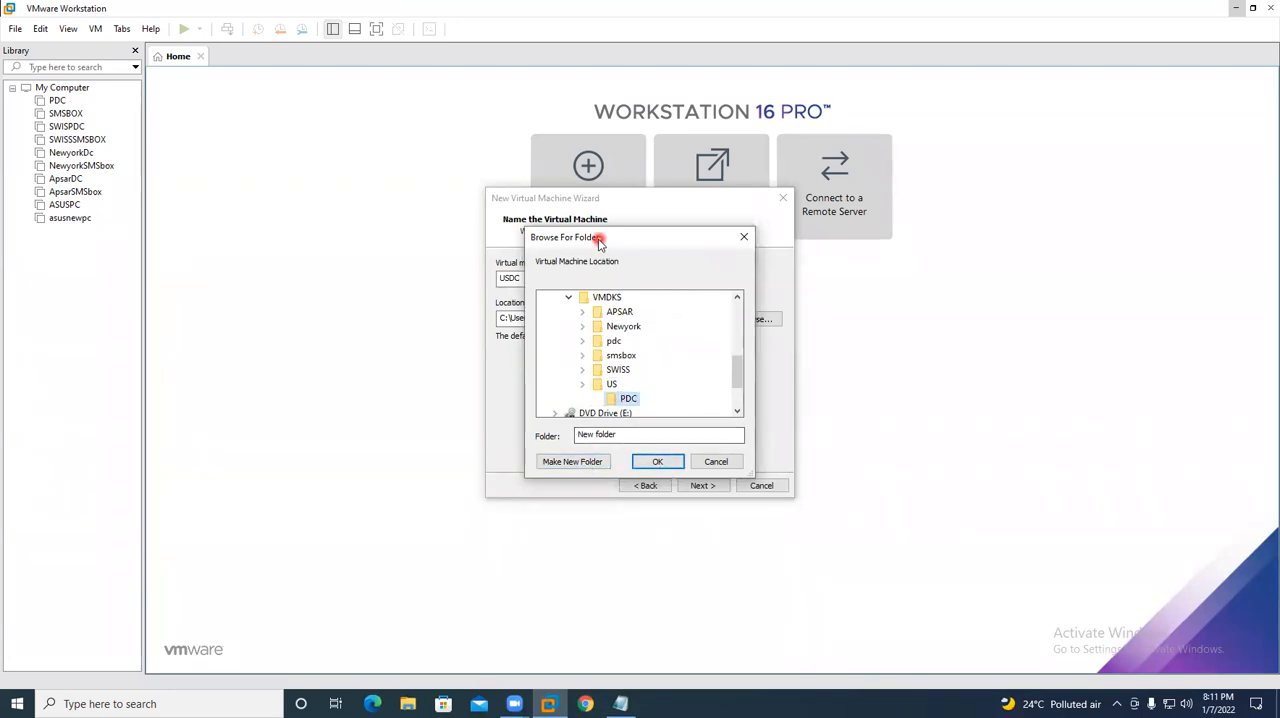
{"action": "left_click_drag", "start_coordinate": [599, 243], "coordinate": [836, 236]}
{"action": "left_click", "coordinate": [894, 454]}
{"action": "mouse_move", "coordinate": [585, 318]}
{"action": "left_mouse_down"}
{"action": "mouse_move", "coordinate": [475, 322]}
{"action": "mouse_move", "coordinate": [577, 318]}
{"action": "left_mouse_up"}
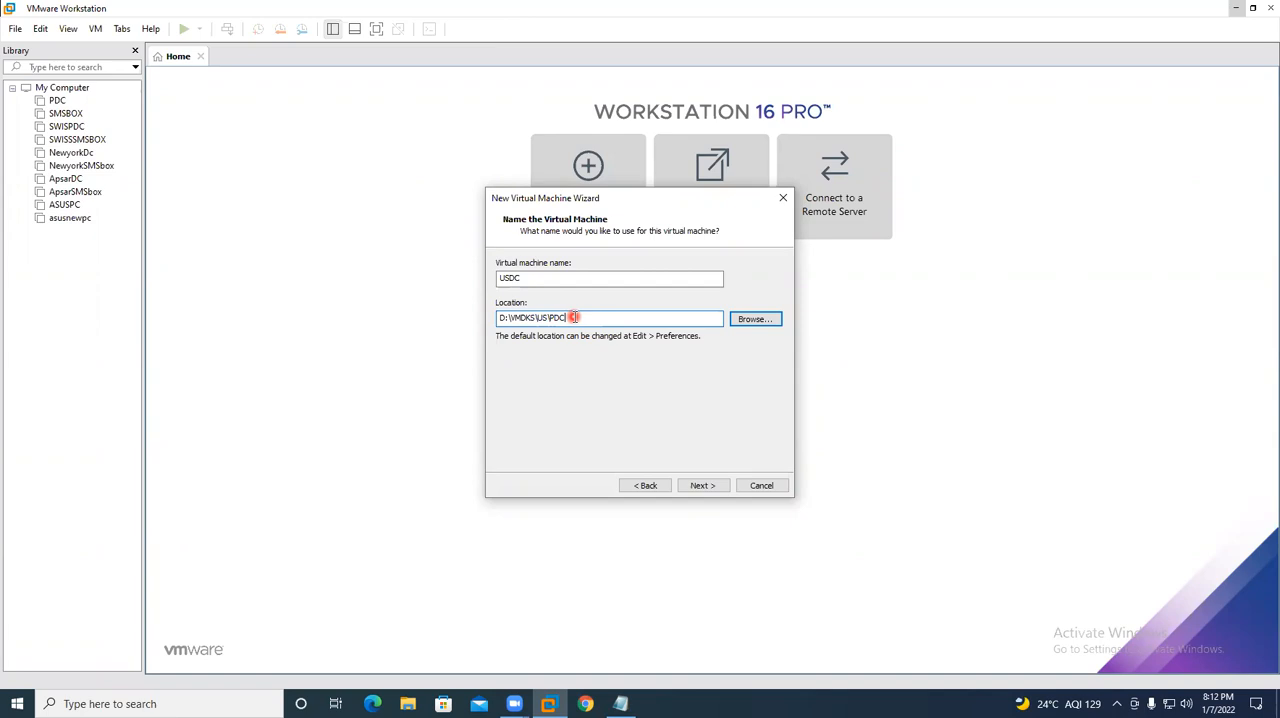
- Set the maximum disk size to 40 GB, stored as a single file, and finish creating the virtual machine
{"action": "left_click", "coordinate": [700, 485]}
{"action": "left_click", "coordinate": [606, 299]}
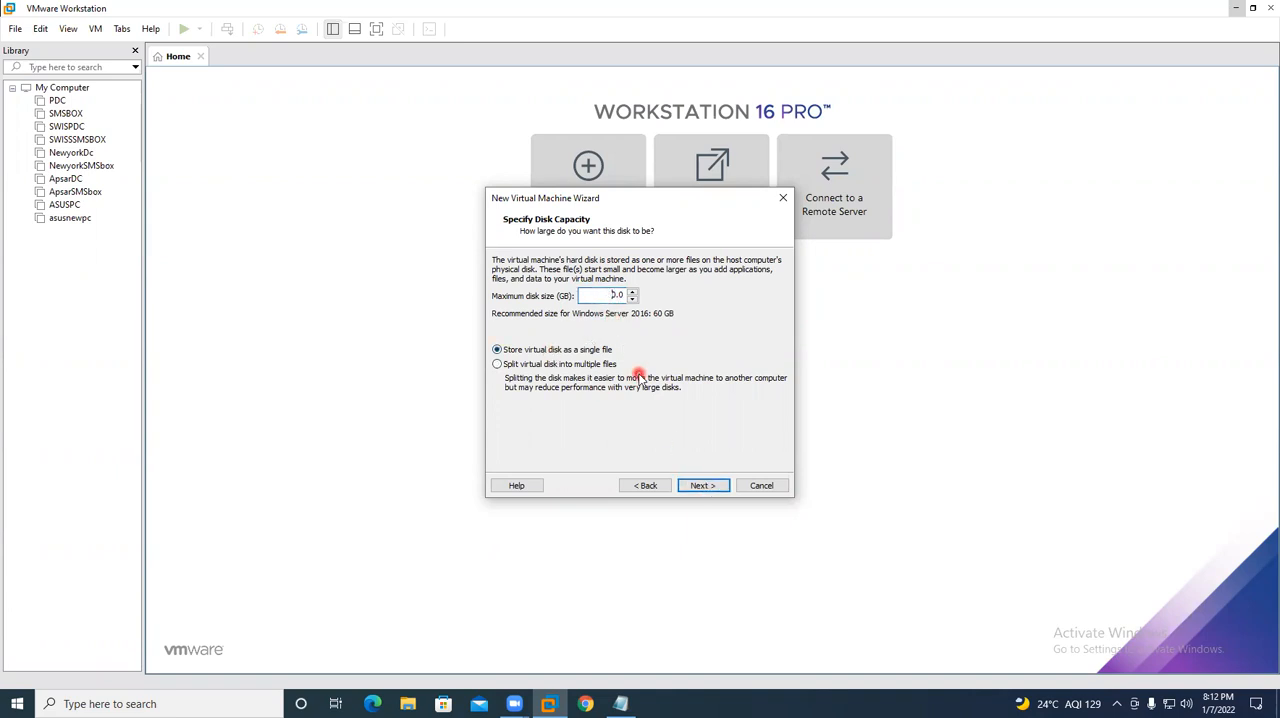
{"action": "left_click", "coordinate": [699, 487]}
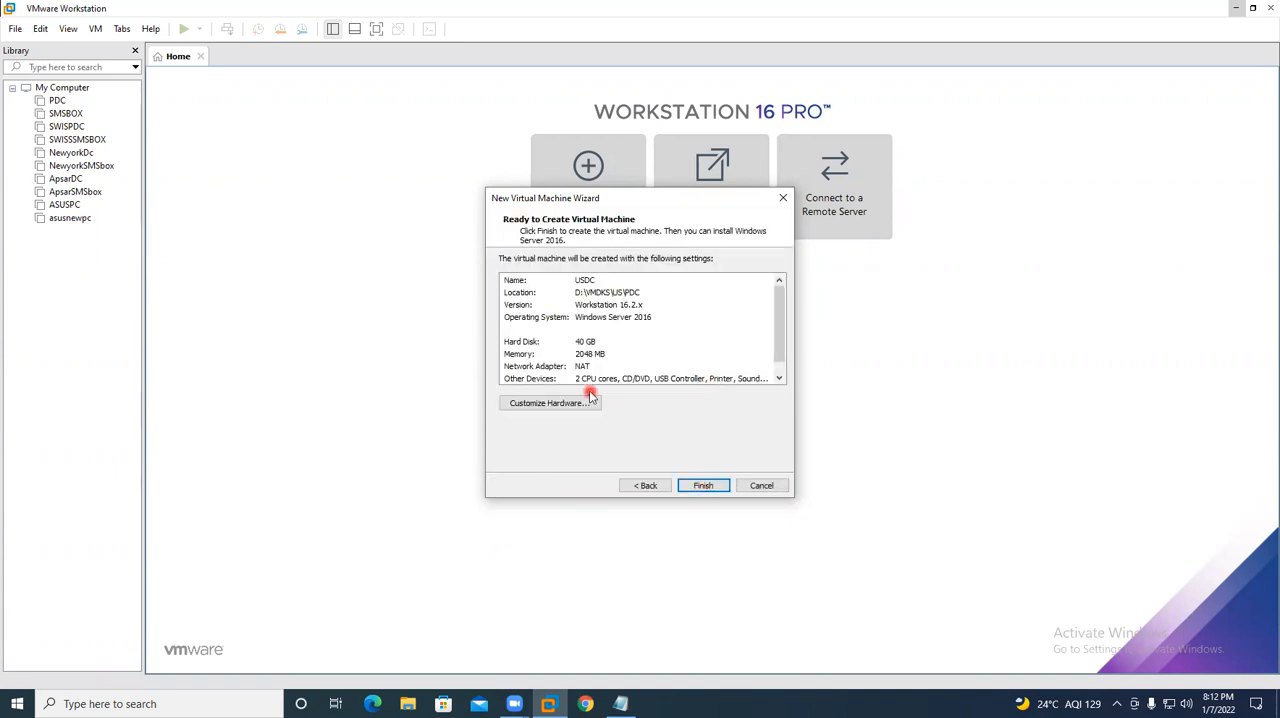
{"action": "left_click", "coordinate": [700, 486]}
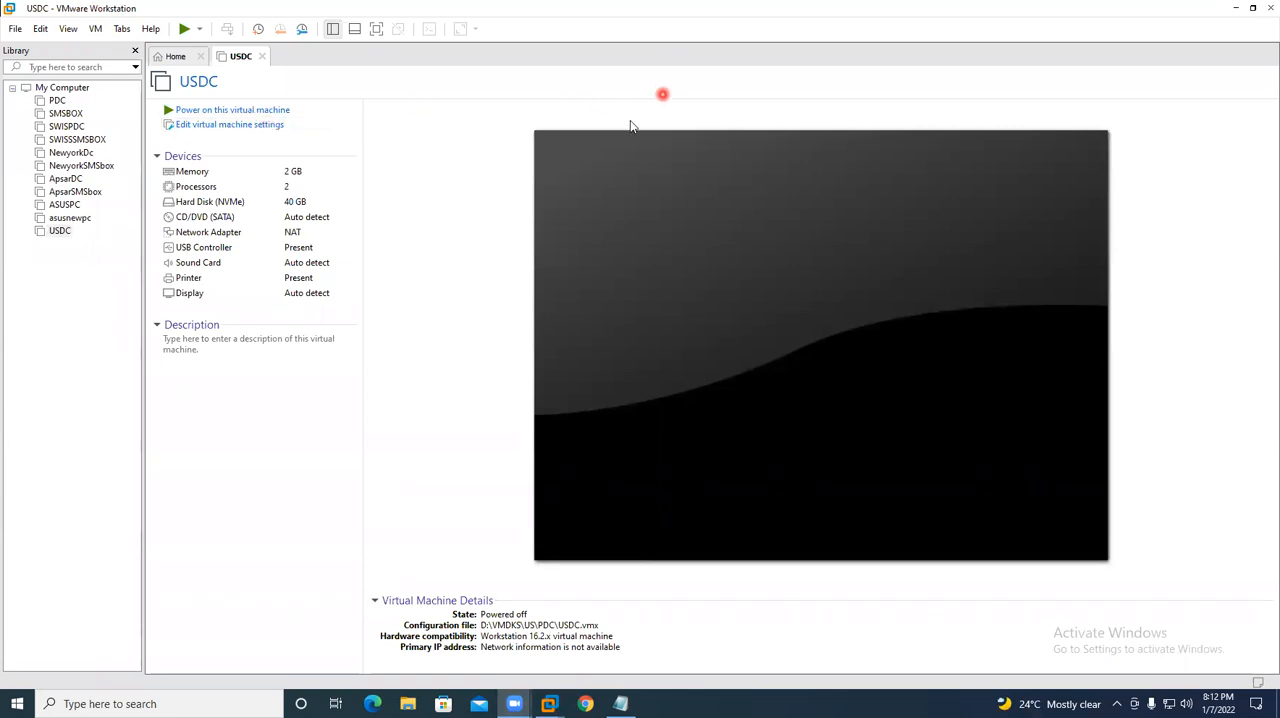
- In USDC's hardware settings, raise the memory to about 9.9 GB and set the number of processors to 1
{"action": "left_click", "coordinate": [283, 133]}
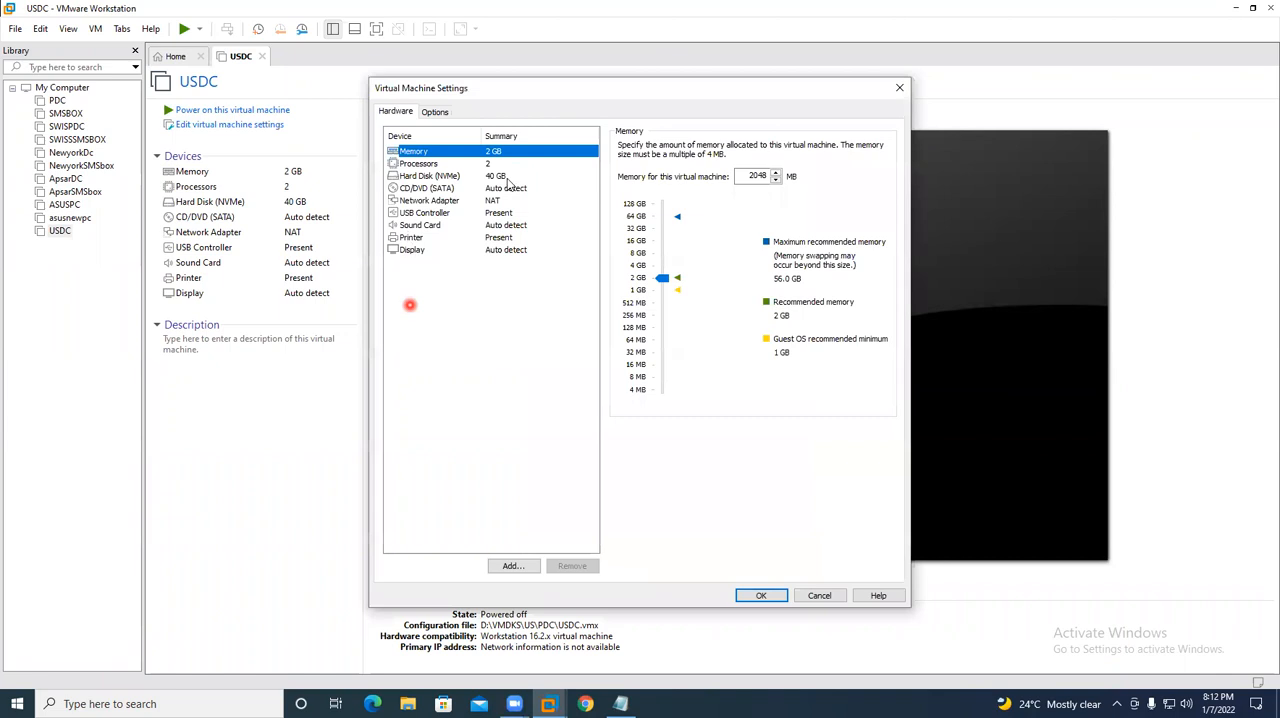
{"action": "left_click_drag", "start_coordinate": [665, 281], "coordinate": [655, 249]}
{"action": "left_click", "coordinate": [414, 165]}
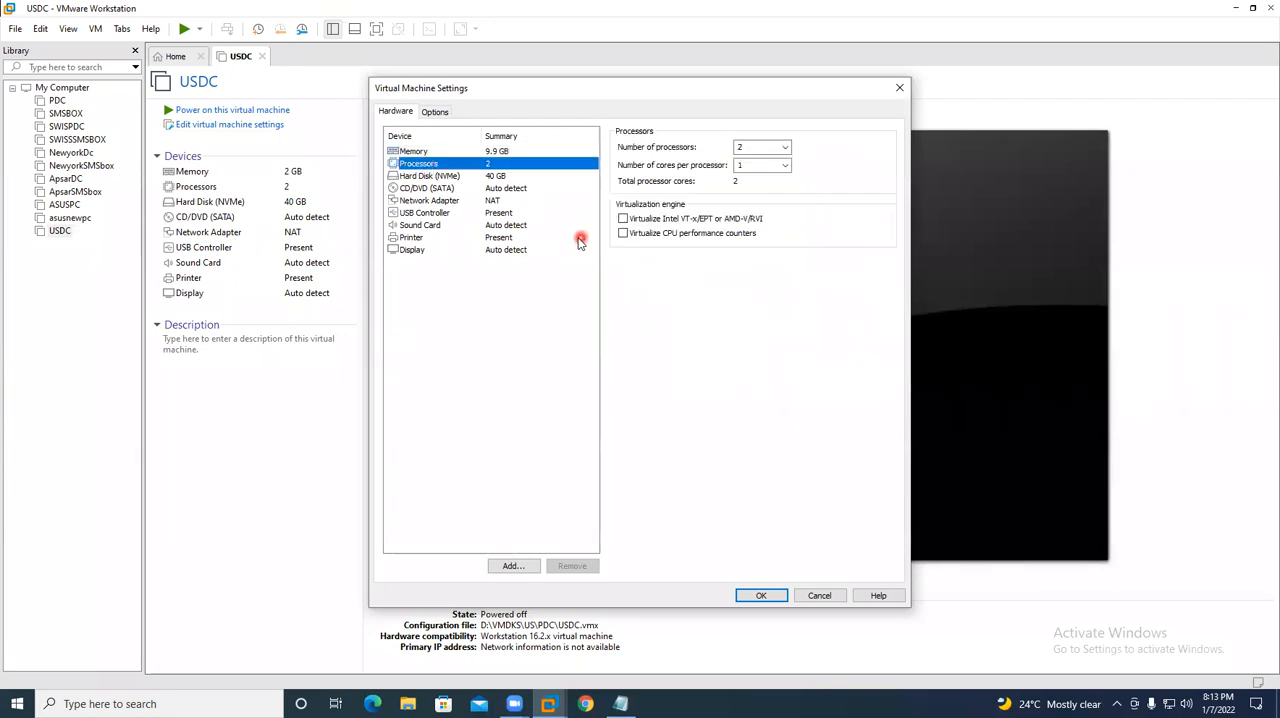
{"action": "left_click", "coordinate": [785, 149]}
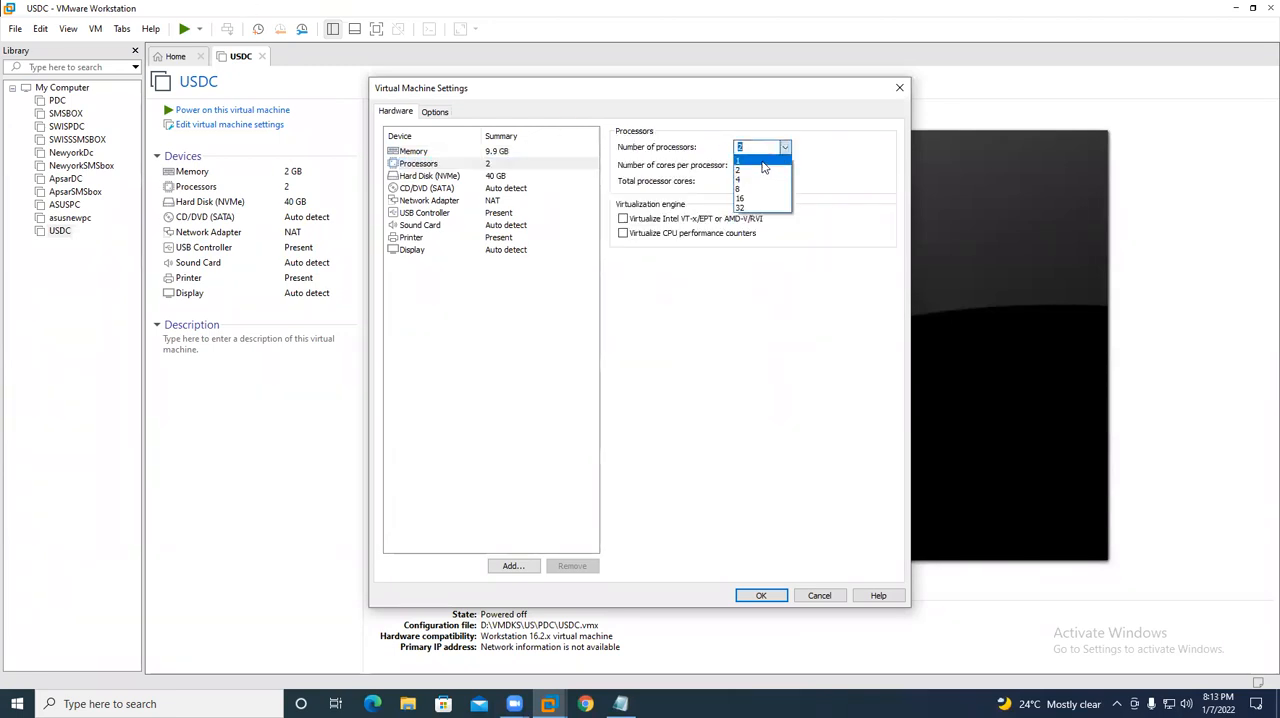
{"action": "left_click", "coordinate": [762, 162]}
- Connect the network adapter to the custom virtual network VMnet0 and apply the hardware settings
{"action": "left_click", "coordinate": [445, 202]}
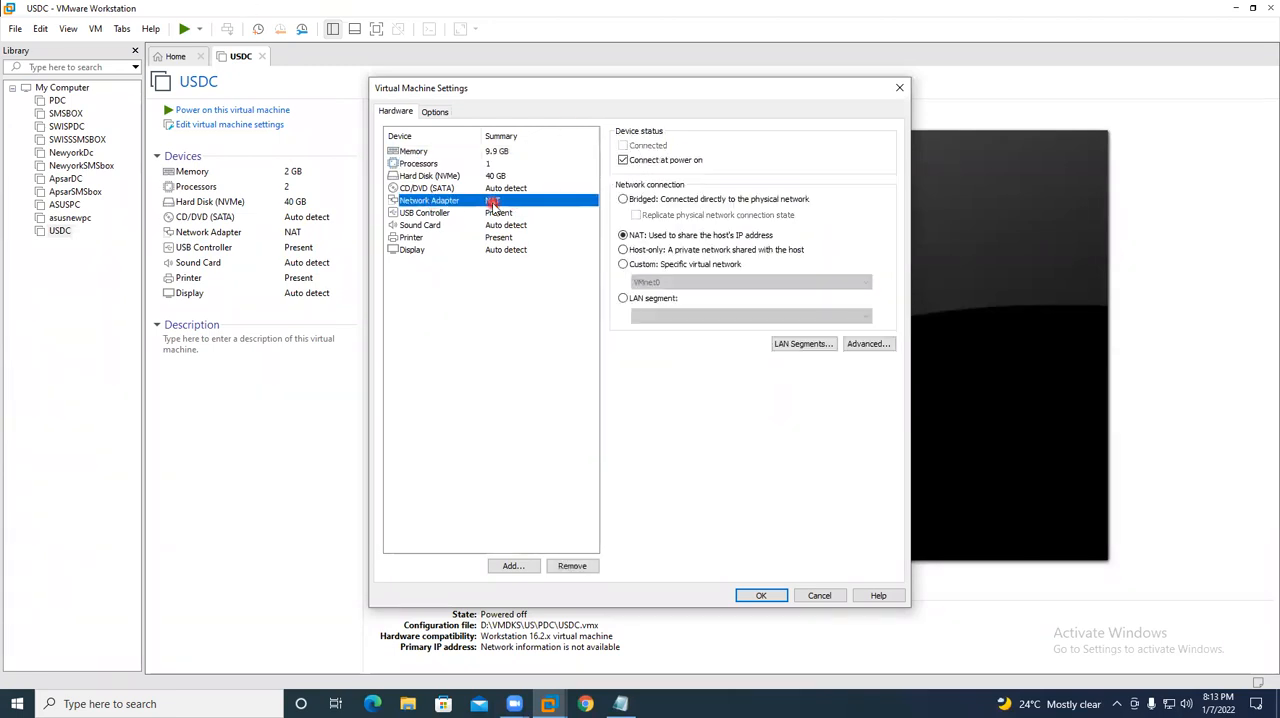
{"action": "left_click", "coordinate": [660, 265]}
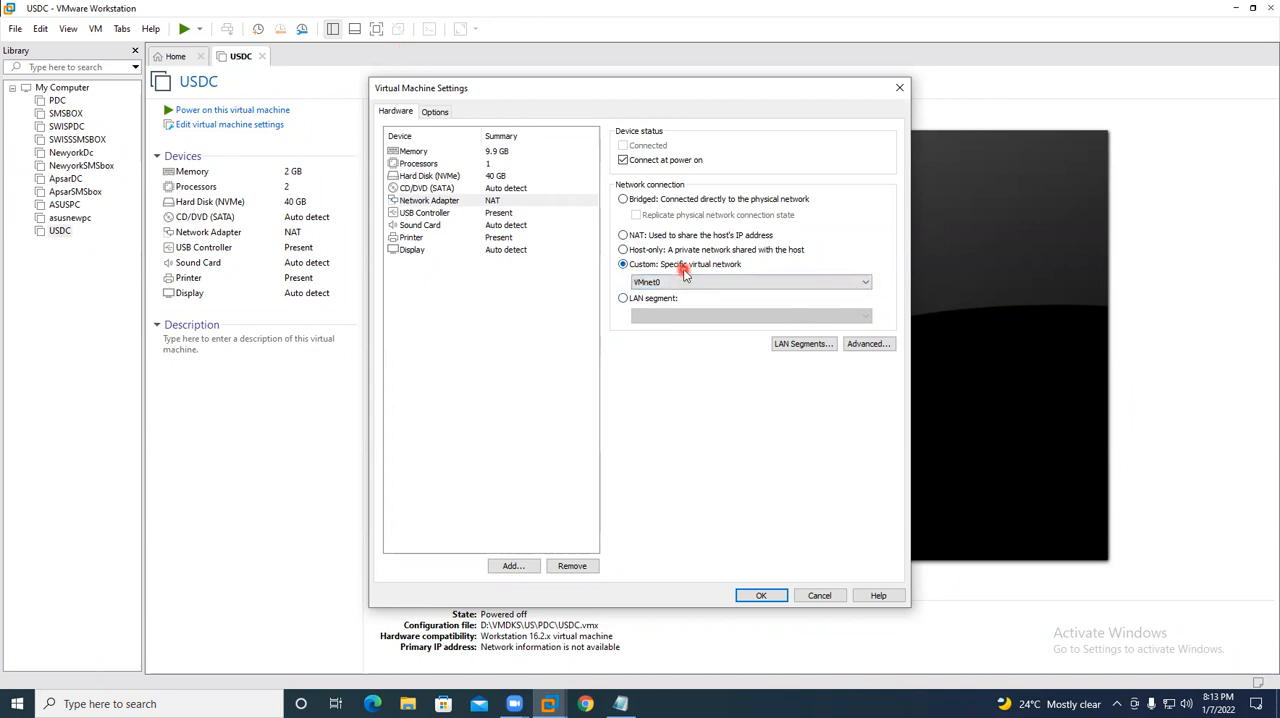
{"action": "left_click", "coordinate": [680, 236]}
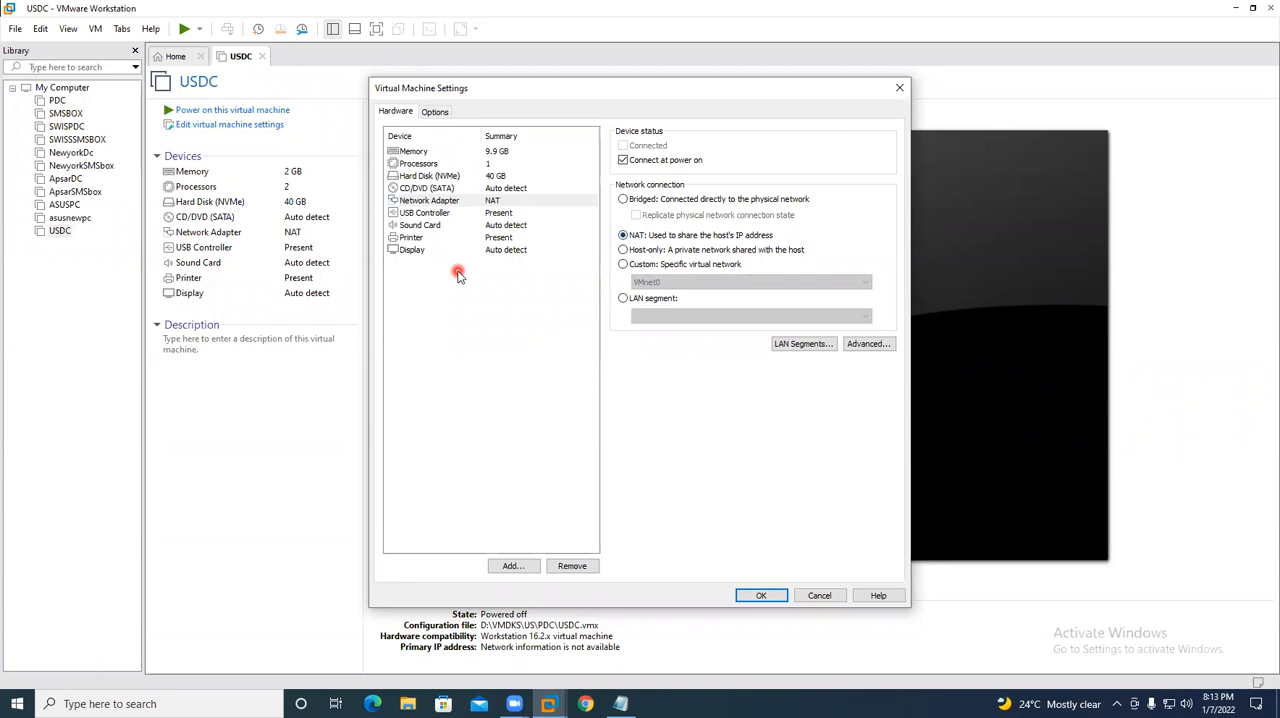
{"action": "left_click", "coordinate": [668, 264]}
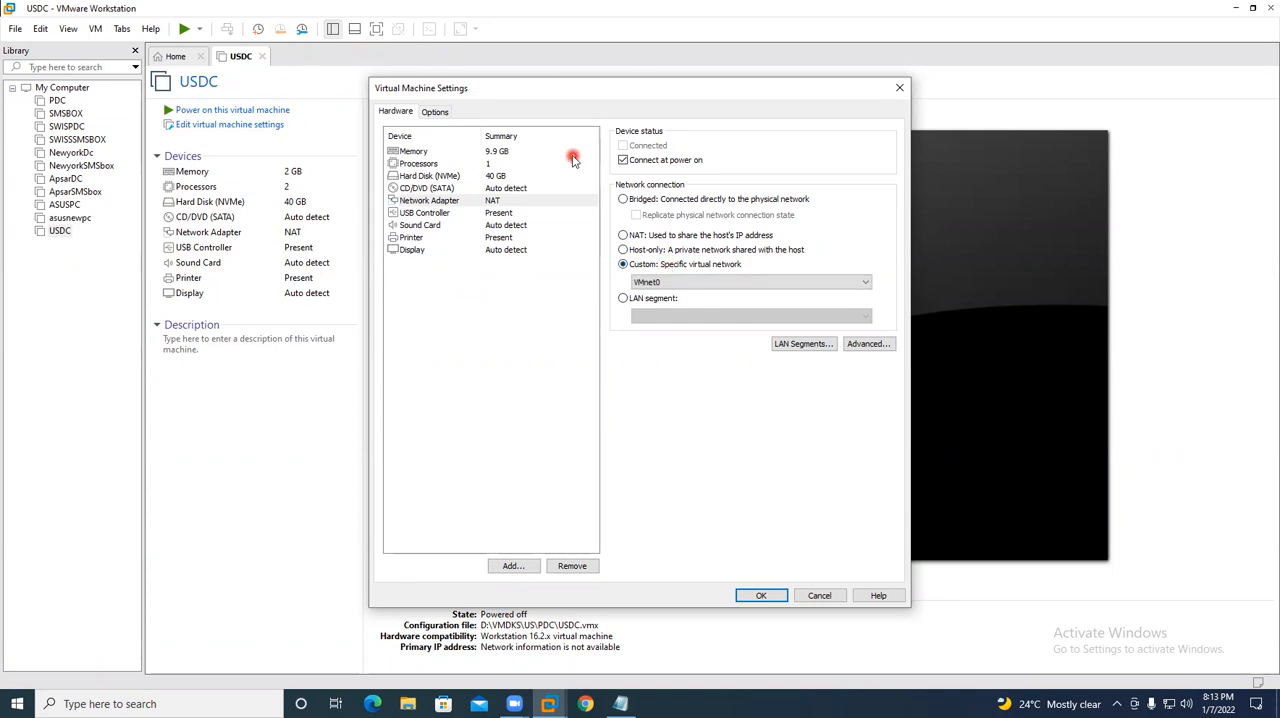
{"action": "left_click", "coordinate": [761, 595]}
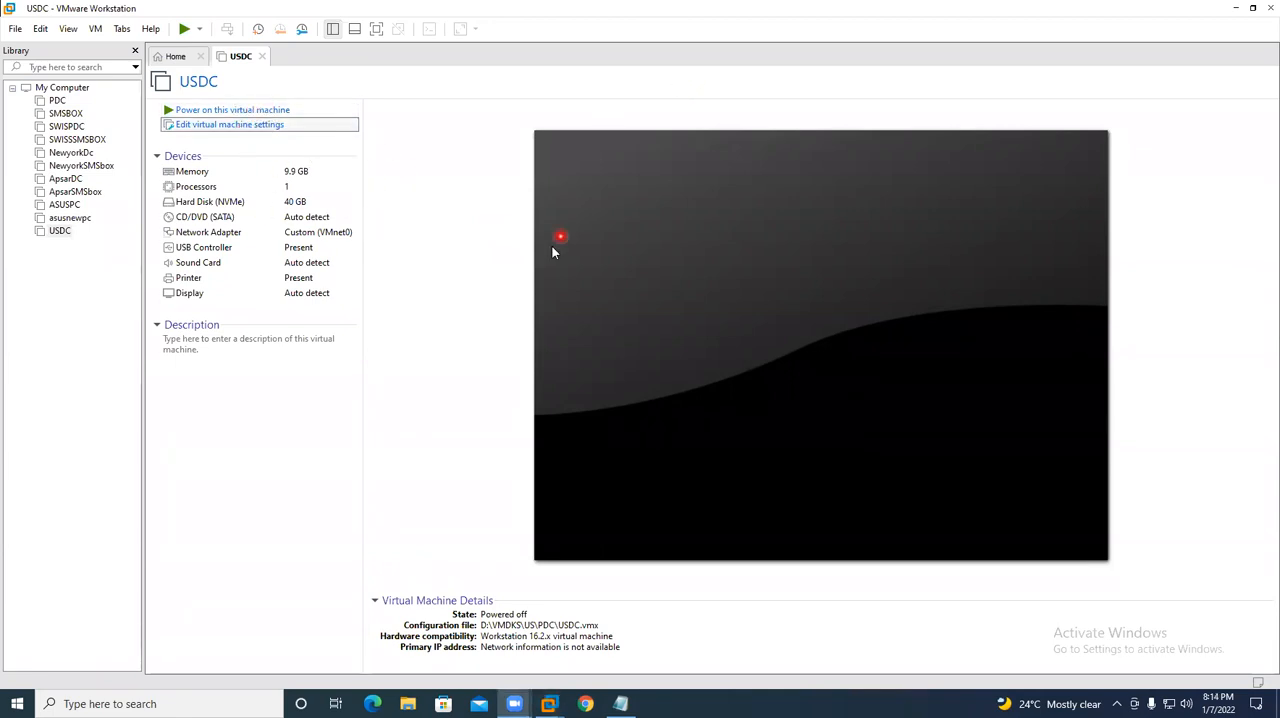
- Attach the Windows_Server_2016_Datacenter_EVAL ISO image from SSD-Local Disk (L:), folder WINDOWS 2016 SERVER OS, to USDC's CD/DVD drive
{"action": "left_click", "coordinate": [426, 188]}
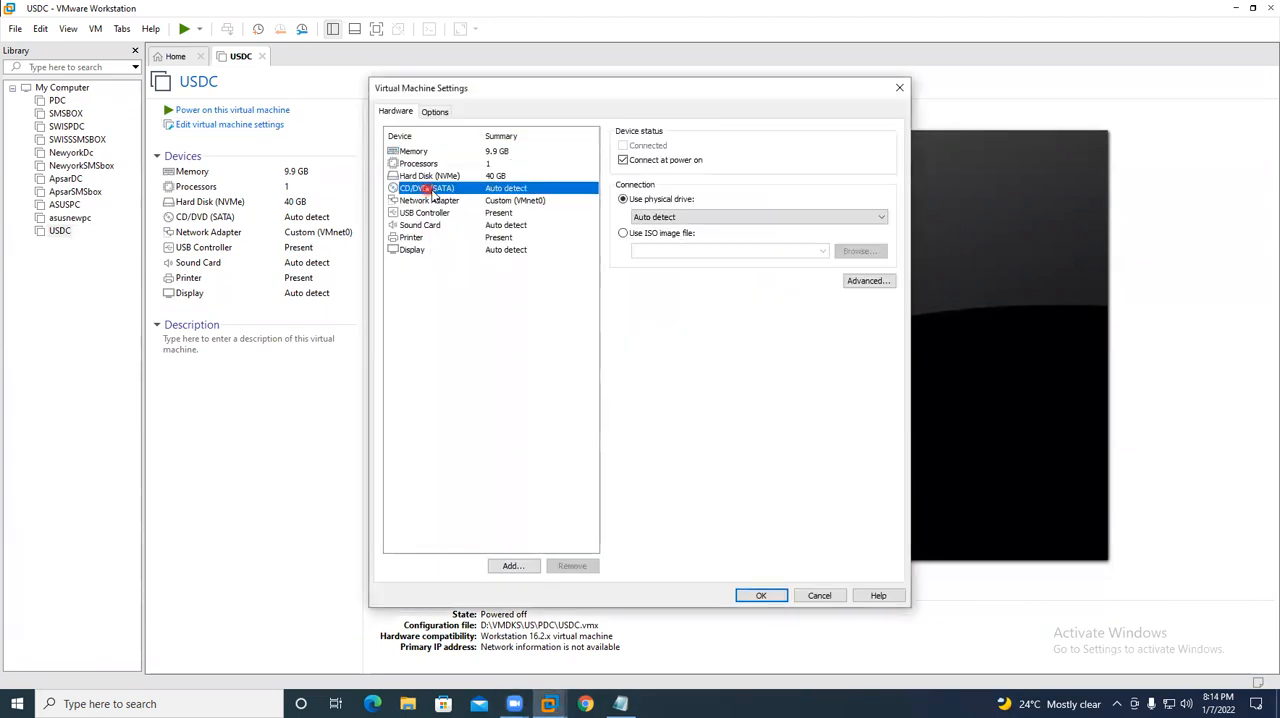
{"action": "left_click", "coordinate": [666, 236]}
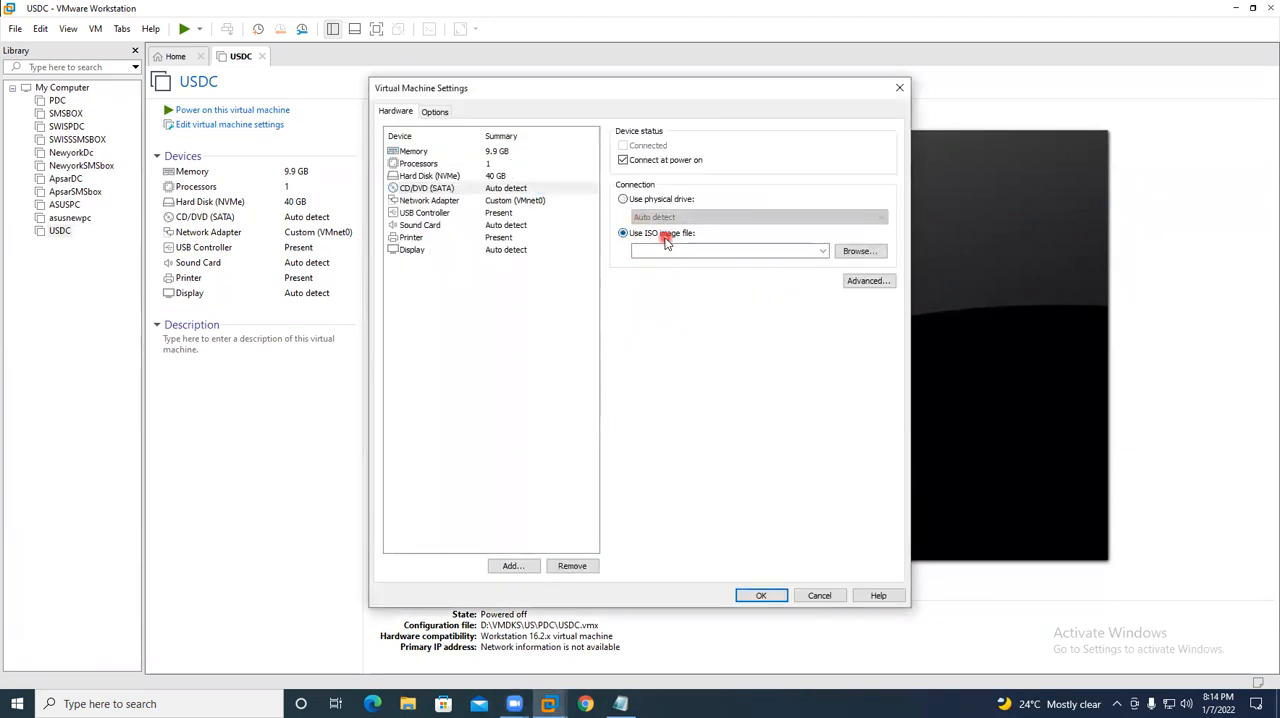
{"action": "left_click", "coordinate": [866, 253]}
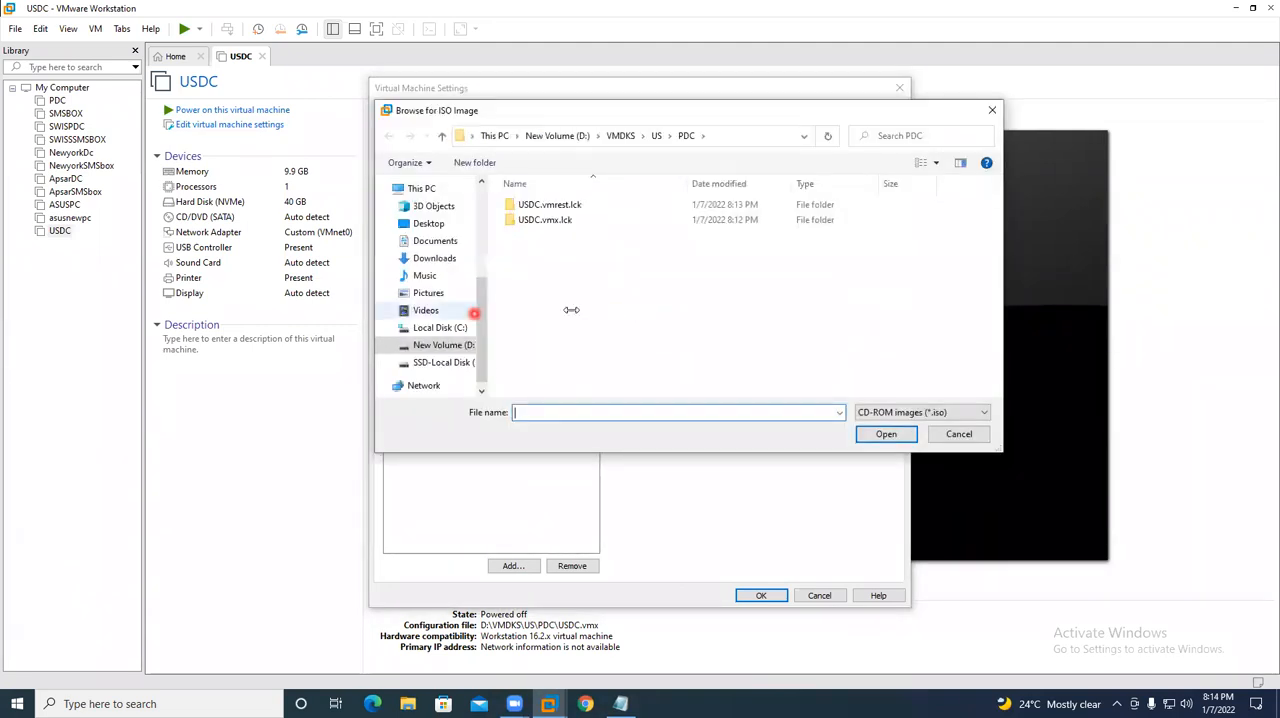
{"action": "left_click", "coordinate": [440, 362]}
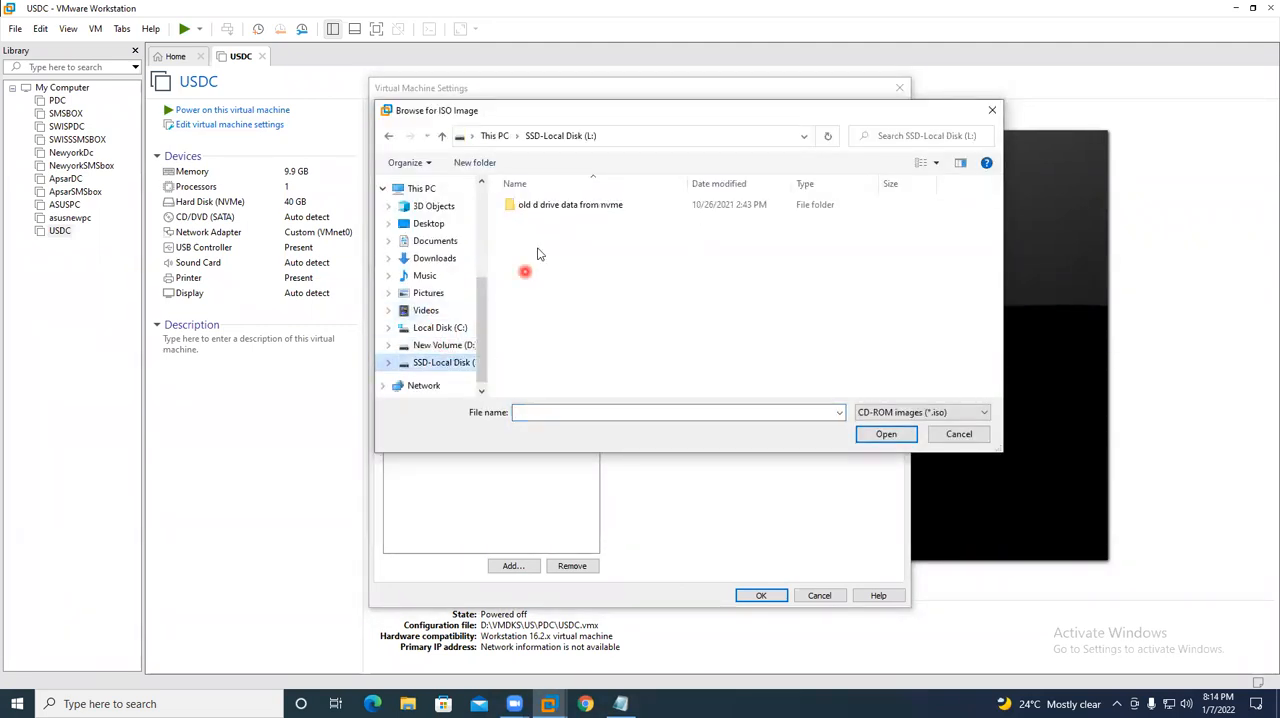
{"action": "double_click", "coordinate": [566, 206]}
{"action": "double_click", "coordinate": [541, 235]}
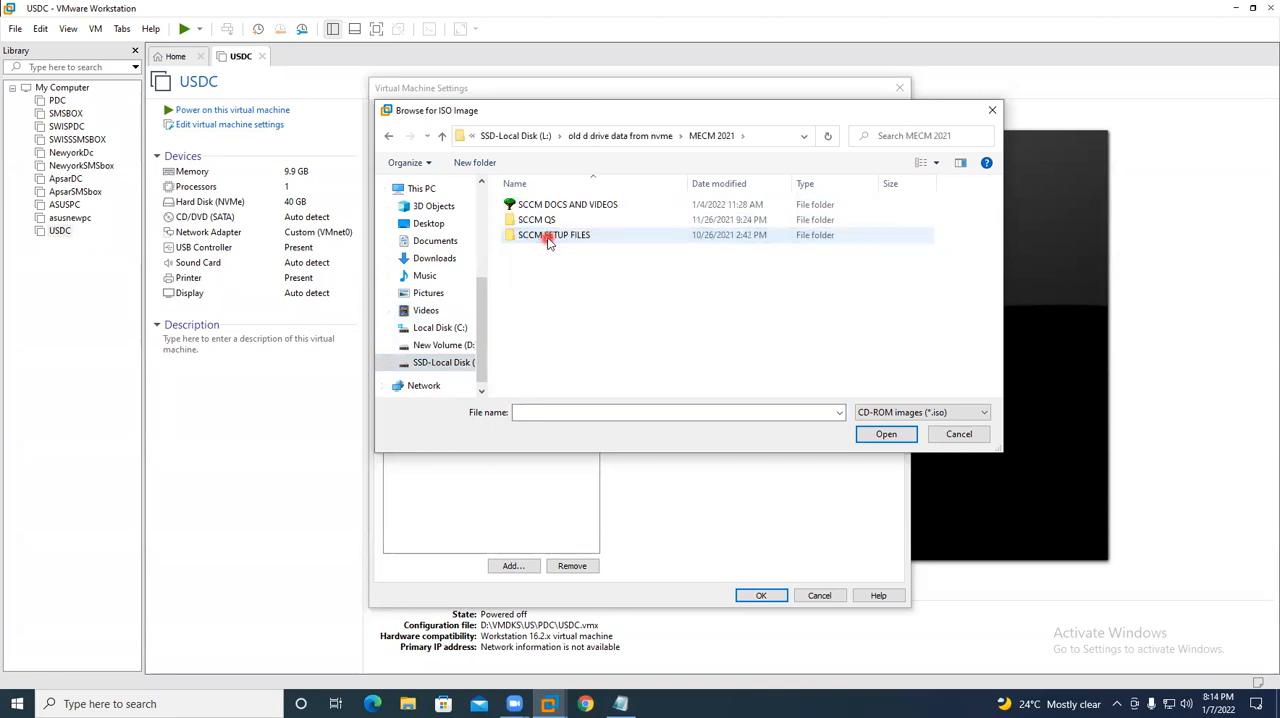
{"action": "double_click", "coordinate": [545, 236]}
{"action": "double_click", "coordinate": [561, 252]}
{"action": "left_click", "coordinate": [563, 208]}
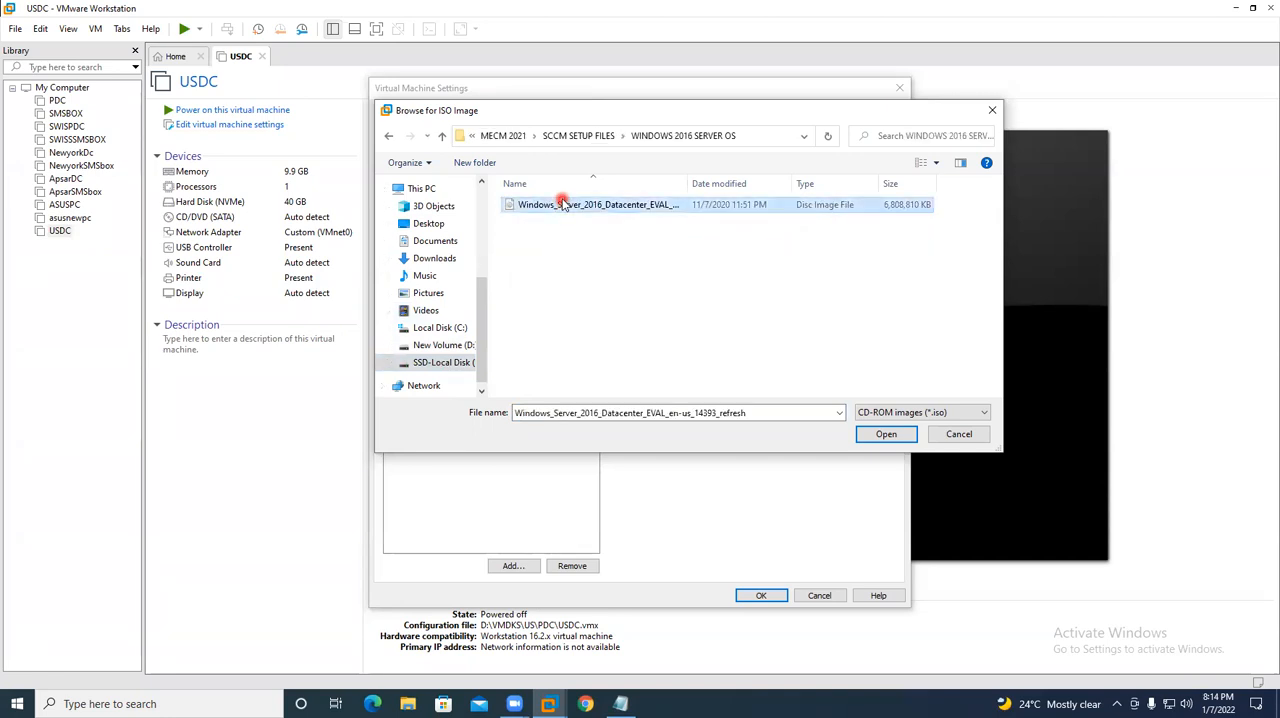
{"action": "left_click", "coordinate": [886, 434]}
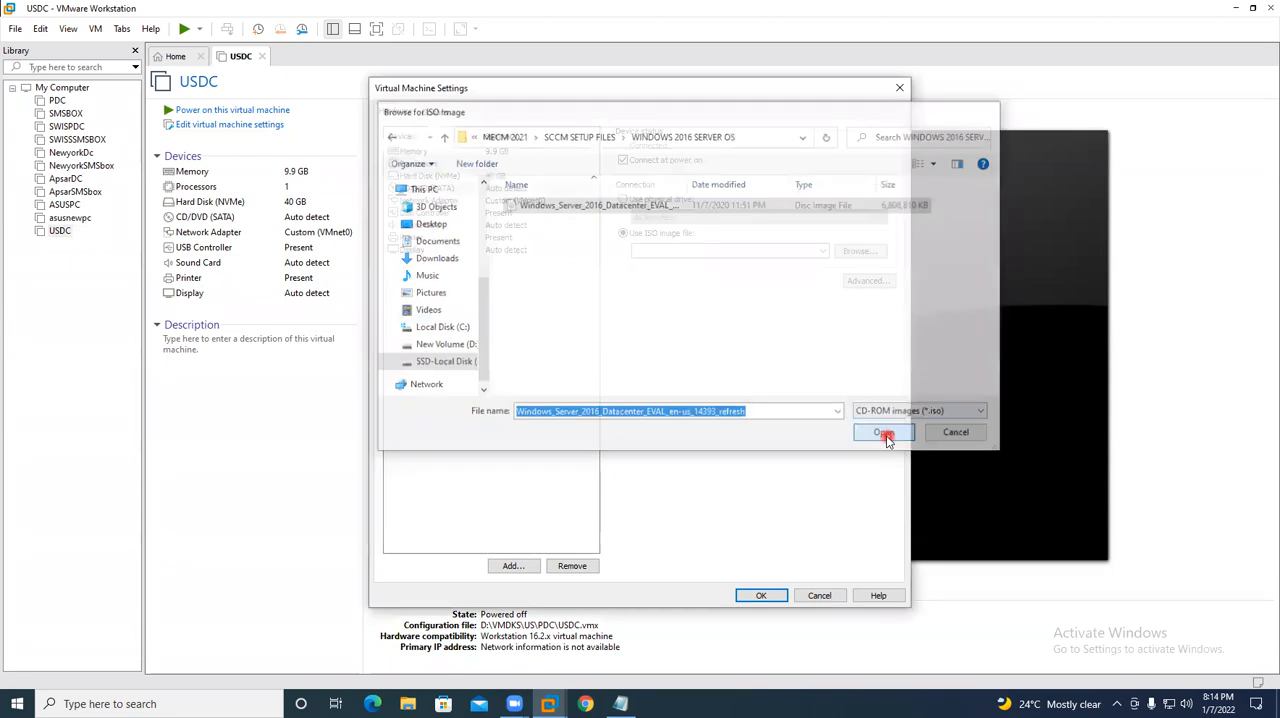
{"action": "left_click", "coordinate": [761, 595]}
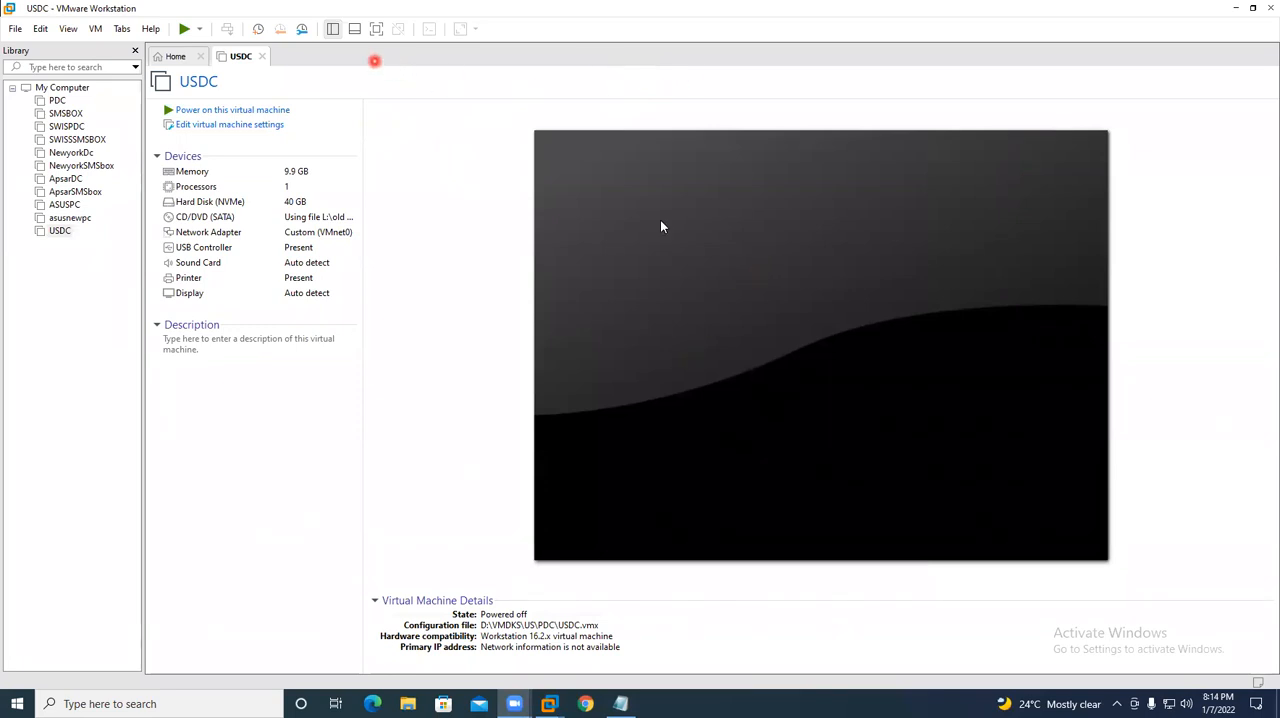
- Power on the USDC virtual machine and switch input control between its screen and the host several times
{"action": "left_click", "coordinate": [243, 110]}
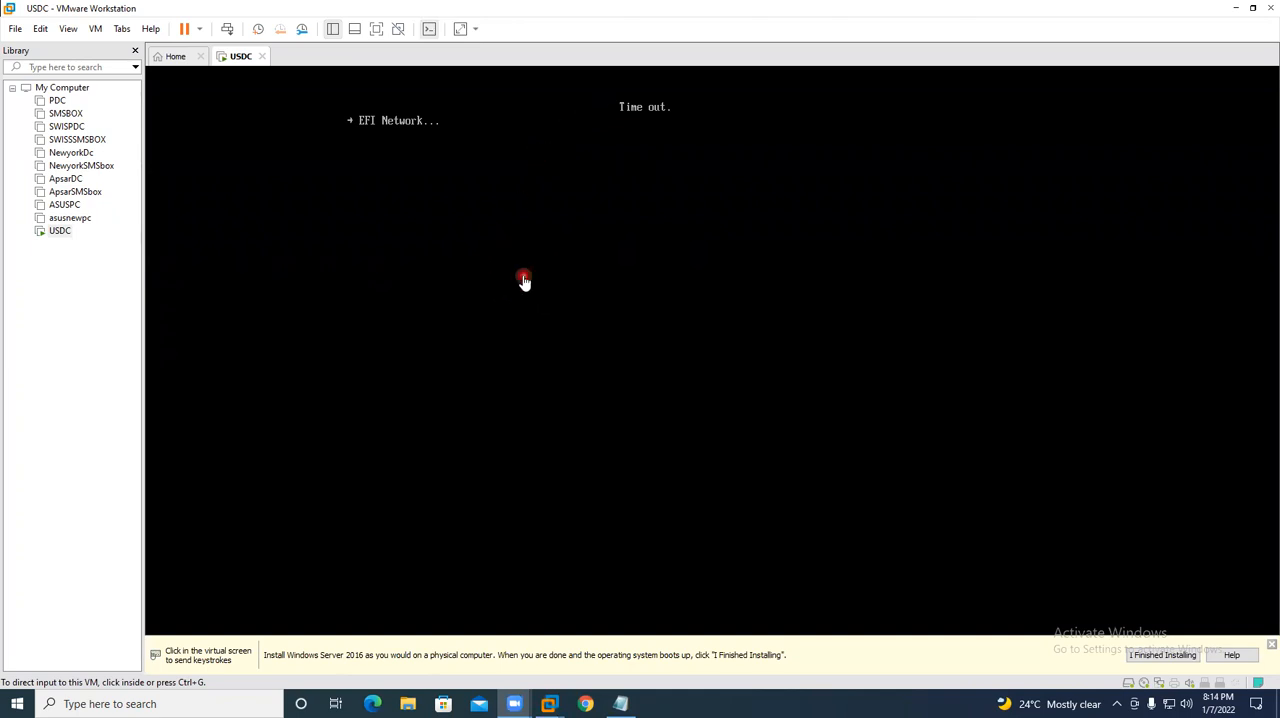
{"action": "left_click", "coordinate": [506, 261]}
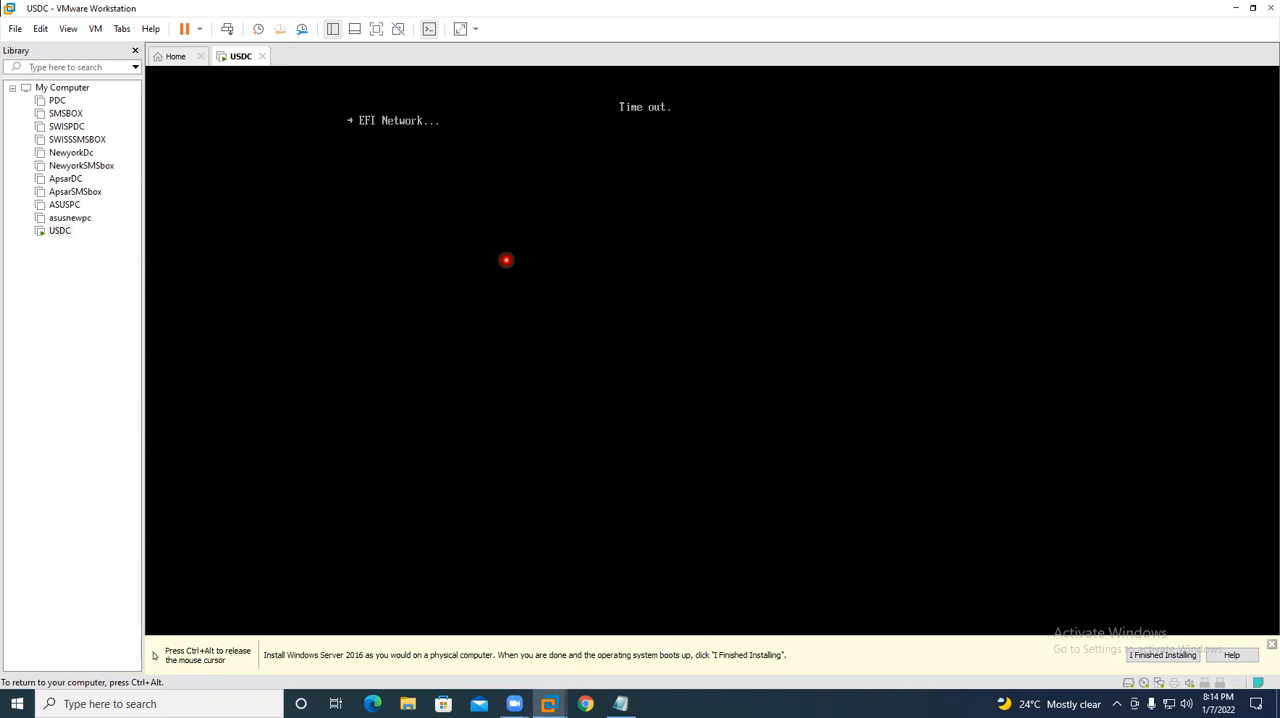
{"action": "key", "text": "ctrl+alt"}
{"action": "left_click", "coordinate": [451, 266]}
{"action": "key", "text": "ctrl+alt"}
{"action": "left_click", "coordinate": [510, 203]}
{"action": "key", "text": "ctrl+alt"}
{"action": "left_click", "coordinate": [551, 228]}
{"action": "key", "text": "ctrl+alt"}
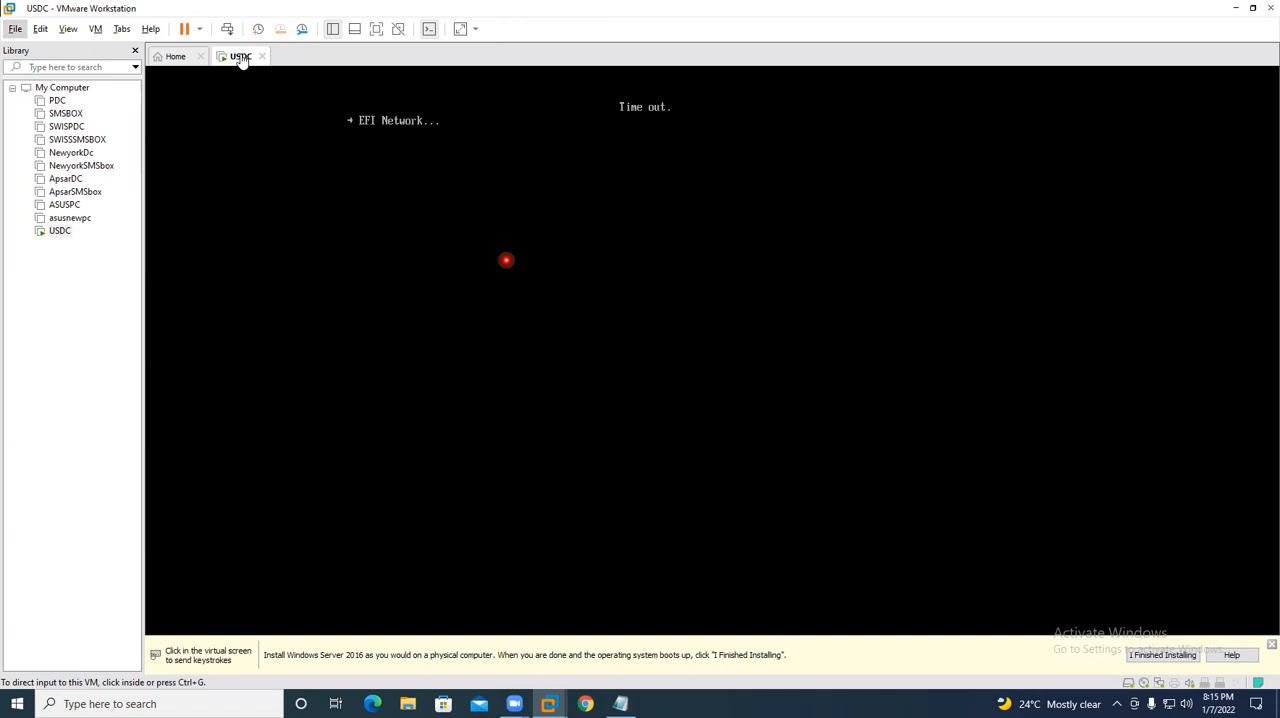
- Power off the USDC virtual machine
{"action": "right_click", "coordinate": [241, 60]}
{"action": "mouse_move", "coordinate": [310, 82]}
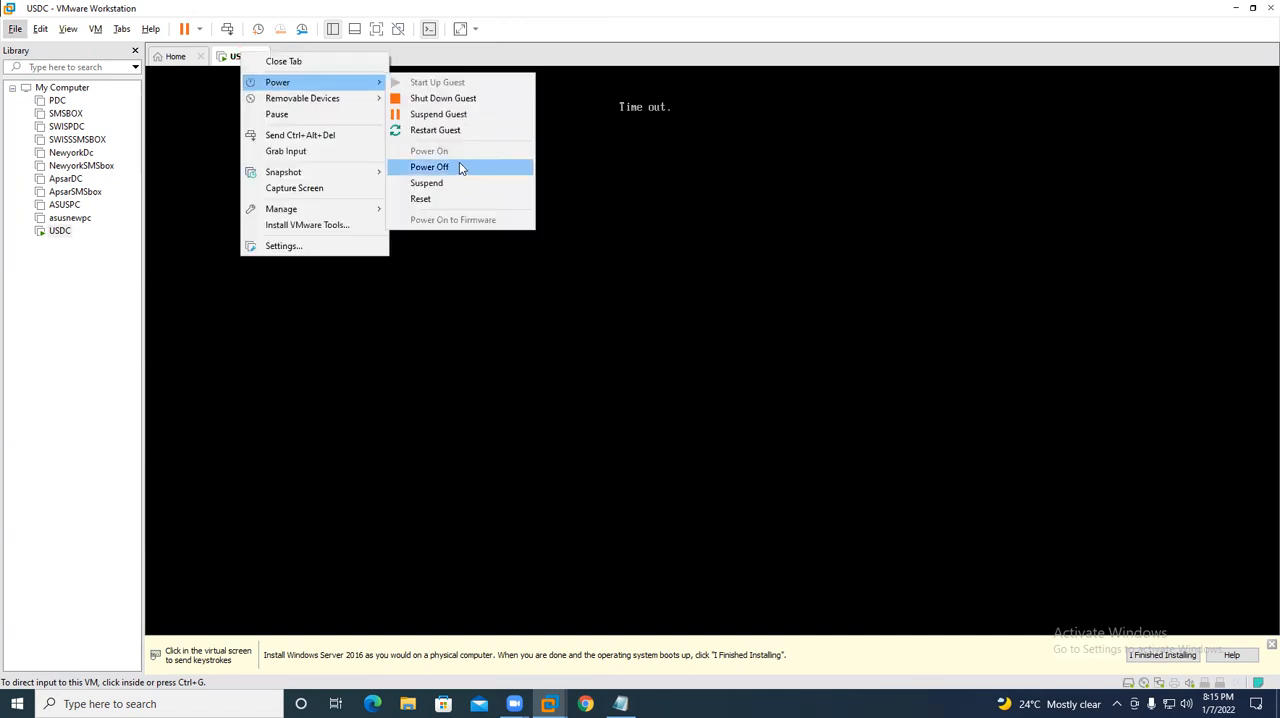
{"action": "left_click", "coordinate": [459, 167]}
- Power on USDC again, boot it from the installation DVD, and return input control to the host
{"action": "left_click", "coordinate": [260, 107]}
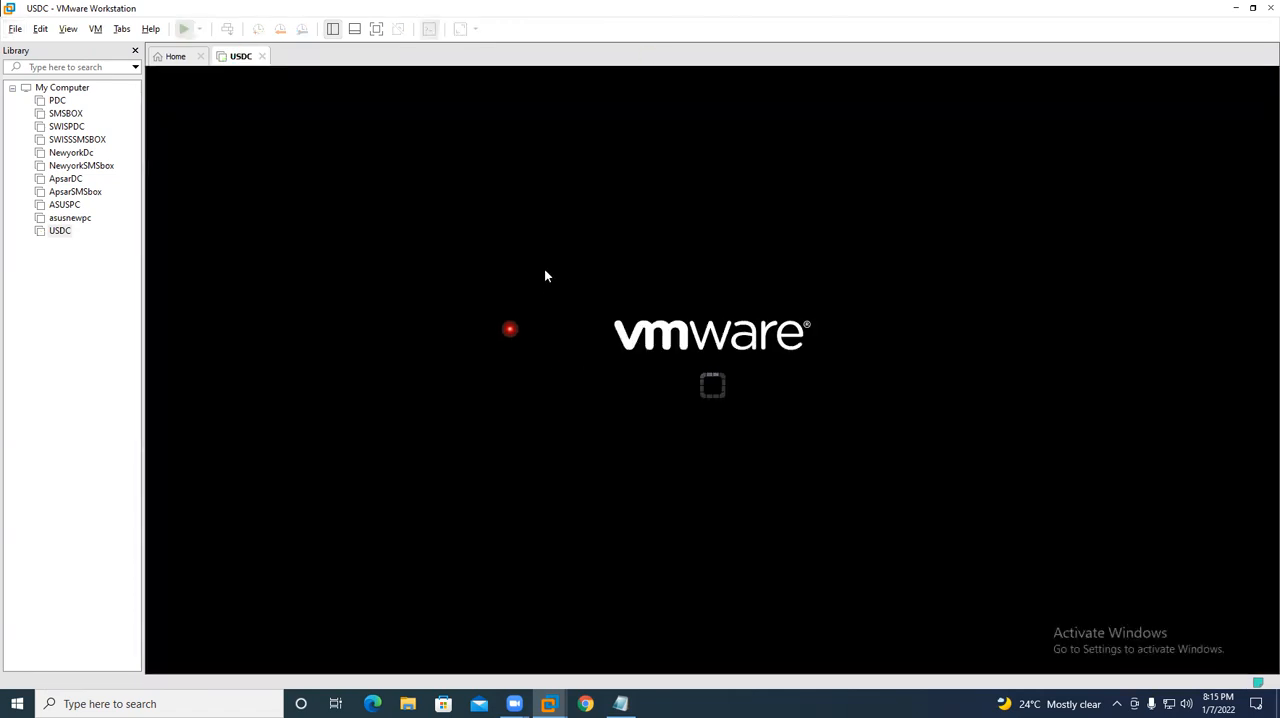
{"action": "left_click", "coordinate": [599, 232]}
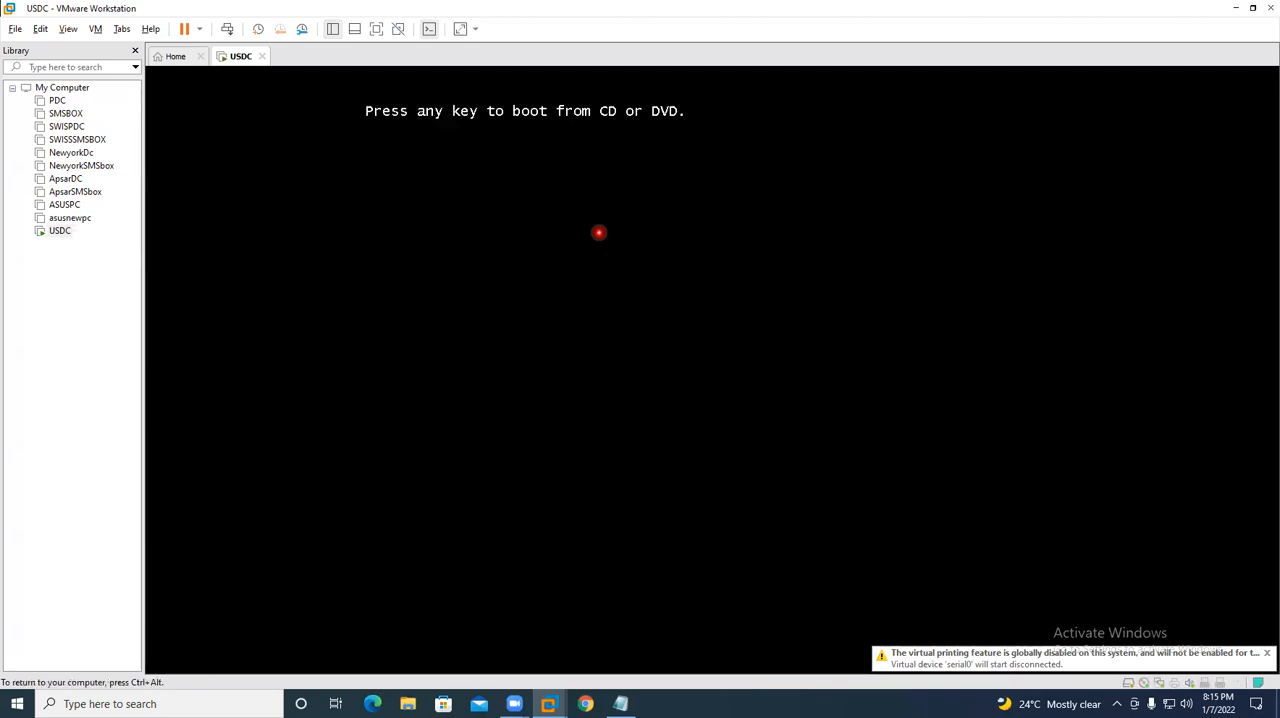
{"action": "key", "text": "Return"}
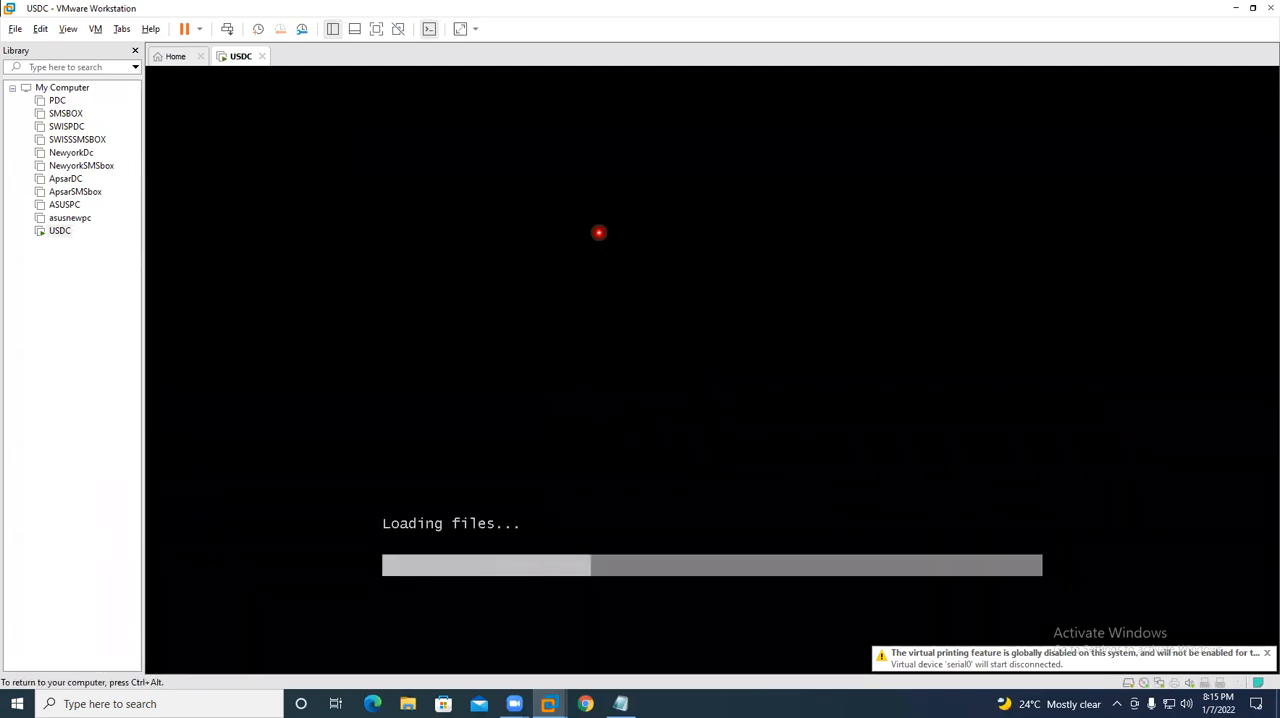
{"action": "key", "text": "ctrl+alt"}
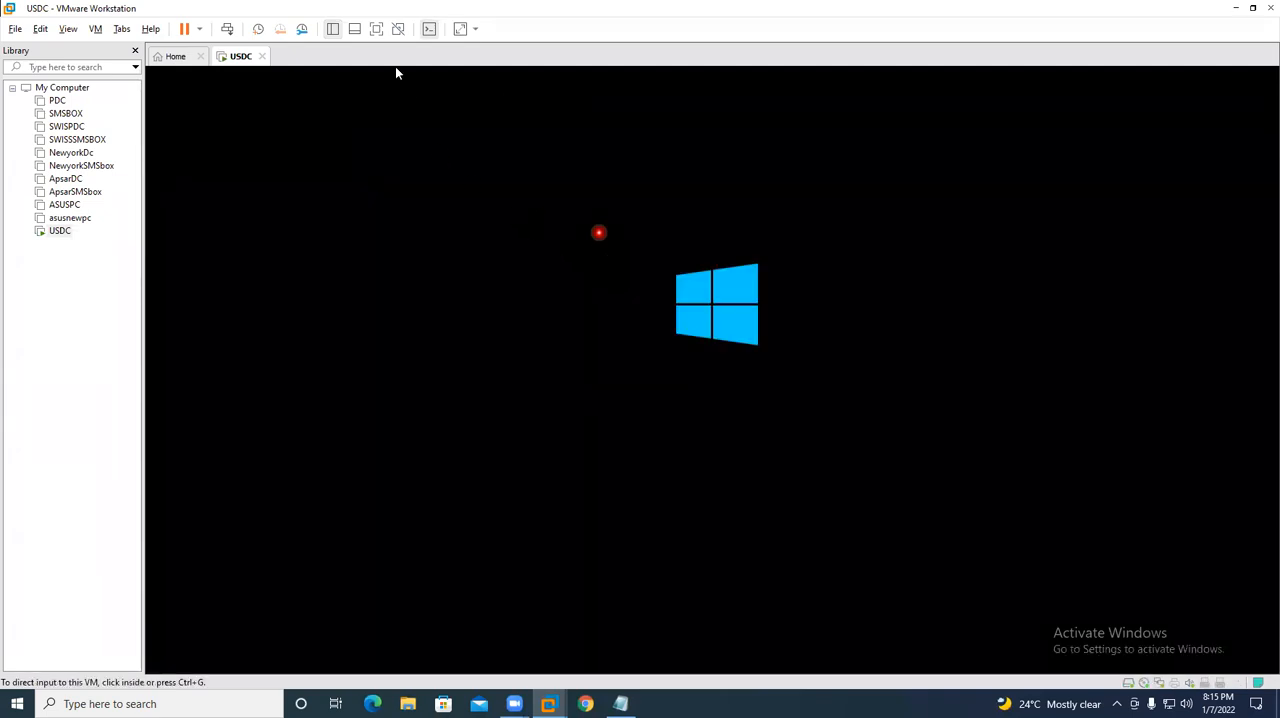
- Show USDC full screen and start the Windows Server 2016 installation with English (United States) language and format and the US keyboard
{"action": "left_click", "coordinate": [376, 28]}
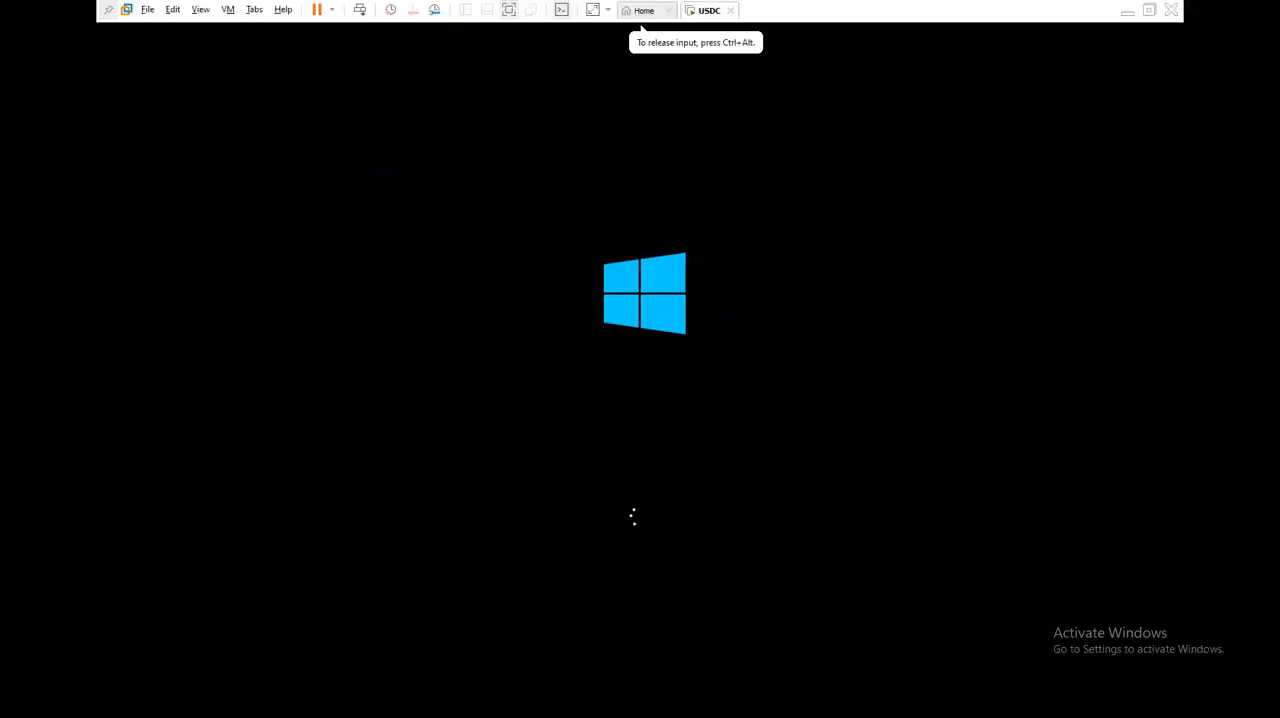
{"action": "key", "text": "ctrl+alt"}
{"action": "left_click", "coordinate": [632, 415]}
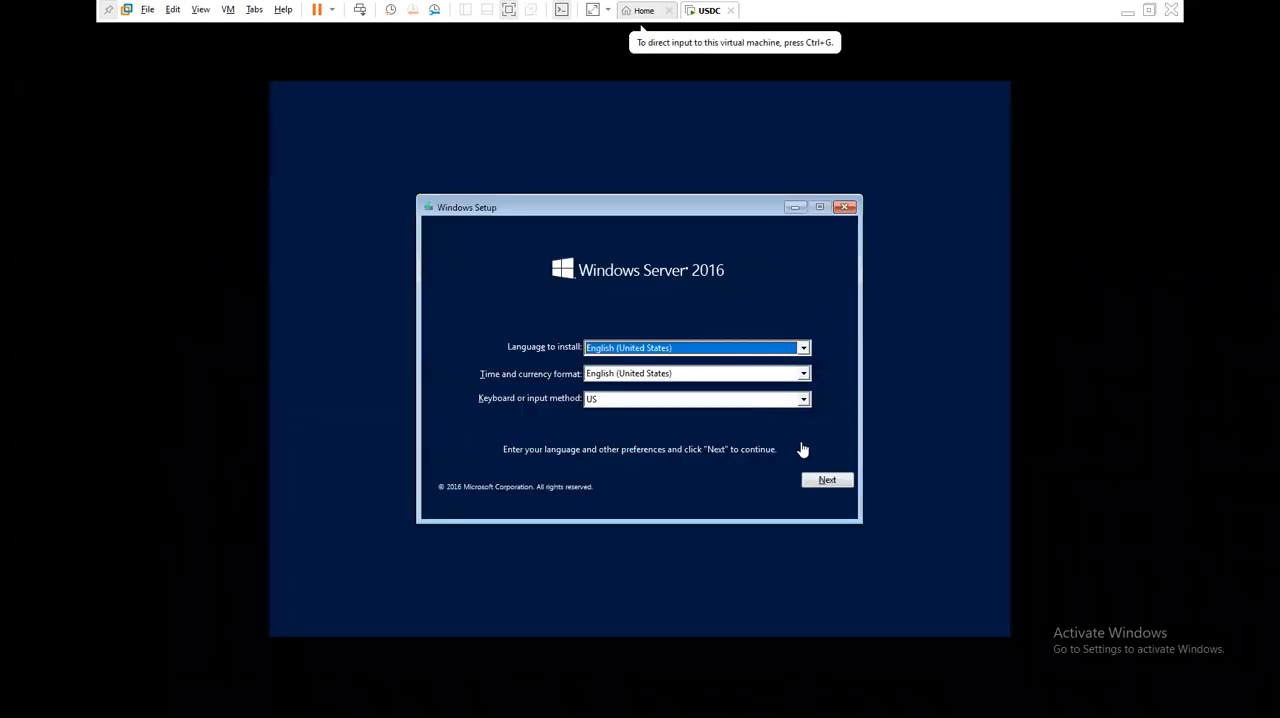
{"action": "left_click", "coordinate": [821, 482]}
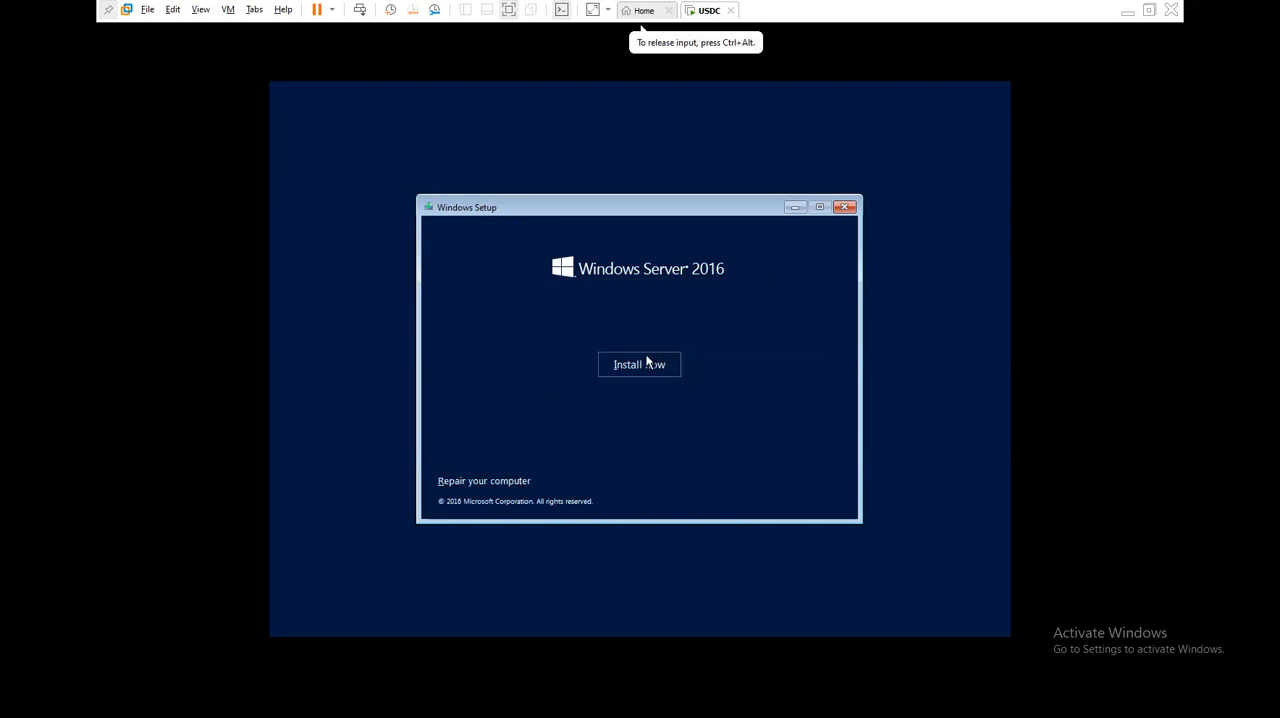
{"action": "left_click", "coordinate": [646, 363]}
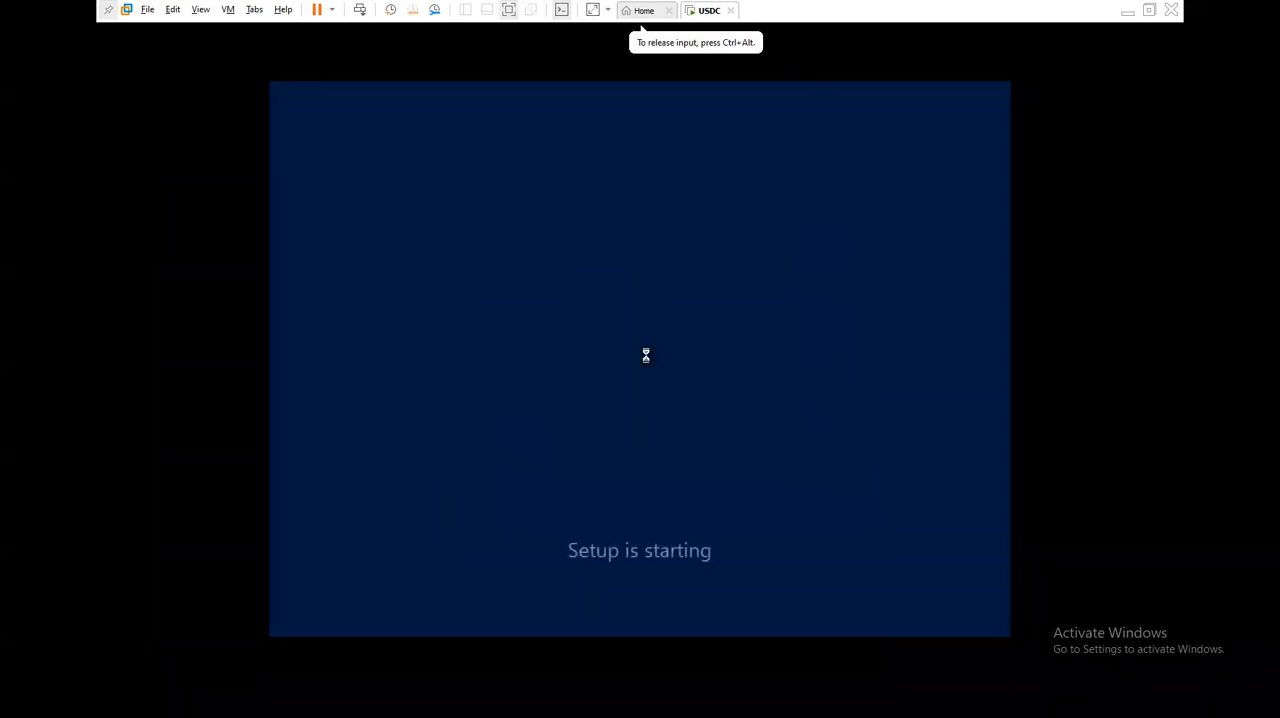
{"action": "key", "text": "ctrl+alt"}
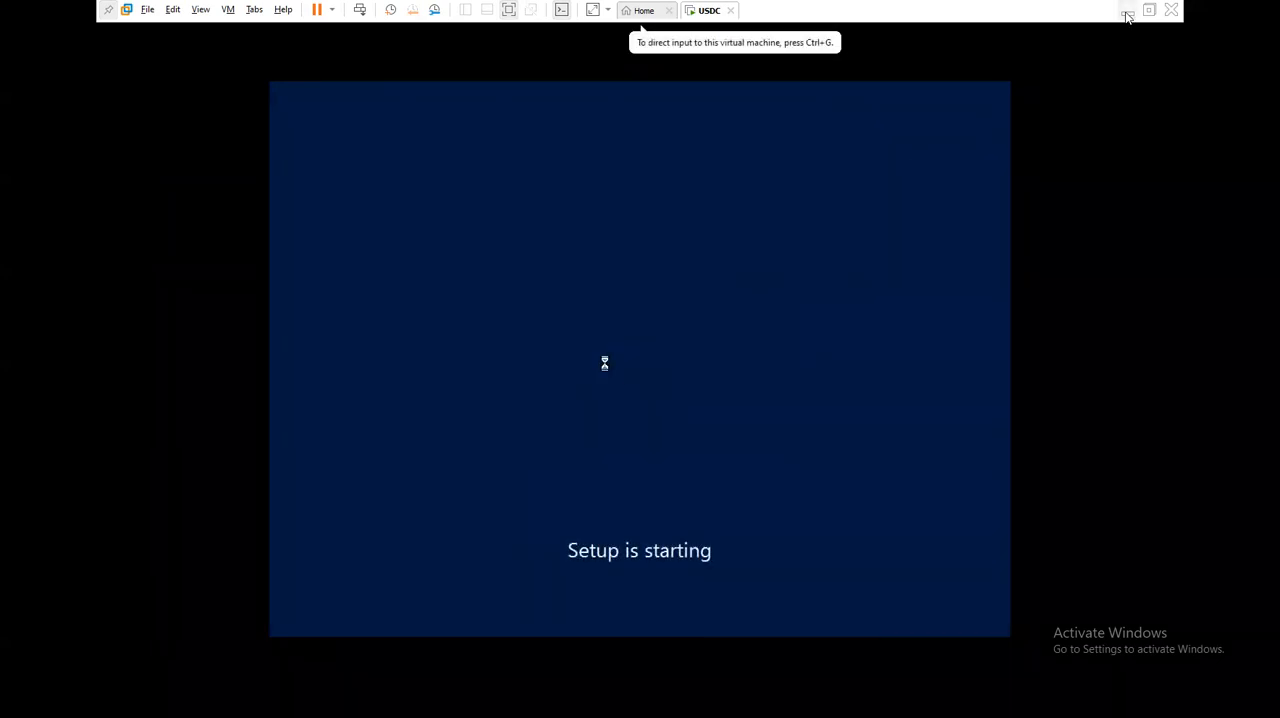
{"action": "left_click", "coordinate": [1127, 11]}
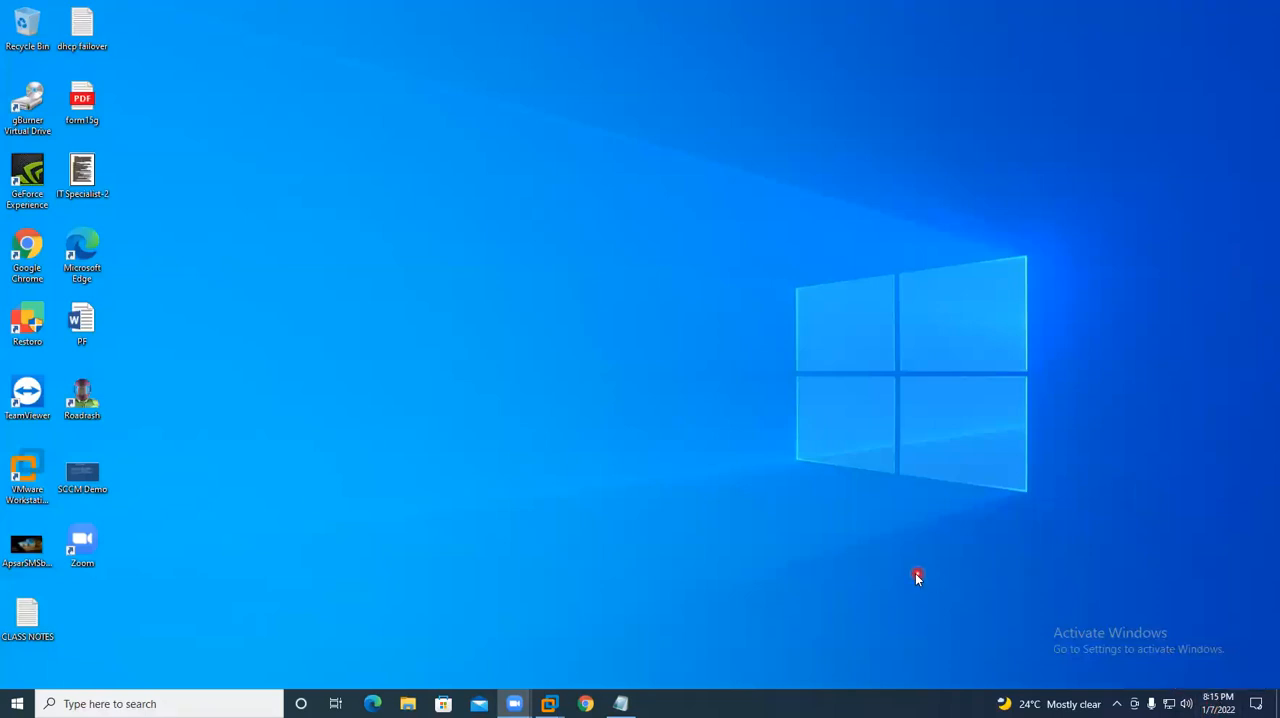
{"action": "mouse_move", "coordinate": [557, 702]}
{"action": "left_click", "coordinate": [650, 626]}
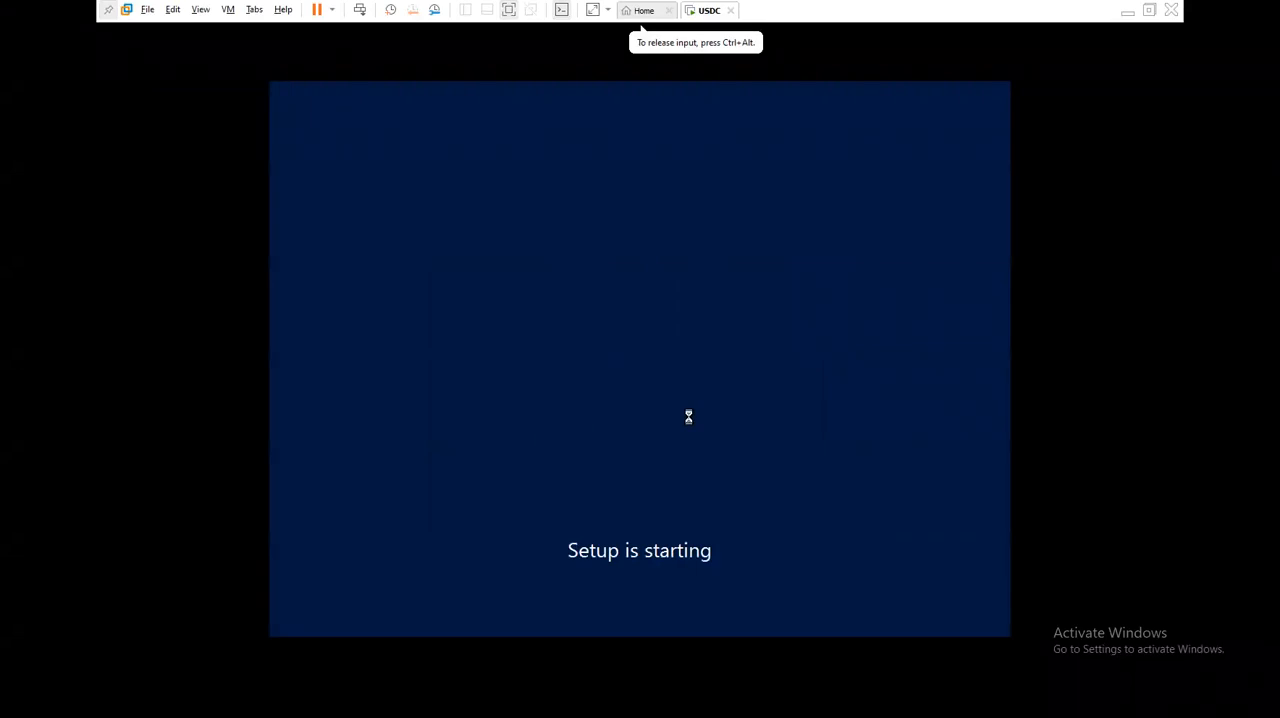
{"action": "key", "text": "ctrl+alt"}
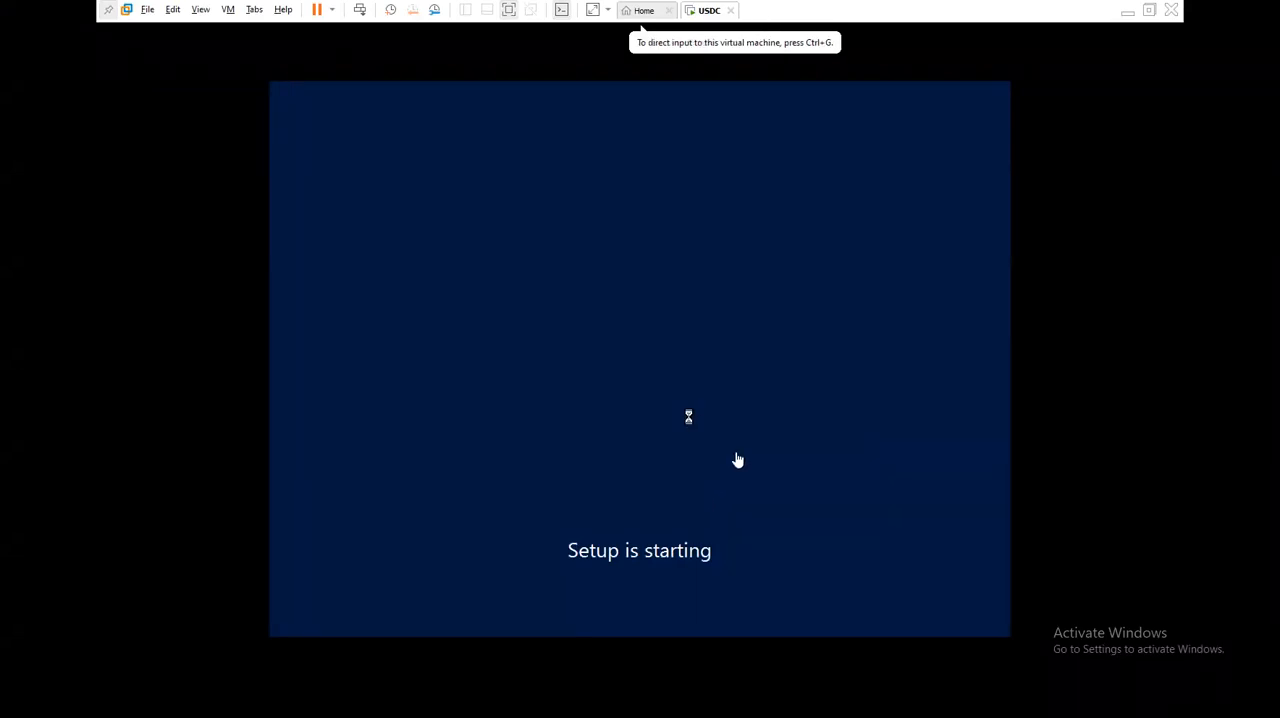
- Choose Windows Server 2016 Standard Evaluation (Desktop Experience) as the operating system to install
{"action": "left_click", "coordinate": [637, 272]}
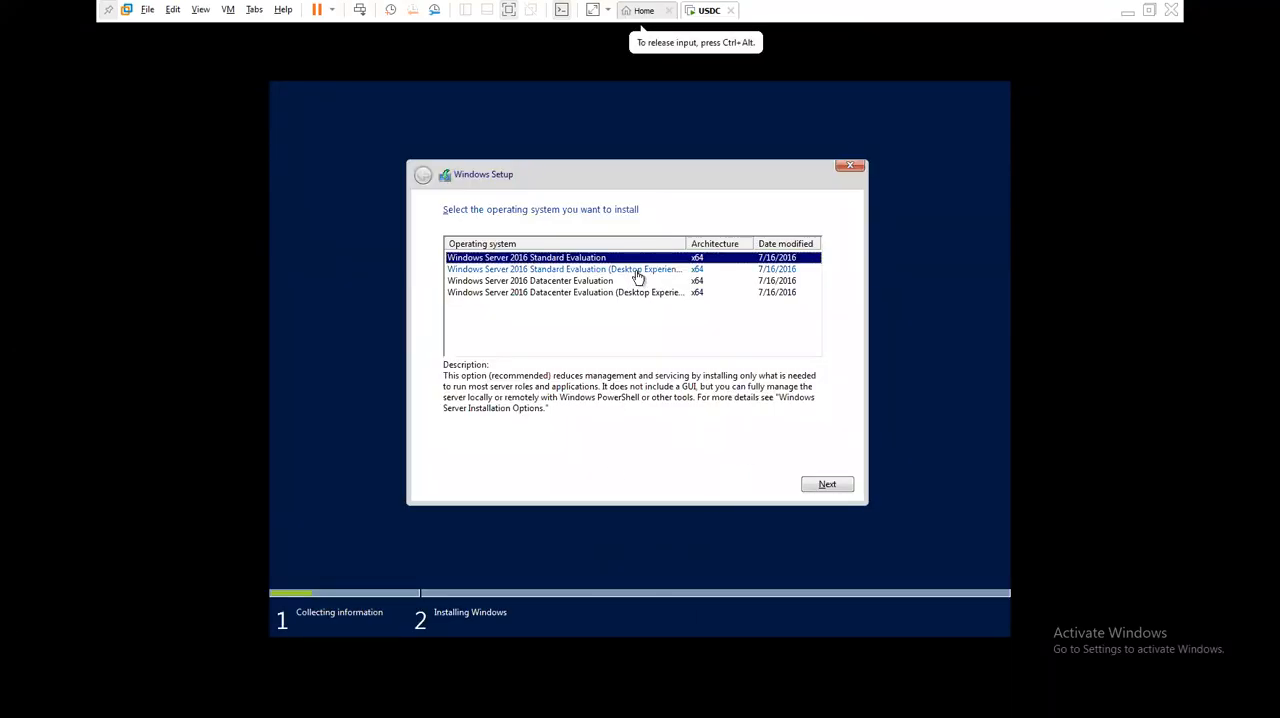
{"action": "left_click", "coordinate": [637, 270]}
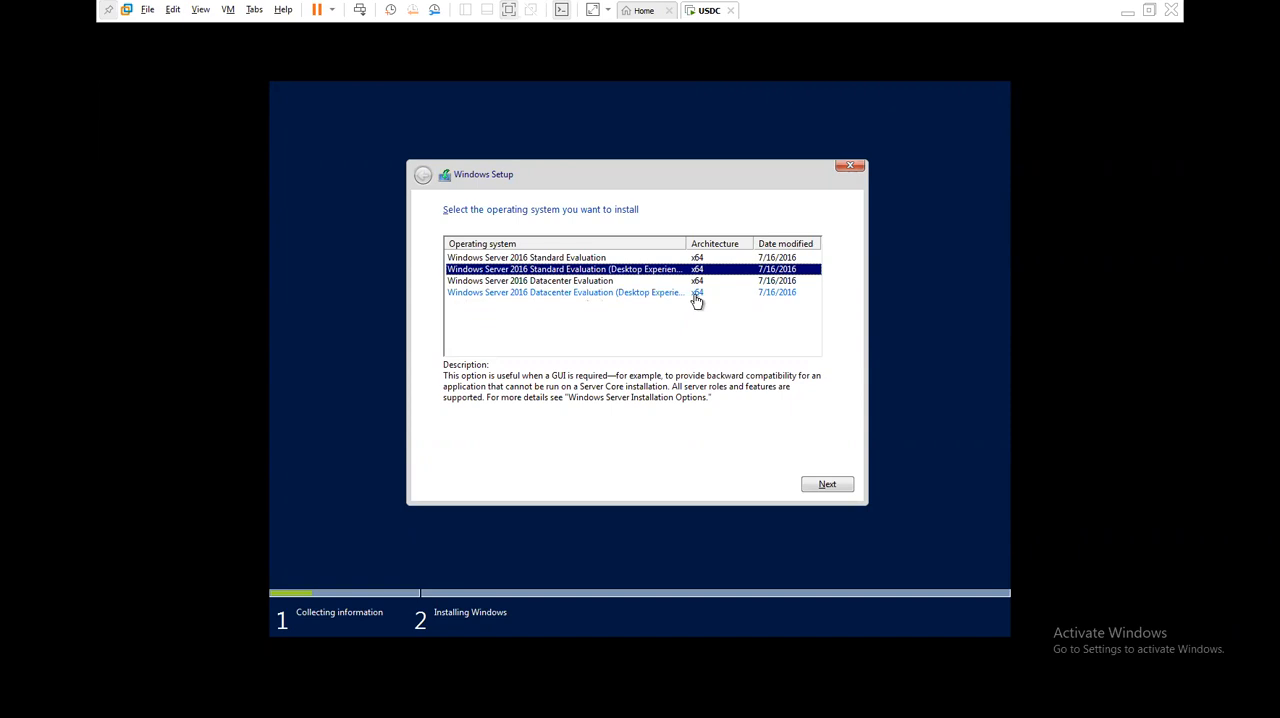
{"action": "left_click", "coordinate": [662, 98]}
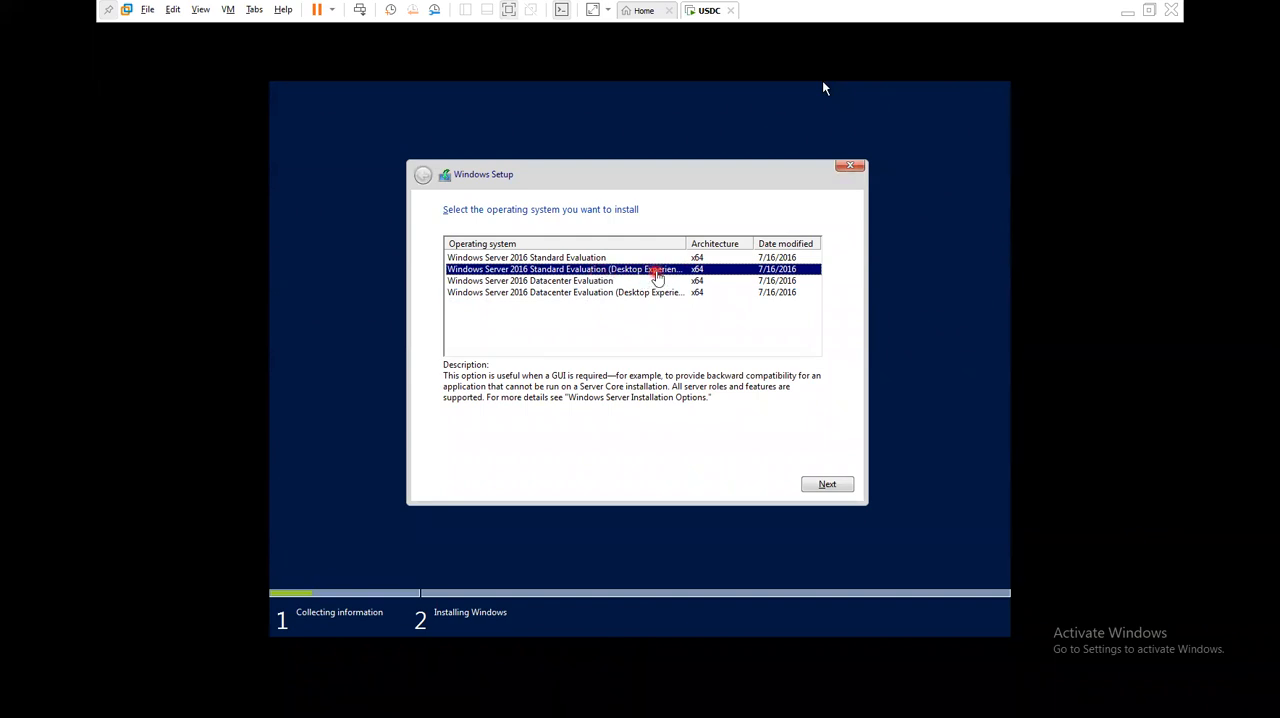
{"action": "left_click", "coordinate": [595, 258]}
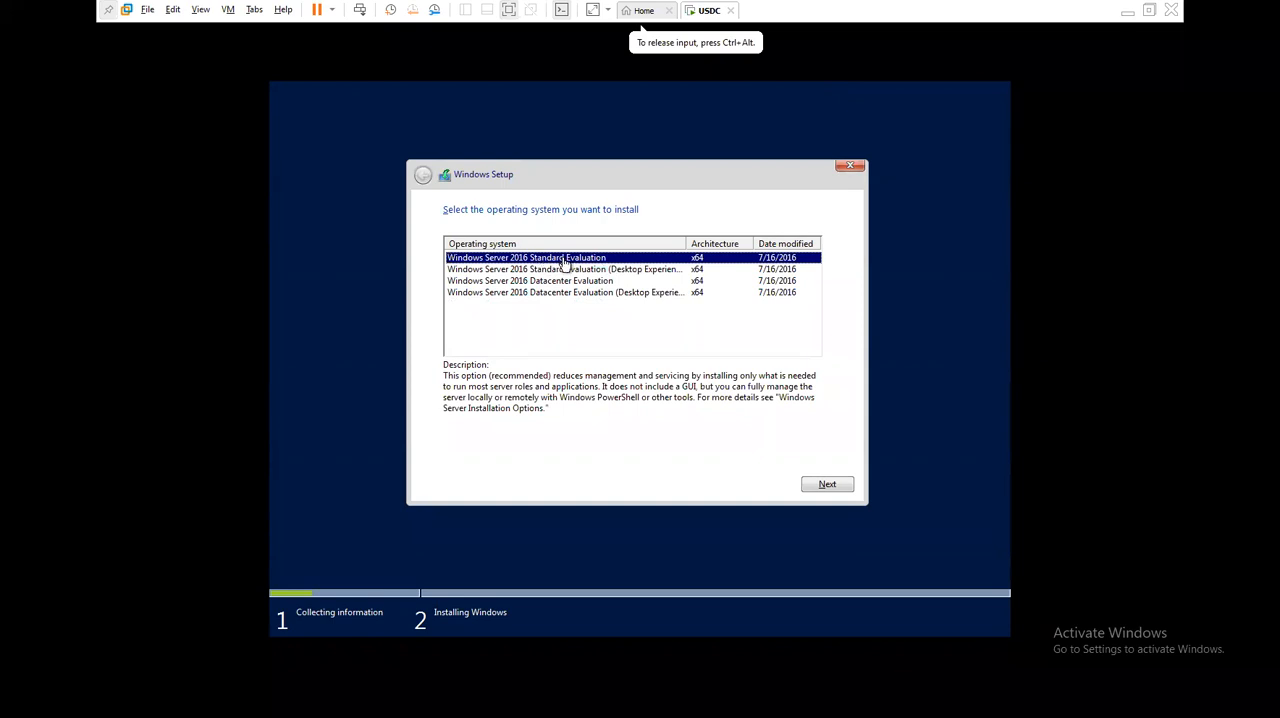
{"action": "left_click", "coordinate": [632, 270]}
{"action": "left_click", "coordinate": [828, 485]}
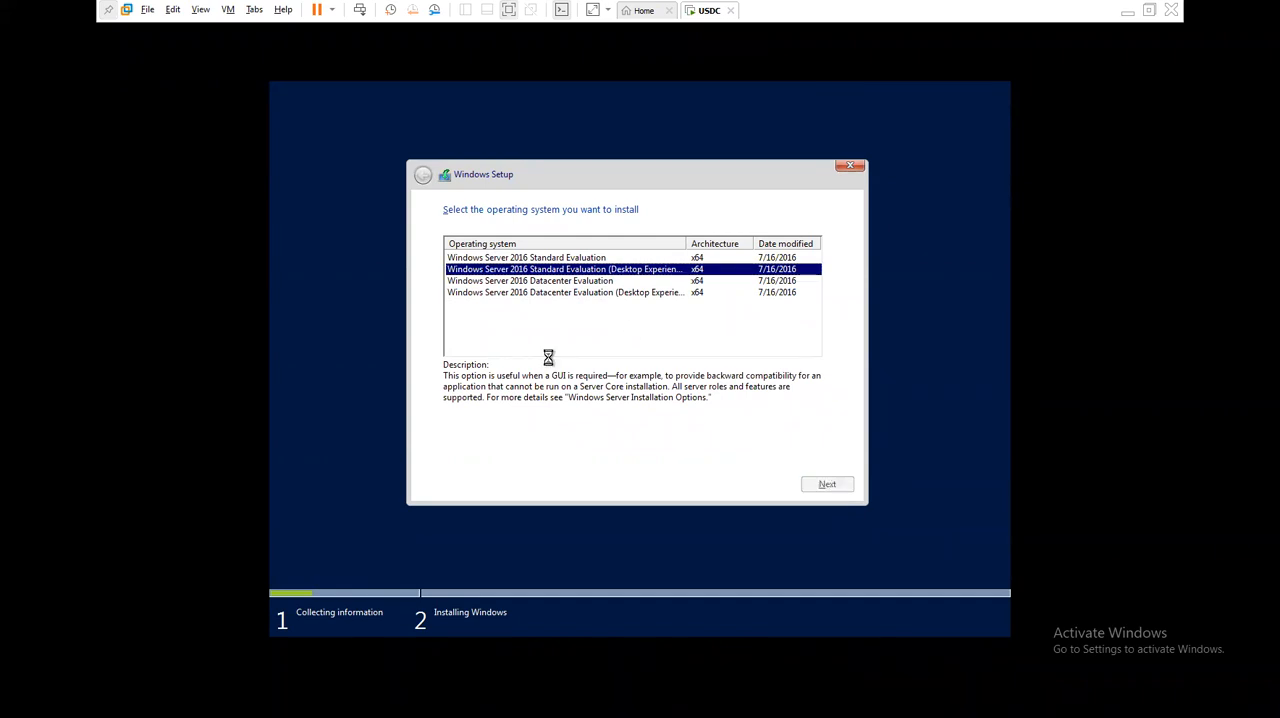
- Accept the license terms and start a custom Windows-only installation on Drive 0 Unallocated Space
{"action": "left_click", "coordinate": [487, 453]}
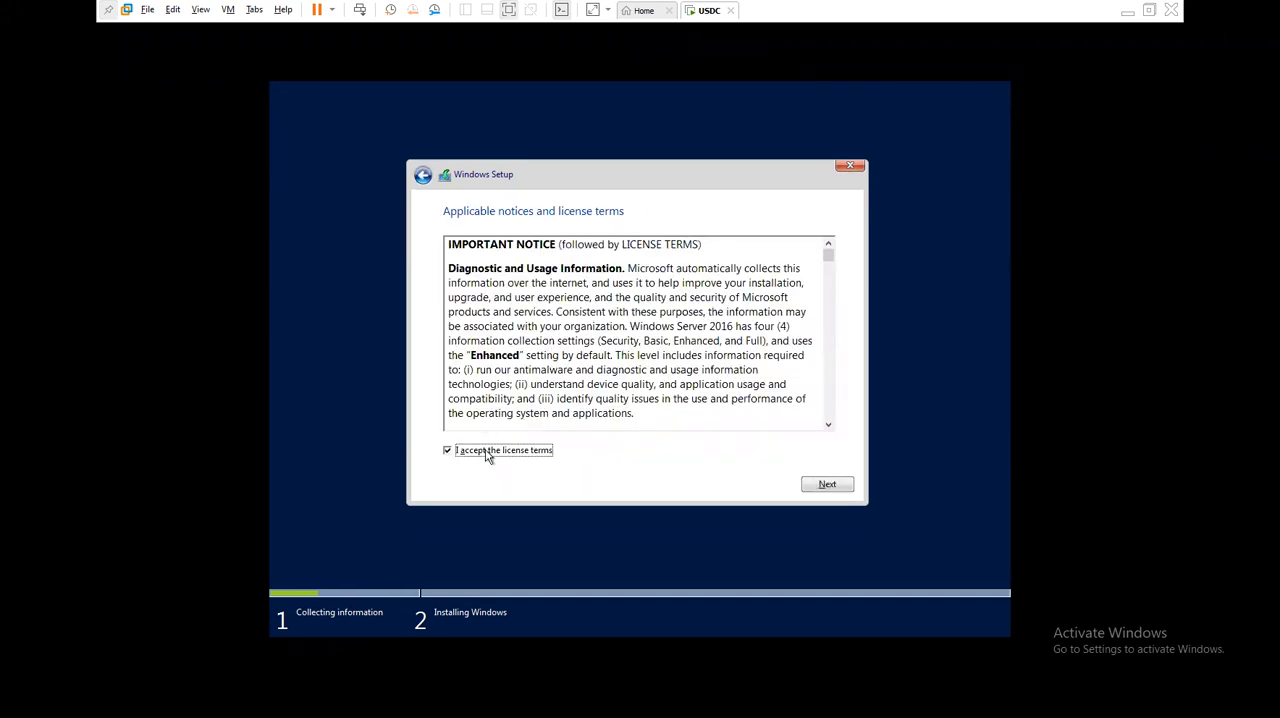
{"action": "left_click", "coordinate": [825, 485]}
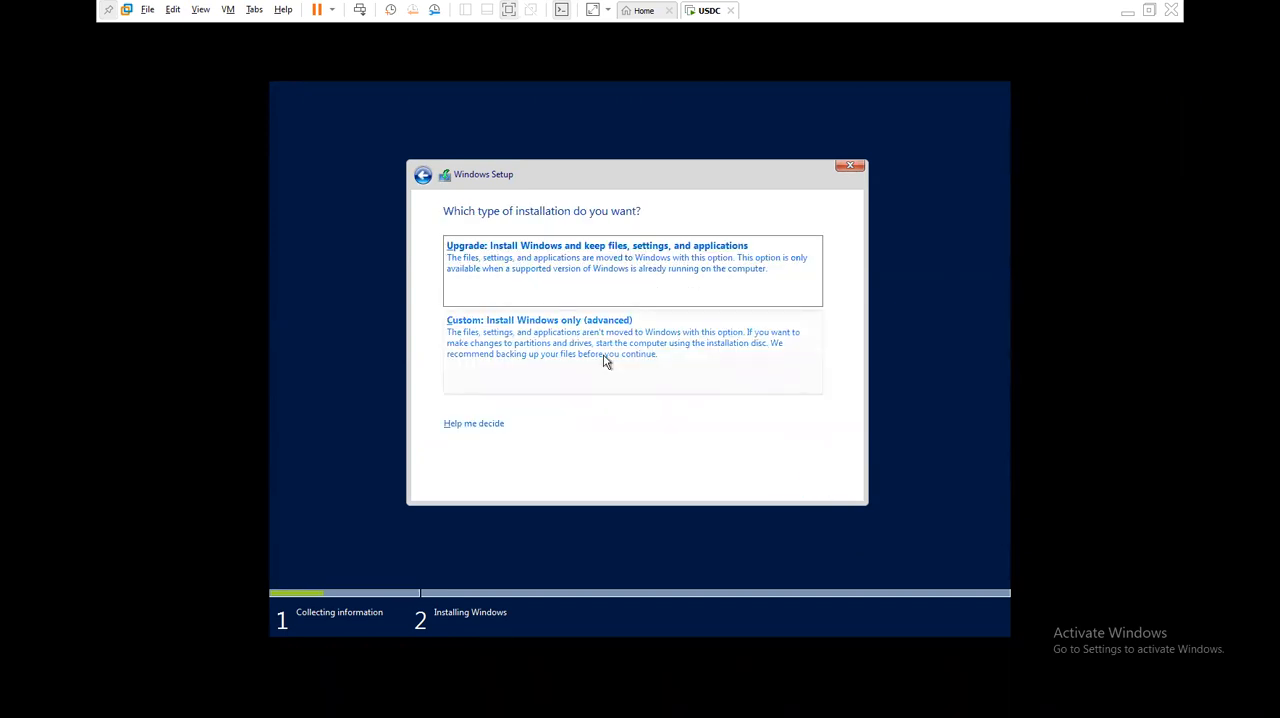
{"action": "left_click", "coordinate": [712, 89]}
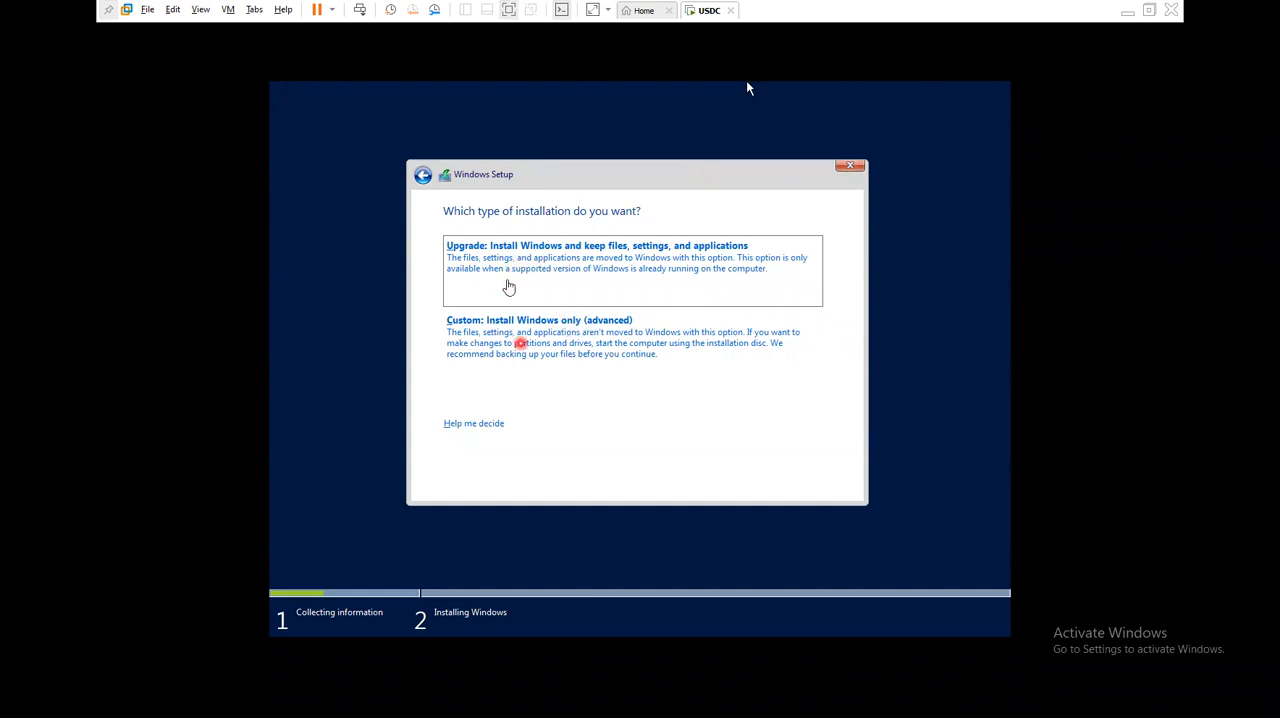
{"action": "left_click", "coordinate": [768, 366]}
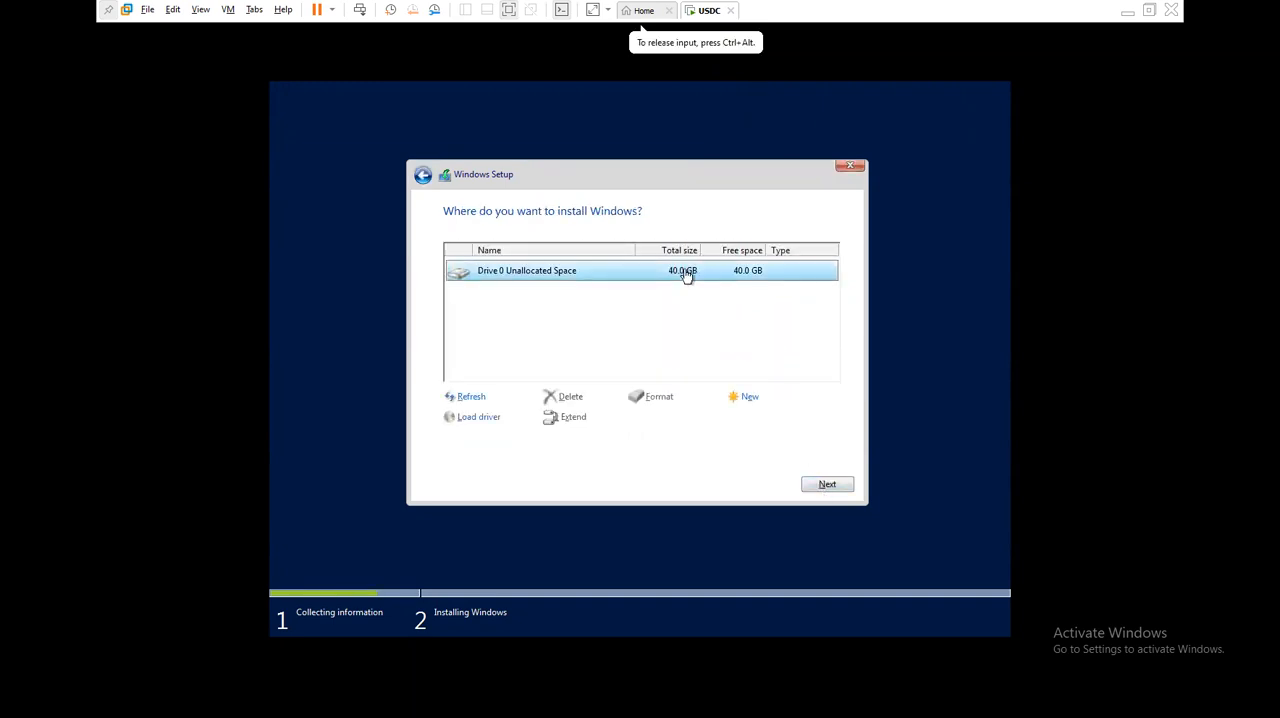
{"action": "left_click", "coordinate": [827, 484]}
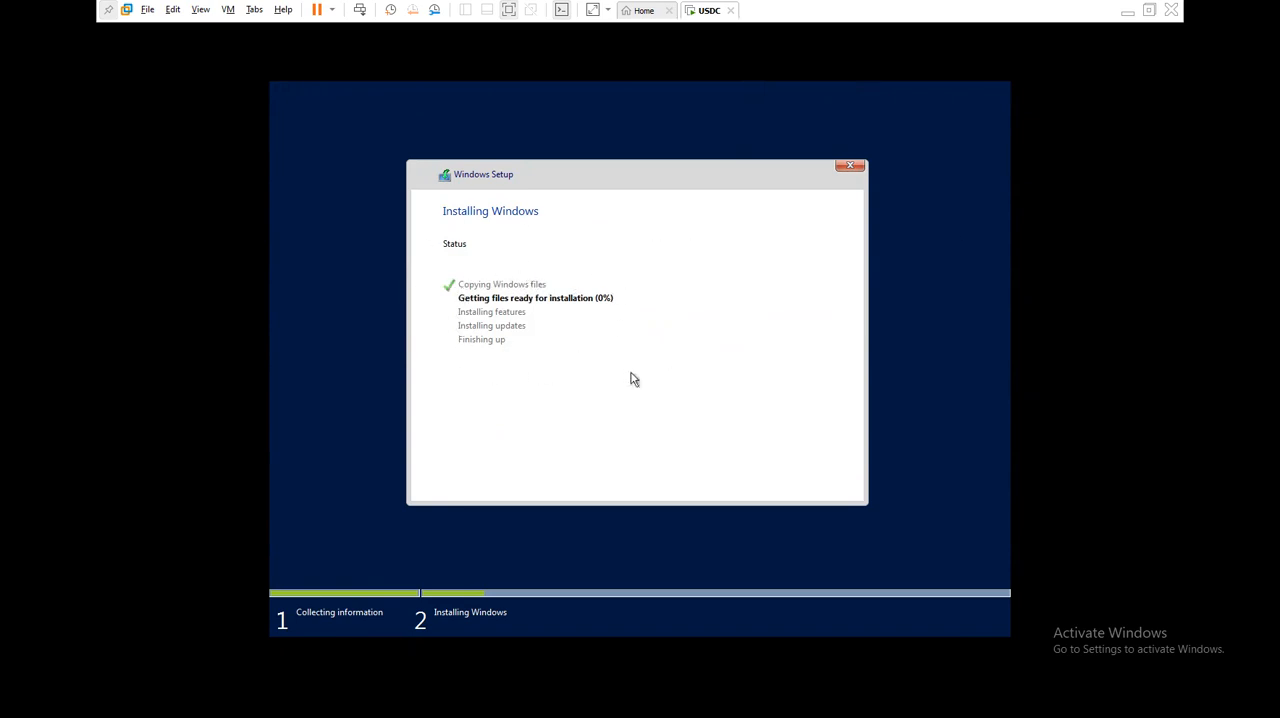
- Check the Windows installation progress in USDC several times, returning to the host desktop between checks
{"action": "left_click", "coordinate": [1129, 14]}
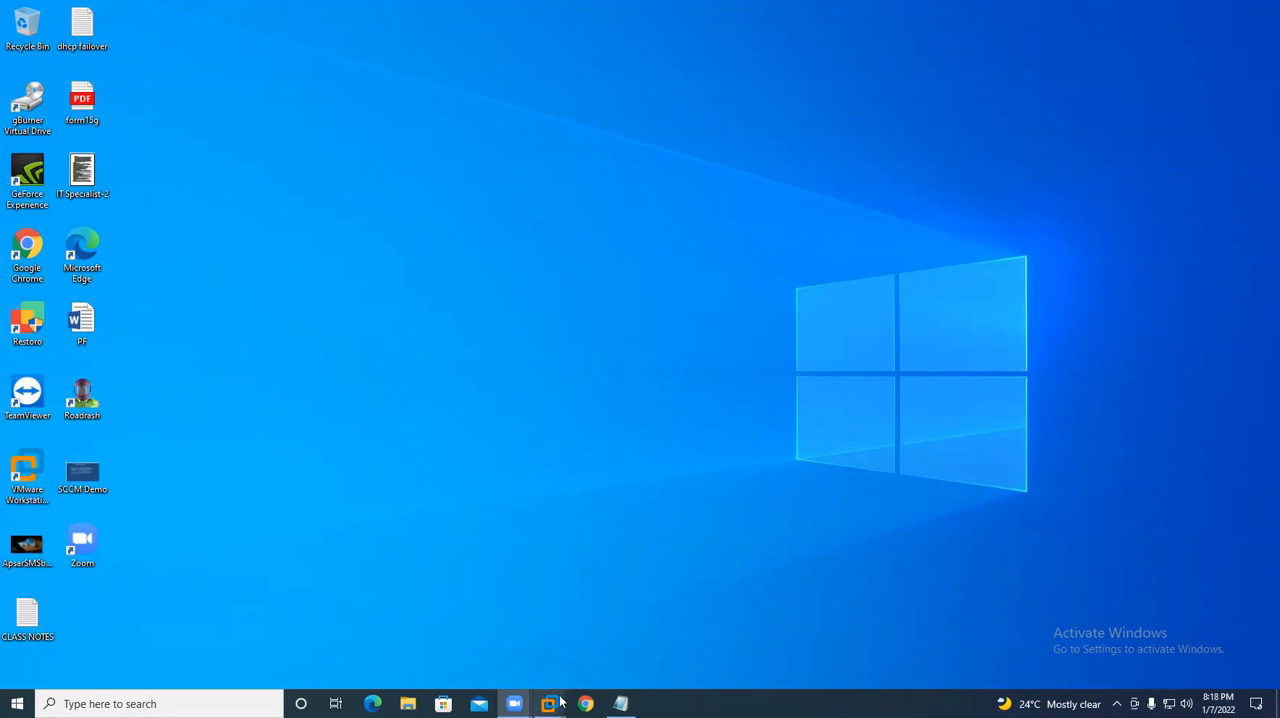
{"action": "mouse_move", "coordinate": [552, 700]}
{"action": "left_click", "coordinate": [651, 632]}
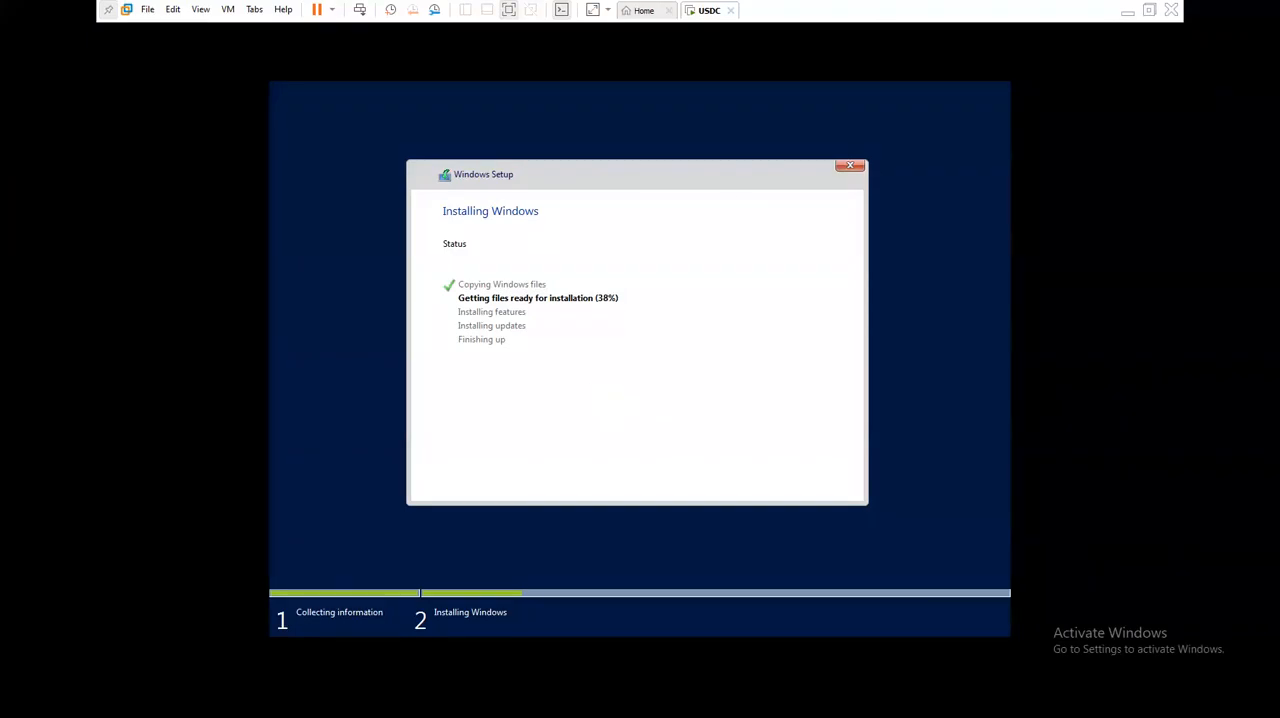
{"action": "left_click", "coordinate": [1127, 12]}
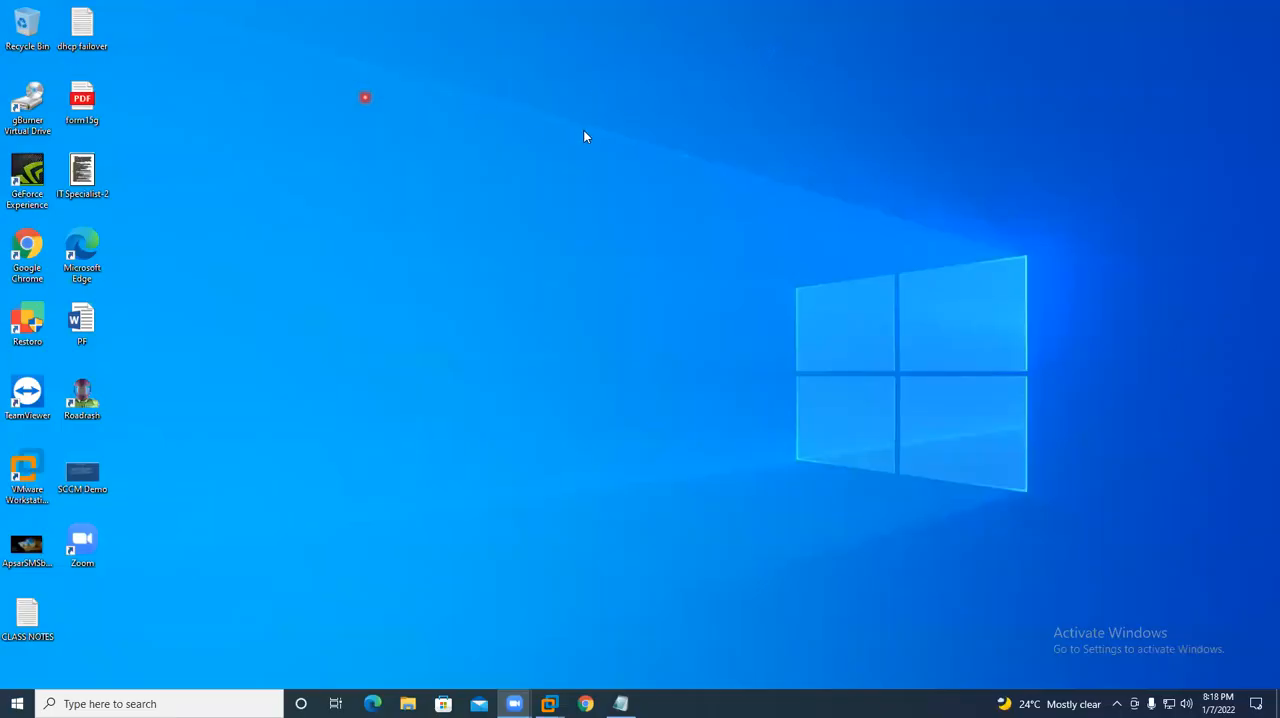
{"action": "left_click", "coordinate": [547, 698]}
{"action": "left_click", "coordinate": [630, 624]}
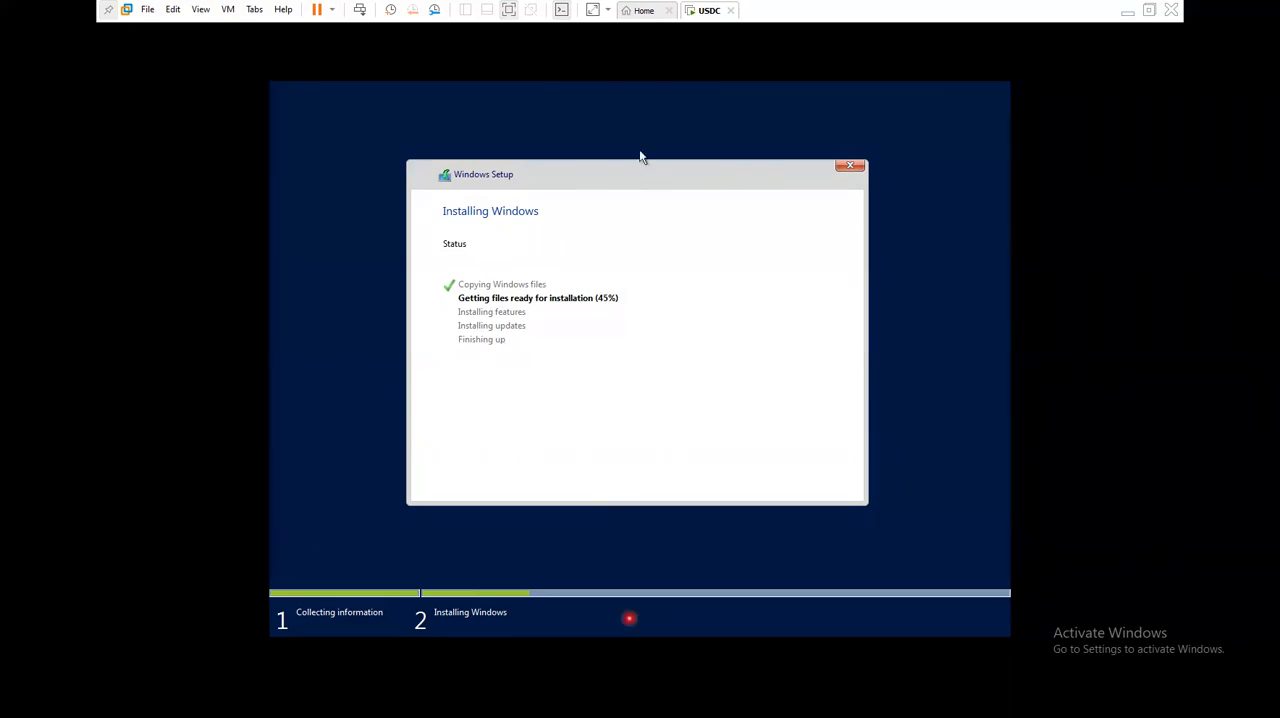
{"action": "left_click", "coordinate": [667, 118]}
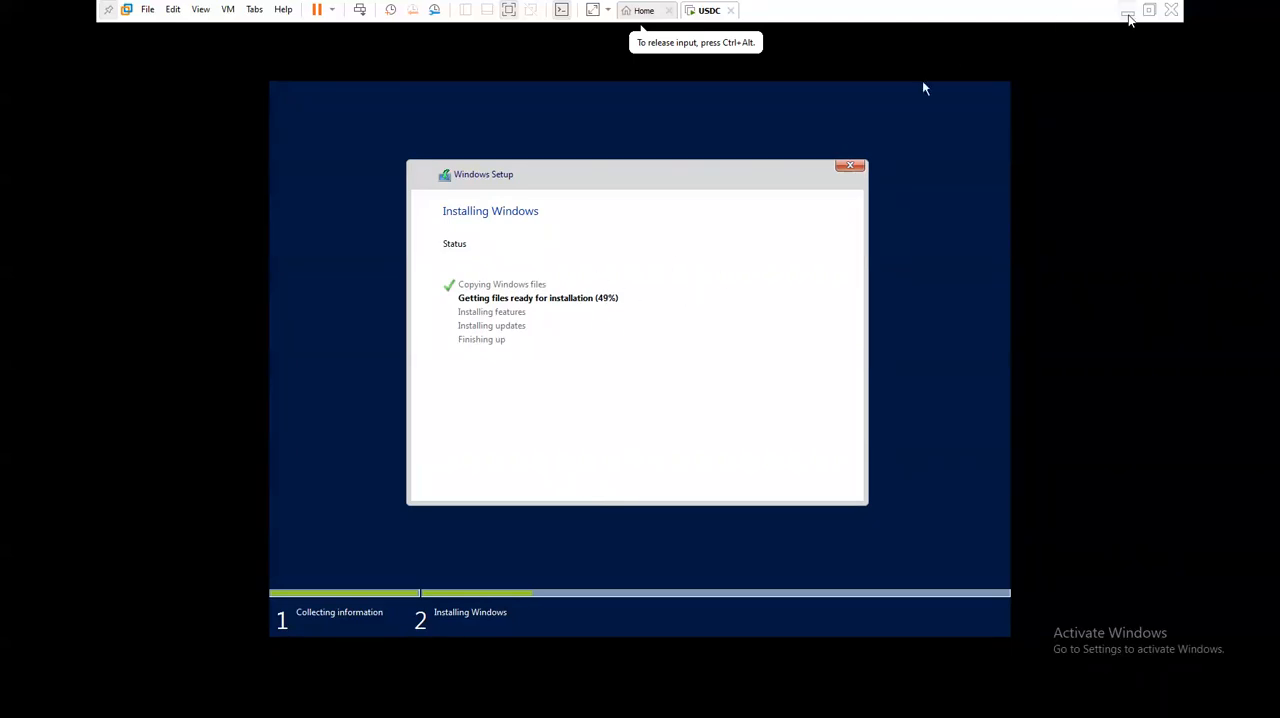
{"action": "left_click", "coordinate": [1127, 15]}
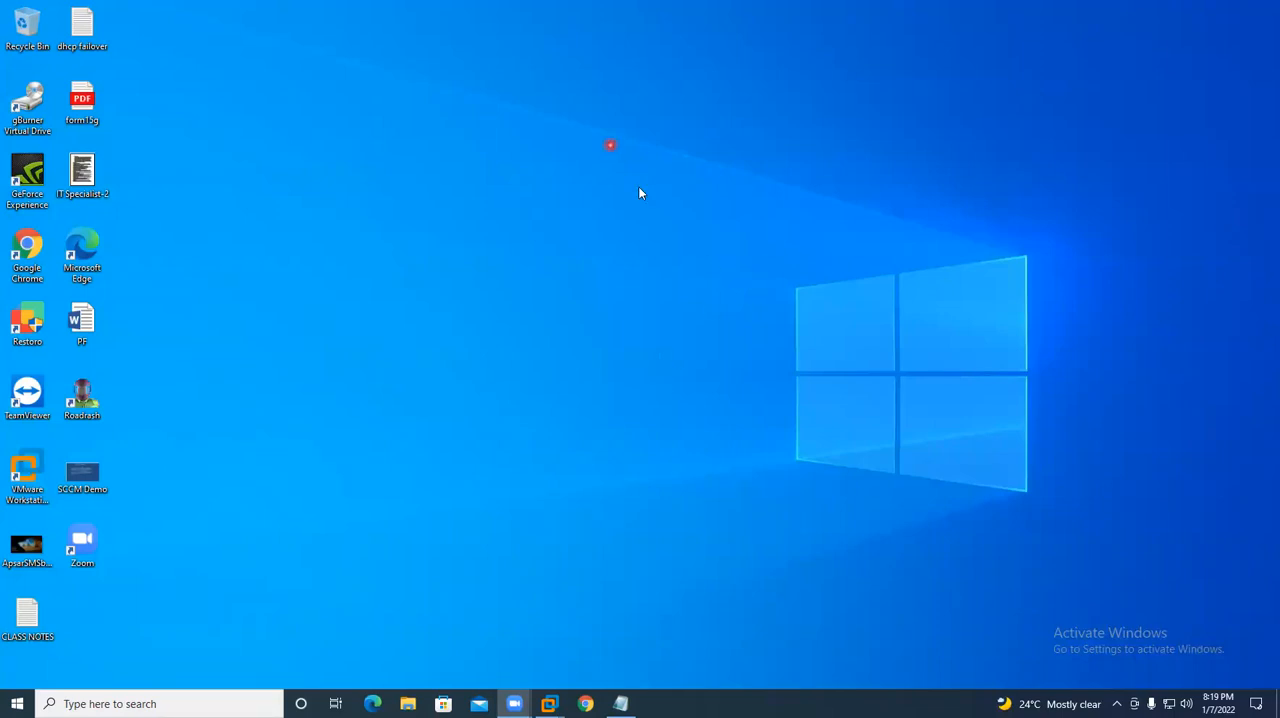
{"action": "mouse_move", "coordinate": [549, 703]}
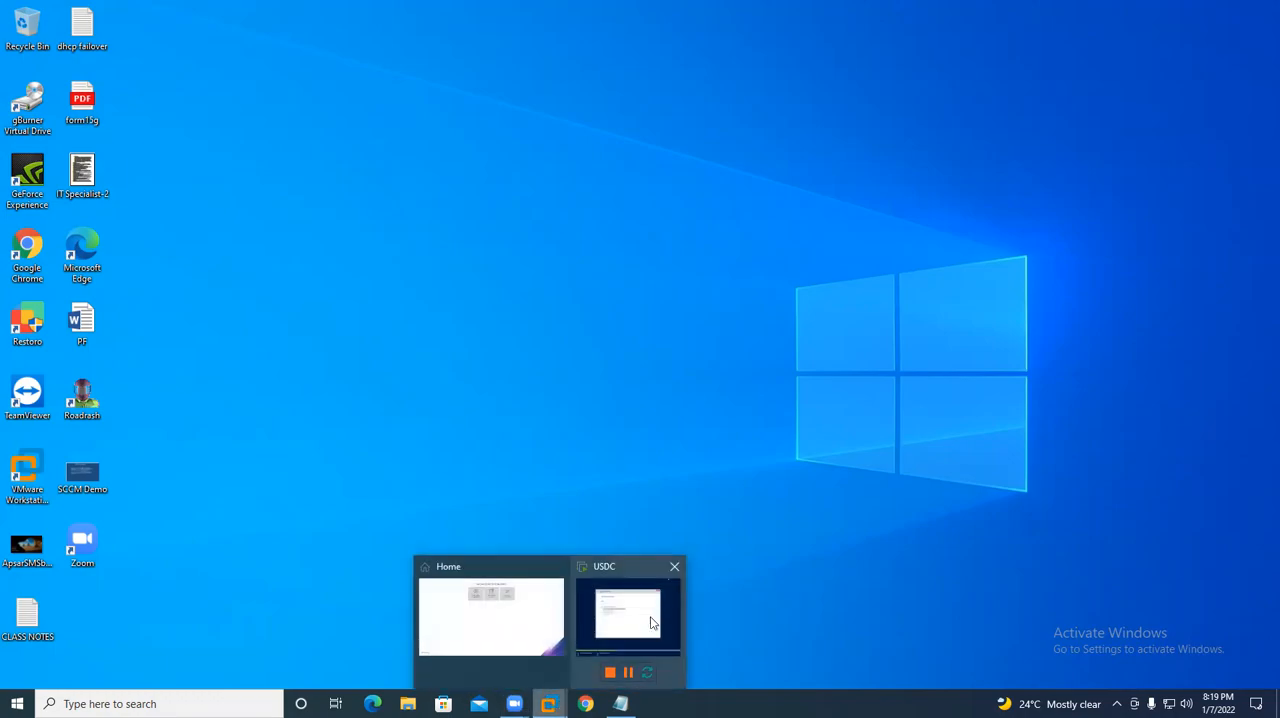
{"action": "left_click", "coordinate": [655, 622]}
{"action": "left_click", "coordinate": [924, 88]}
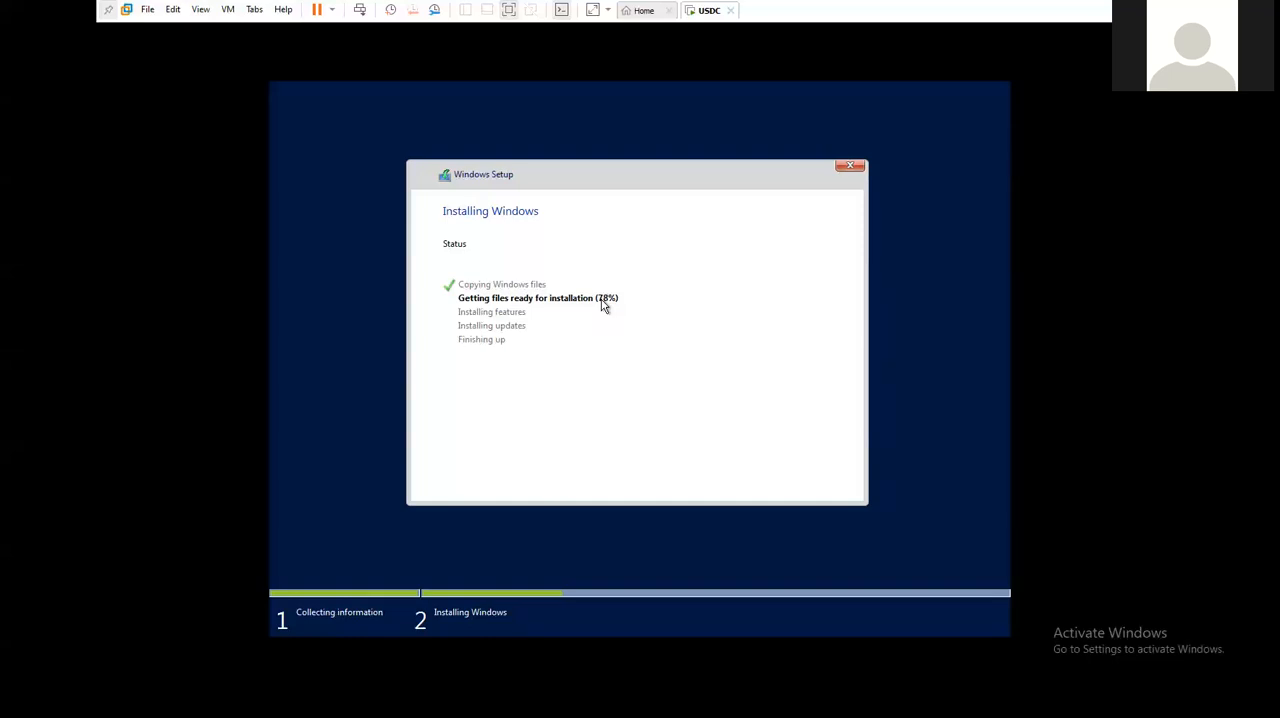
{"action": "left_click", "coordinate": [734, 124]}
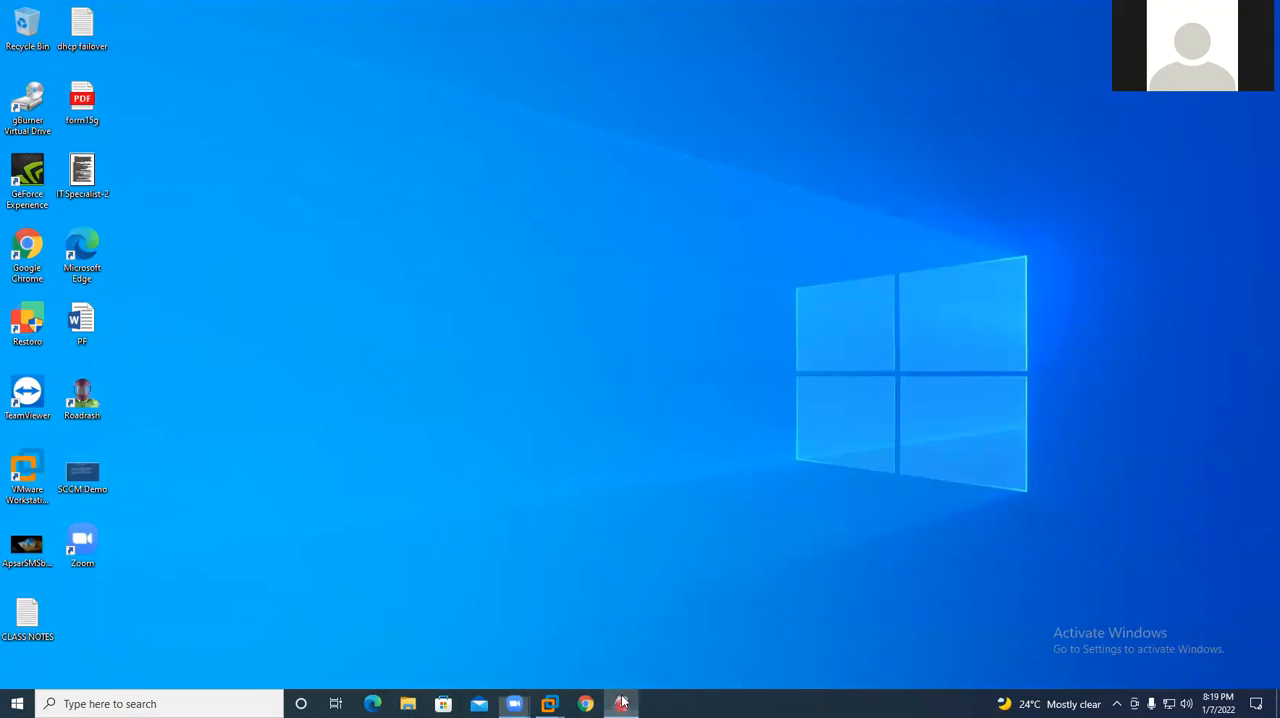
- Switch to the CLASS NOTES file in Notepad, add the heading "AD prerequisites:" below the existing notes and save it
{"action": "left_click", "coordinate": [620, 703]}
{"action": "left_click", "coordinate": [111, 426]}
{"action": "left_click", "coordinate": [89, 399]}
{"action": "key", "text": "BackSpace"}
{"action": "key", "text": "BackSpace"}
{"action": "type", "text": "D prere"}
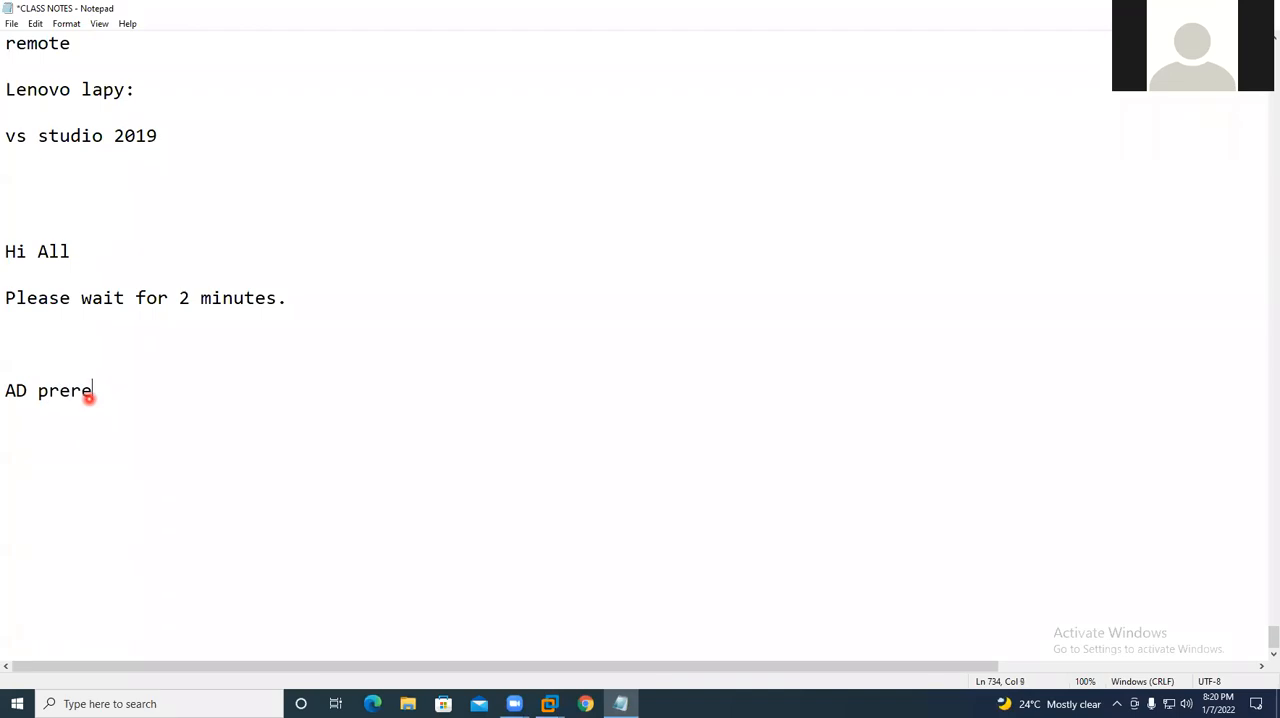
{"action": "type", "text": "quisites:"}
{"action": "key", "text": "Return"}
{"action": "key", "text": "ctrl+s"}
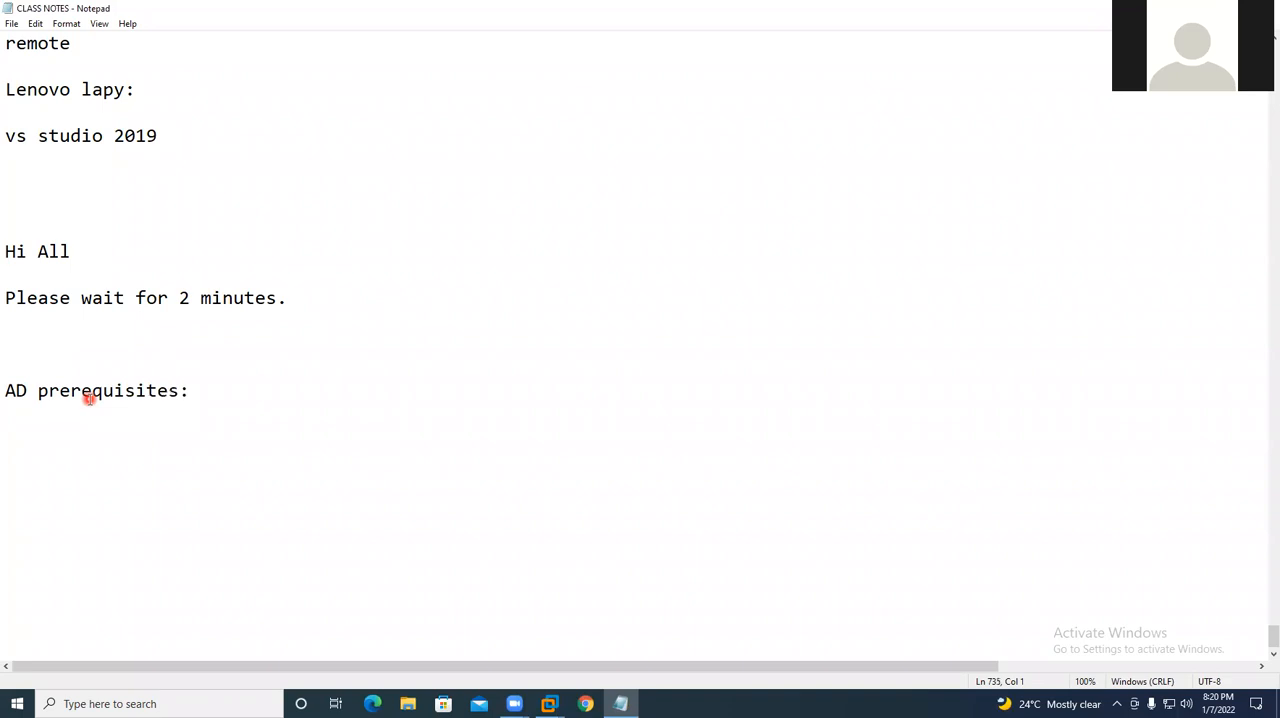
- List "windows server os" and "Static ip" on separate lines under the AD prerequisites heading and save the notes
{"action": "left_click", "coordinate": [603, 86]}
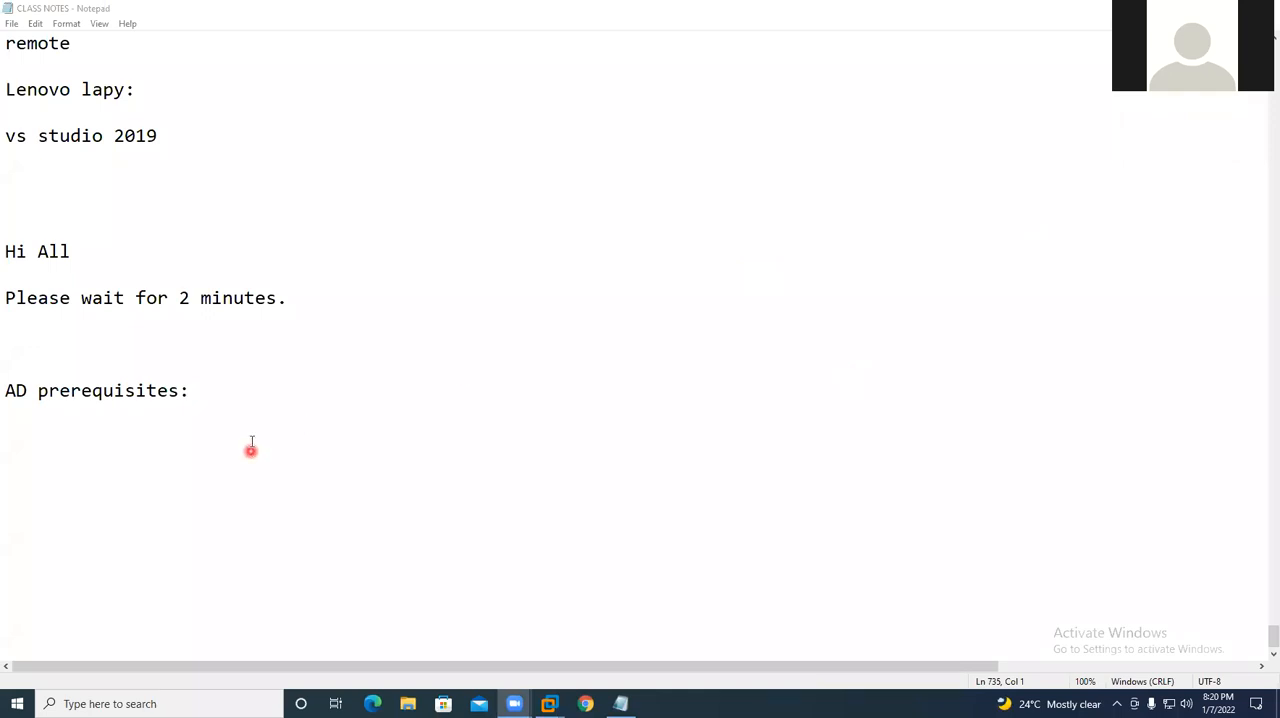
{"action": "left_click", "coordinate": [221, 398]}
{"action": "key", "text": "Return"}
{"action": "type", "text": "windows server os"}
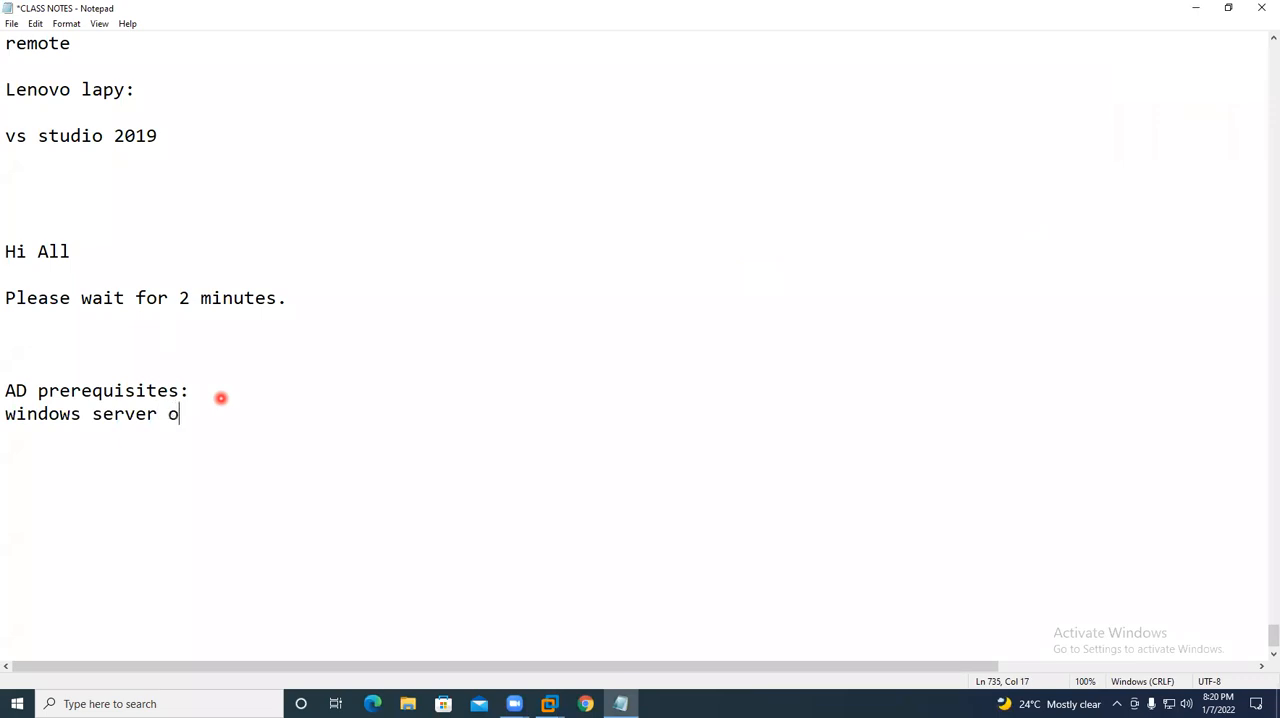
{"action": "key", "text": "Return"}
{"action": "type", "text": "AD role."}
{"action": "key", "text": "BackSpace"}
{"action": "key", "text": "BackSpace"}
{"action": "key", "text": "BackSpace"}
{"action": "key", "text": "BackSpace"}
{"action": "key", "text": "BackSpace"}
{"action": "key", "text": "BackSpace"}
{"action": "key", "text": "BackSpace"}
{"action": "key", "text": "BackSpace"}
{"action": "key", "text": "BackSpace"}
{"action": "key", "text": "Return"}
{"action": "type", "text": "Static ip"}
{"action": "key", "text": "Return"}
{"action": "key", "text": "Return"}
{"action": "key", "text": "ctrl+s"}
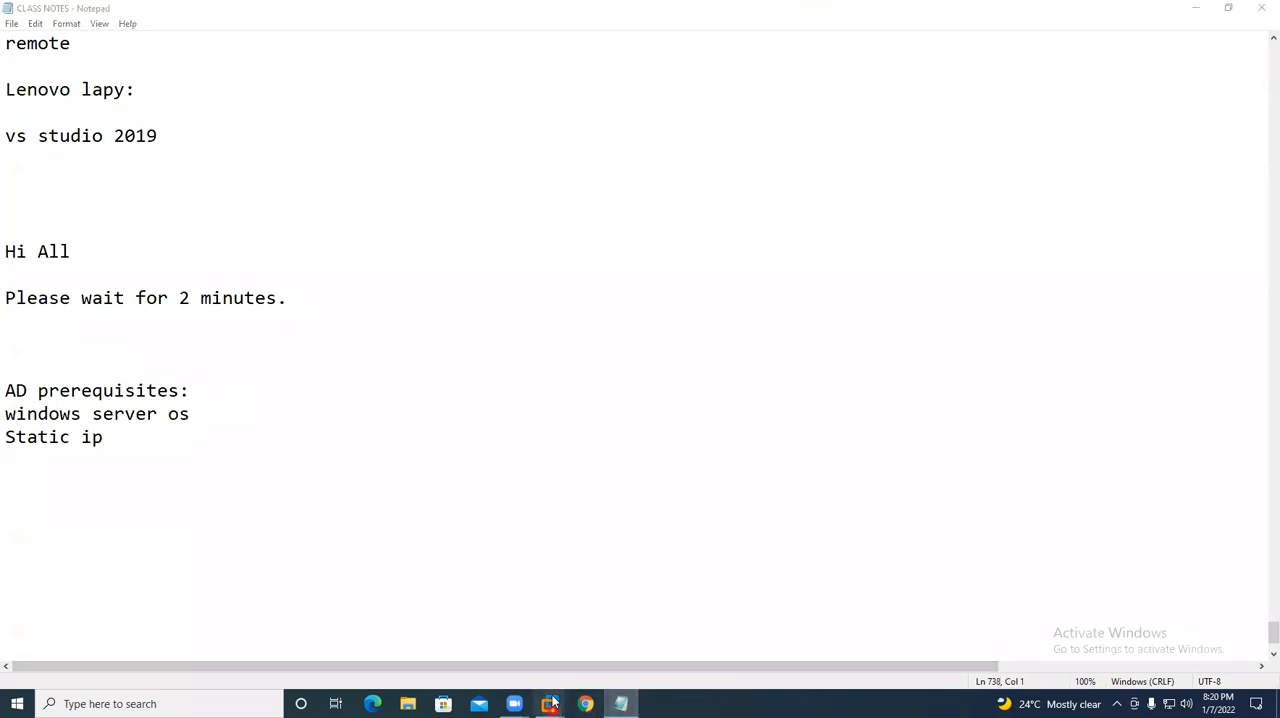
- Switch back to the USDC virtual machine in VMware Workstation and check how far its startup has progressed
{"action": "mouse_move", "coordinate": [549, 703]}
{"action": "left_click", "coordinate": [617, 618]}
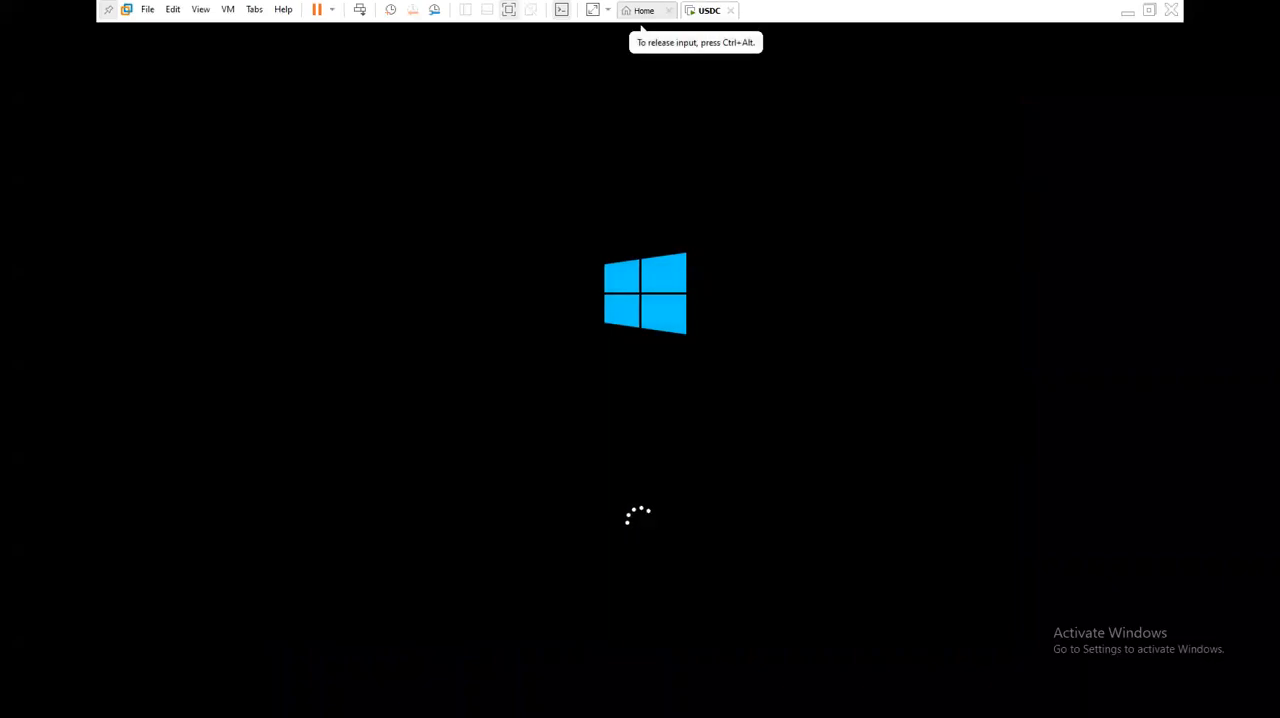
{"action": "left_click", "coordinate": [1128, 11]}
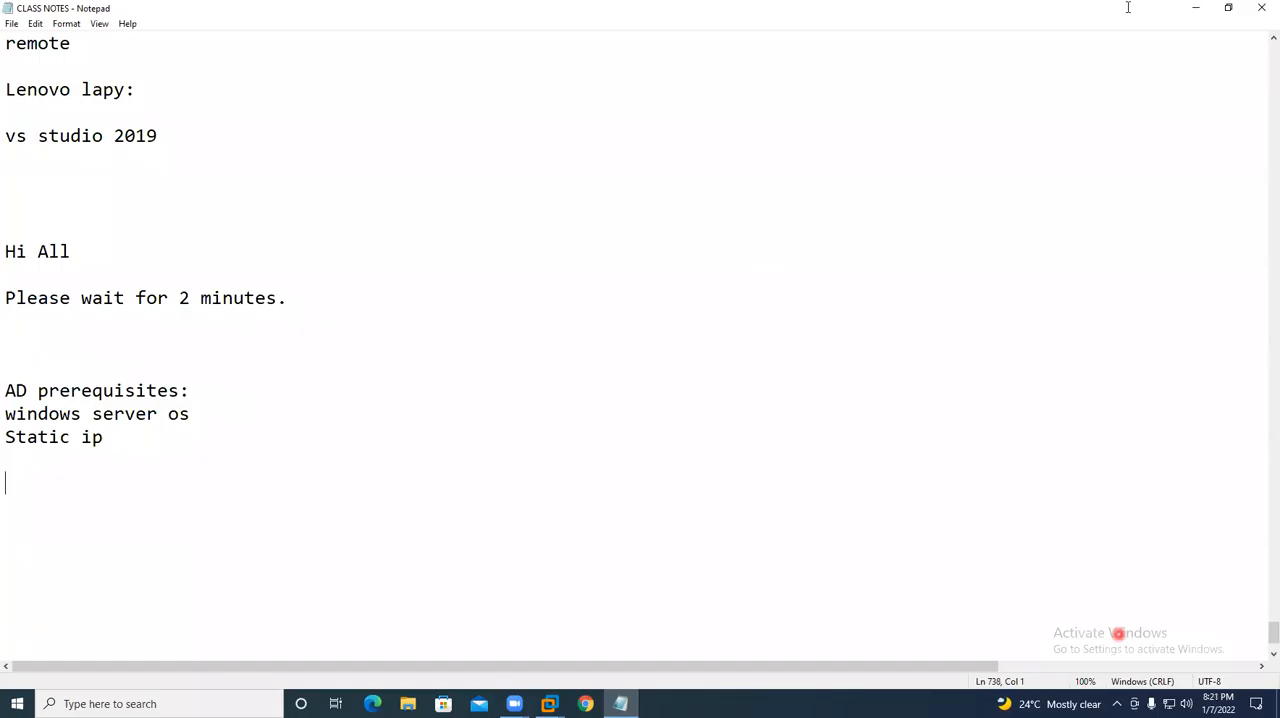
{"action": "left_click", "coordinate": [534, 526]}
{"action": "left_click", "coordinate": [563, 703]}
{"action": "left_click", "coordinate": [615, 636]}
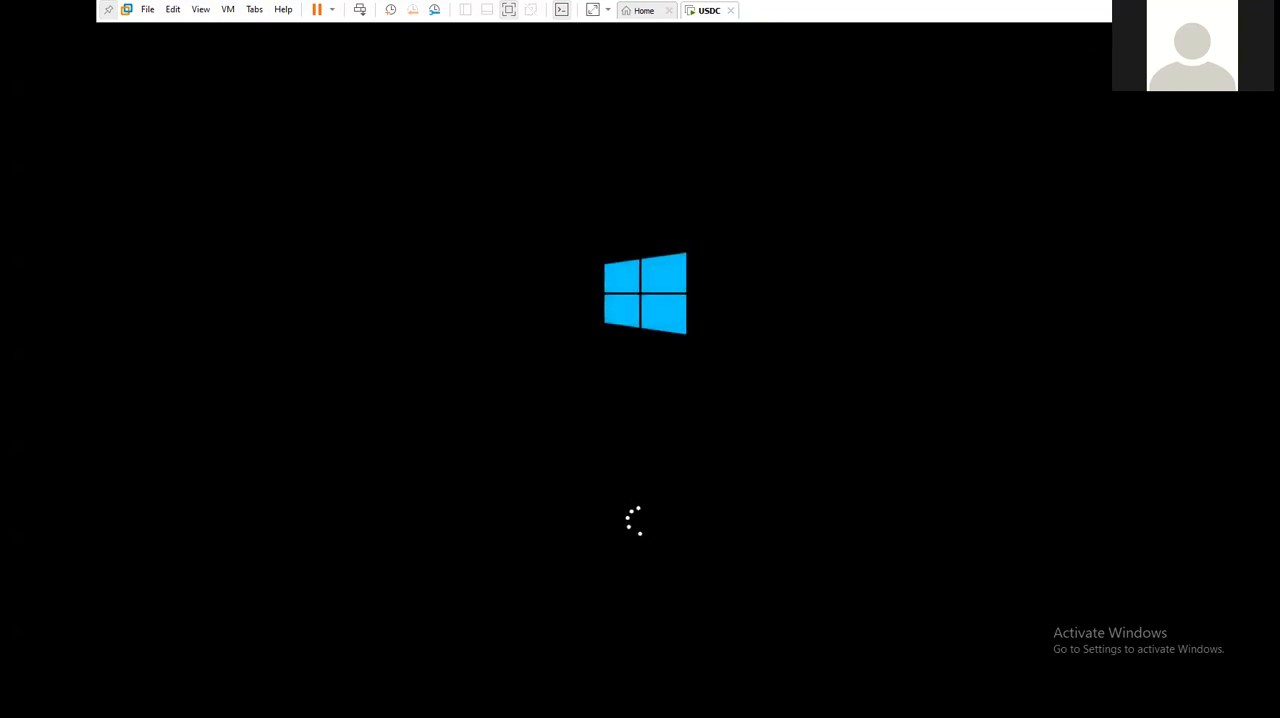
- Switch to the CLASS NOTES file in Notepad and add a "Ports:" heading with "pop3:110" beneath it, below the AD prerequisites
{"action": "left_click", "coordinate": [1133, 9]}
{"action": "left_click", "coordinate": [91, 467]}
{"action": "key", "text": "Return"}
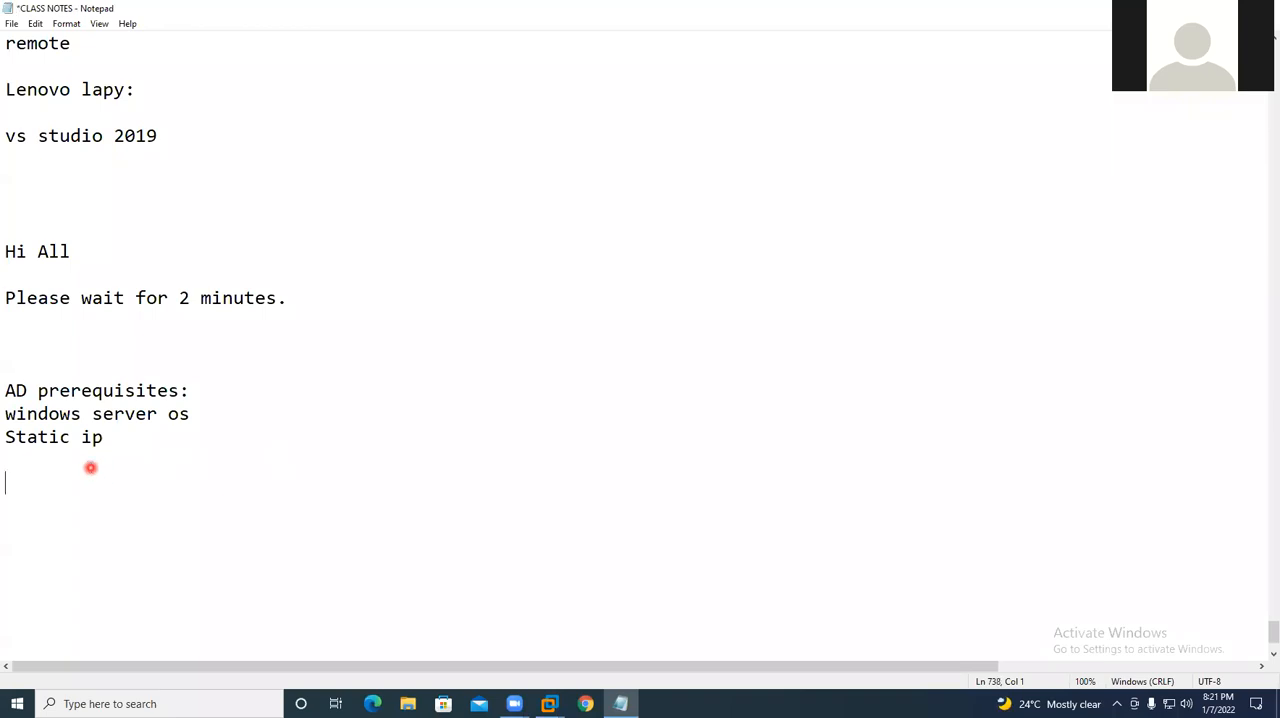
{"action": "type", "text": "Ports: "}
{"action": "type", "text": "pop3"}
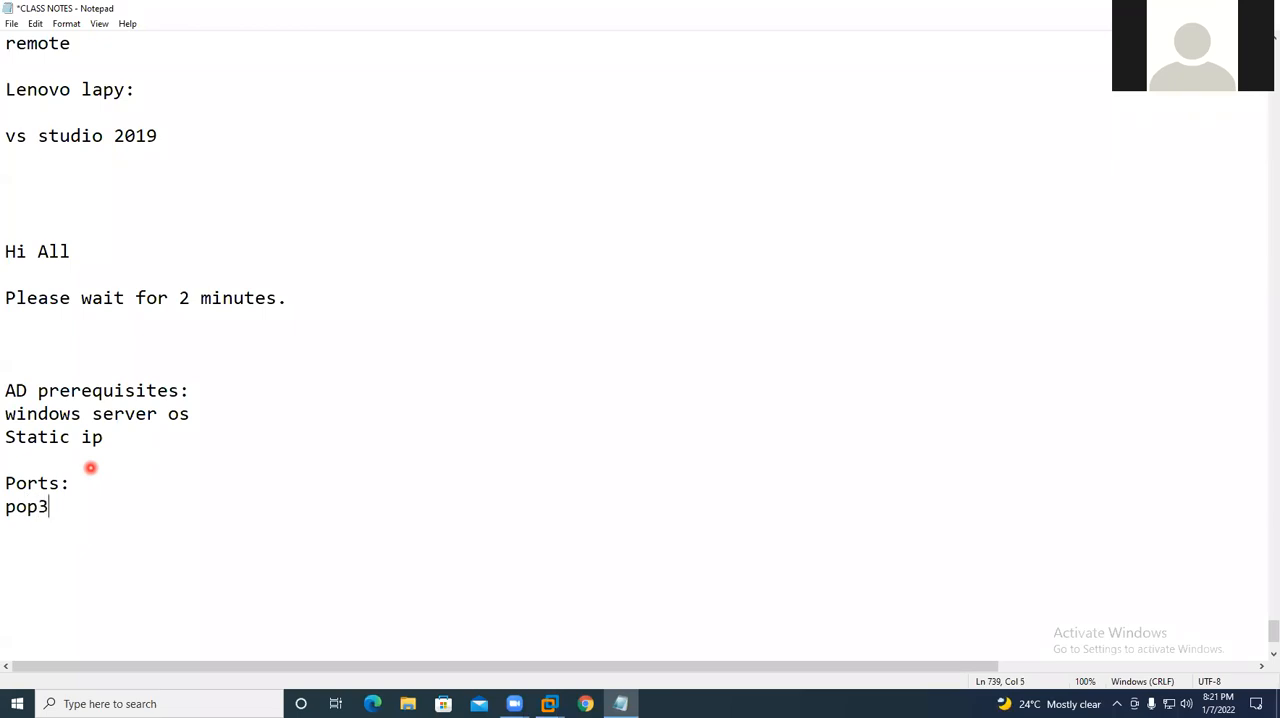
{"action": "type", "text": ":110"}
{"action": "key", "text": "Return"}
{"action": "key", "text": "Return"}
{"action": "key", "text": "Return"}
{"action": "key", "text": "Return"}
{"action": "key", "text": "Return"}
{"action": "key", "text": "Return"}
{"action": "key", "text": "Return"}
{"action": "key", "text": "Return"}
{"action": "key", "text": "Return"}
{"action": "key", "text": "Return"}
{"action": "scroll", "coordinate": [90, 467], "scroll_direction": "down", "scroll_amount": 4}
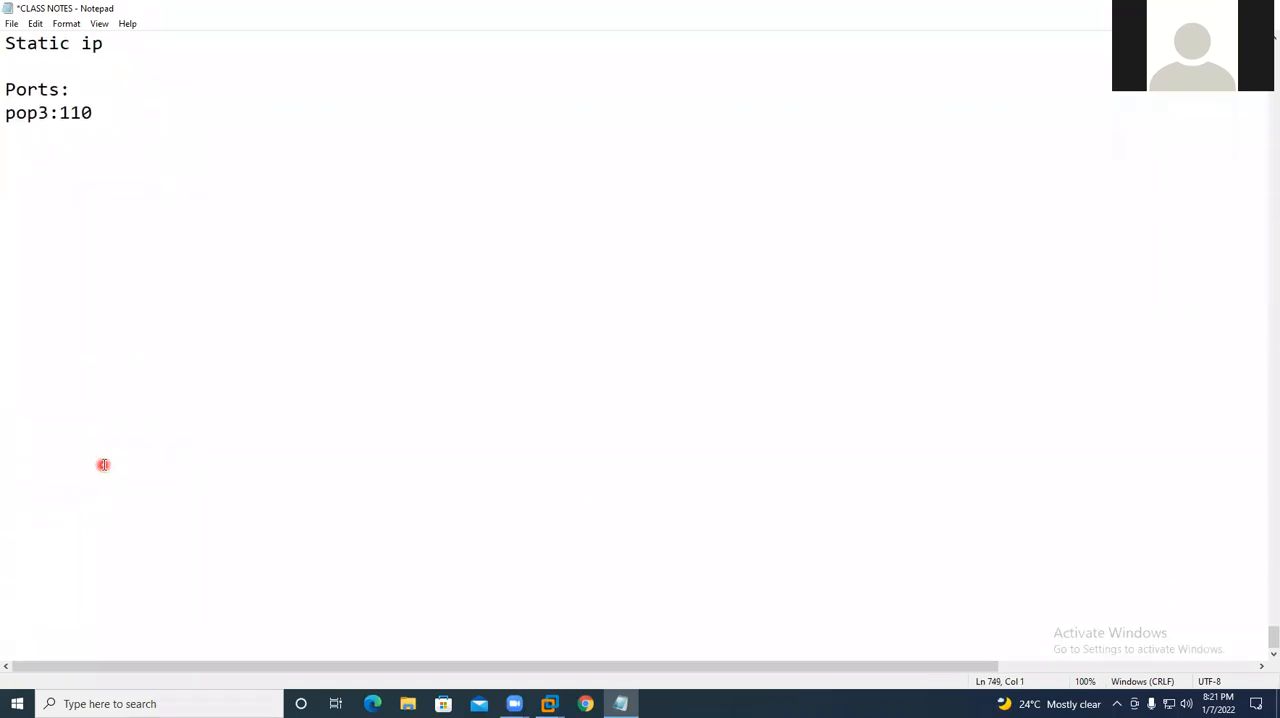
- List "smtp:25", "imap:143" and "smb:445" on separate lines below the pop3 entry
{"action": "left_click", "coordinate": [48, 141]}
{"action": "type", "text": "smtp:"}
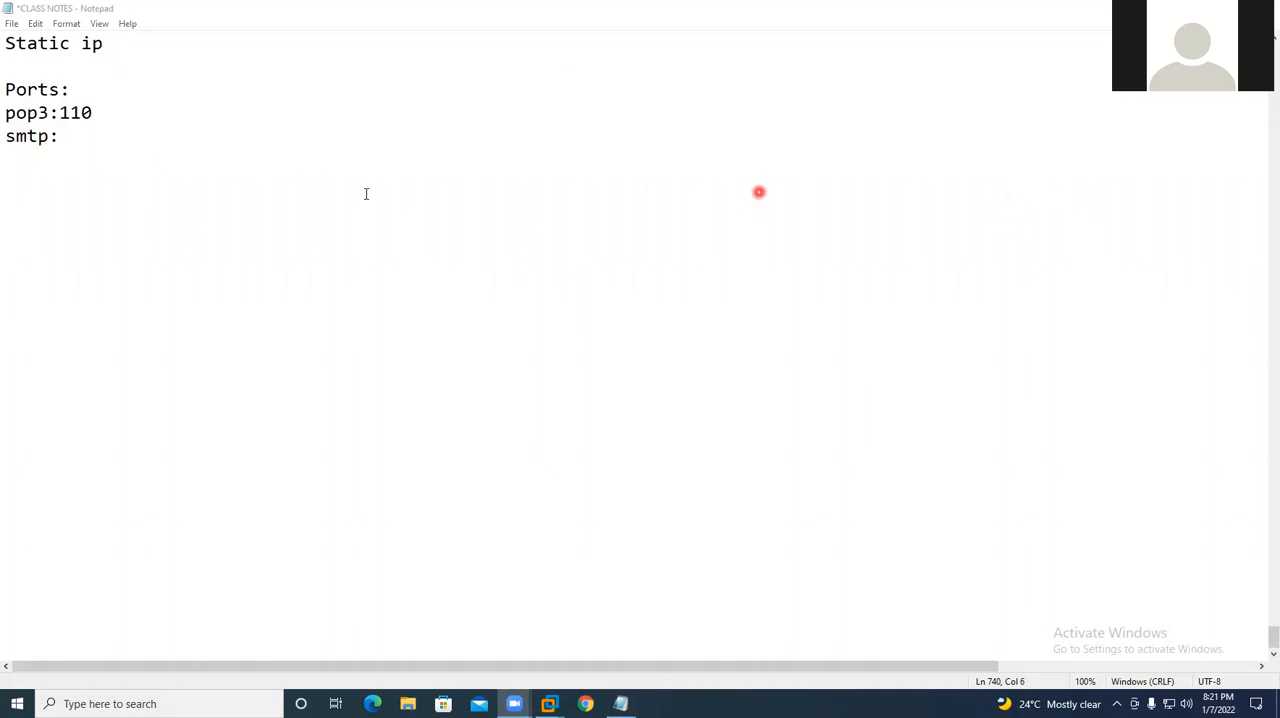
{"action": "left_click", "coordinate": [81, 136]}
{"action": "type", "text": "25"}
{"action": "key", "text": "Return"}
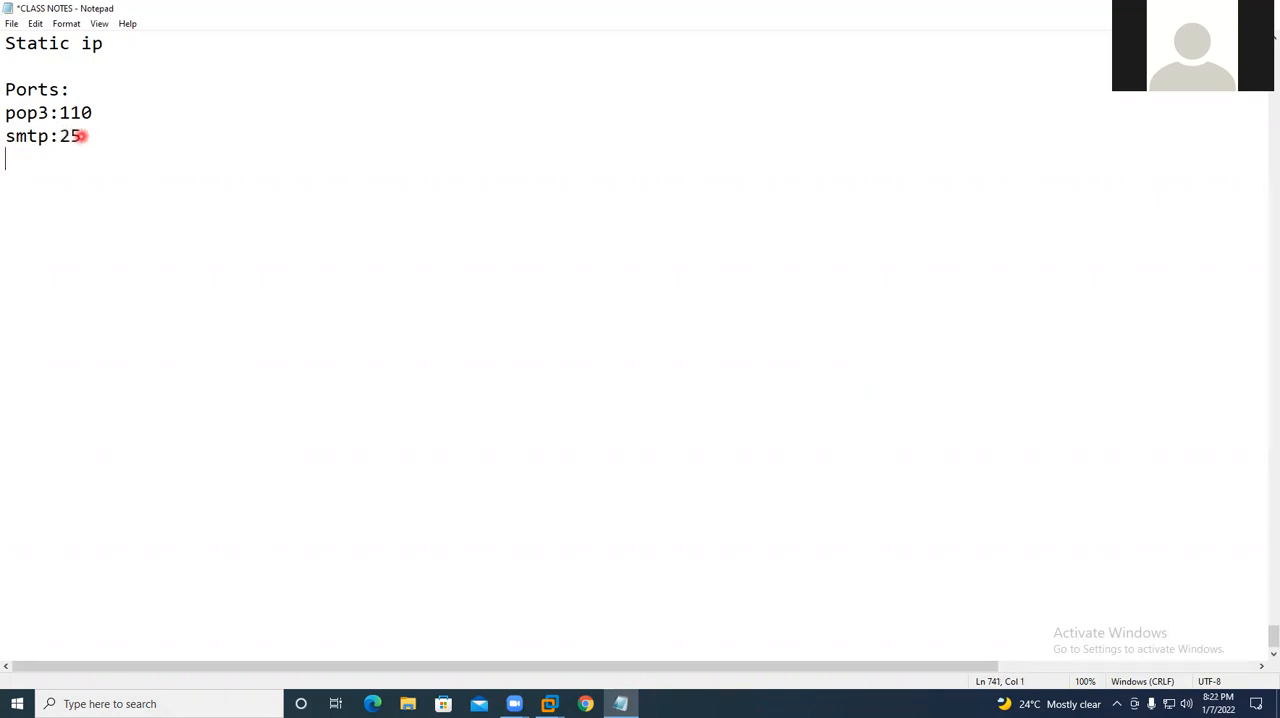
{"action": "type", "text": "imap:143"}
{"action": "key", "text": "Return"}
{"action": "type", "text": "smb:"}
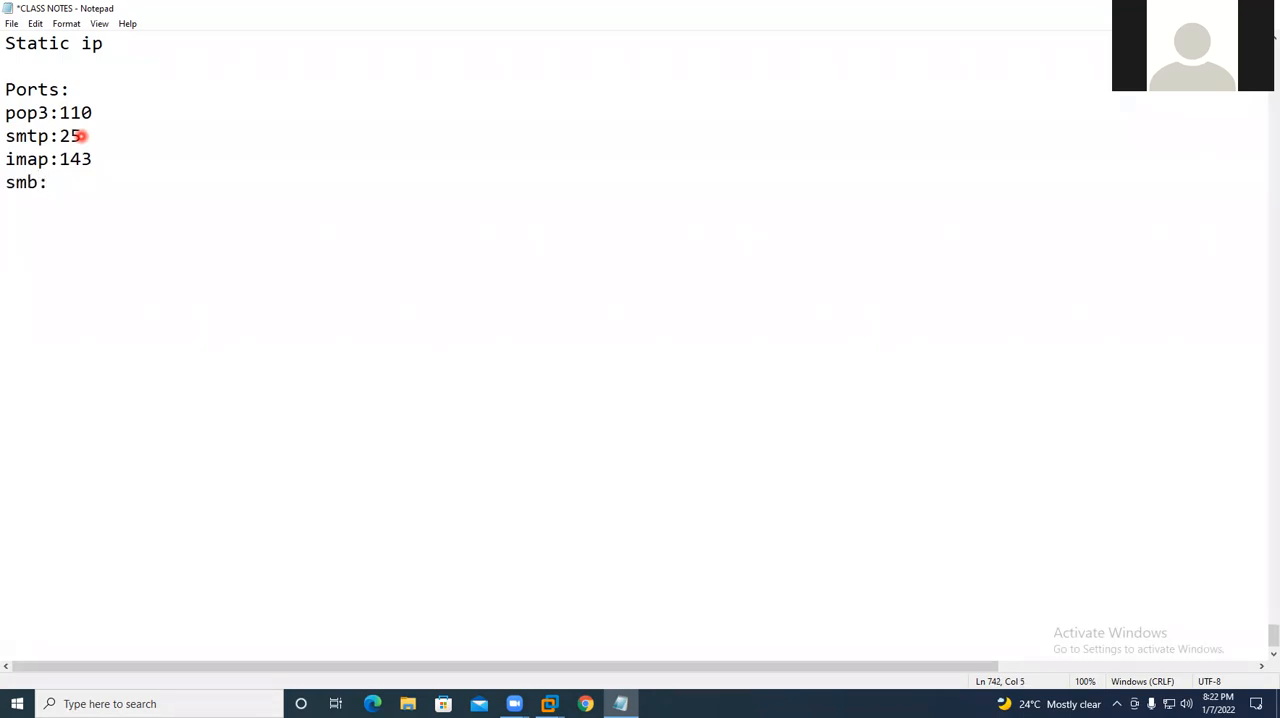
{"action": "type", "text": "445"}
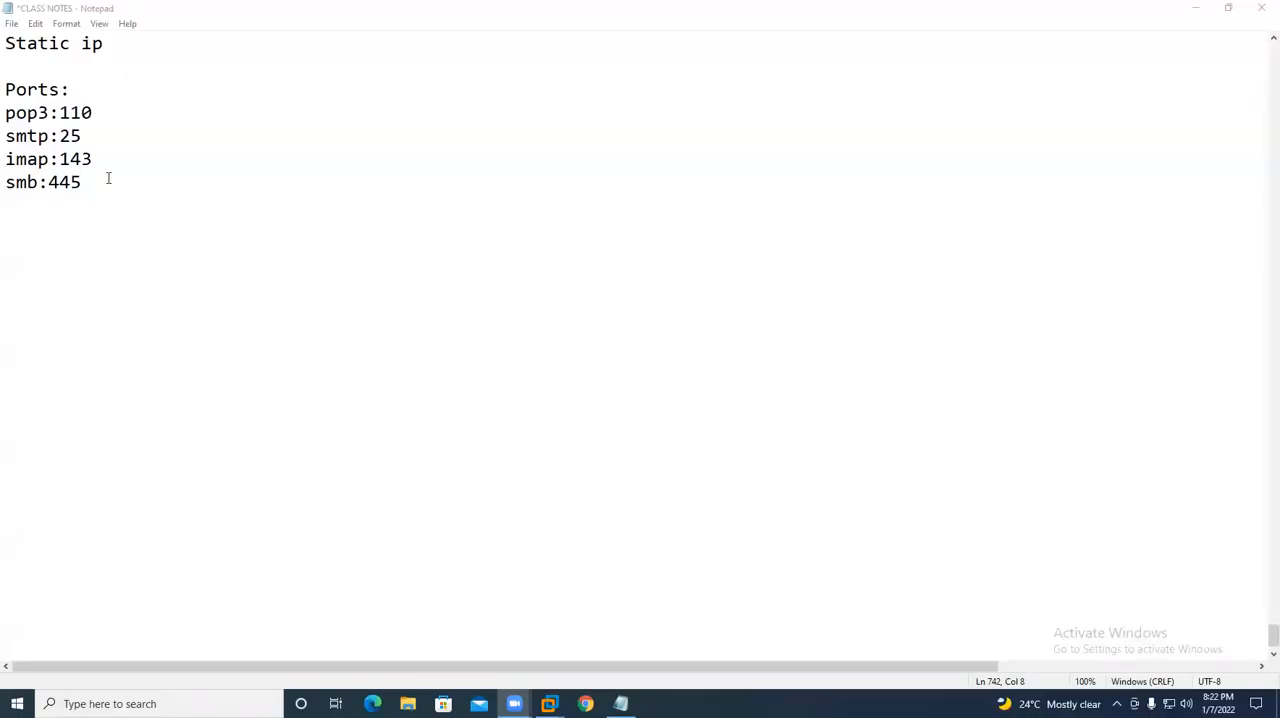
- Add the line "AD authentication protocol:Kerebros v5" below the smb entry
{"action": "left_click_drag", "start_coordinate": [7, 183], "coordinate": [48, 183]}
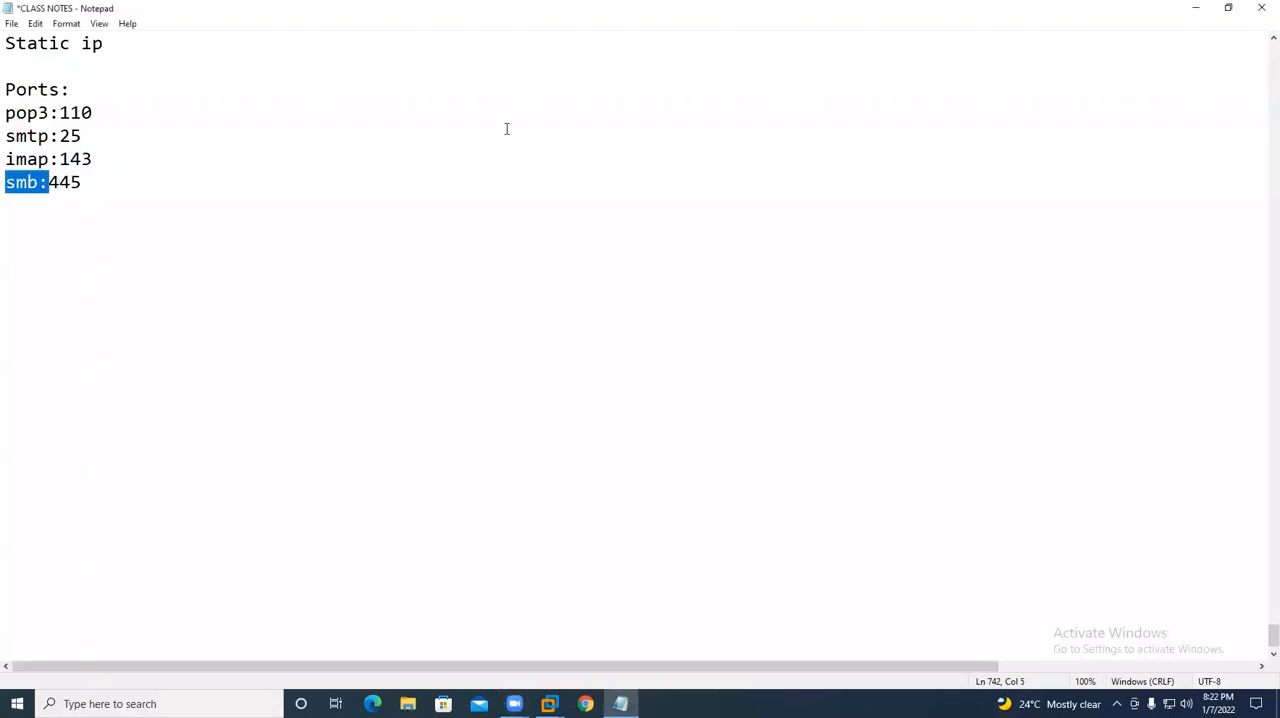
{"action": "left_click", "coordinate": [153, 196]}
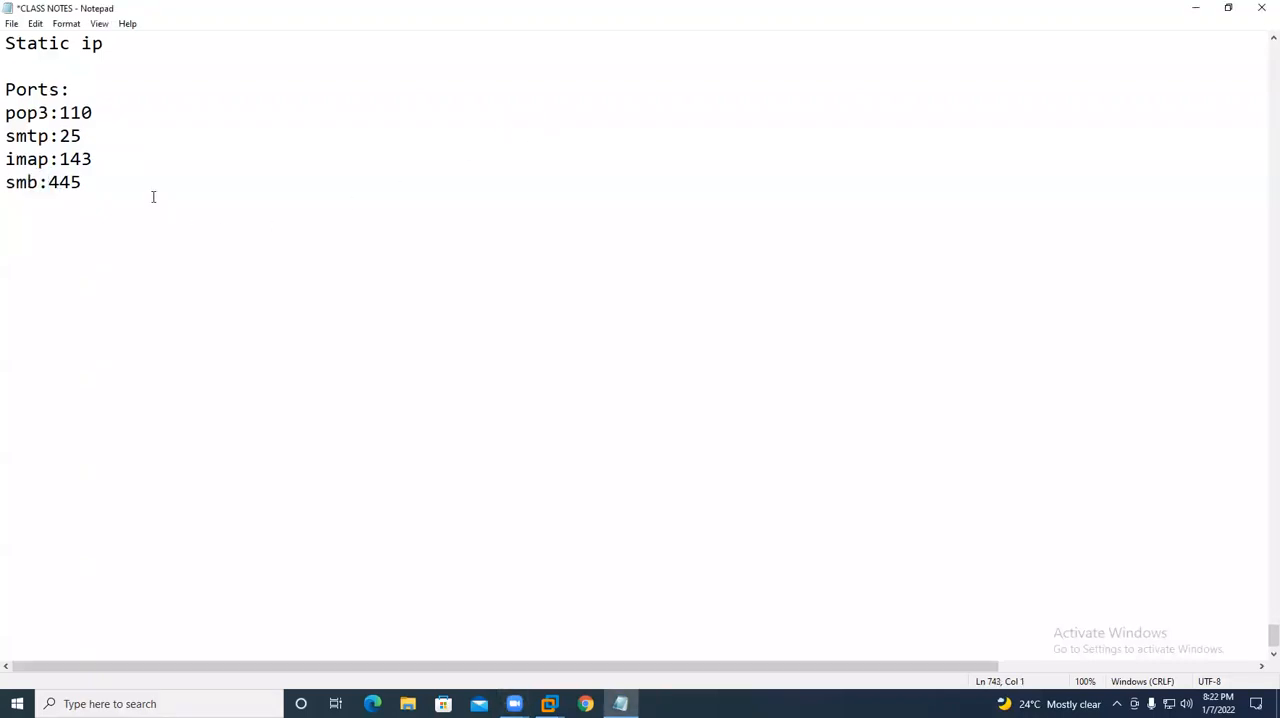
{"action": "type", "text": "K"}
{"action": "key", "text": "BackSpace"}
{"action": "type", "text": "AD authentication protocol"}
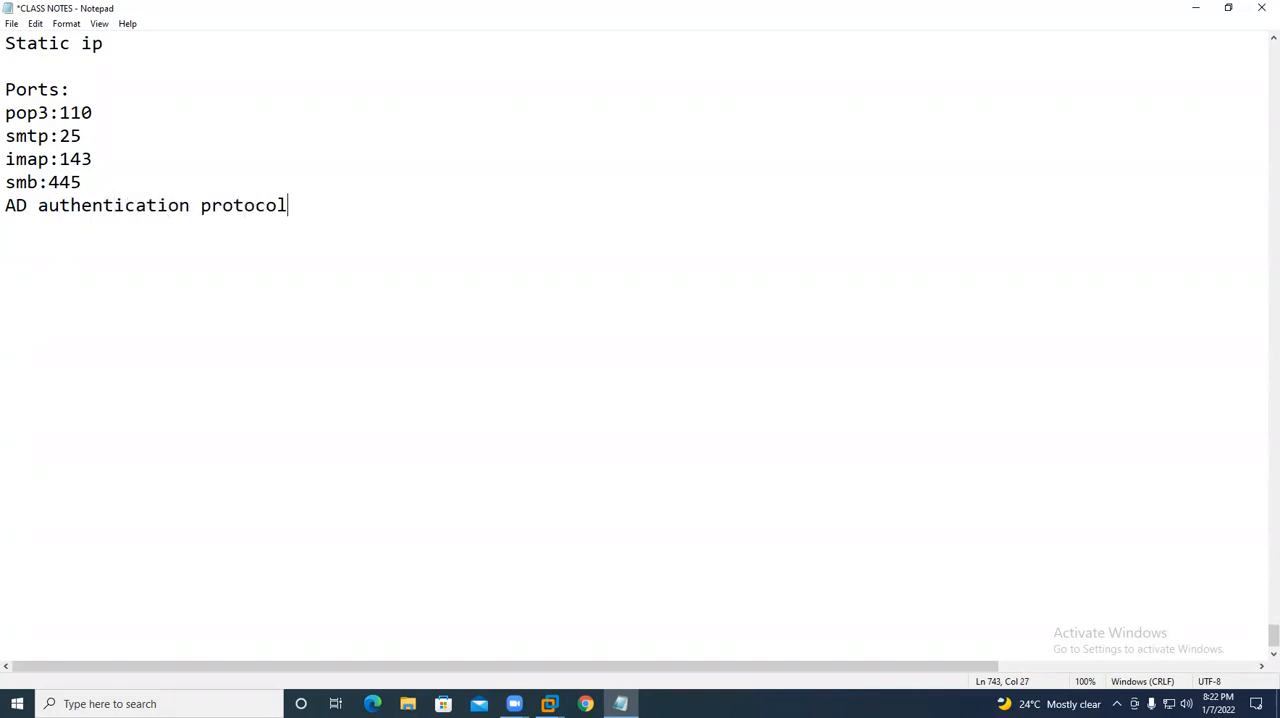
{"action": "type", "text": ":Kerebros v5"}
{"action": "key", "text": "Return"}
- Add the lines "Kerebros port:88" and "Kerebros password:464" below the authentication protocol line
{"action": "type", "text": "Kerebros"}
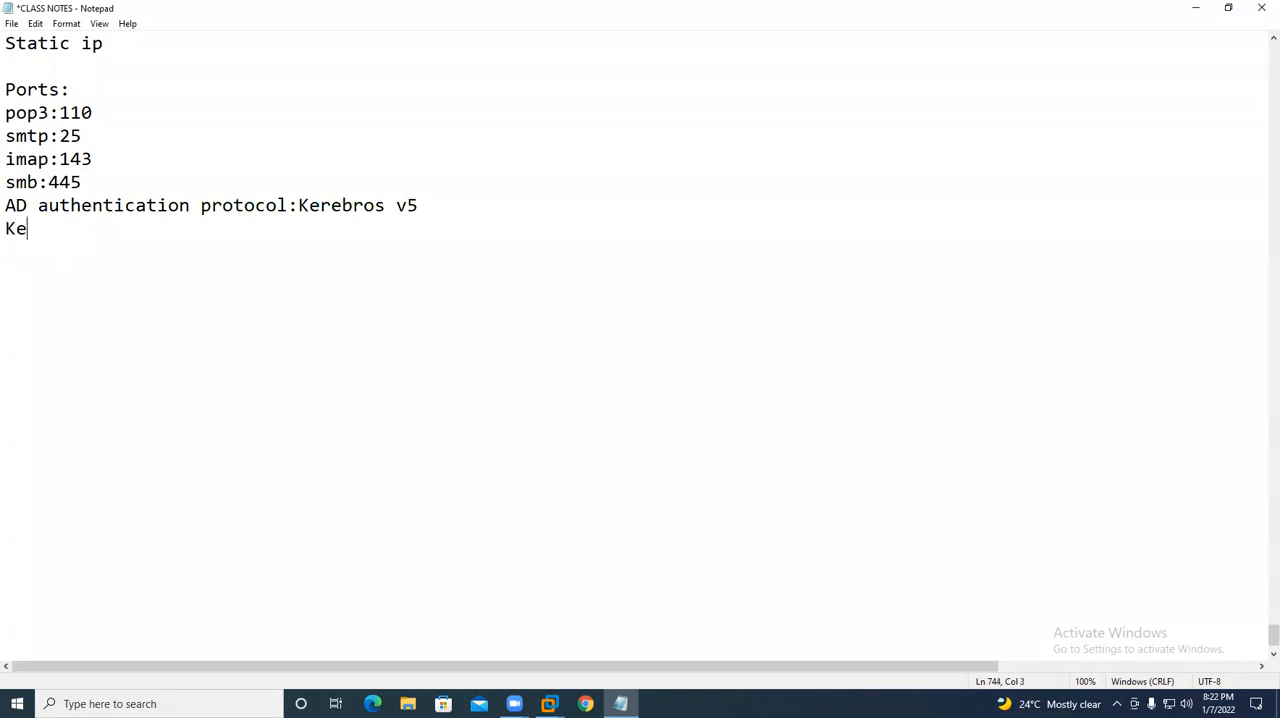
{"action": "type", "text": " port"}
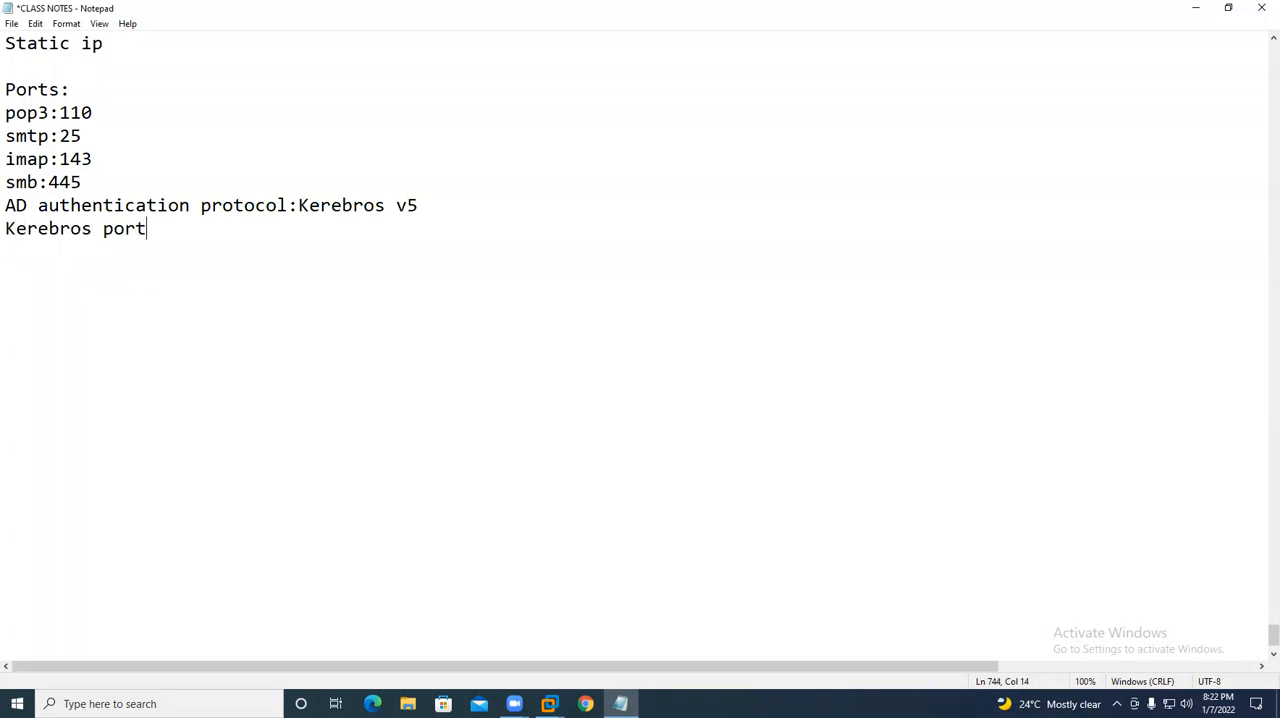
{"action": "type", "text": ":88"}
{"action": "key", "text": "Return"}
{"action": "type", "text": "Kerebros p"}
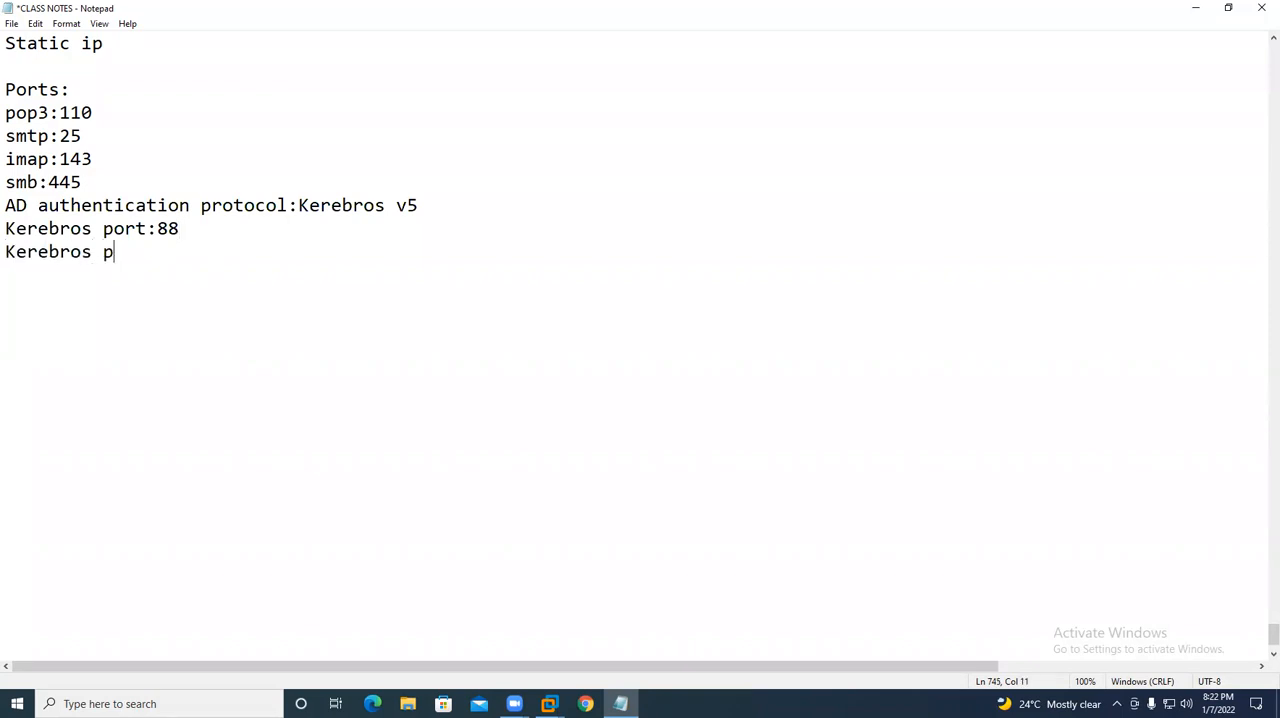
{"action": "type", "text": "assword:464"}
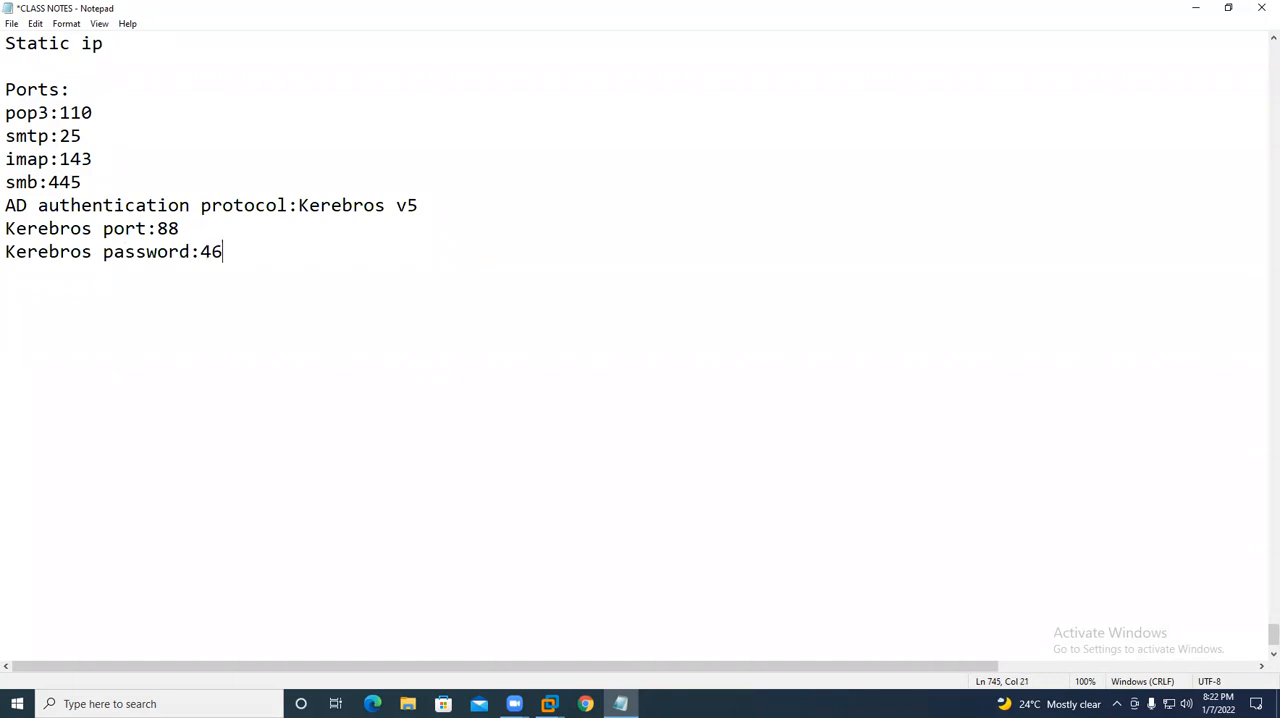
{"action": "key", "text": "Return"}
- Switch to the USDC virtual machine in VMware Workstation and enter a password for the built-in administrator account
{"action": "mouse_move", "coordinate": [555, 702]}
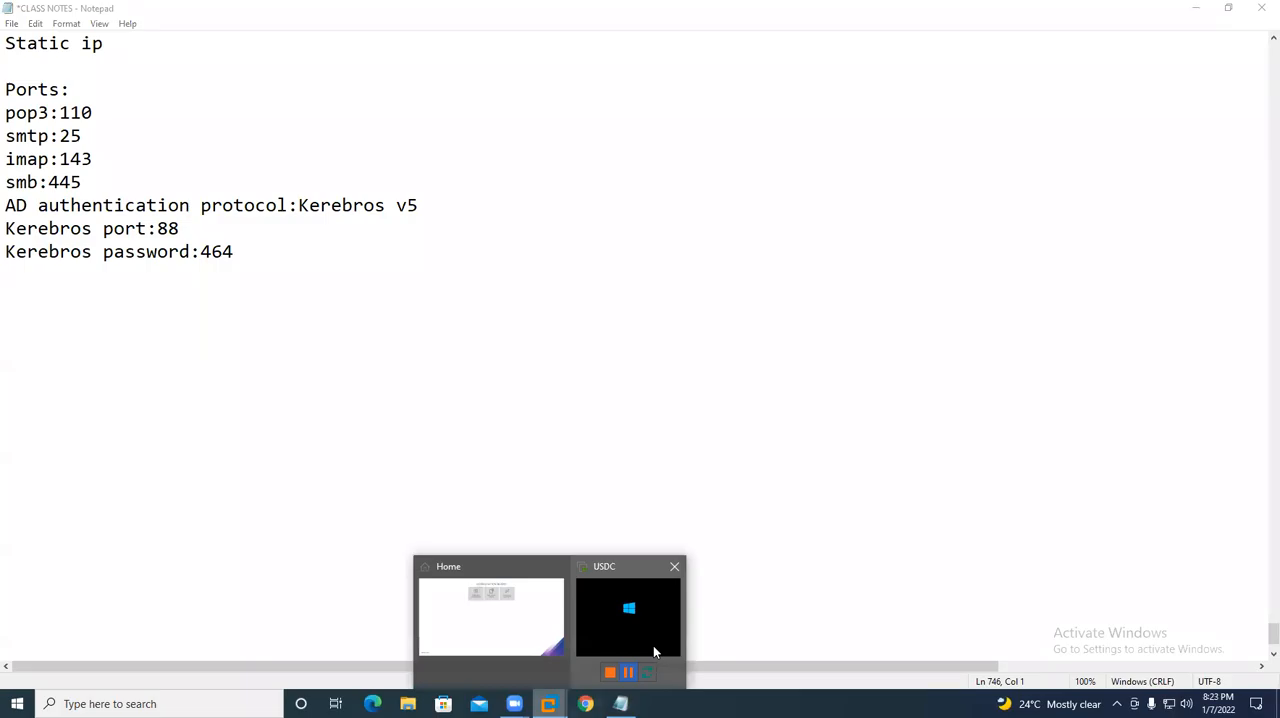
{"action": "left_click", "coordinate": [653, 645]}
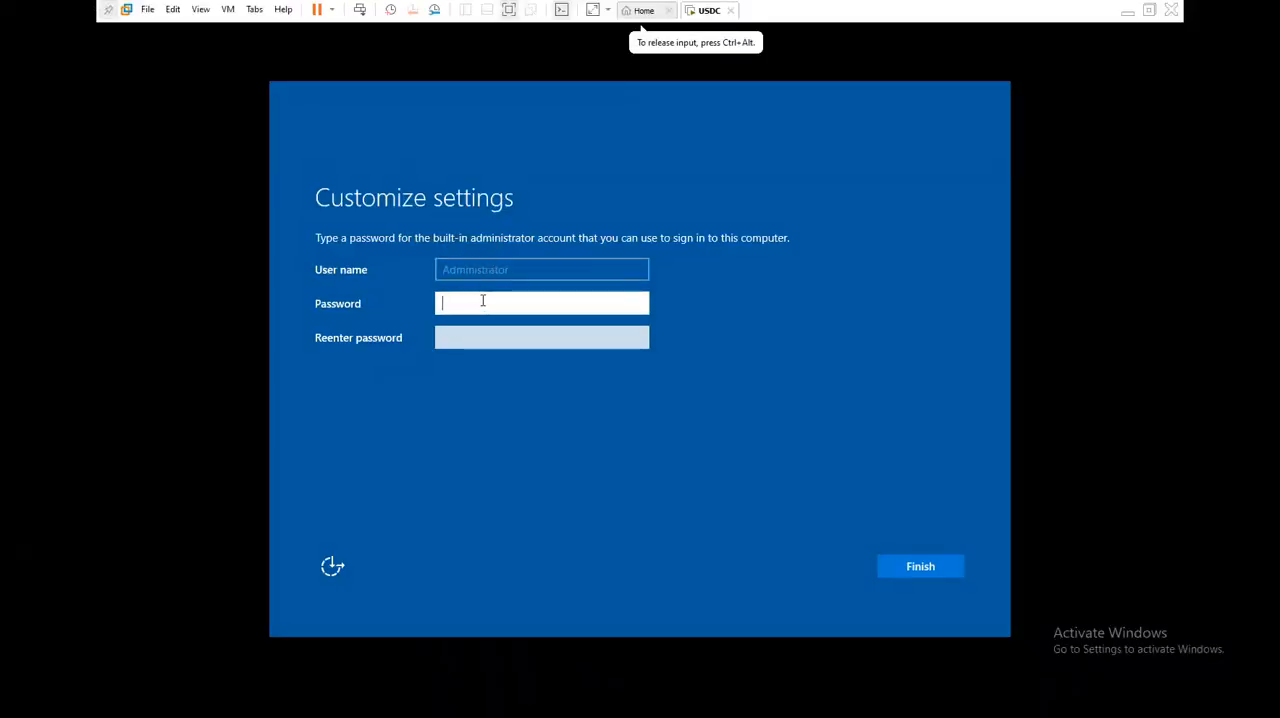
{"action": "type", "text": "•••"}
{"action": "key", "text": "BackSpace"}
{"action": "key", "text": "BackSpace"}
{"action": "key", "text": "BackSpace"}
{"action": "type", "text": "••••"}
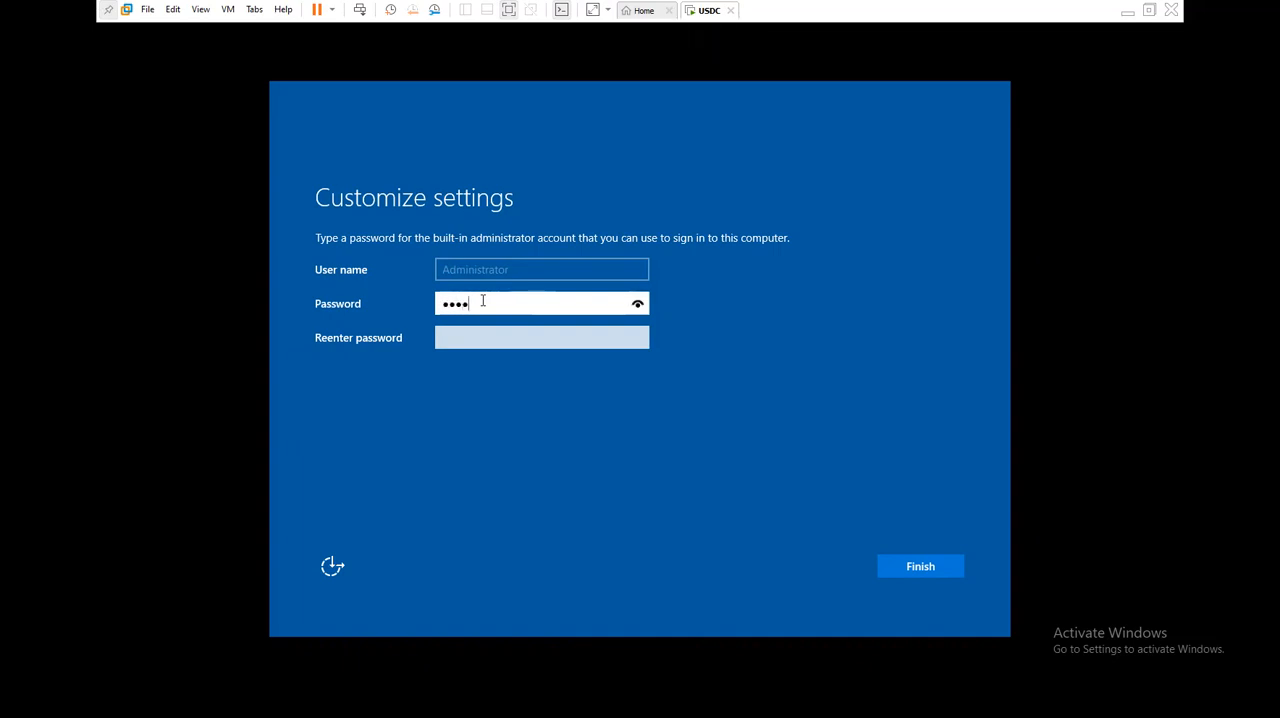
{"action": "type", "text": "••••"}
{"action": "key", "text": "Tab"}
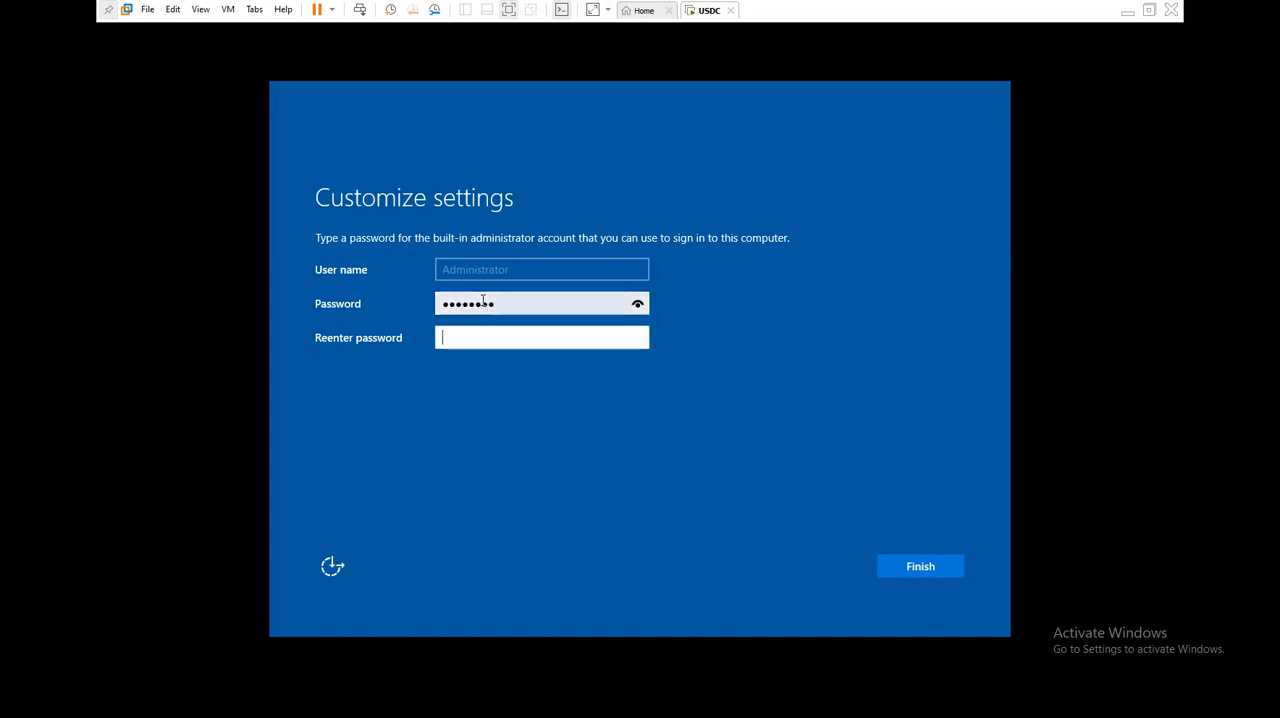
- Reenter the administrator password for confirmation and finish the Windows Server account setup
{"action": "type", "text": "••••••••••••••••••••"}
{"action": "key", "text": "ctrl+a"}
{"action": "key", "text": "BackSpace"}
{"action": "type", "text": "••••••••"}
{"action": "key", "text": "Return"}
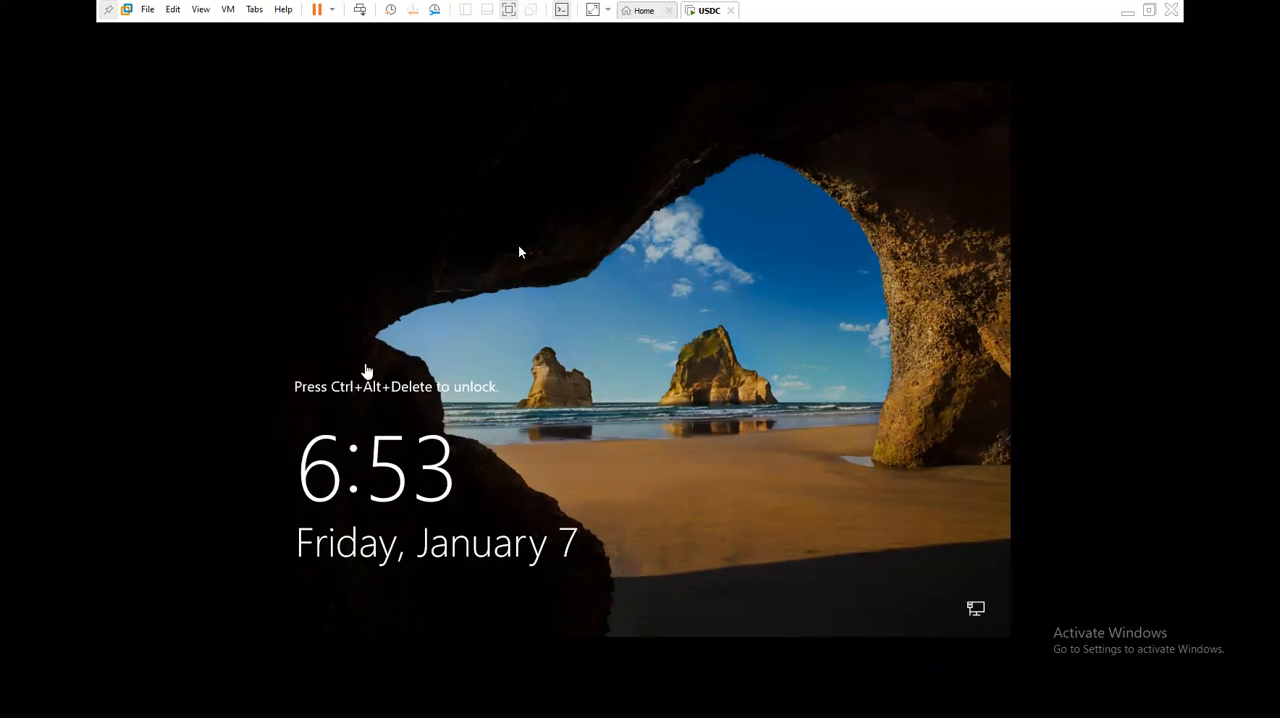
- Unlock the USDC virtual machine and sign in to the Administrator account with its password
{"action": "left_click", "coordinate": [417, 409]}
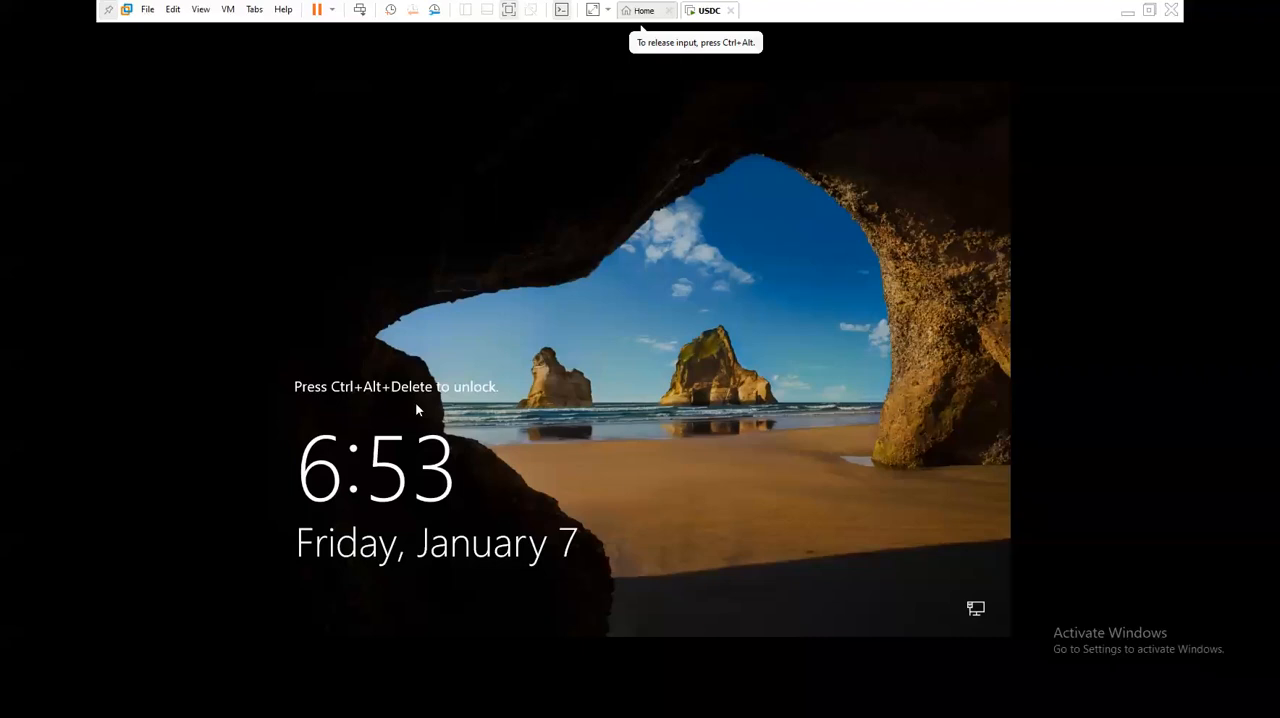
{"action": "key", "text": "ctrl+alt"}
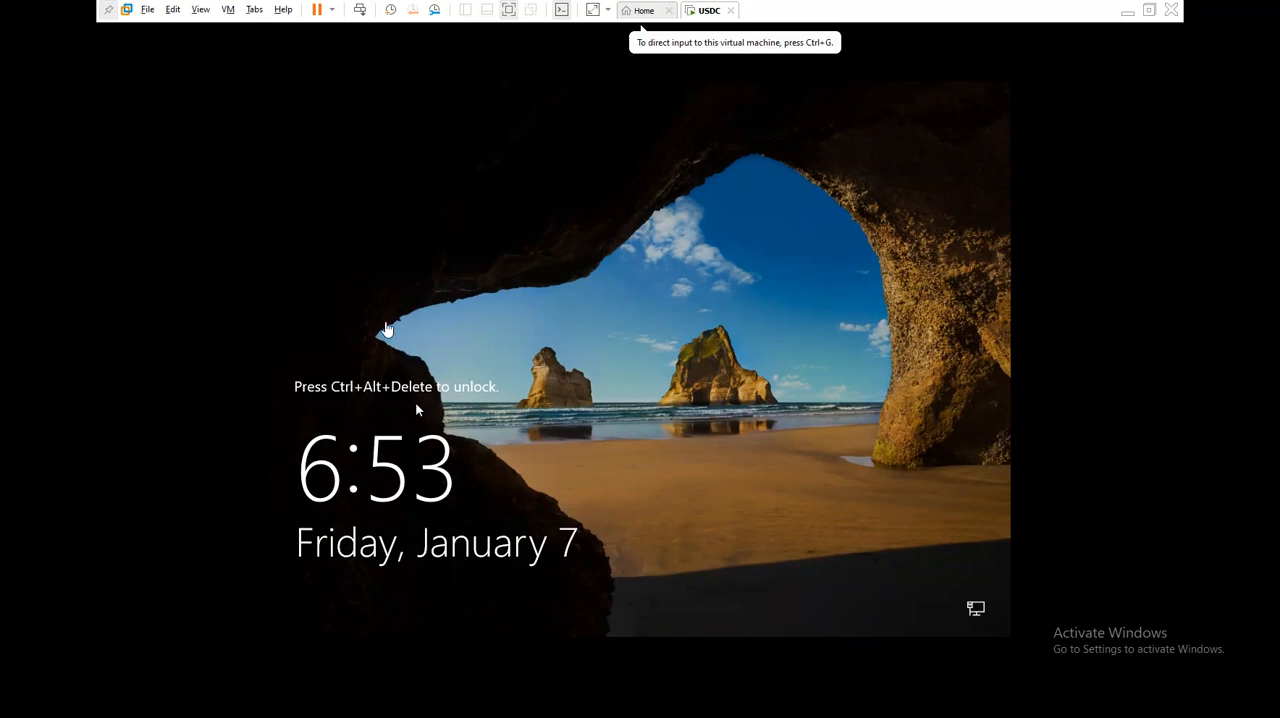
{"action": "left_click", "coordinate": [417, 409]}
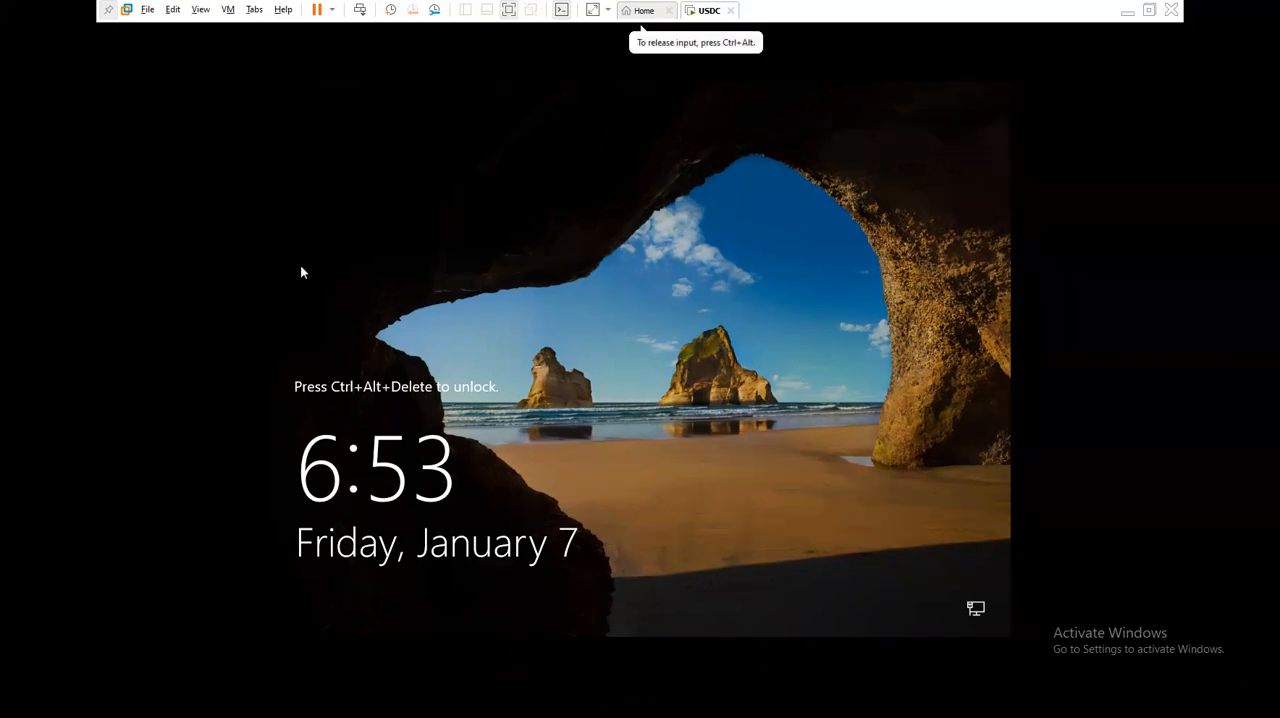
{"action": "key", "text": "ctrl+alt+Insert"}
{"action": "type", "text": "****"}
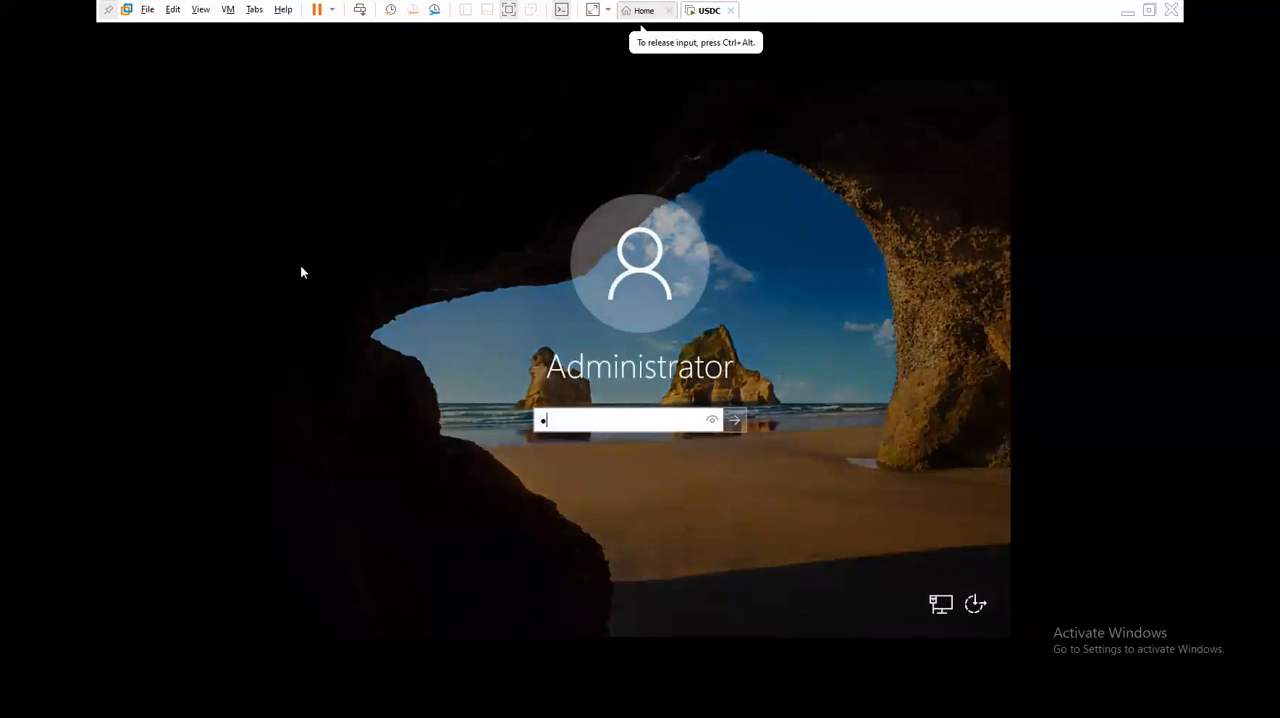
{"action": "key", "text": "Return"}
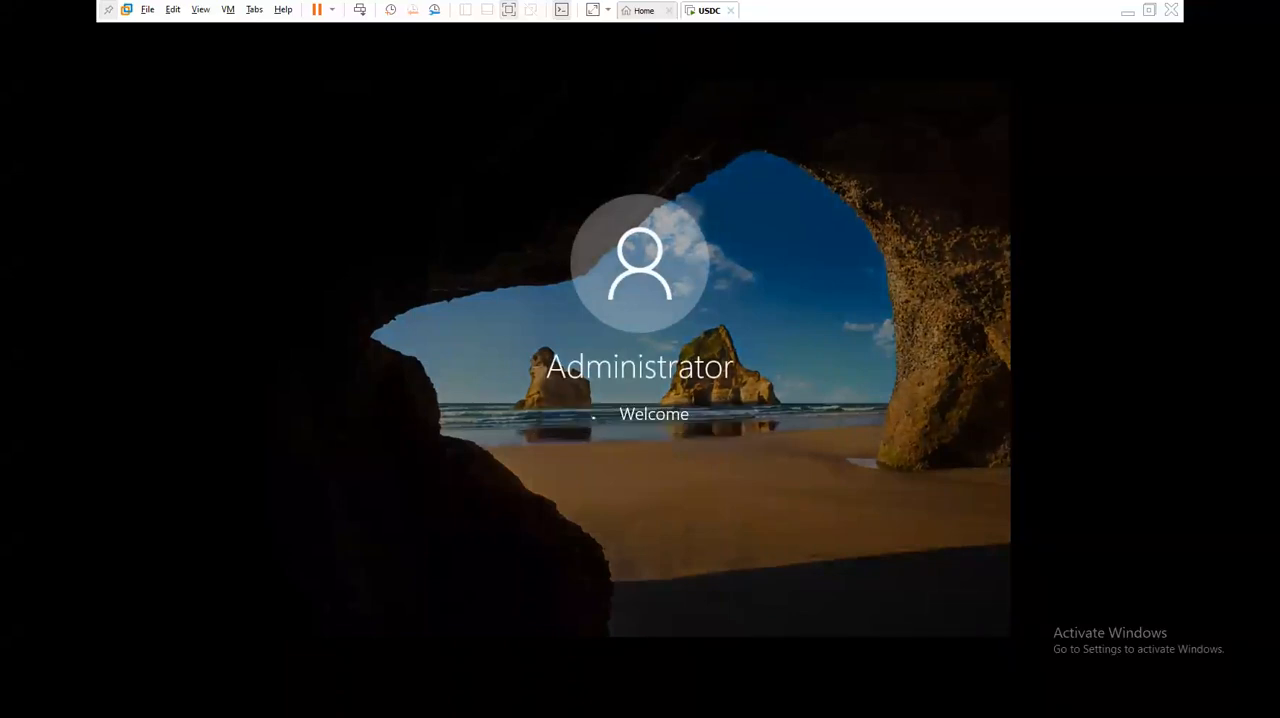
{"action": "left_click", "coordinate": [227, 10]}
{"action": "left_click", "coordinate": [192, 12]}
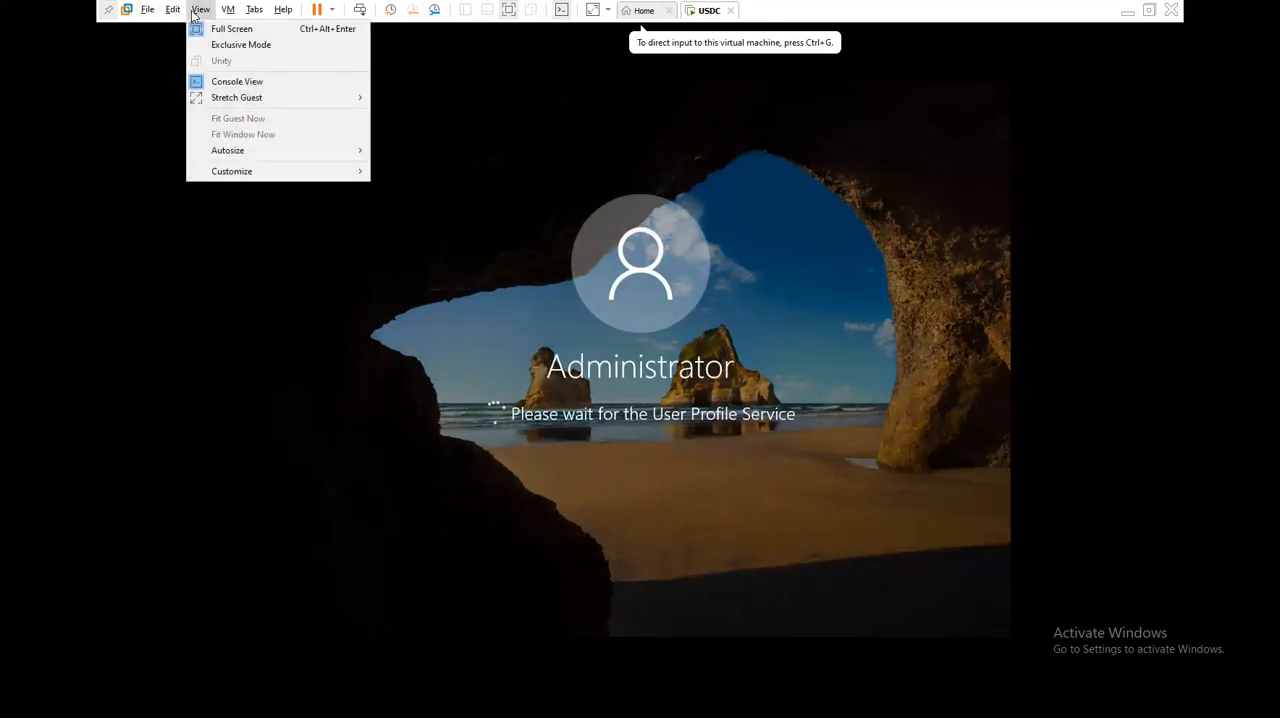
{"action": "left_click", "coordinate": [645, 12]}
{"action": "left_click", "coordinate": [697, 10]}
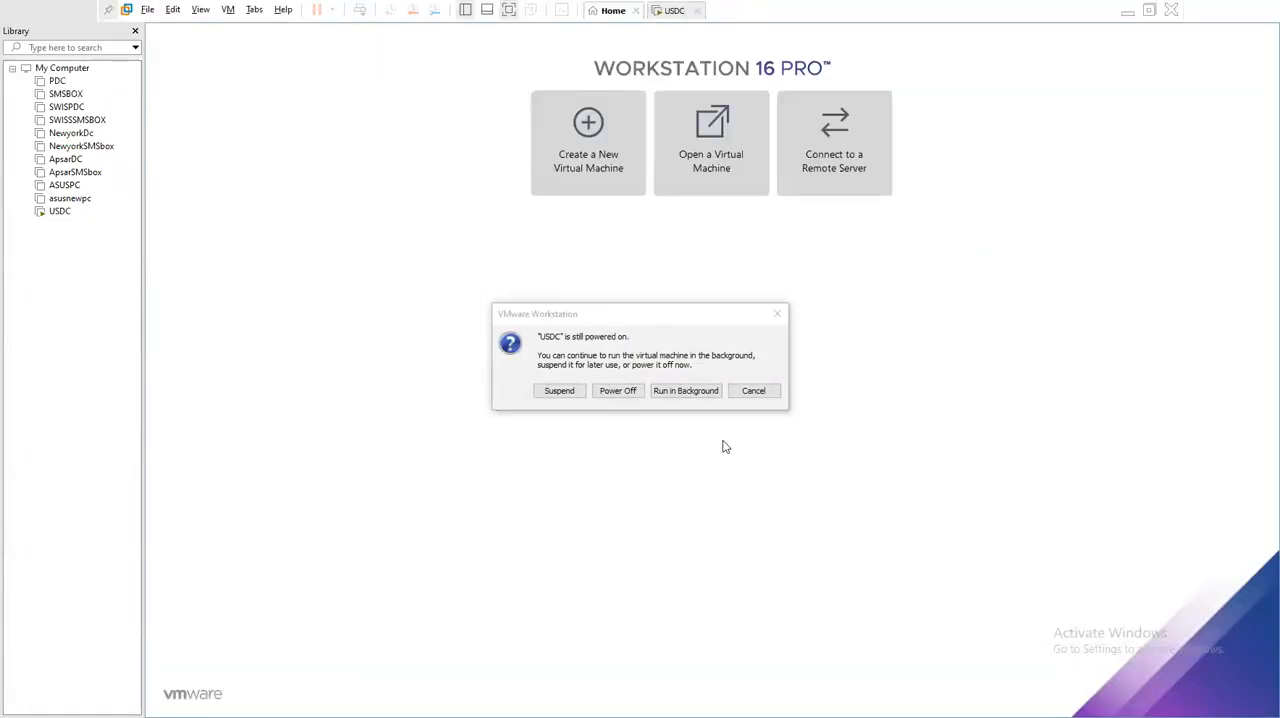
{"action": "left_click", "coordinate": [754, 391]}
{"action": "left_click", "coordinate": [675, 11]}
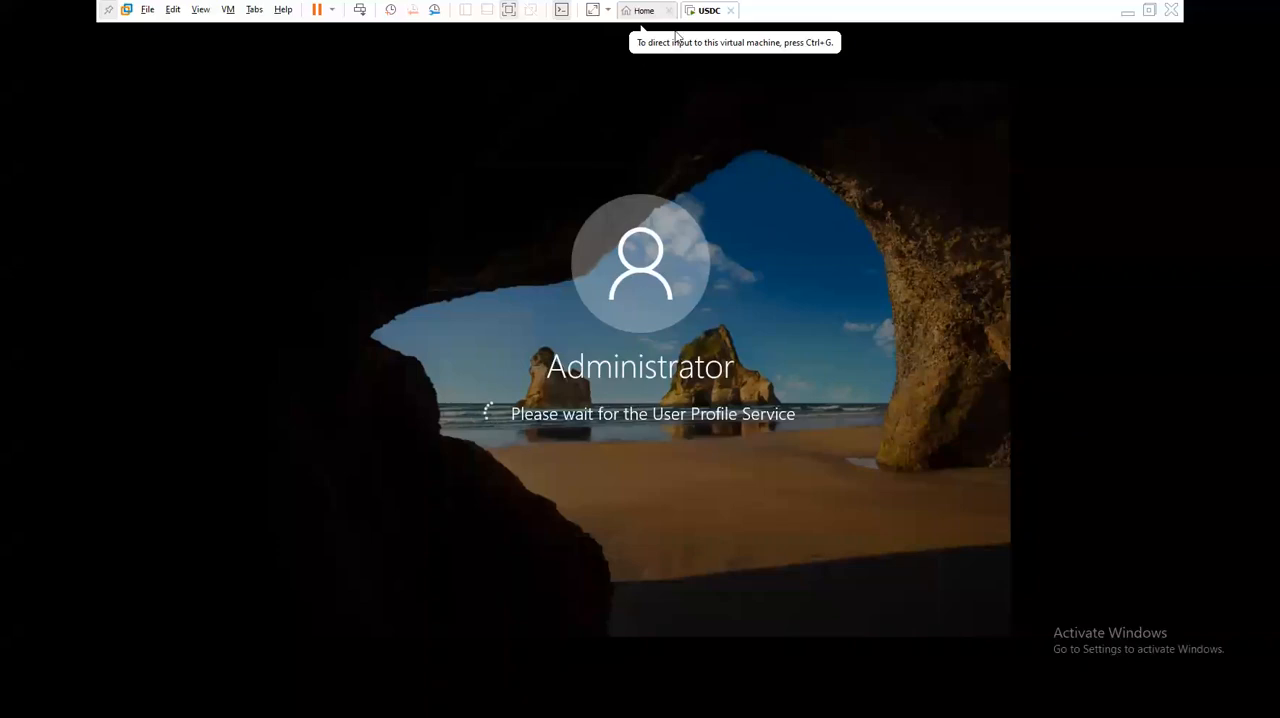
- Try to start the VMware Tools installation on USDC, dismissing the network discovery prompt and refreshing the guest desktop
{"action": "right_click", "coordinate": [709, 12]}
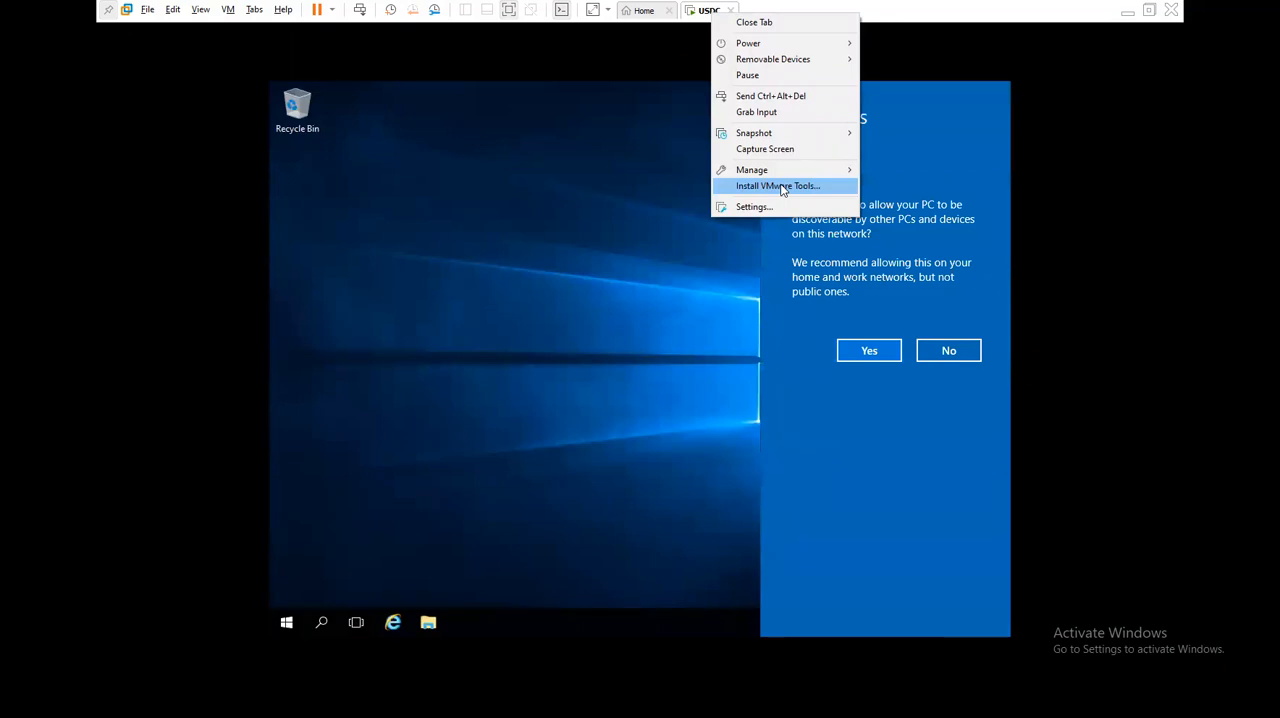
{"action": "left_click", "coordinate": [782, 187]}
{"action": "left_click", "coordinate": [543, 220]}
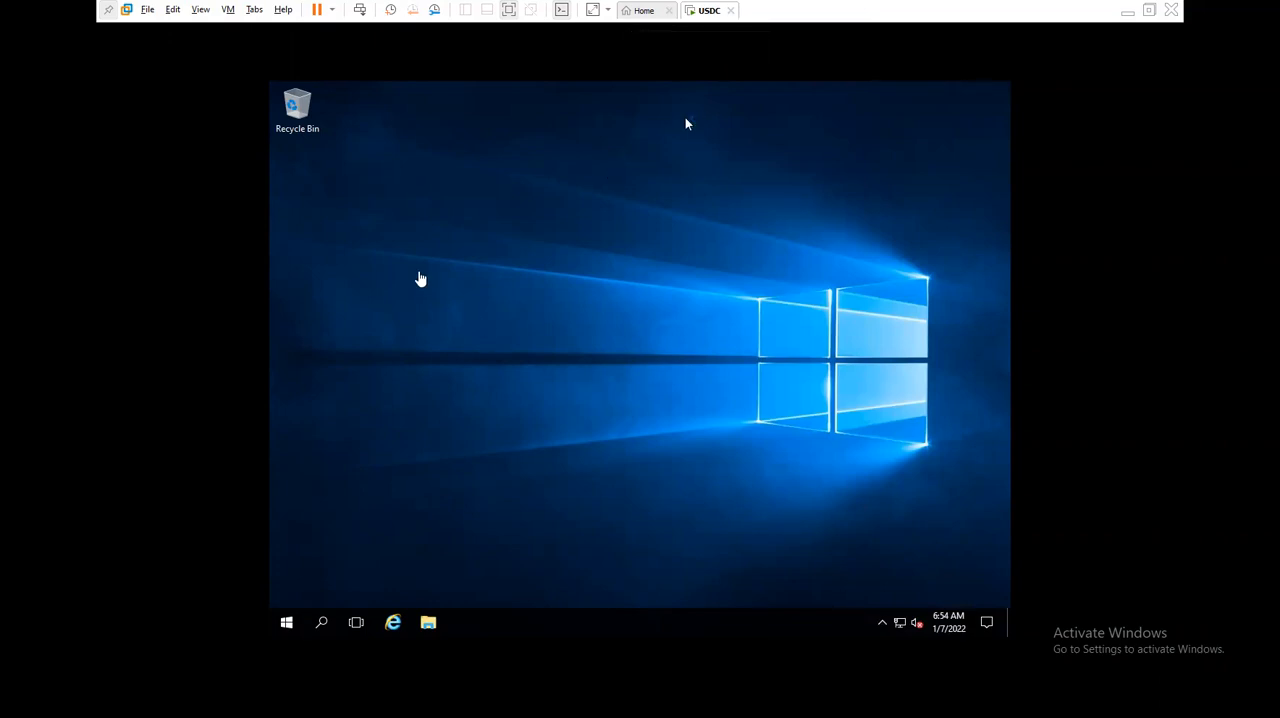
{"action": "right_click", "coordinate": [515, 310]}
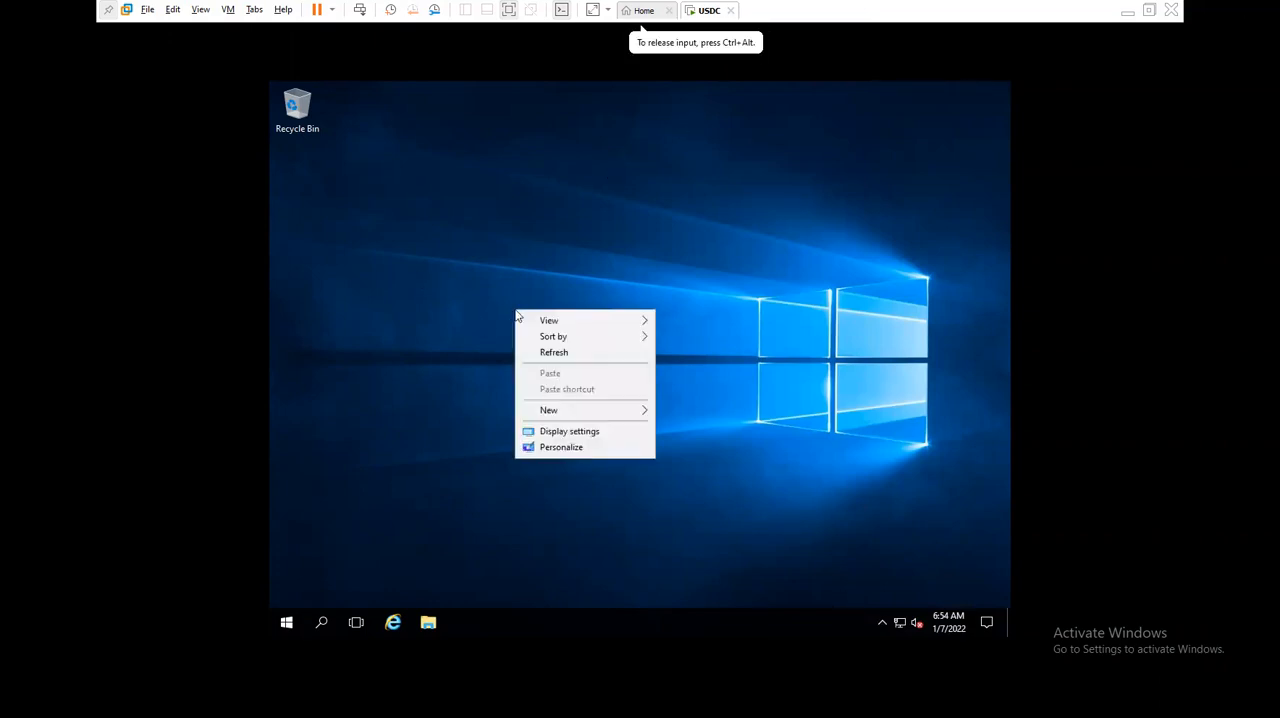
{"action": "left_click", "coordinate": [546, 354]}
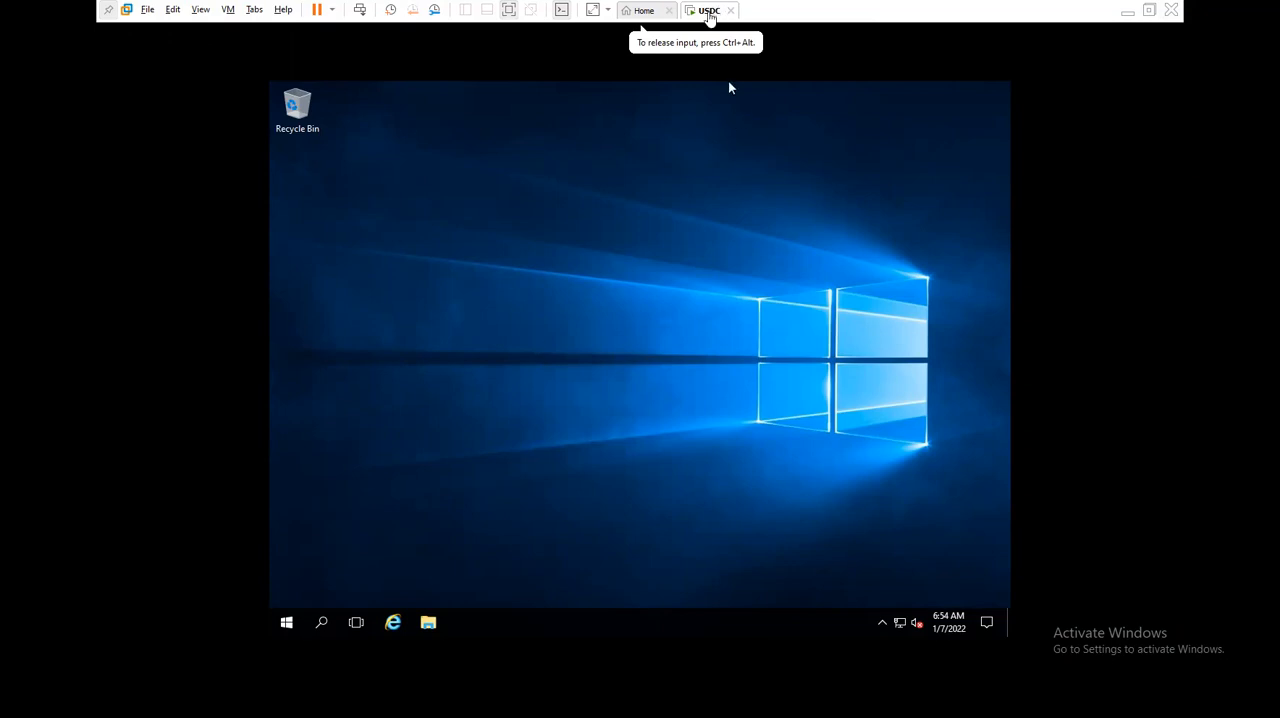
- Request the VMware Tools installation on USDC again, minimize Server Manager and open the action choices for the VMware Tools disc
{"action": "right_click", "coordinate": [708, 12]}
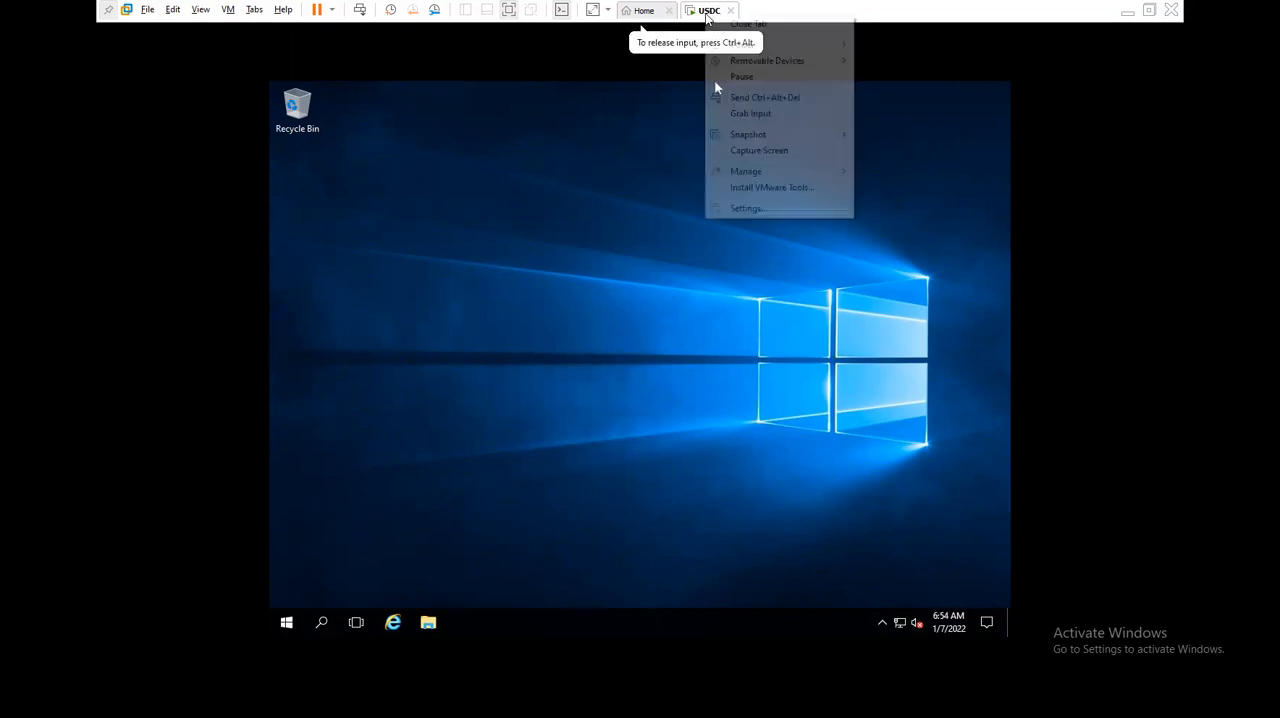
{"action": "left_click", "coordinate": [751, 189]}
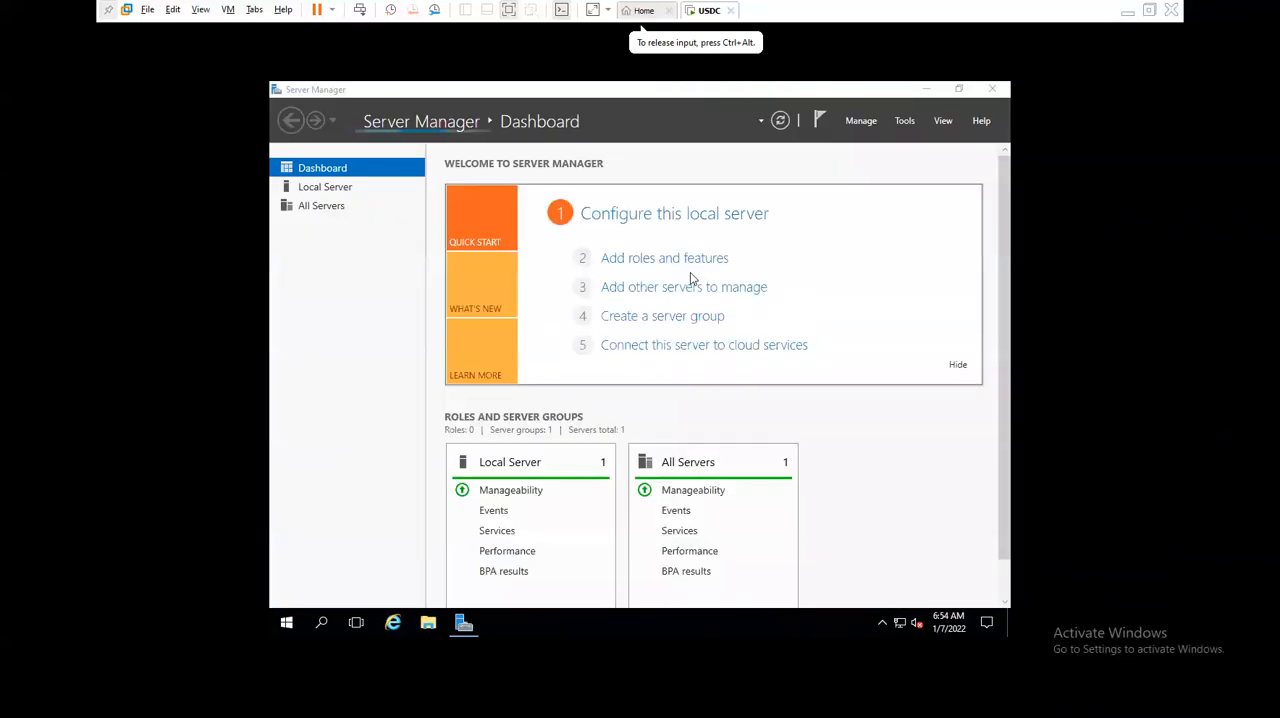
{"action": "left_click", "coordinate": [926, 89]}
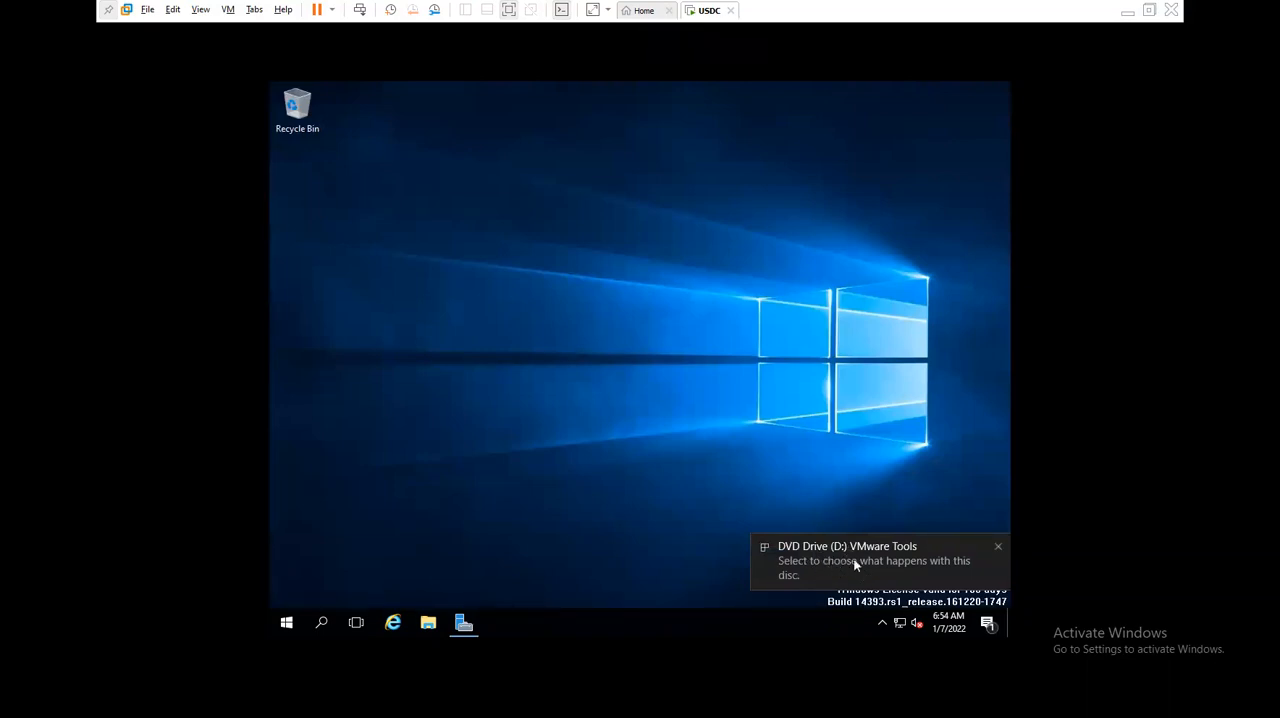
{"action": "left_click", "coordinate": [855, 561]}
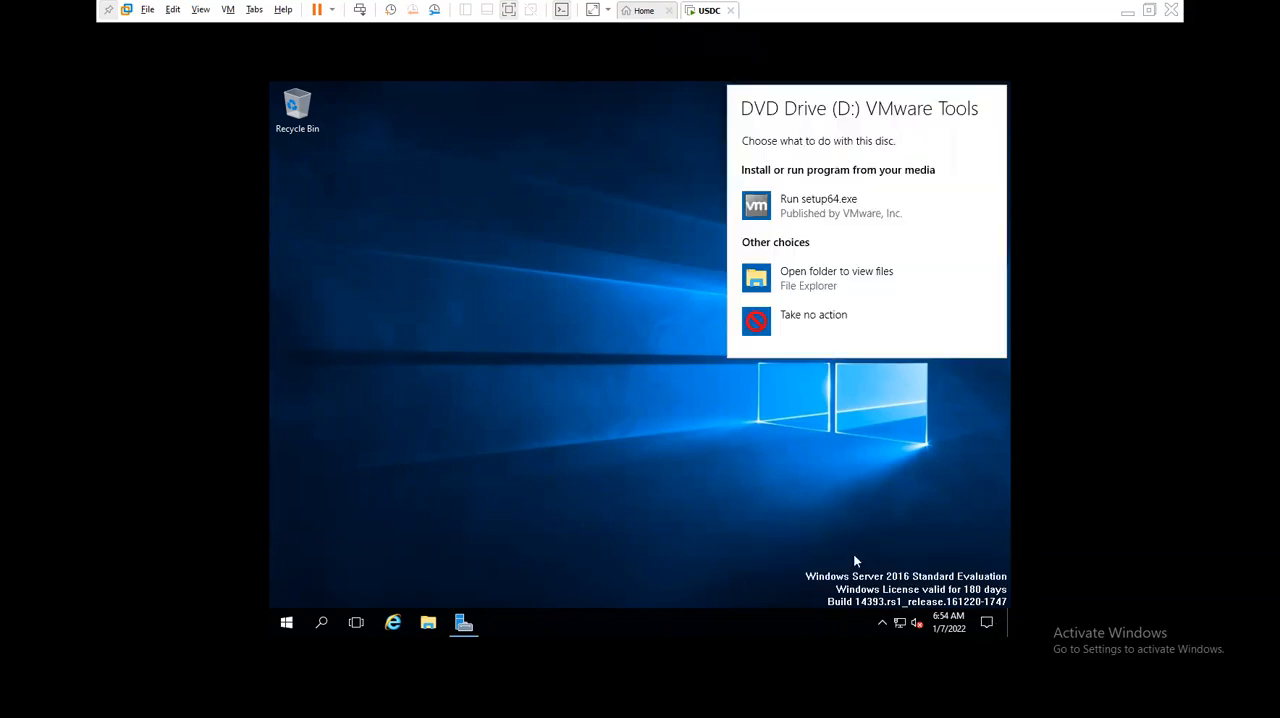
- Run setup64.exe from the VMware Tools disc, complete the installation and restart the guest system
{"action": "left_click", "coordinate": [826, 211]}
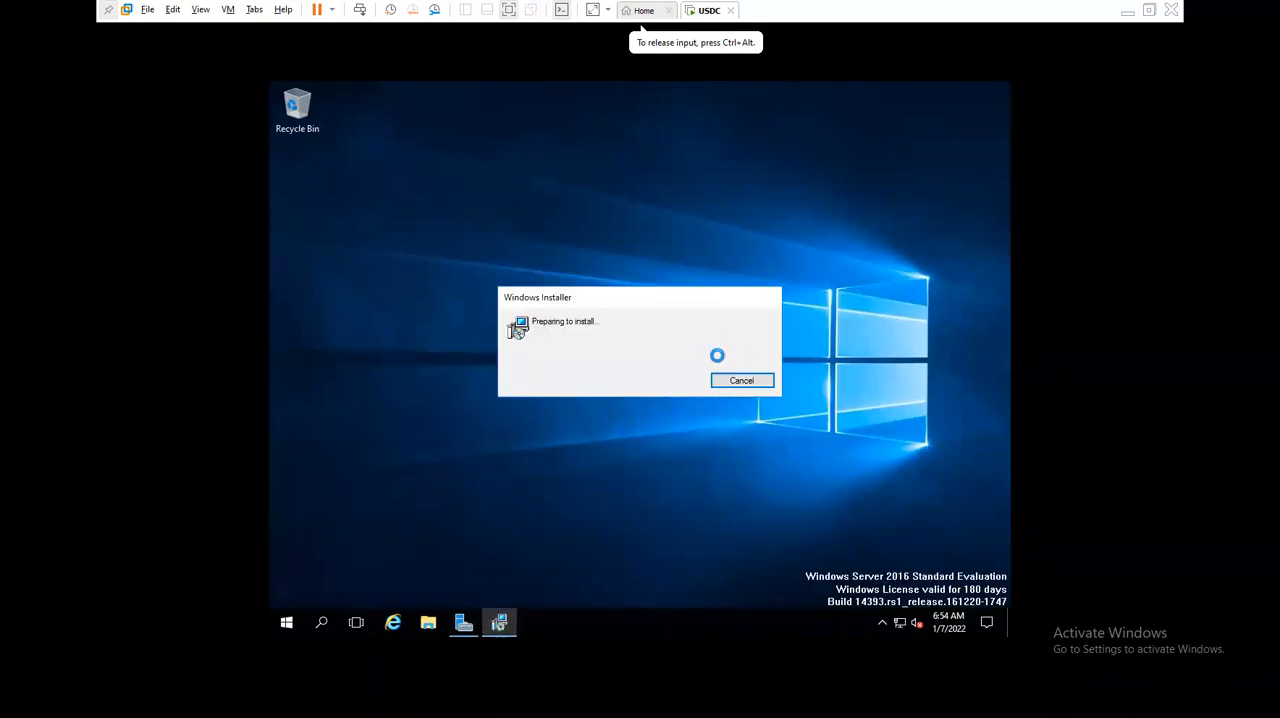
{"action": "left_click", "coordinate": [714, 465]}
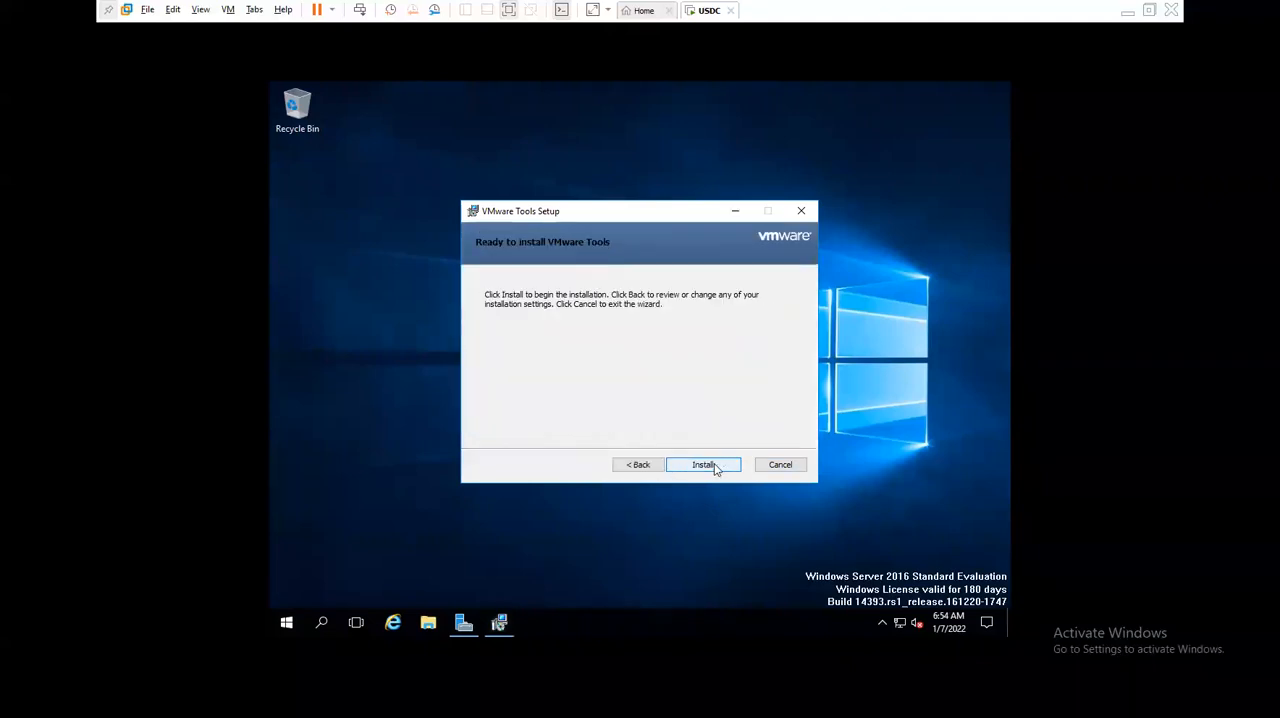
{"action": "left_click", "coordinate": [714, 465]}
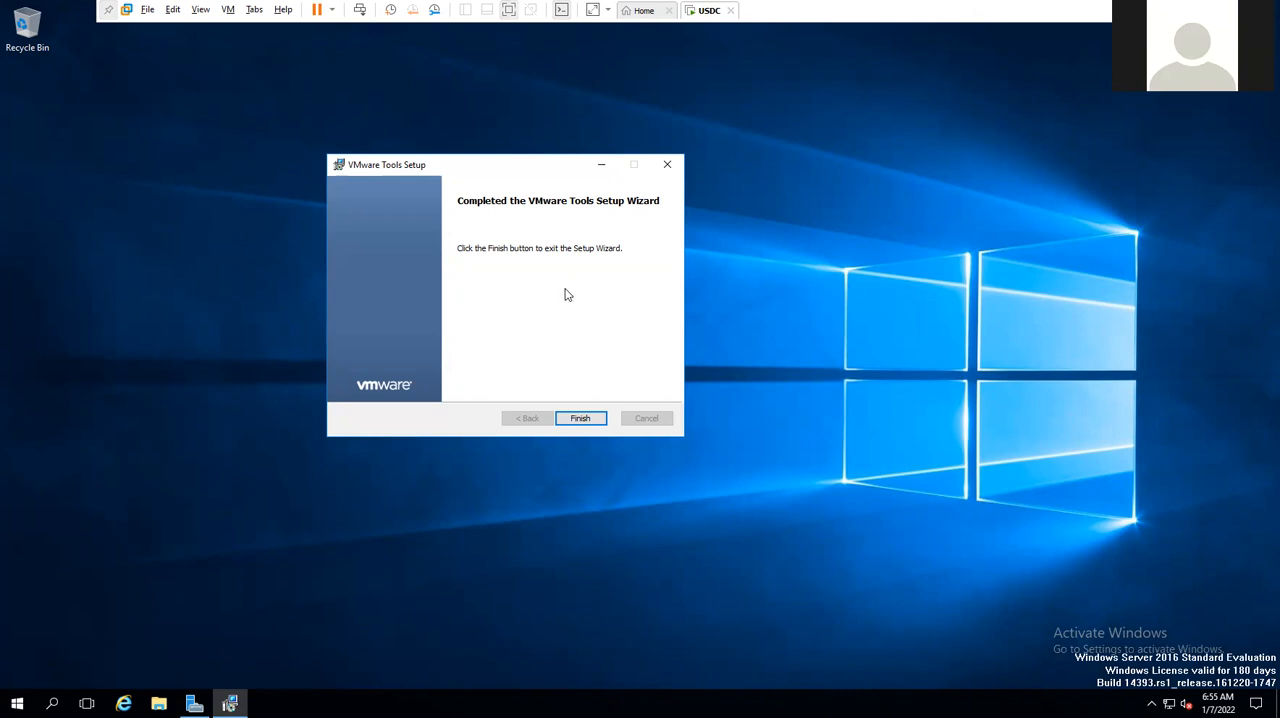
{"action": "left_click", "coordinate": [584, 417]}
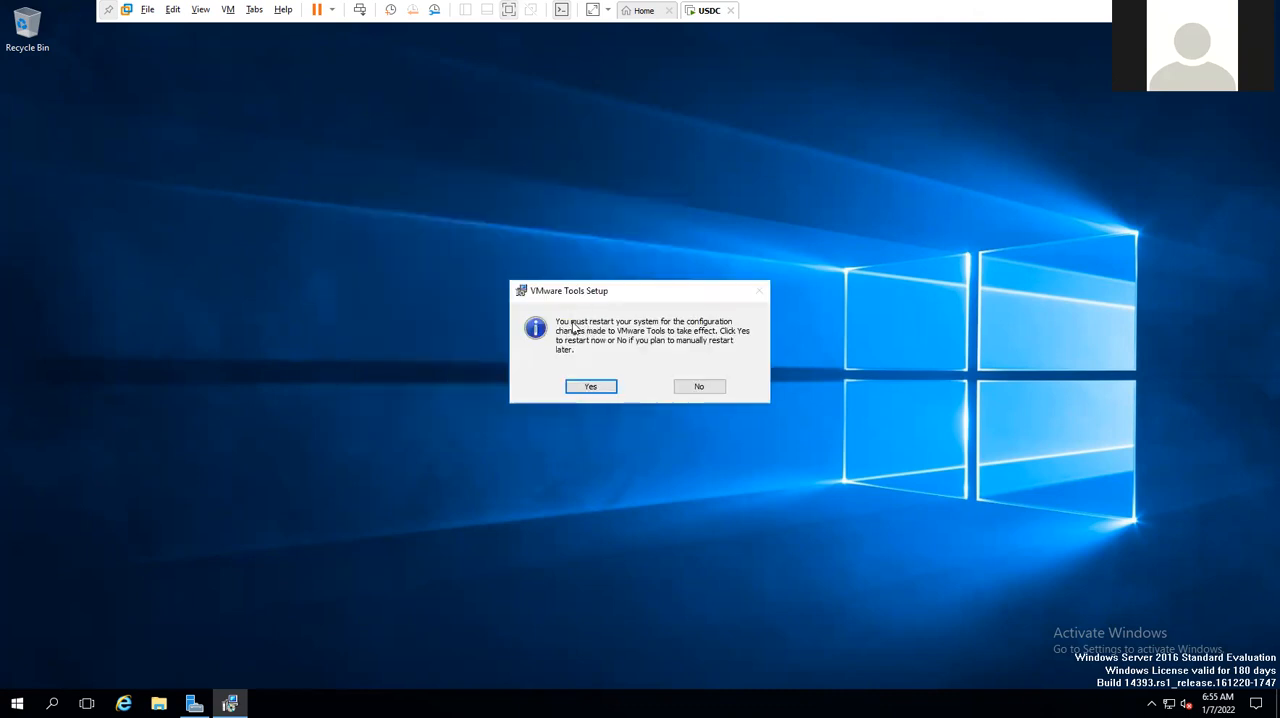
{"action": "left_click", "coordinate": [588, 388]}
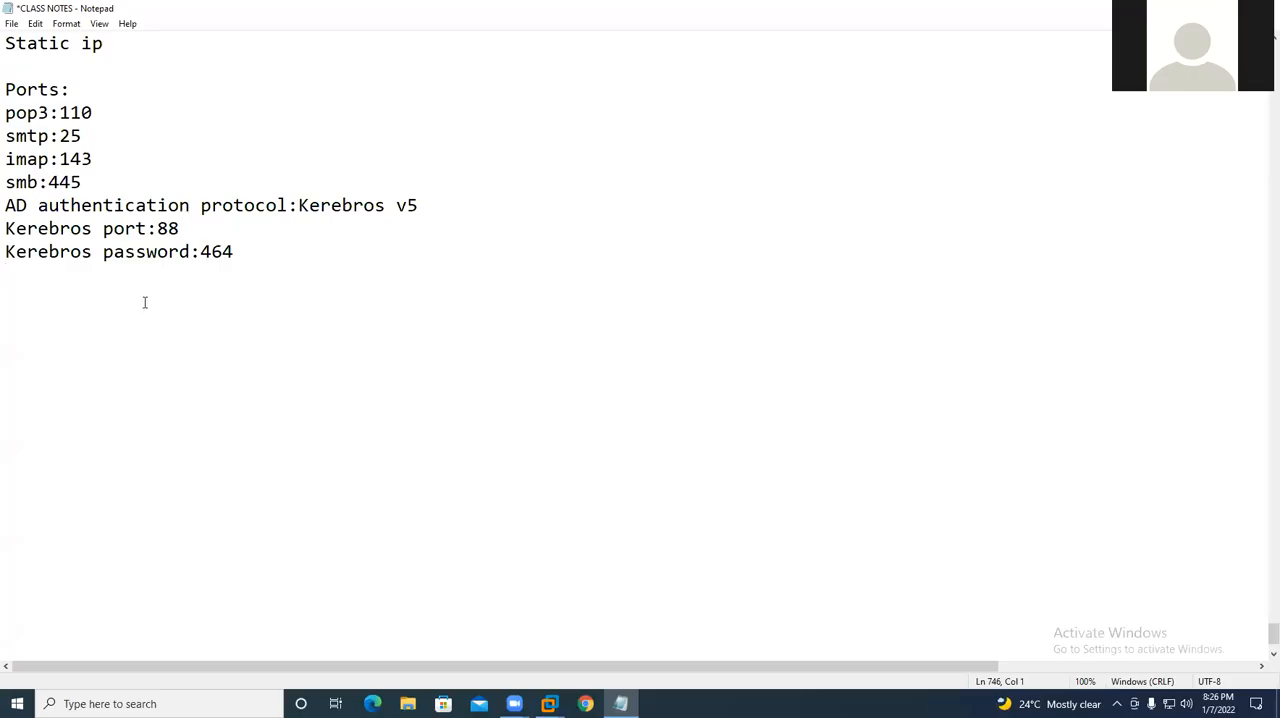
- Review the AD prerequisites and ports in the class notes and check the USDC virtual machine's restart
{"action": "scroll", "coordinate": [144, 300], "scroll_direction": "up", "scroll_amount": 1}
{"action": "left_click_drag", "start_coordinate": [257, 322], "coordinate": [5, 66]}
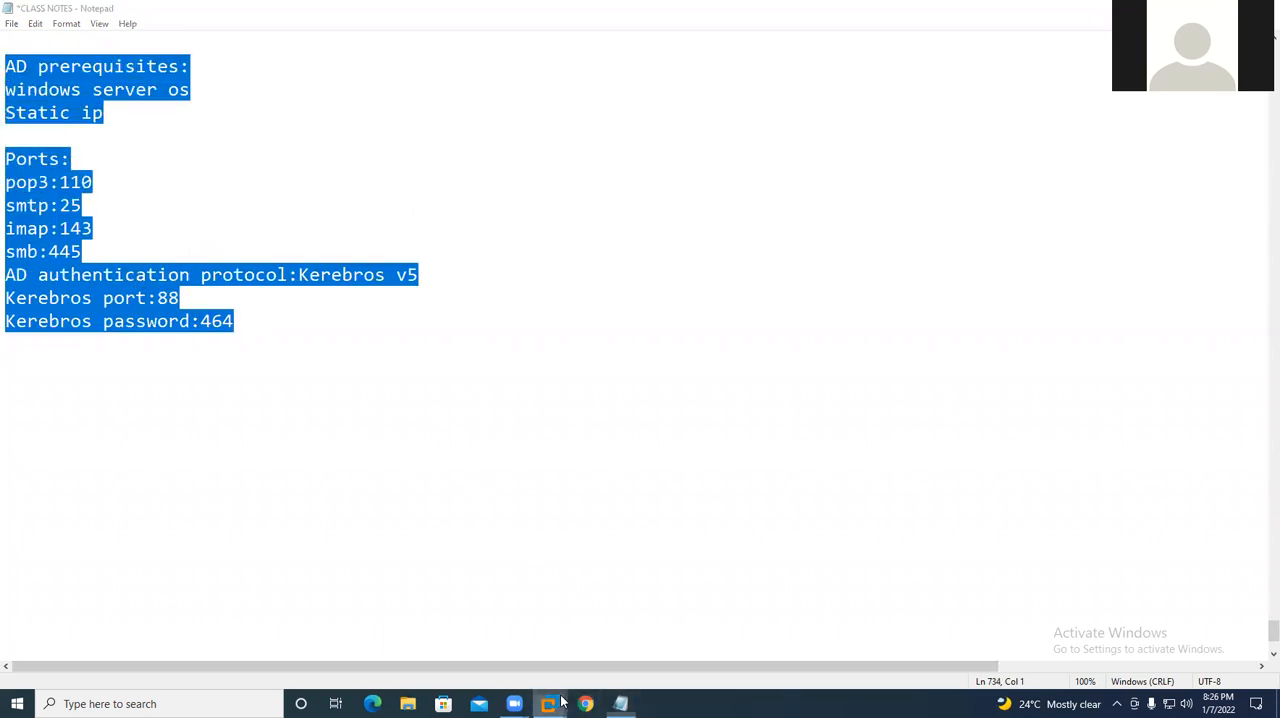
{"action": "mouse_move", "coordinate": [549, 703]}
{"action": "left_click", "coordinate": [629, 622]}
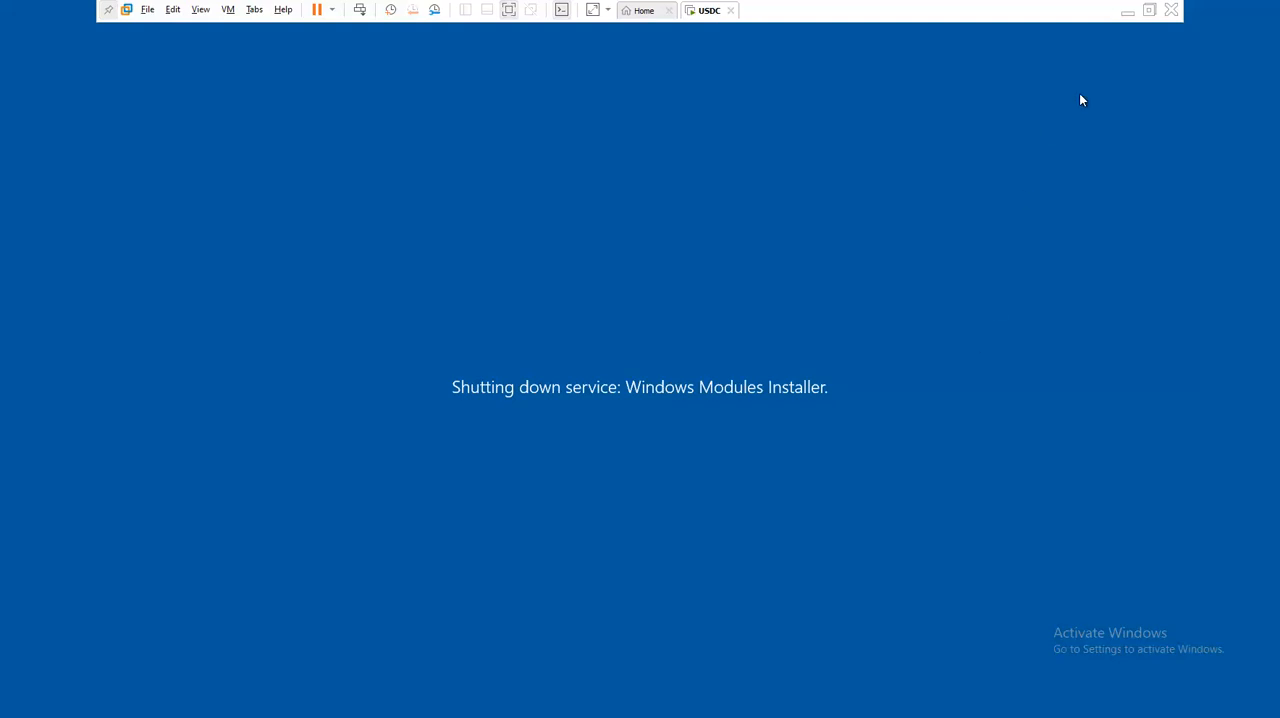
{"action": "left_click", "coordinate": [1127, 11]}
- Add the line "dhcp server:67" below the Kerebros password entry in the class notes
{"action": "left_click", "coordinate": [37, 342]}
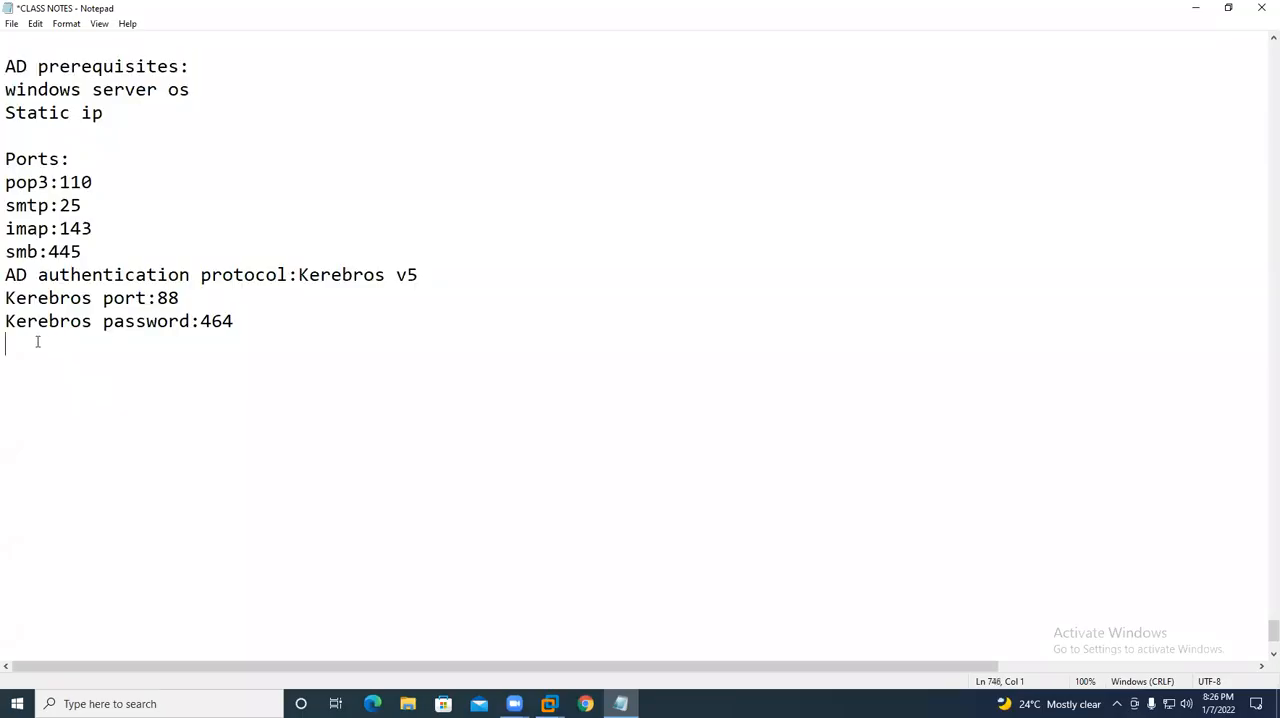
{"action": "type", "text": "dhcp server:"}
{"action": "key", "text": "Return"}
{"action": "key", "text": "BackSpace"}
{"action": "type", "text": "67"}
{"action": "key", "text": "Return"}
- Add the line "dhcp client:68" below the DHCP server entry and highlight both DHCP lines
{"action": "type", "text": "dhcp clinet"}
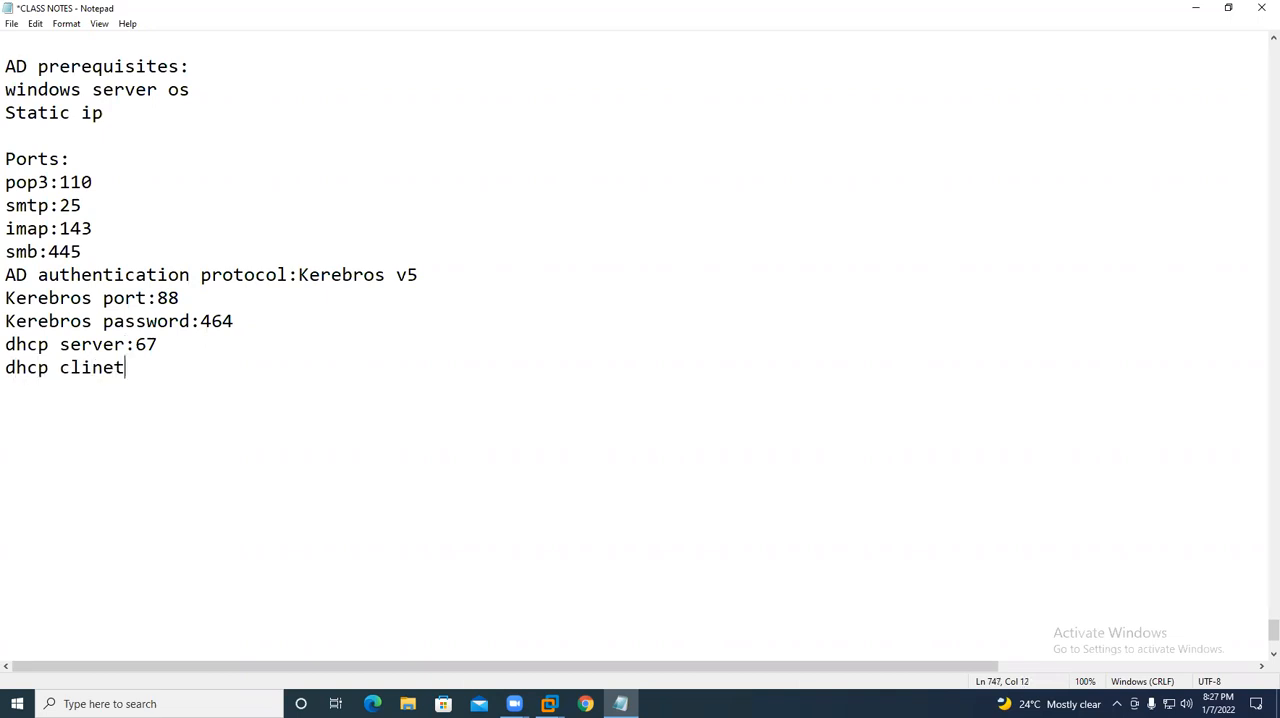
{"action": "key", "text": "BackSpace"}
{"action": "key", "text": "BackSpace"}
{"action": "key", "text": "BackSpace"}
{"action": "type", "text": "ent:68"}
{"action": "left_click_drag", "start_coordinate": [168, 368], "coordinate": [7, 344]}
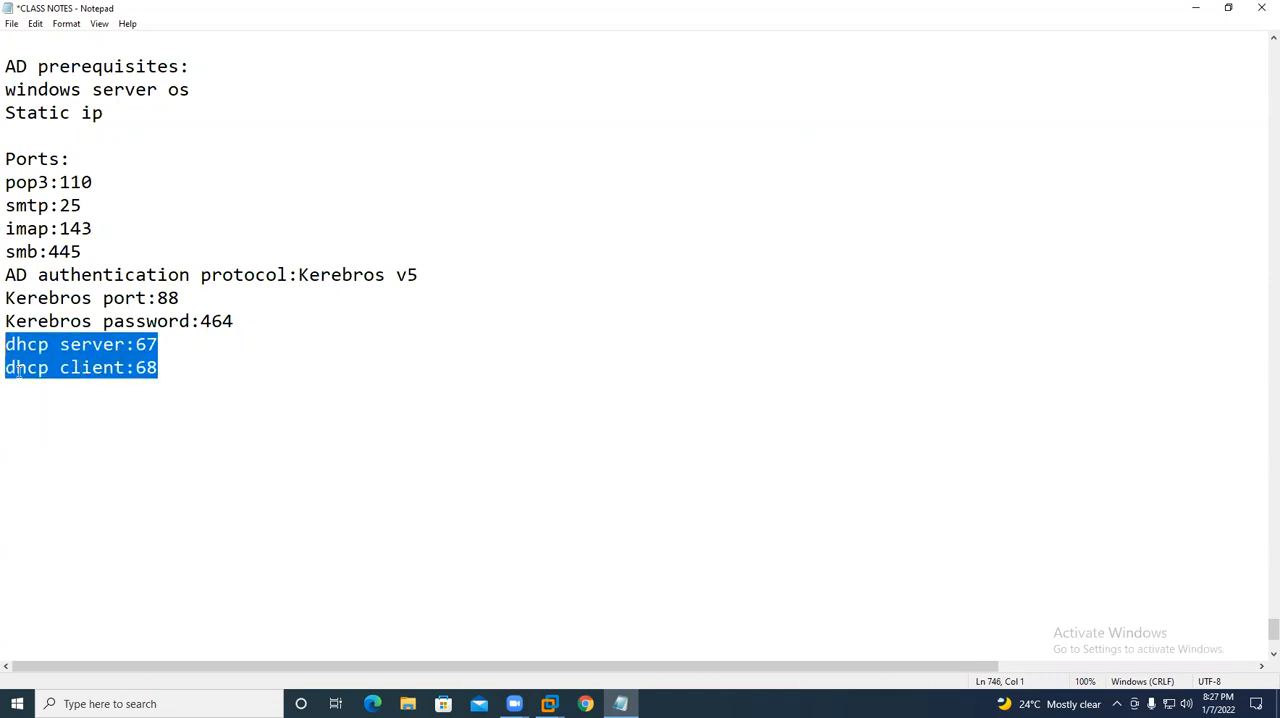
{"action": "left_click", "coordinate": [172, 370]}
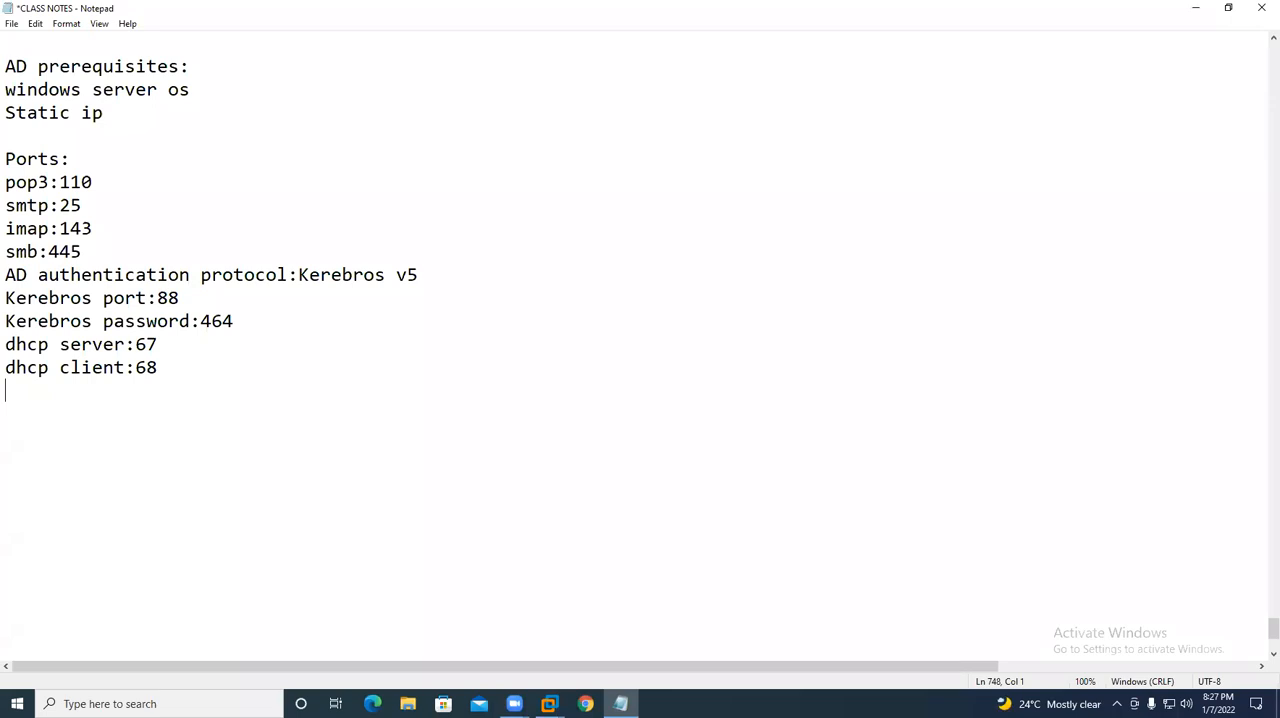
- Add the line "TFTP69" below the DHCP client entry and highlight the DHCP and TFTP lines
{"action": "type", "text": "TFTP"}
{"action": "type", "text": "68"}
{"action": "key", "text": "BackSpace"}
{"action": "type", "text": "9"}
{"action": "key", "text": "Return"}
{"action": "key", "text": "shift+Up"}
{"action": "key", "text": "shift+Up"}
{"action": "key", "text": "shift+Up"}
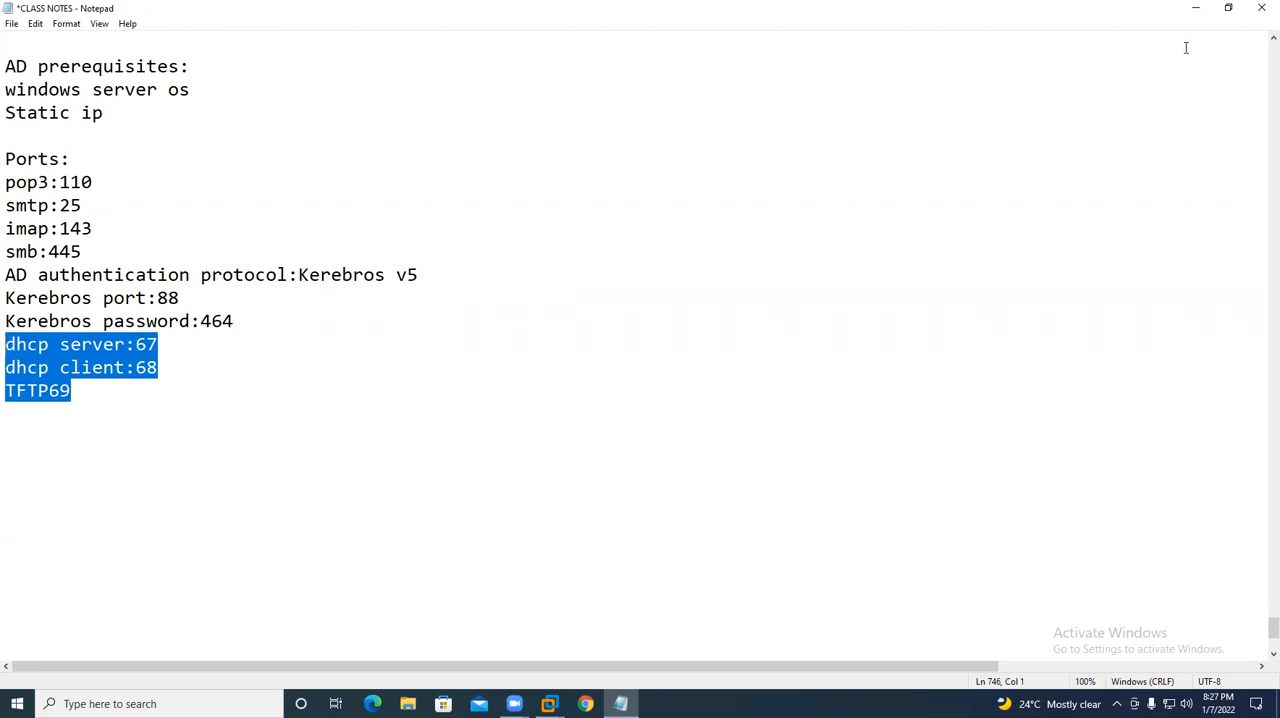
- Minimize the notes, return to the USDC virtual machine in VMware Workstation and power it off
{"action": "left_click", "coordinate": [1195, 8]}
{"action": "mouse_move", "coordinate": [552, 703]}
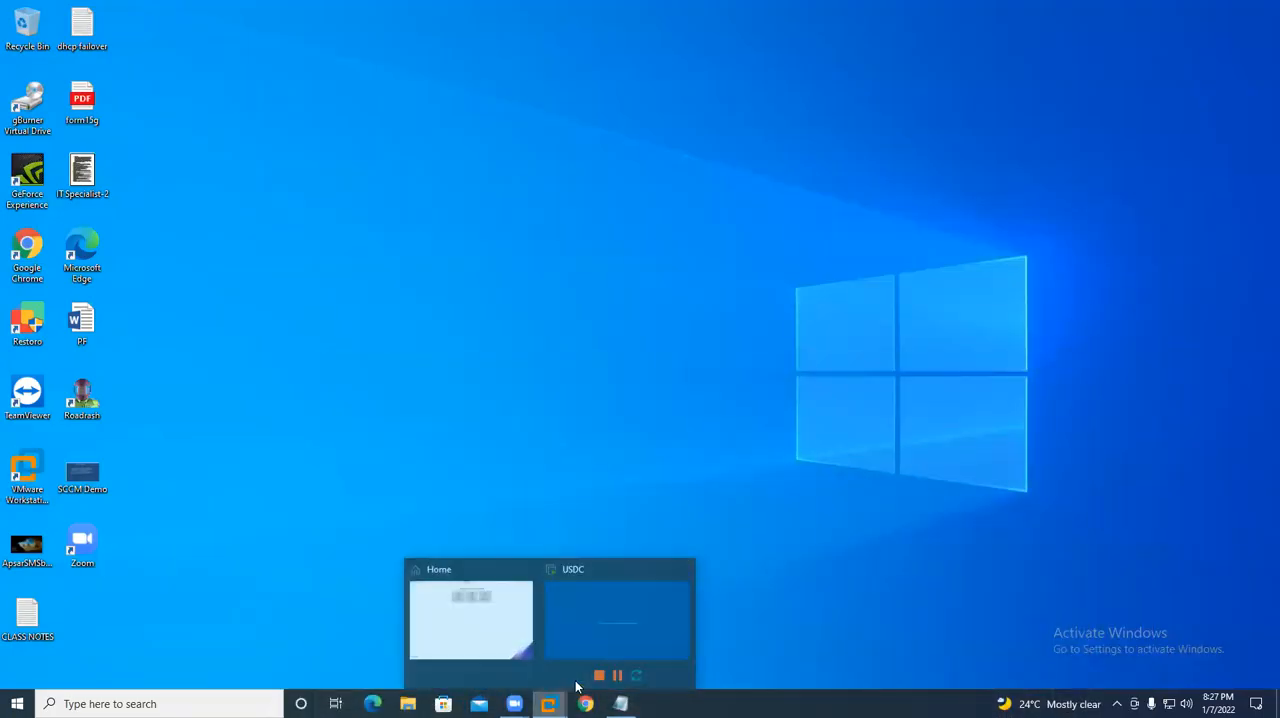
{"action": "left_click", "coordinate": [644, 615]}
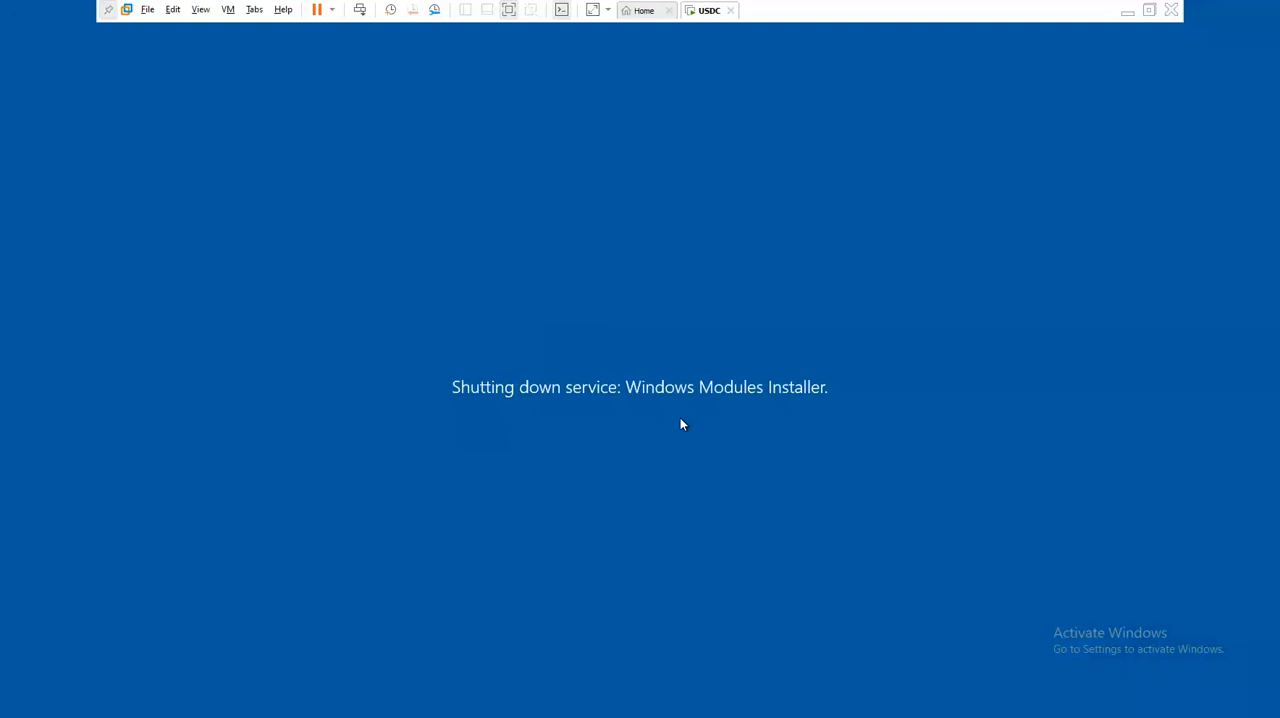
{"action": "left_click", "coordinate": [643, 10]}
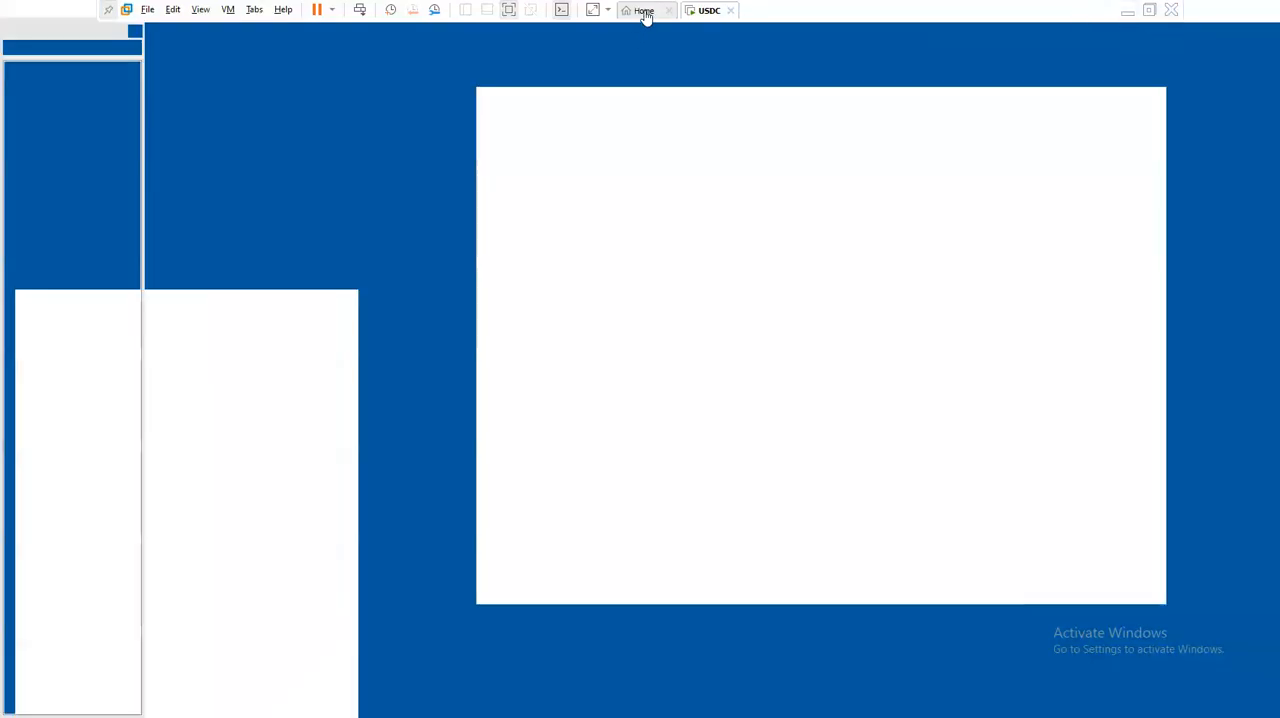
{"action": "left_click", "coordinate": [697, 10]}
{"action": "left_click", "coordinate": [753, 390]}
{"action": "left_click", "coordinate": [677, 12]}
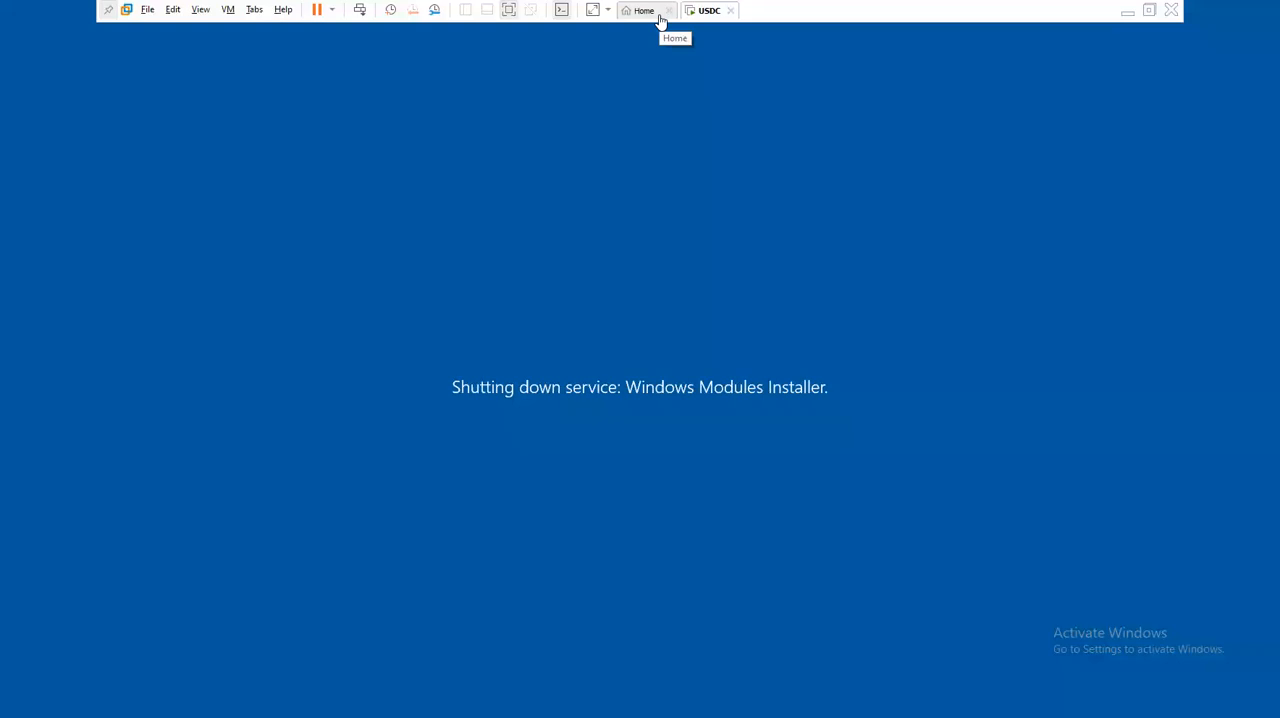
{"action": "right_click", "coordinate": [700, 18]}
{"action": "mouse_move", "coordinate": [808, 44]}
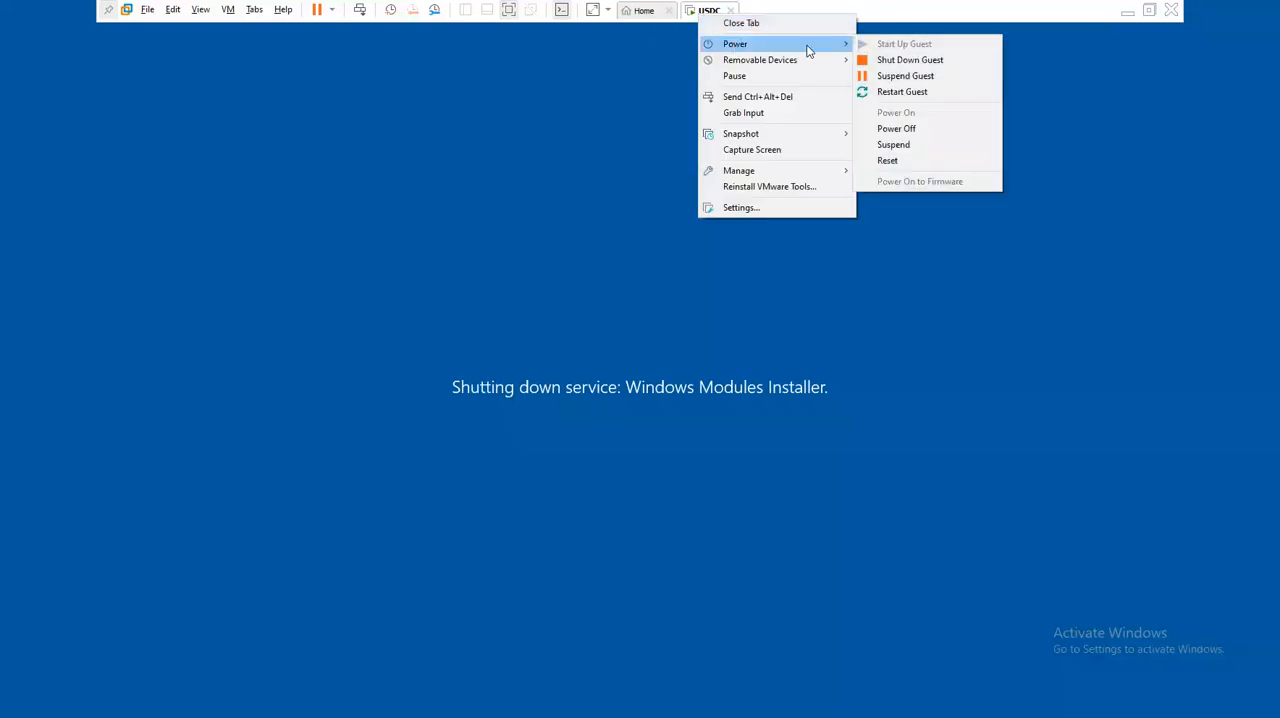
{"action": "left_click", "coordinate": [917, 131]}
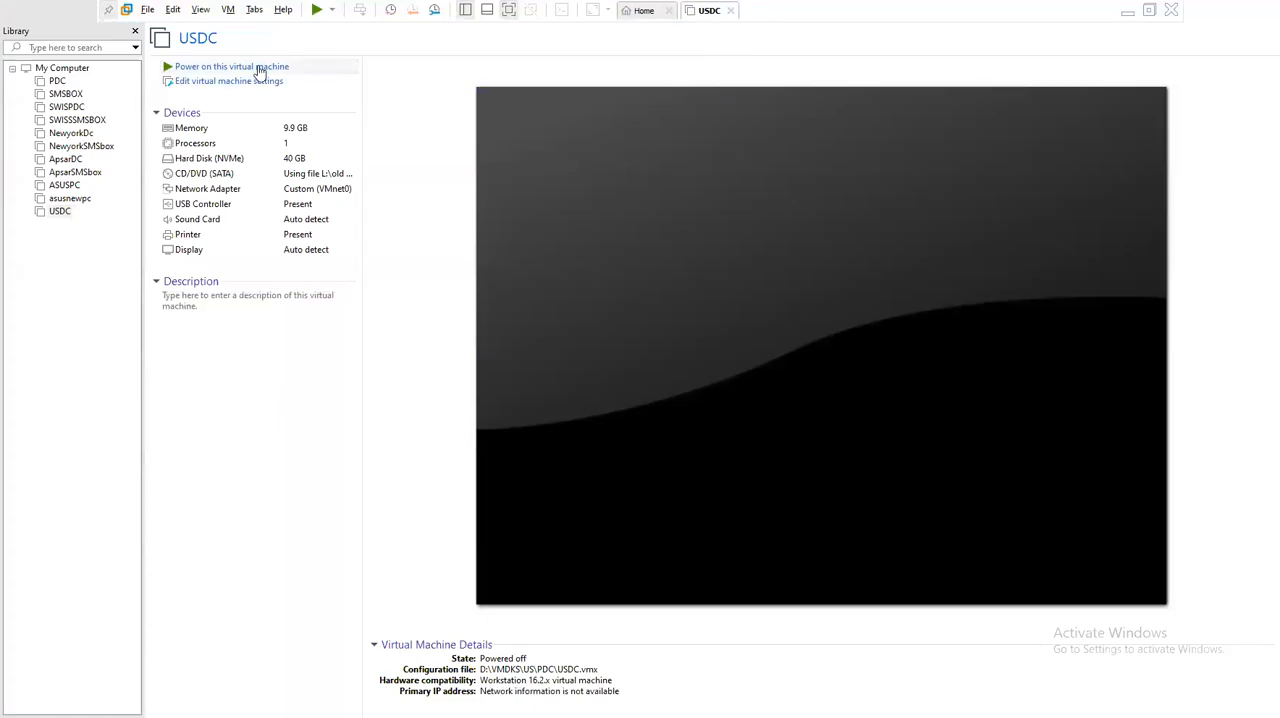
- Set the USDC virtual machine's memory to 17560 MB and power the machine on
{"action": "left_click", "coordinate": [251, 86]}
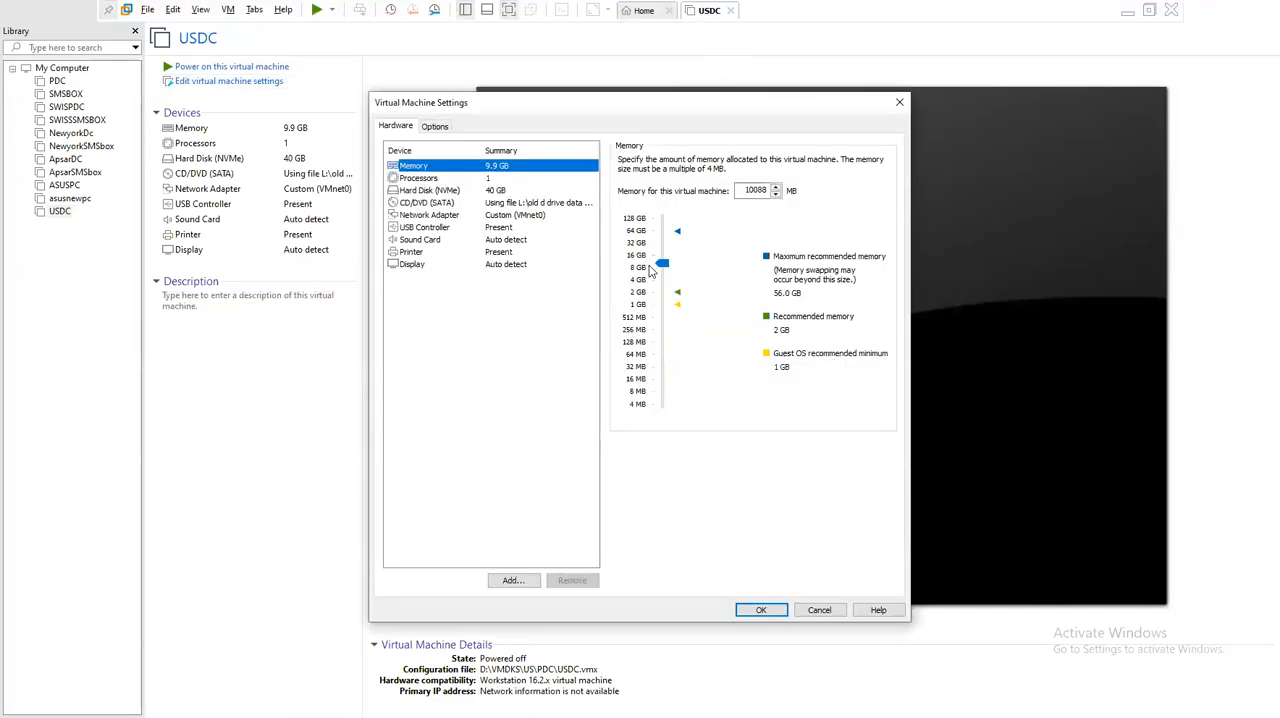
{"action": "left_click_drag", "start_coordinate": [662, 264], "coordinate": [665, 257]}
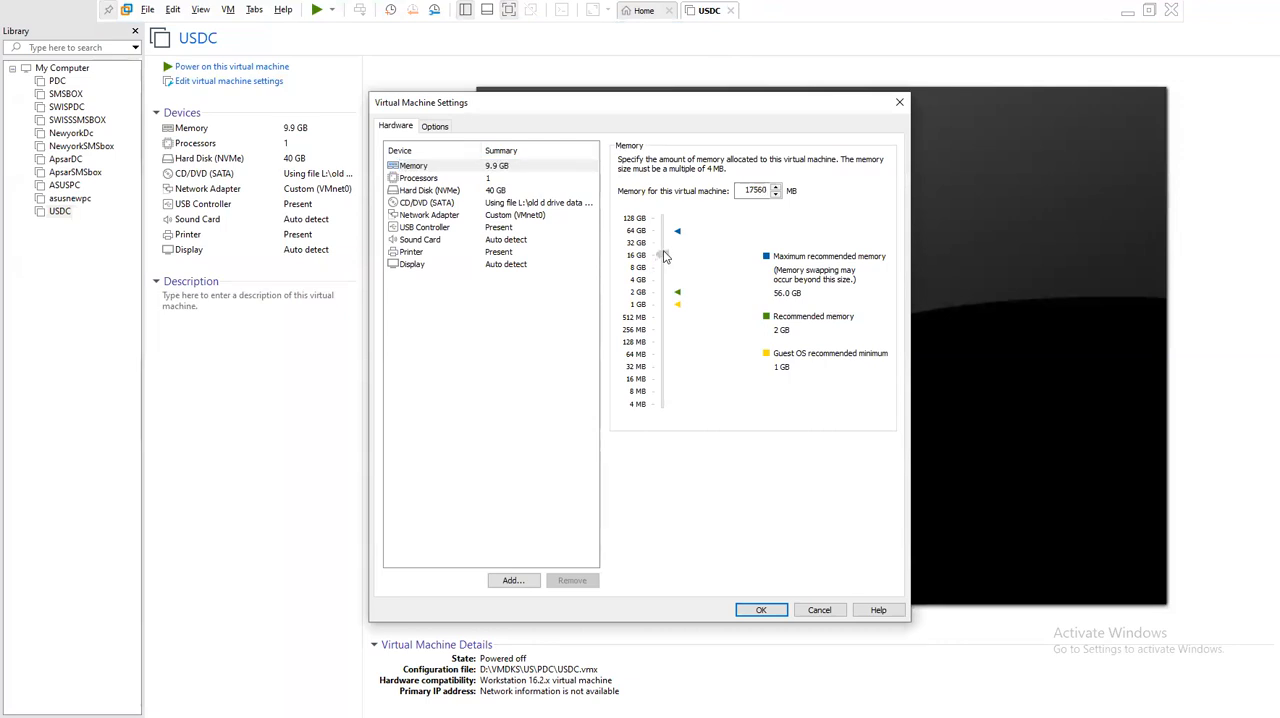
{"action": "left_click", "coordinate": [761, 610]}
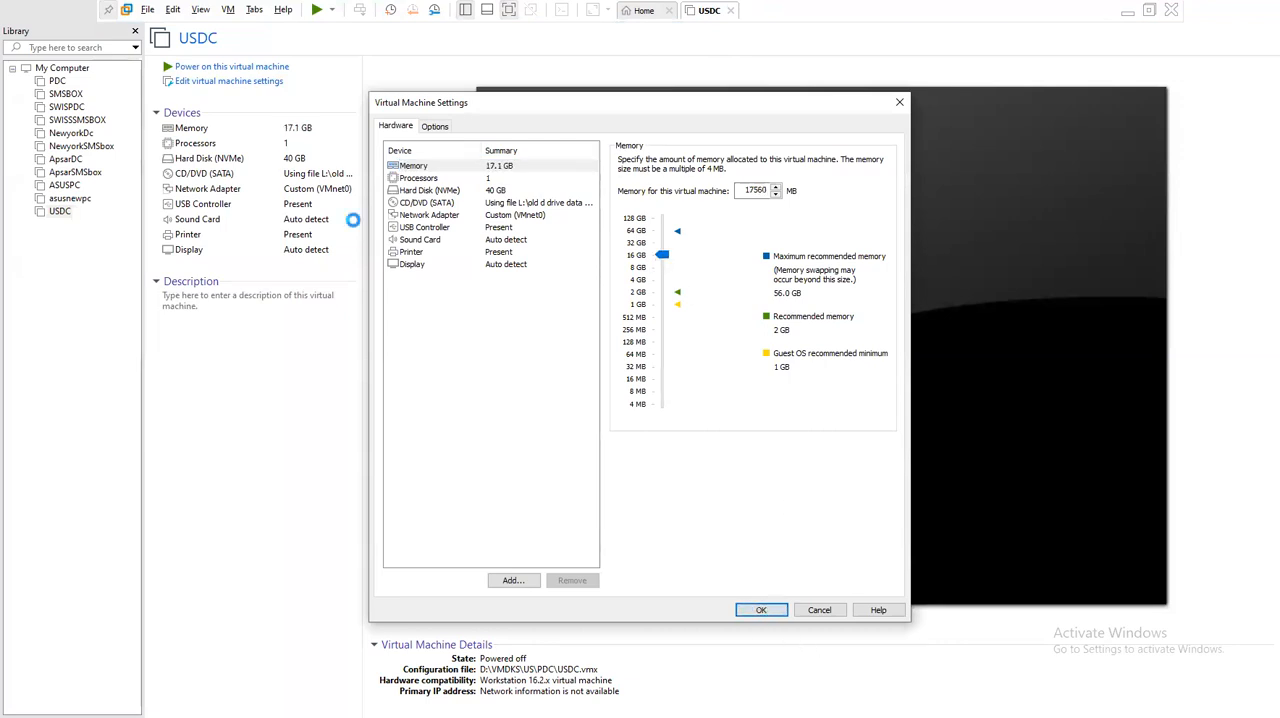
{"action": "left_click", "coordinate": [266, 66]}
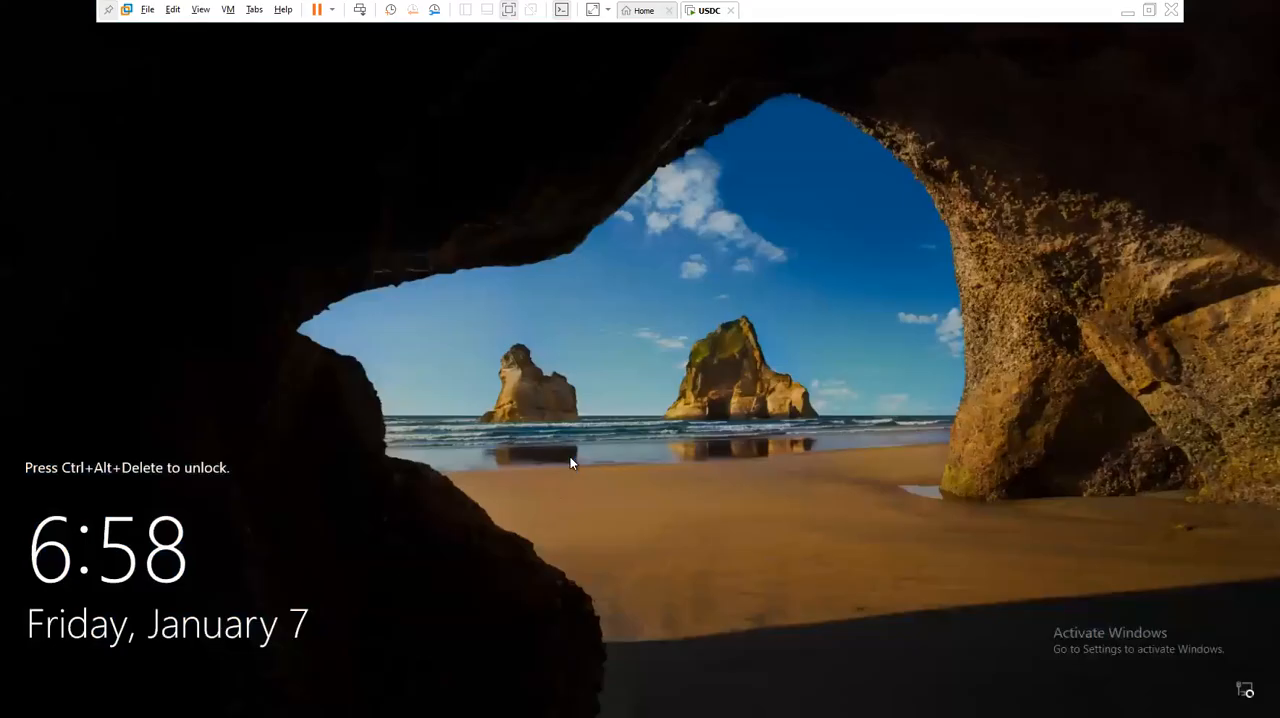
- Unlock USDC, sign in to the Administrator account with its password and refresh the guest desktop
{"action": "key", "text": "ctrl+alt+Insert"}
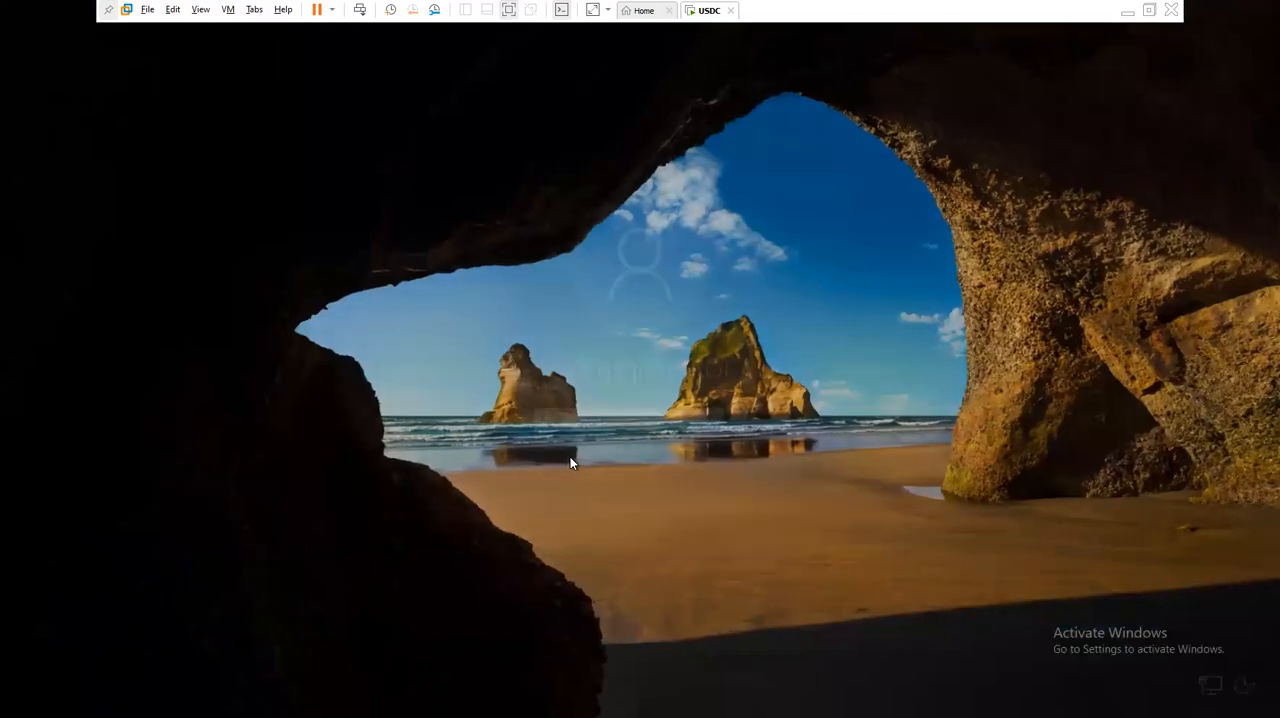
{"action": "type", "text": "****"}
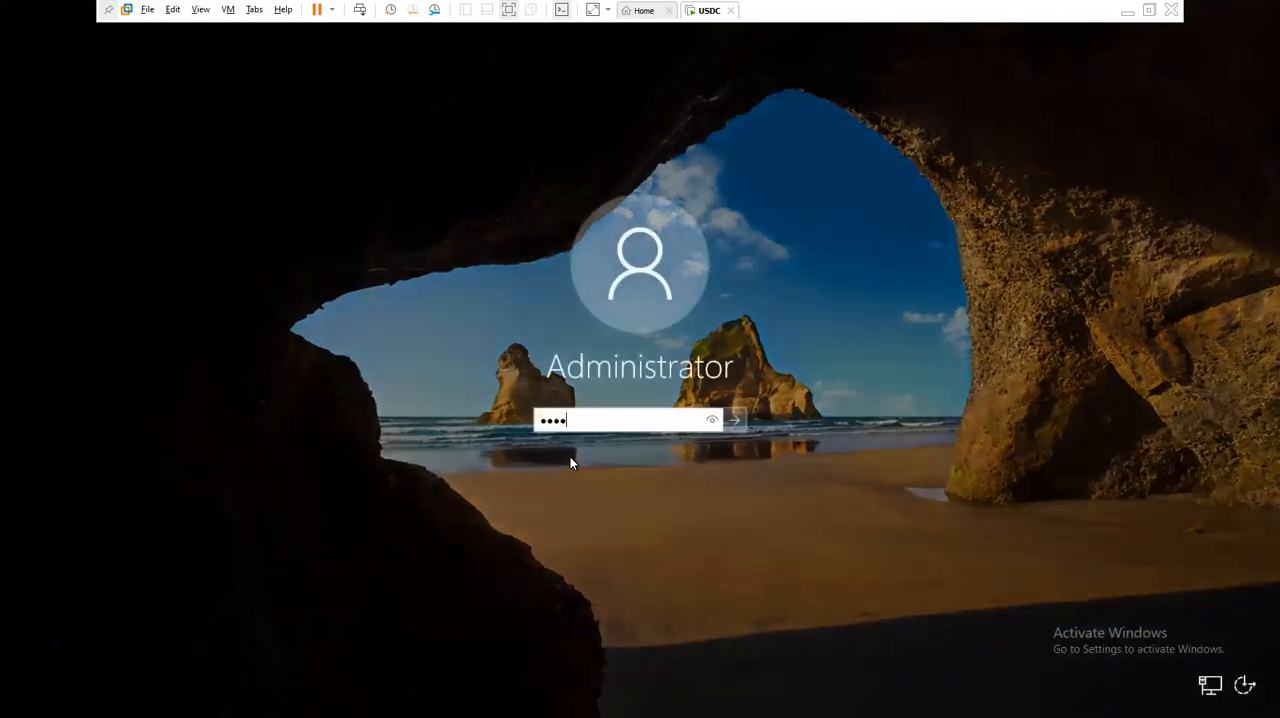
{"action": "type", "text": "*****"}
{"action": "key", "text": "Return"}
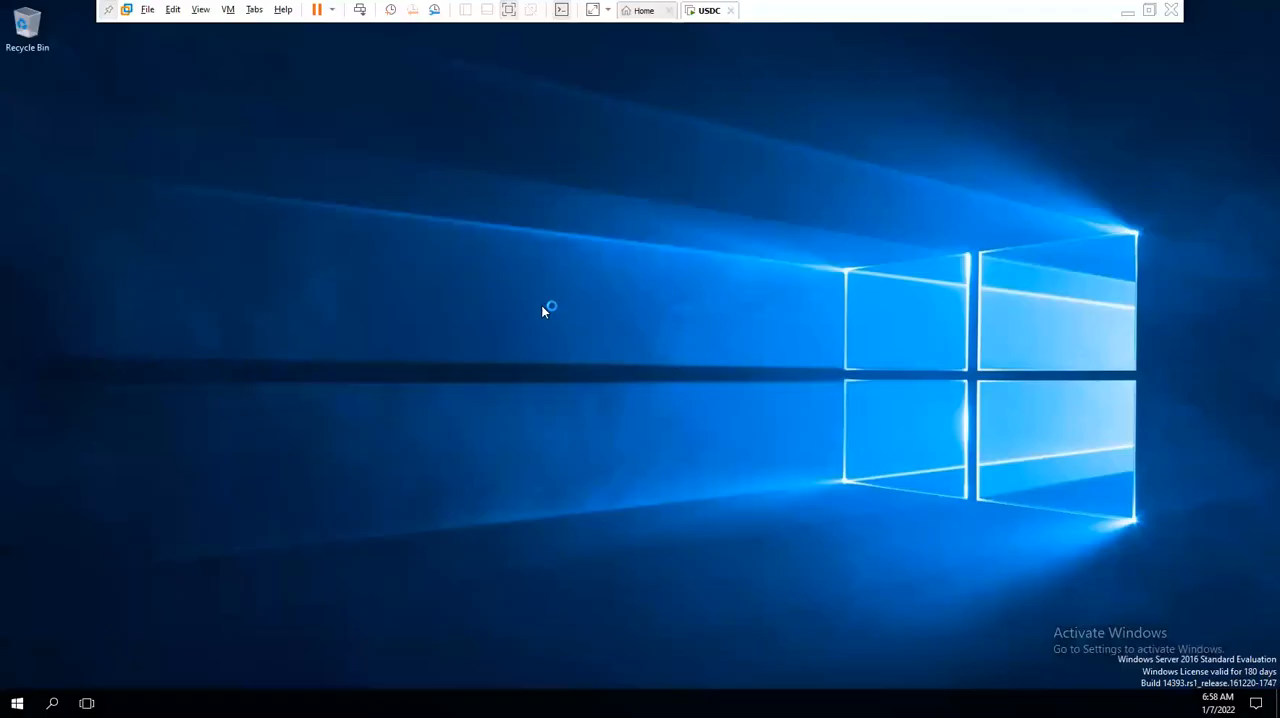
{"action": "right_click", "coordinate": [541, 305]}
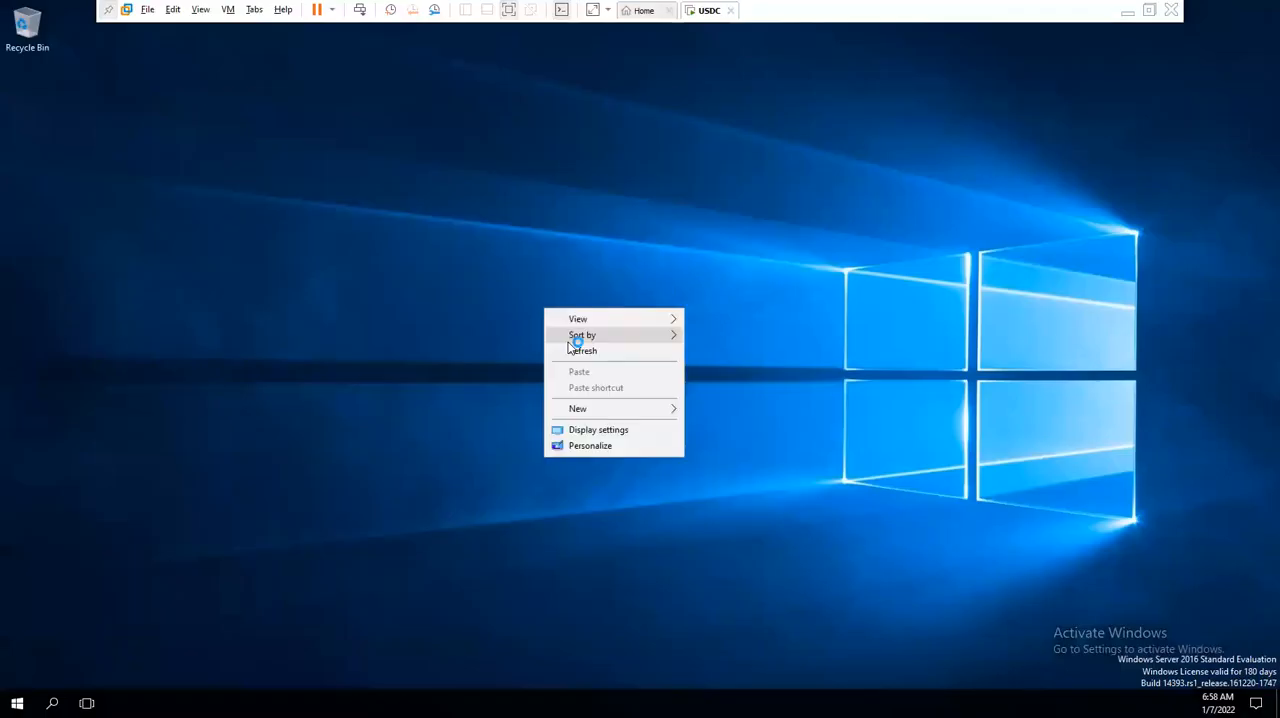
{"action": "right_click", "coordinate": [494, 282]}
{"action": "left_click", "coordinate": [528, 328]}
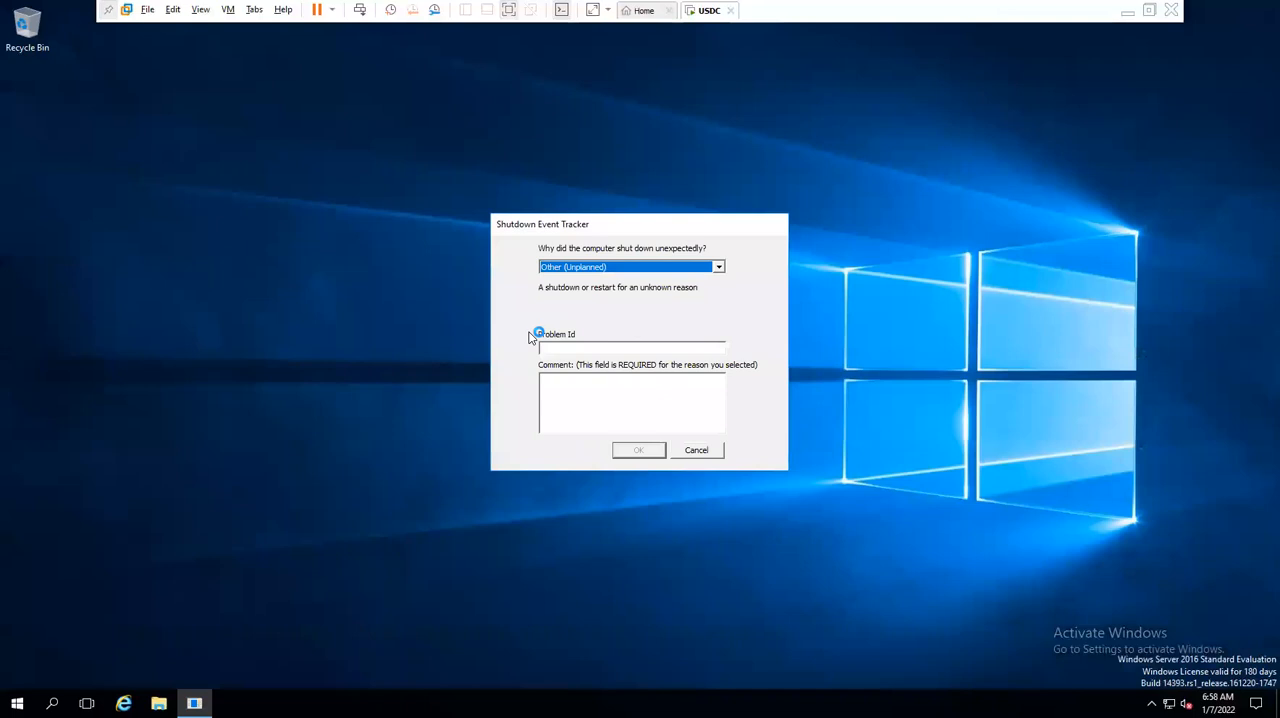
- Open a command prompt, run whoami and examine the computer name and account in its output
{"action": "key", "text": "super+r"}
{"action": "type", "text": "cmd"}
{"action": "key", "text": "Return"}
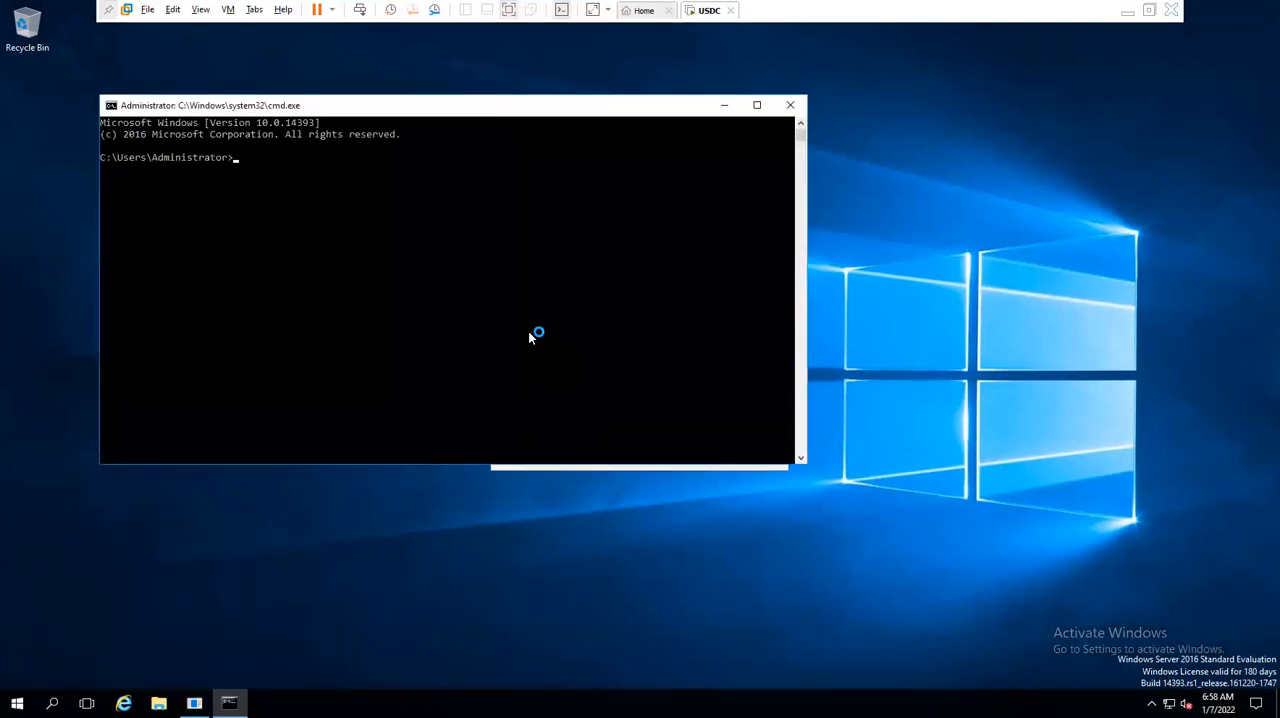
{"action": "type", "text": "whoami"}
{"action": "key", "text": "Return"}
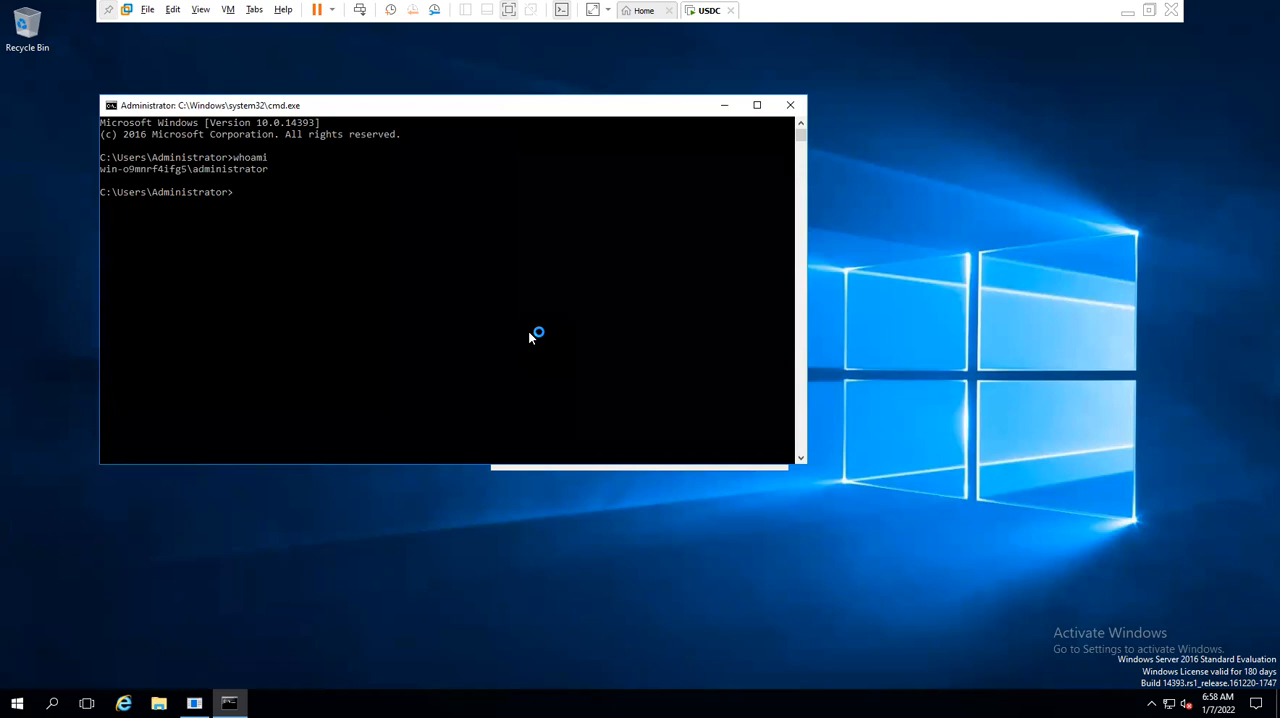
{"action": "left_click_drag", "start_coordinate": [103, 170], "coordinate": [183, 169]}
{"action": "left_click", "coordinate": [178, 192]}
{"action": "double_click", "coordinate": [202, 178]}
{"action": "left_click", "coordinate": [321, 158]}
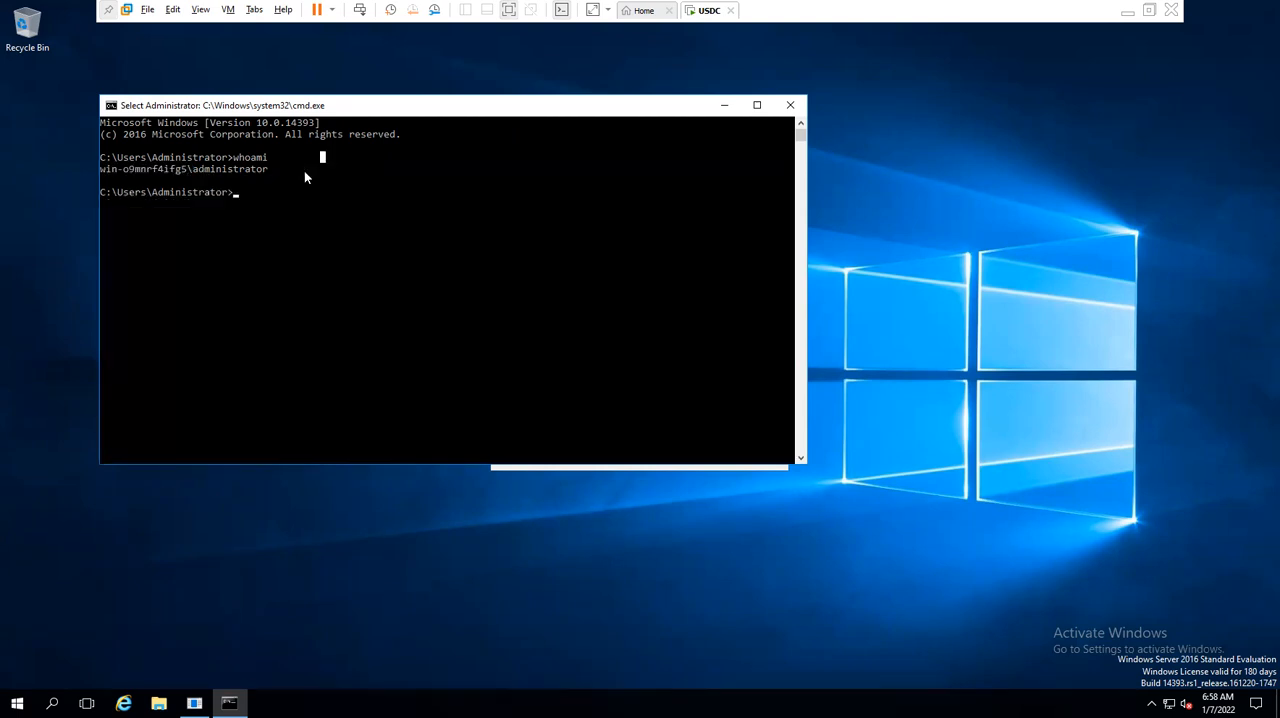
{"action": "left_click", "coordinate": [513, 230]}
- Launch Control Panel with the control command, switch it to small icons and open the System page
{"action": "type", "text": "control"}
{"action": "key", "text": "Return"}
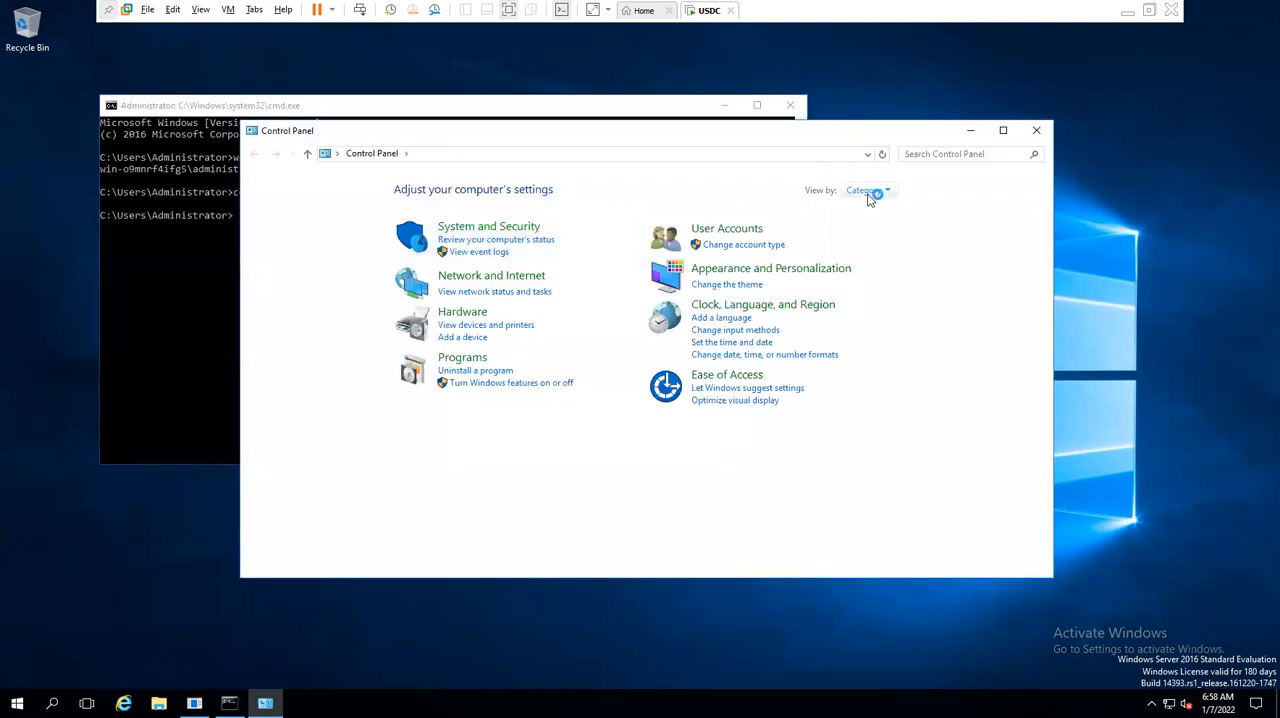
{"action": "left_click", "coordinate": [878, 190]}
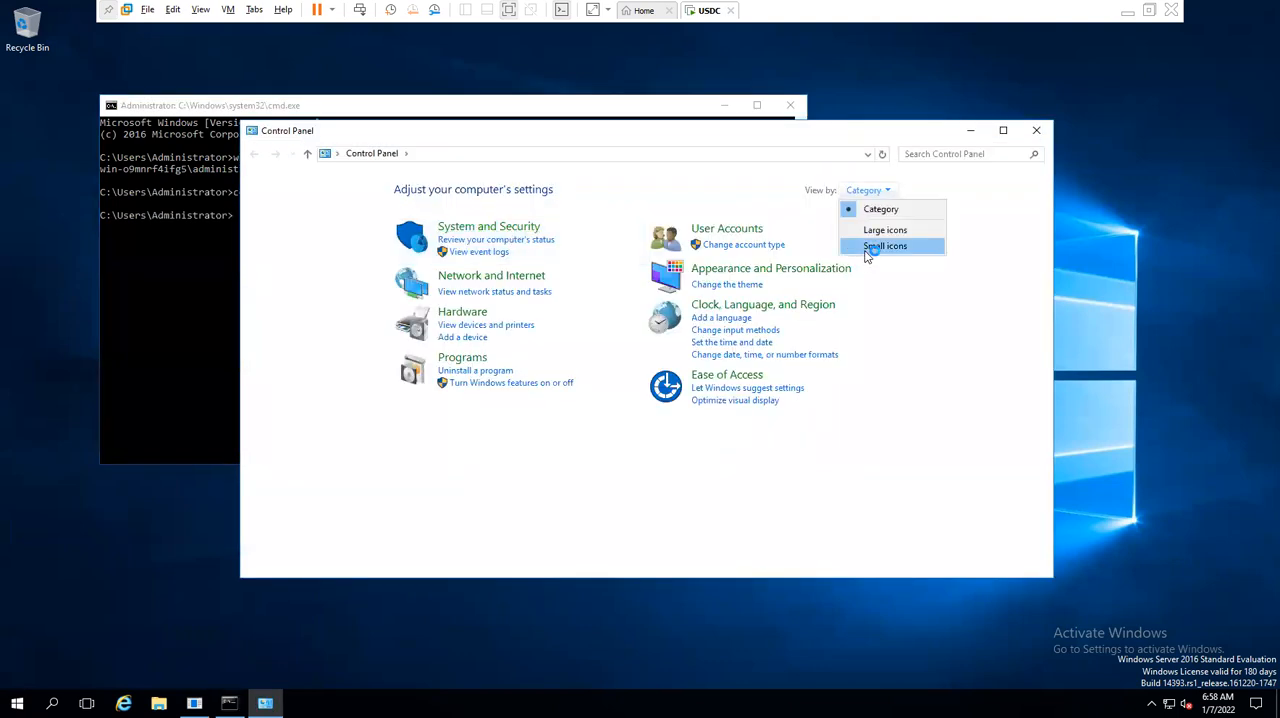
{"action": "left_click", "coordinate": [867, 248]}
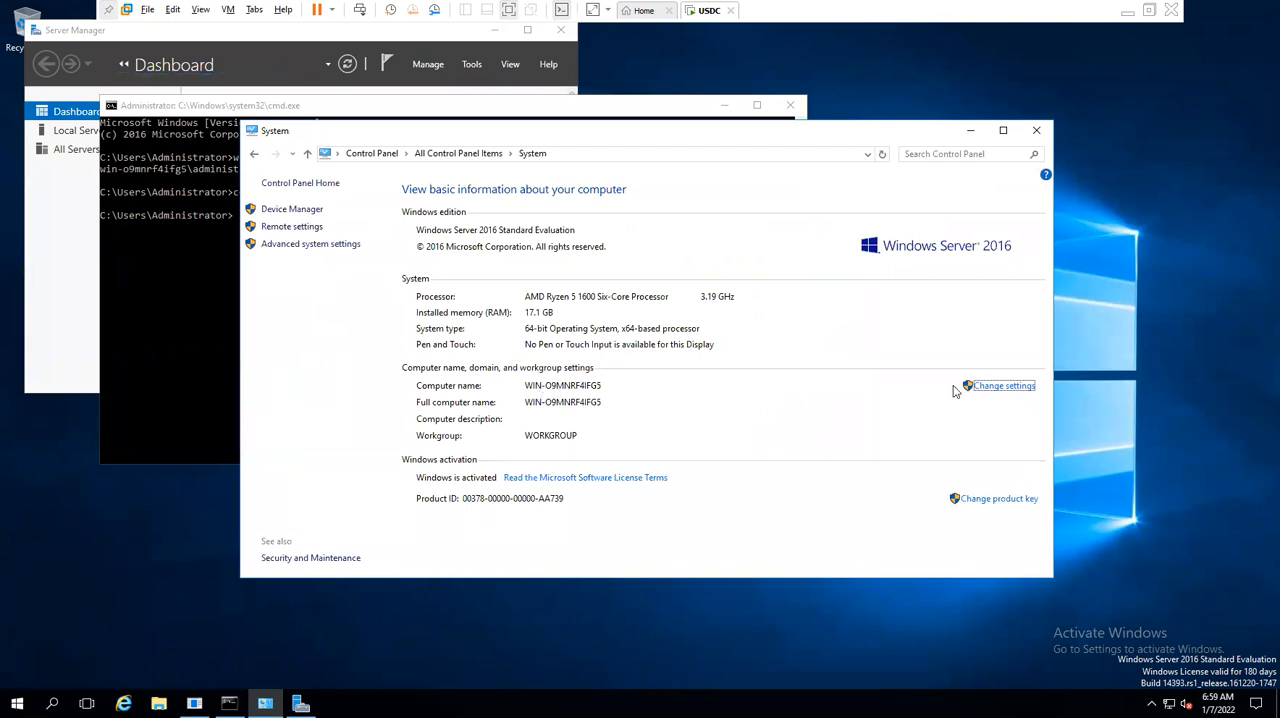
- Change the computer name to PDC in the system settings and restart the server to apply it
{"action": "left_click", "coordinate": [990, 386]}
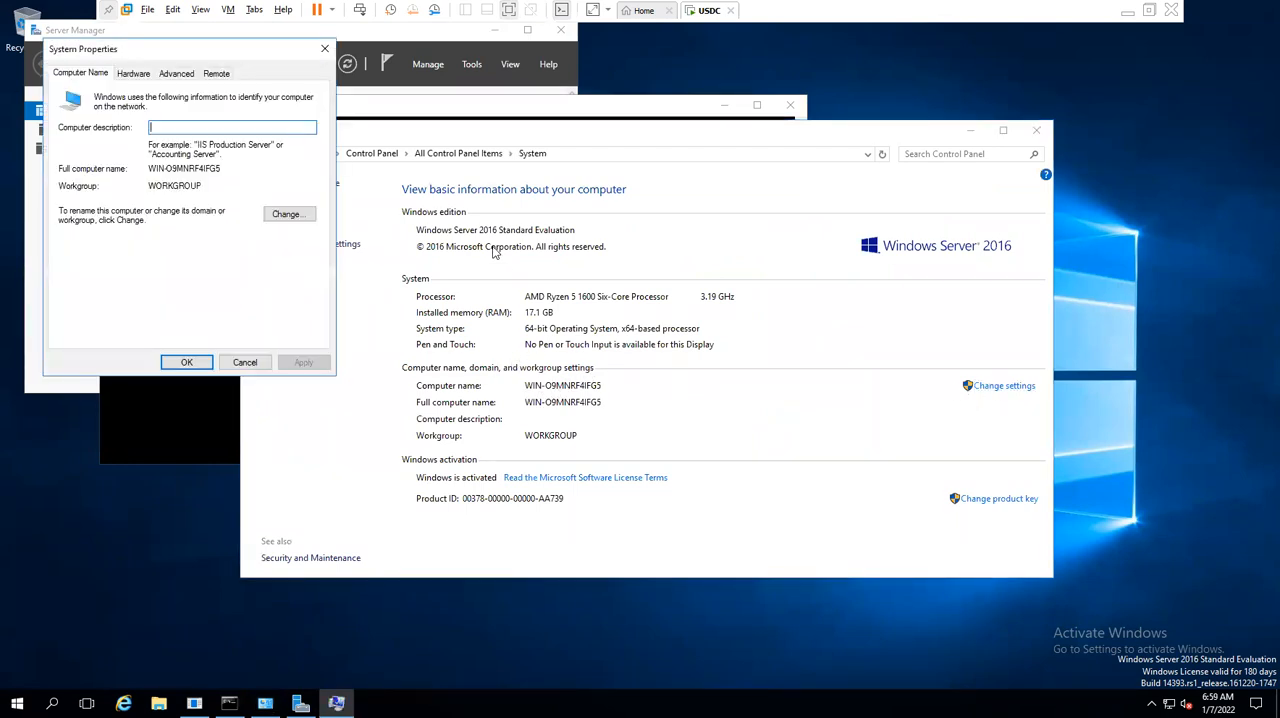
{"action": "left_click", "coordinate": [287, 213]}
{"action": "type", "text": "PDC"}
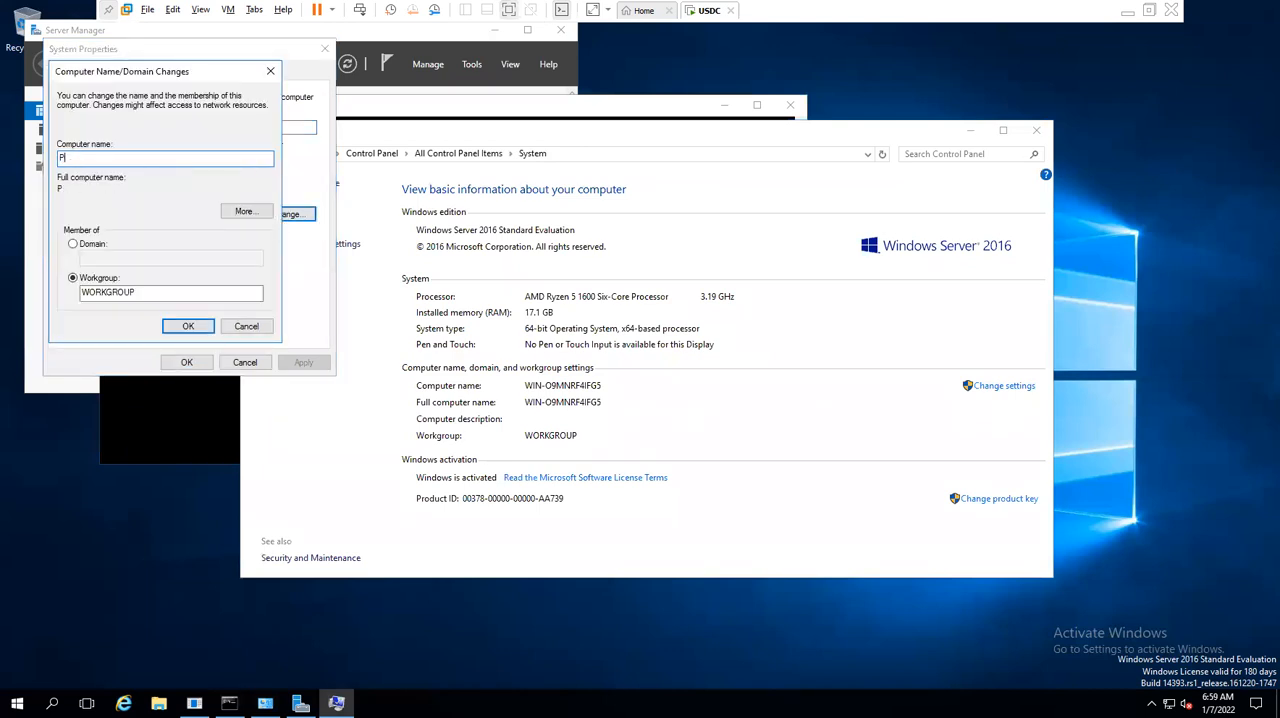
{"action": "key", "text": "Return"}
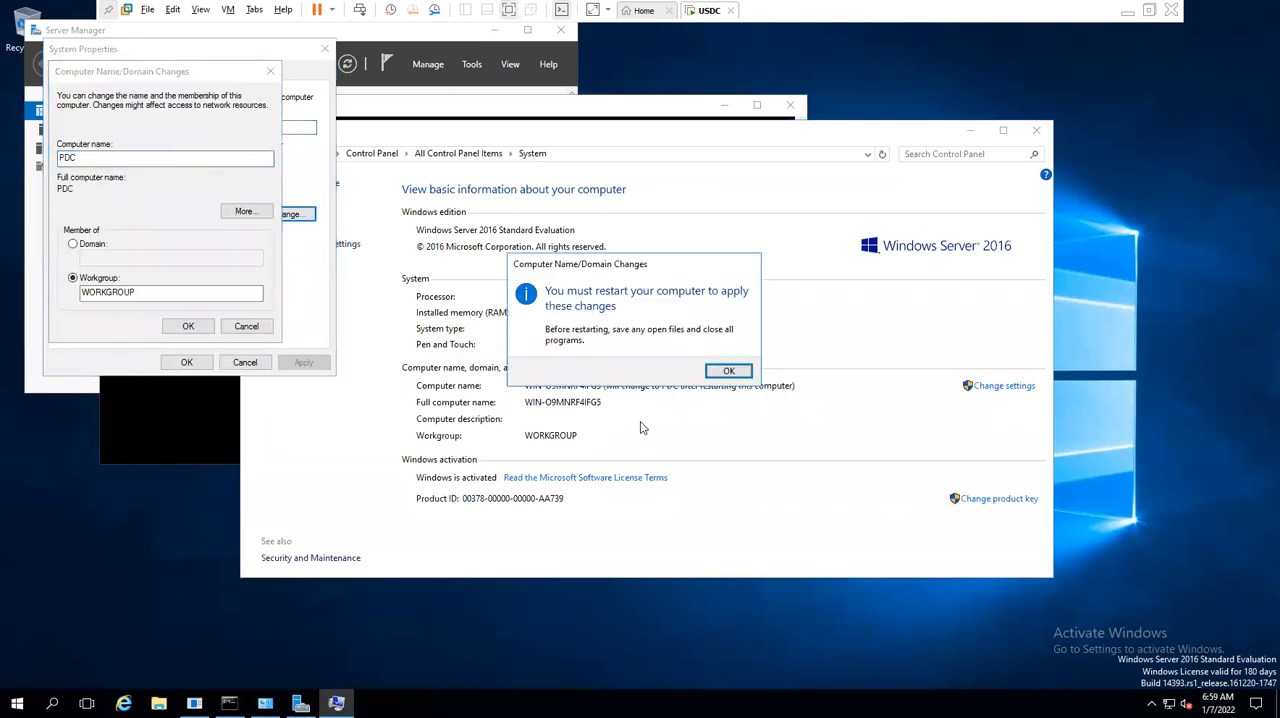
{"action": "left_click", "coordinate": [729, 371]}
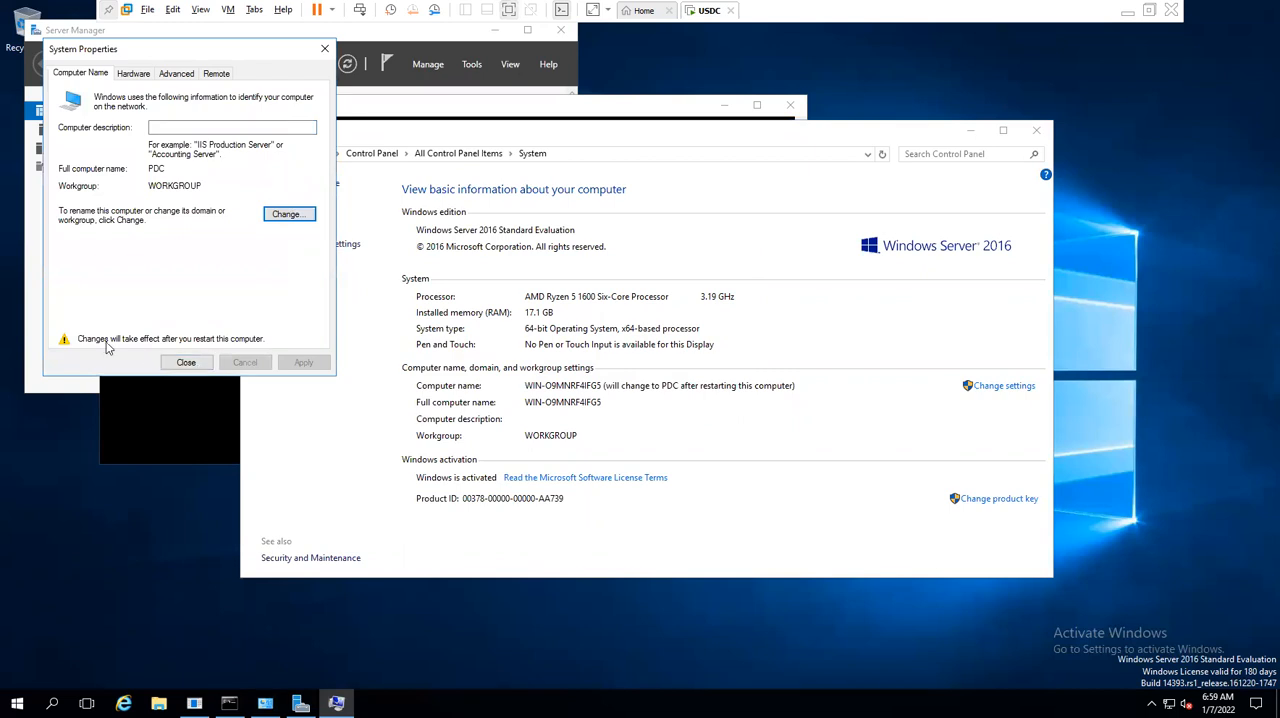
{"action": "left_click", "coordinate": [185, 361]}
{"action": "left_click", "coordinate": [556, 367]}
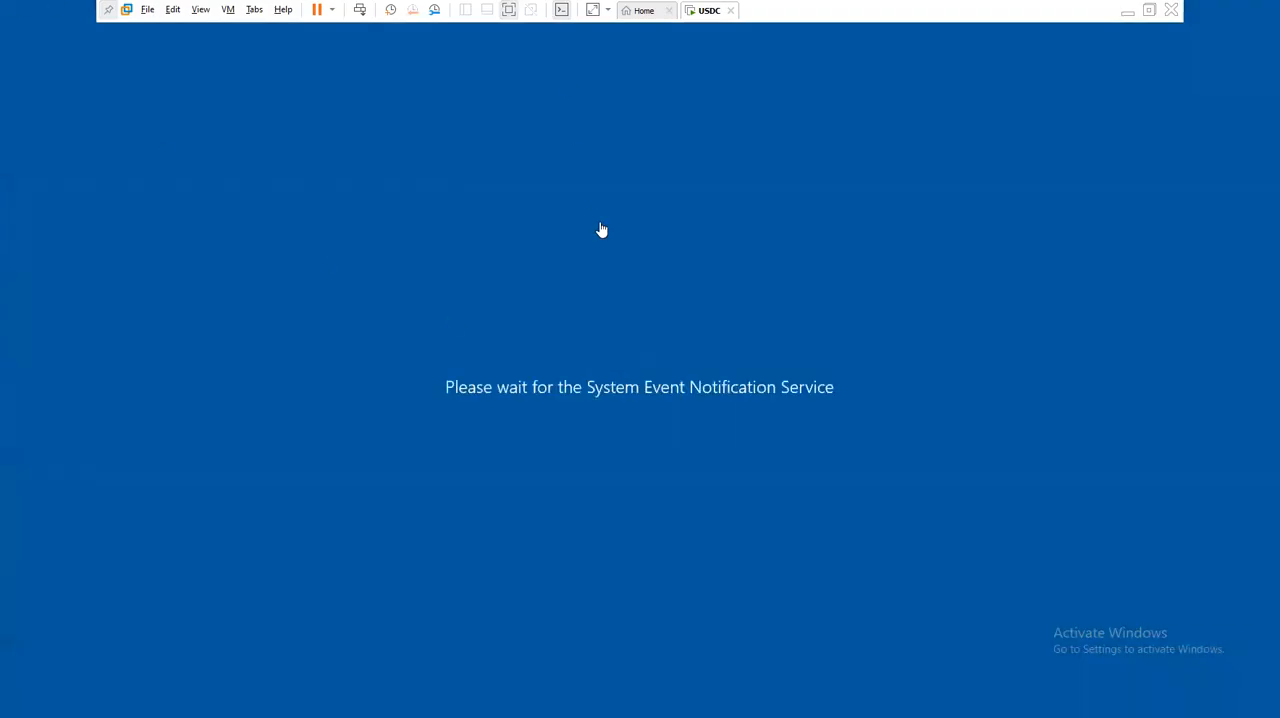
- Switch to the CLASS NOTES file in Notepad and add the port lines sql:1433 and telnet:23 below TFTP69
{"action": "left_click", "coordinate": [1128, 15]}
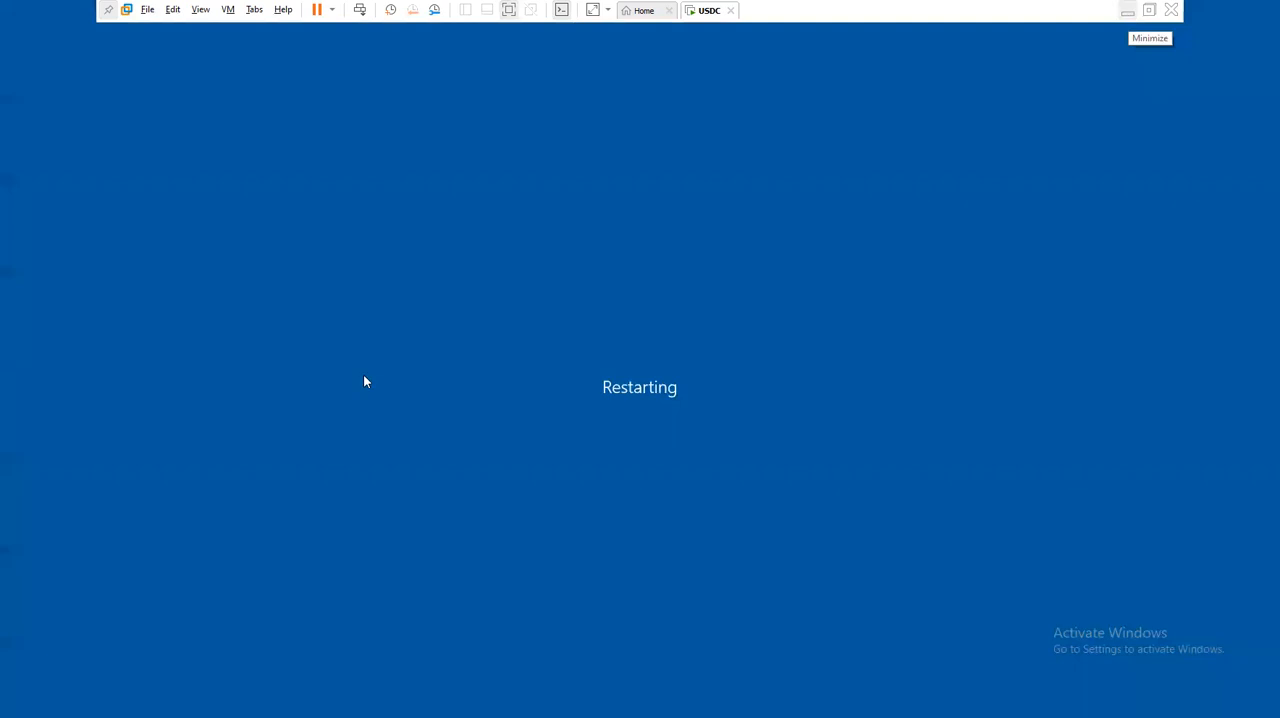
{"action": "left_click", "coordinate": [620, 703]}
{"action": "left_click", "coordinate": [111, 408]}
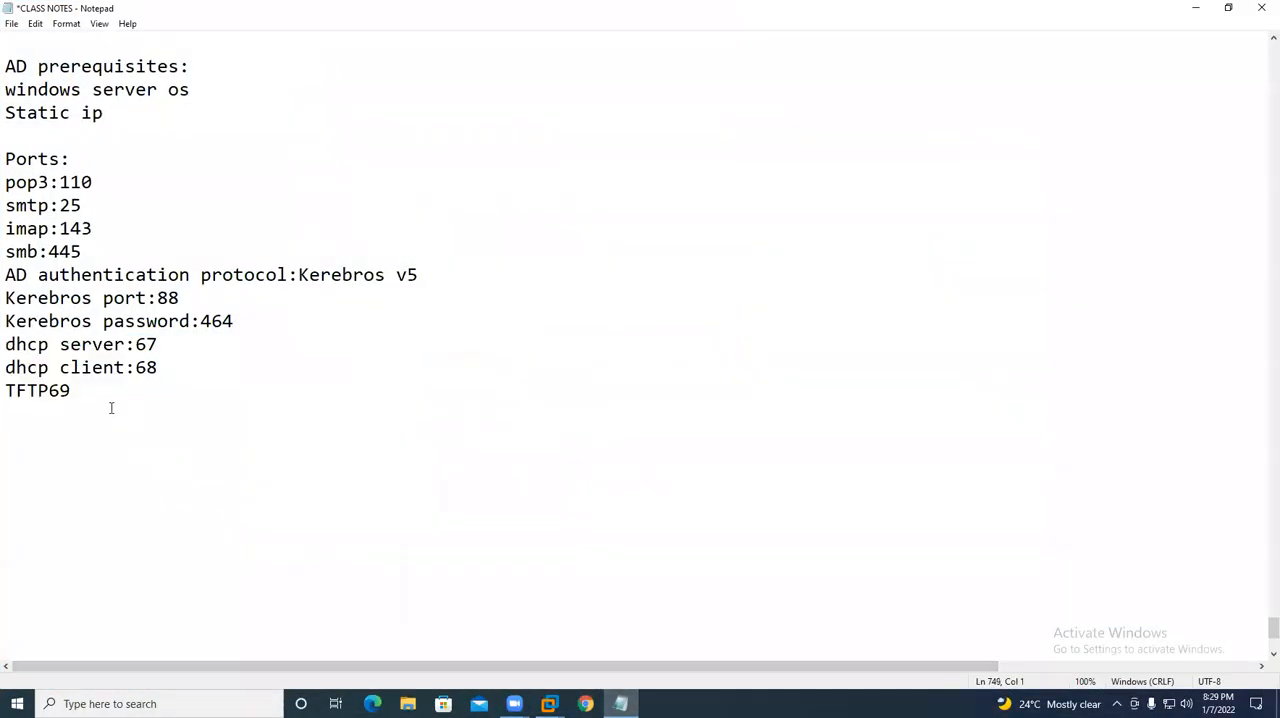
{"action": "type", "text": "sql:"}
{"action": "type", "text": "1433"}
{"action": "key", "text": "Return"}
{"action": "type", "text": "telnet"}
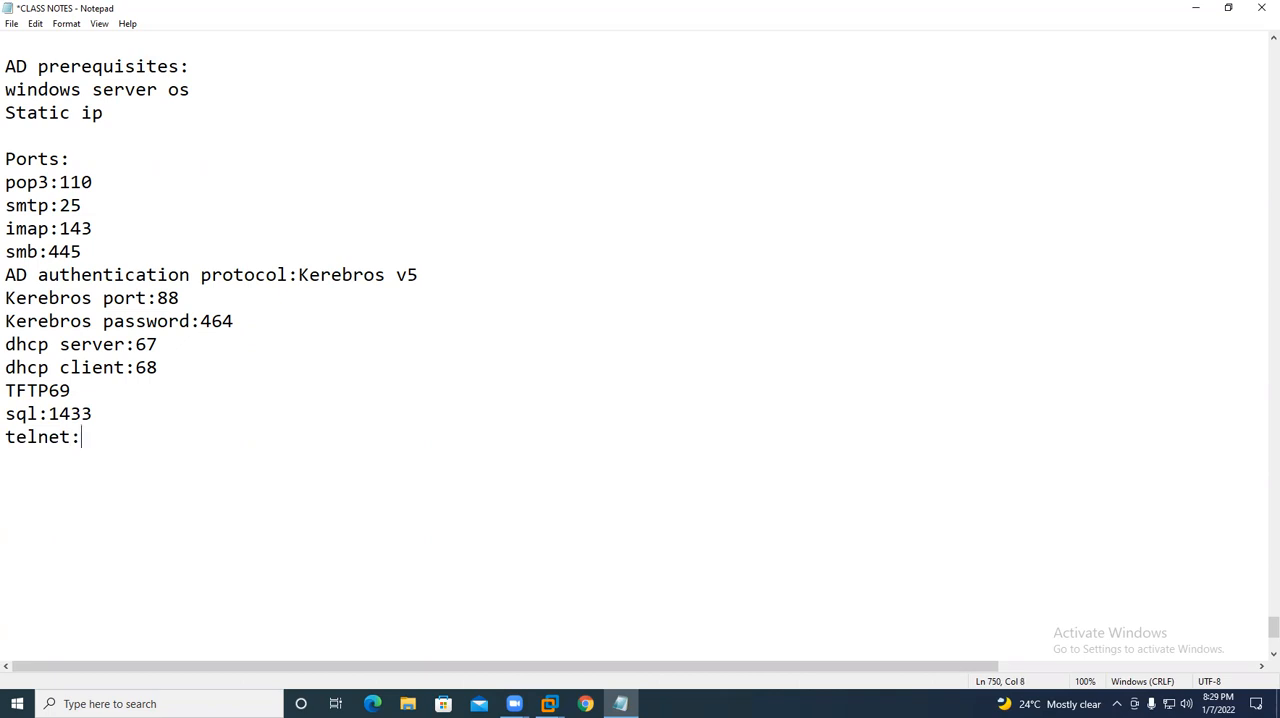
{"action": "type", "text": ":223"}
{"action": "key", "text": "Return"}
{"action": "key", "text": "BackSpace"}
{"action": "key", "text": "BackSpace"}
{"action": "type", "text": "3 "}
{"action": "type", "text": "ftp"}
{"action": "type", "text": ":"}
{"action": "type", "text": "21 "}
{"action": "type", "text": "ssh:"}
{"action": "type", "text": "22"}
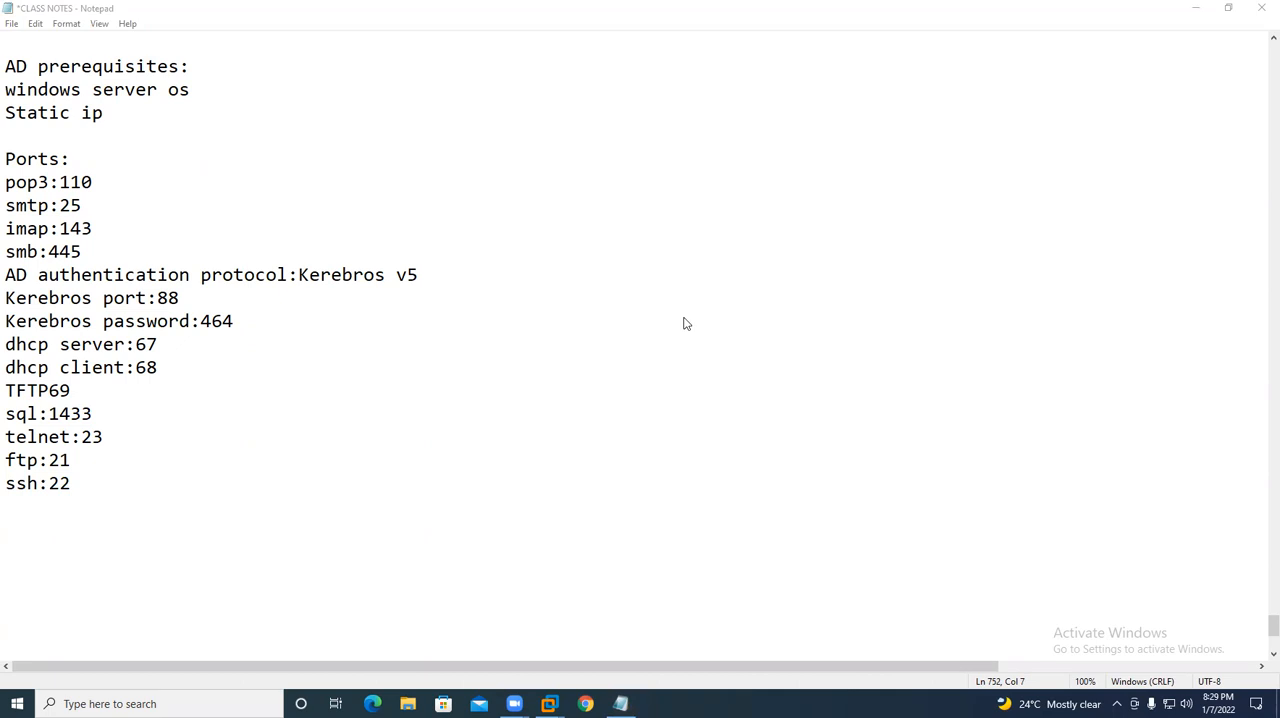
- Add the lines ftp:21 and ssh:22 to the port list, start a new line and save the notes
{"action": "left_click", "coordinate": [98, 494]}
{"action": "key", "text": "Return"}
{"action": "key", "text": "ctrl+s"}
- Return to the USDC virtual machine, sign in with the account password and dismiss the Shutdown Event Tracker without giving a reason
{"action": "mouse_move", "coordinate": [549, 704]}
{"action": "left_click", "coordinate": [630, 630]}
{"action": "key", "text": "ctrl+alt+Insert"}
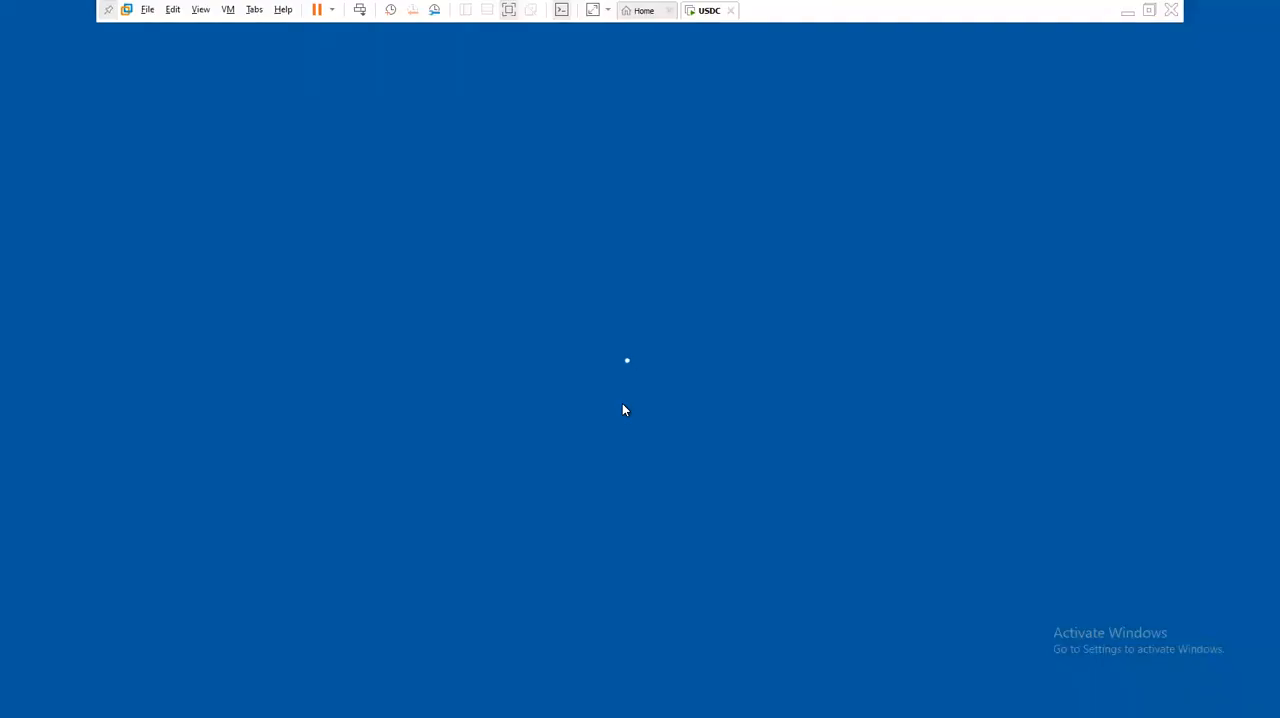
{"action": "type", "text": "•••••••"}
{"action": "key", "text": "Return"}
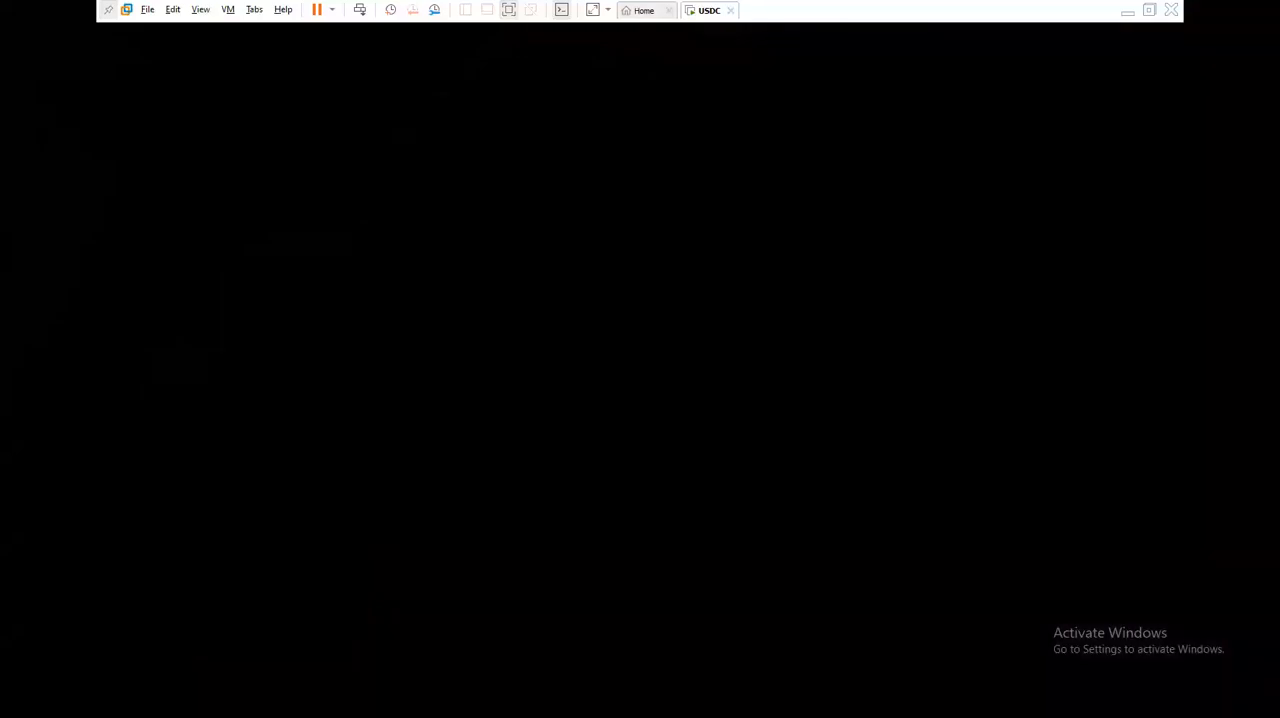
{"action": "right_click", "coordinate": [533, 291]}
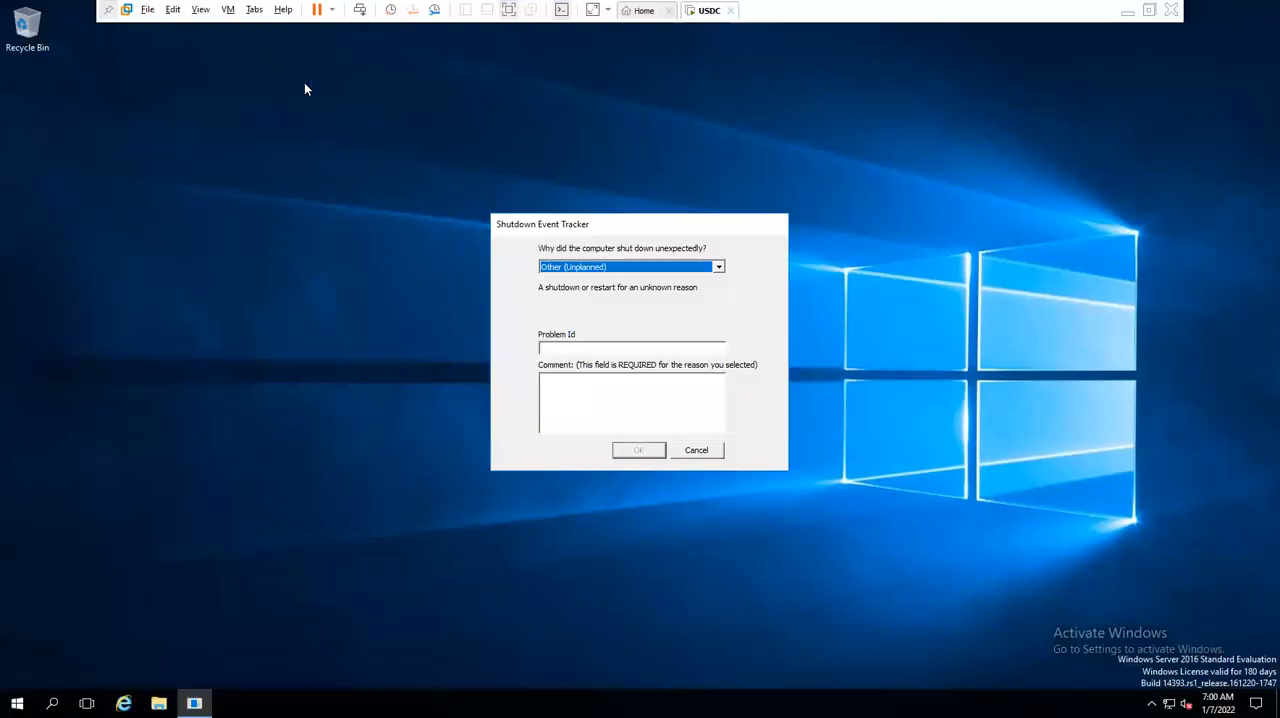
{"action": "left_click", "coordinate": [696, 450]}
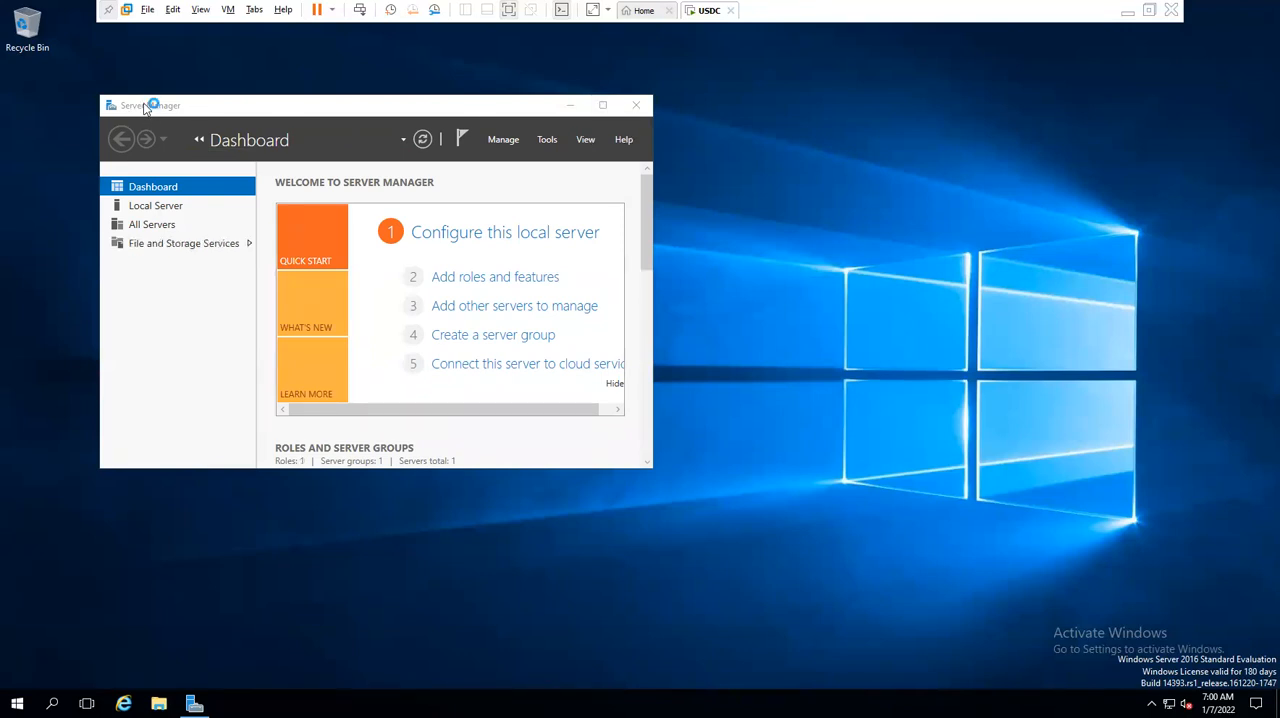
- Close Server Manager, refresh the desktop, then relaunch it with the servermanager command and maximize its window
{"action": "left_click", "coordinate": [149, 107]}
{"action": "left_click", "coordinate": [637, 105]}
{"action": "right_click", "coordinate": [409, 256]}
{"action": "left_click", "coordinate": [452, 307]}
{"action": "key", "text": "super+r"}
{"action": "type", "text": "servermanage"}
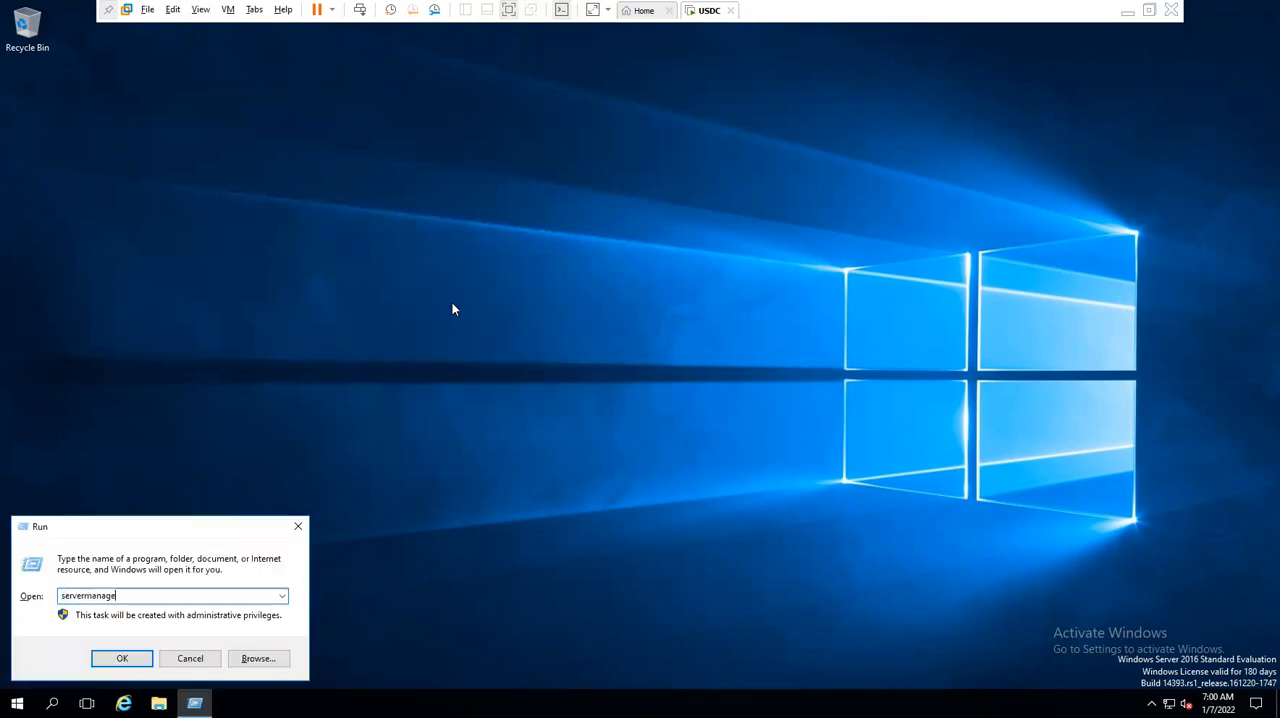
{"action": "key", "text": "Return"}
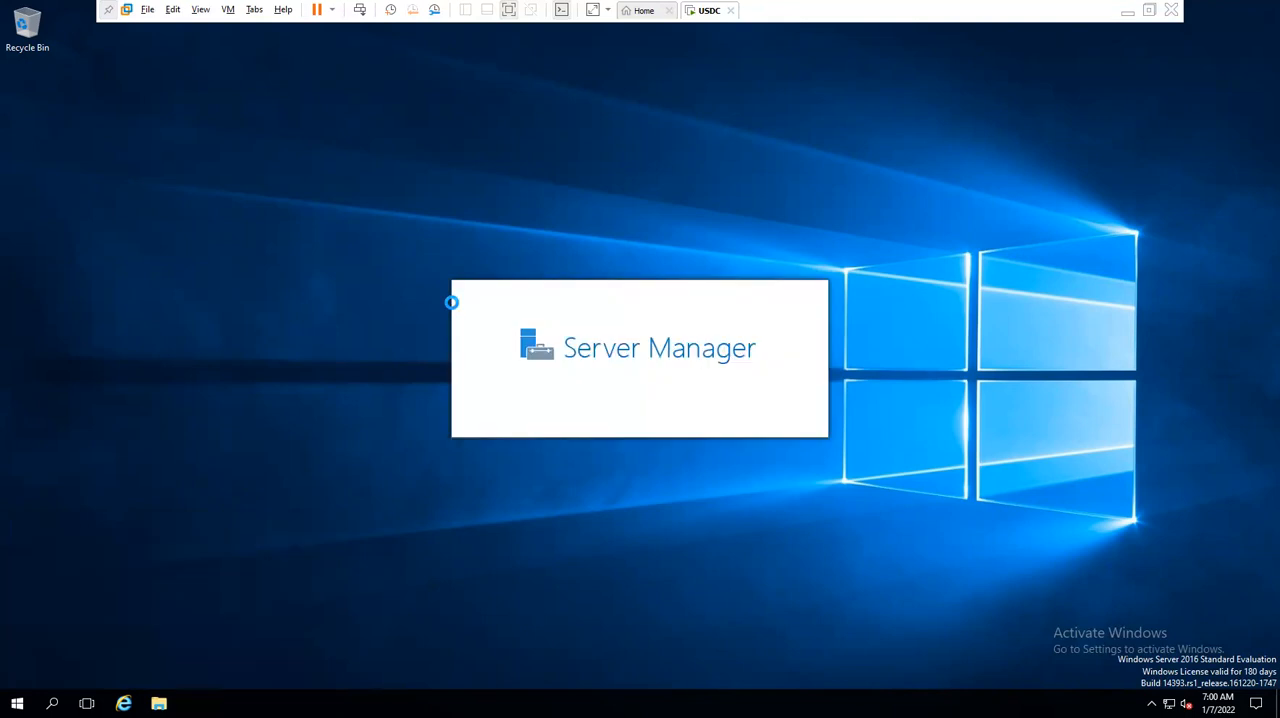
{"action": "left_click", "coordinate": [659, 161]}
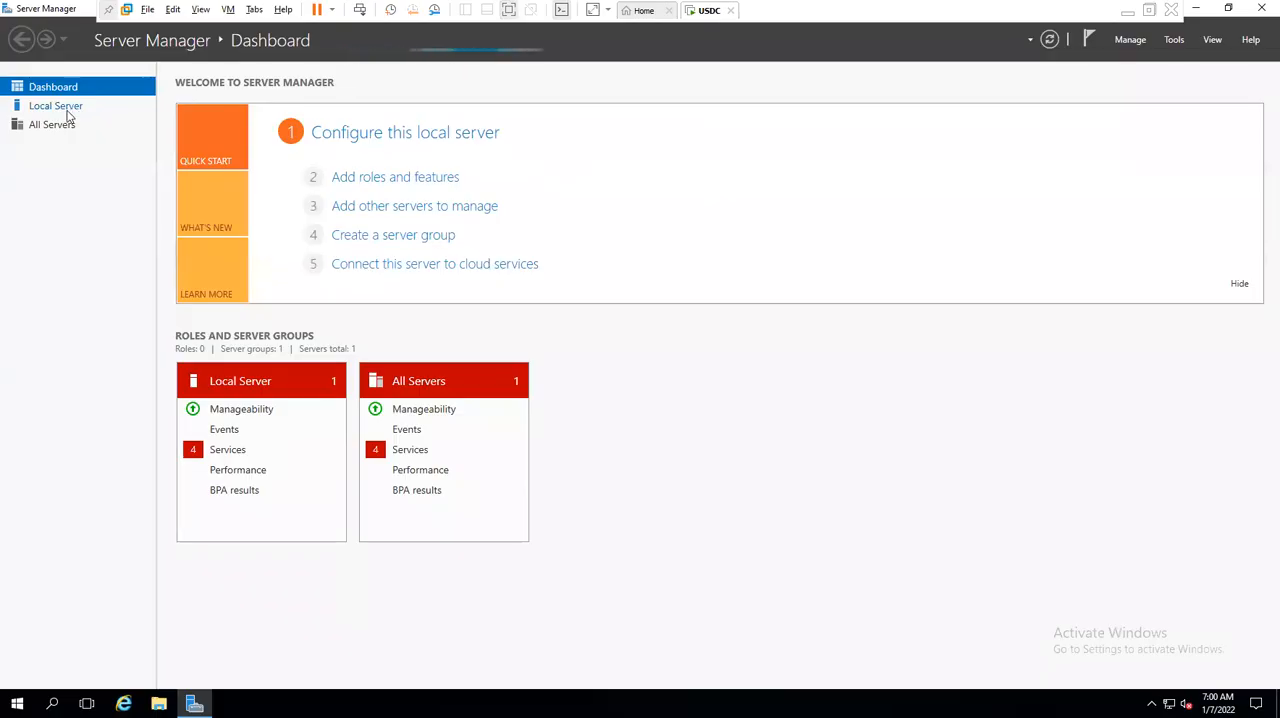
- Turn off IE Enhanced Security Configuration for administrators and users on the local server, then close Server Manager and refresh the desktop
{"action": "left_click", "coordinate": [63, 110]}
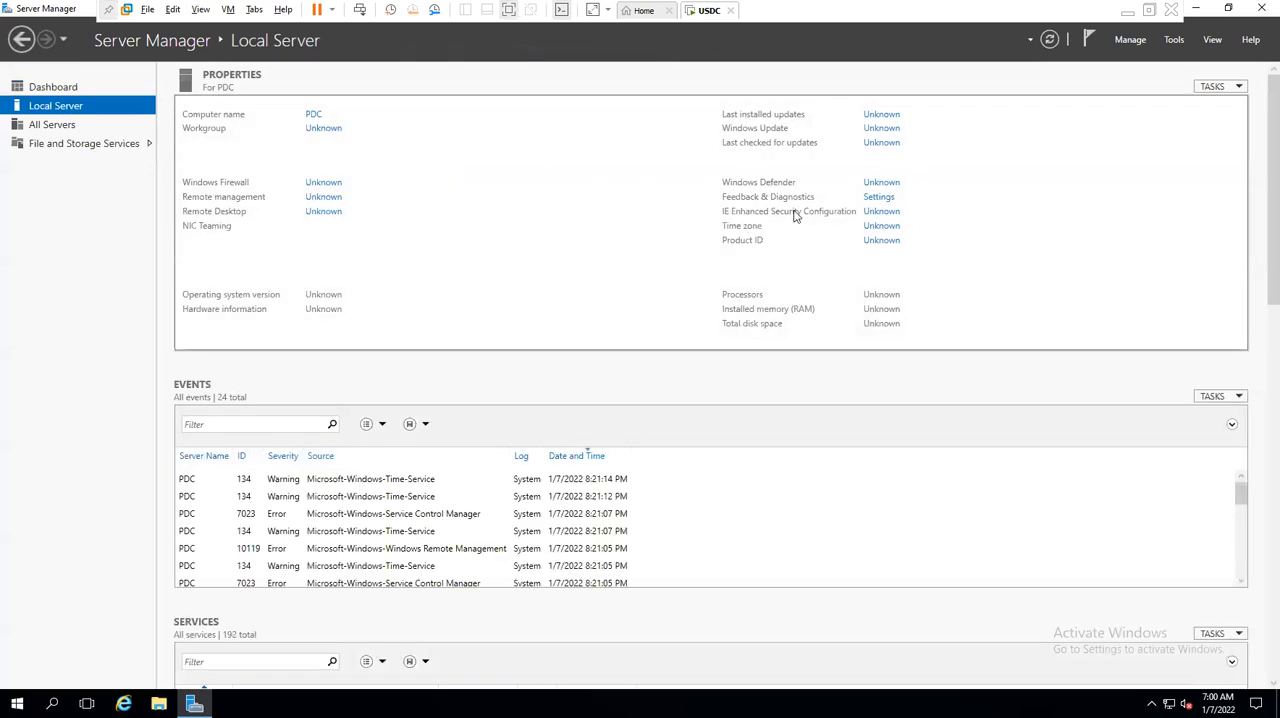
{"action": "left_click", "coordinate": [880, 213]}
{"action": "left_click", "coordinate": [547, 331]}
{"action": "left_click", "coordinate": [548, 417]}
{"action": "left_click", "coordinate": [695, 489]}
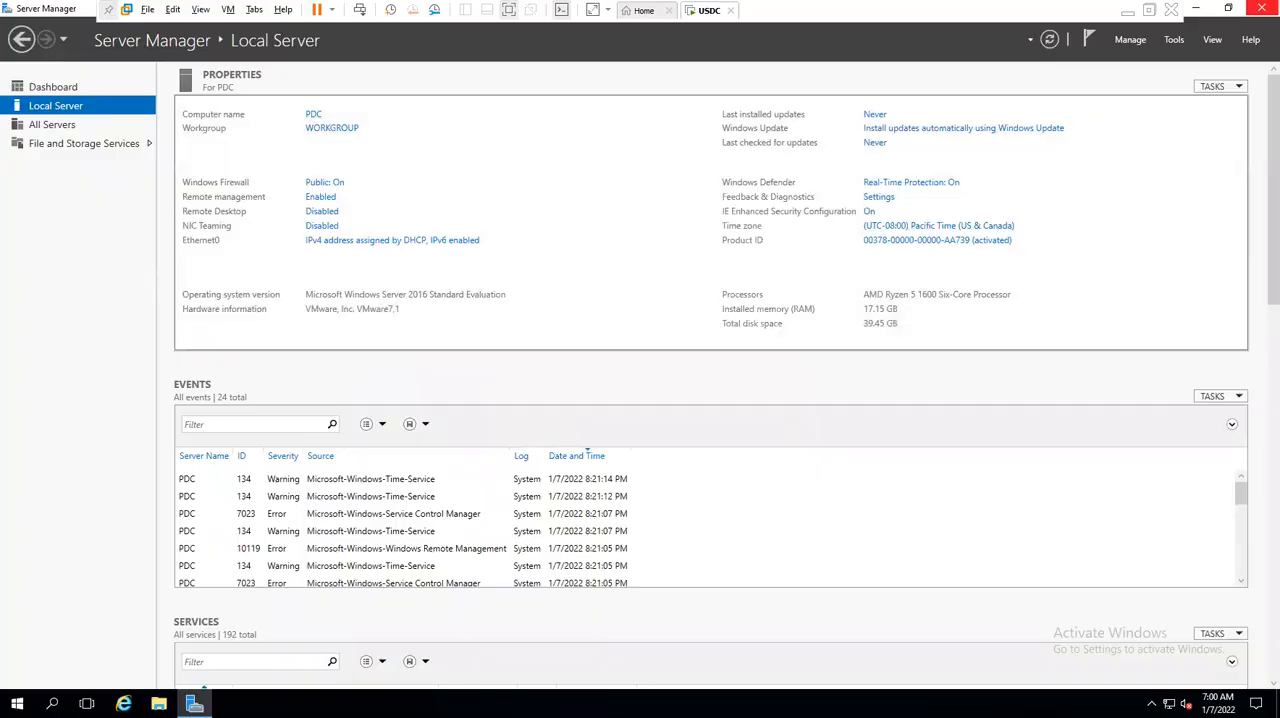
{"action": "left_click", "coordinate": [1268, 8]}
{"action": "right_click", "coordinate": [279, 279]}
{"action": "left_click", "coordinate": [338, 327]}
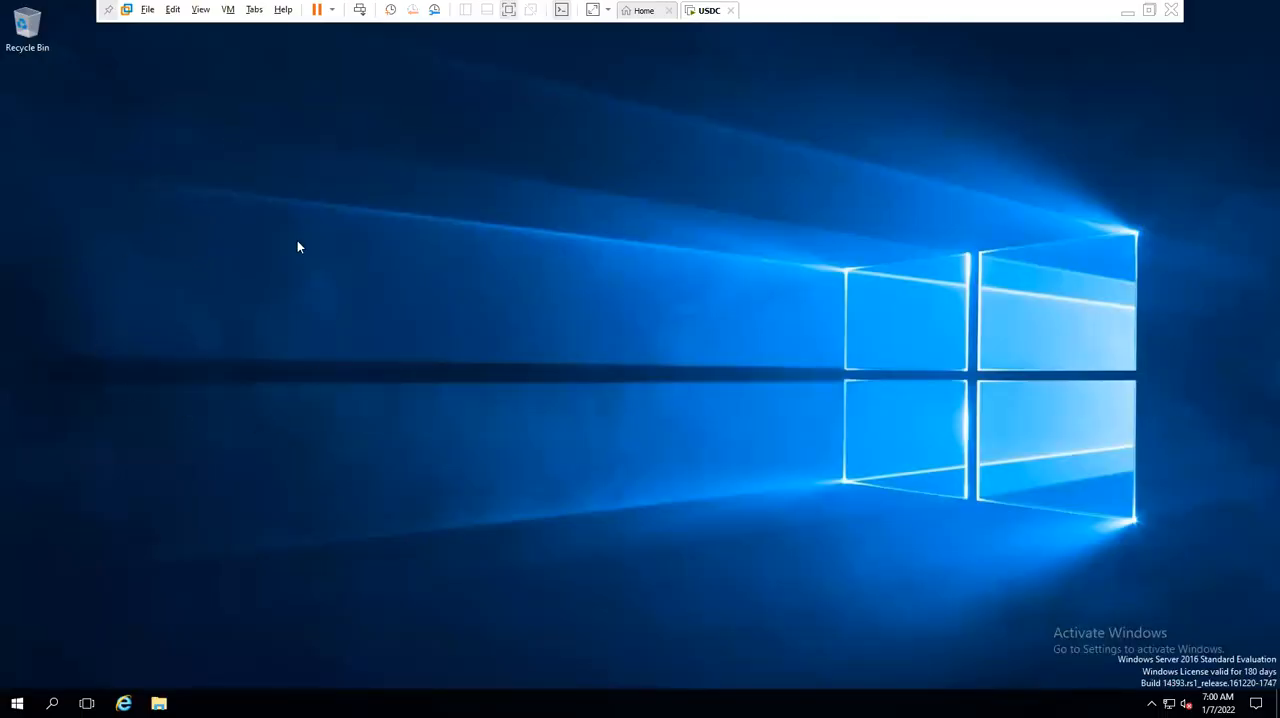
- Open Network Connections with ncpa.cpl and bring up the properties of the Ethernet0 adapter
{"action": "key", "text": "super+r"}
{"action": "type", "text": "ncpa.cpl"}
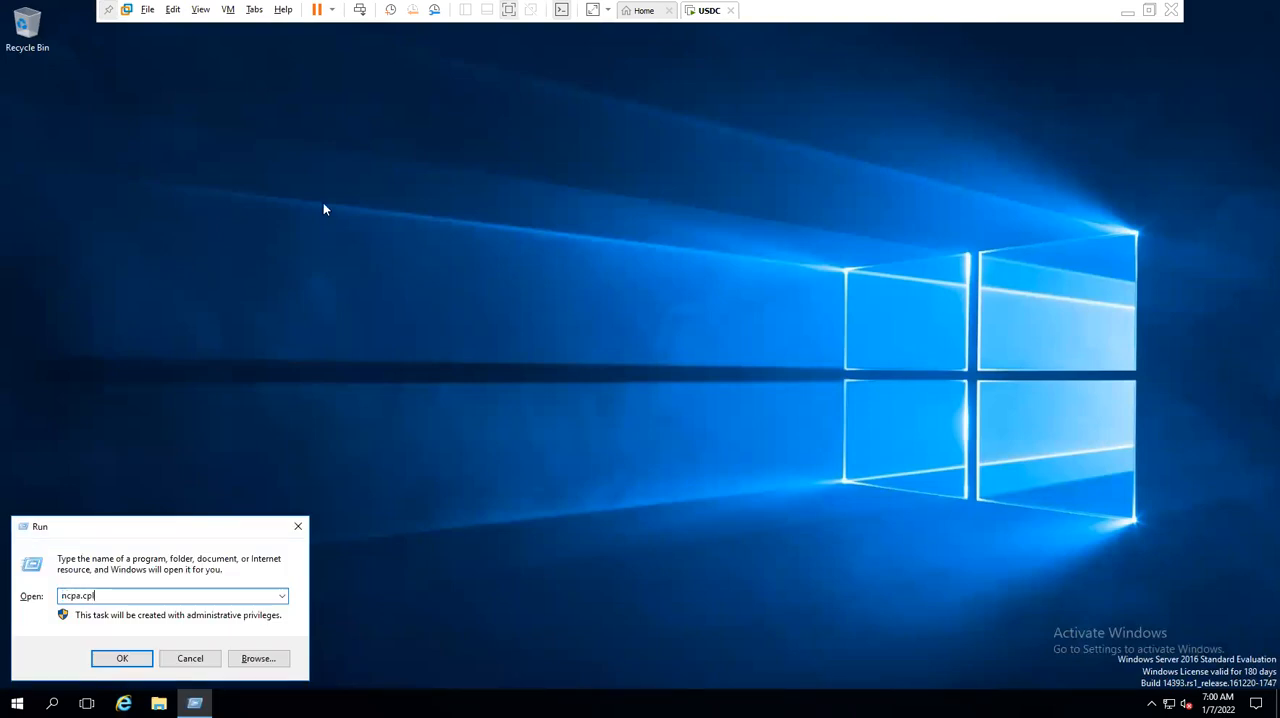
{"action": "double_click", "coordinate": [88, 596]}
{"action": "left_click", "coordinate": [117, 658]}
{"action": "double_click", "coordinate": [347, 238]}
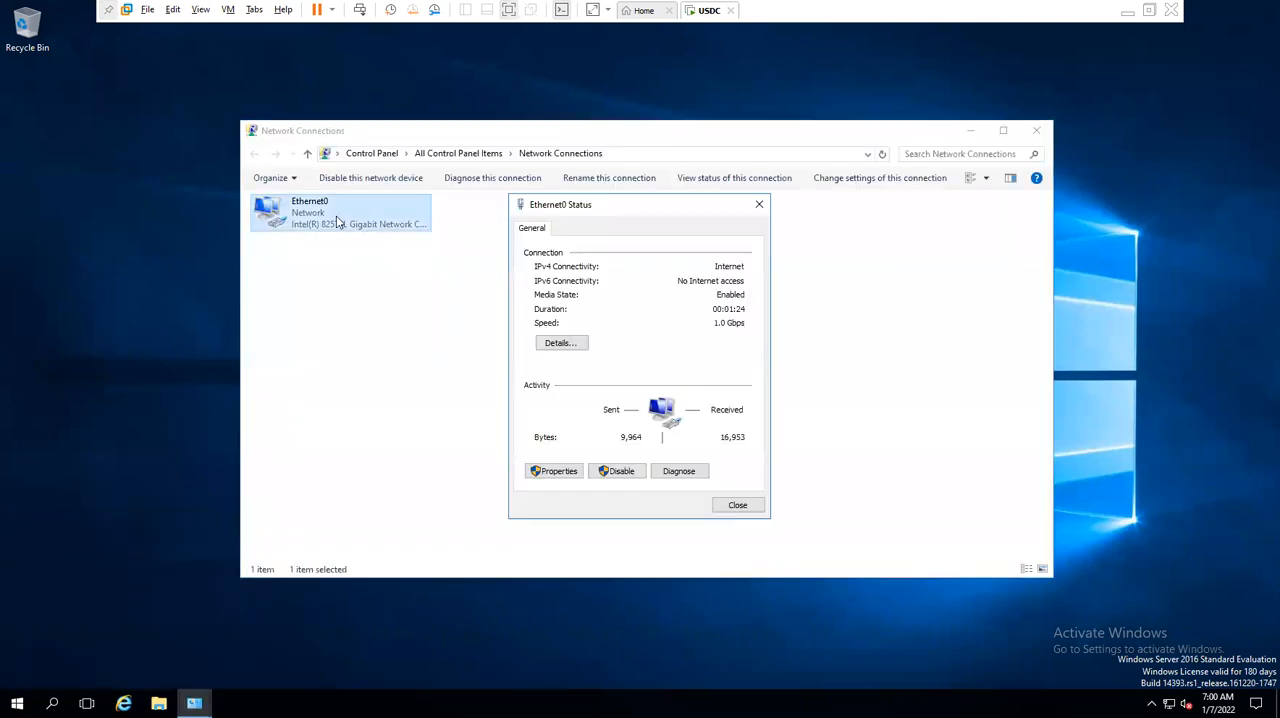
{"action": "left_click", "coordinate": [555, 471]}
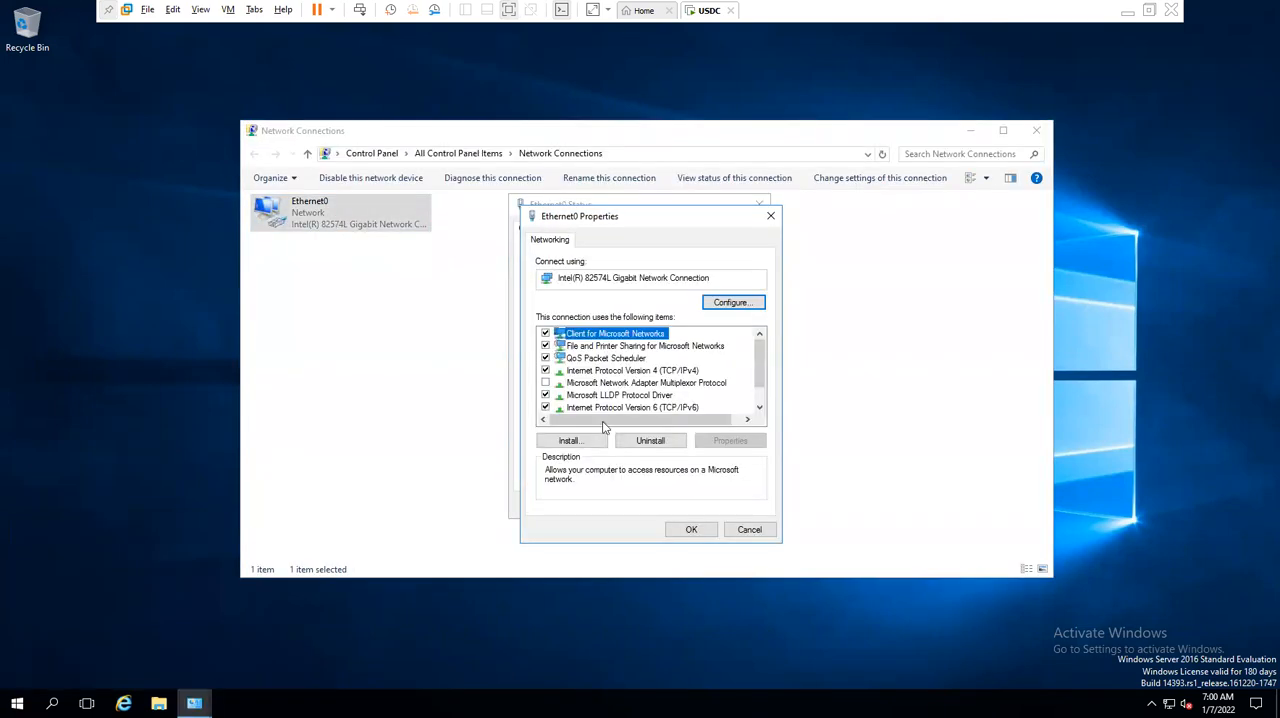
{"action": "left_click", "coordinate": [615, 406]}
- Assign Ethernet0 the static IPv4 address 10.10.0.10, apply the settings and close the adapter dialogs
{"action": "double_click", "coordinate": [658, 371]}
{"action": "left_click", "coordinate": [658, 375]}
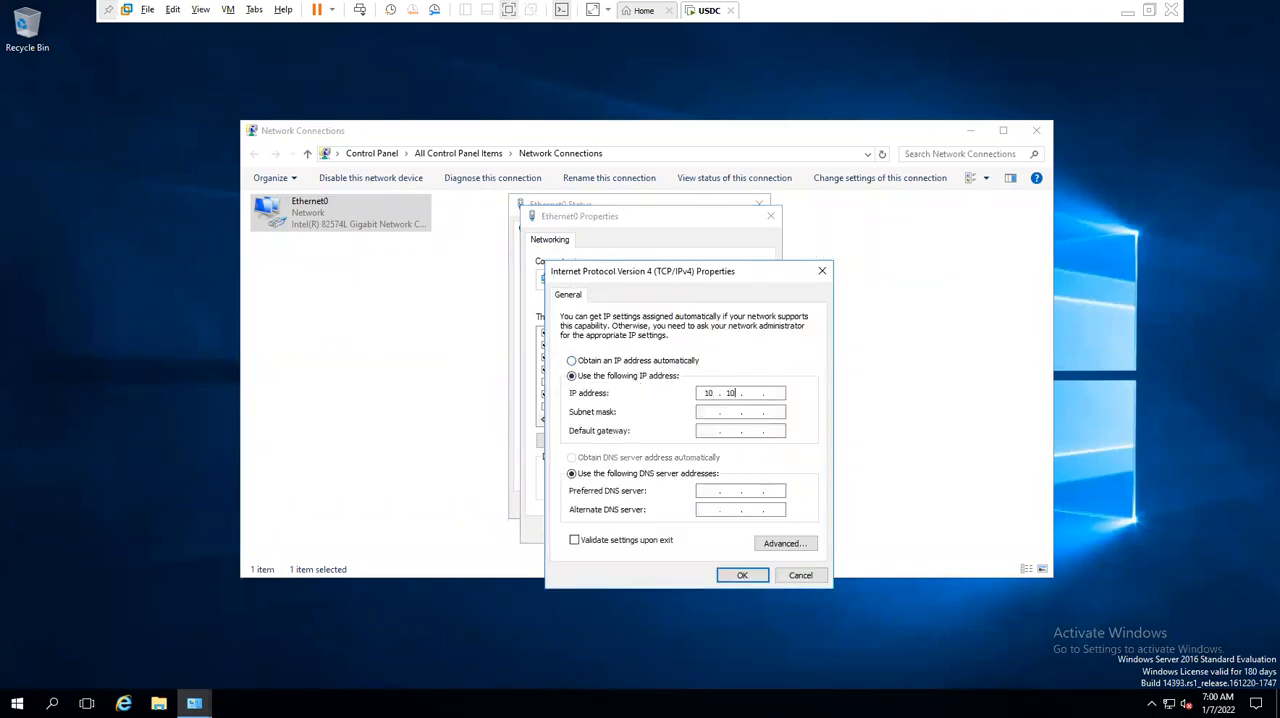
{"action": "type", "text": "10.10.0.10"}
{"action": "key", "text": "Tab"}
{"action": "key", "text": "Tab"}
{"action": "type", "text": "1"}
{"action": "key", "text": "Tab"}
{"action": "key", "text": "Tab"}
{"action": "left_click", "coordinate": [744, 574]}
{"action": "left_click", "coordinate": [703, 533]}
{"action": "left_click", "coordinate": [737, 506]}
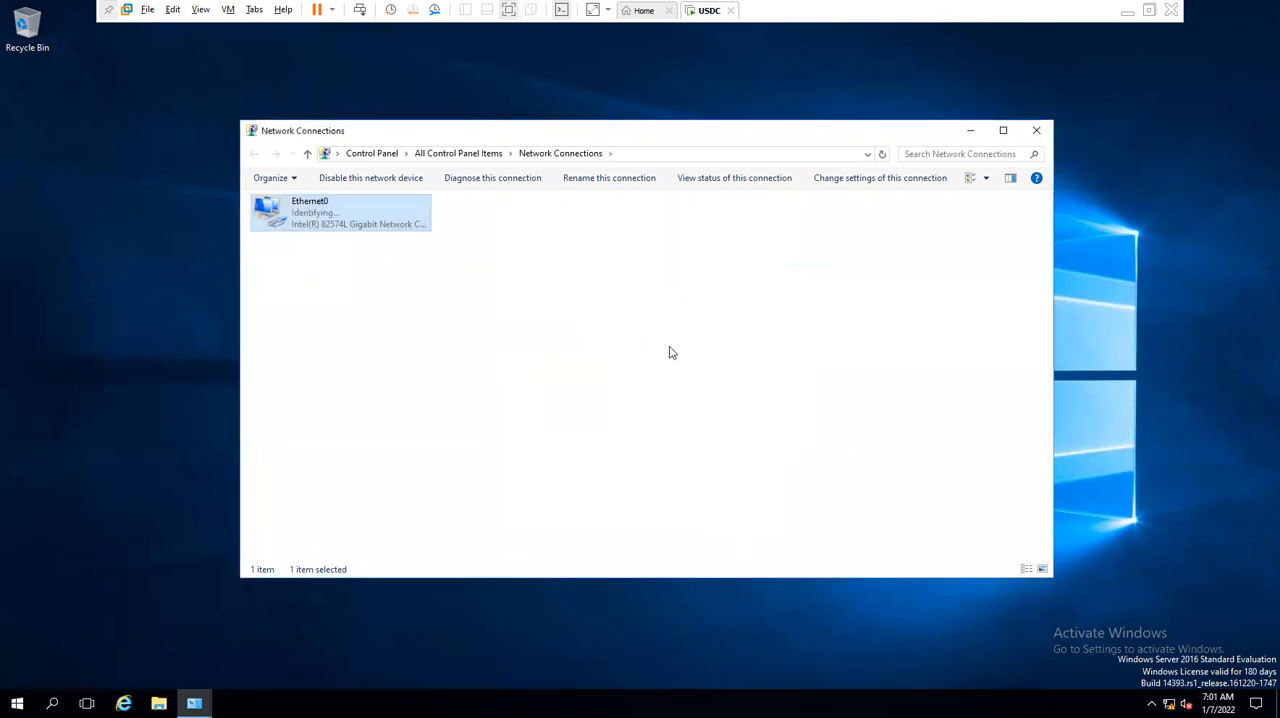
- Disable and re-enable the Ethernet0 adapter, then refresh the Network Connections list
{"action": "left_click", "coordinate": [370, 178]}
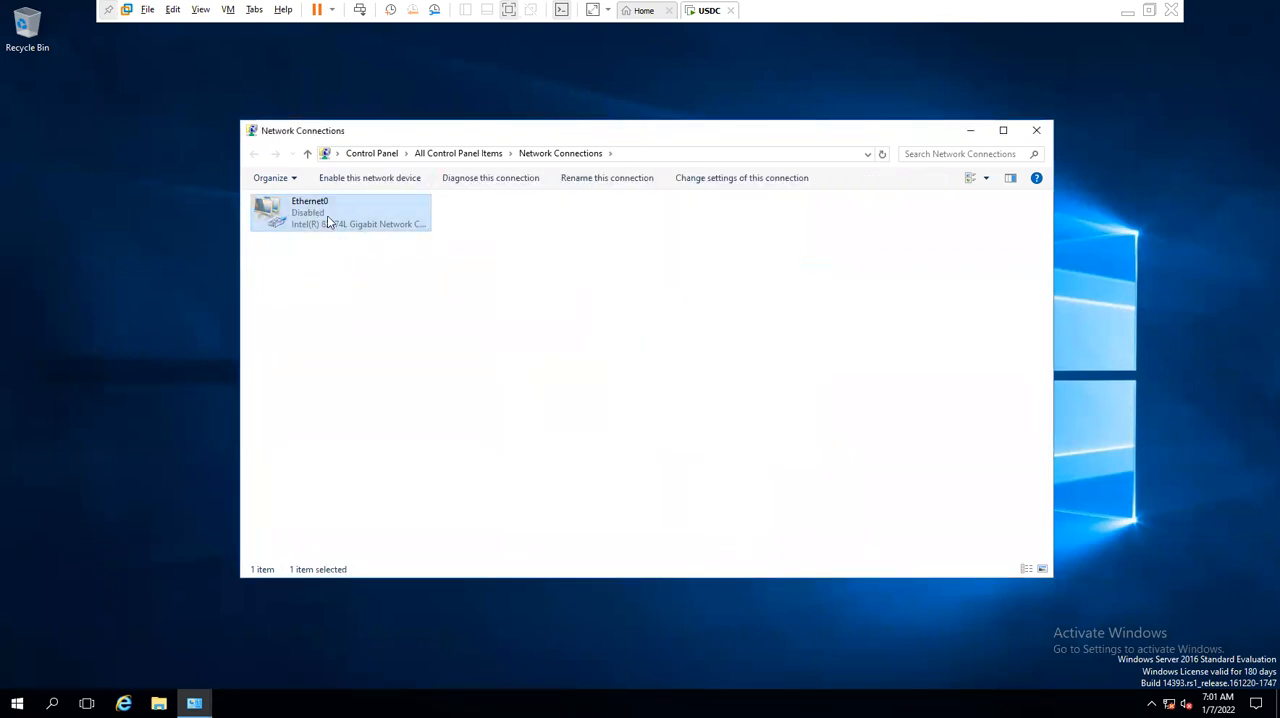
{"action": "left_click", "coordinate": [340, 182]}
{"action": "right_click", "coordinate": [370, 268]}
{"action": "left_click", "coordinate": [409, 326]}
- Switch back to the class notes, add the line dns:53 below ssh:22 and save the file
{"action": "left_click", "coordinate": [1127, 11]}
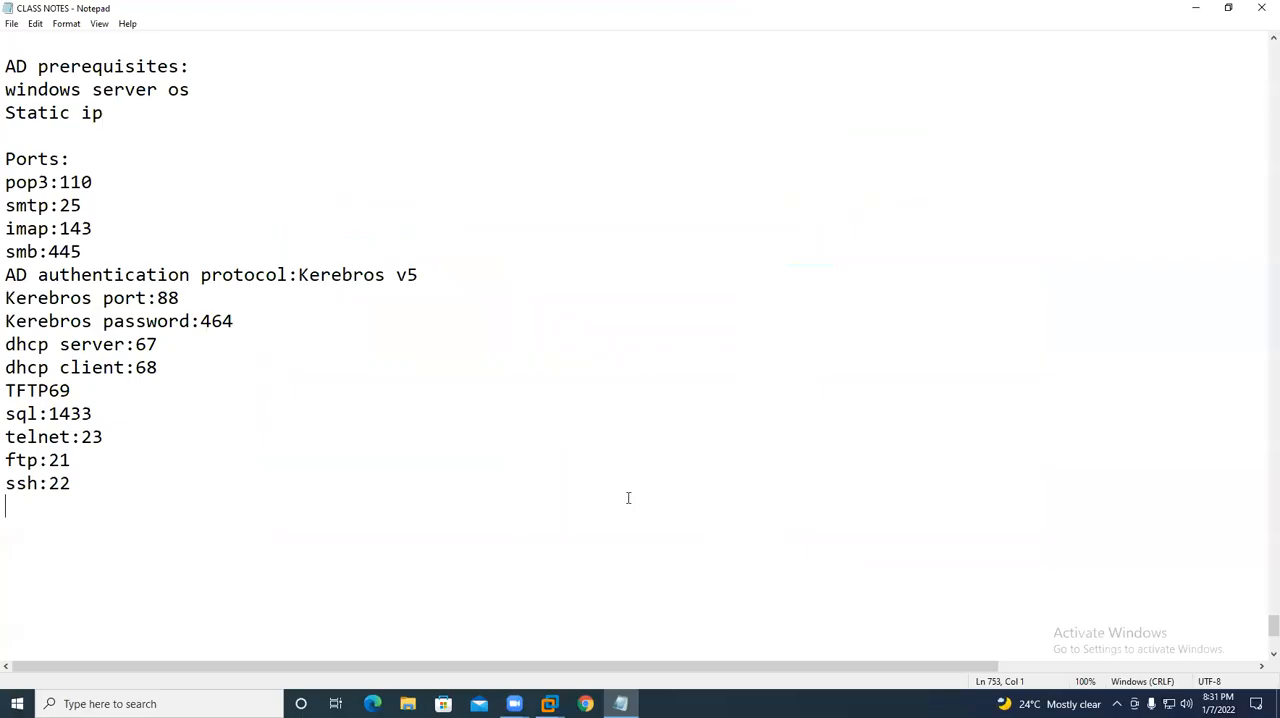
{"action": "type", "text": "dns:53"}
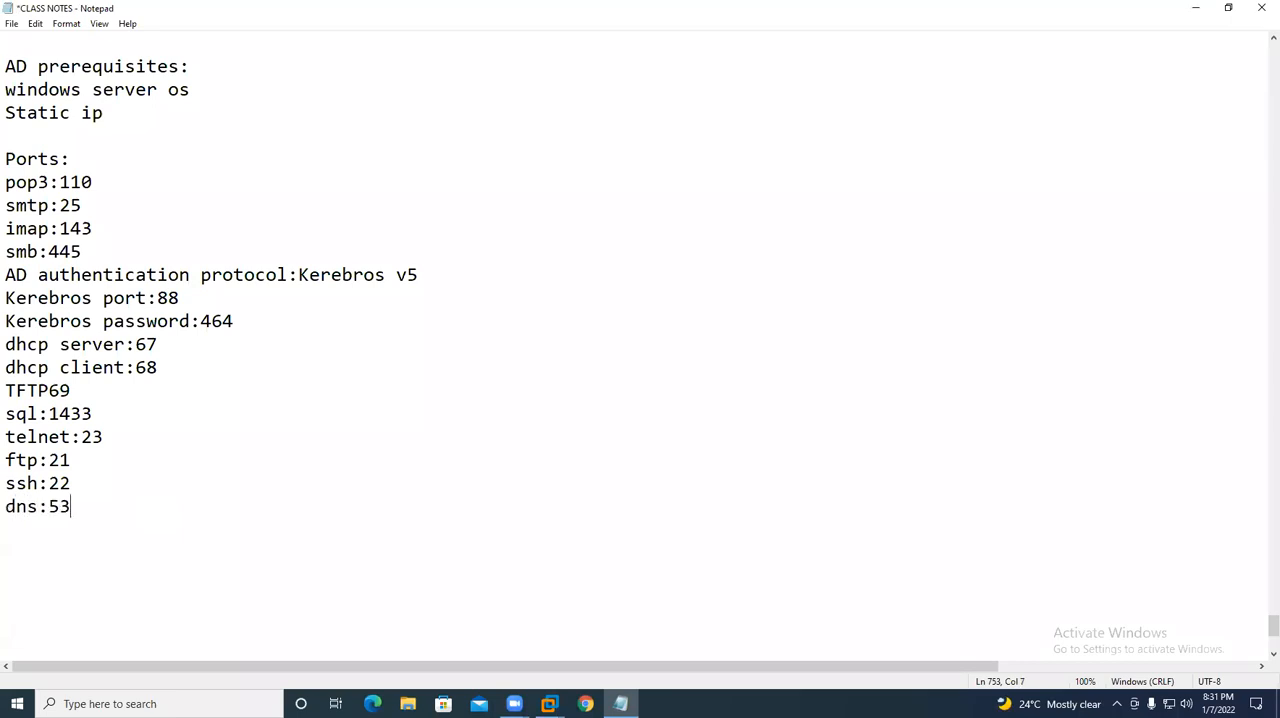
{"action": "key", "text": "ctrl+s"}
{"action": "scroll", "coordinate": [210, 460], "scroll_direction": "down", "scroll_amount": 6}
{"action": "scroll", "coordinate": [89, 357], "scroll_direction": "up", "scroll_amount": 4}
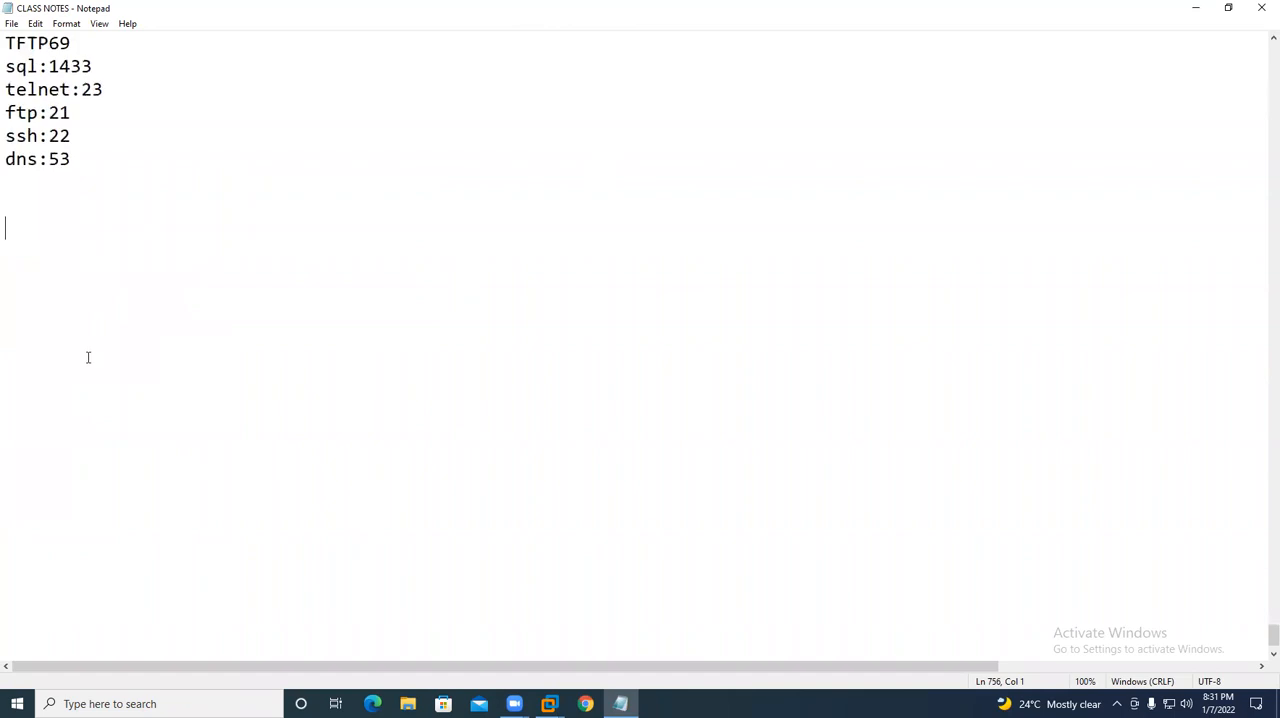
- Return to the USDC virtual machine, close Network Connections and refresh the desktop
{"action": "left_click", "coordinate": [548, 703]}
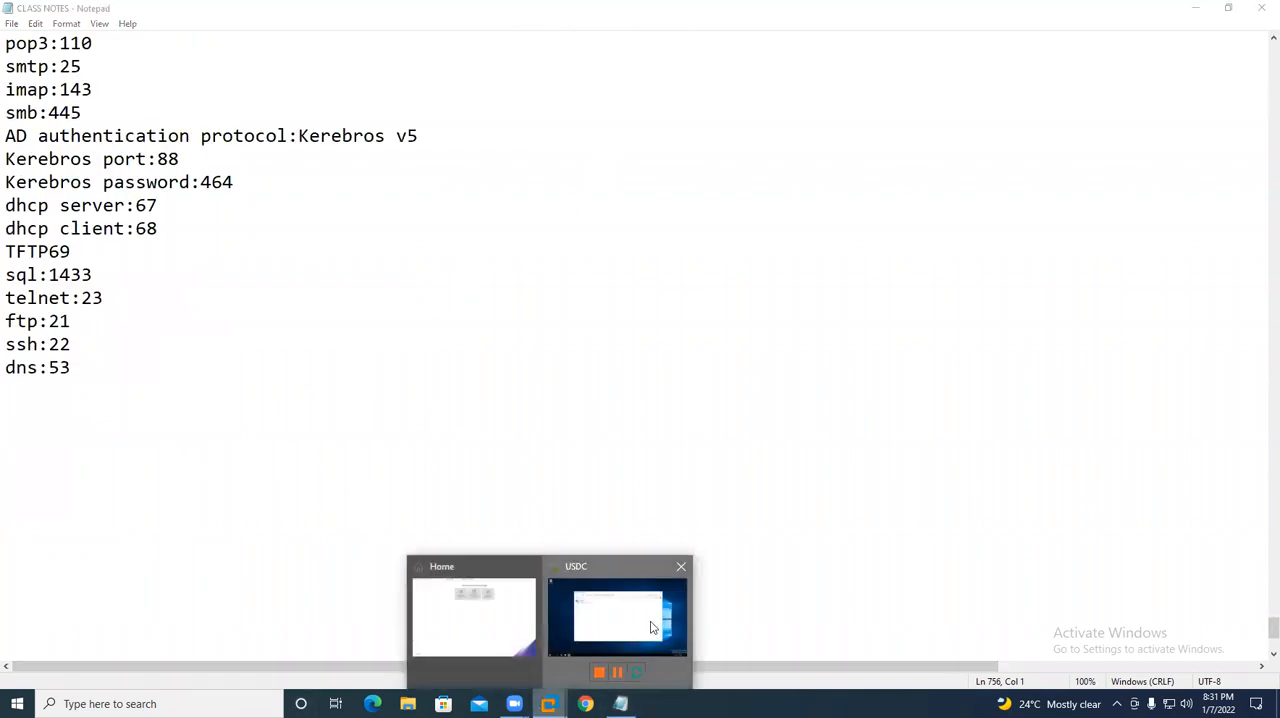
{"action": "left_click", "coordinate": [651, 627]}
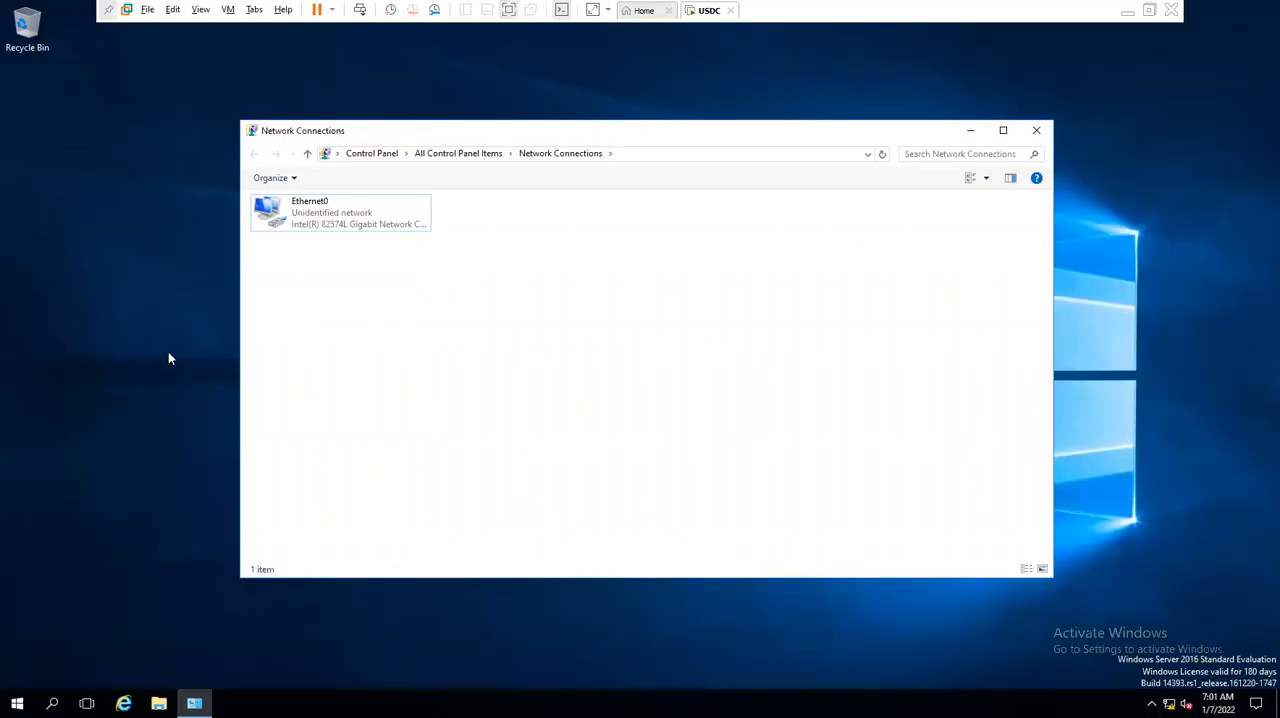
{"action": "left_click", "coordinate": [1035, 133]}
{"action": "right_click", "coordinate": [314, 257]}
{"action": "left_click", "coordinate": [367, 310]}
{"action": "left_click_drag", "start_coordinate": [145, 265], "coordinate": [617, 228]}
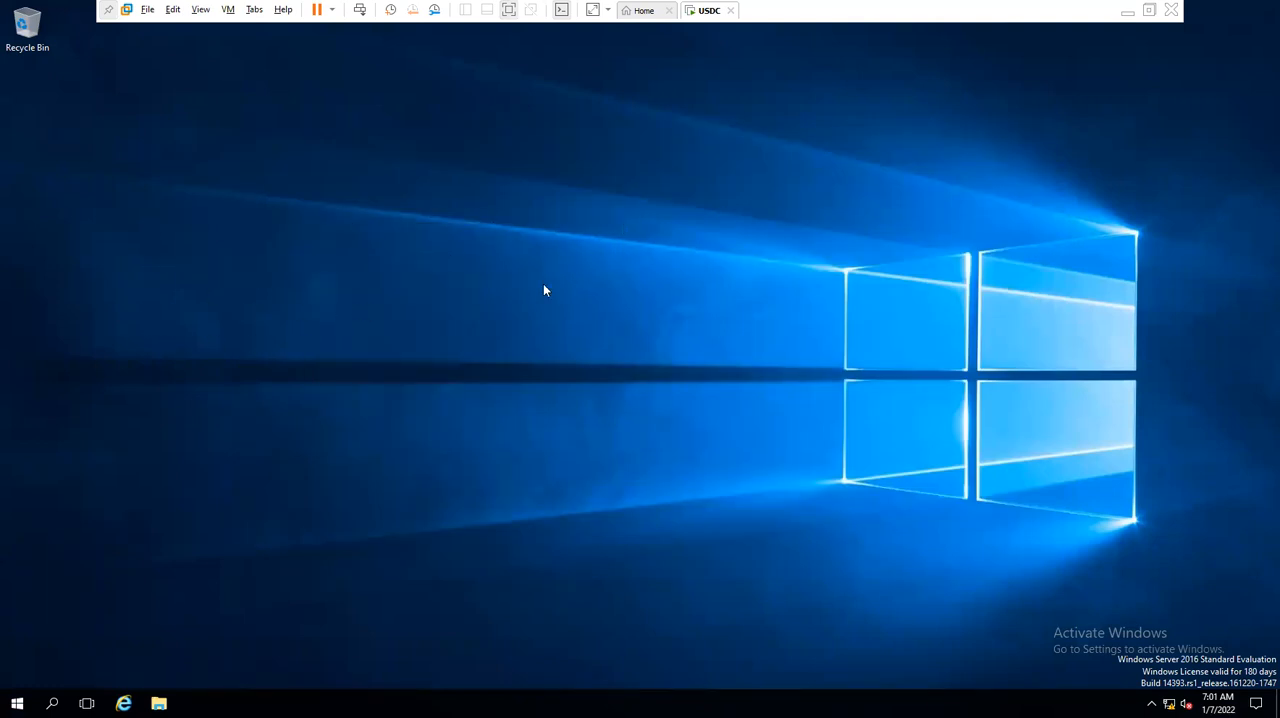
{"action": "left_click_drag", "start_coordinate": [200, 301], "coordinate": [683, 322]}
- Run winver to examine the server's Windows edition and build, then close the window and refresh the desktop
{"action": "key", "text": "super+r"}
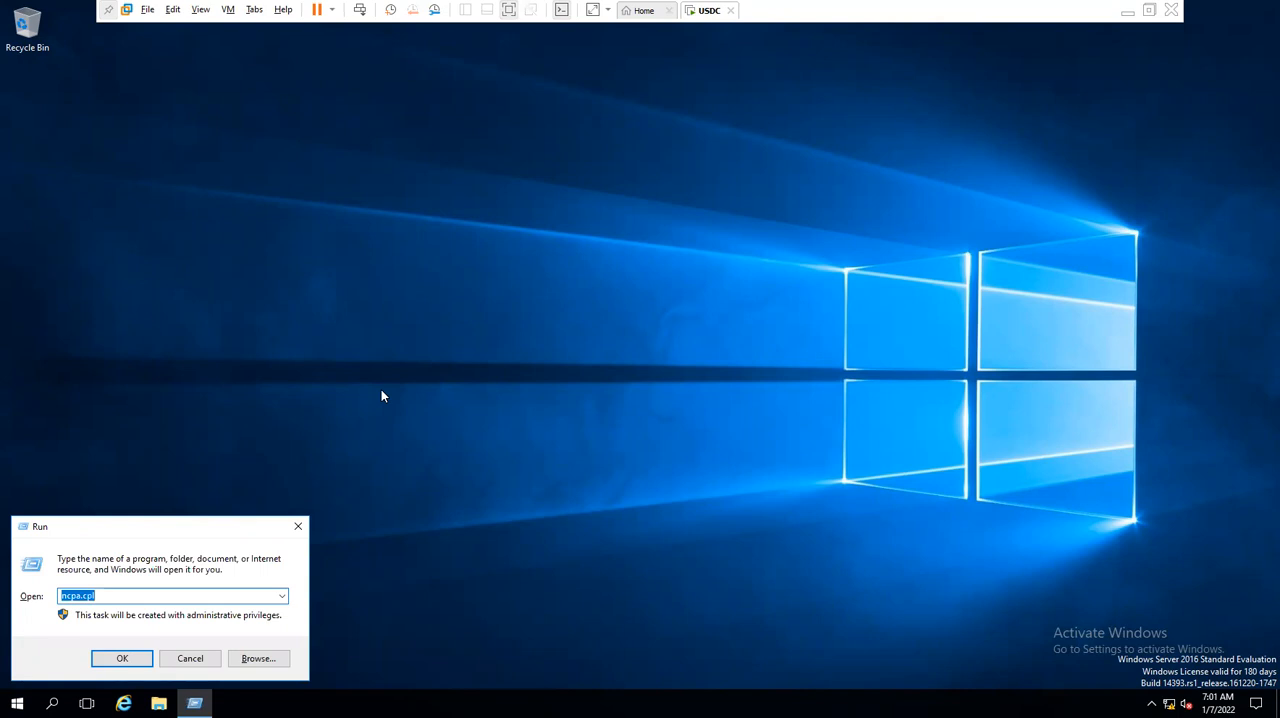
{"action": "type", "text": "winver"}
{"action": "key", "text": "Return"}
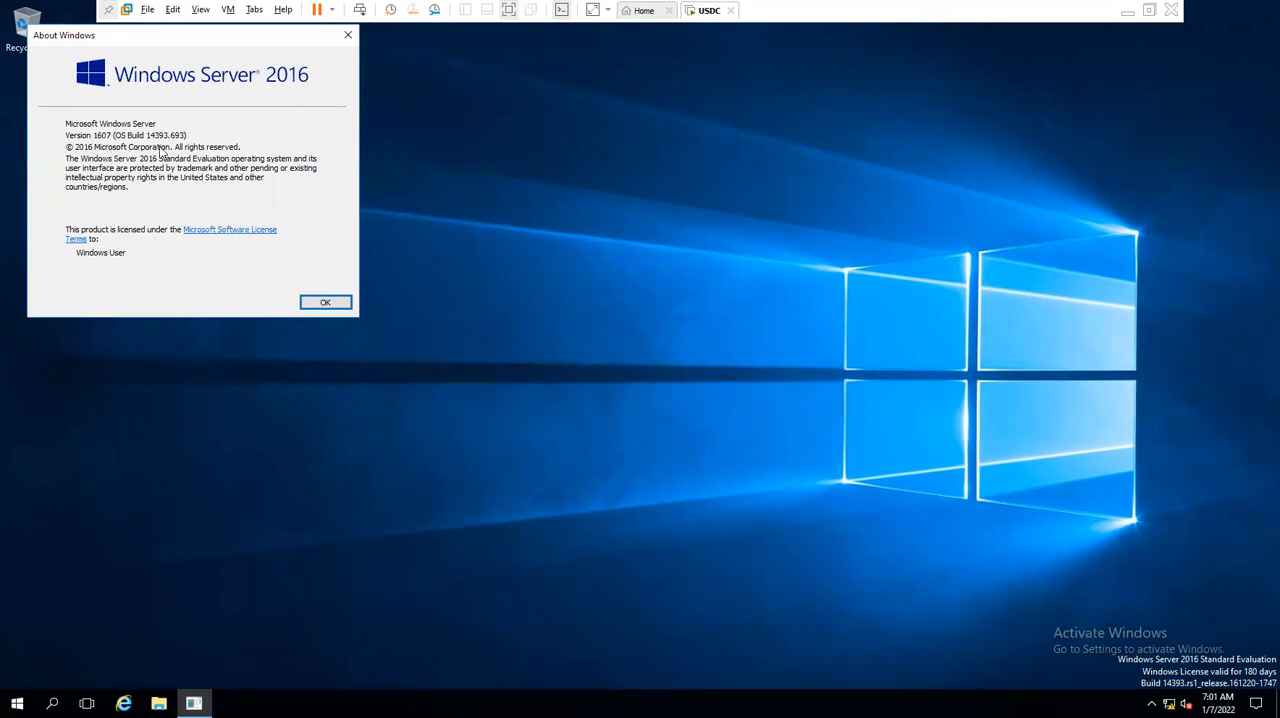
{"action": "key", "text": "Escape"}
{"action": "right_click", "coordinate": [163, 226]}
{"action": "left_click", "coordinate": [207, 276]}
- Launch Server Manager again using the servermanager command
{"action": "key", "text": "super+r"}
{"action": "type", "text": "servber"}
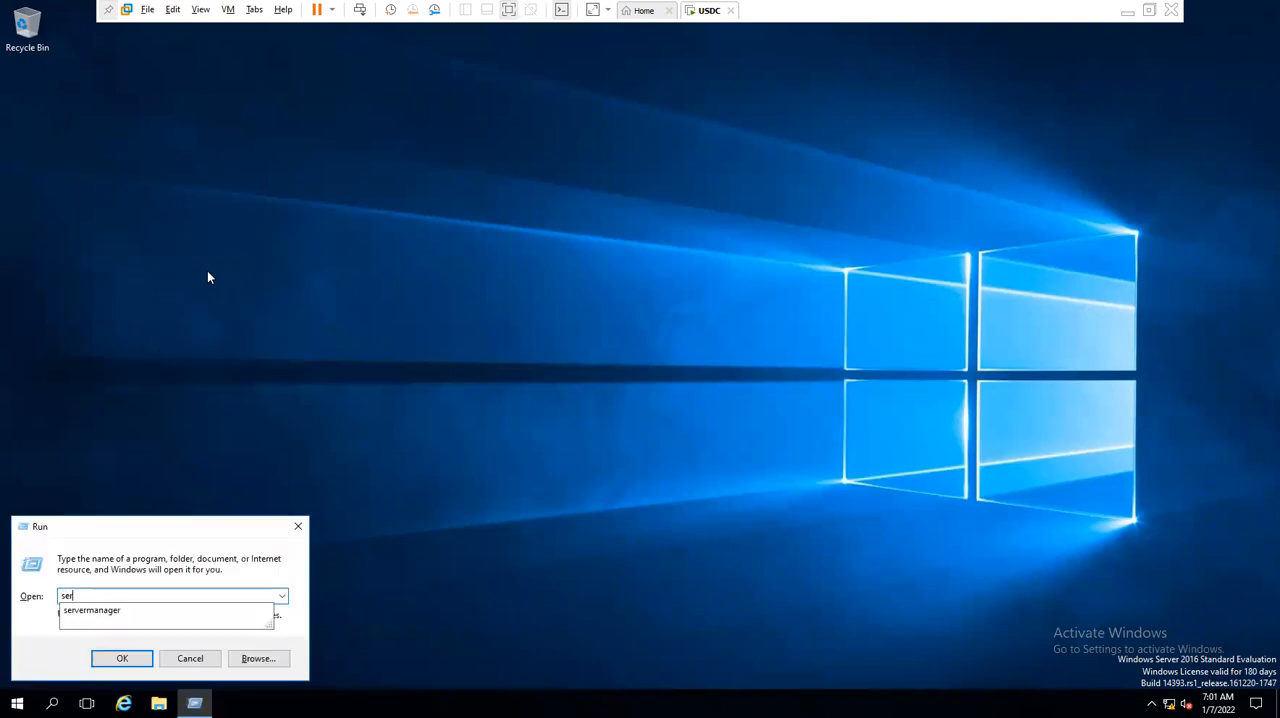
{"action": "key", "text": "BackSpace"}
{"action": "key", "text": "BackSpace"}
{"action": "key", "text": "BackSpace"}
{"action": "key", "text": "Down"}
{"action": "key", "text": "Return"}
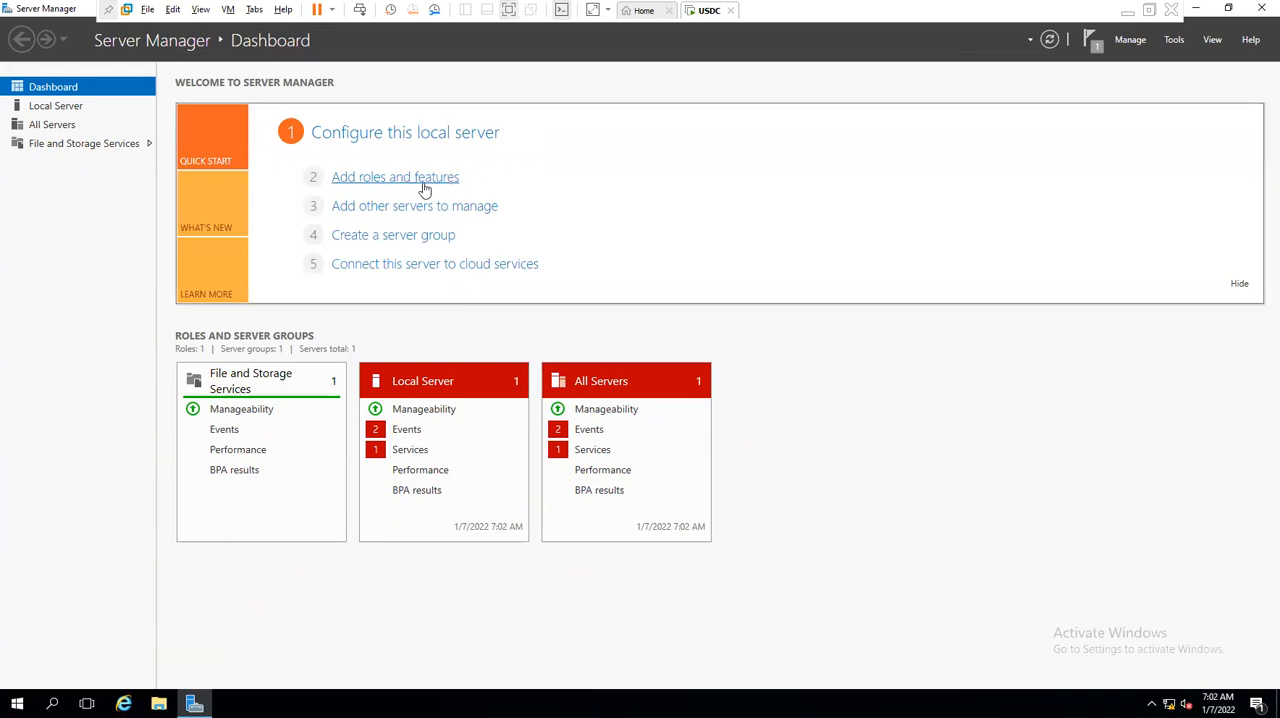
{"action": "left_click", "coordinate": [1128, 40]}
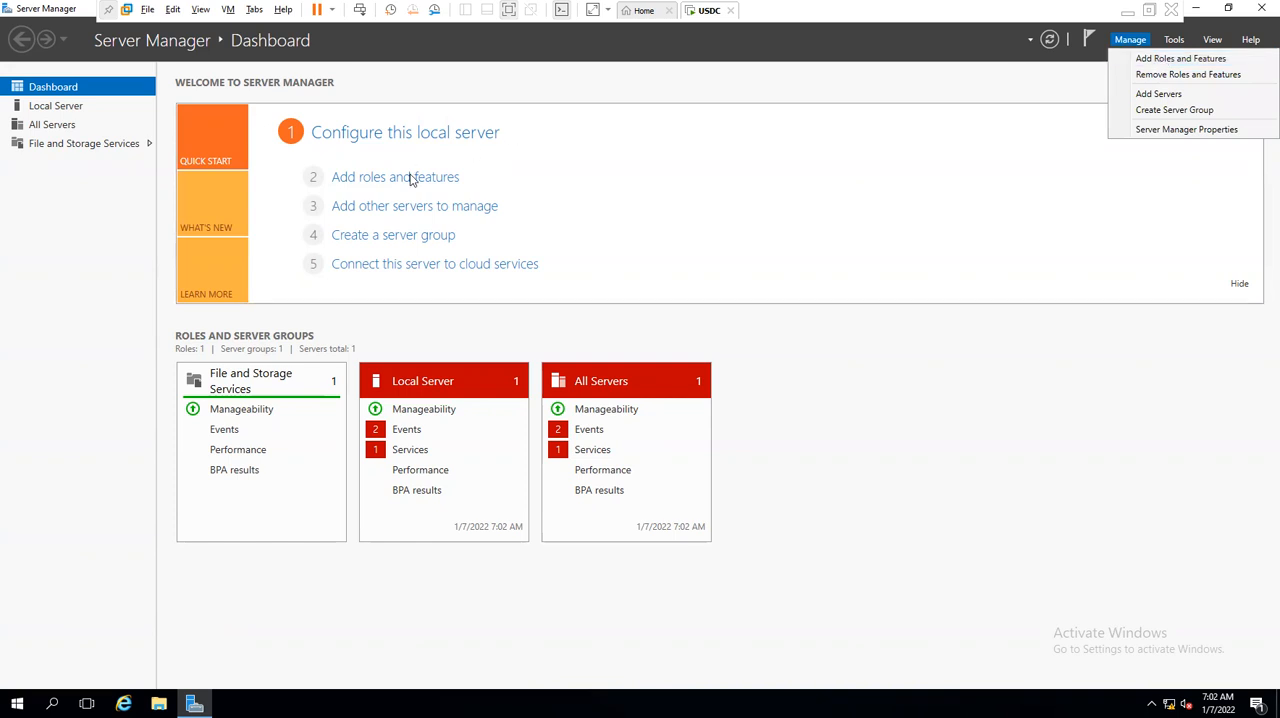
{"action": "left_click", "coordinate": [743, 180]}
{"action": "left_click", "coordinate": [1128, 44]}
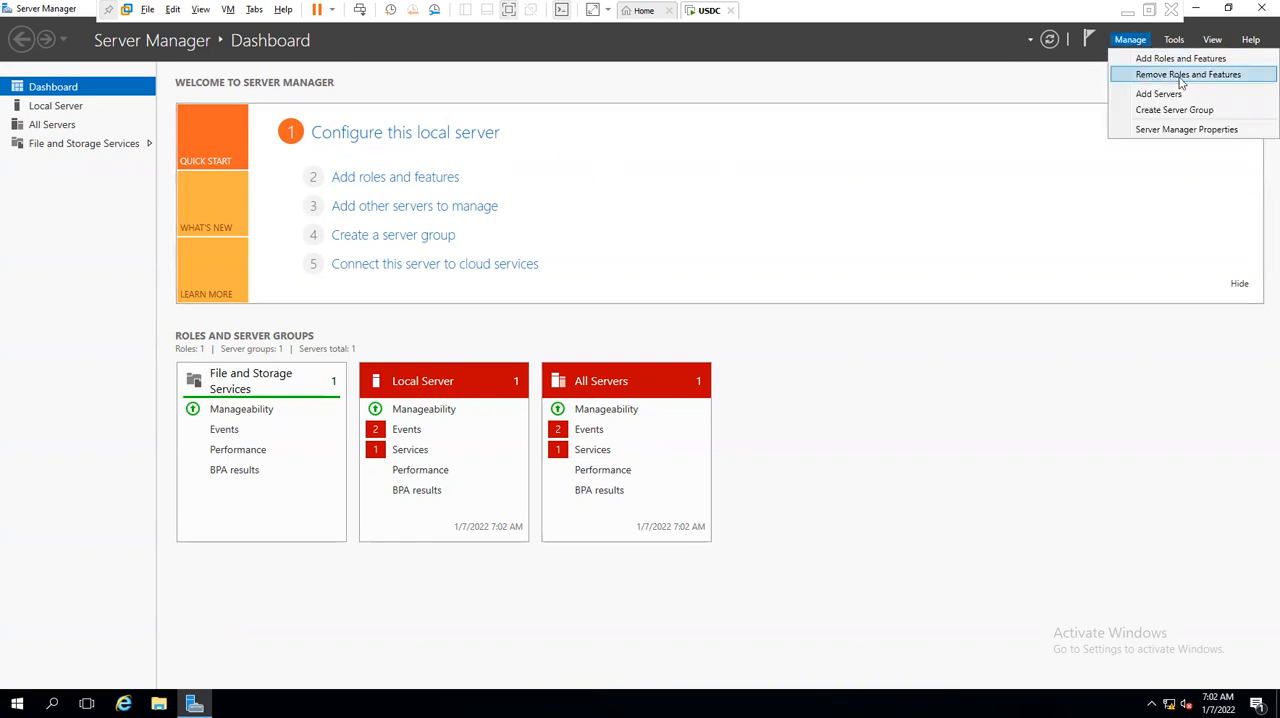
{"action": "left_click", "coordinate": [881, 148]}
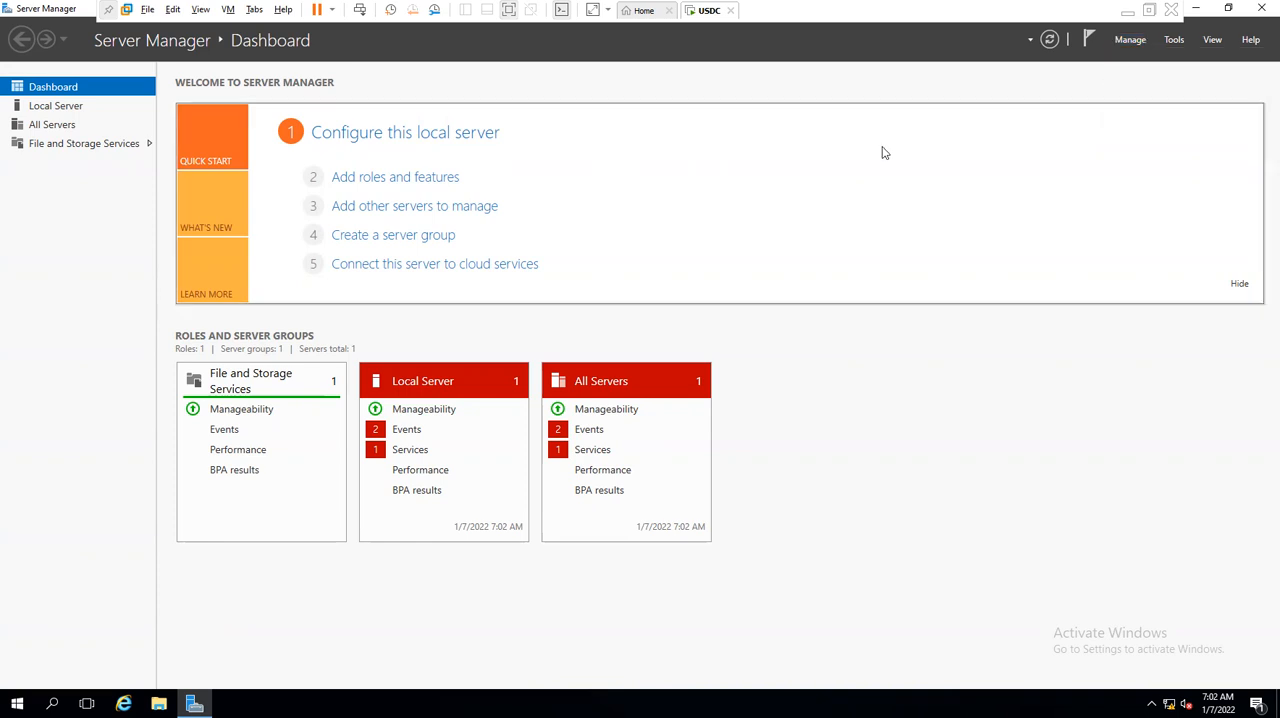
- Start adding roles and features, choosing a role-based or feature-based installation with PDC from the server pool as the destination server
{"action": "left_click", "coordinate": [373, 178]}
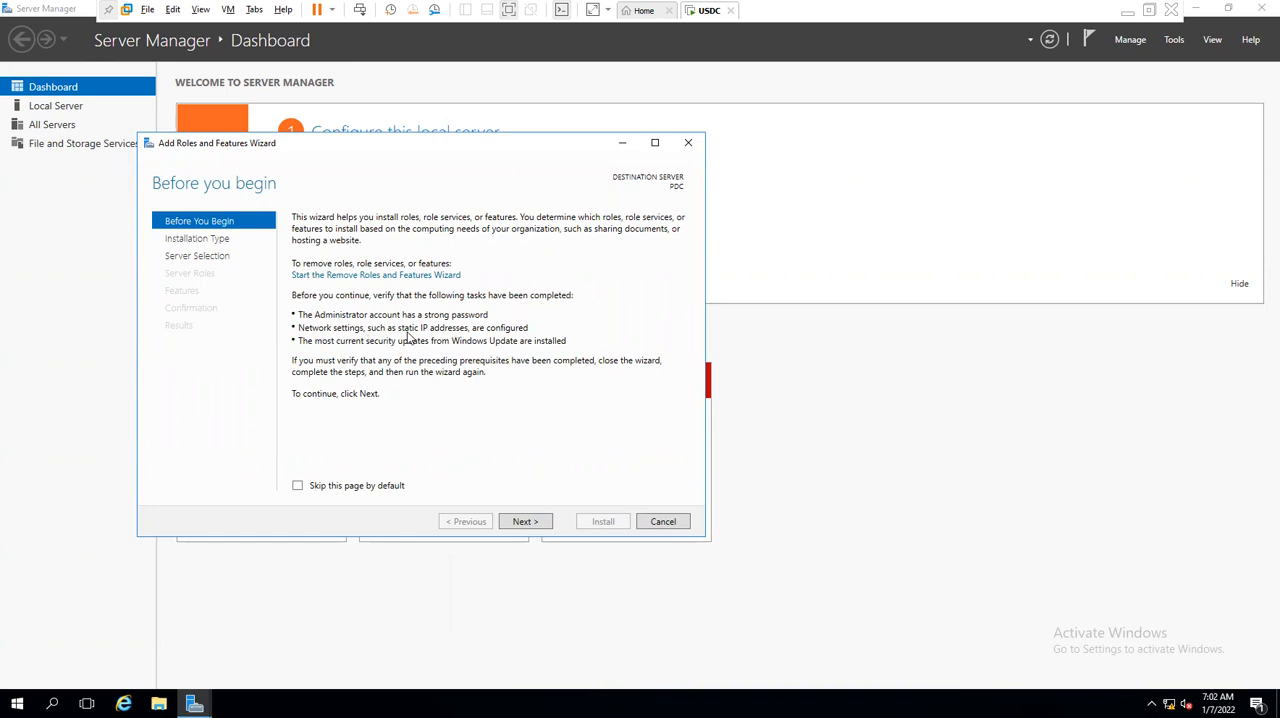
{"action": "left_click", "coordinate": [532, 523]}
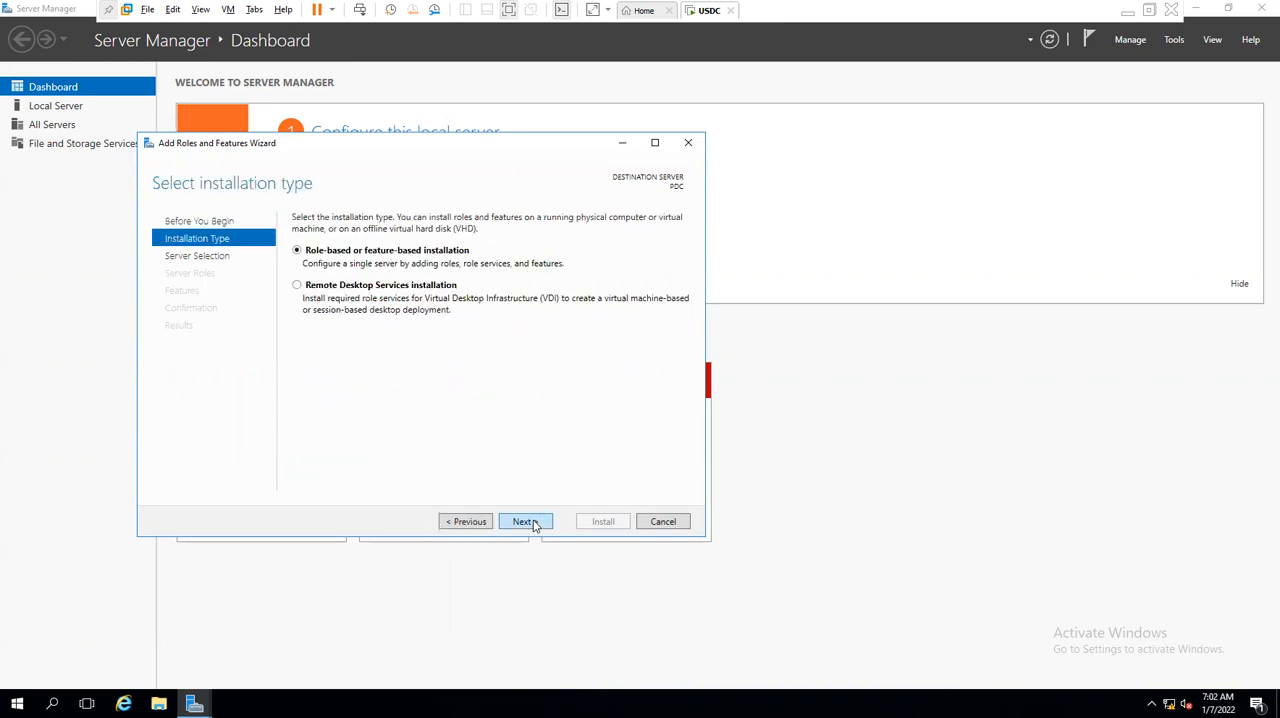
{"action": "left_click", "coordinate": [296, 287]}
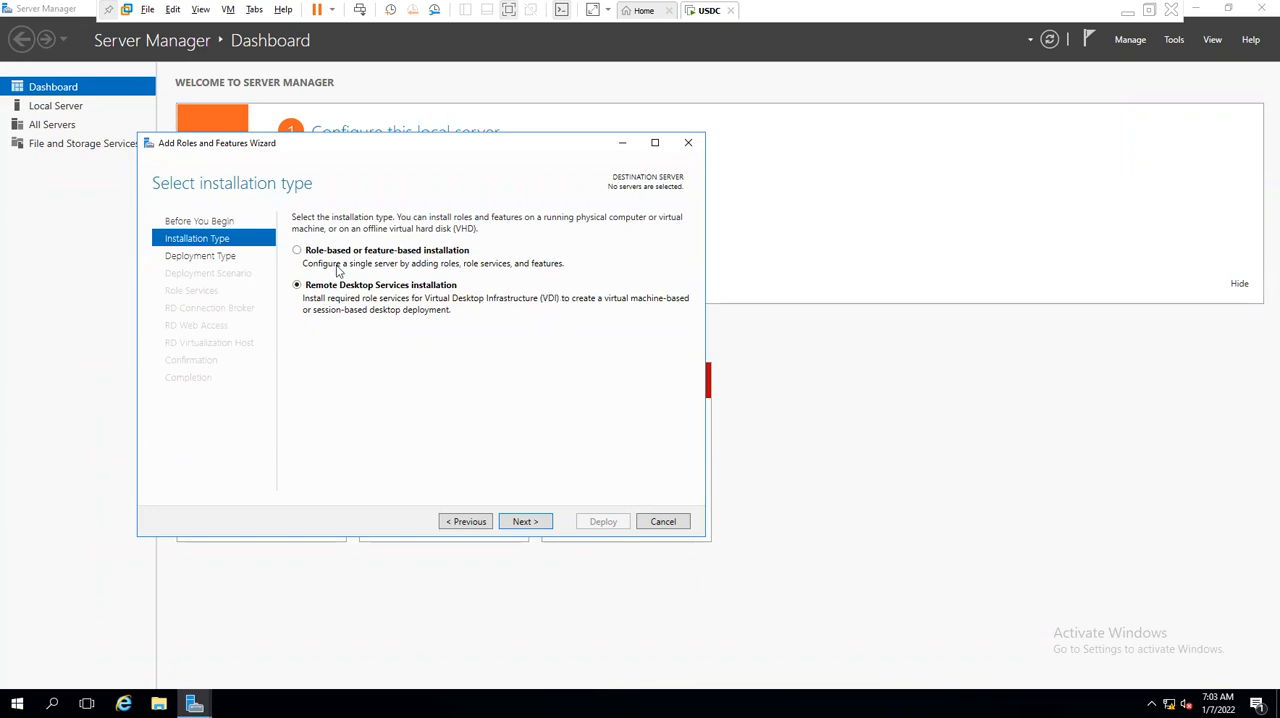
{"action": "left_click", "coordinate": [298, 251]}
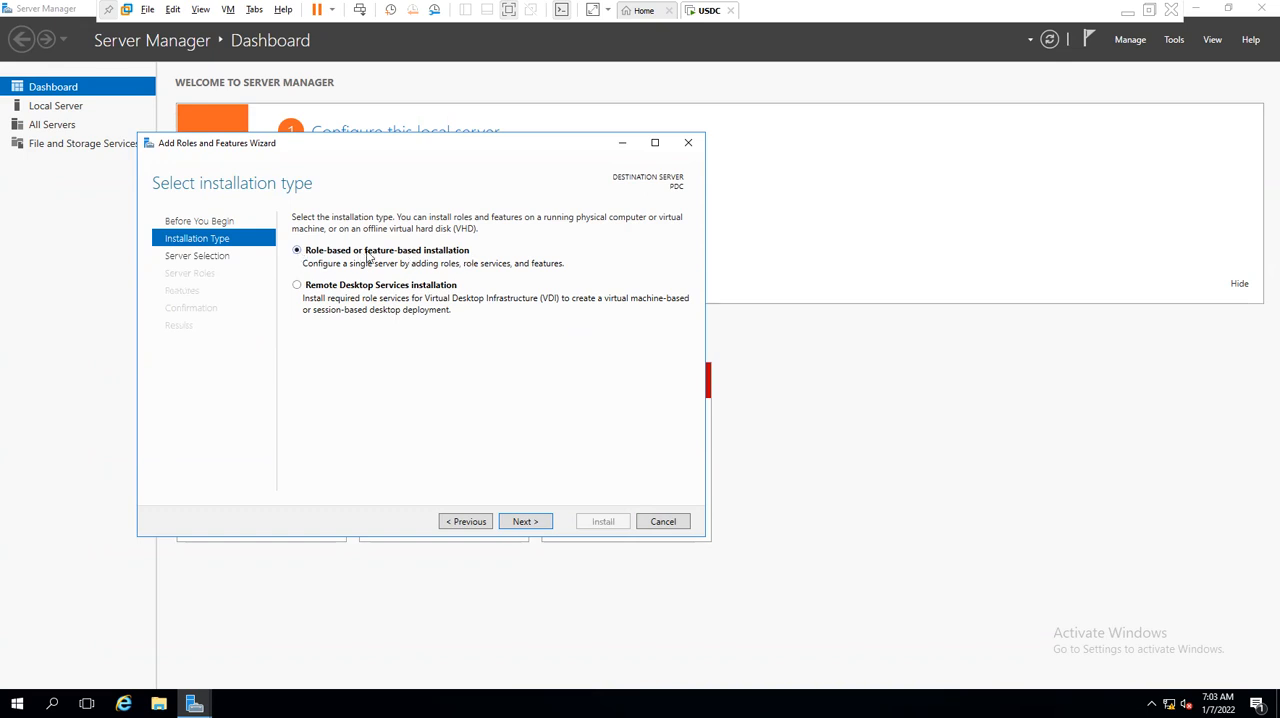
{"action": "left_click", "coordinate": [531, 521]}
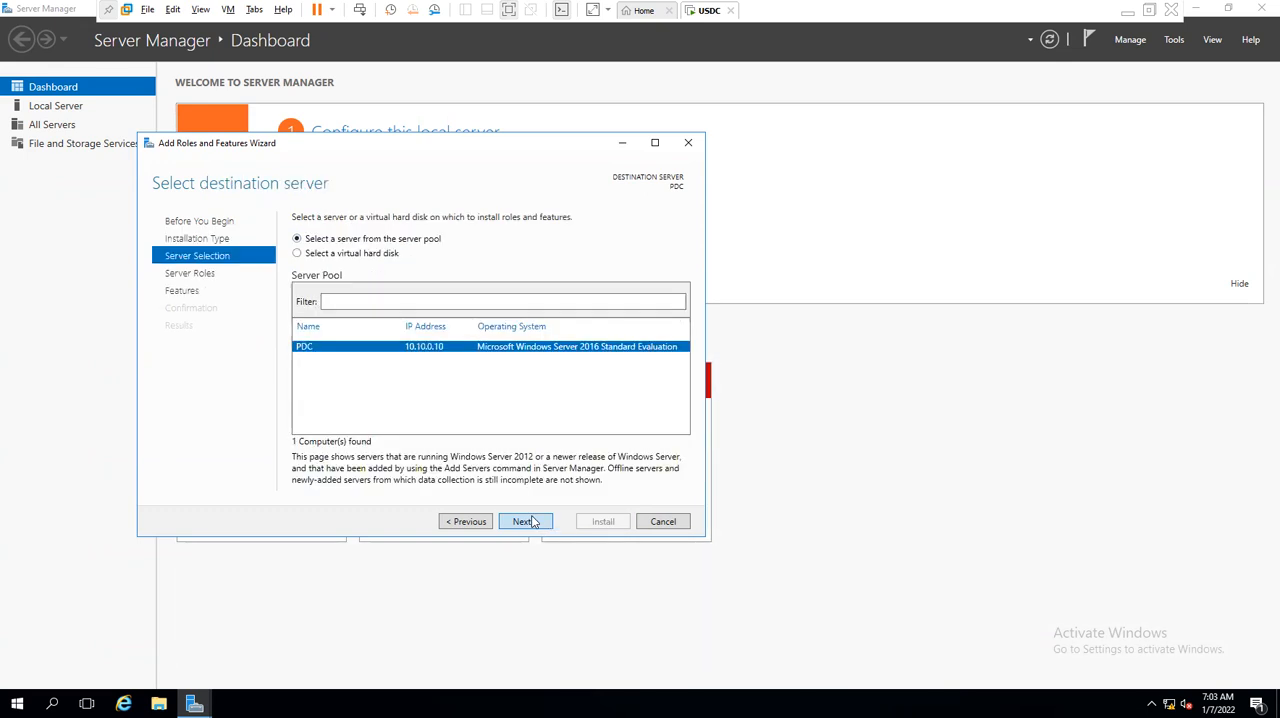
{"action": "left_click", "coordinate": [531, 521]}
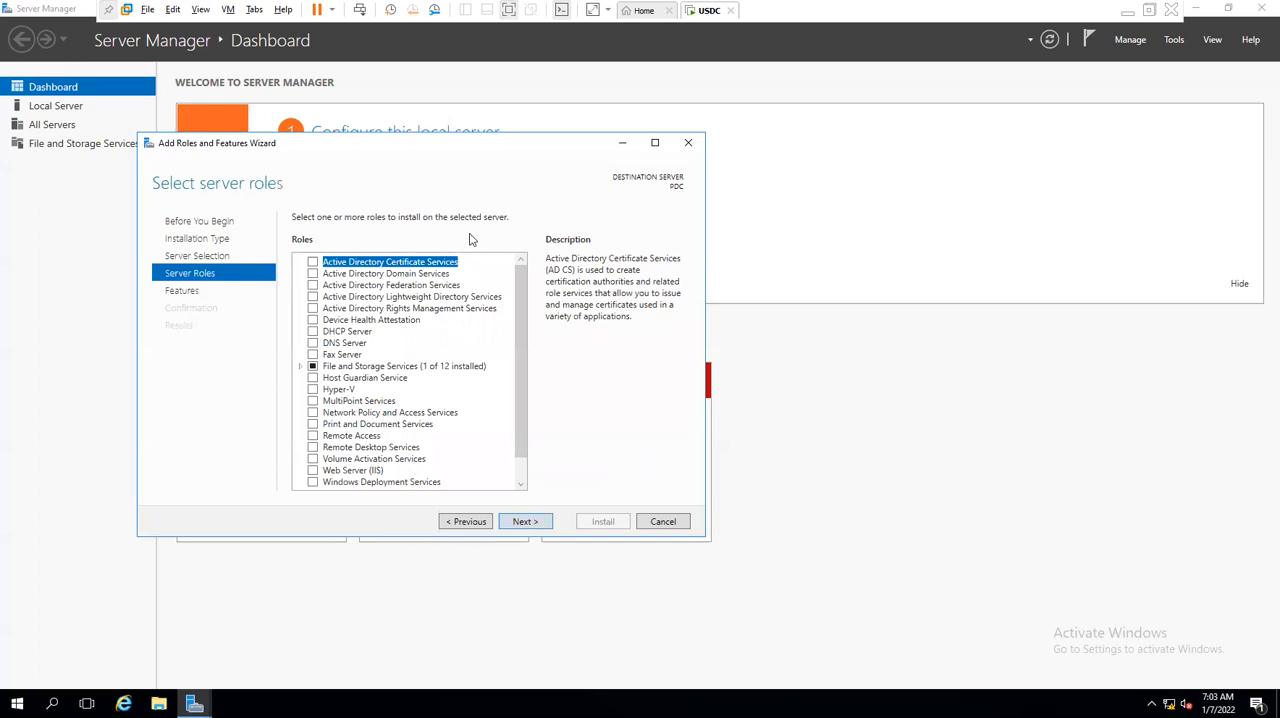
- Select the Active Directory Domain Services role with its required features and management tools, keep the default features and proceed to the AD DS page
{"action": "left_click", "coordinate": [313, 274]}
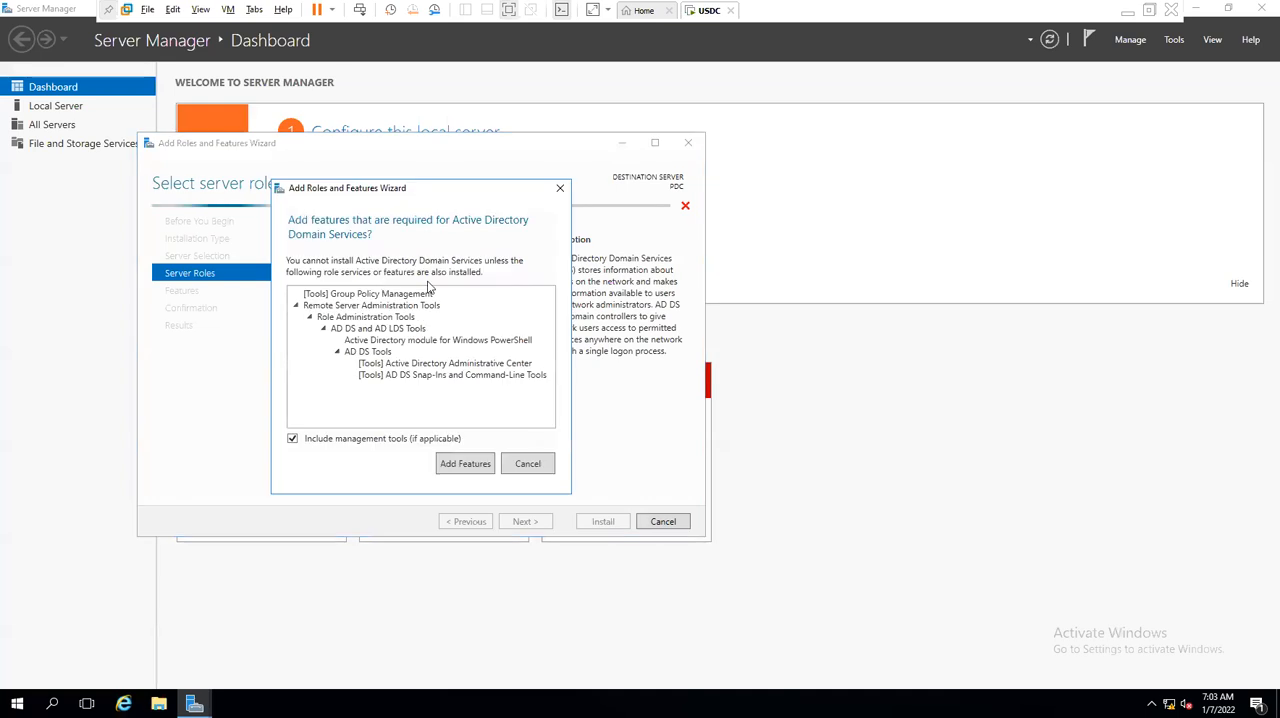
{"action": "left_click", "coordinate": [462, 465]}
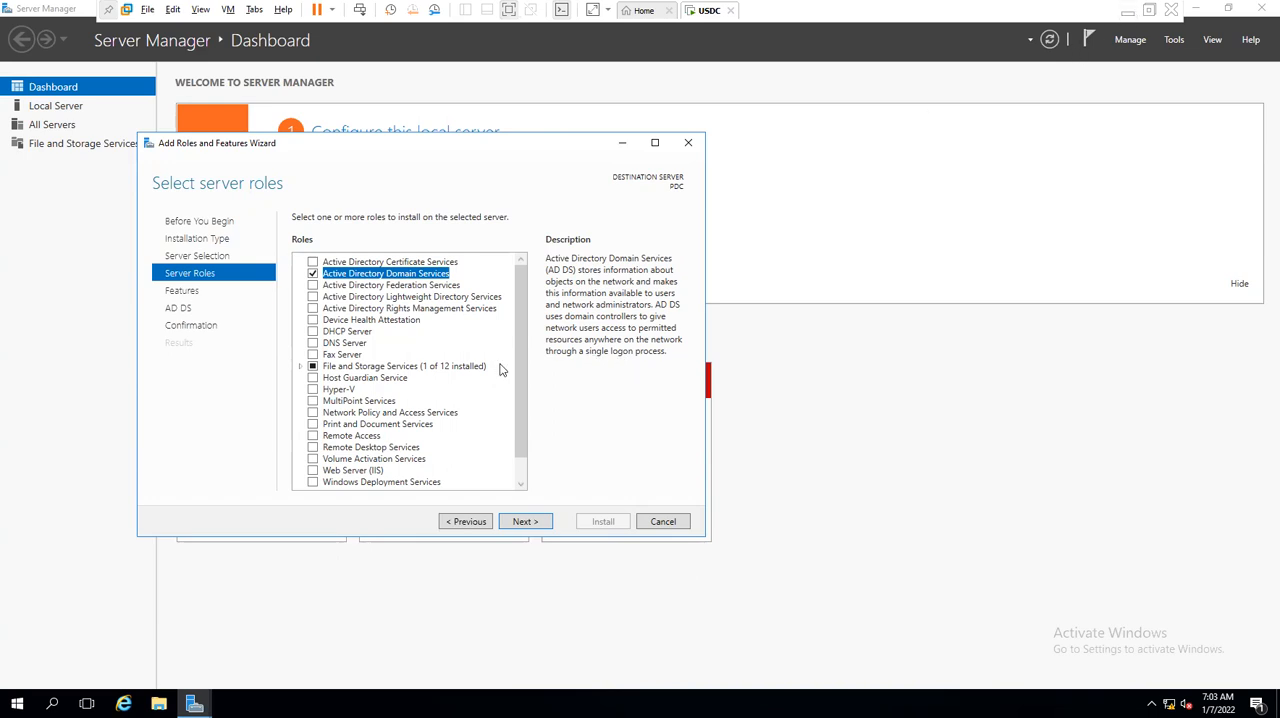
{"action": "left_click", "coordinate": [518, 522]}
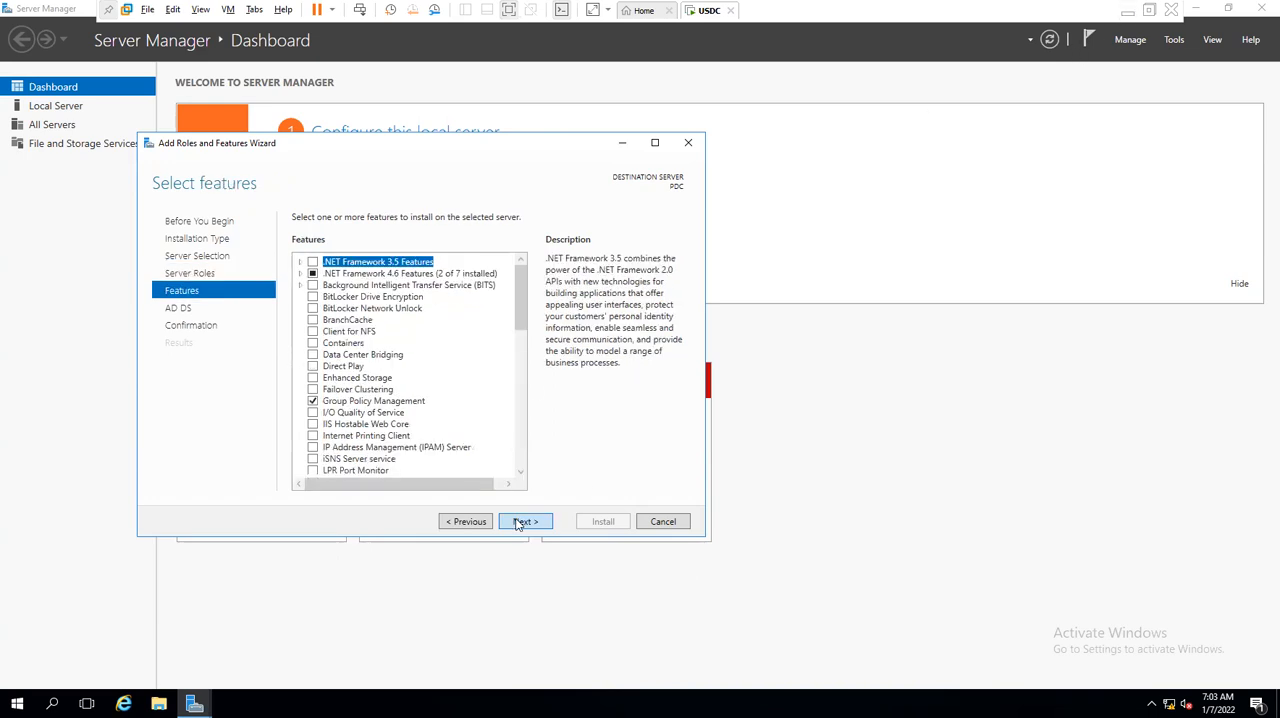
{"action": "left_click", "coordinate": [518, 522]}
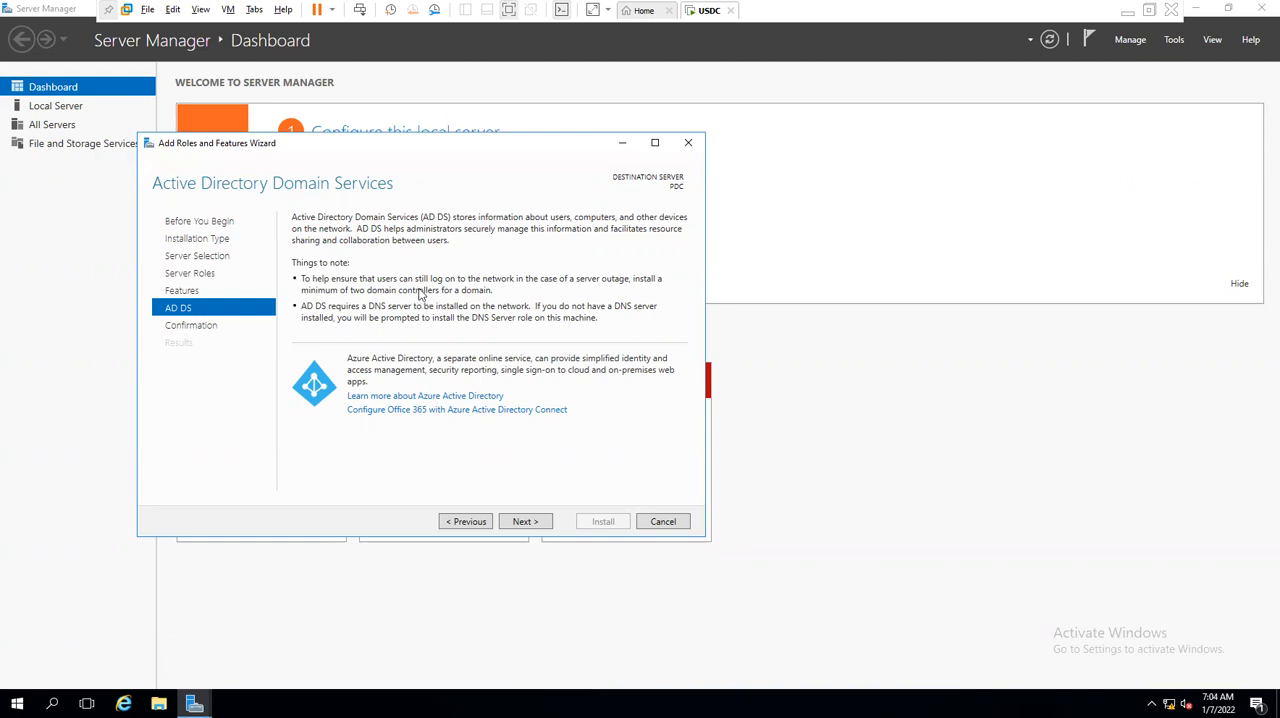
- Install the Active Directory Domain Services role on PDC and close the wizard once the installation finishes
{"action": "left_click", "coordinate": [548, 521]}
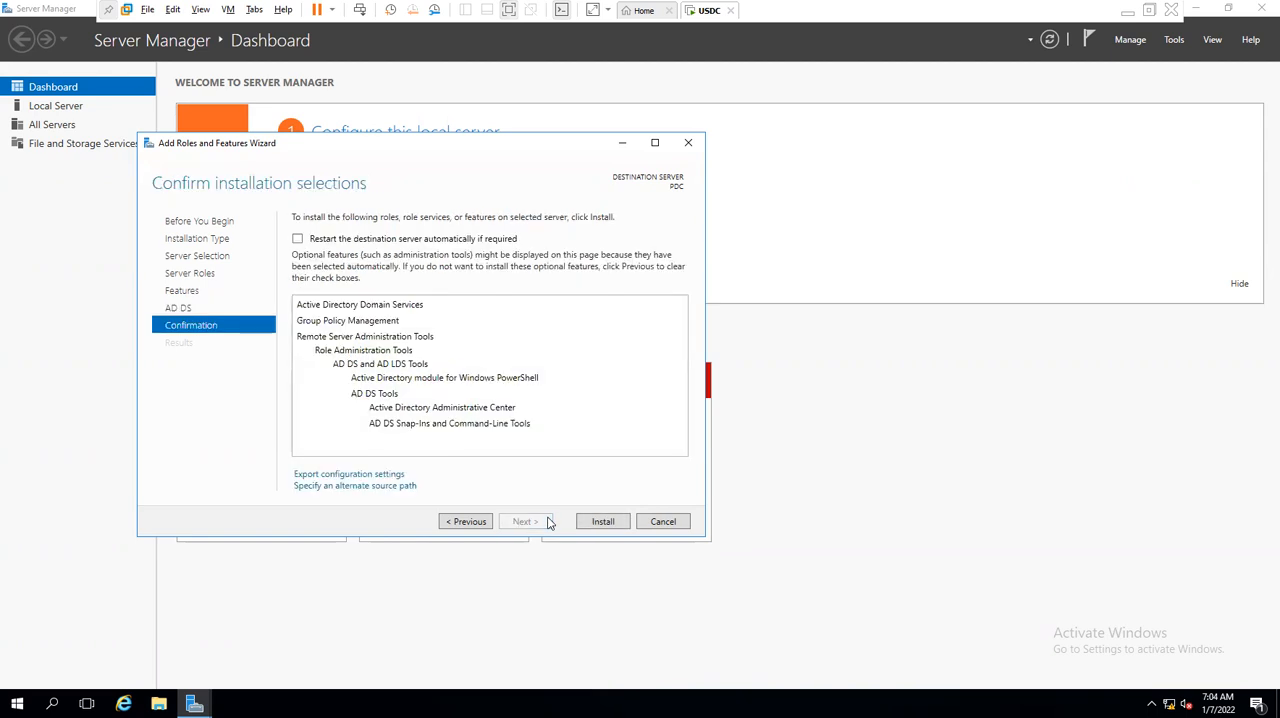
{"action": "left_click", "coordinate": [603, 523]}
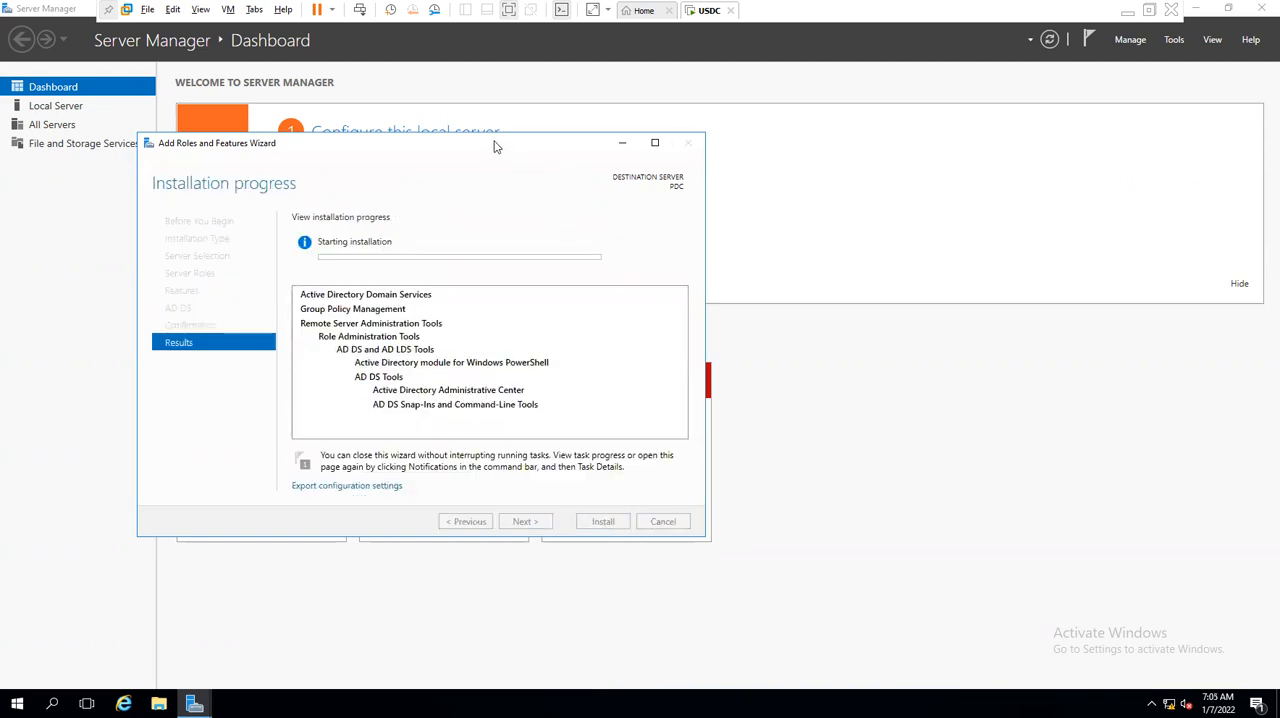
{"action": "left_click_drag", "start_coordinate": [494, 146], "coordinate": [728, 63]}
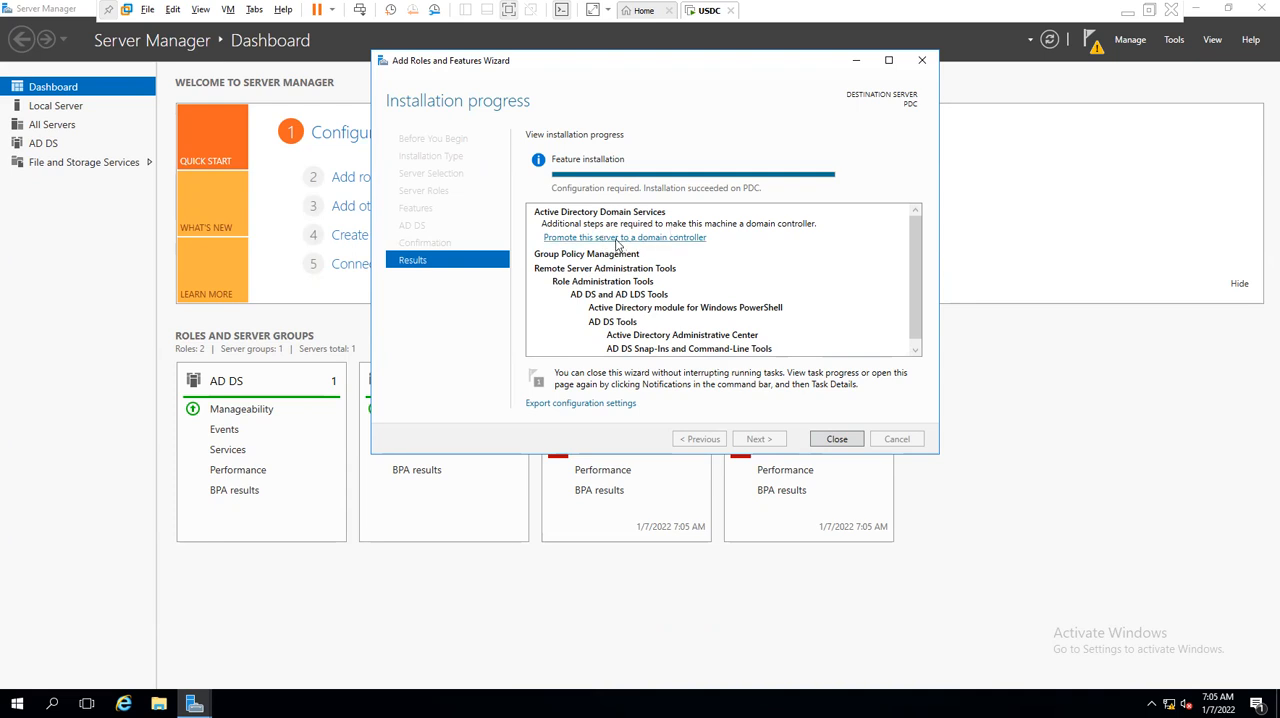
{"action": "left_click", "coordinate": [1128, 17]}
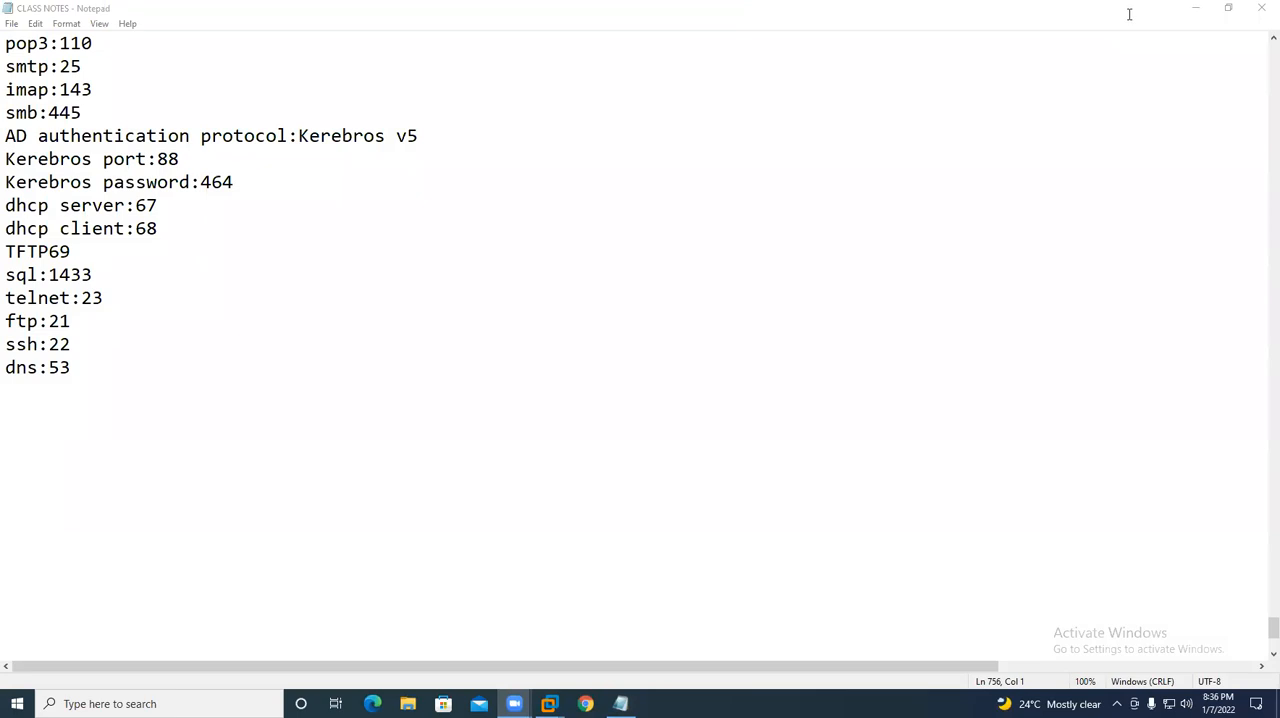
{"action": "mouse_move", "coordinate": [549, 703]}
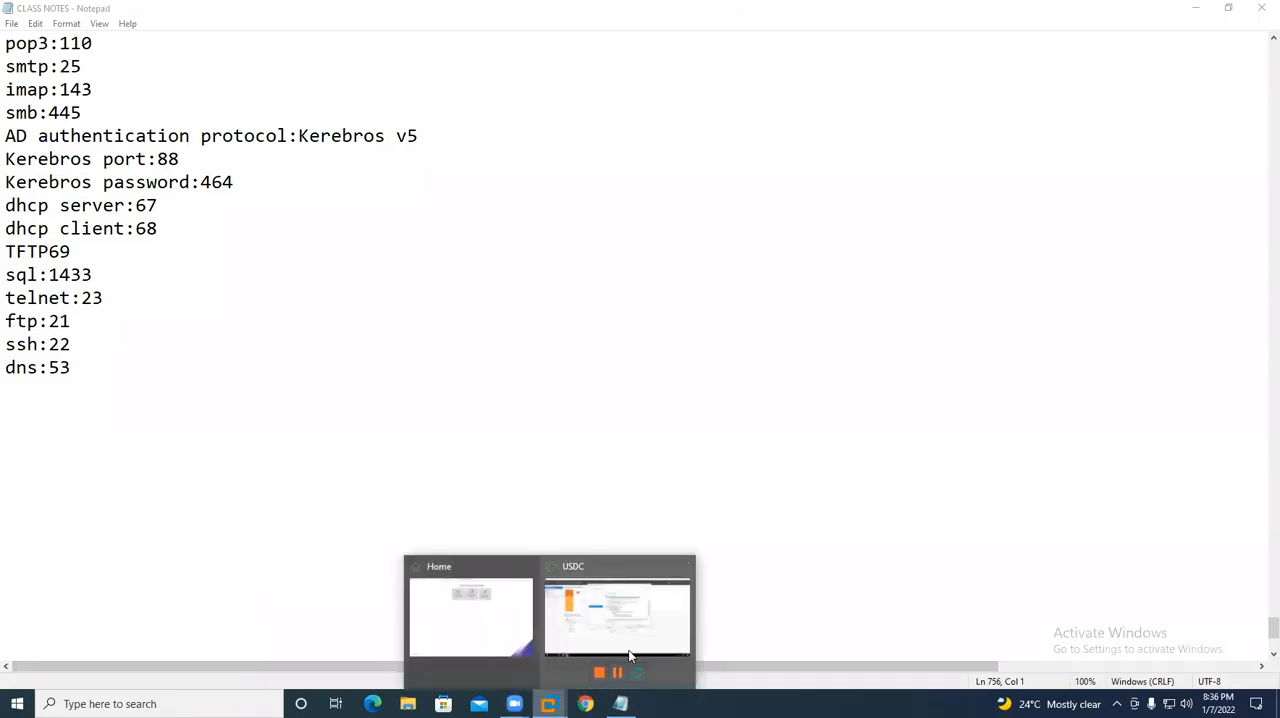
{"action": "left_click", "coordinate": [666, 606]}
{"action": "left_click", "coordinate": [836, 438]}
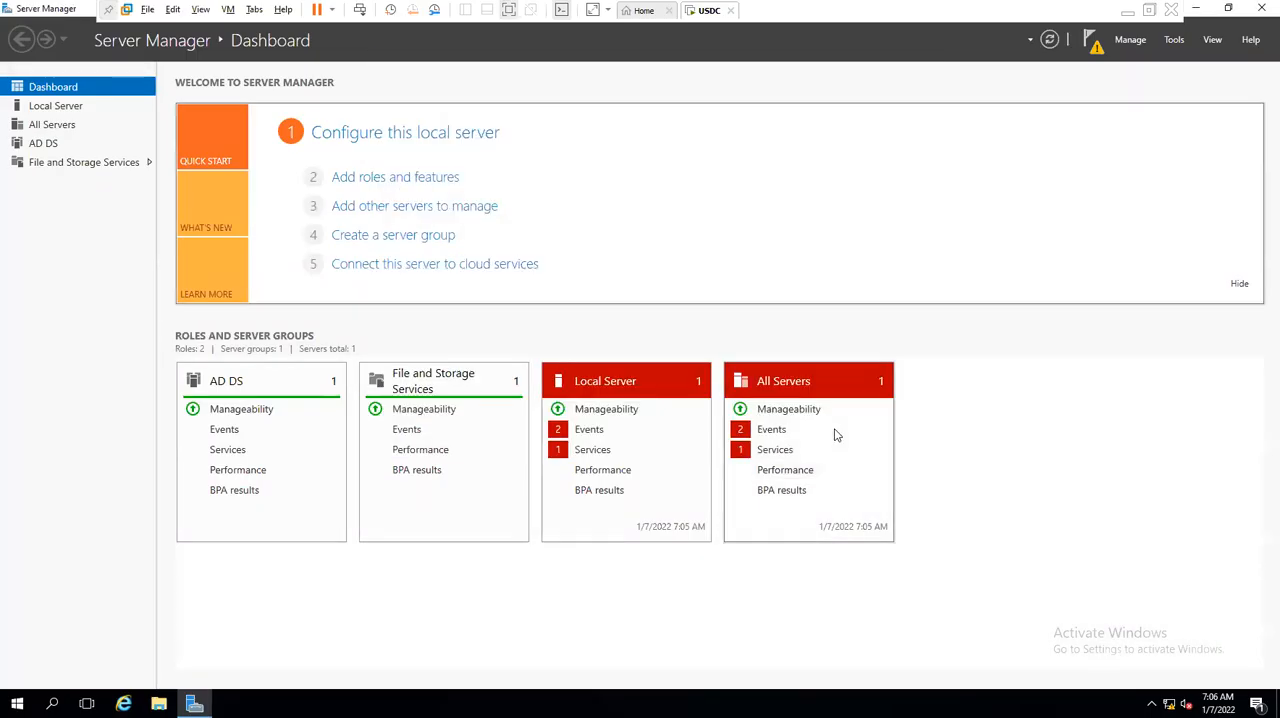
- Refresh the dashboard and examine the notifications for the post-deployment configuration of Active Directory Domain Services
{"action": "left_click", "coordinate": [1049, 39]}
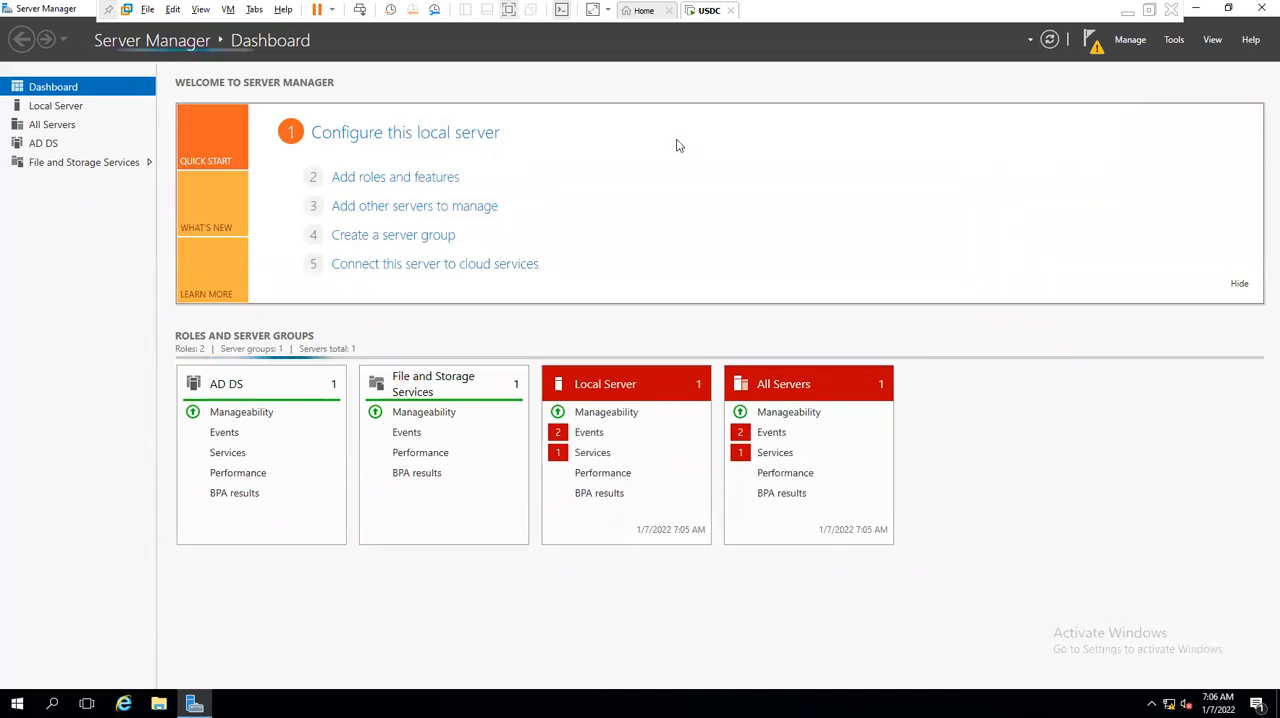
{"action": "left_click", "coordinate": [1090, 38]}
{"action": "left_click", "coordinate": [1090, 38]}
{"action": "left_click", "coordinate": [1090, 38]}
{"action": "left_click", "coordinate": [1090, 38]}
{"action": "left_click", "coordinate": [1090, 38]}
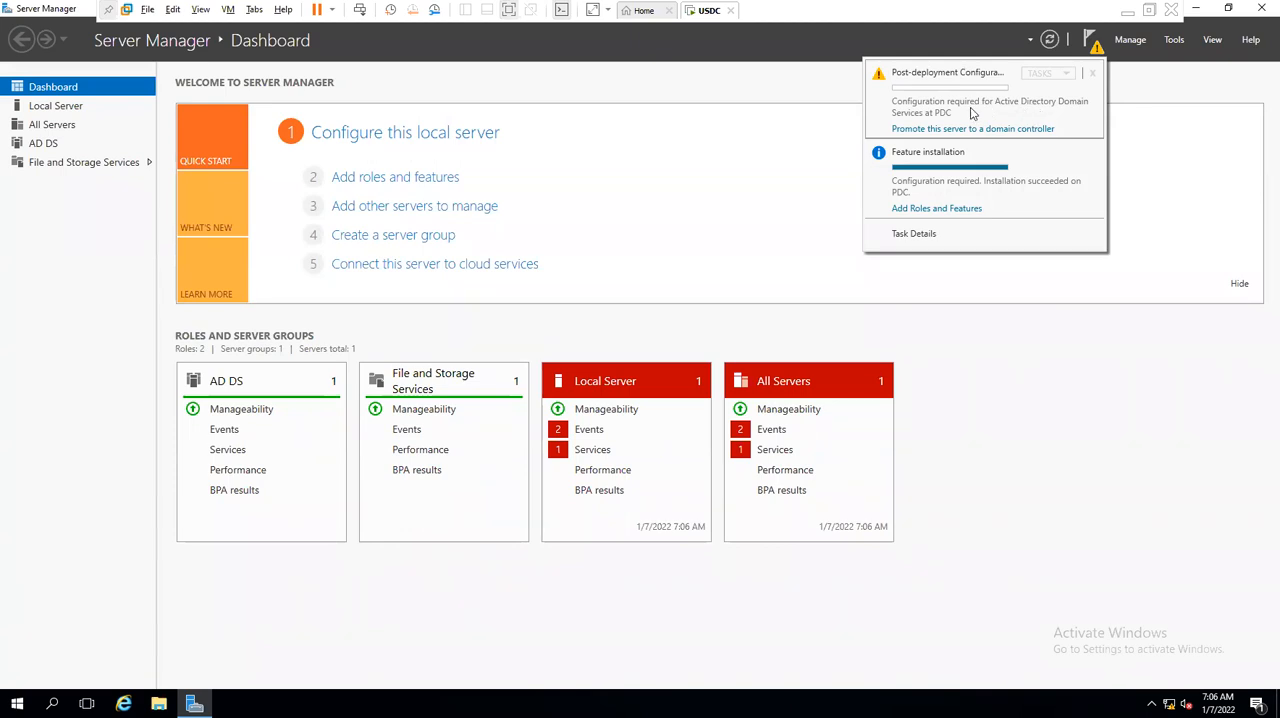
{"action": "left_click", "coordinate": [951, 131]}
- Minimize Server Manager and refresh the server's desktop
{"action": "left_click", "coordinate": [1195, 8]}
{"action": "right_click", "coordinate": [554, 230]}
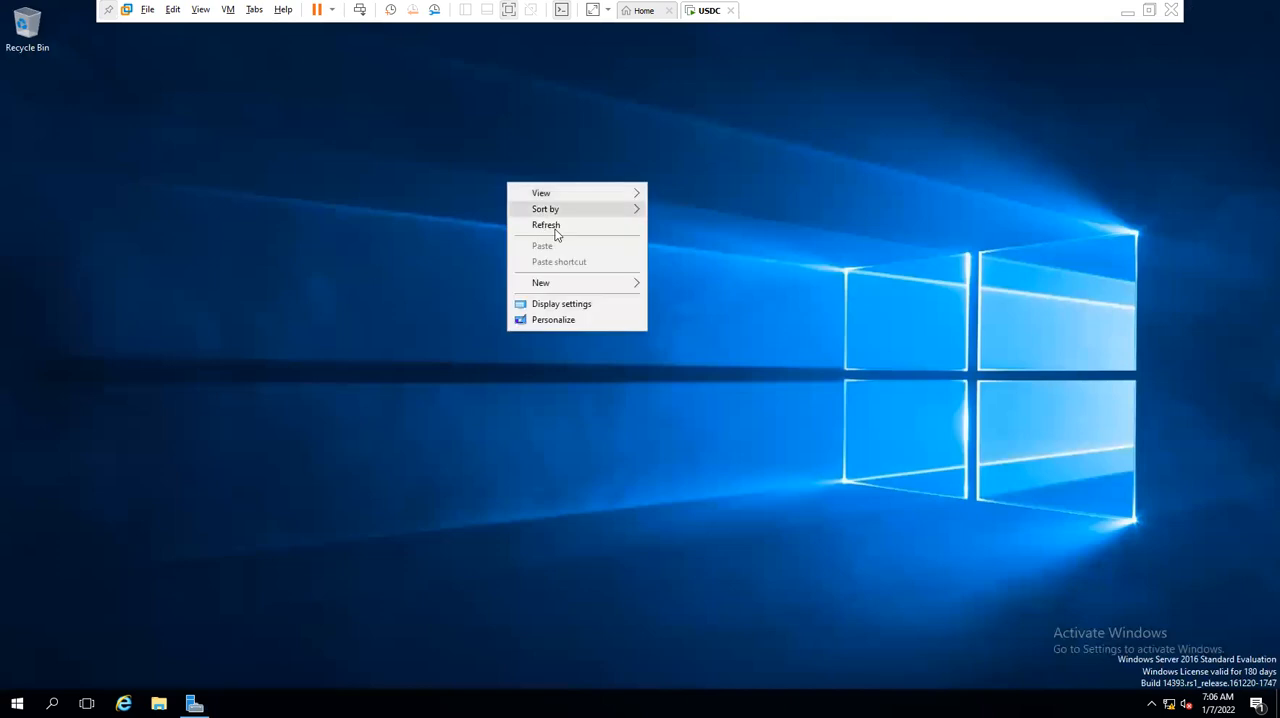
{"action": "left_click", "coordinate": [554, 228]}
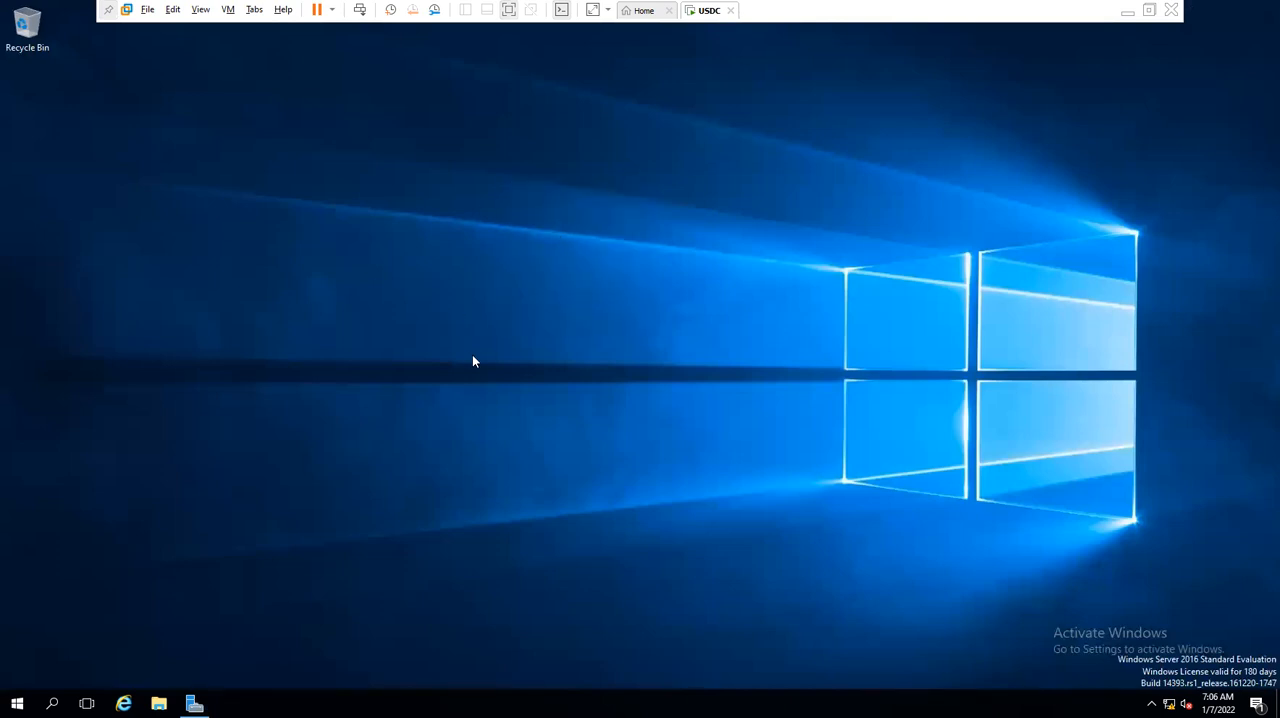
{"action": "left_click_drag", "start_coordinate": [160, 234], "coordinate": [476, 253]}
{"action": "left_click_drag", "start_coordinate": [170, 282], "coordinate": [546, 308]}
{"action": "left_click_drag", "start_coordinate": [210, 293], "coordinate": [724, 212]}
- Start a Command Prompt and run net accounts to check the server's account settings
{"action": "key", "text": "super+r"}
{"action": "type", "text": "cmd"}
{"action": "key", "text": "Return"}
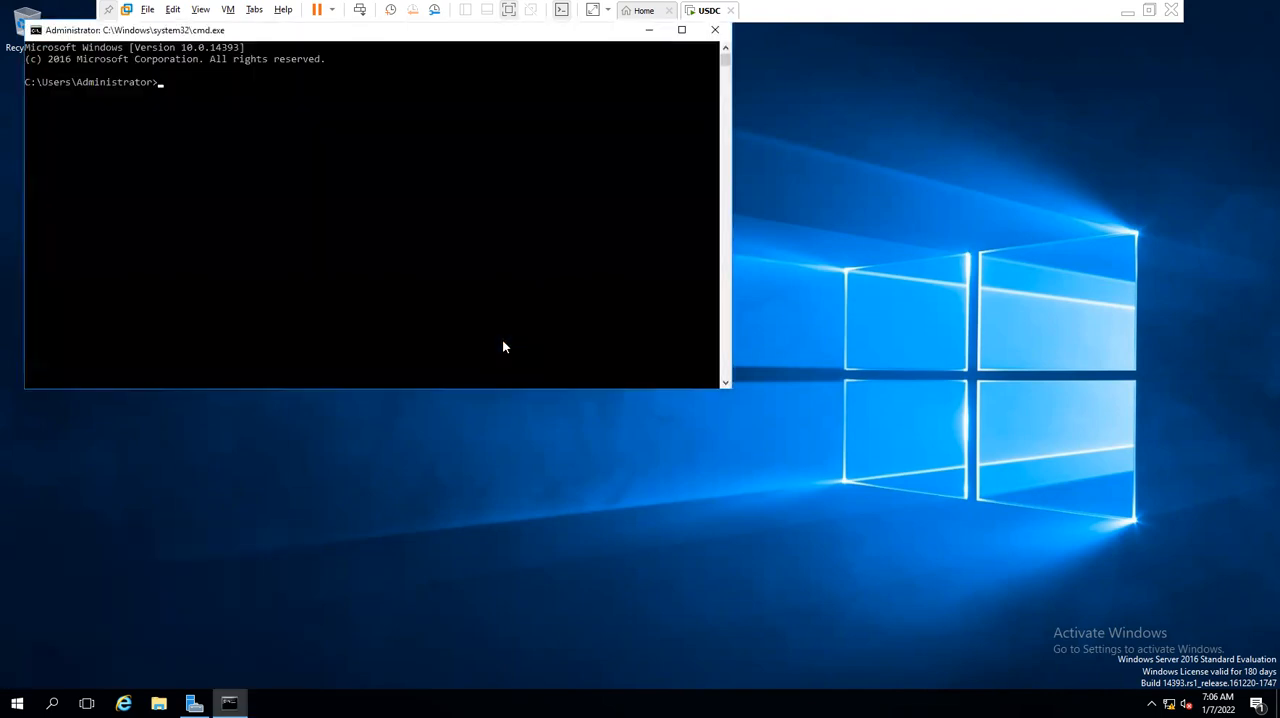
{"action": "type", "text": "net accounts"}
{"action": "key", "text": "Return"}
- Examine the computer role in the net accounts output, highlighting that line and the command itself
{"action": "left_click_drag", "start_coordinate": [333, 187], "coordinate": [441, 188]}
{"action": "left_click_drag", "start_coordinate": [90, 35], "coordinate": [446, 115]}
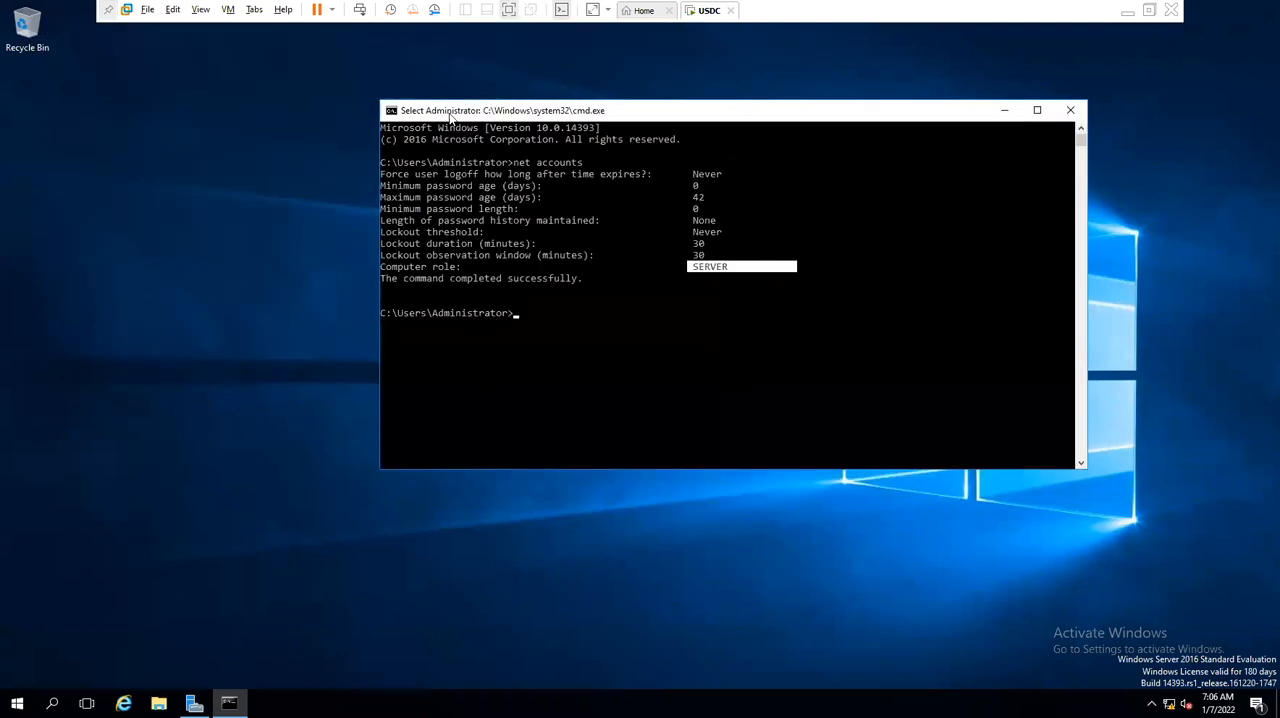
{"action": "left_click_drag", "start_coordinate": [406, 268], "coordinate": [802, 267]}
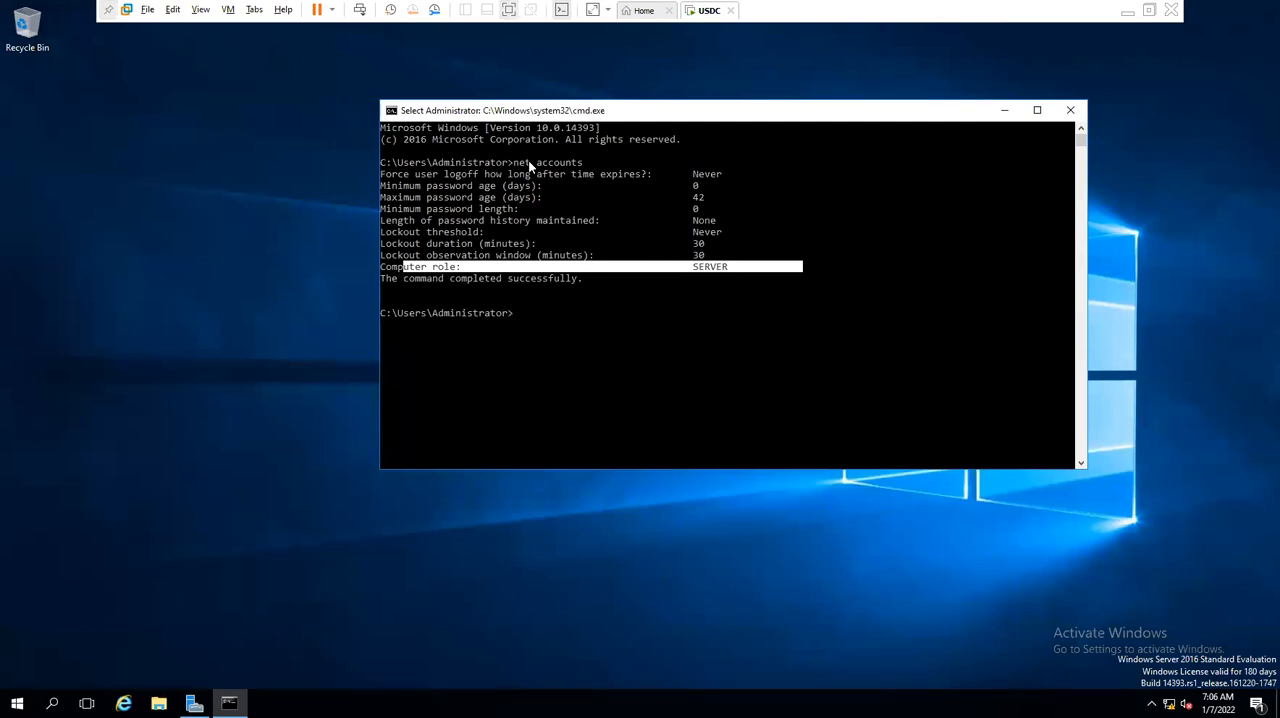
{"action": "left_click_drag", "start_coordinate": [516, 163], "coordinate": [578, 164]}
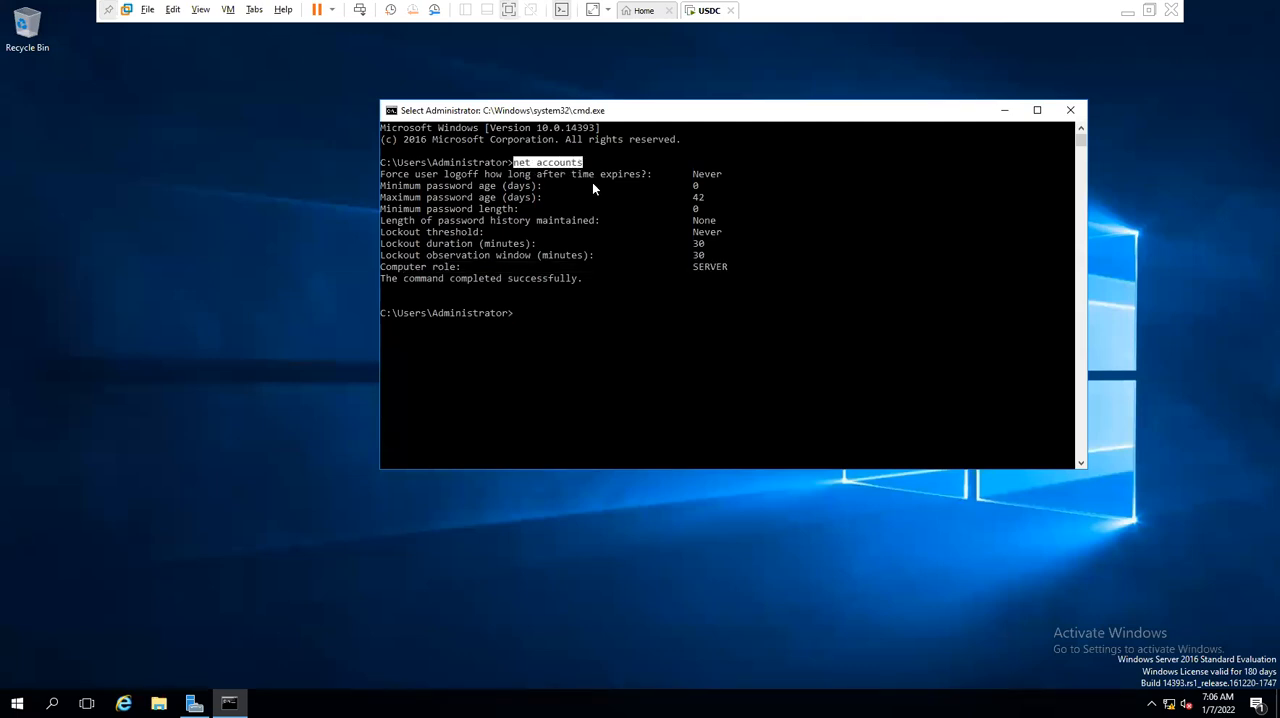
{"action": "left_click", "coordinate": [684, 266]}
{"action": "left_click_drag", "start_coordinate": [708, 270], "coordinate": [741, 270]}
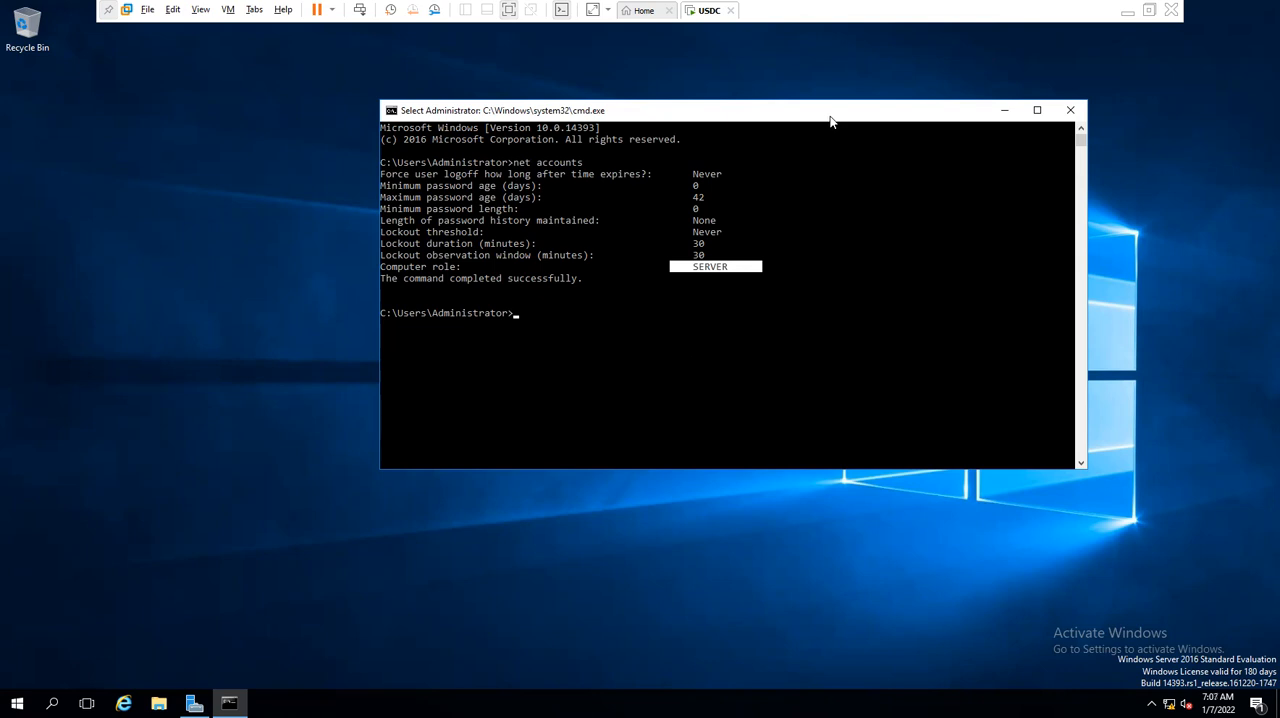
{"action": "left_click", "coordinate": [588, 163]}
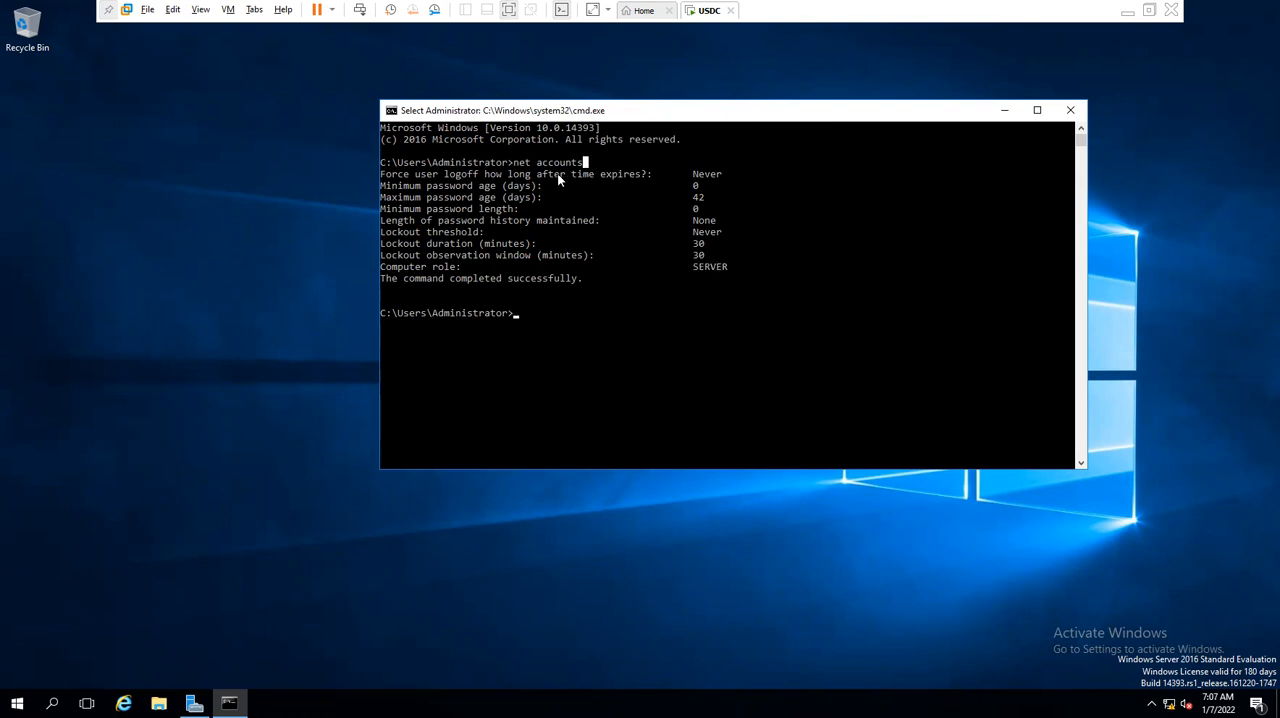
{"action": "left_click_drag", "start_coordinate": [514, 163], "coordinate": [594, 163]}
{"action": "left_click", "coordinate": [584, 207]}
{"action": "left_click_drag", "start_coordinate": [514, 163], "coordinate": [616, 163]}
{"action": "left_click", "coordinate": [539, 174]}
{"action": "left_click_drag", "start_coordinate": [514, 163], "coordinate": [632, 163]}
{"action": "left_click", "coordinate": [585, 326]}
{"action": "key", "text": "Return"}
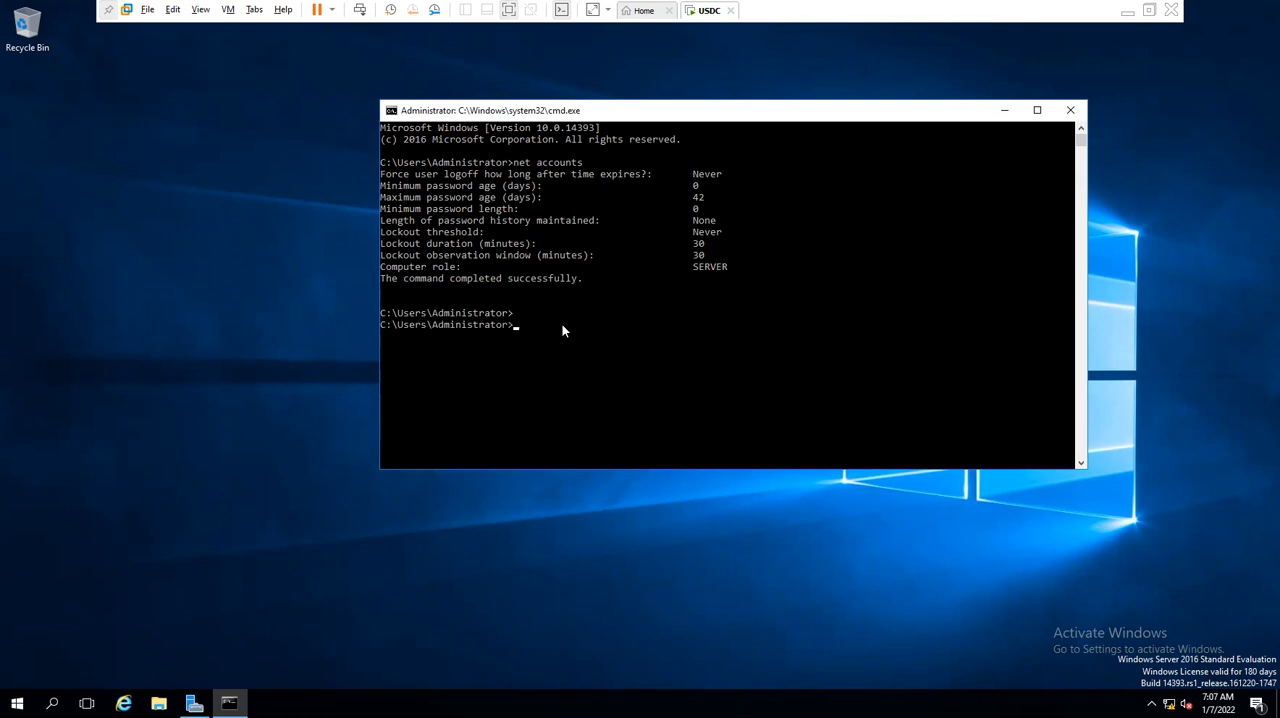
- Run net share to list the server's shared resources and highlight the command
{"action": "type", "text": "net share"}
{"action": "key", "text": "Return"}
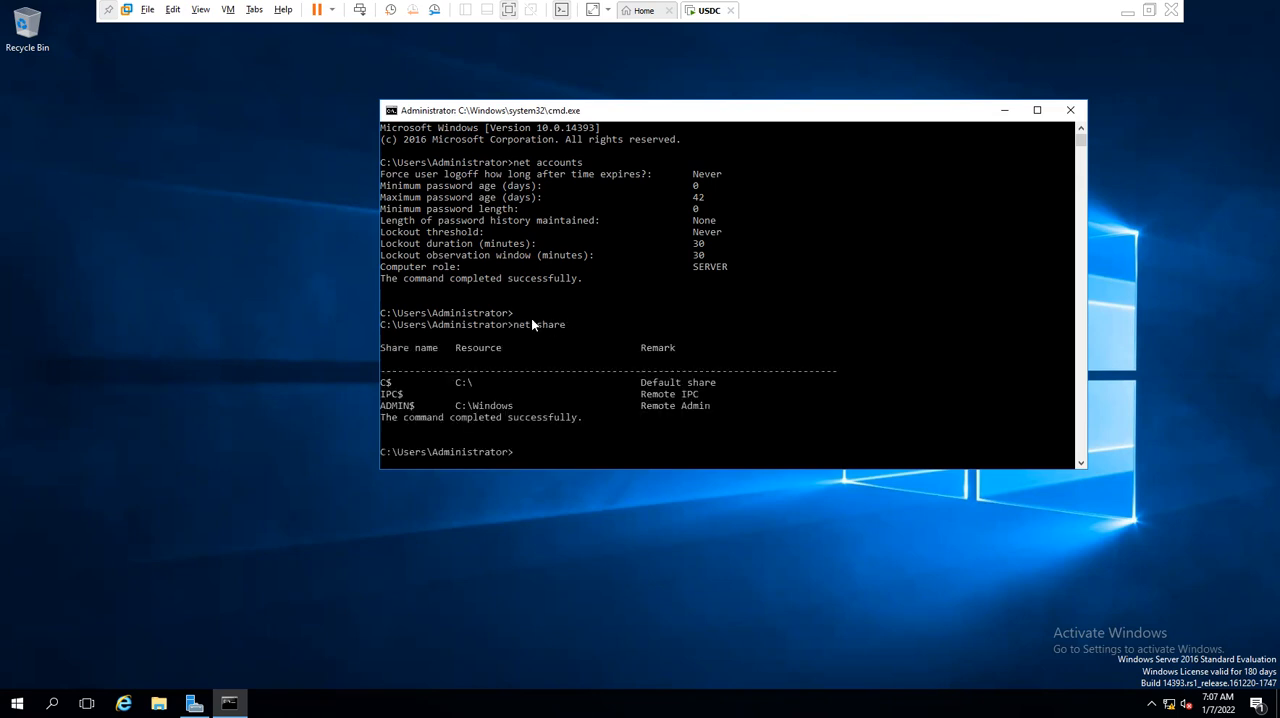
{"action": "left_click_drag", "start_coordinate": [509, 324], "coordinate": [604, 330]}
{"action": "left_click", "coordinate": [754, 289]}
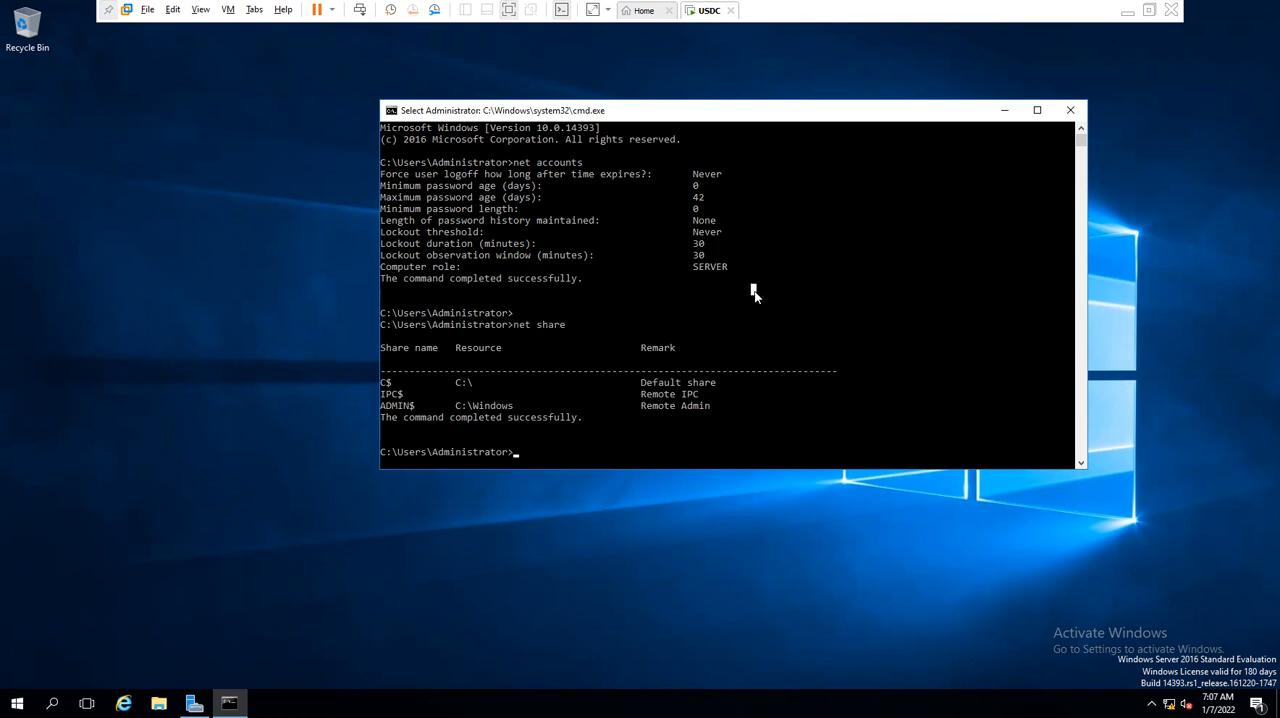
{"action": "key", "text": "Escape"}
{"action": "key", "text": "Return"}
- Launch Computer Management from the Command Prompt with compmgmt.msc
{"action": "type", "text": "compmgmt.msc"}
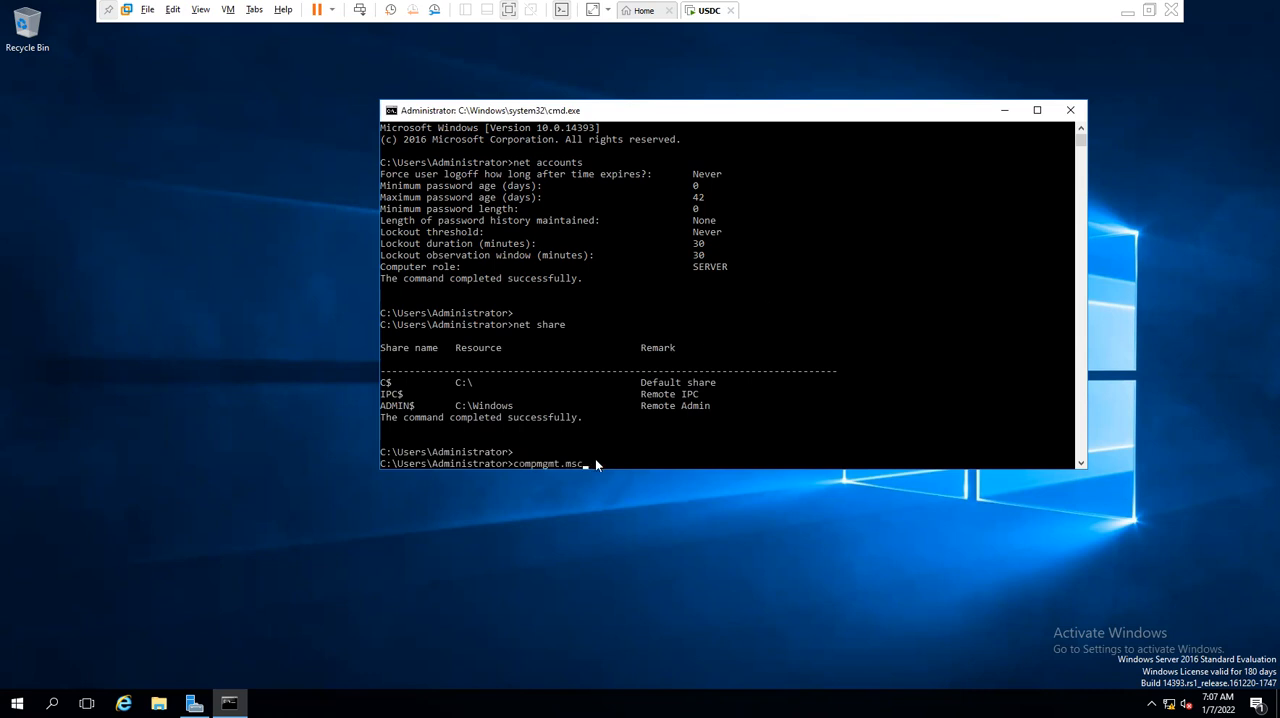
{"action": "left_click_drag", "start_coordinate": [597, 464], "coordinate": [453, 467]}
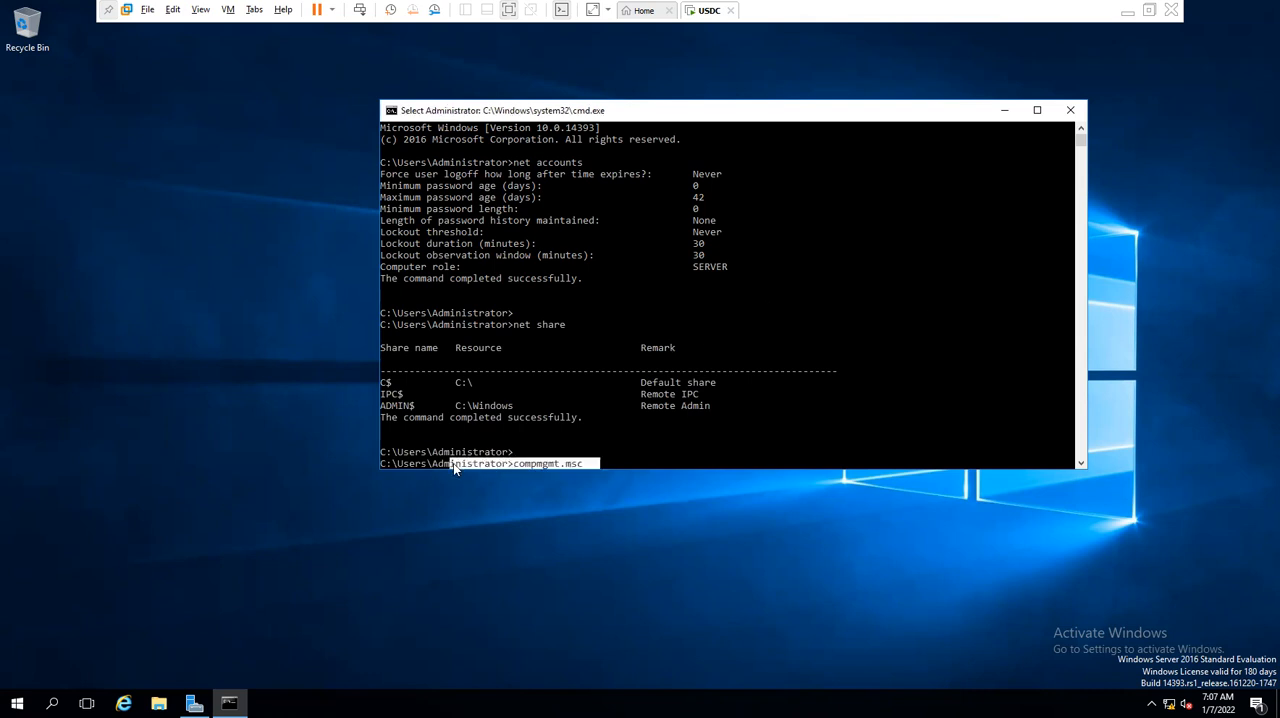
{"action": "key", "text": "Return"}
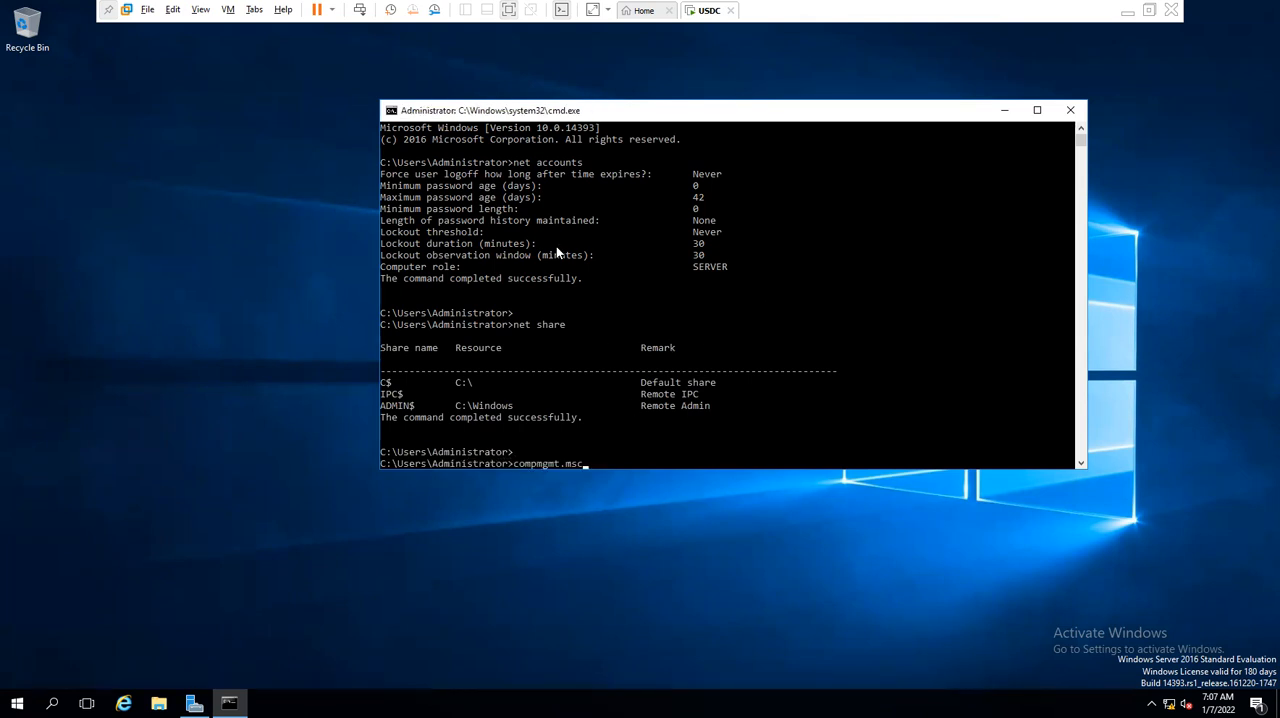
{"action": "key", "text": "Return"}
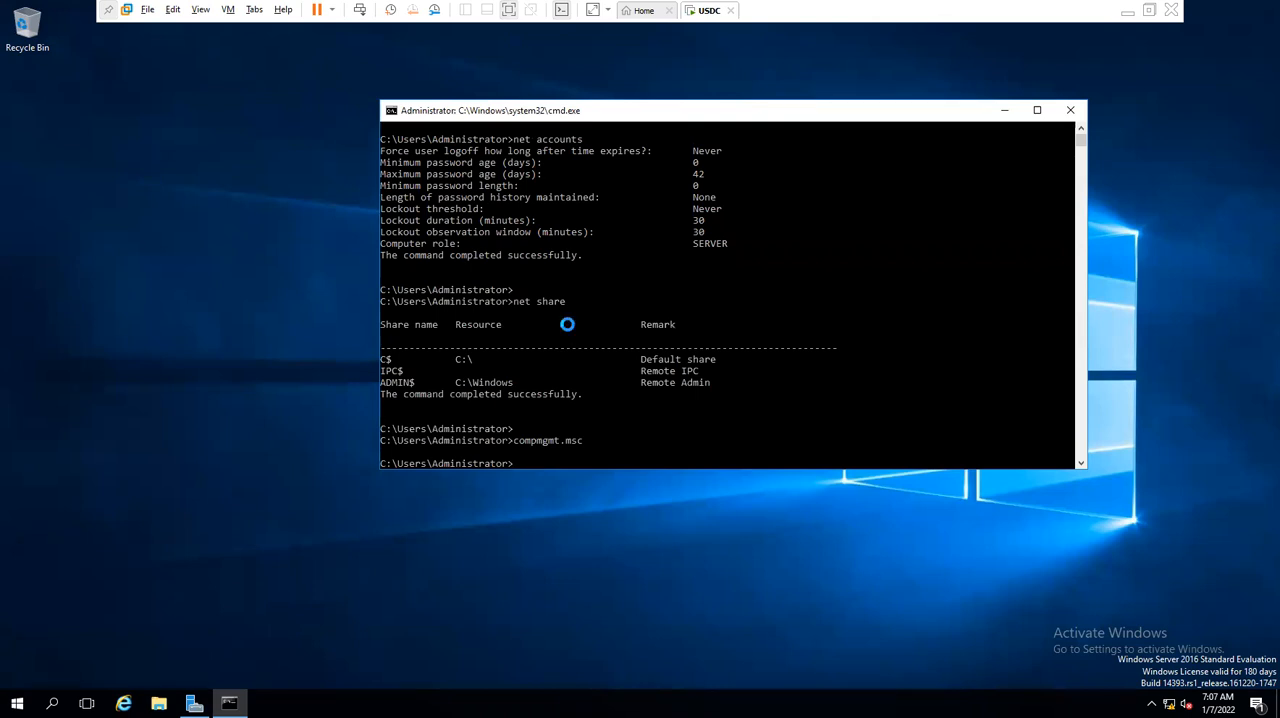
- Examine the server's shares under Shared Folders in the maximized Computer Management window, widening the Share Name column
{"action": "double_click", "coordinate": [96, 131]}
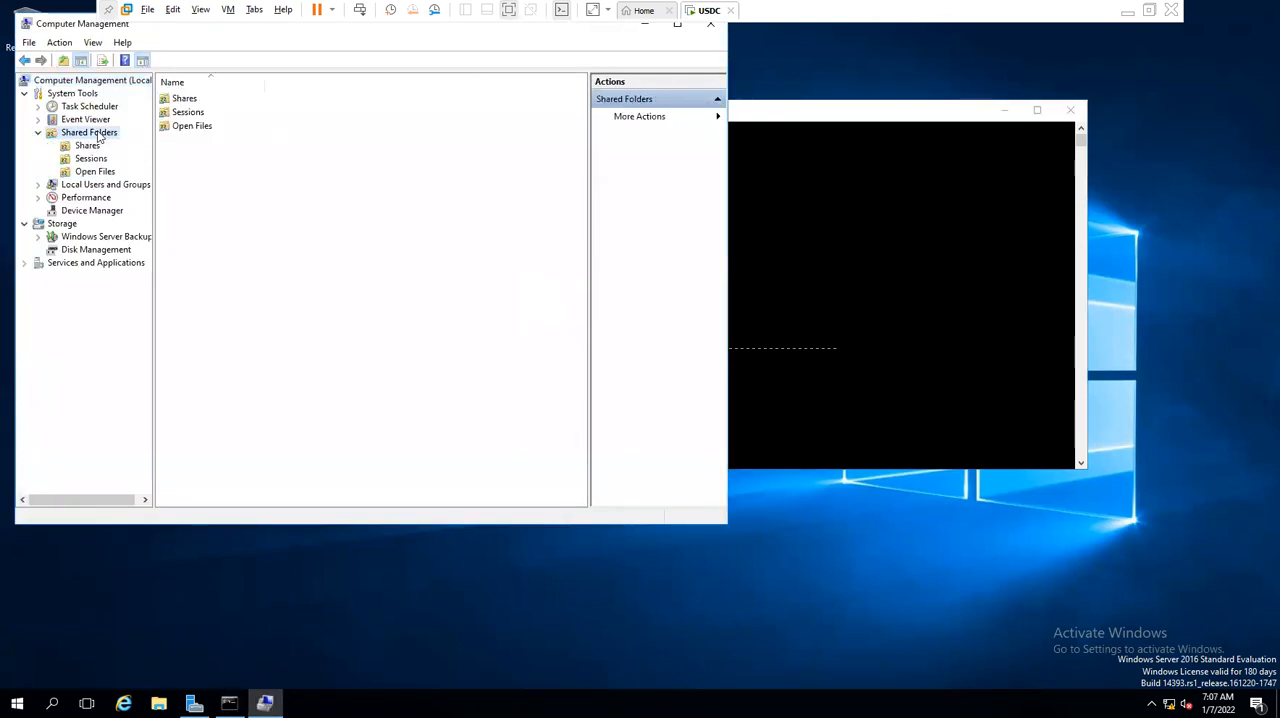
{"action": "left_click", "coordinate": [676, 27]}
{"action": "left_click", "coordinate": [84, 128]}
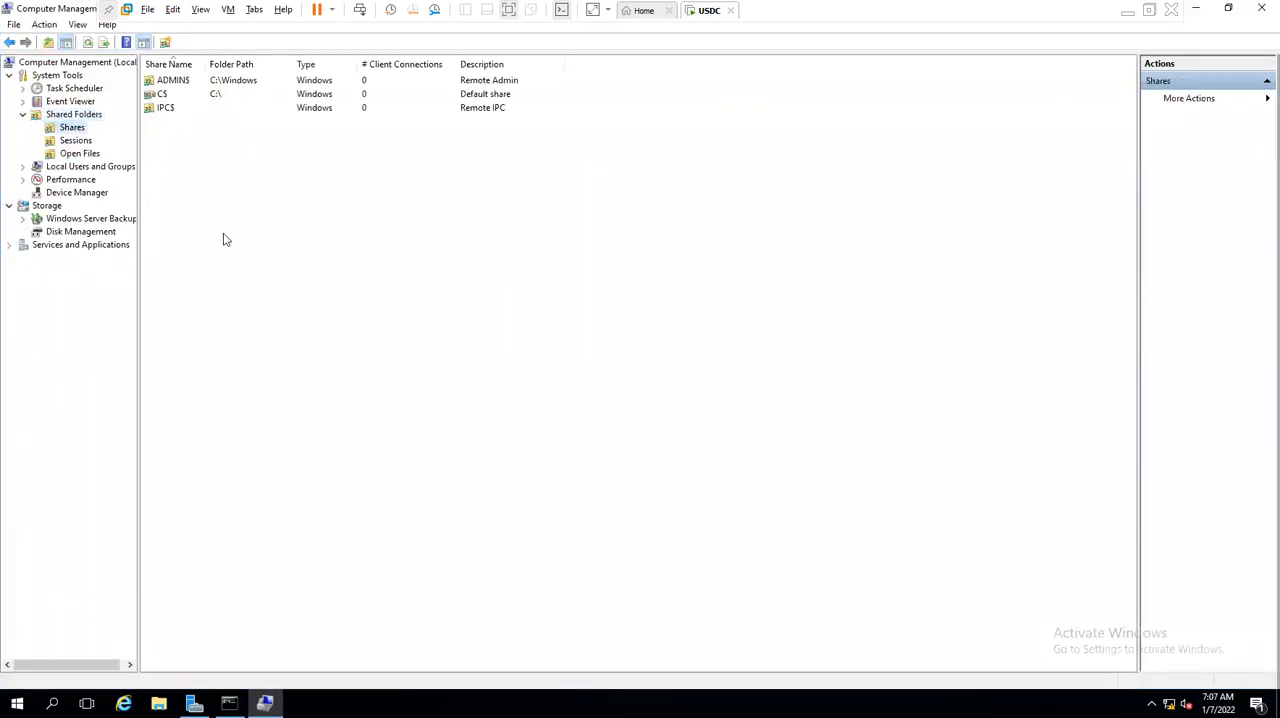
{"action": "left_click_drag", "start_coordinate": [205, 64], "coordinate": [323, 64]}
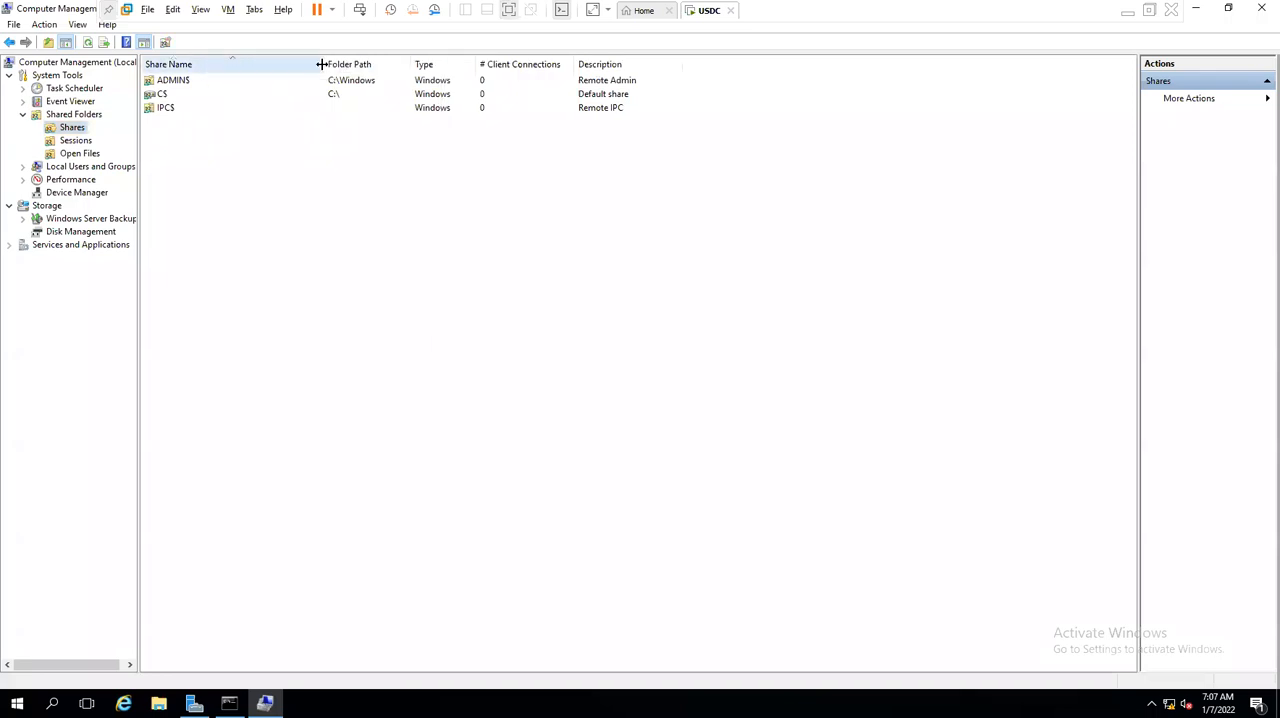
{"action": "left_click", "coordinate": [158, 96]}
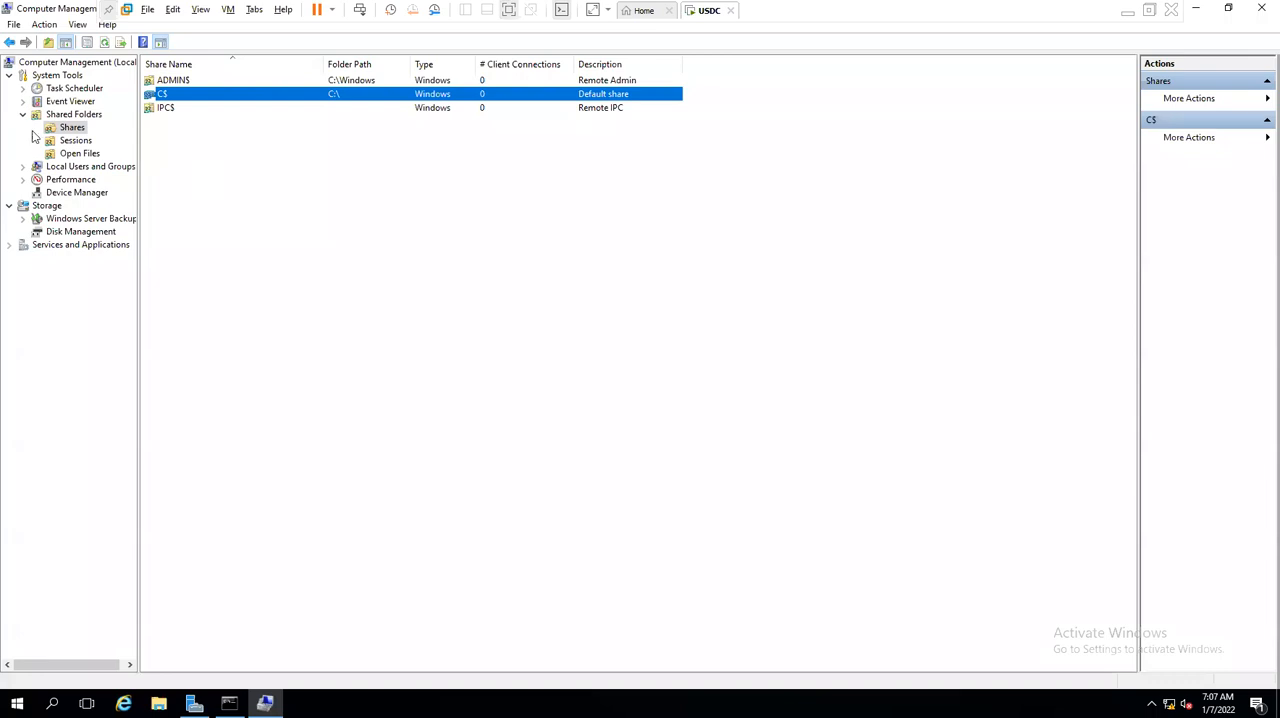
- Close Computer Management and the Command Prompt, and refresh the desktop
{"action": "left_click", "coordinate": [1262, 8]}
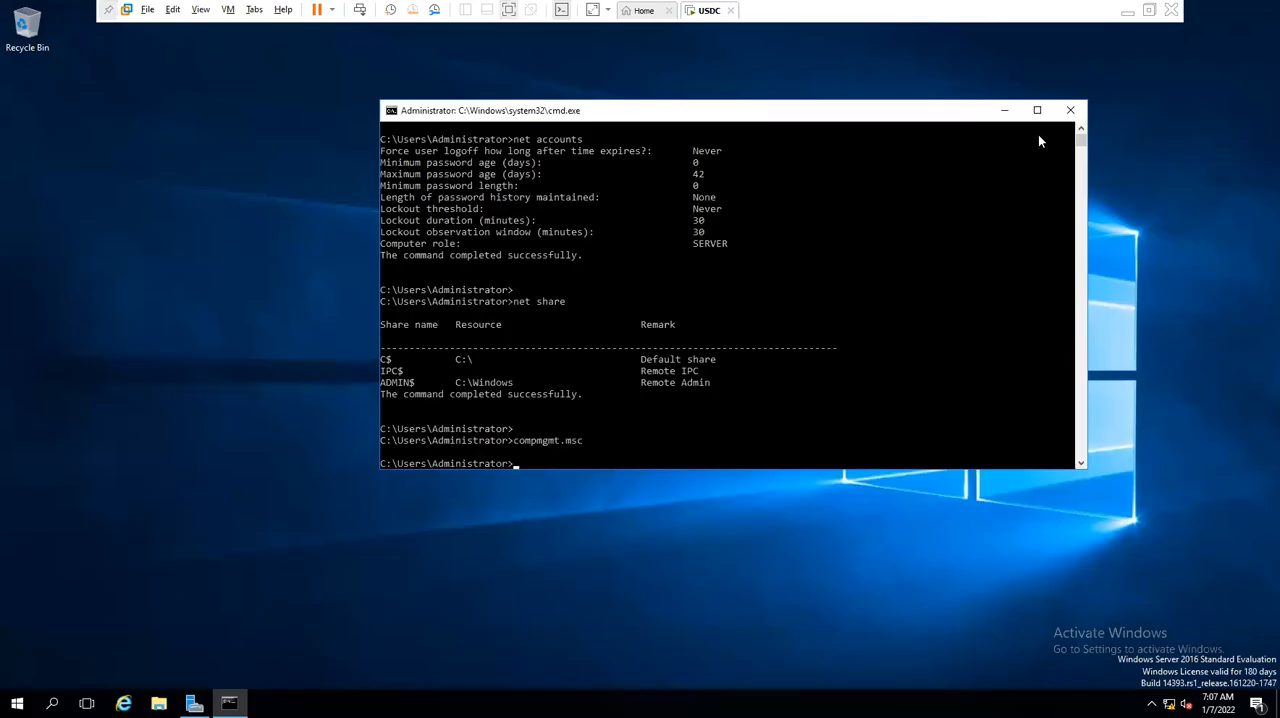
{"action": "left_click", "coordinate": [1070, 110]}
{"action": "right_click", "coordinate": [345, 261]}
{"action": "left_click", "coordinate": [388, 298]}
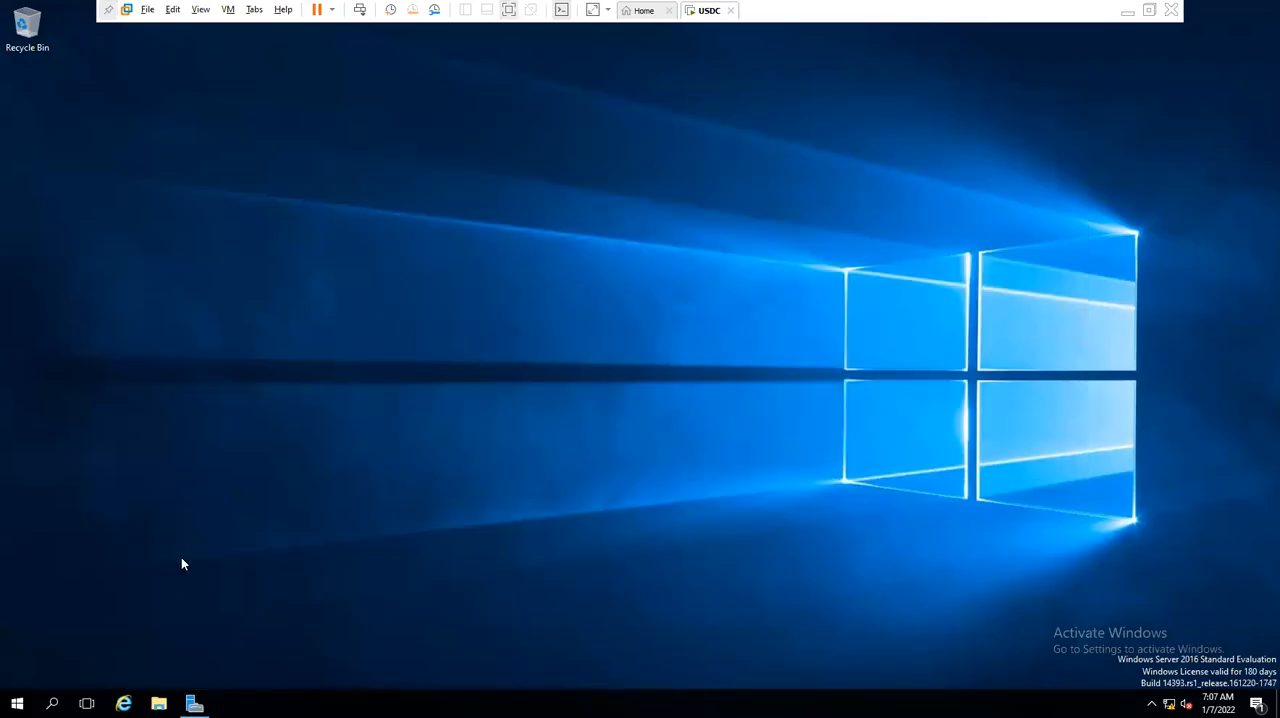
- Start promoting the server to a domain controller from the Server Manager notifications
{"action": "left_click", "coordinate": [195, 703]}
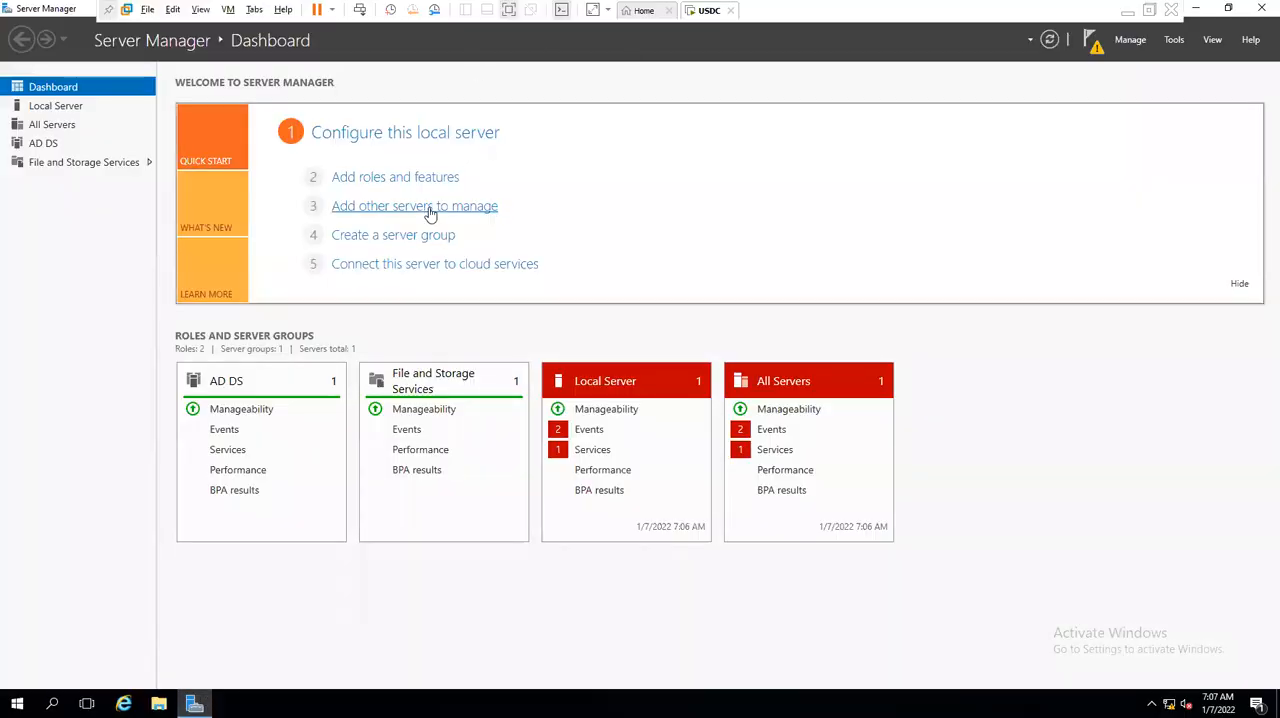
{"action": "left_click", "coordinate": [1091, 44]}
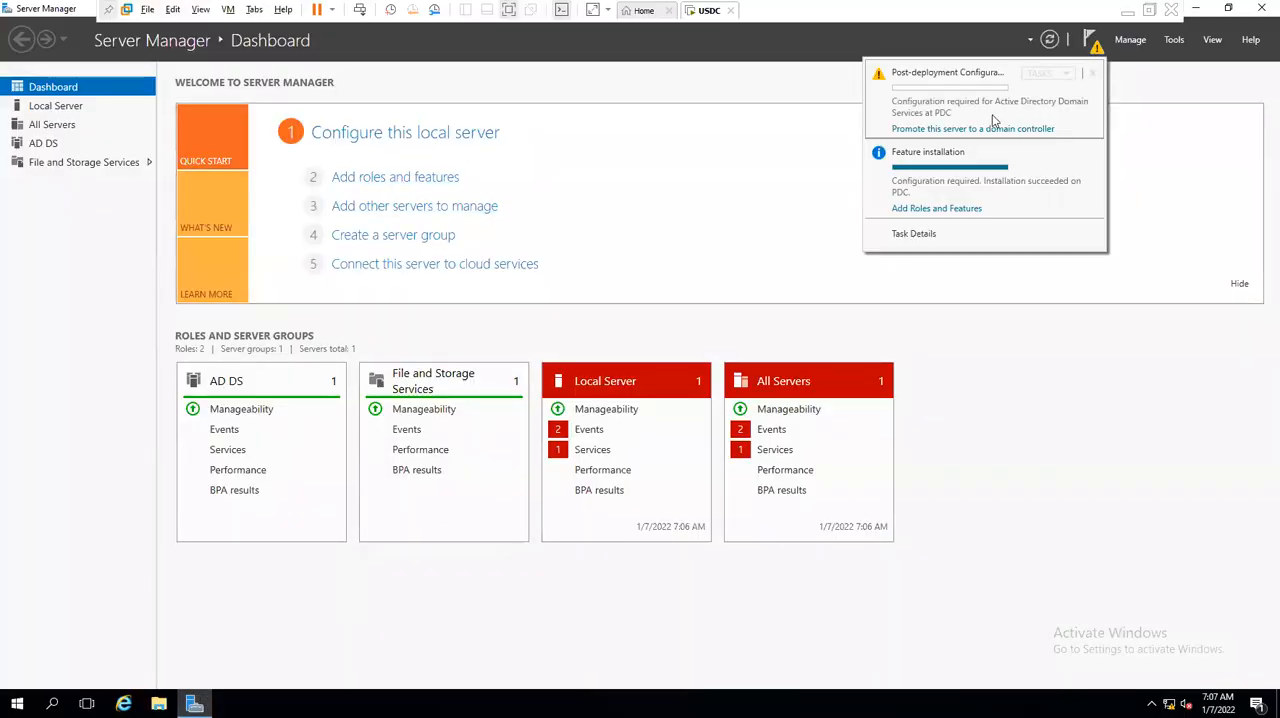
{"action": "left_click", "coordinate": [943, 130]}
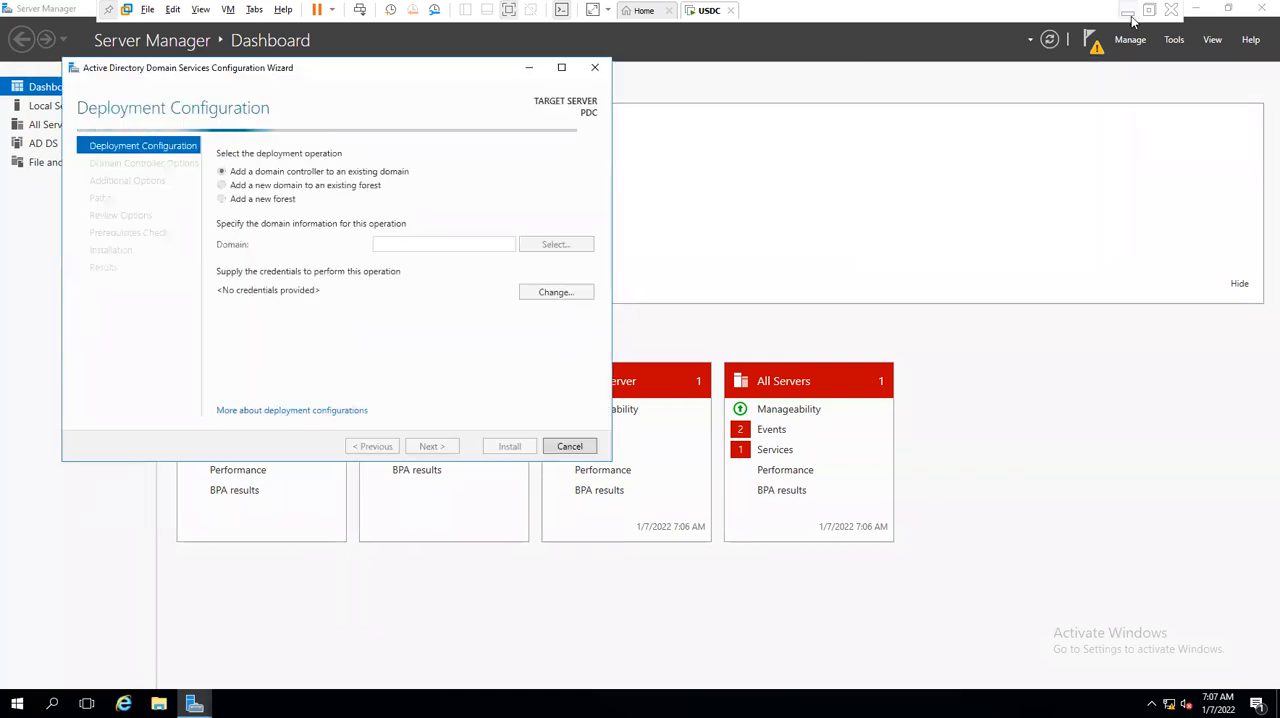
- Switch to the CLASS NOTES file in Notepad, add the line "DC:", save it and return to the USDC virtual machine
{"action": "left_click", "coordinate": [1130, 16]}
{"action": "type", "text": "do"}
{"action": "key", "text": "BackSpace"}
{"action": "key", "text": "BackSpace"}
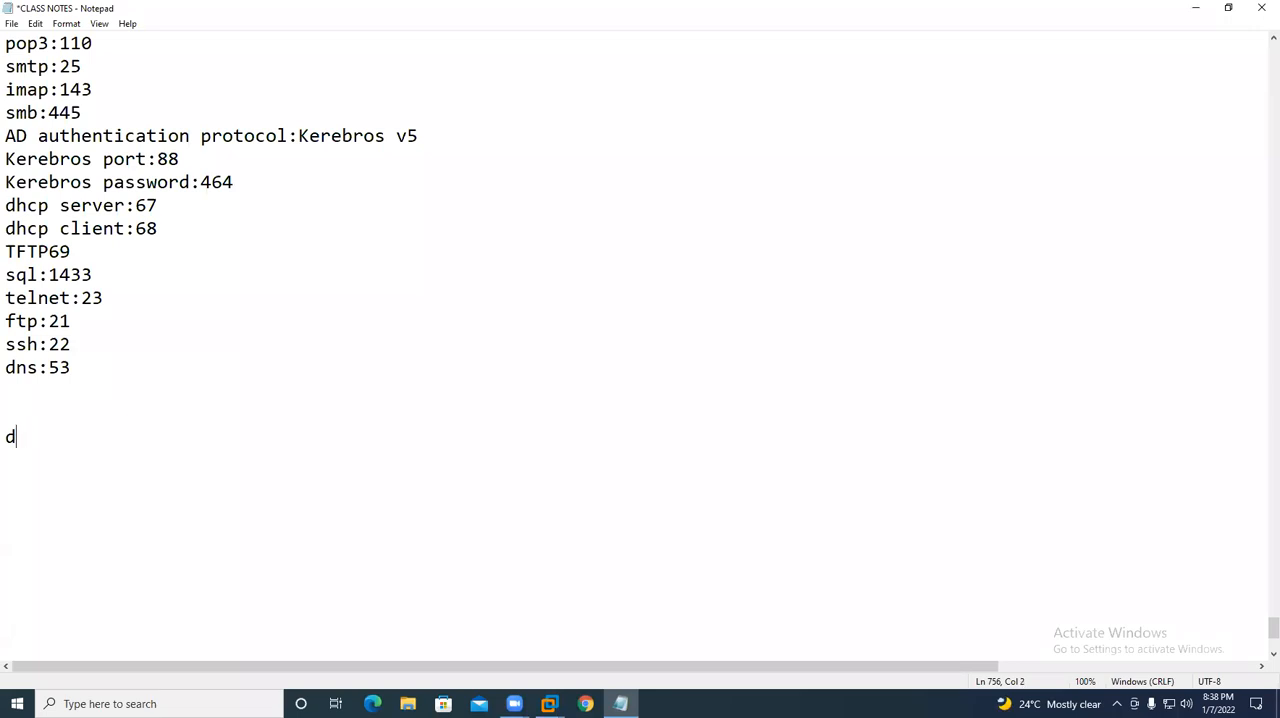
{"action": "type", "text": "DC:"}
{"action": "key", "text": "ctrl+s"}
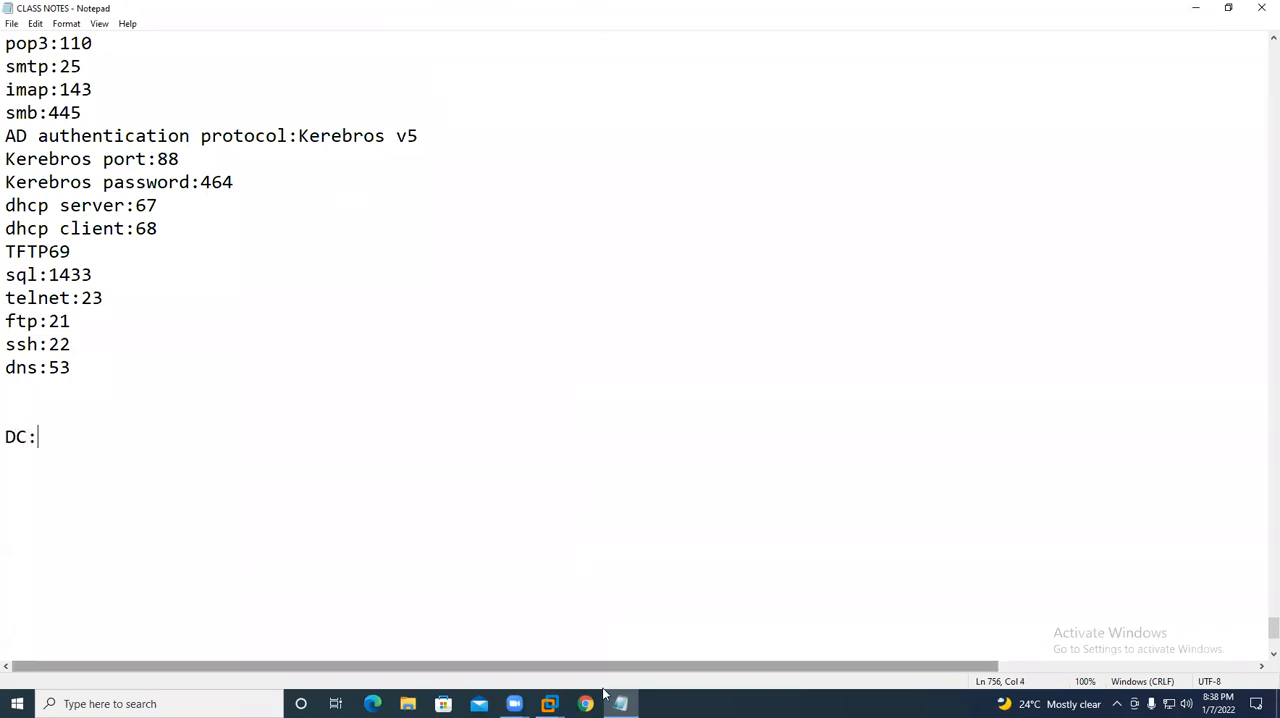
{"action": "mouse_move", "coordinate": [618, 700]}
{"action": "left_click", "coordinate": [630, 634]}
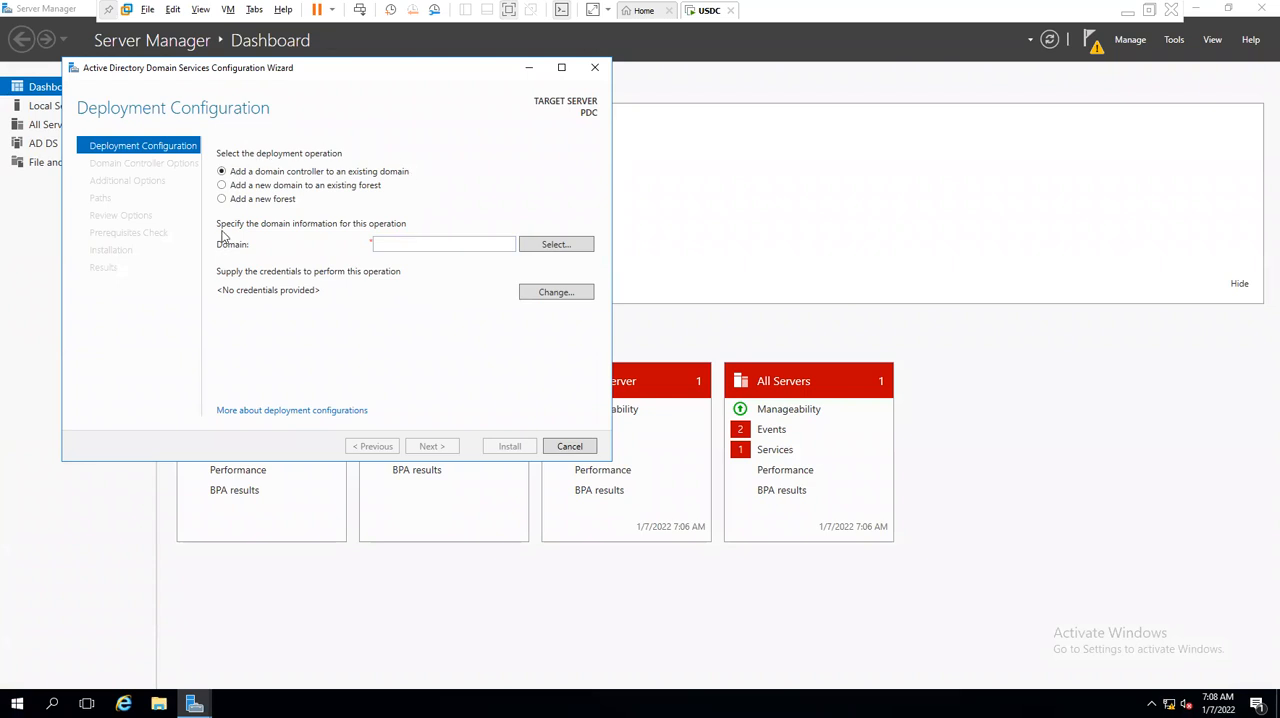
- Choose to add a new forest with the root domain name forest.local and continue to the domain controller options
{"action": "left_click", "coordinate": [230, 200]}
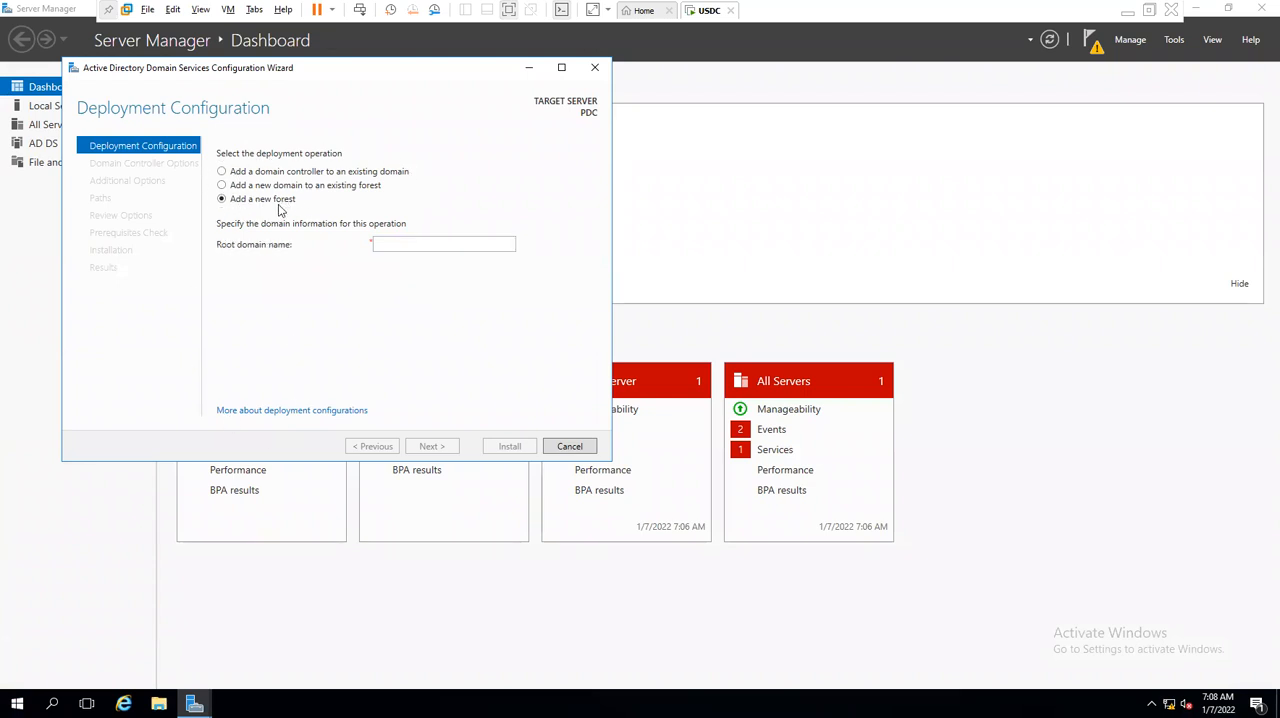
{"action": "left_click", "coordinate": [421, 244]}
{"action": "type", "text": "forest.local"}
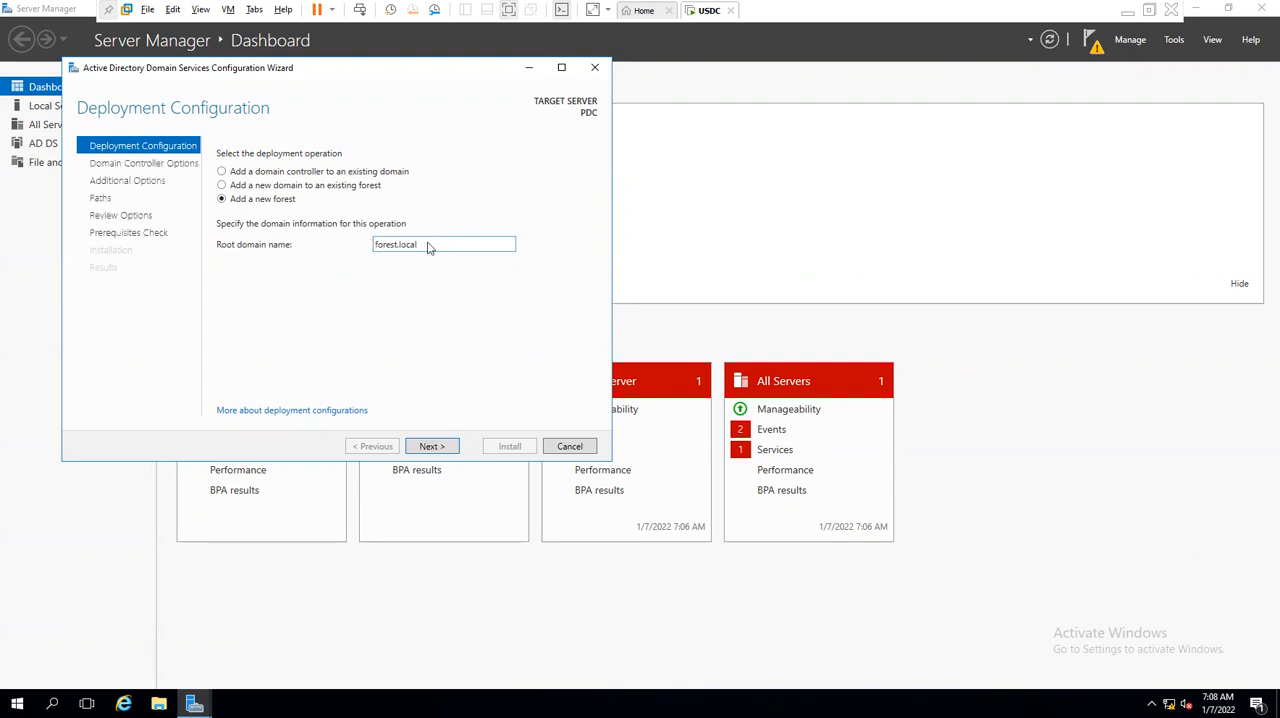
{"action": "key", "text": "Return"}
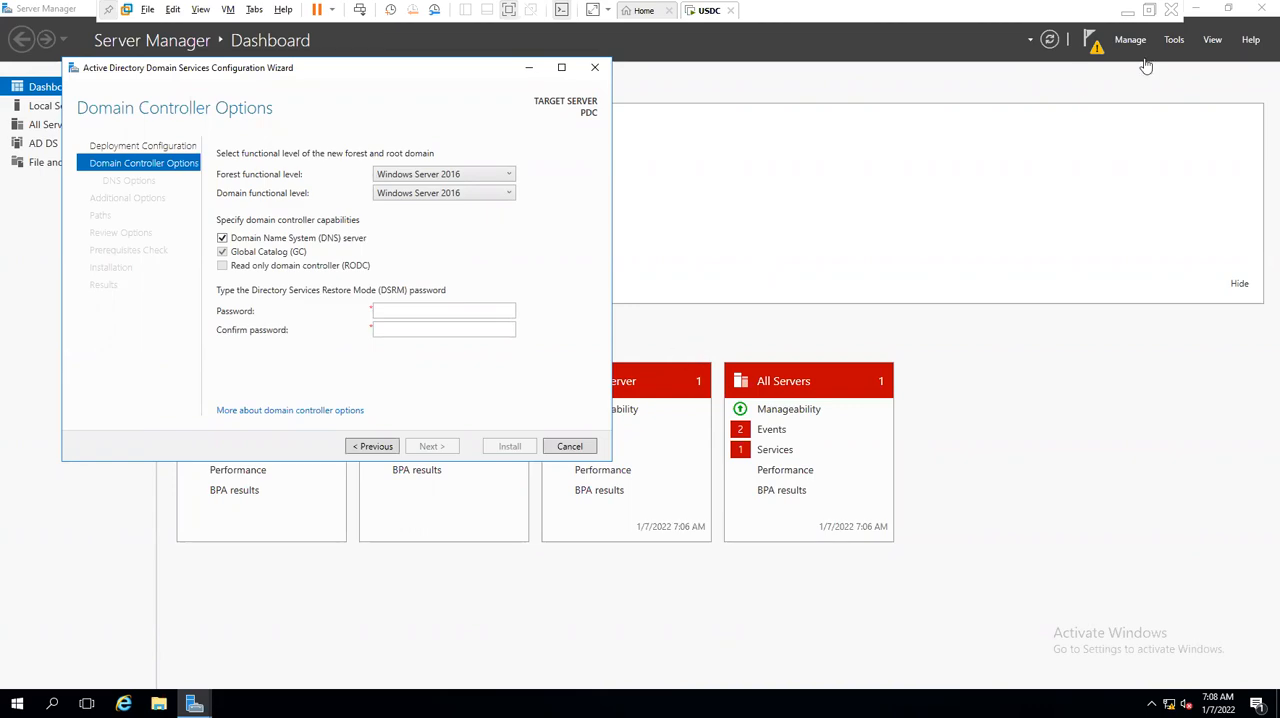
- Check the CLASS NOTES file, return to the USDC virtual machine and revisit the wizard's deployment configuration before going forward again
{"action": "left_click", "coordinate": [1127, 11]}
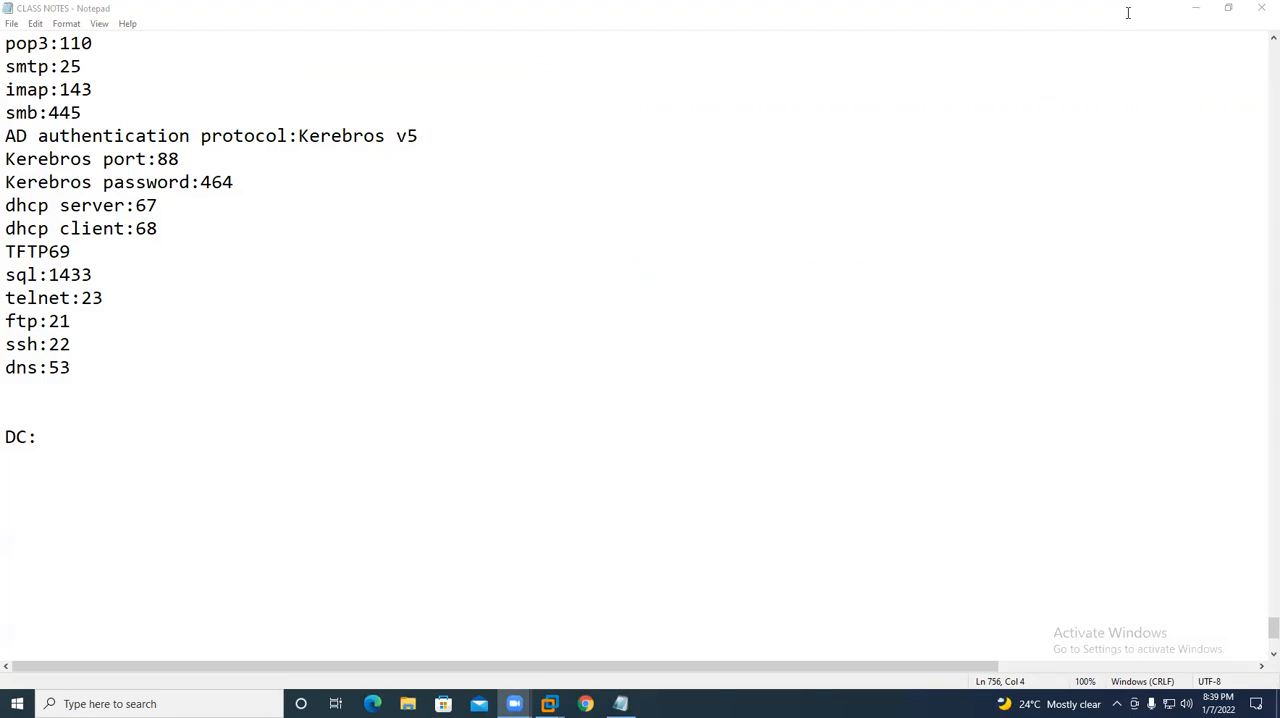
{"action": "mouse_move", "coordinate": [549, 704]}
{"action": "left_click", "coordinate": [640, 603]}
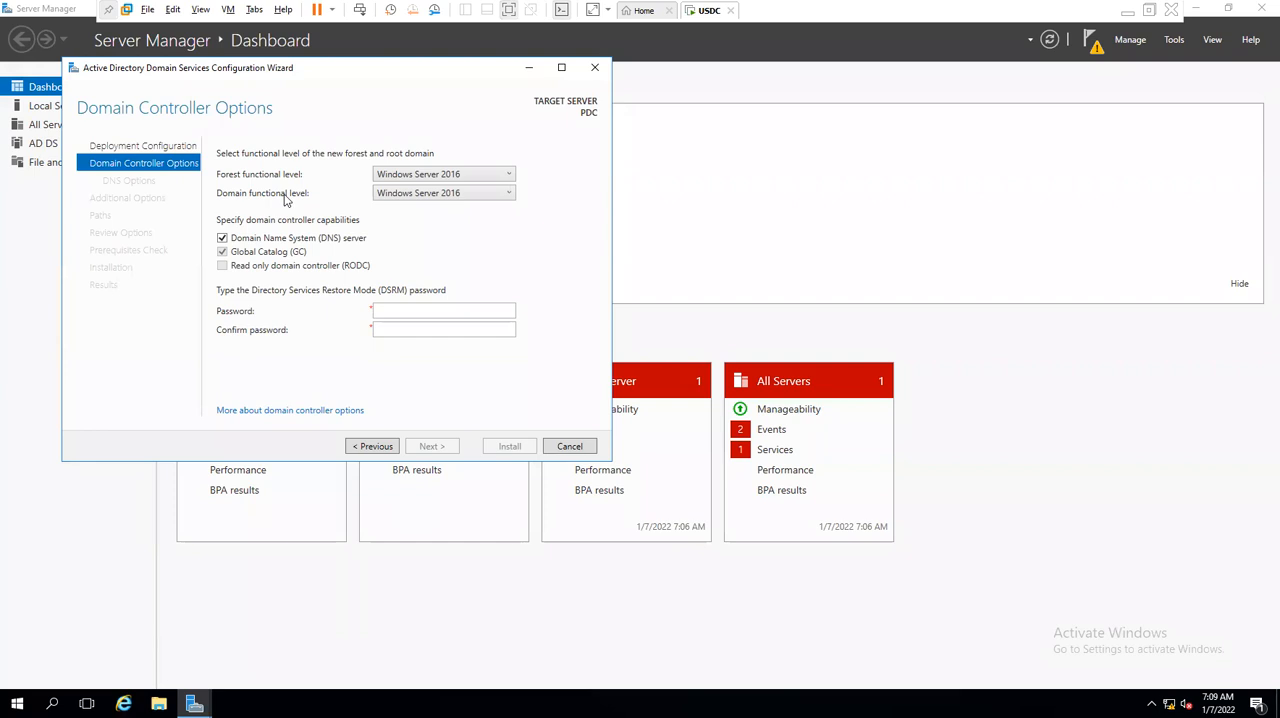
{"action": "left_click", "coordinate": [384, 446]}
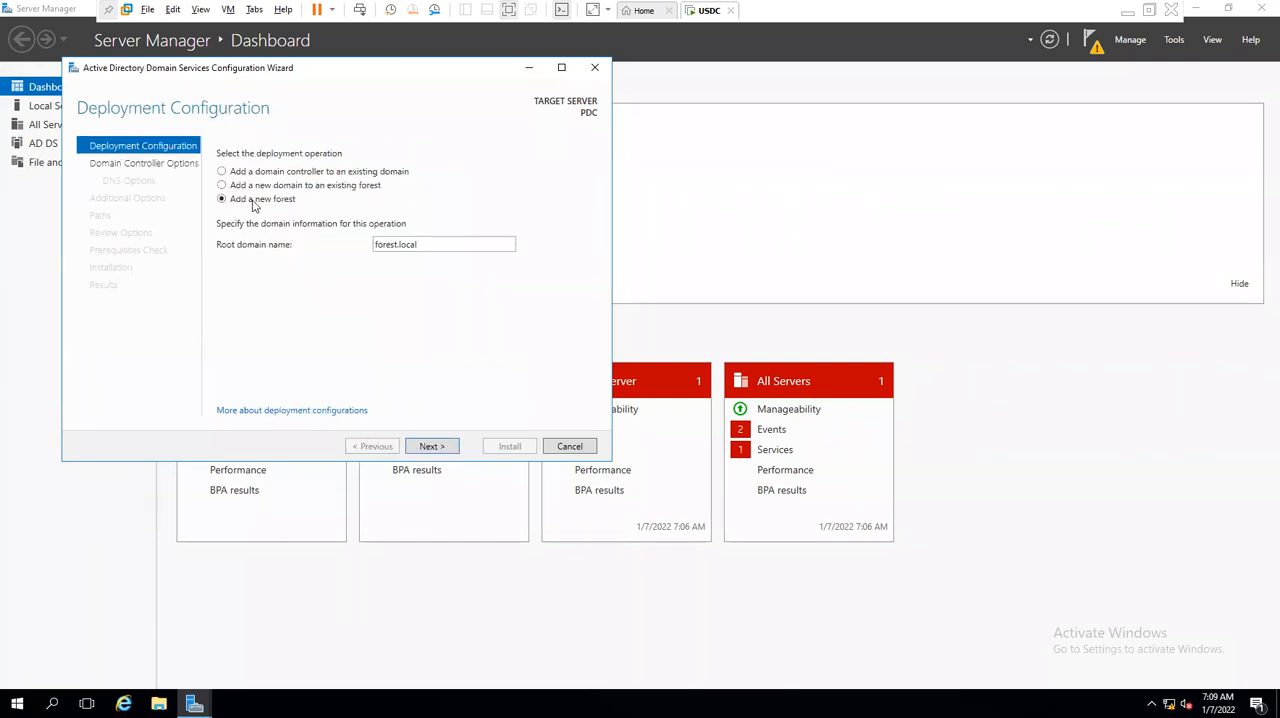
{"action": "left_click", "coordinate": [425, 449]}
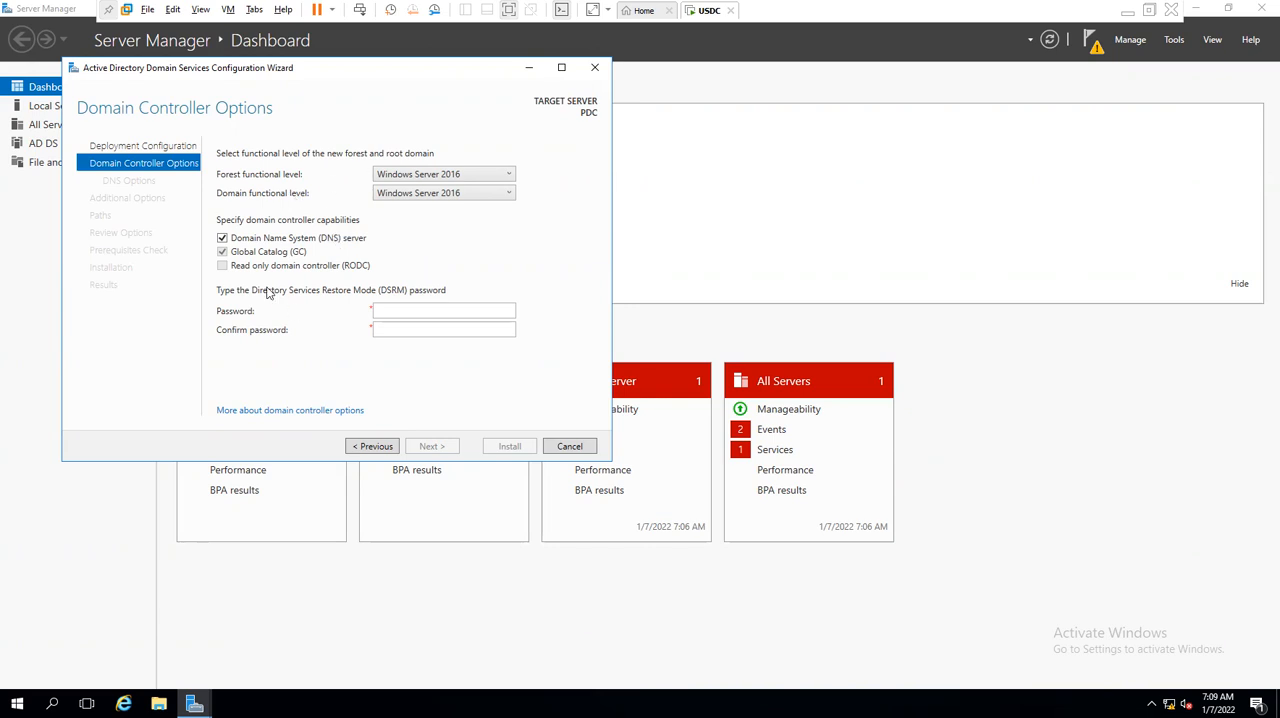
- Enter and confirm the Directory Services Restore Mode password, keeping the default domain controller options, and continue
{"action": "left_click", "coordinate": [395, 309]}
{"action": "key", "text": "Tab"}
{"action": "type", "text": "Pa"}
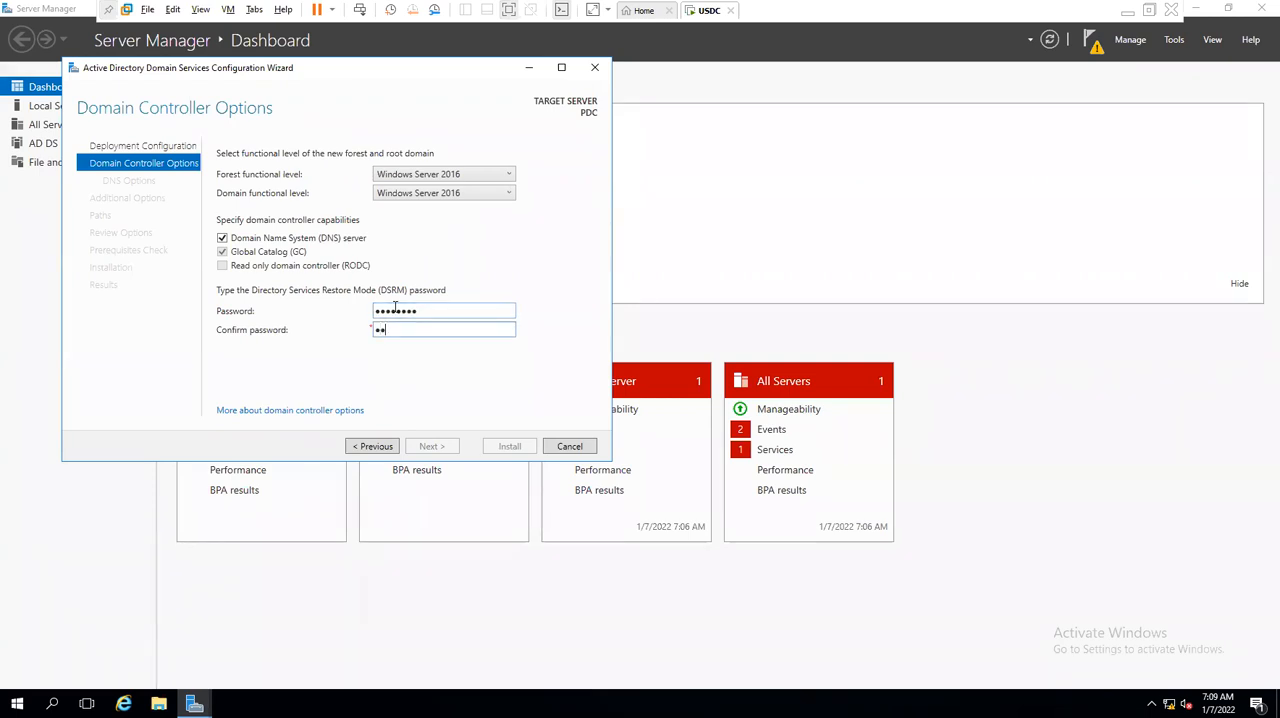
{"action": "type", "text": "$$w0rd"}
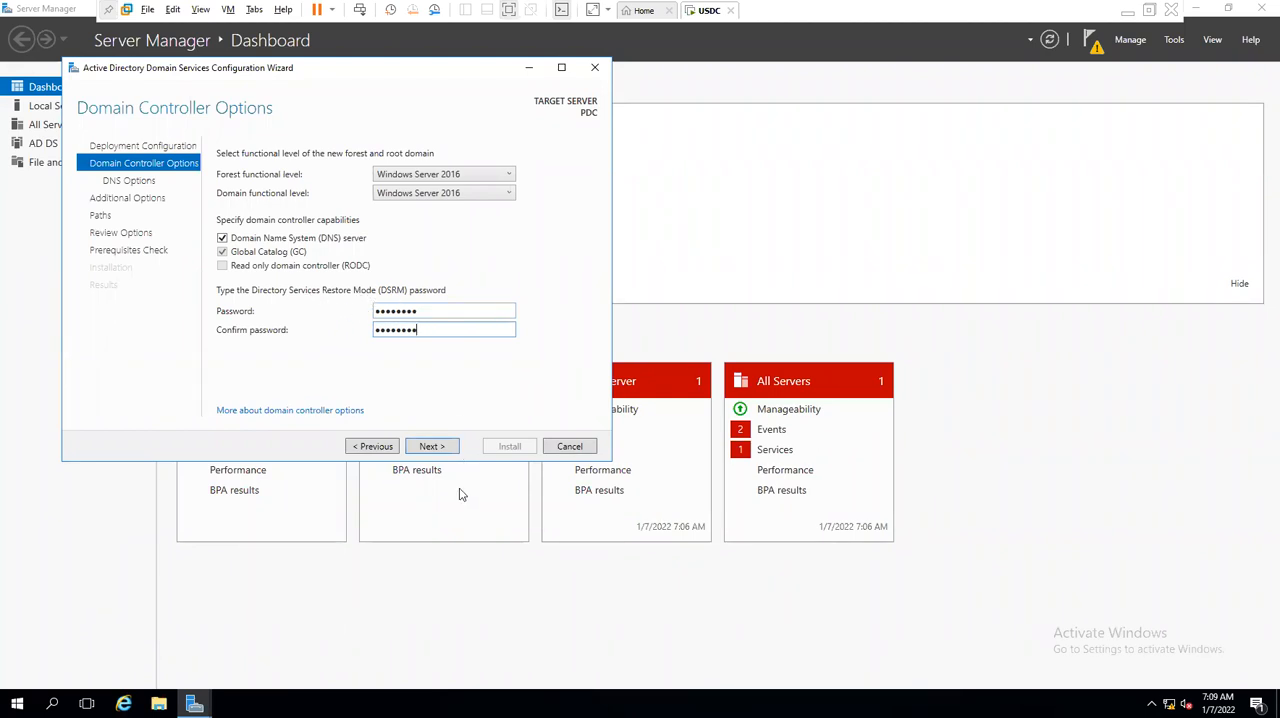
{"action": "left_click", "coordinate": [445, 448]}
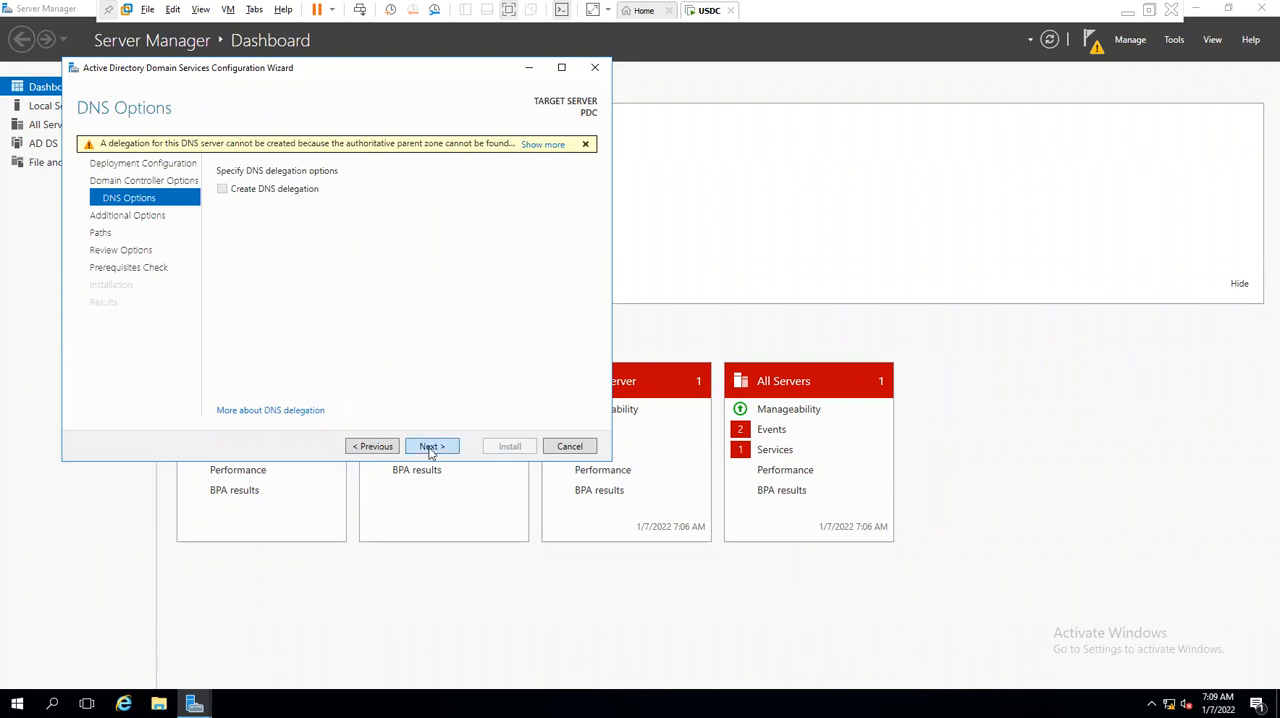
- Accept the default DNS options, the NetBIOS name FOREST and the default database, log files and SYSVOL folders
{"action": "left_click", "coordinate": [429, 449]}
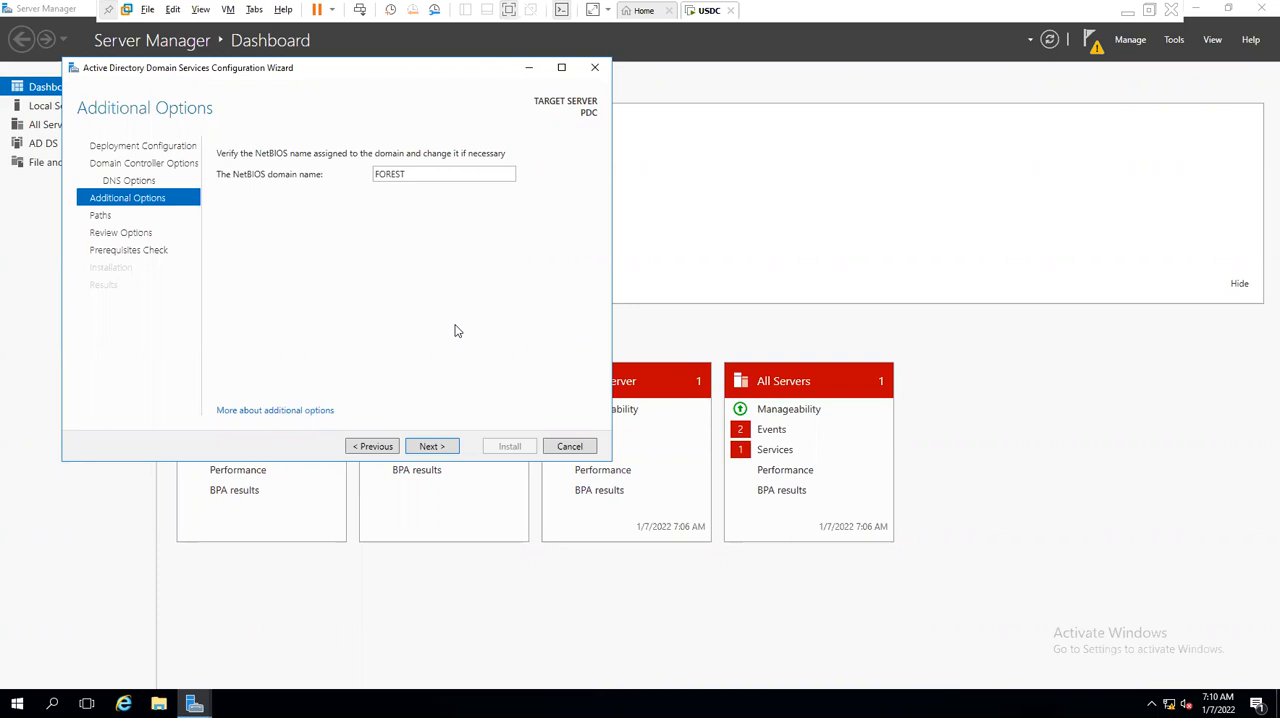
{"action": "left_click", "coordinate": [450, 449]}
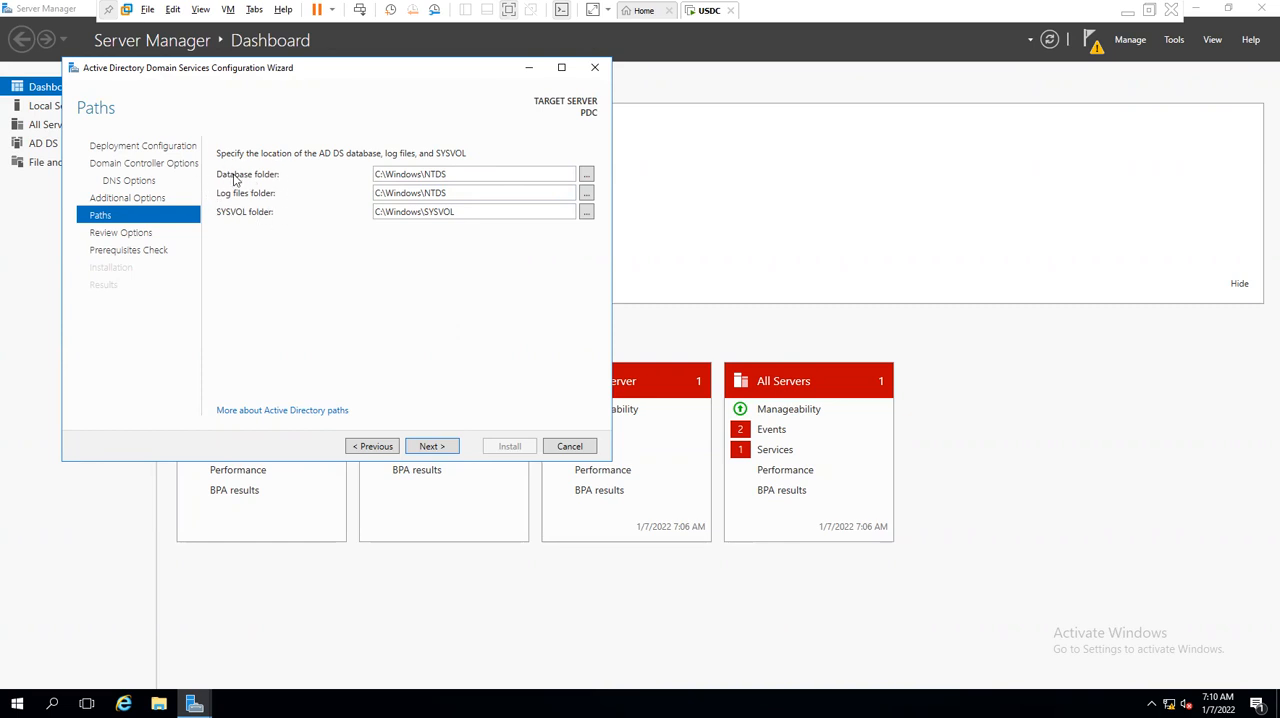
{"action": "triple_click", "coordinate": [460, 174]}
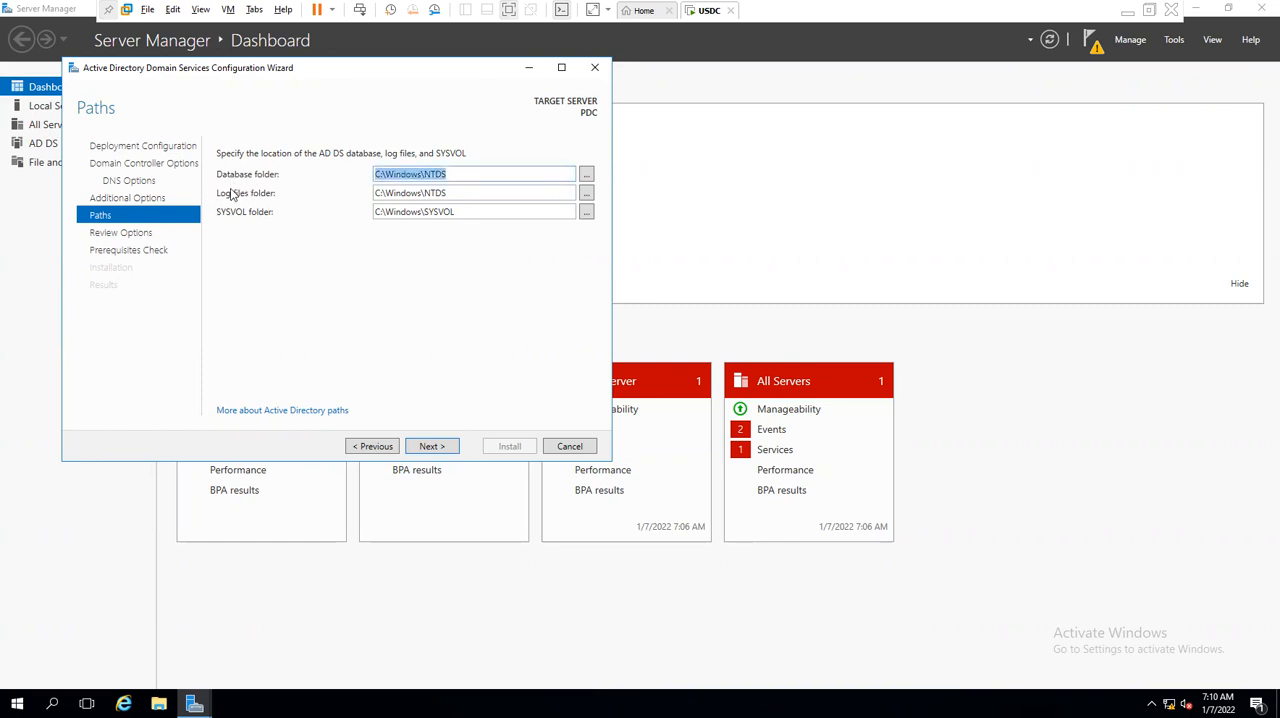
{"action": "triple_click", "coordinate": [470, 192]}
{"action": "triple_click", "coordinate": [507, 213]}
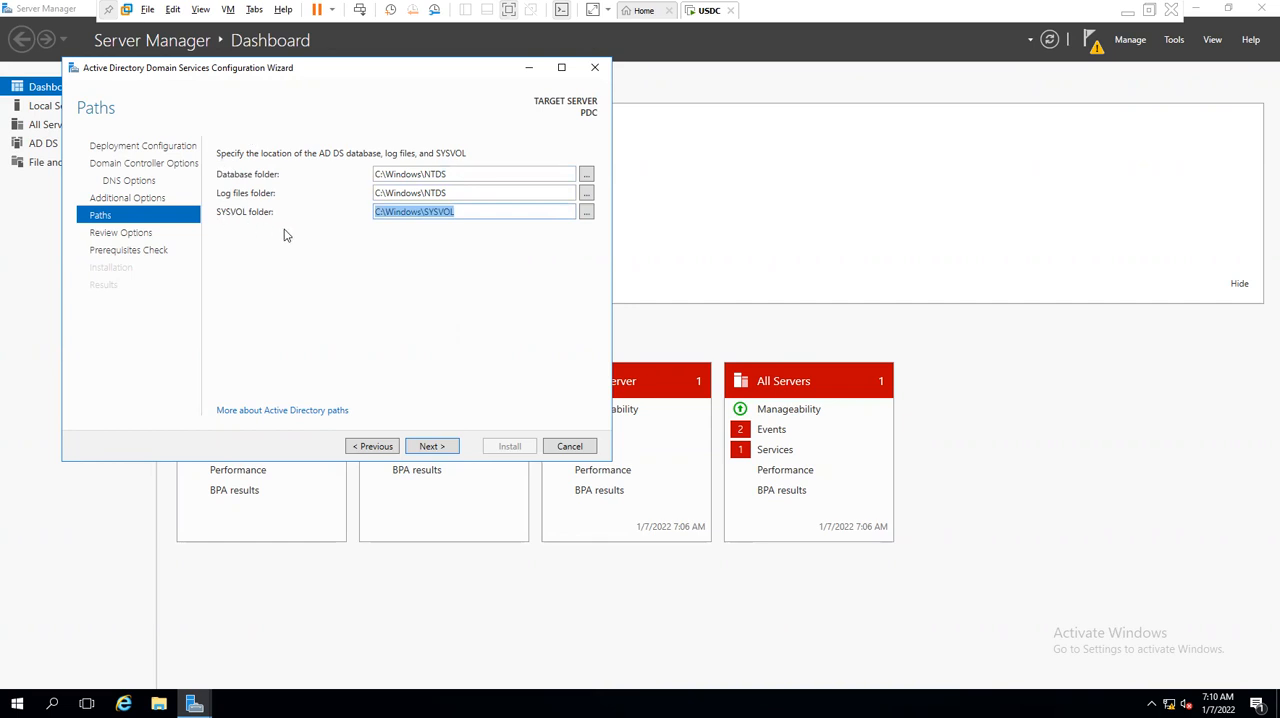
{"action": "left_click", "coordinate": [502, 212]}
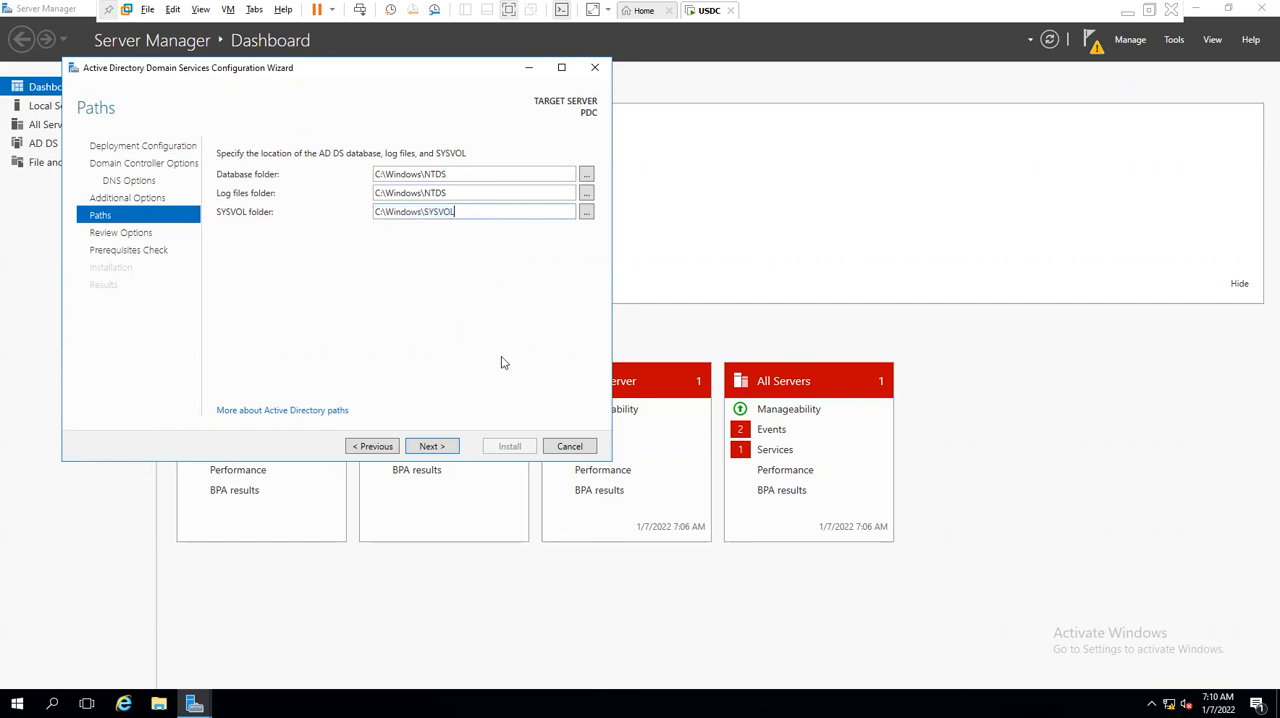
{"action": "left_click", "coordinate": [432, 447]}
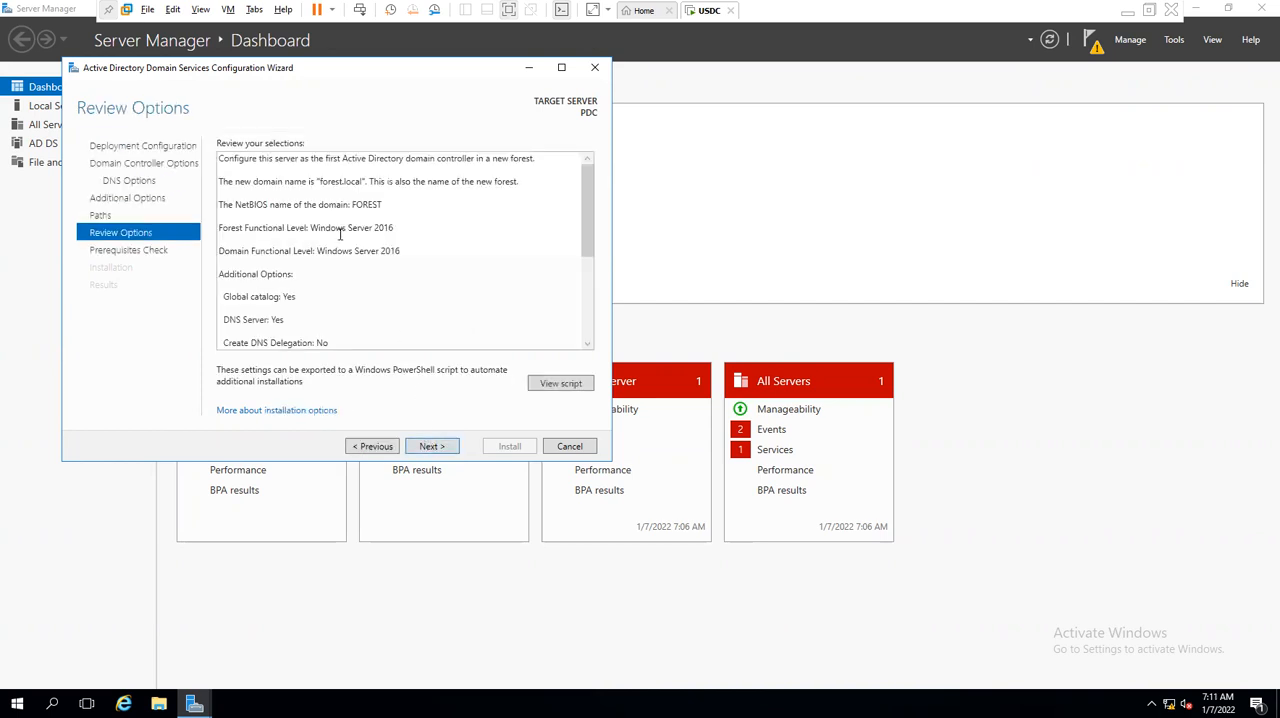
- Accept the reviewed selections, look through the prerequisites check results and start the domain controller installation
{"action": "key", "text": "ctrl+a"}
{"action": "left_click", "coordinate": [432, 446]}
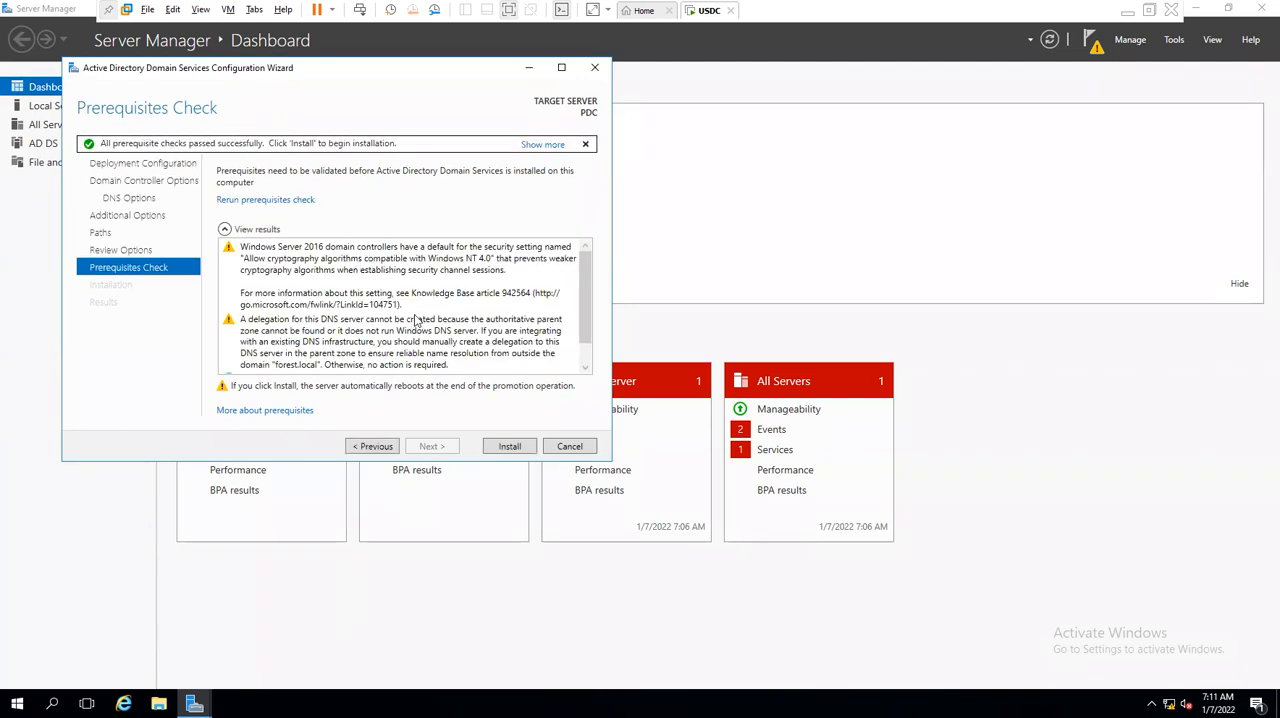
{"action": "scroll", "coordinate": [417, 320], "scroll_direction": "down", "scroll_amount": 1}
{"action": "left_click_drag", "start_coordinate": [307, 357], "coordinate": [305, 372]}
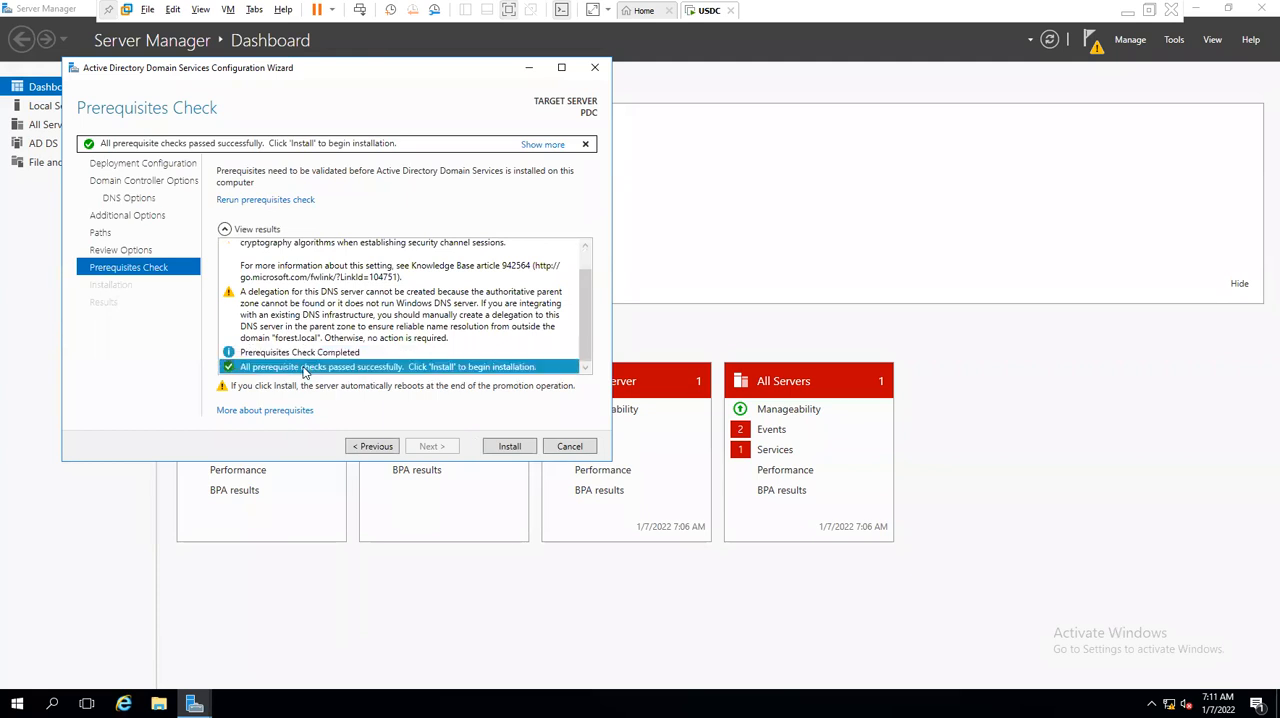
{"action": "left_click", "coordinate": [504, 446]}
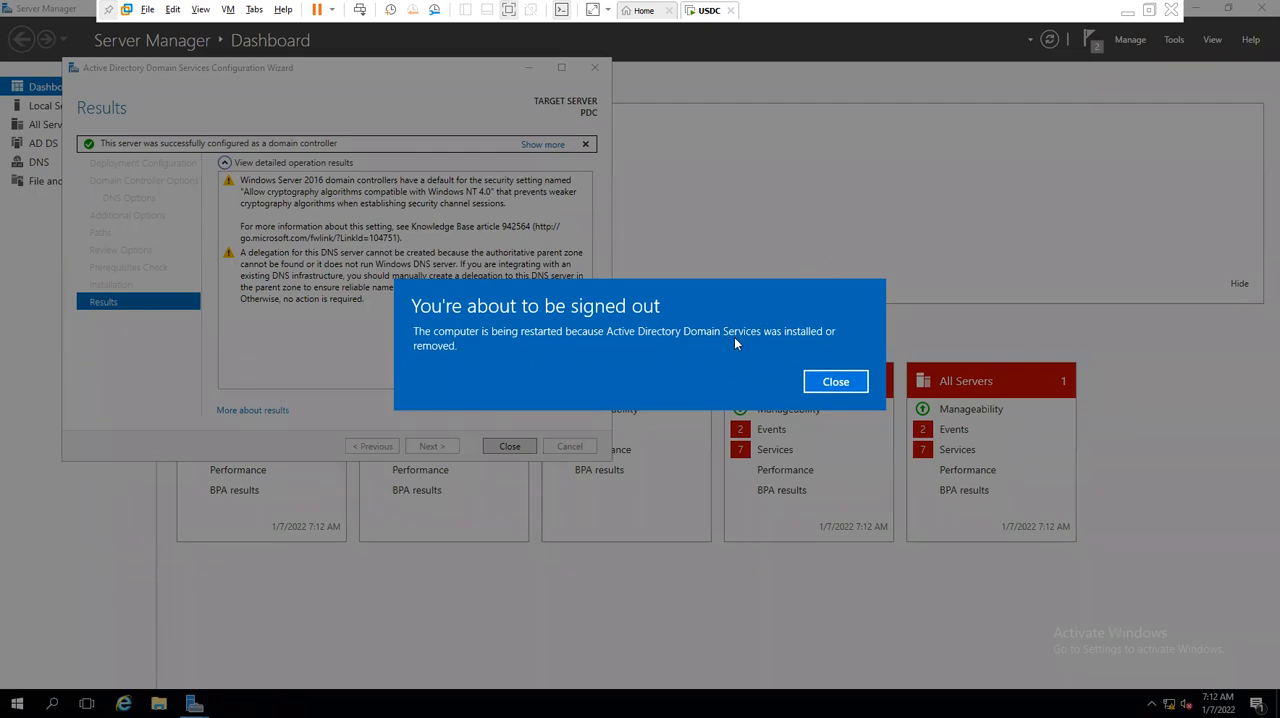
- Switch to the CLASS NOTES file, complete the DC line with "Any windows server OS + Ad role installed is called a DC." and save
{"action": "left_click", "coordinate": [1127, 13]}
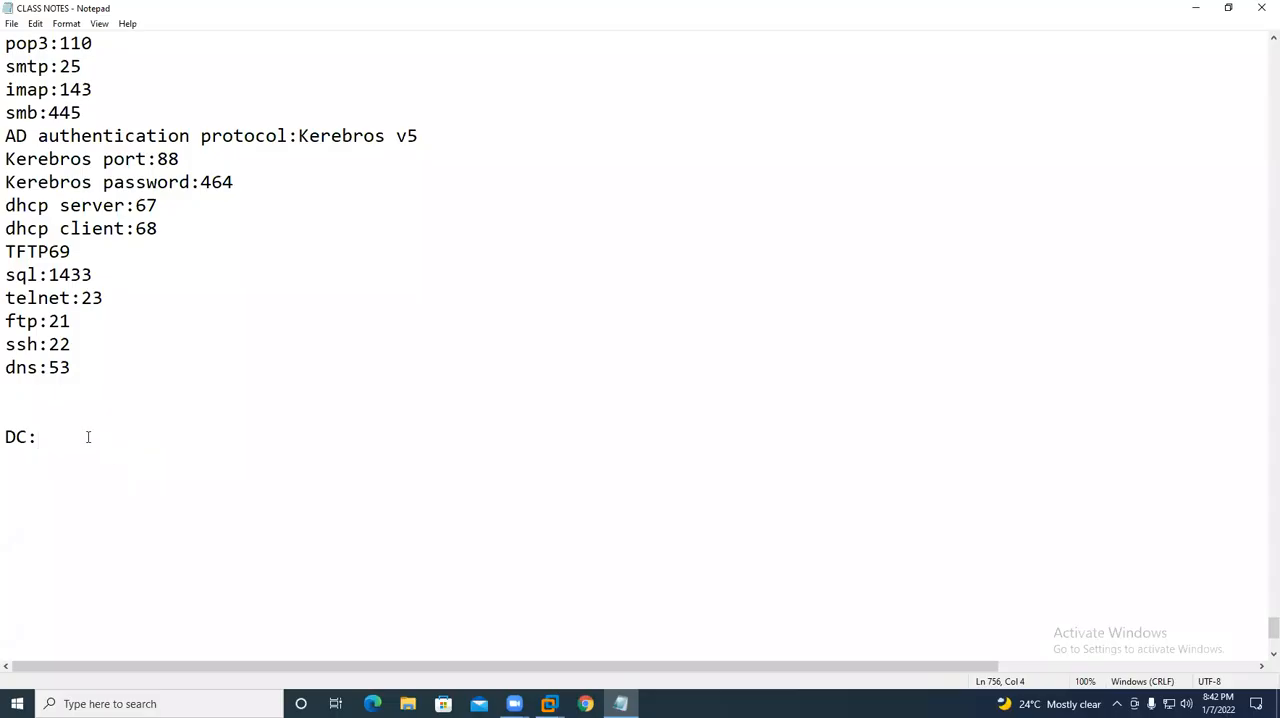
{"action": "type", "text": "Any windows ser"}
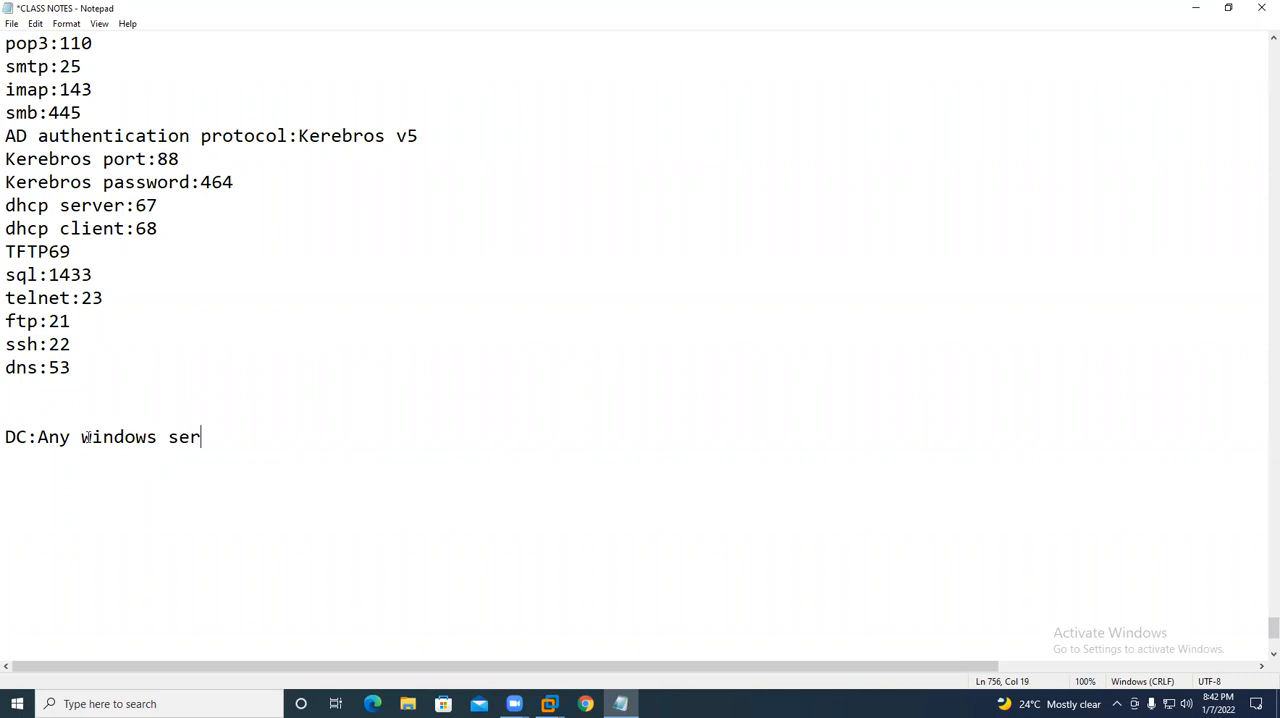
{"action": "type", "text": "ver OS + Ad role isntalled"}
{"action": "key", "text": "BackSpace"}
{"action": "key", "text": "BackSpace"}
{"action": "key", "text": "BackSpace"}
{"action": "key", "text": "BackSpace"}
{"action": "key", "text": "BackSpace"}
{"action": "key", "text": "BackSpace"}
{"action": "key", "text": "BackSpace"}
{"action": "key", "text": "BackSpace"}
{"action": "key", "text": "BackSpace"}
{"action": "type", "text": "nstalled is called a DC"}
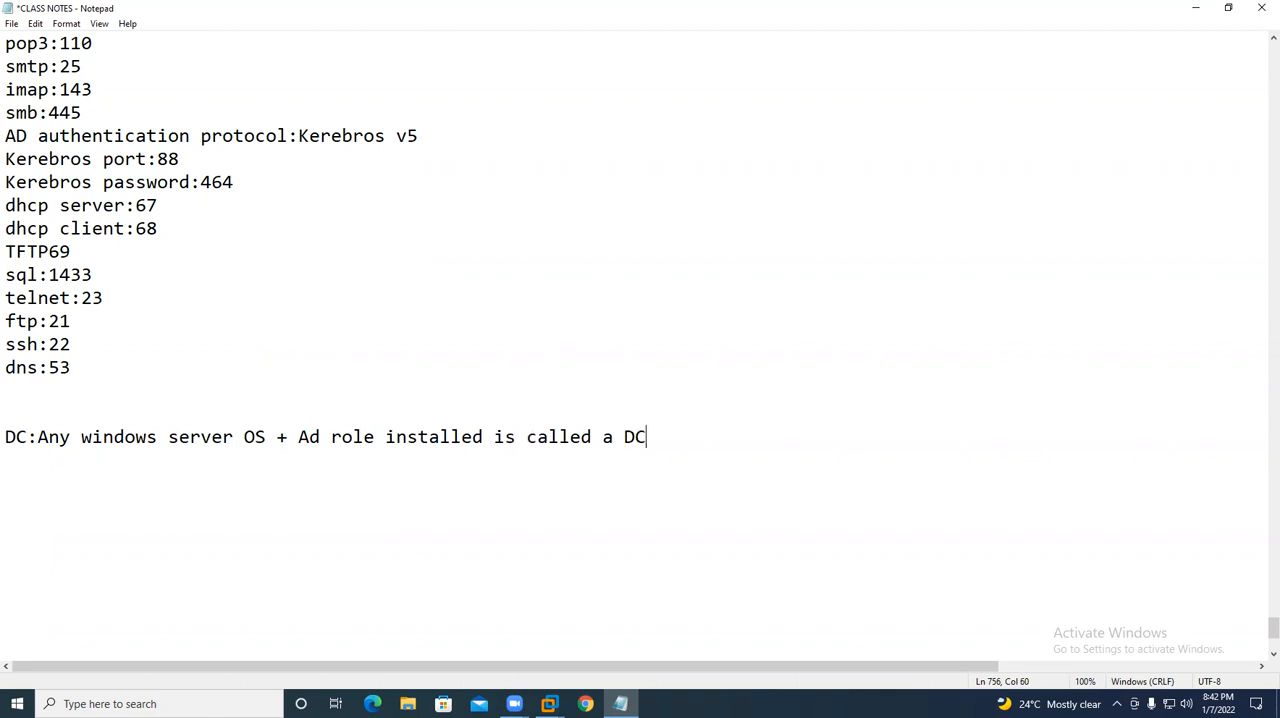
{"action": "type", "text": "."}
{"action": "key", "text": "Return"}
{"action": "key", "text": "ctrl+s"}
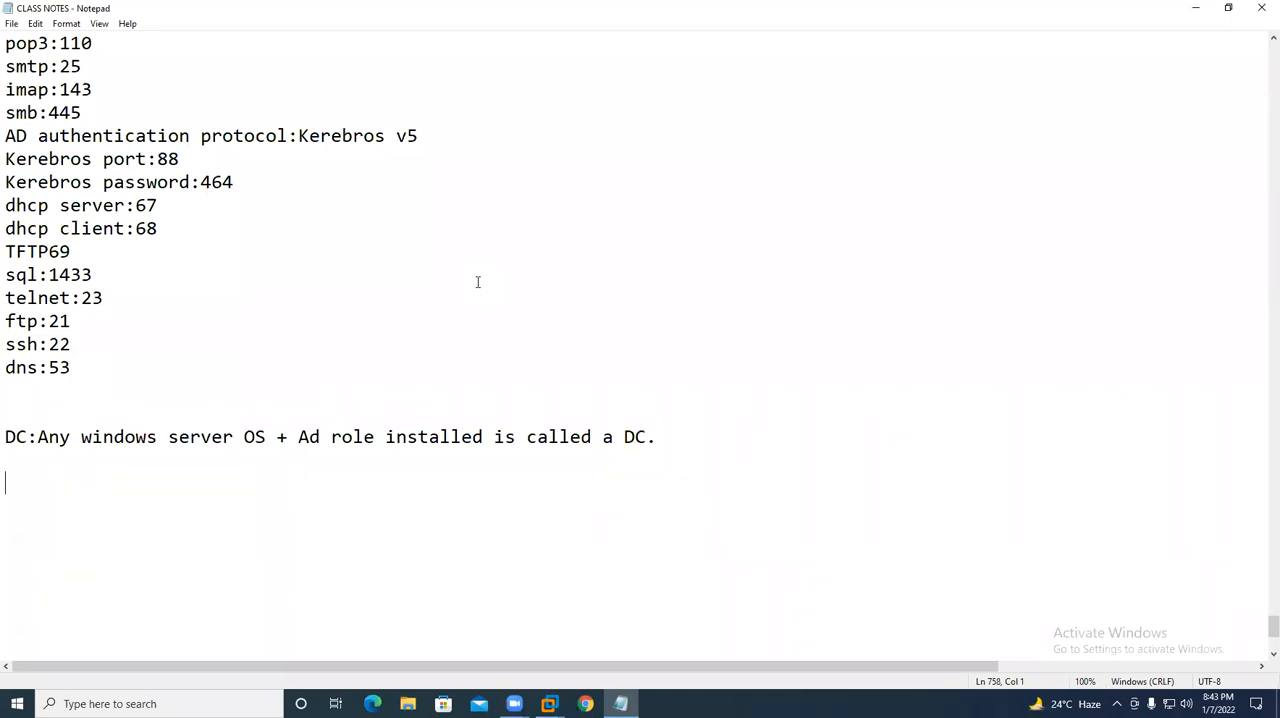
- Add a "roles:" heading below the DC definition with "AD DS" as its first entry
{"action": "type", "text": "rules:"}
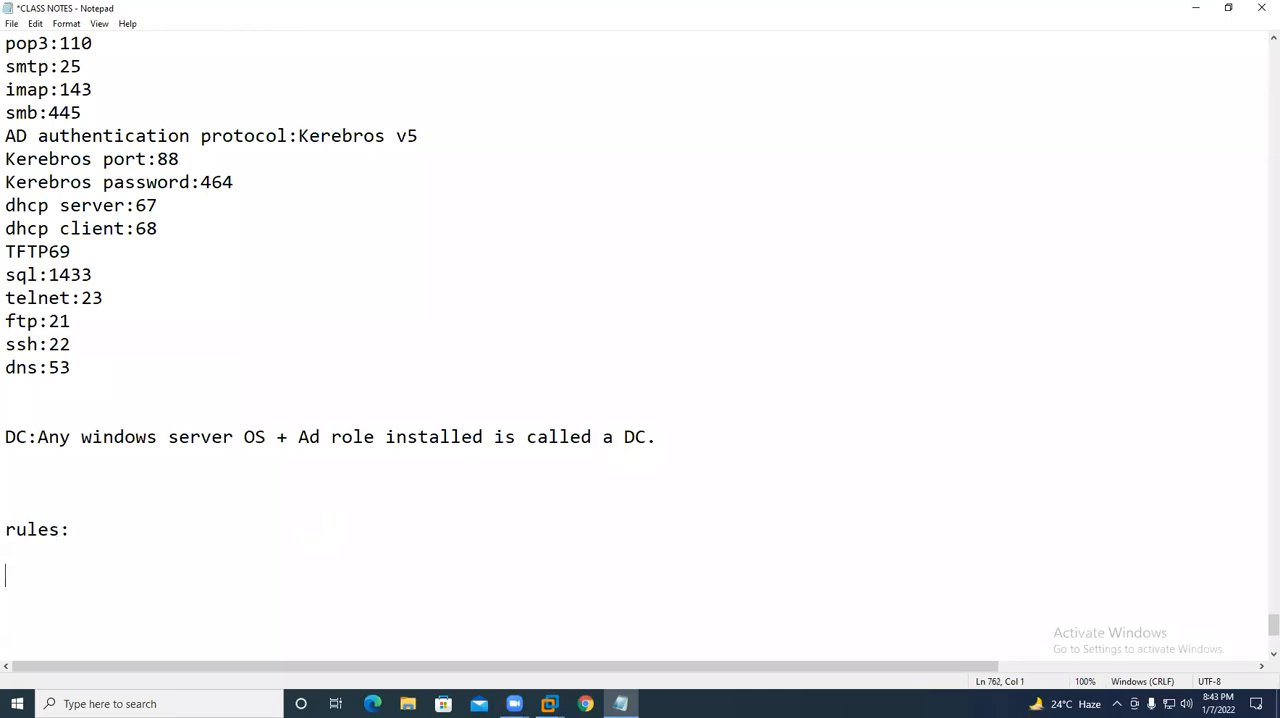
{"action": "key", "text": "BackSpace"}
{"action": "key", "text": "BackSpace"}
{"action": "key", "text": "BackSpace"}
{"action": "key", "text": "BackSpace"}
{"action": "key", "text": "BackSpace"}
{"action": "key", "text": "BackSpace"}
{"action": "key", "text": "BackSpace"}
{"action": "key", "text": "BackSpace"}
{"action": "type", "text": "roles:  AD DS"}
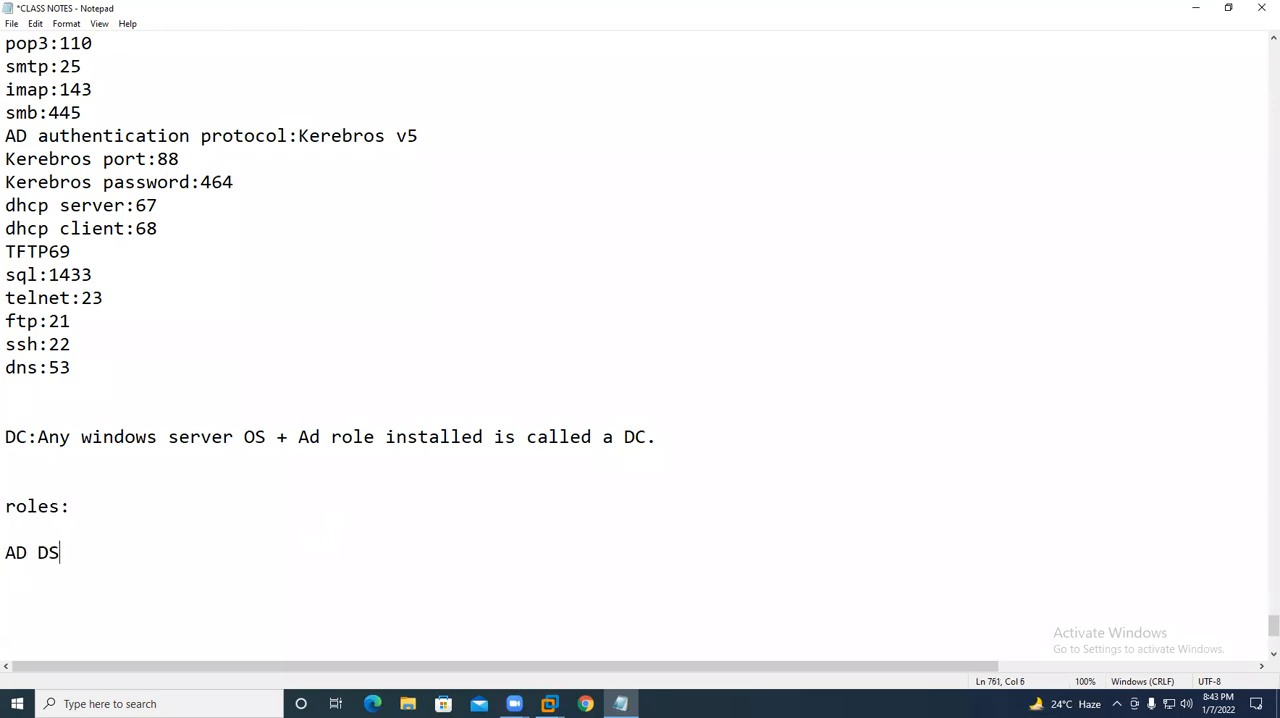
- Add "DNS" and "Group policy" on separate lines to the roles list and save the notes
{"action": "key", "text": "Return"}
{"action": "type", "text": "DNS"}
{"action": "key", "text": "Return"}
{"action": "type", "text": "Gp"}
{"action": "key", "text": "BackSpace"}
{"action": "type", "text": "rp"}
{"action": "key", "text": "BackSpace"}
{"action": "type", "text": "ou"}
{"action": "key", "text": "BackSpace"}
{"action": "type", "text": "up"}
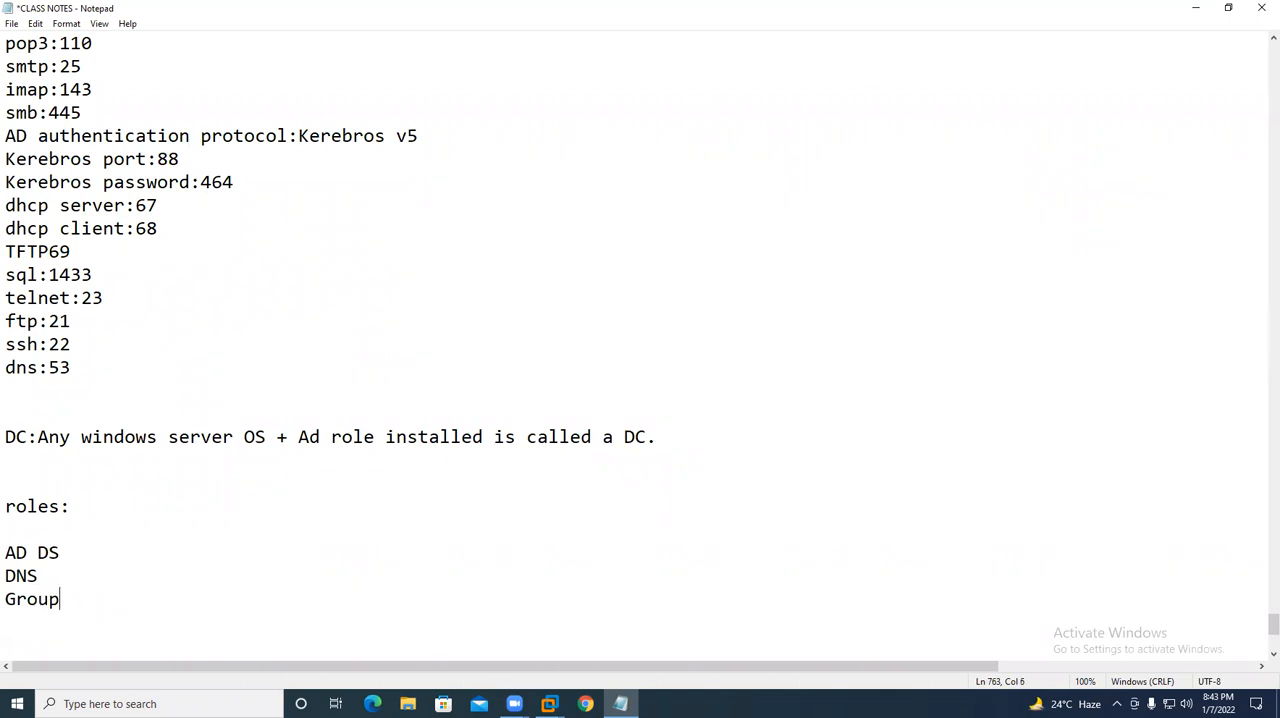
{"action": "type", "text": " policy"}
{"action": "key", "text": "Return"}
{"action": "key", "text": "Return"}
{"action": "key", "text": "ctrl+s"}
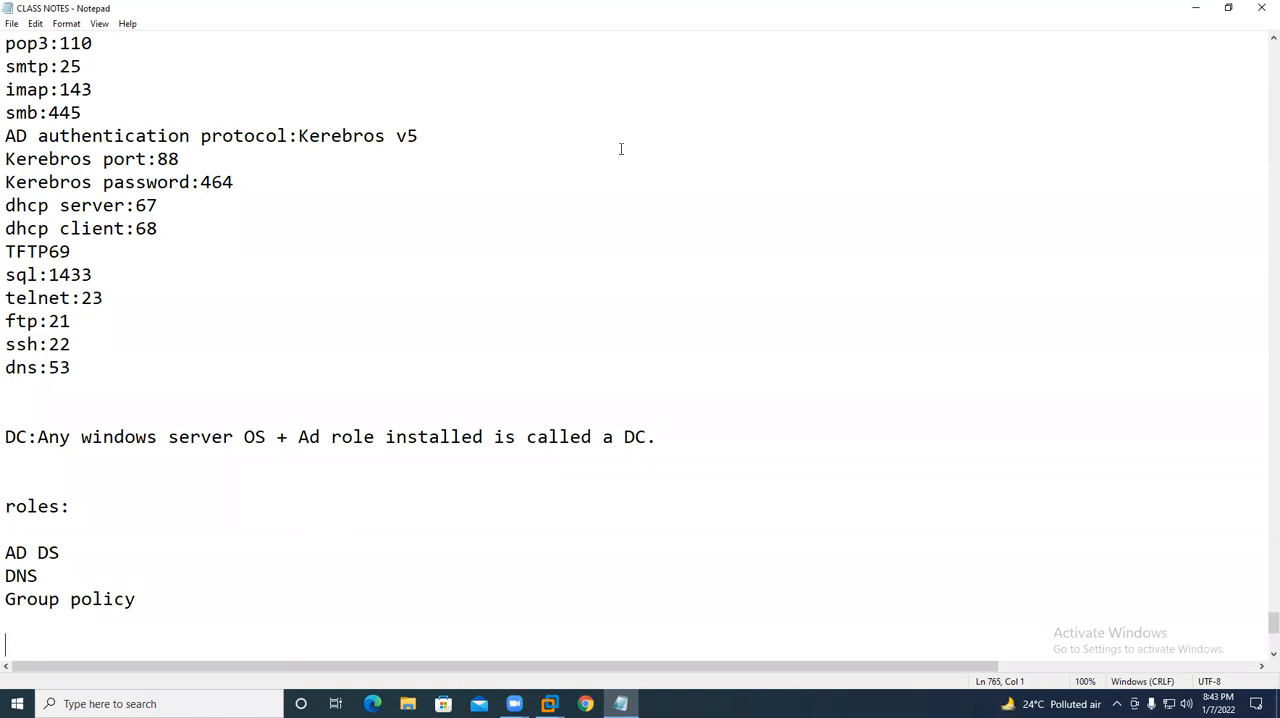
- Review the Ports and roles lists in the class notes and check the USDC virtual machine's restart progress
{"action": "scroll", "coordinate": [229, 540], "scroll_direction": "down", "scroll_amount": 2}
{"action": "scroll", "coordinate": [657, 217], "scroll_direction": "down", "scroll_amount": 3}
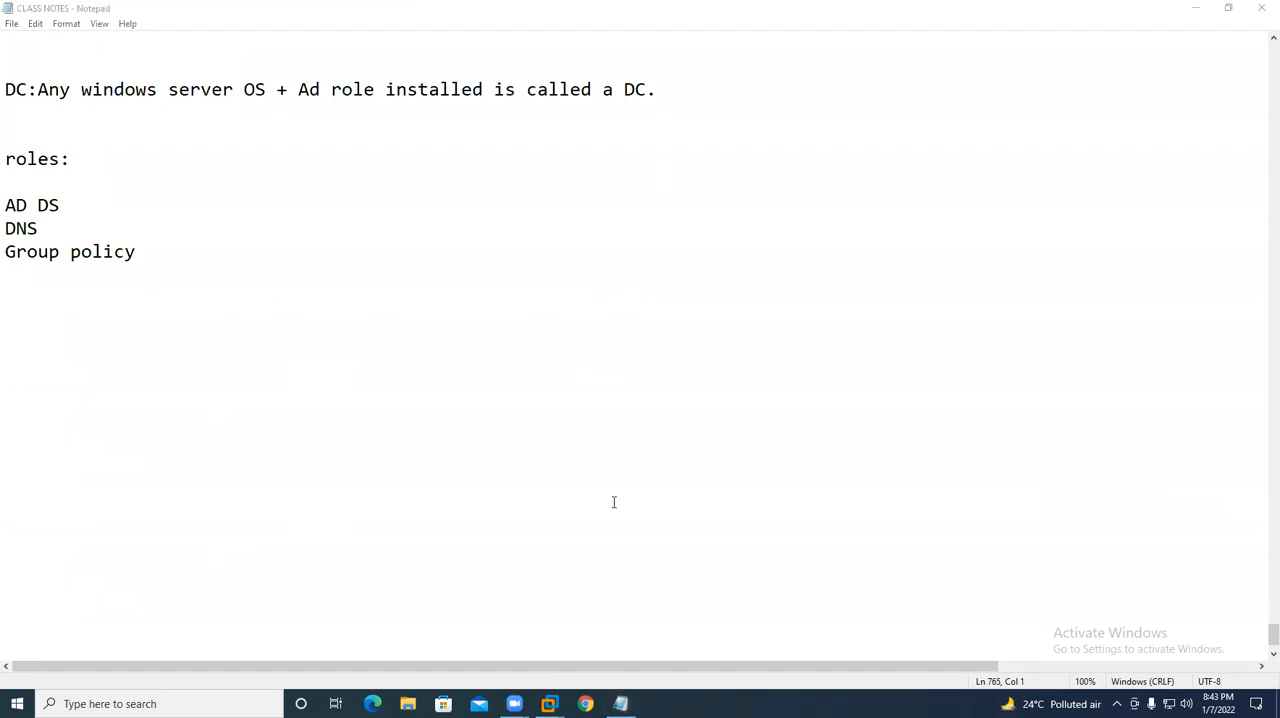
{"action": "left_click", "coordinate": [228, 300]}
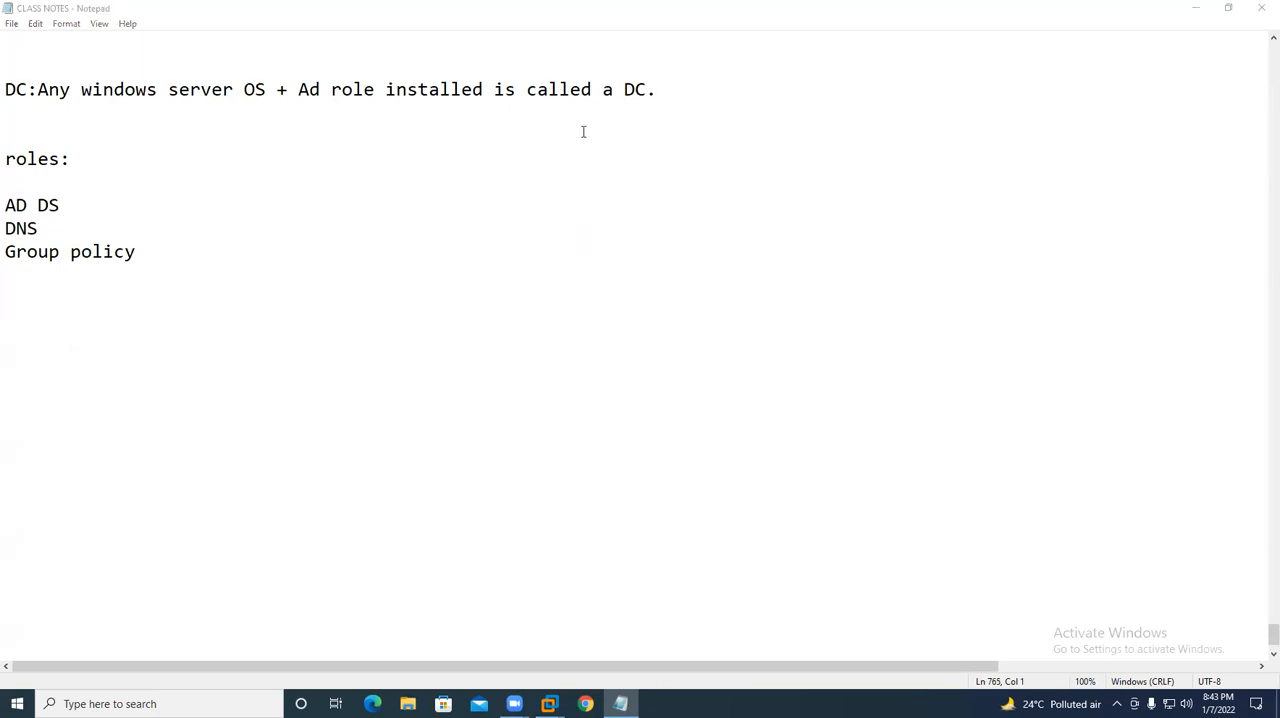
{"action": "scroll", "coordinate": [164, 241], "scroll_direction": "up", "scroll_amount": 8}
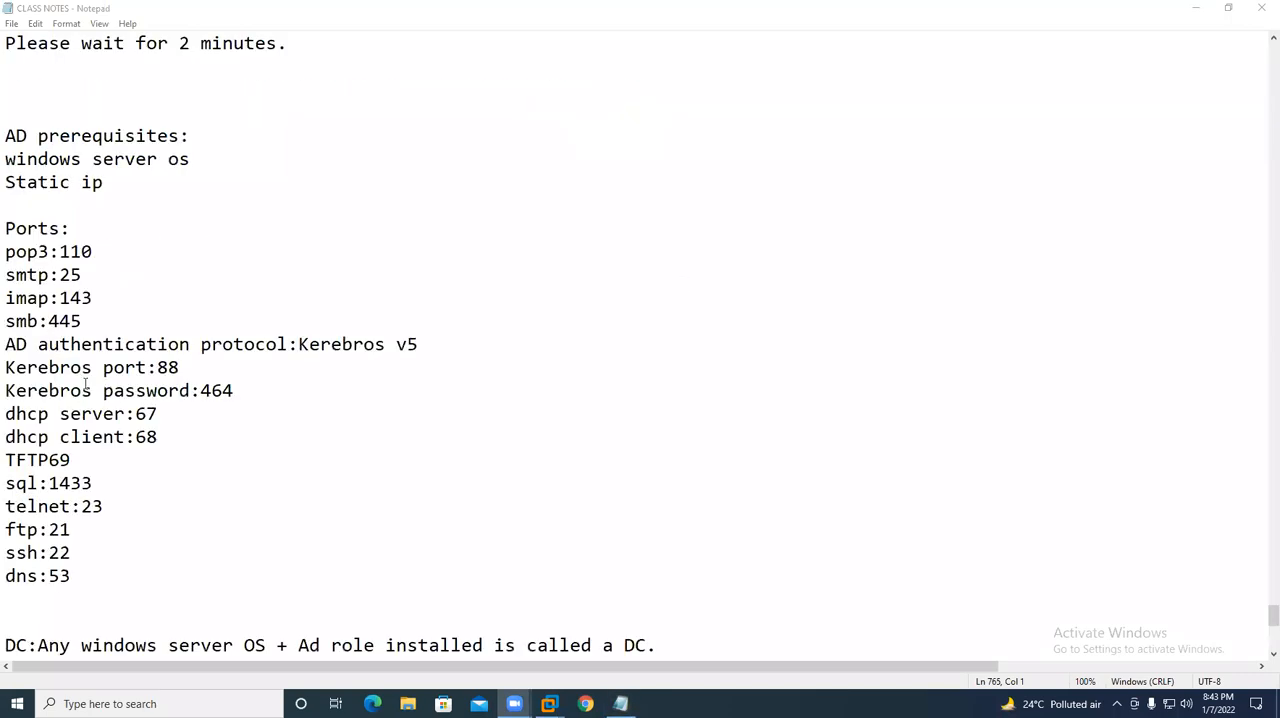
{"action": "left_click_drag", "start_coordinate": [74, 577], "coordinate": [5, 229]}
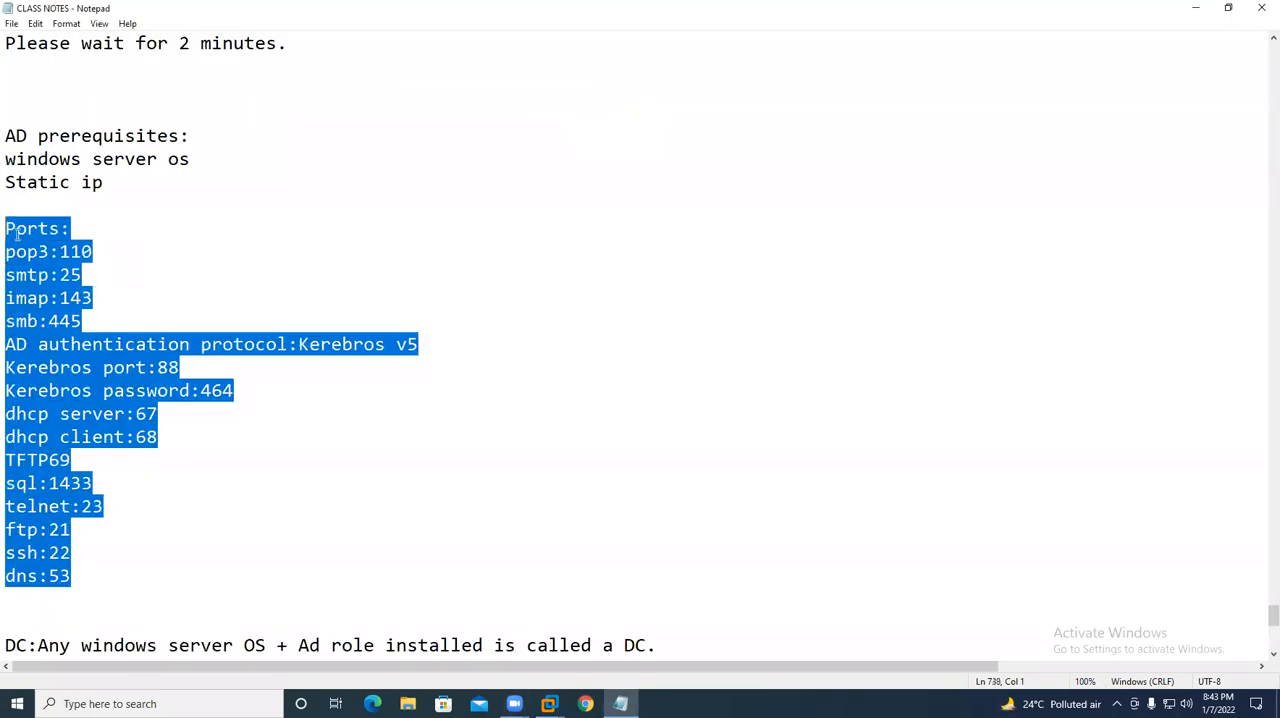
{"action": "scroll", "coordinate": [328, 398], "scroll_direction": "down", "scroll_amount": 4}
{"action": "scroll", "coordinate": [329, 397], "scroll_direction": "down", "scroll_amount": 6}
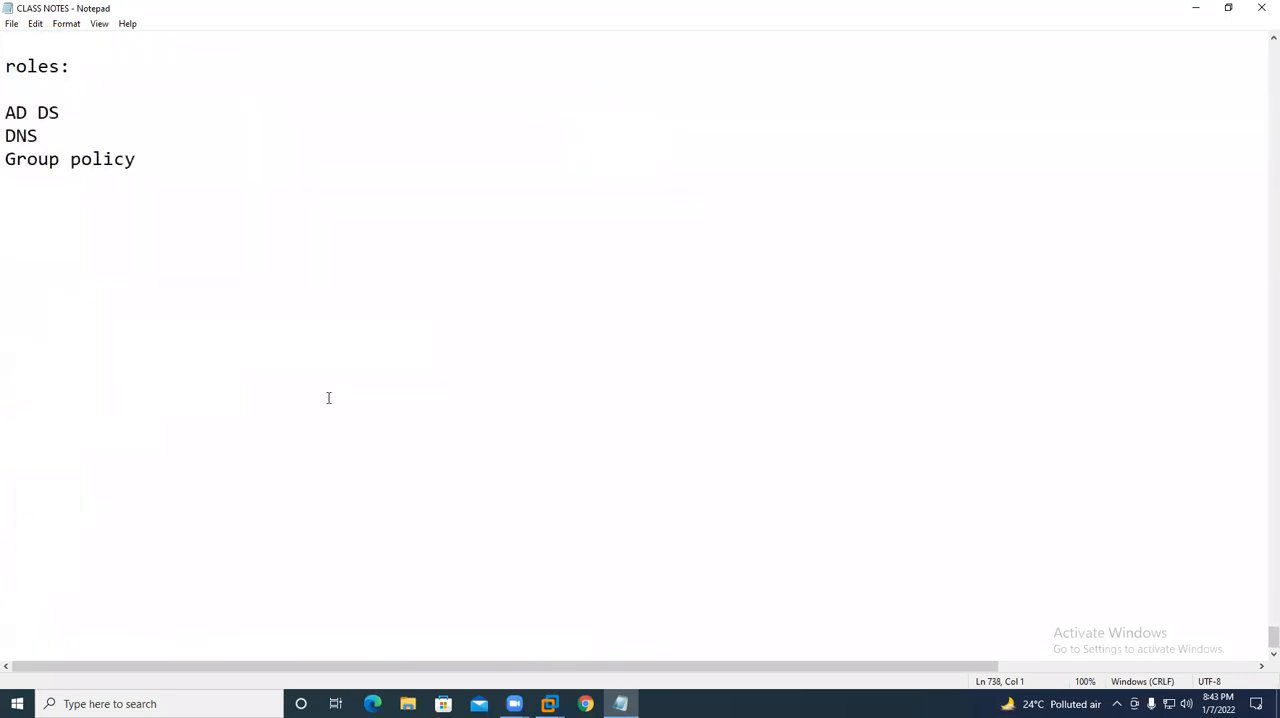
{"action": "scroll", "coordinate": [184, 258], "scroll_direction": "up", "scroll_amount": 5}
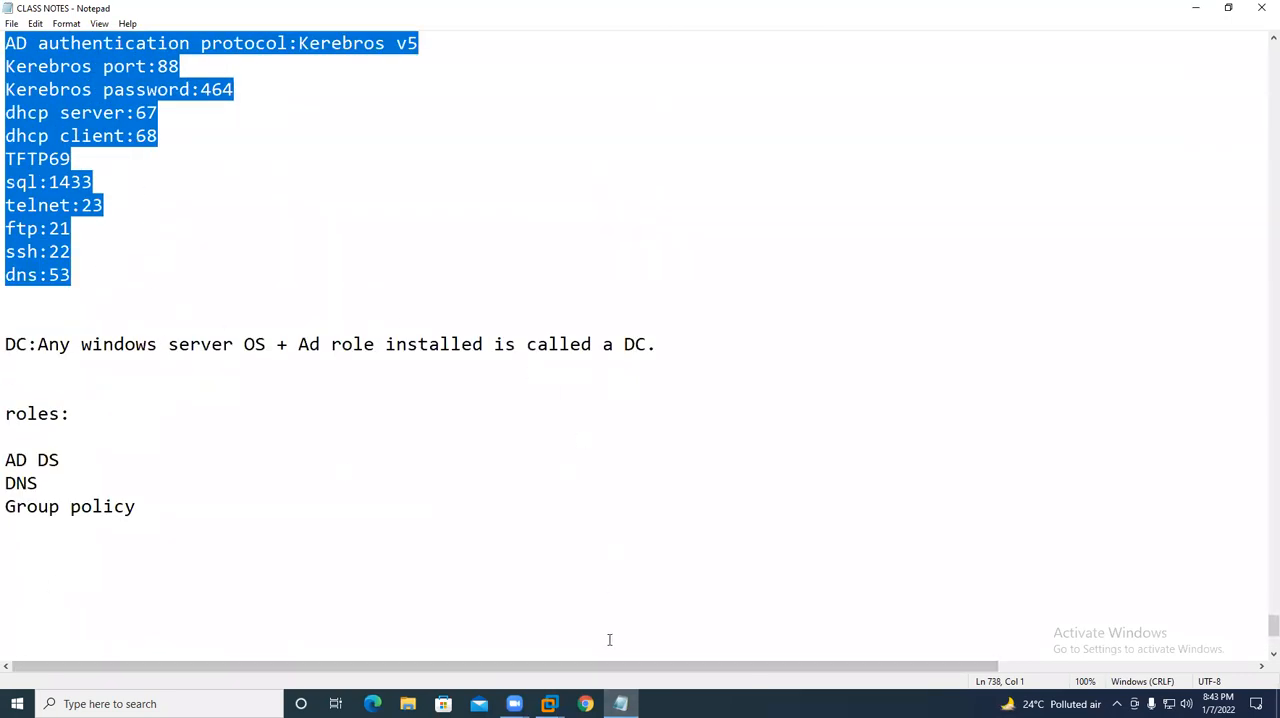
{"action": "left_click", "coordinate": [649, 624]}
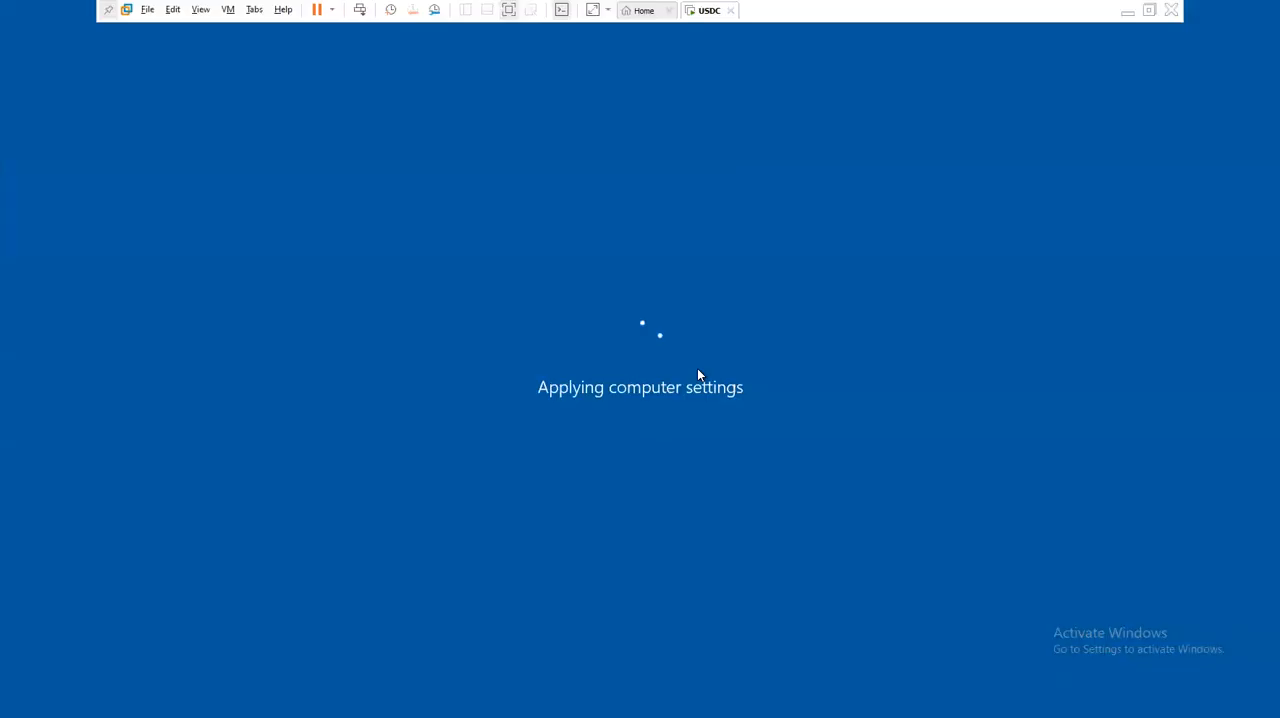
{"action": "left_click", "coordinate": [1127, 14]}
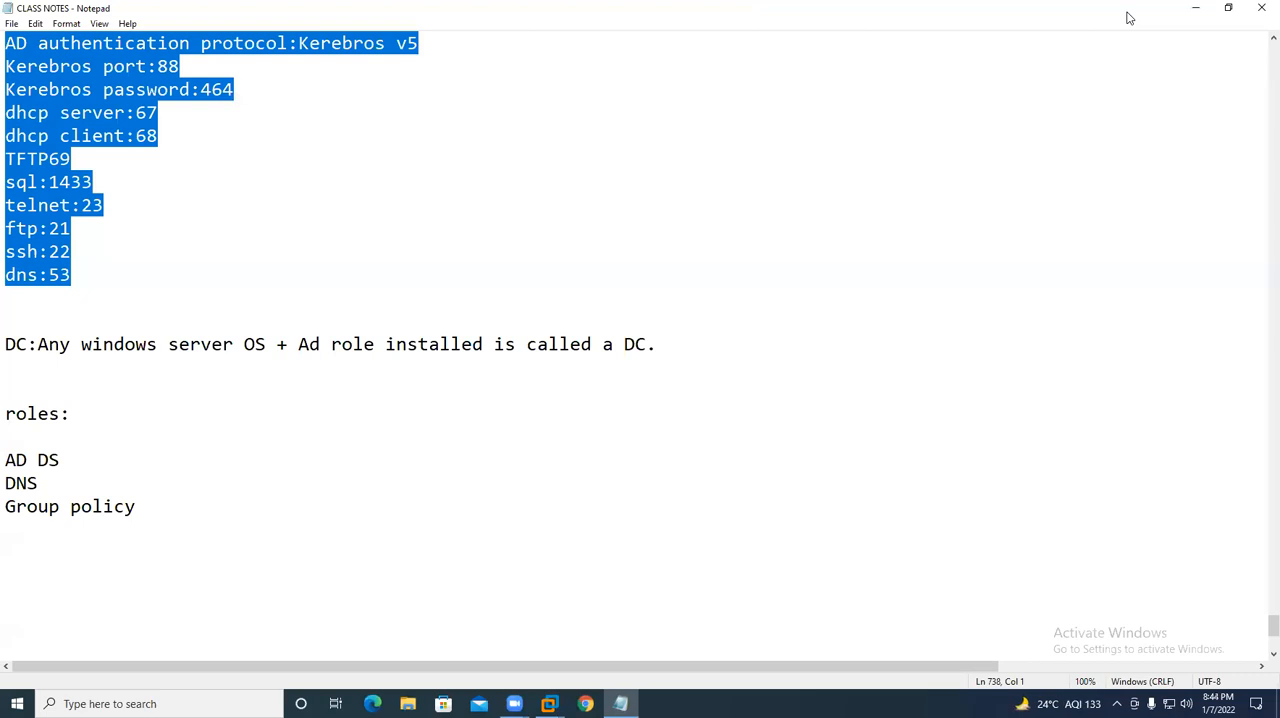
- Check the restart progress of the USDC virtual machine, returning to the class notes between checks
{"action": "left_click", "coordinate": [580, 380]}
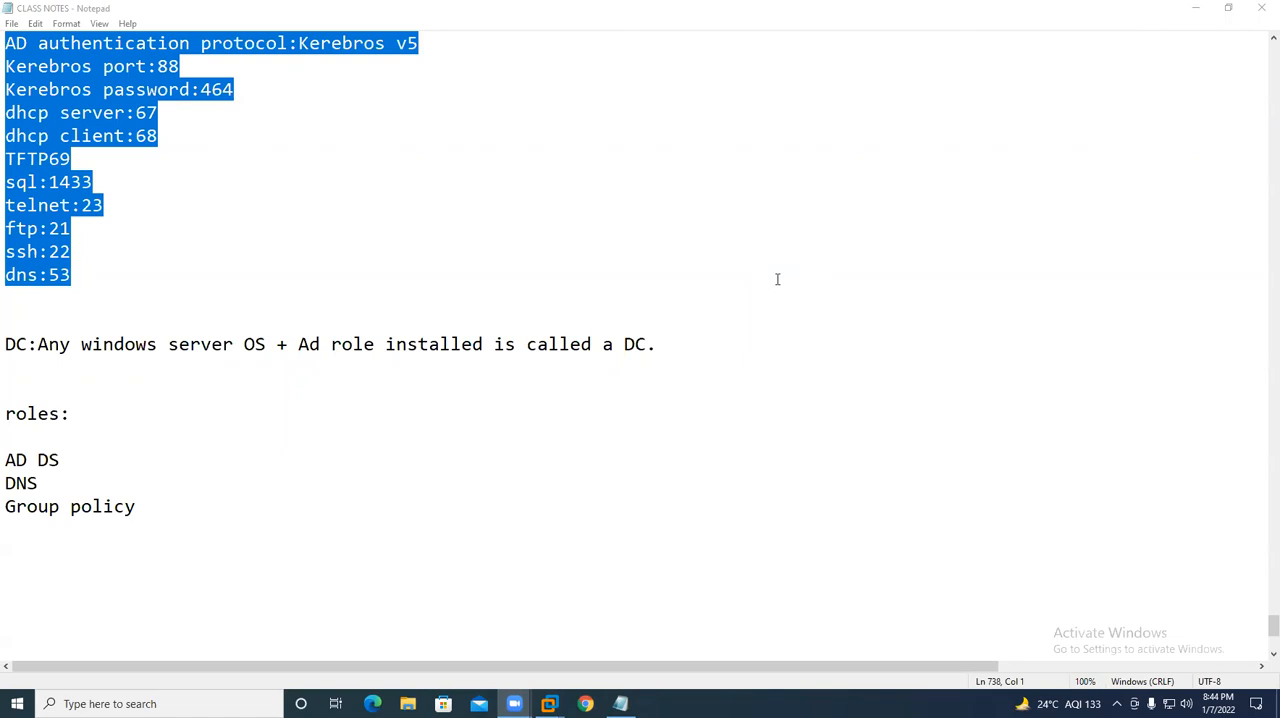
{"action": "scroll", "coordinate": [367, 537], "scroll_direction": "down", "scroll_amount": 5}
{"action": "scroll", "coordinate": [360, 450], "scroll_direction": "up", "scroll_amount": 3}
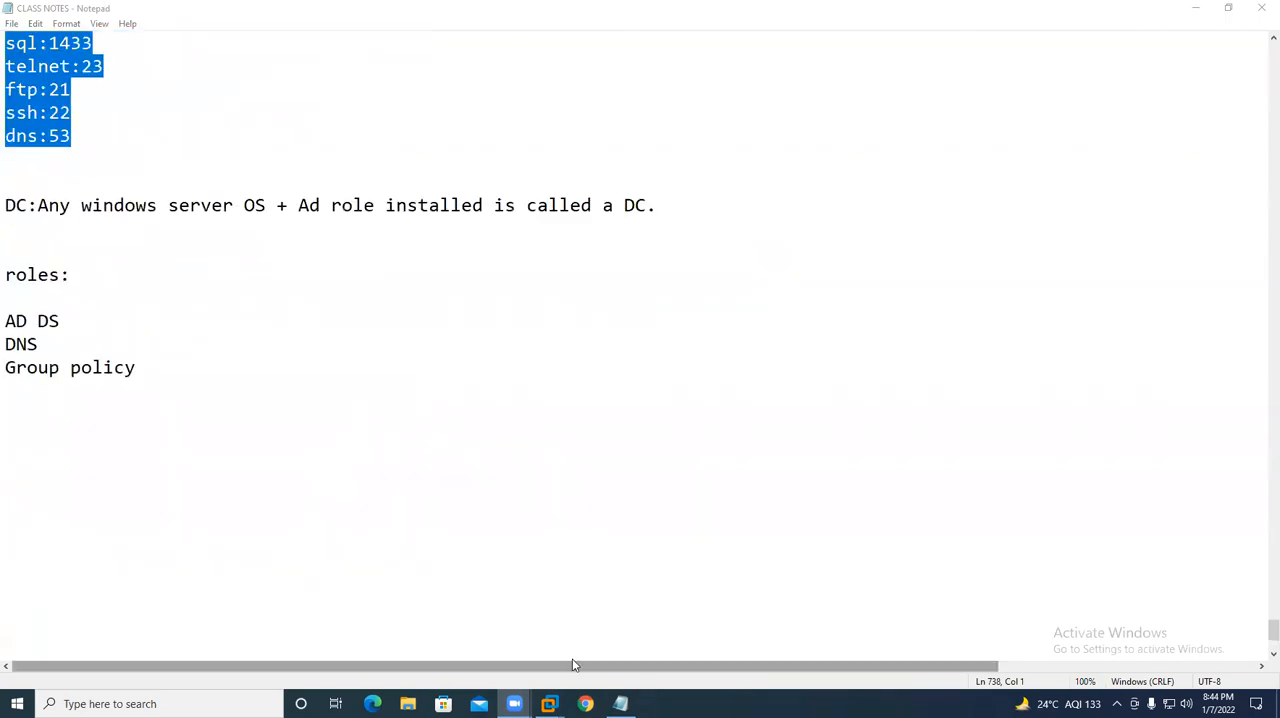
{"action": "mouse_move", "coordinate": [549, 703]}
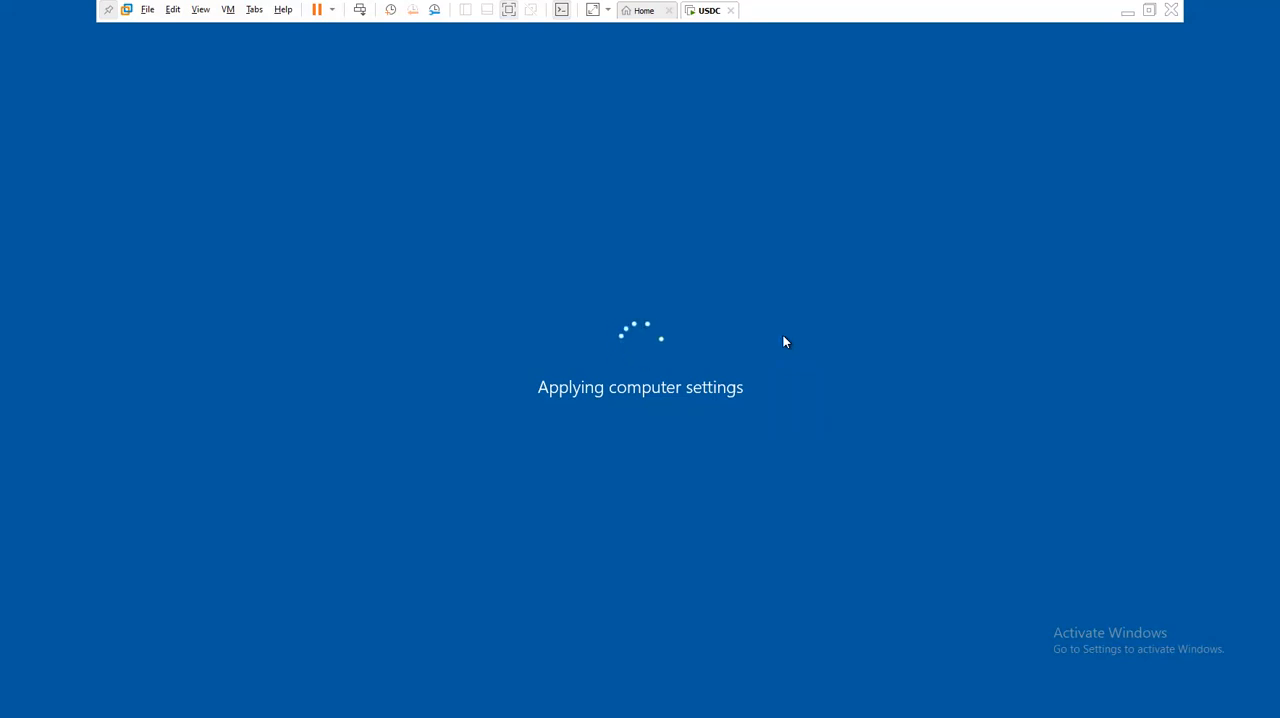
{"action": "left_click", "coordinate": [1127, 11]}
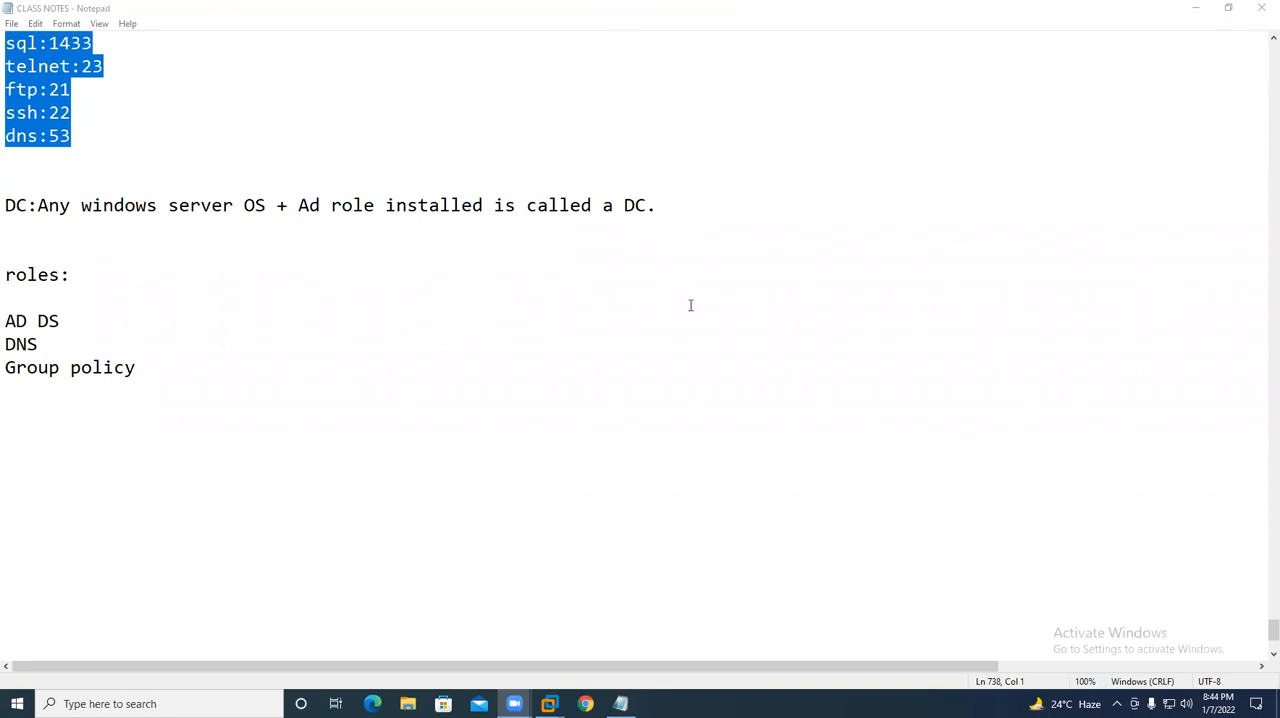
{"action": "left_click", "coordinate": [556, 699]}
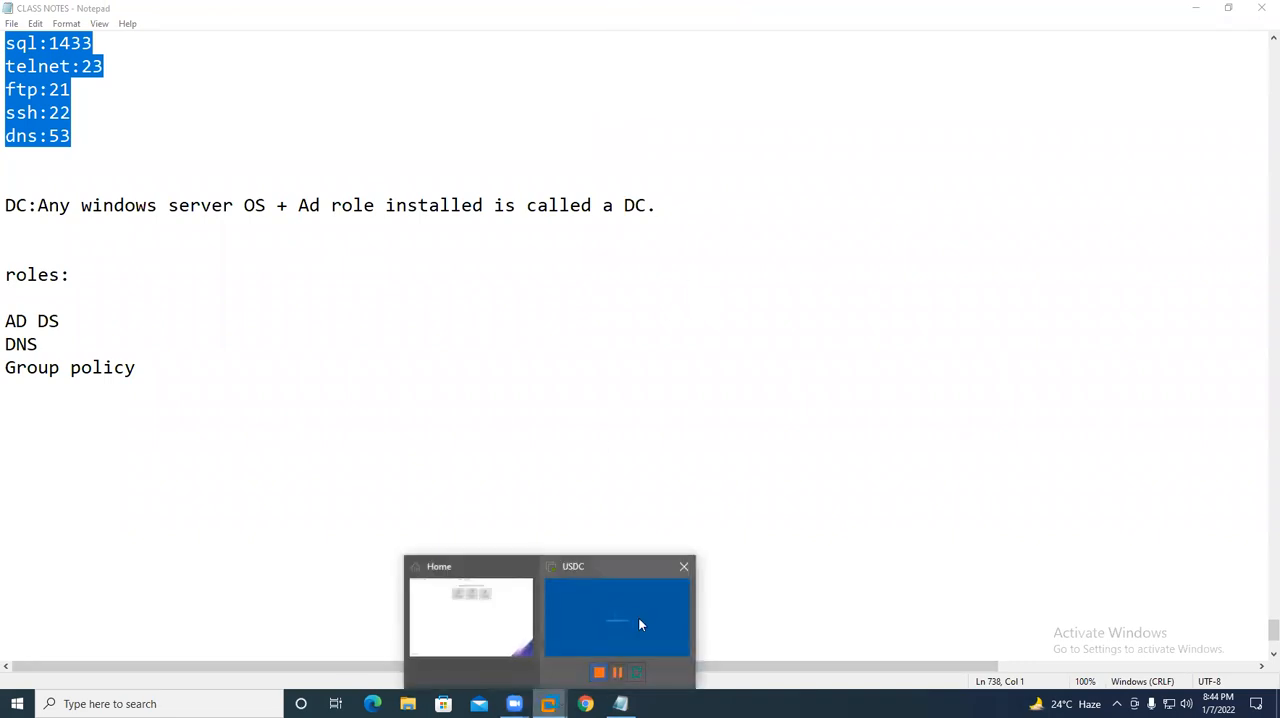
{"action": "left_click", "coordinate": [617, 617]}
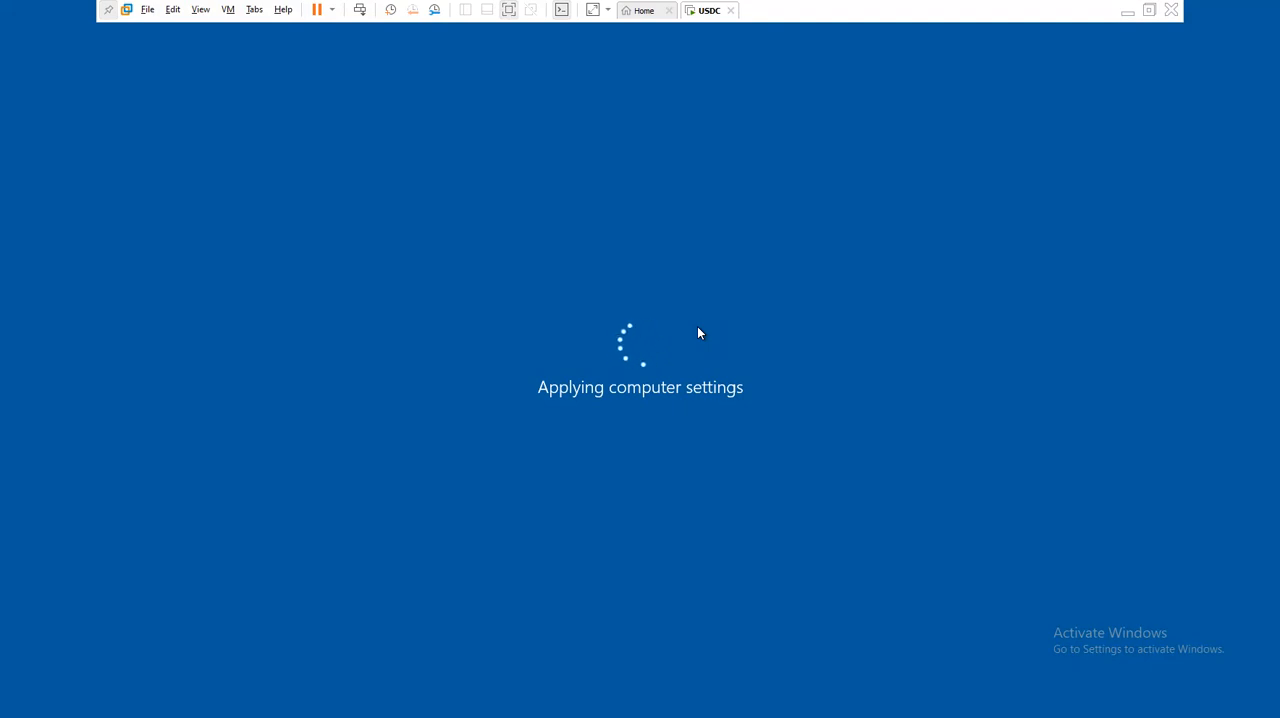
{"action": "left_click", "coordinate": [1127, 20]}
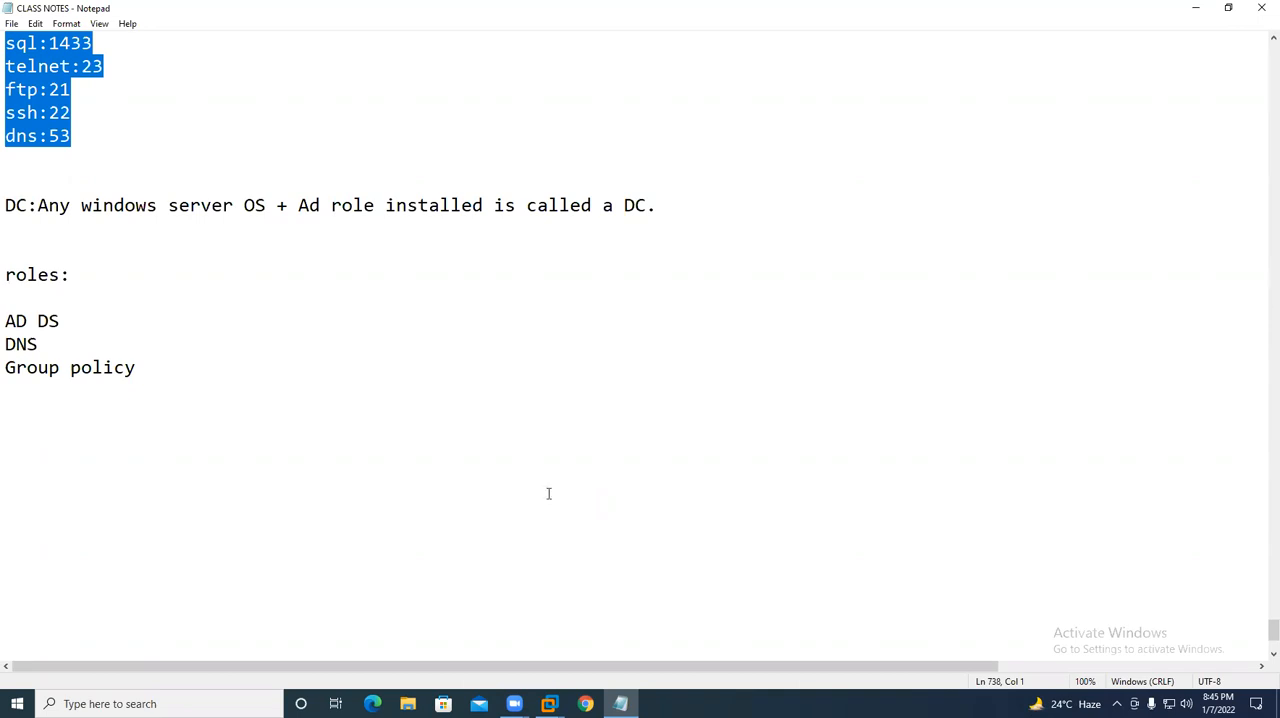
{"action": "left_click", "coordinate": [554, 380]}
{"action": "left_click", "coordinate": [204, 472]}
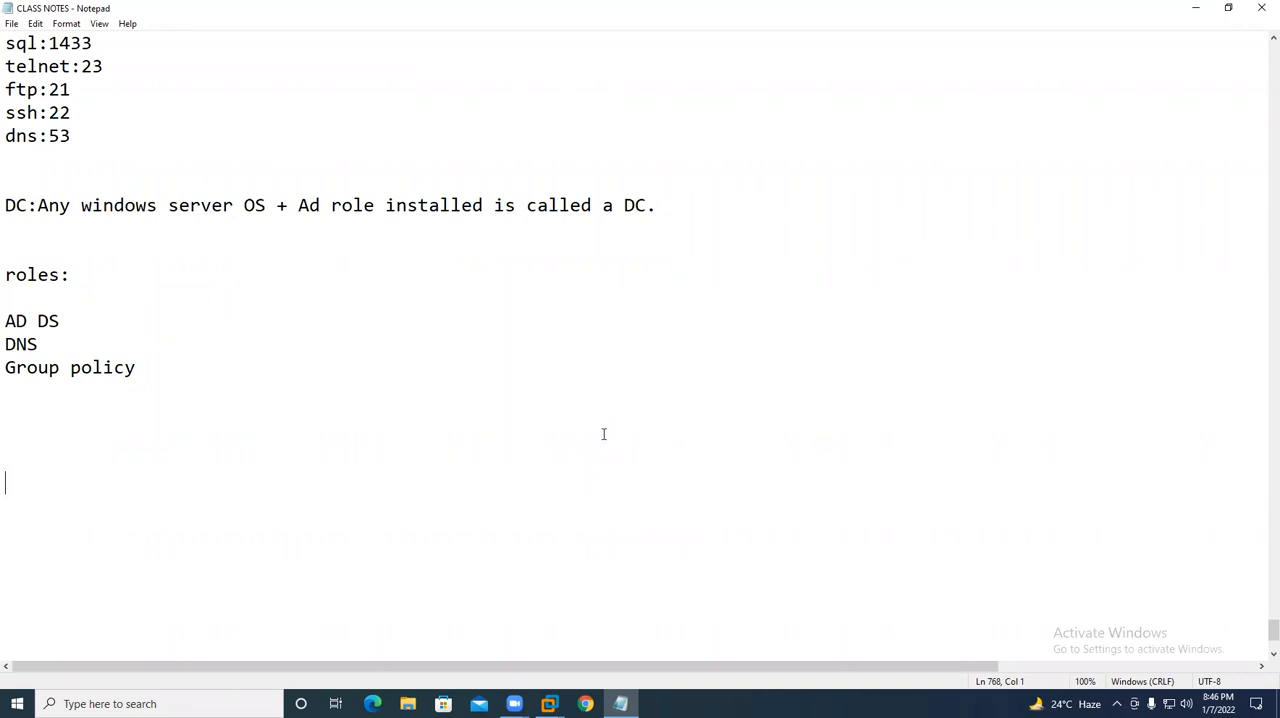
{"action": "mouse_move", "coordinate": [549, 704]}
{"action": "left_click", "coordinate": [620, 615]}
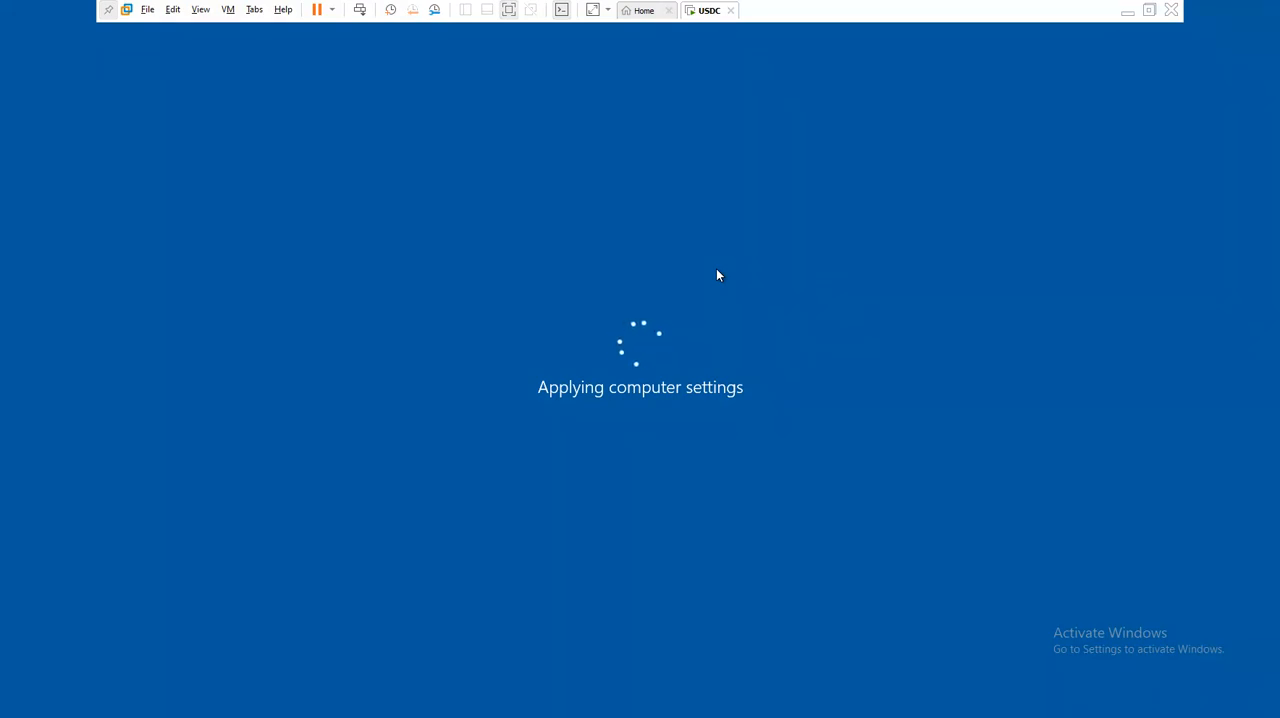
{"action": "left_click", "coordinate": [1129, 14]}
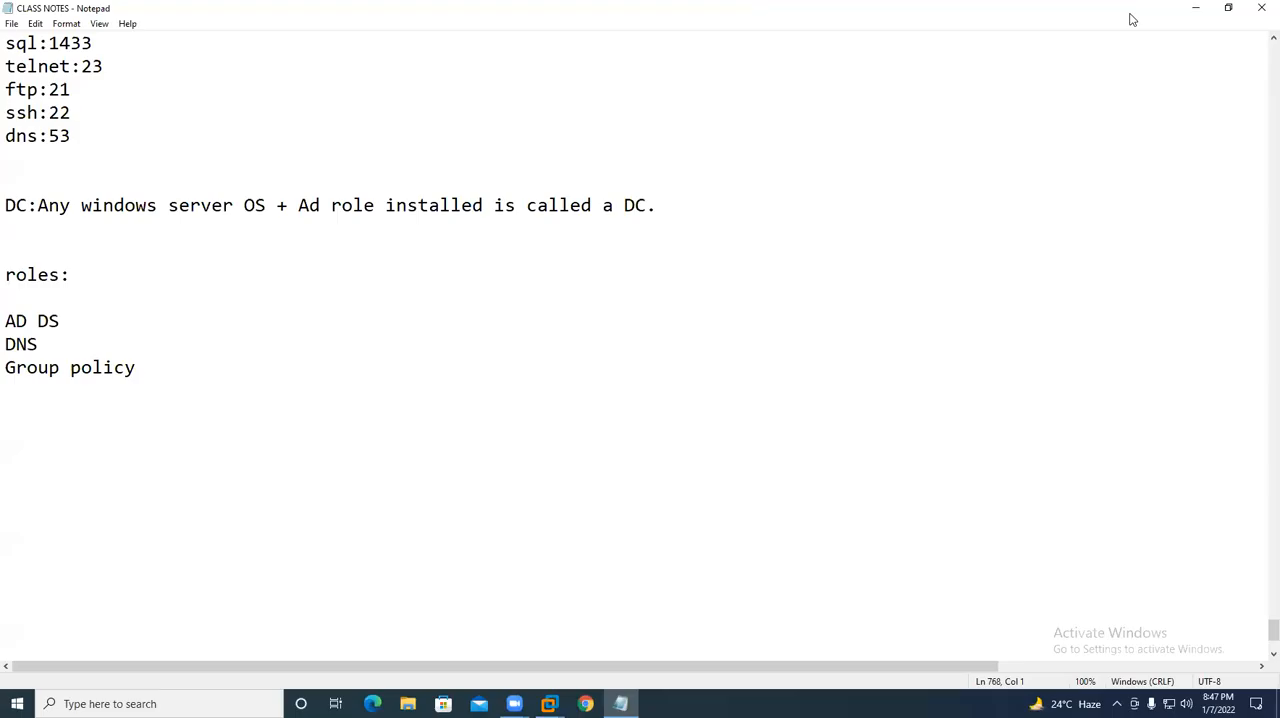
{"action": "left_click", "coordinate": [569, 344]}
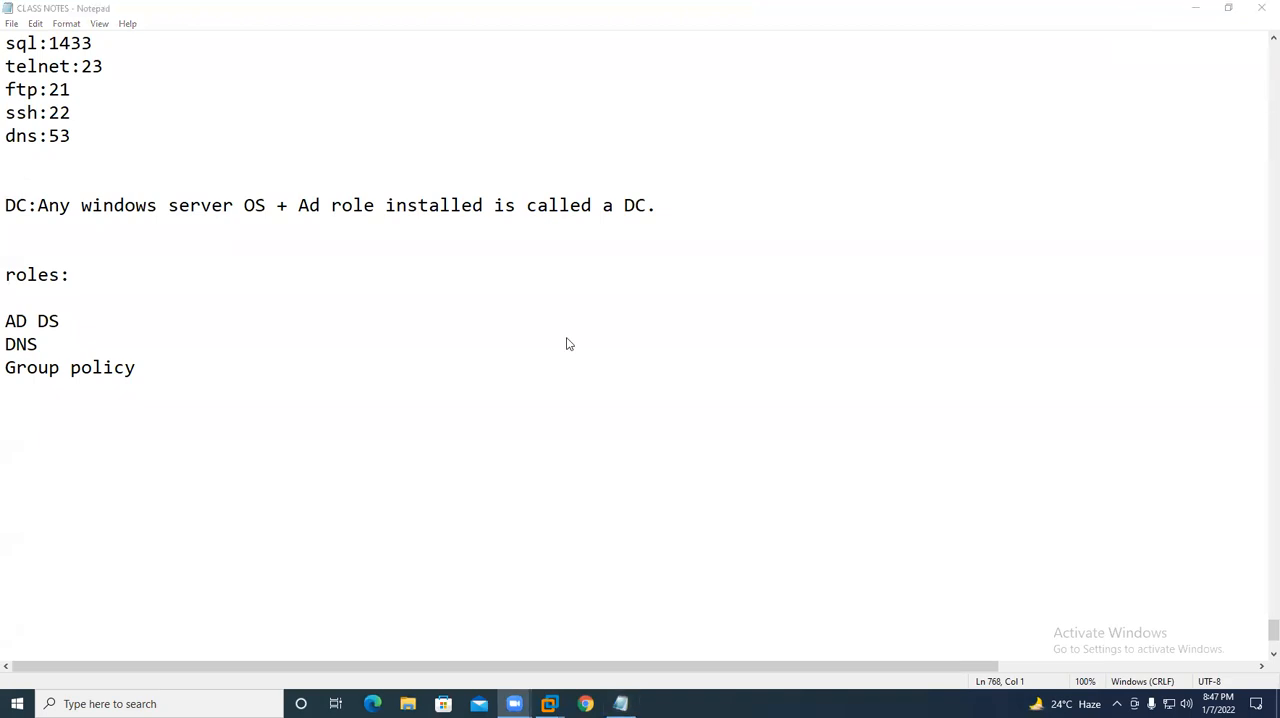
{"action": "mouse_move", "coordinate": [549, 704]}
{"action": "left_click", "coordinate": [629, 630]}
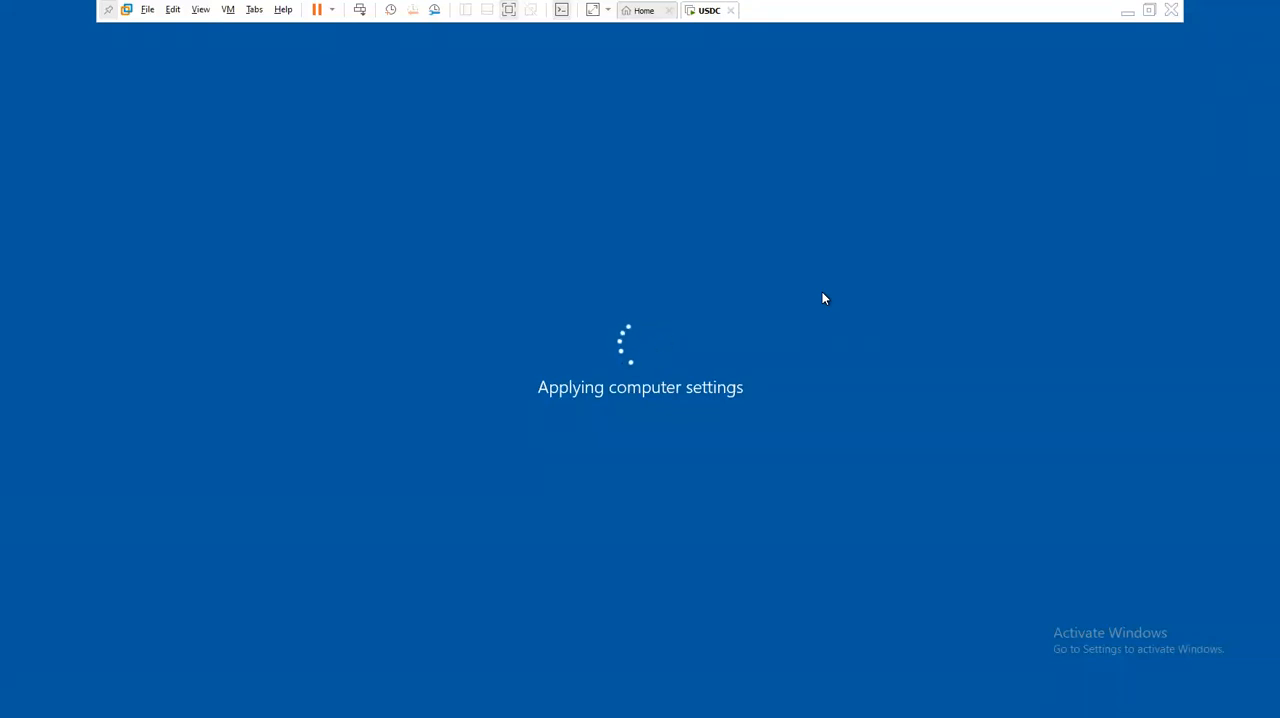
{"action": "left_click", "coordinate": [1128, 14]}
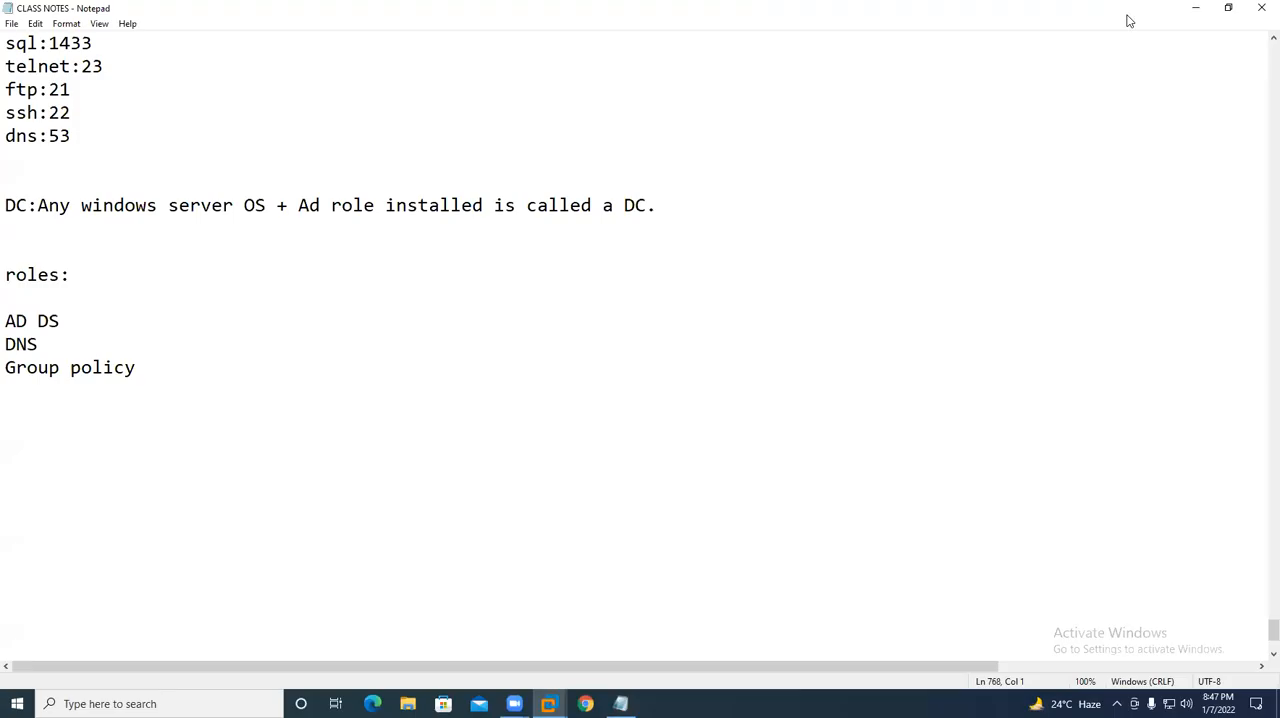
{"action": "left_click", "coordinate": [630, 134]}
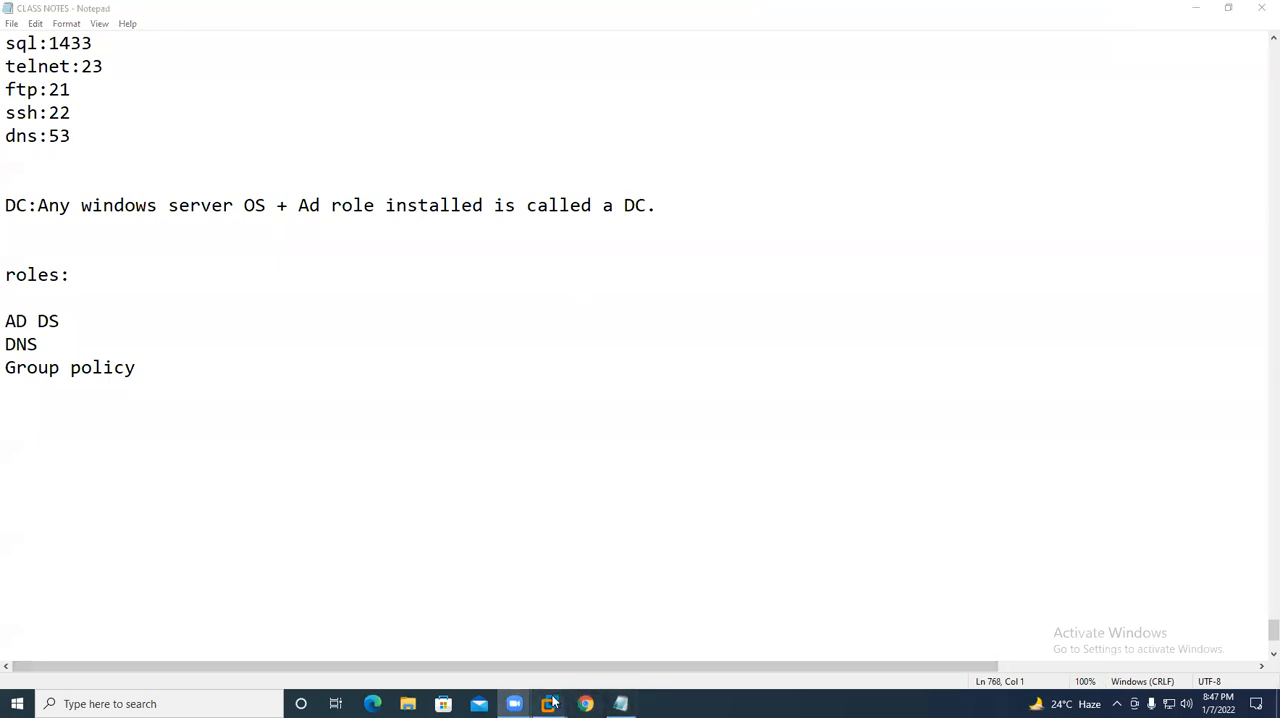
- Switch to the USDC virtual machine, unlock it and sign in as FOREST\Administrator with the account password
{"action": "mouse_move", "coordinate": [548, 704]}
{"action": "left_click", "coordinate": [621, 628]}
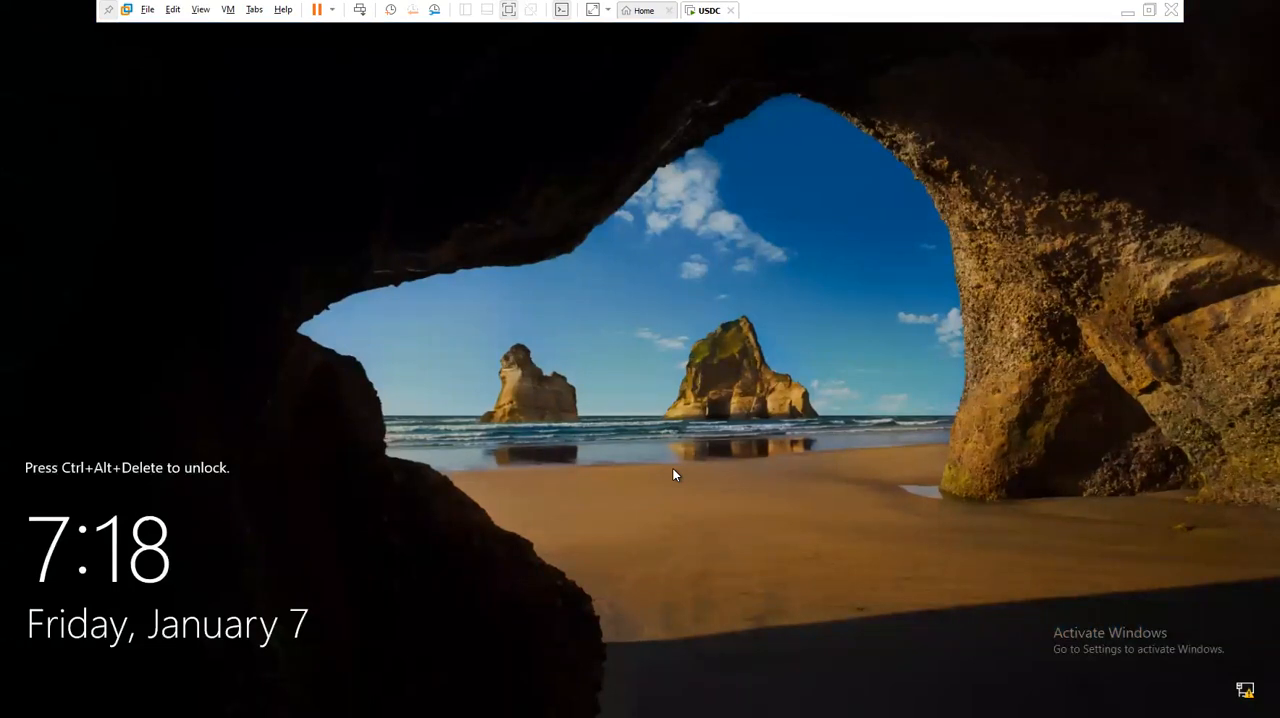
{"action": "key", "text": "ctrl+alt+Insert"}
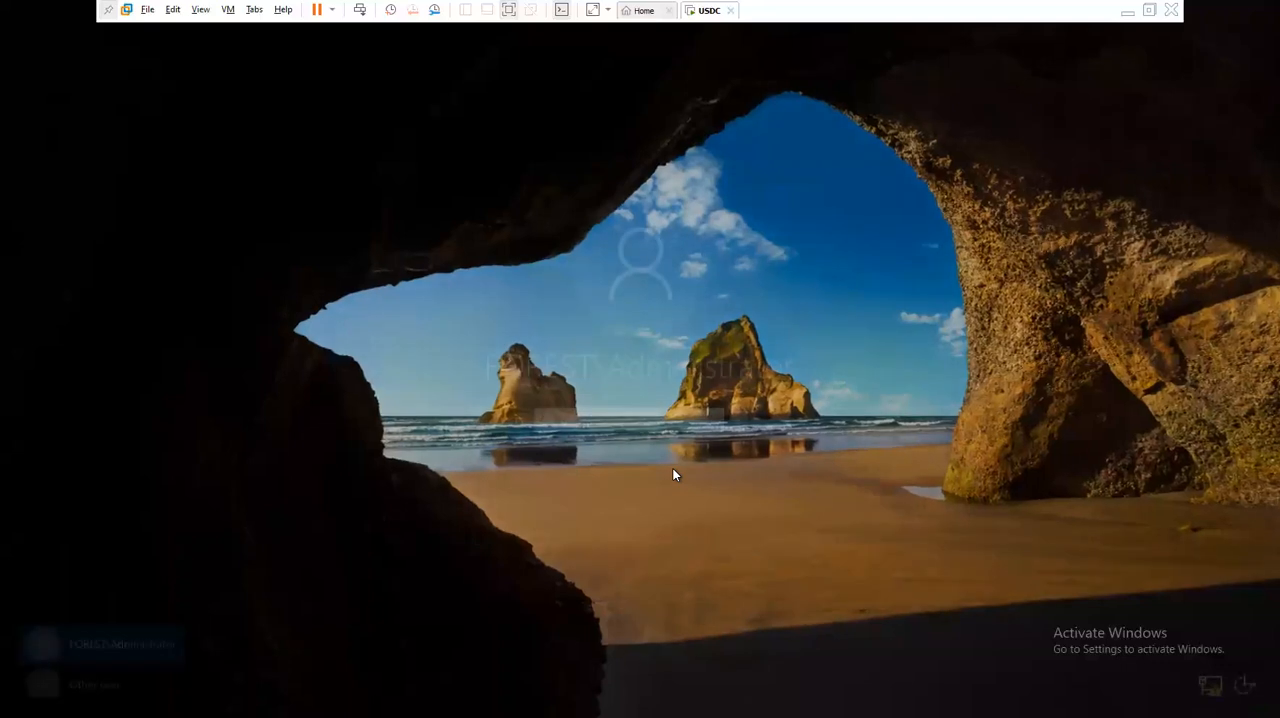
{"action": "type", "text": "••••"}
{"action": "key", "text": "Return"}
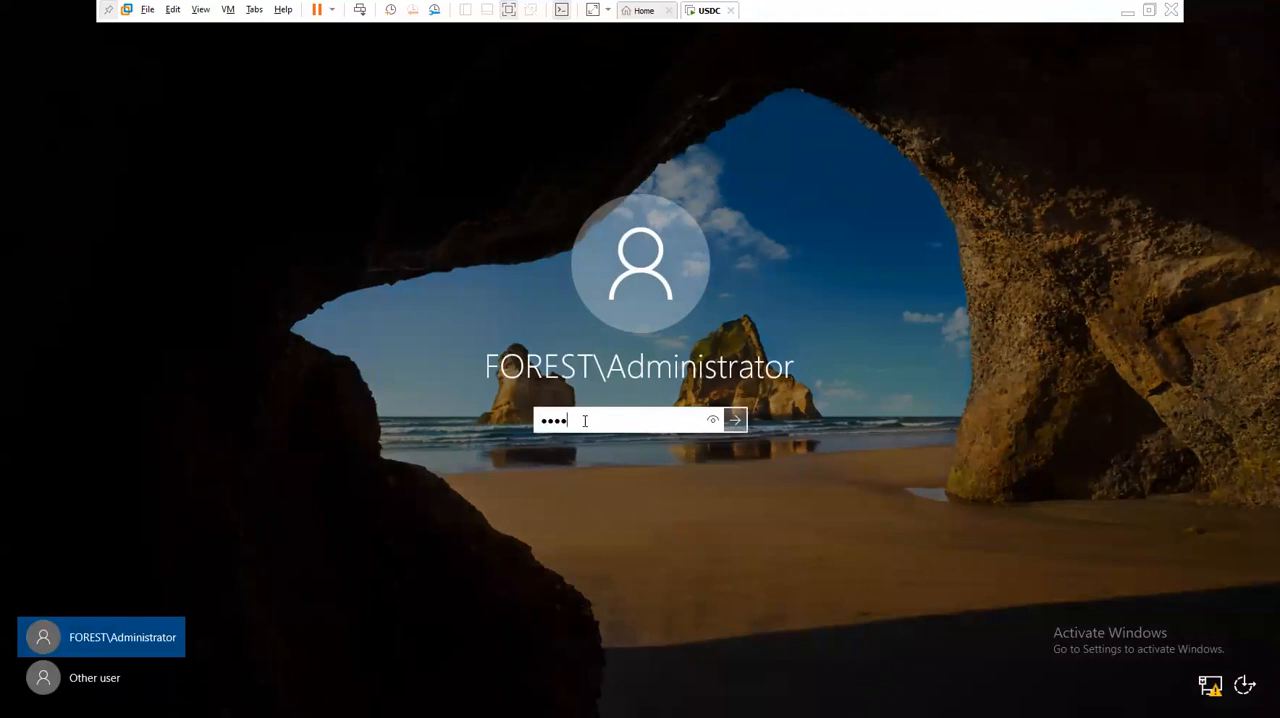
{"action": "type", "text": "••••"}
{"action": "key", "text": "Return"}
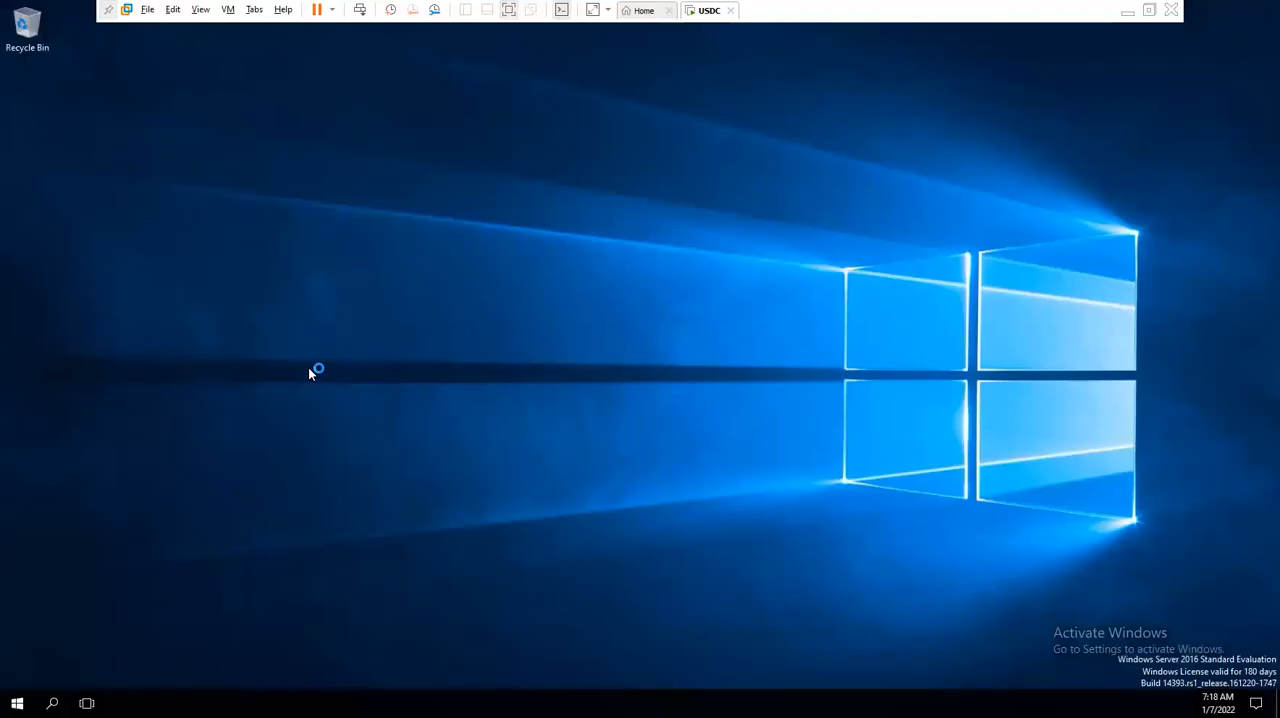
- Refresh the virtual machine's desktop and close Server Manager
{"action": "right_click", "coordinate": [272, 332]}
{"action": "left_click", "coordinate": [318, 370]}
{"action": "right_click", "coordinate": [255, 283]}
{"action": "left_click", "coordinate": [289, 328]}
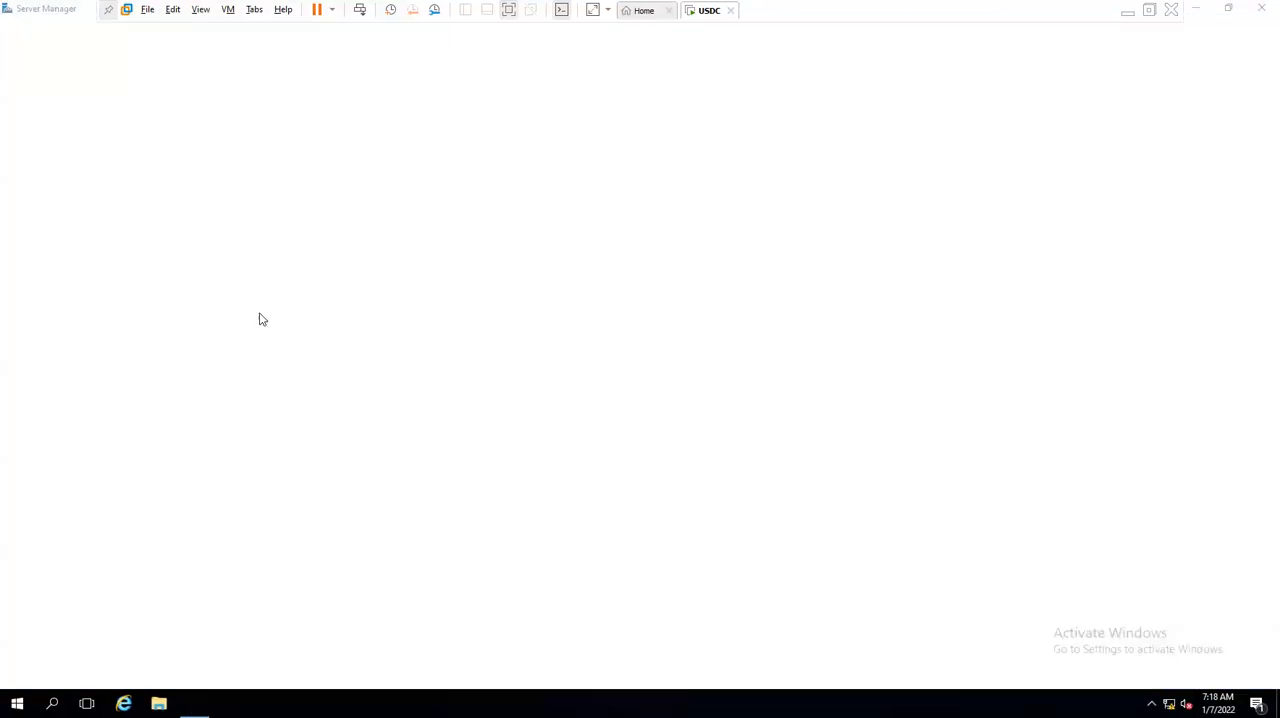
{"action": "left_click", "coordinate": [1262, 8]}
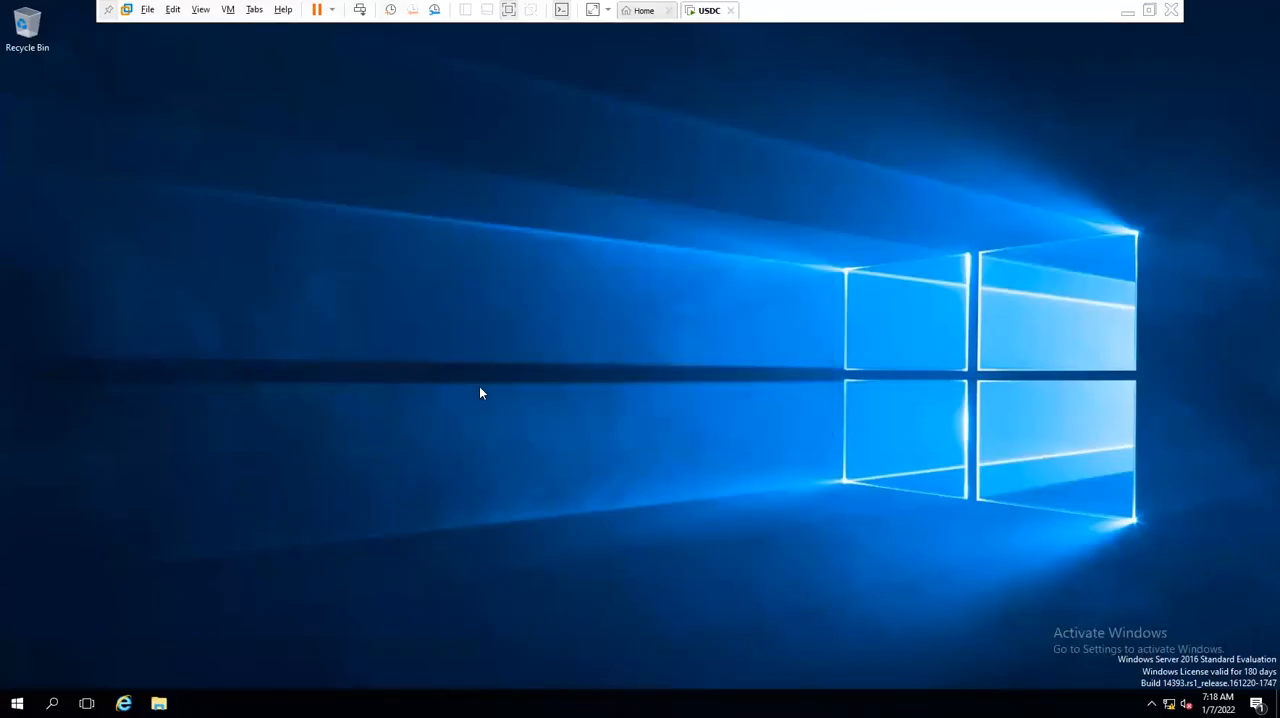
- Open a Command Prompt in the virtual machine, clear it with cls and run "net accounts"
{"action": "key", "text": "super+r"}
{"action": "key", "text": "super+e"}
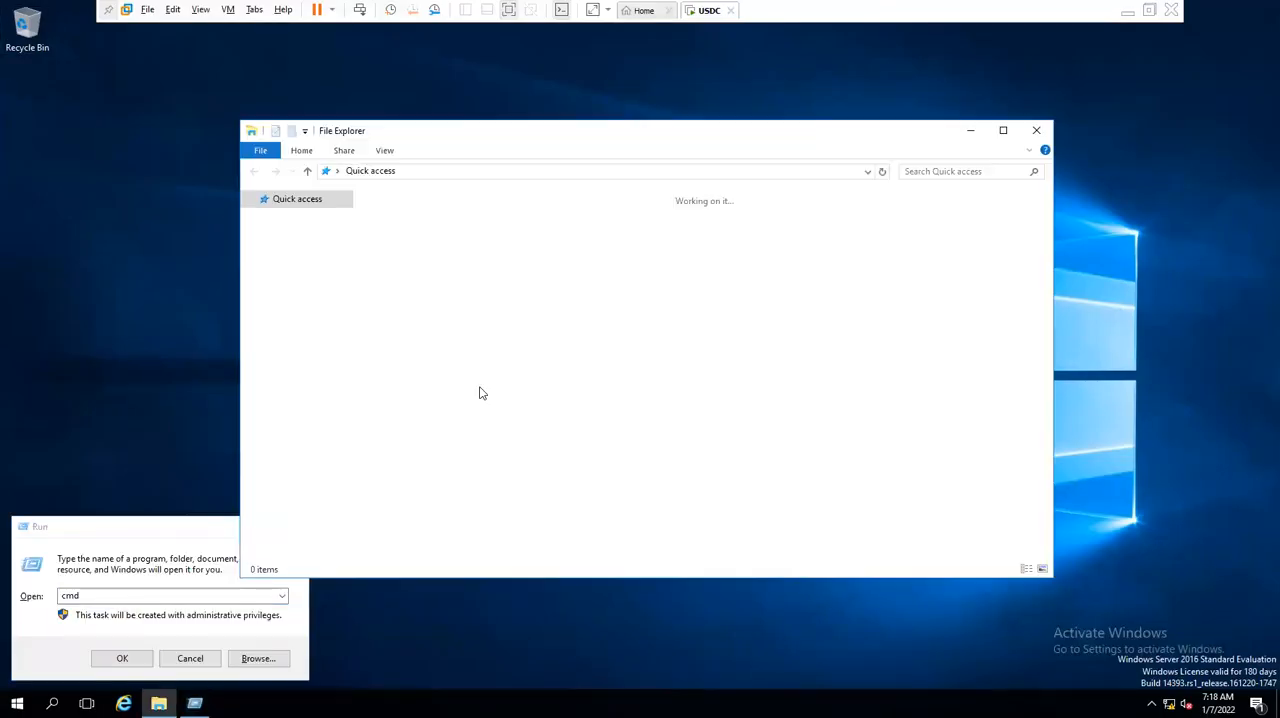
{"action": "left_click", "coordinate": [1036, 130]}
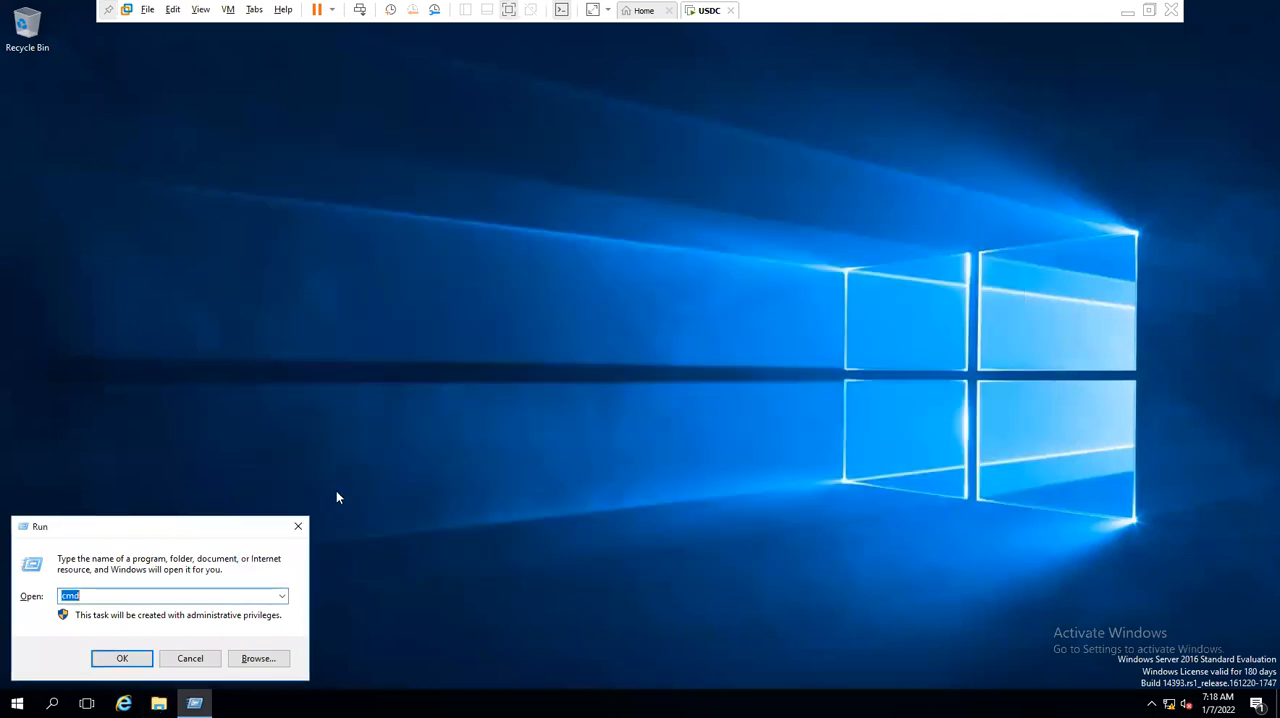
{"action": "left_click", "coordinate": [145, 650]}
{"action": "left_click", "coordinate": [566, 252]}
{"action": "type", "text": "cls"}
{"action": "key", "text": "Return"}
{"action": "type", "text": "net accounts"}
{"action": "key", "text": "Return"}
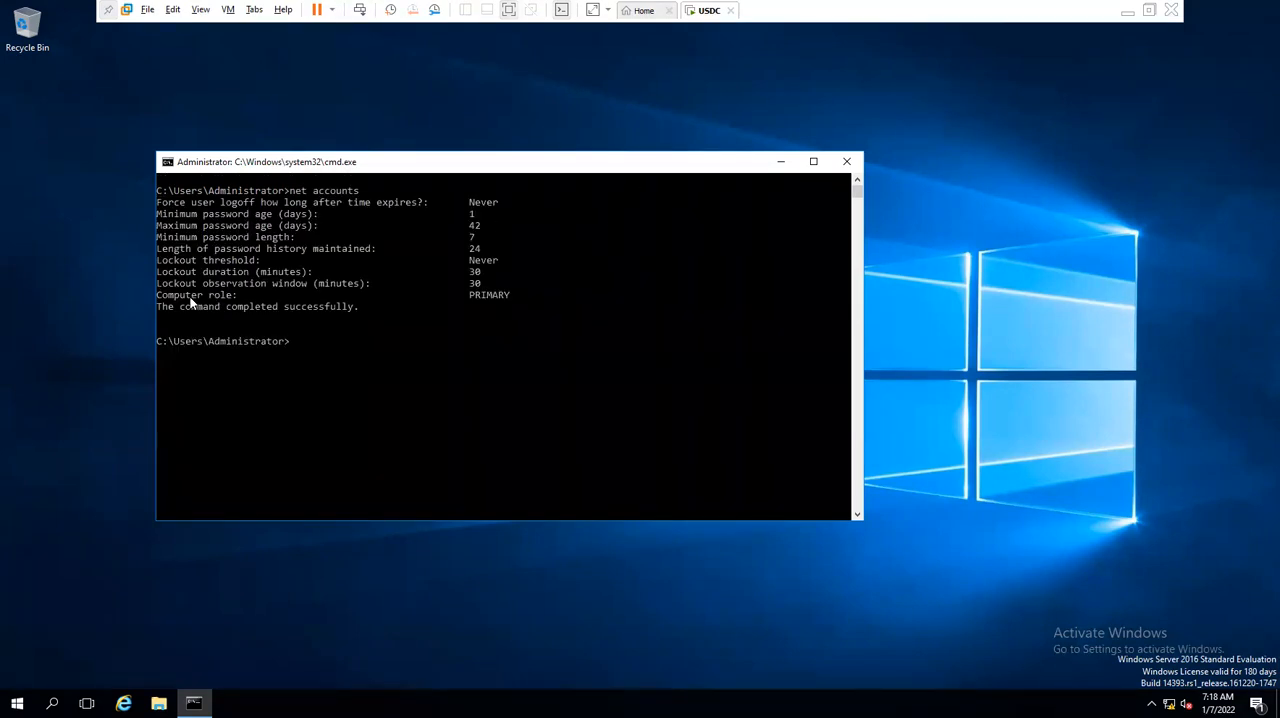
- Highlight the Computer role line and its value in the net accounts output
{"action": "left_click_drag", "start_coordinate": [187, 297], "coordinate": [556, 298]}
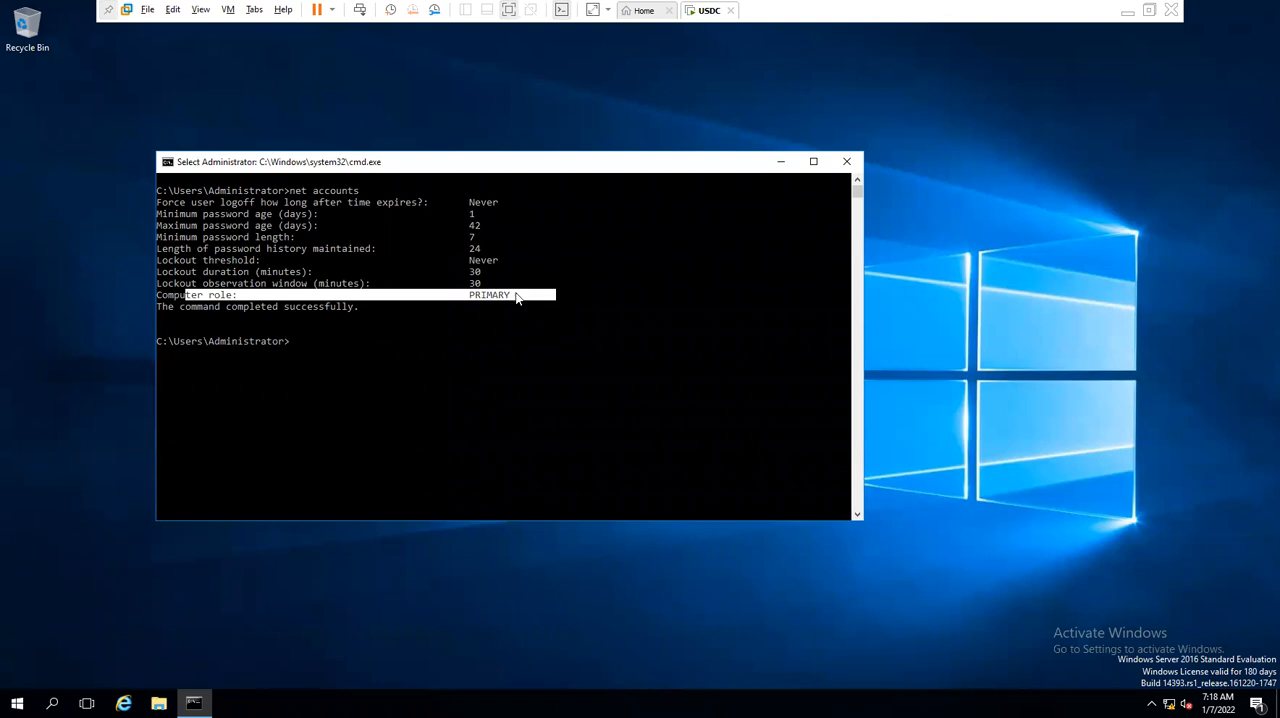
{"action": "left_click", "coordinate": [504, 302]}
{"action": "left_click_drag", "start_coordinate": [473, 292], "coordinate": [523, 287]}
{"action": "left_click", "coordinate": [521, 333]}
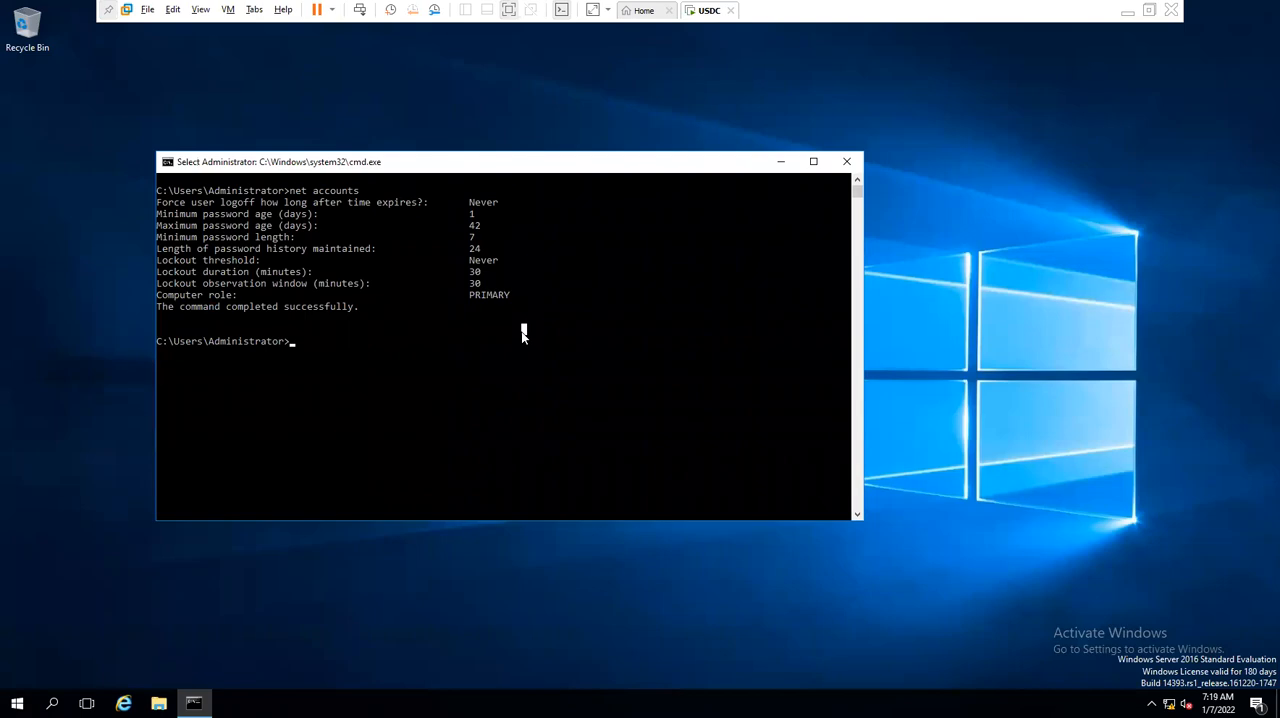
{"action": "left_click", "coordinate": [350, 352]}
- Run "netdom query fsmo", maximize the Command Prompt window and highlight the listed role holders
{"action": "key", "text": "Return"}
{"action": "key", "text": "Return"}
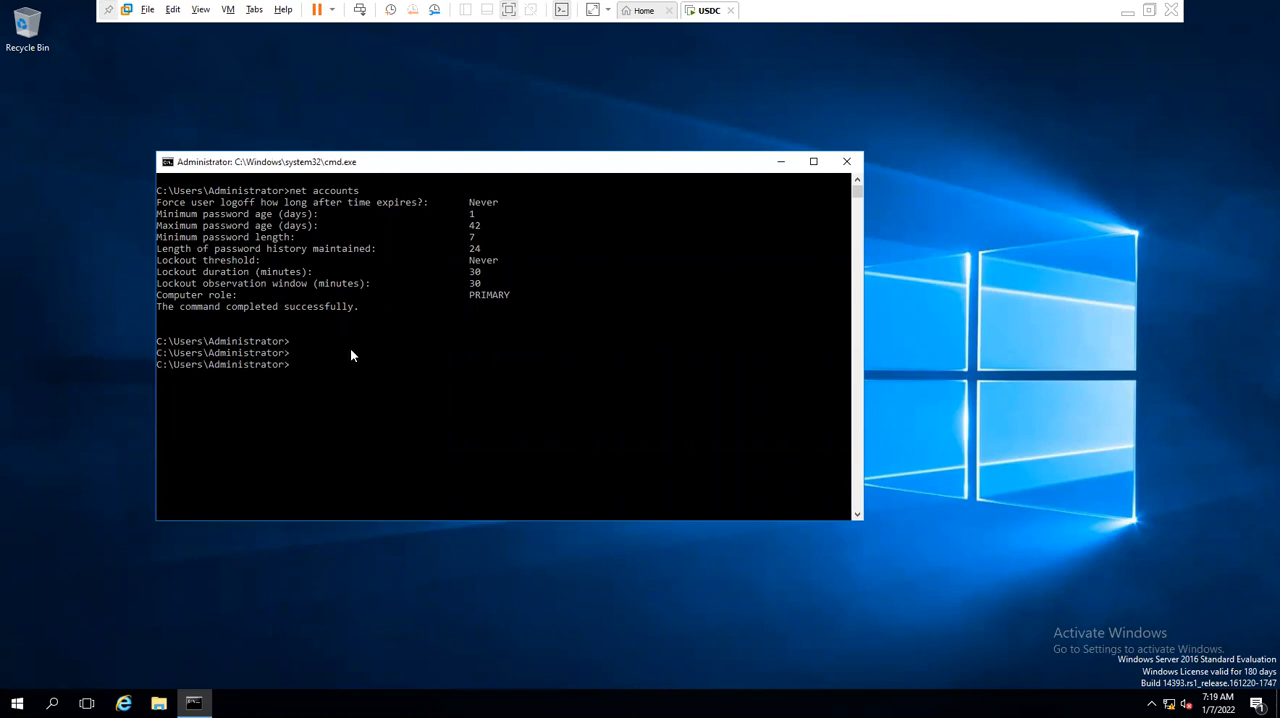
{"action": "type", "text": "netdom query fsmo"}
{"action": "key", "text": "Return"}
{"action": "left_click", "coordinate": [814, 162]}
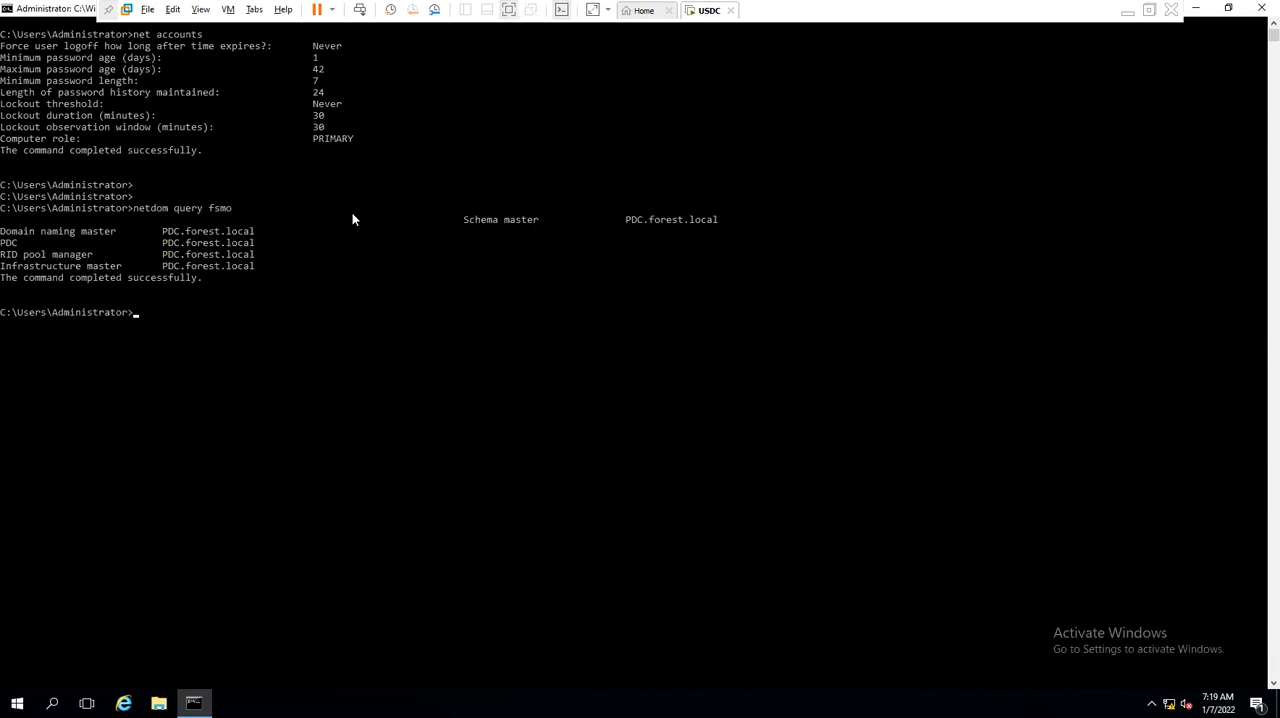
{"action": "key", "text": "Return"}
{"action": "key", "text": "Return"}
{"action": "key", "text": "Return"}
{"action": "left_click_drag", "start_coordinate": [425, 208], "coordinate": [515, 282]}
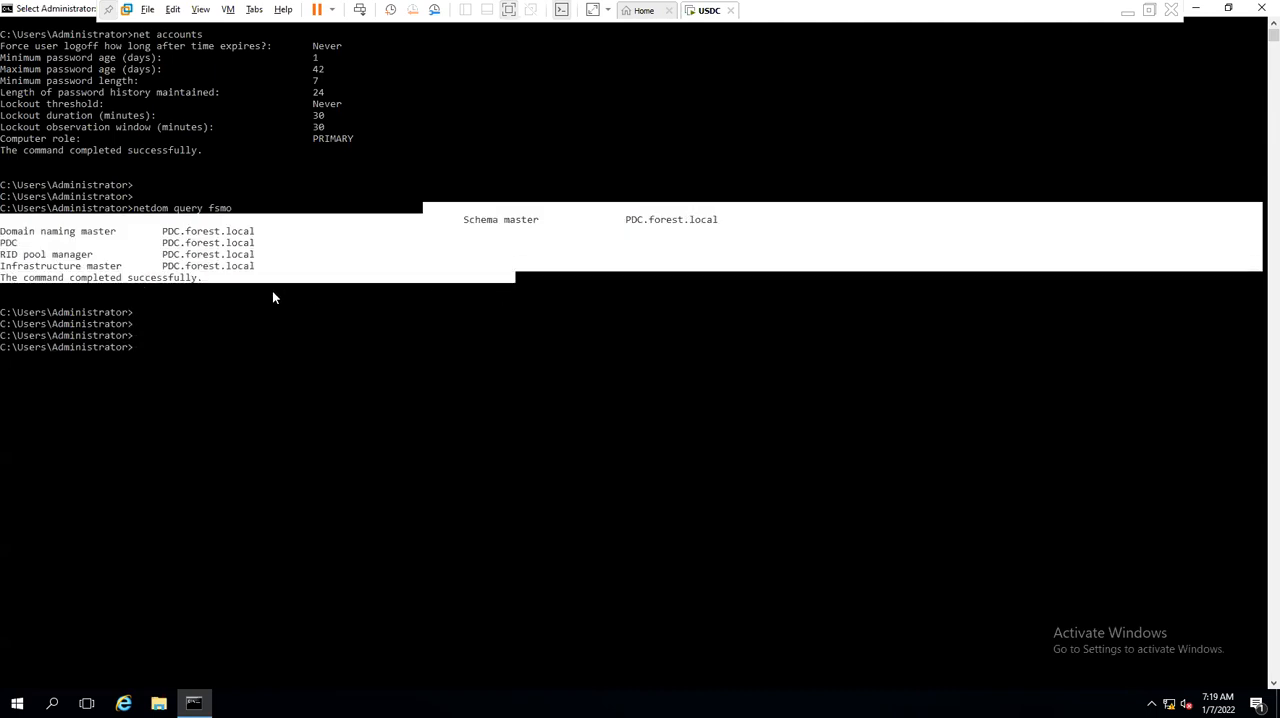
- Return to the class notes and add the line "fsmo:Flxible single master operations" below the roles list
{"action": "left_click", "coordinate": [1127, 14]}
{"action": "type", "text": "fsmo:Flxible single master operations"}
{"action": "key", "text": "Return"}
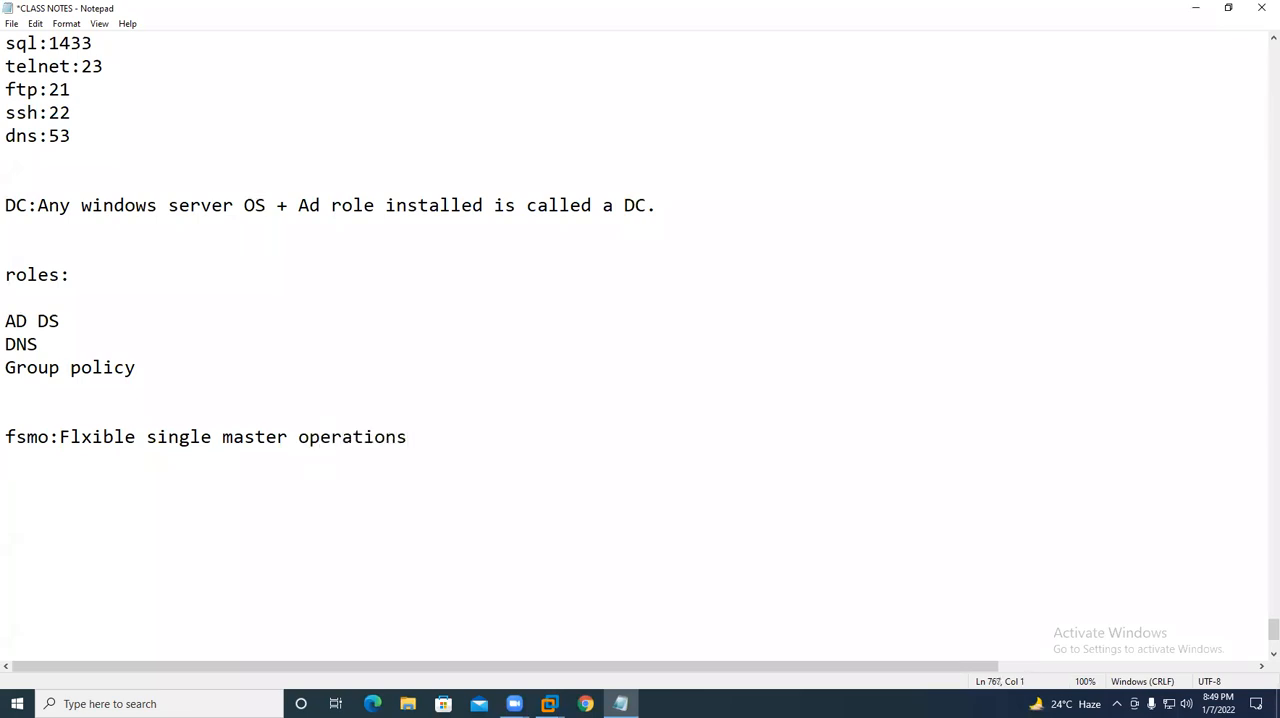
- Enter "schema master" as the first entry under the fsmo line
{"action": "type", "text": "schme"}
{"action": "key", "text": "BackSpace"}
{"action": "key", "text": "BackSpace"}
{"action": "key", "text": "BackSpace"}
{"action": "type", "text": "ema mase"}
{"action": "key", "text": "BackSpace"}
{"action": "type", "text": "ter"}
{"action": "key", "text": "Return"}
- Enter "domain naming master" on the line below "schema master"
{"action": "type", "text": "do"}
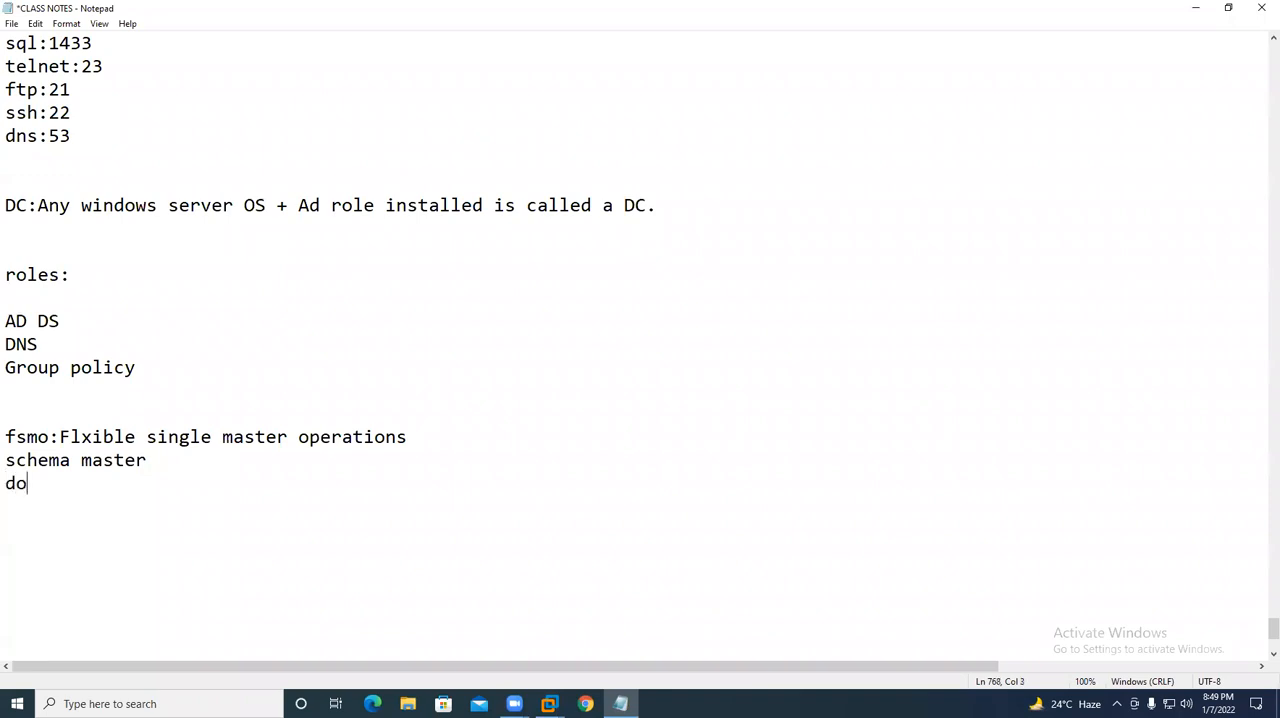
{"action": "type", "text": "mina"}
{"action": "key", "text": "BackSpace"}
{"action": "key", "text": "BackSpace"}
{"action": "key", "text": "BackSpace"}
{"action": "type", "text": "ain naming "}
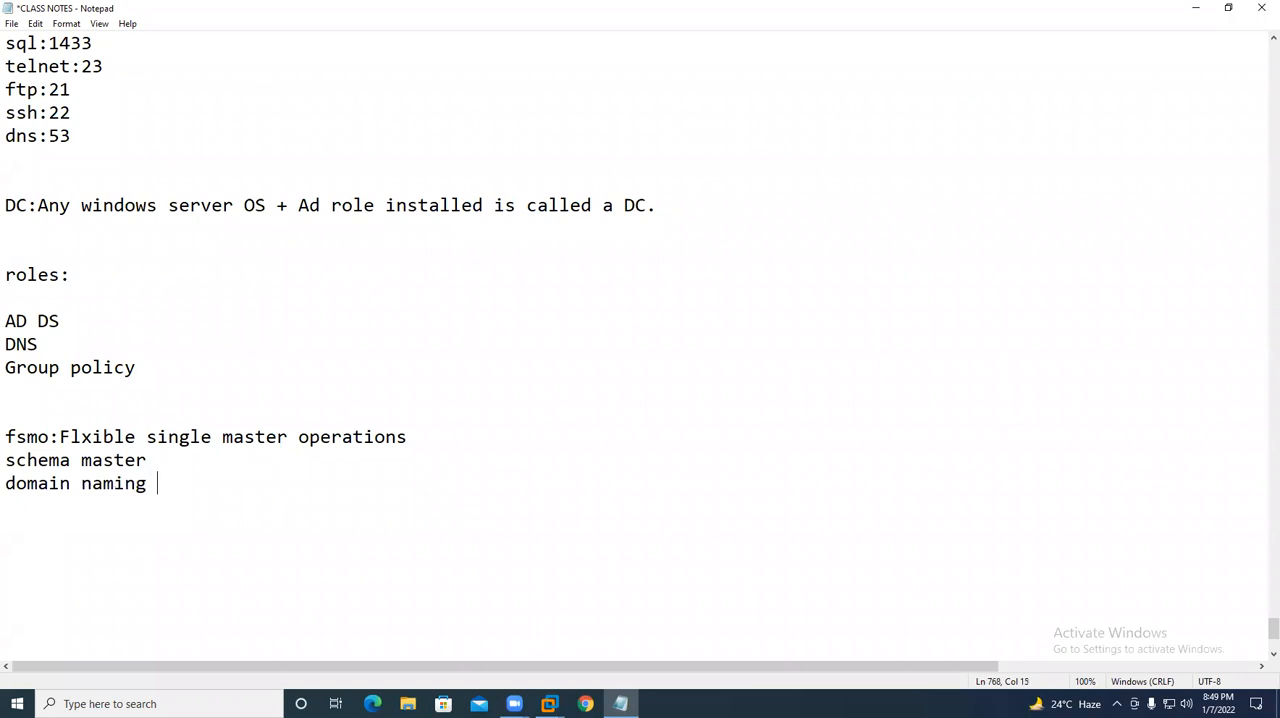
{"action": "type", "text": "master"}
{"action": "key", "text": "Return"}
- Complete the fsmo list with "prd emulator", "rid master" and "infrastructure master" on separate lines
{"action": "type", "text": "prd emulator"}
{"action": "key", "text": "Return"}
{"action": "type", "text": "rid master"}
{"action": "key", "text": "Return"}
{"action": "type", "text": "infrastructure master"}
{"action": "key", "text": "Return"}
{"action": "key", "text": "Return"}
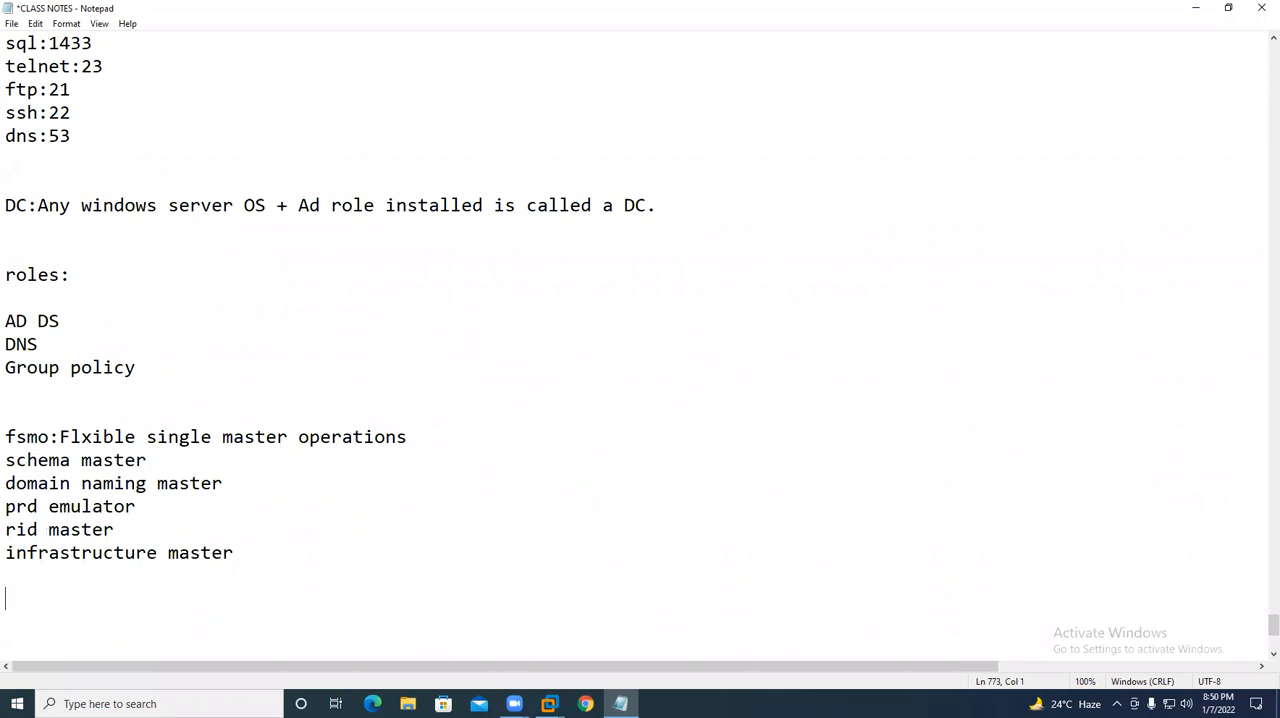
- Review the Ports list in the class notes and highlight the five fsmo role entries
{"action": "scroll", "coordinate": [280, 260], "scroll_direction": "up", "scroll_amount": 5}
{"action": "left_click_drag", "start_coordinate": [6, 136], "coordinate": [20, 506]}
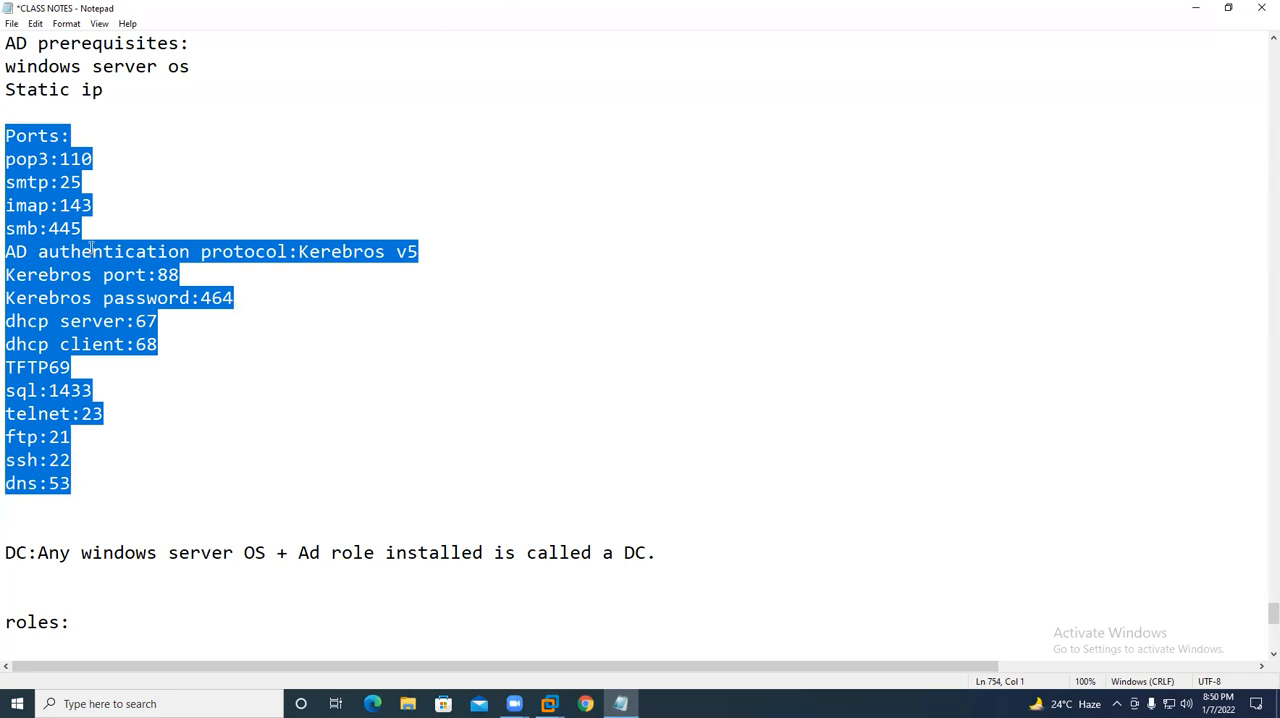
{"action": "left_click", "coordinate": [50, 142]}
{"action": "left_click_drag", "start_coordinate": [6, 136], "coordinate": [103, 497]}
{"action": "scroll", "coordinate": [127, 287], "scroll_direction": "down", "scroll_amount": 5}
{"action": "scroll", "coordinate": [127, 287], "scroll_direction": "down", "scroll_amount": 2}
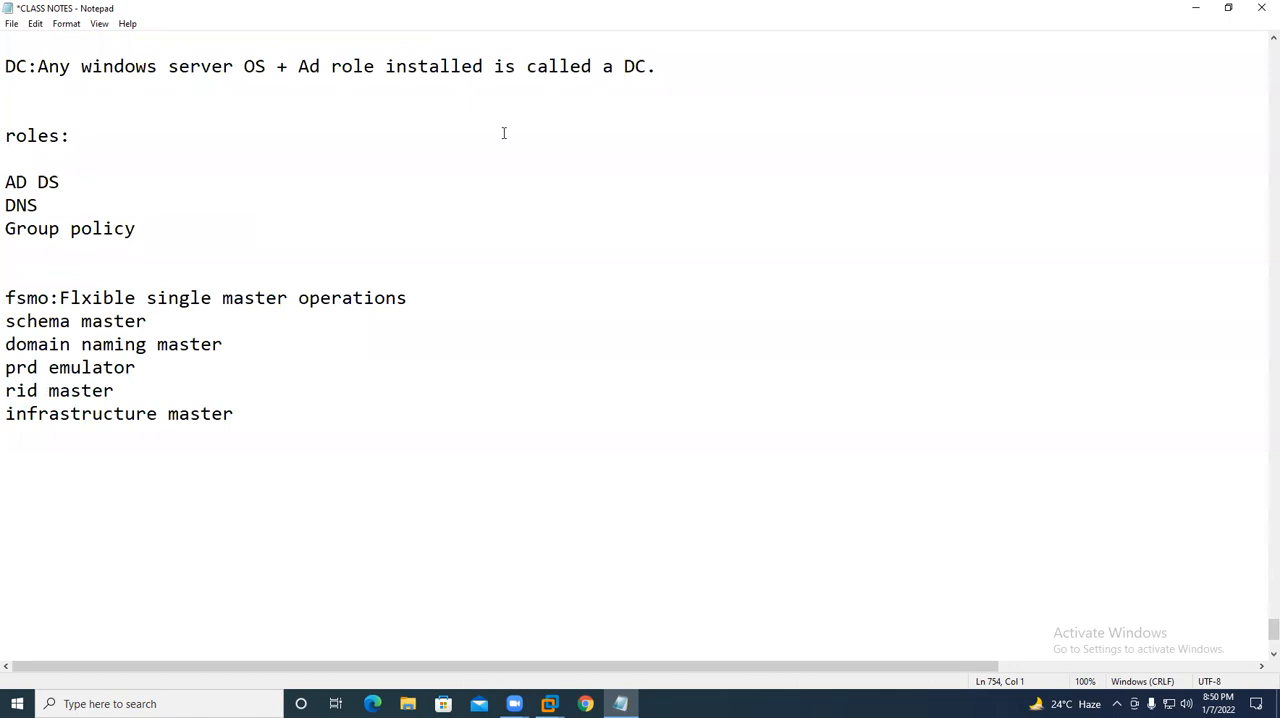
{"action": "mouse_move", "coordinate": [266, 420]}
{"action": "left_mouse_down"}
{"action": "mouse_move", "coordinate": [91, 367]}
{"action": "mouse_move", "coordinate": [6, 298]}
{"action": "mouse_move", "coordinate": [131, 389]}
{"action": "mouse_move", "coordinate": [245, 420]}
{"action": "left_mouse_up"}
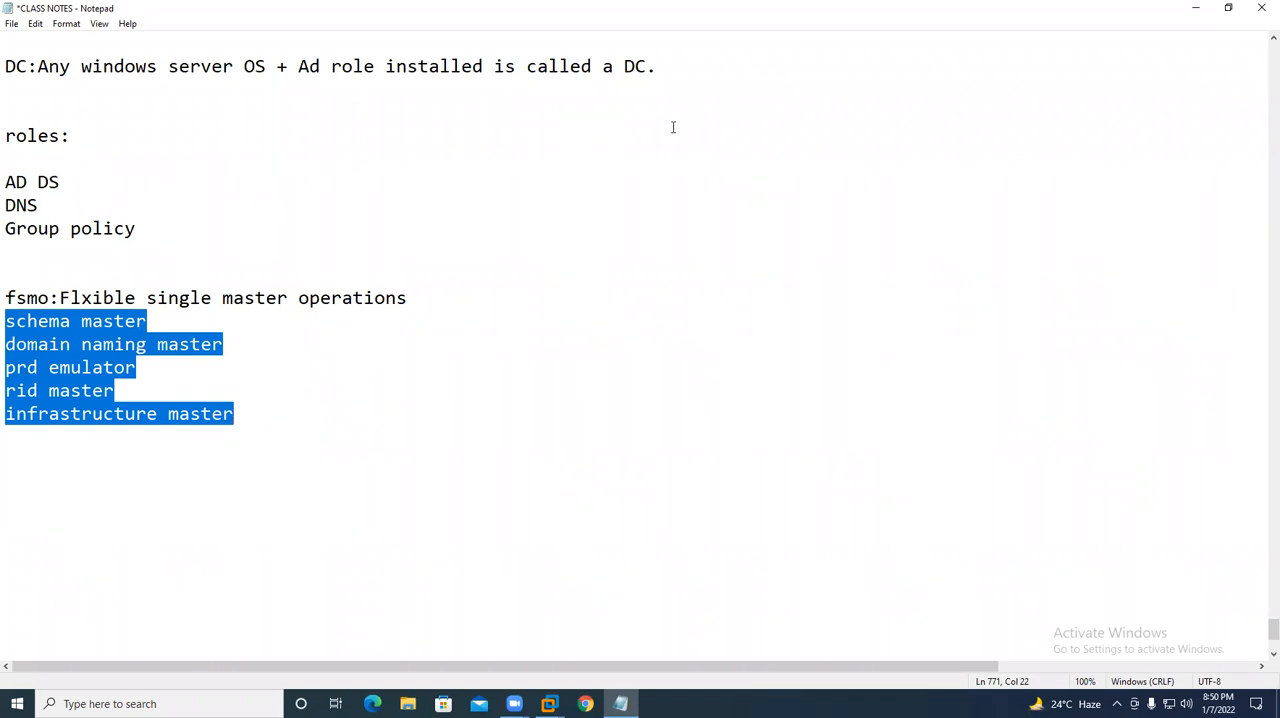
- Add a "Forest wide roles:" heading below the fsmo list, with "schema master" and "domain naming master" on separate lines under it
{"action": "left_click", "coordinate": [289, 452]}
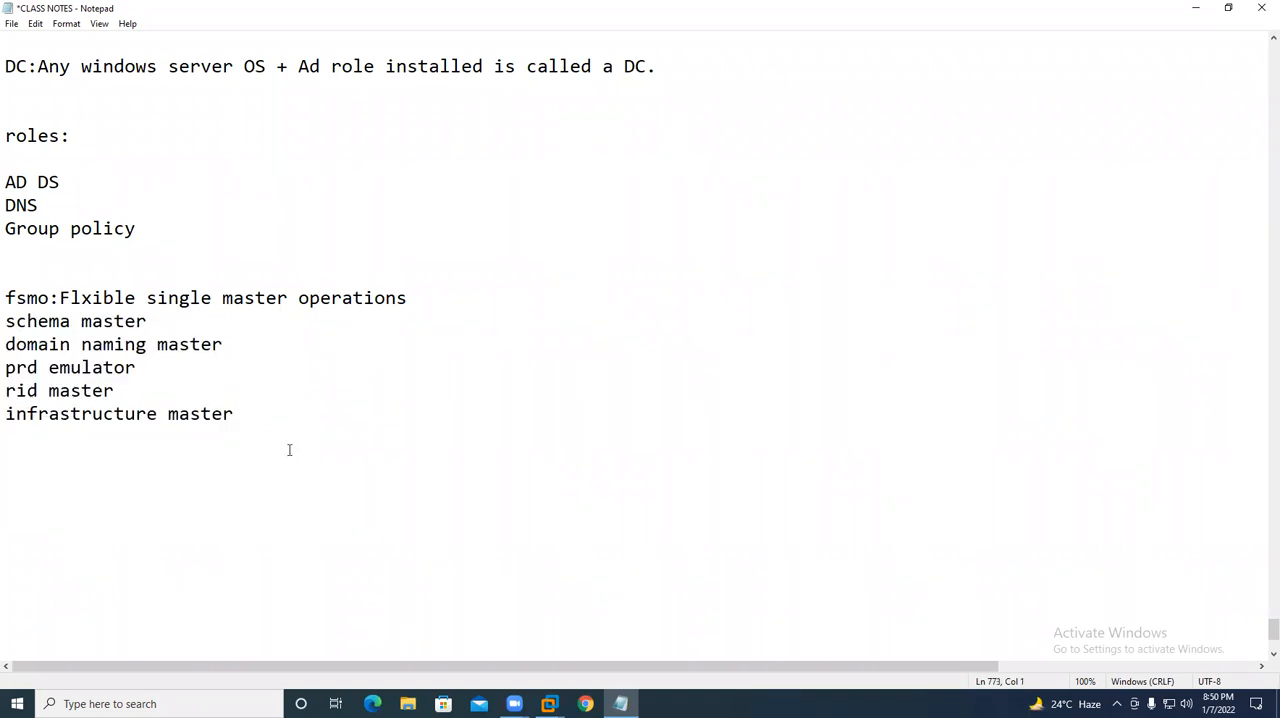
{"action": "key", "text": "Return"}
{"action": "type", "text": "Forest wide roles:"}
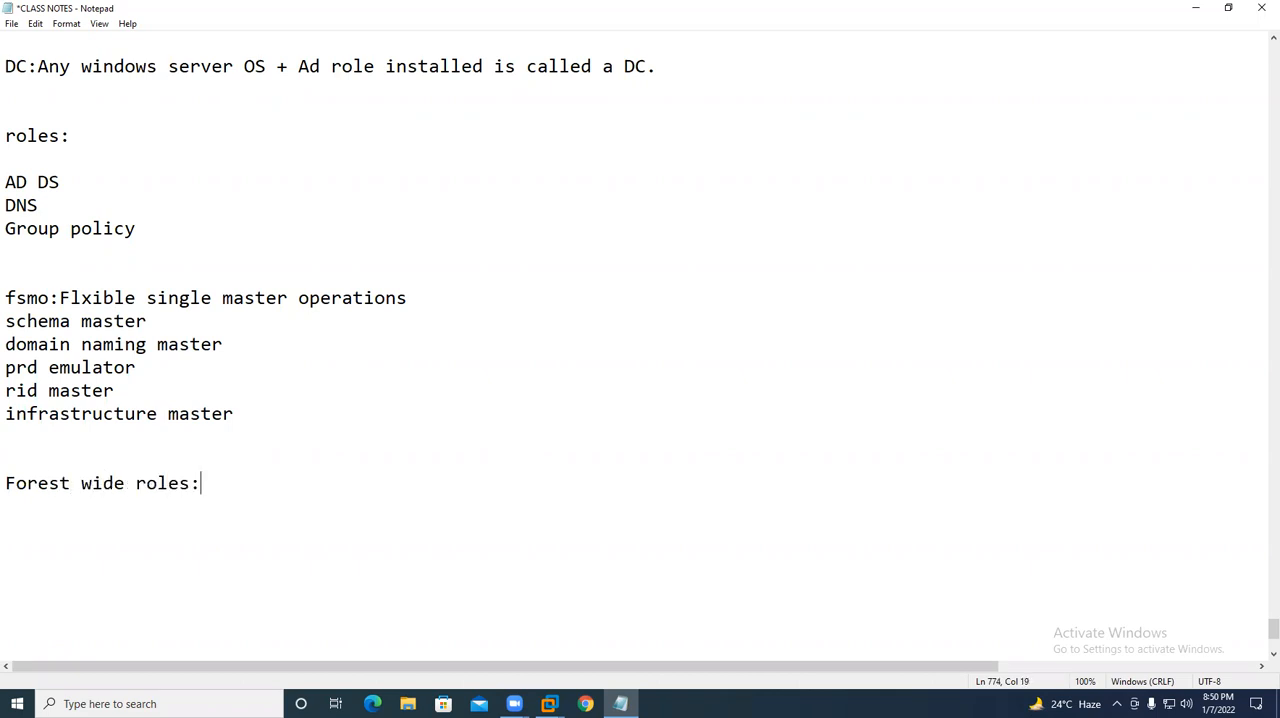
{"action": "key", "text": "Return"}
{"action": "type", "text": "schema master"}
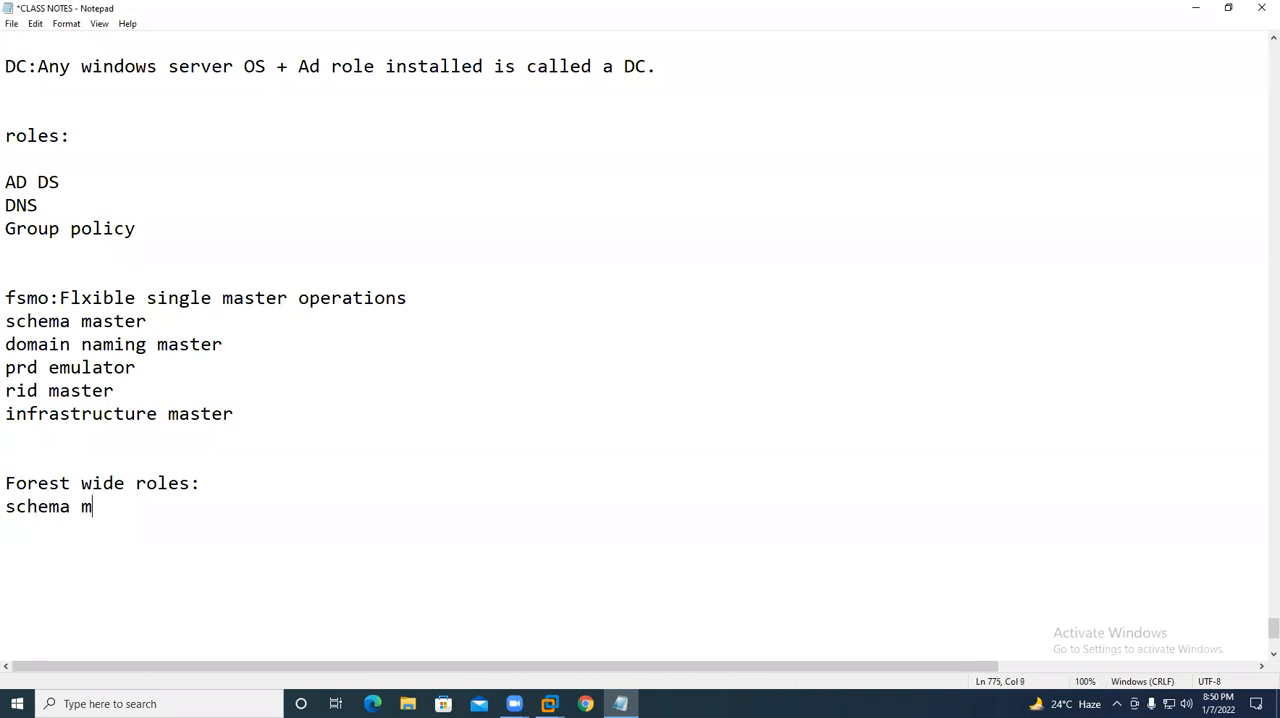
{"action": "key", "text": "Return"}
{"action": "type", "text": "domain "}
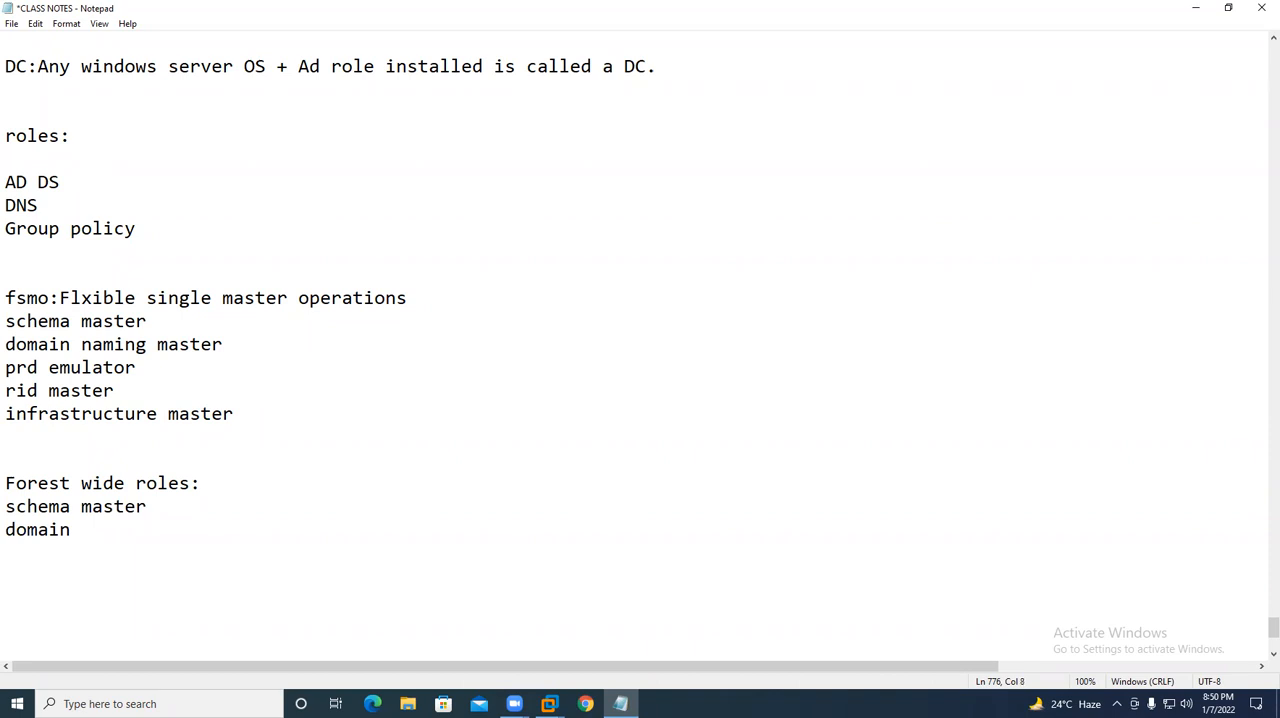
{"action": "type", "text": "naming master"}
- Add a "domain wide roles:" section listing "pdc", "rid" and "infrastructure master" on separate lines, leaving a blank line around it
{"action": "key", "text": "Return"}
{"action": "key", "text": "Return"}
{"action": "type", "text": "domain wi"}
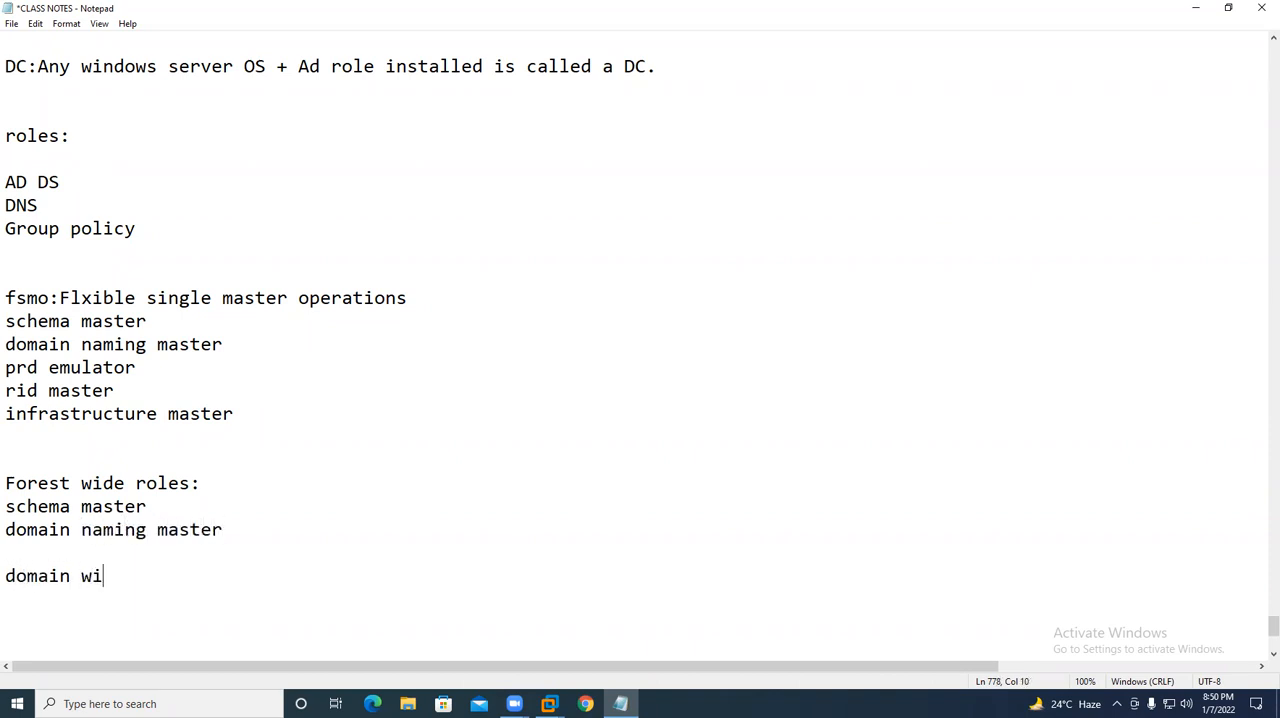
{"action": "type", "text": "de roles:"}
{"action": "key", "text": "Return"}
{"action": "type", "text": "pdc"}
{"action": "key", "text": "Return"}
{"action": "type", "text": "rid"}
{"action": "key", "text": "Return"}
{"action": "type", "text": "infr"}
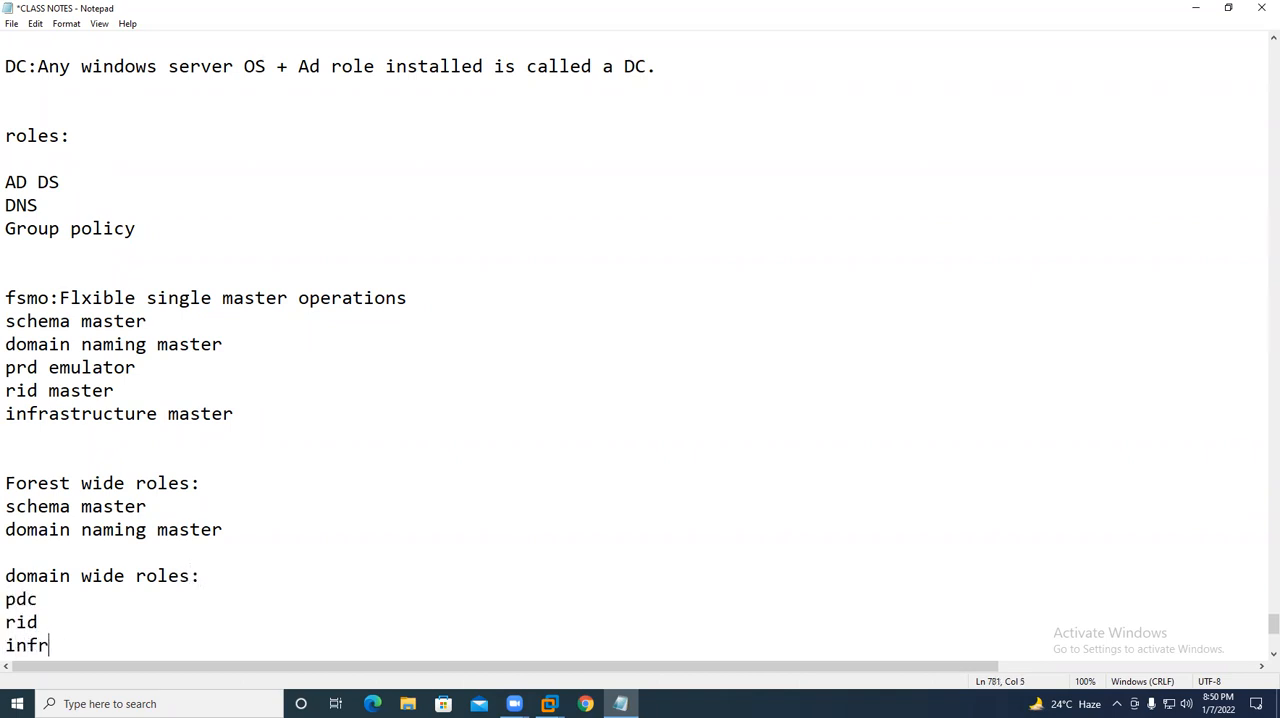
{"action": "type", "text": "astructure master"}
{"action": "key", "text": "Return"}
{"action": "key", "text": "Return"}
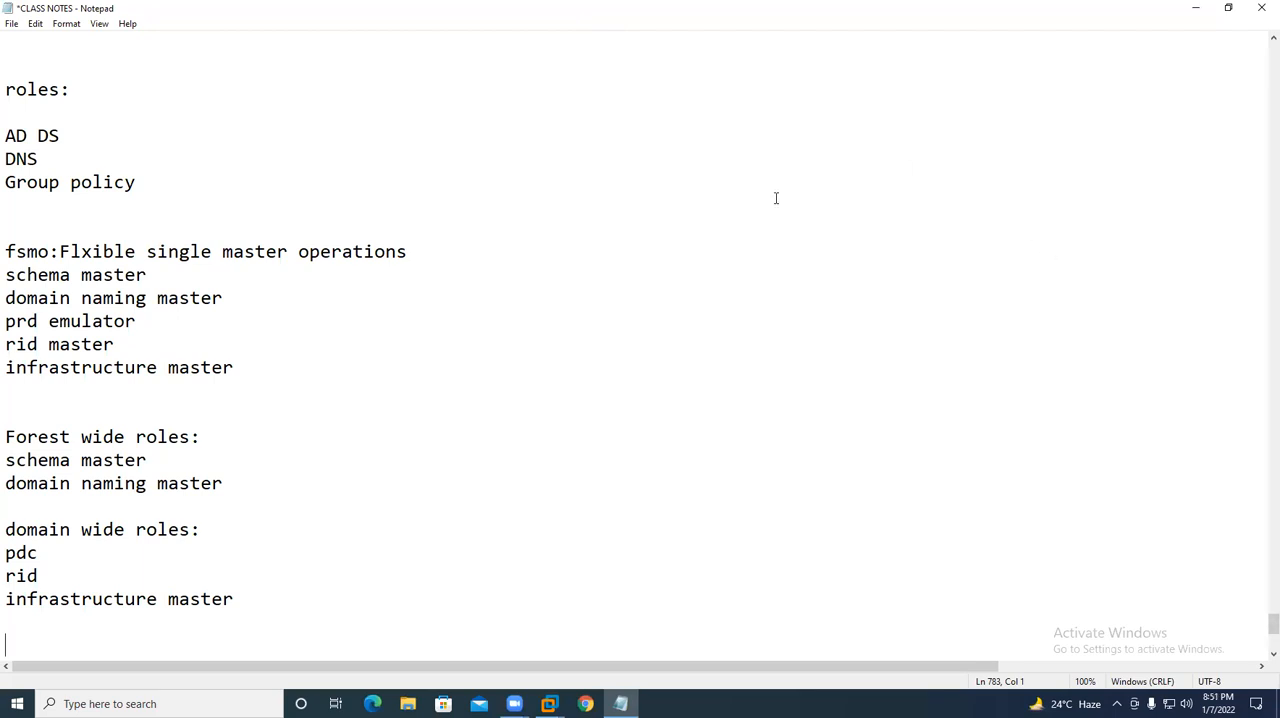
- Highlight the FSMO notes and check them against the netdom query fsmo output in the USDC virtual machine
{"action": "left_click_drag", "start_coordinate": [241, 622], "coordinate": [6, 225]}
{"action": "scroll", "coordinate": [230, 400], "scroll_direction": "down", "scroll_amount": 6}
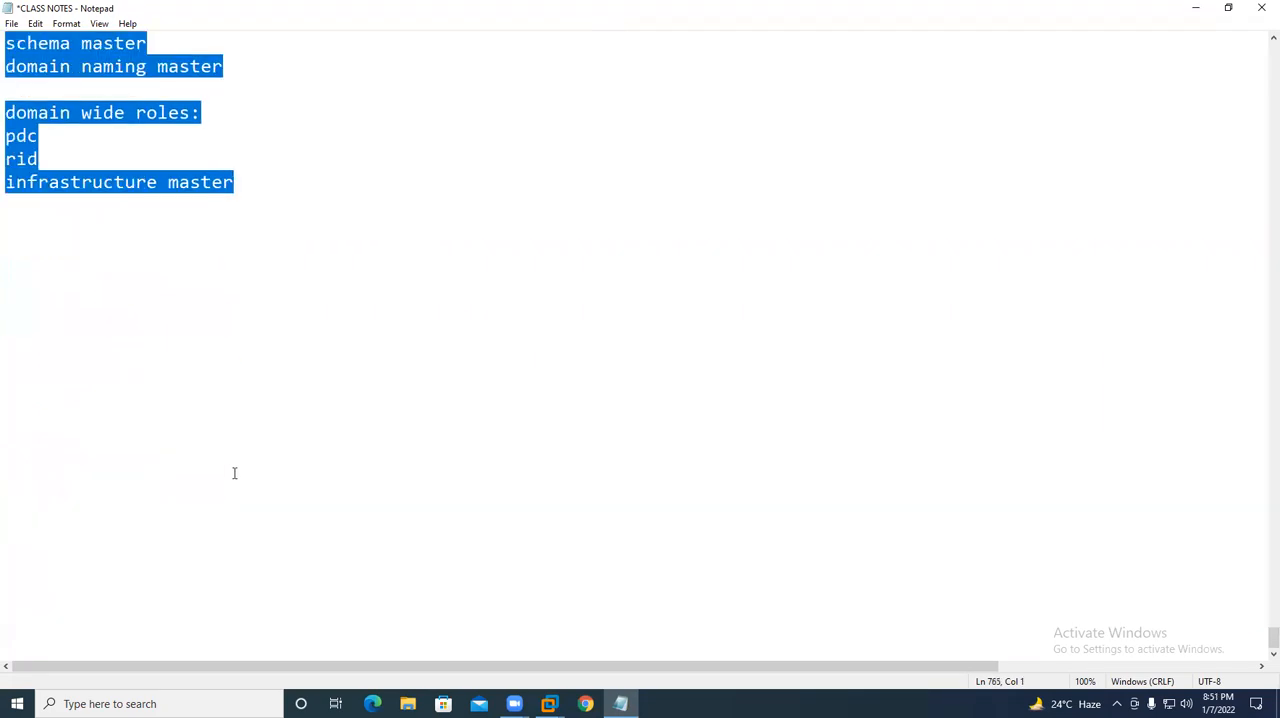
{"action": "scroll", "coordinate": [247, 477], "scroll_direction": "up", "scroll_amount": 4}
{"action": "left_click", "coordinate": [549, 704]}
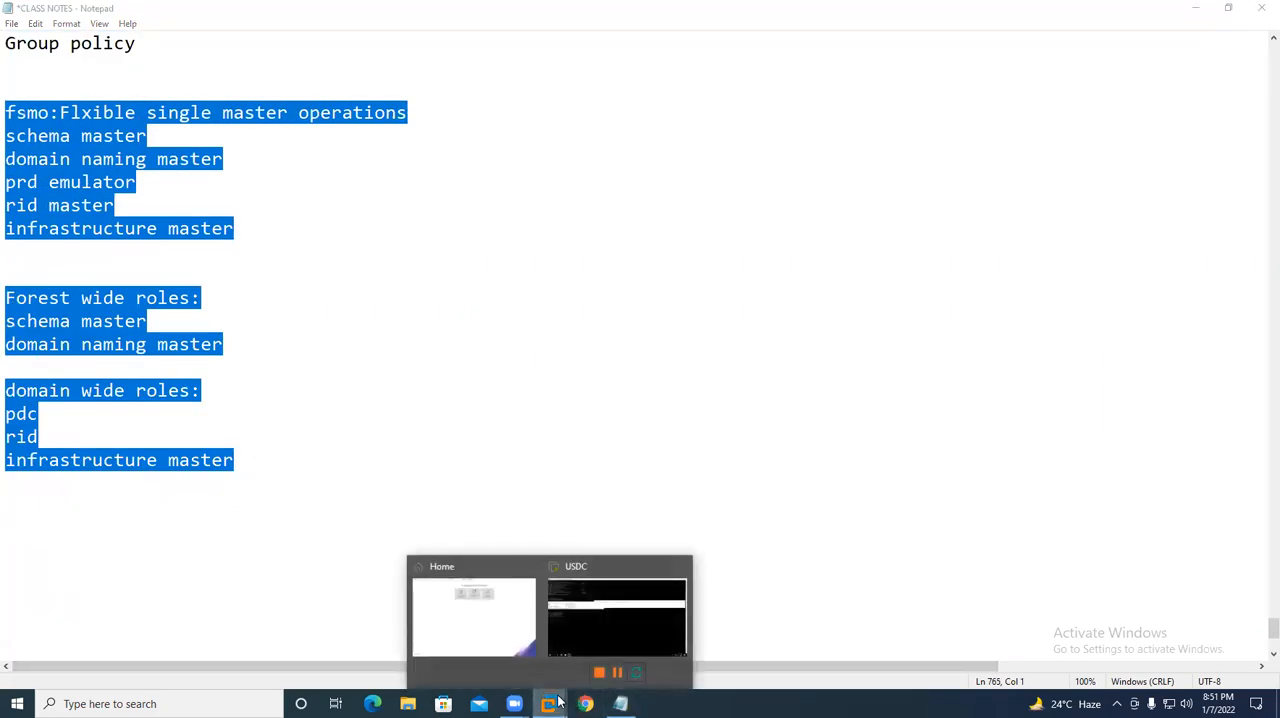
{"action": "left_click", "coordinate": [609, 608]}
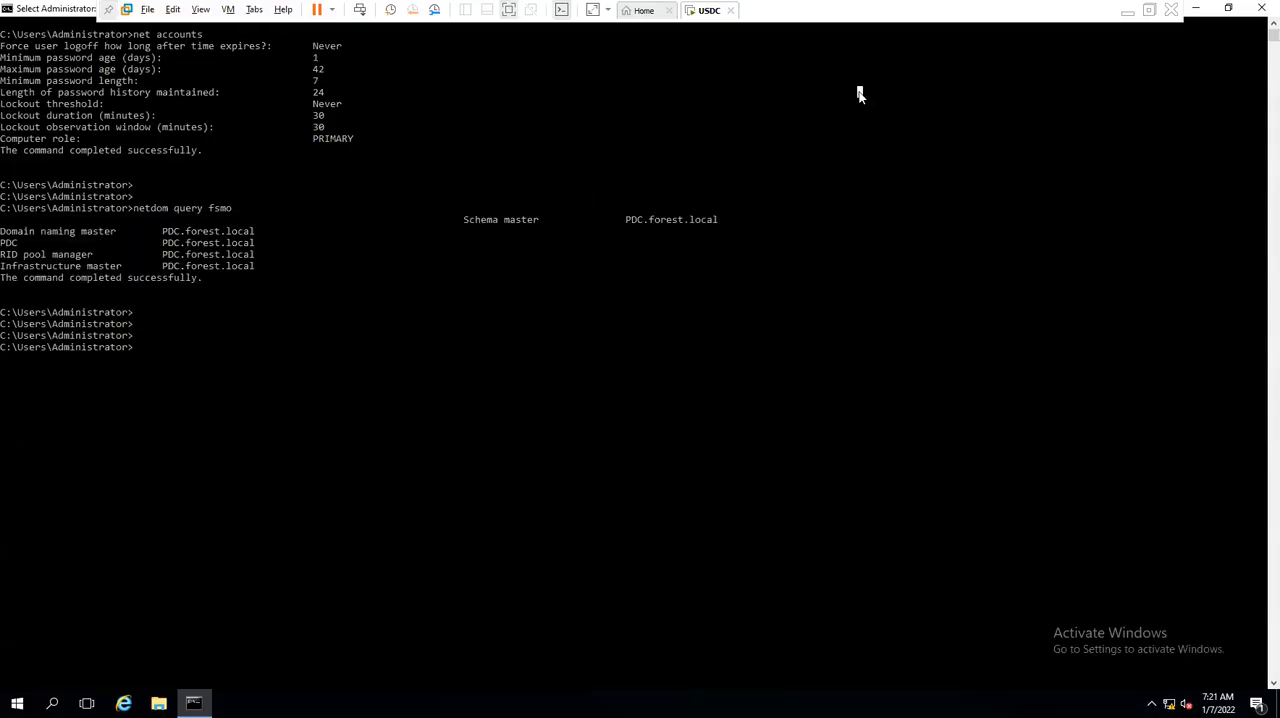
{"action": "left_click", "coordinate": [1128, 12]}
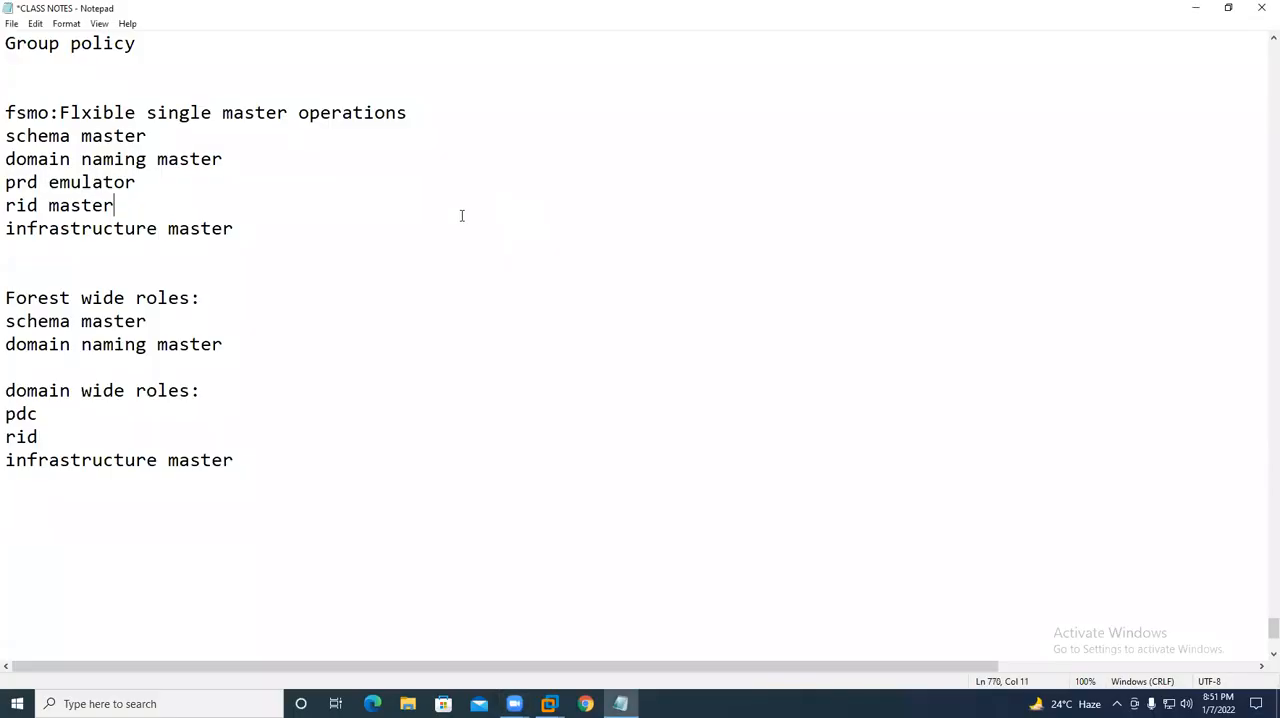
- Review the fsmo, forest wide and domain wide role lists in the class notes by highlighting them
{"action": "left_click", "coordinate": [300, 495]}
{"action": "left_click_drag", "start_coordinate": [300, 495], "coordinate": [8, 113]}
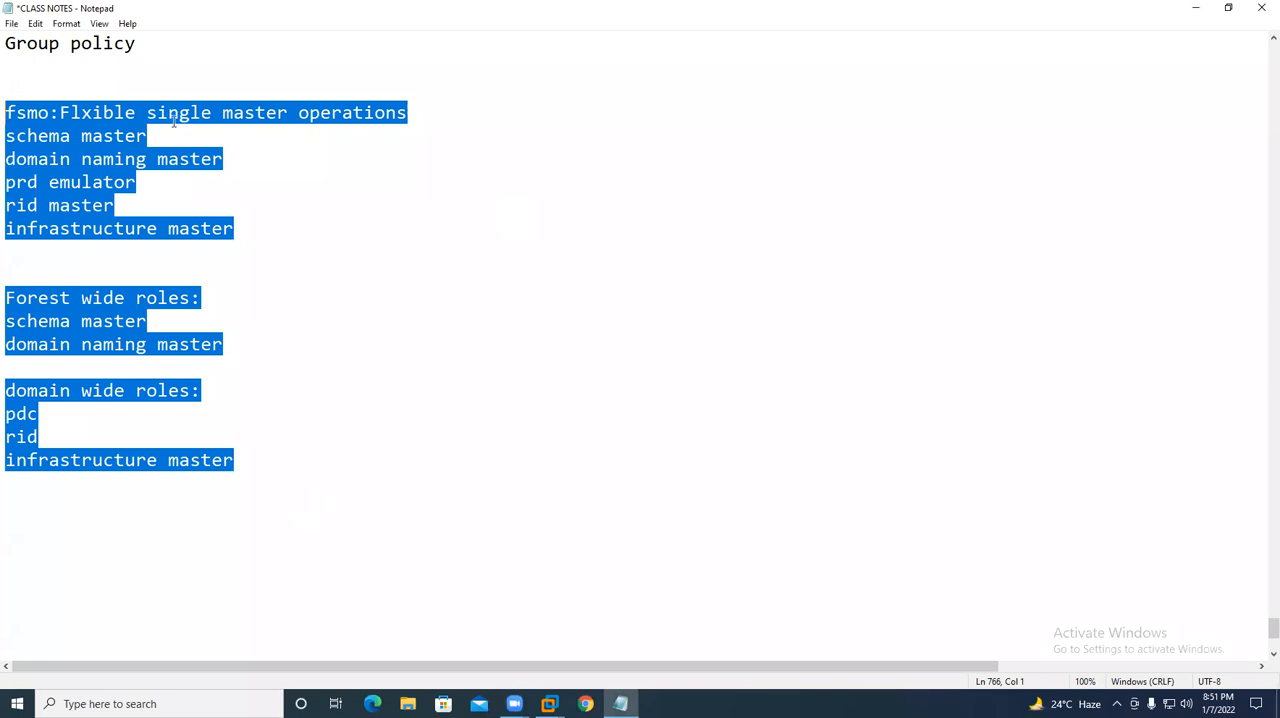
{"action": "key", "text": "Up"}
{"action": "key", "text": "Up"}
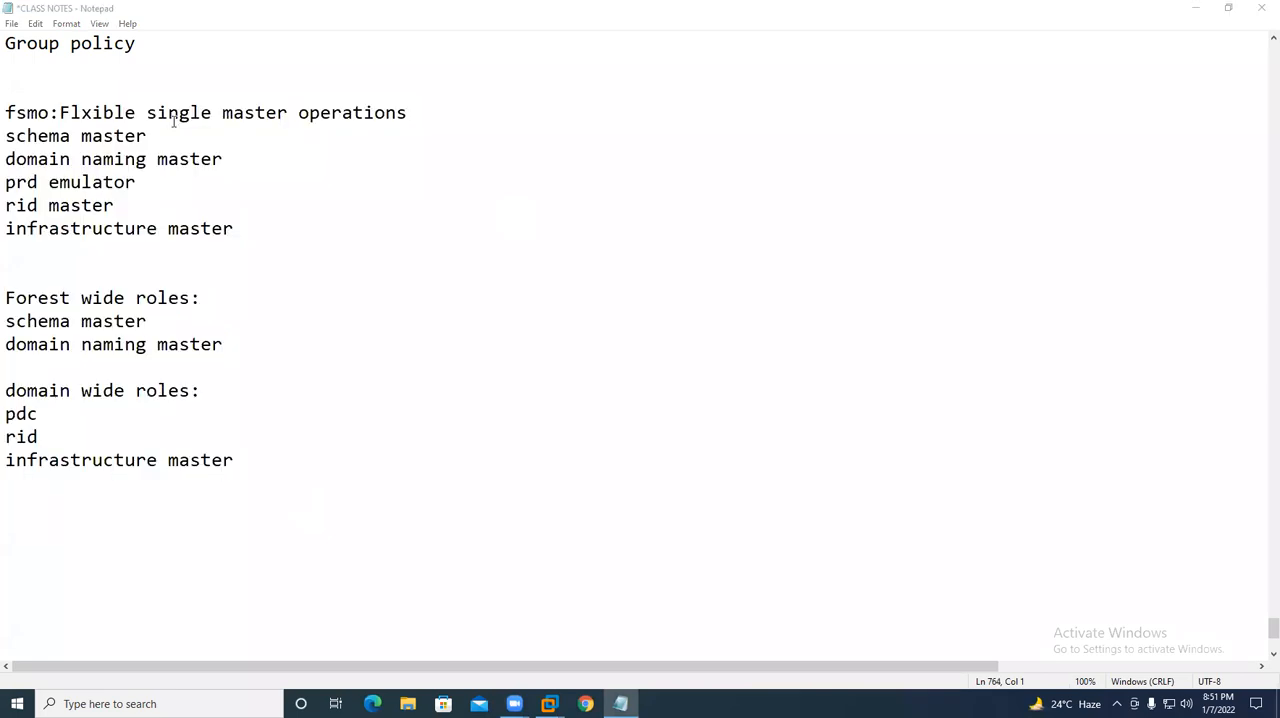
{"action": "left_click", "coordinate": [258, 519]}
{"action": "left_click_drag", "start_coordinate": [246, 460], "coordinate": [6, 112]}
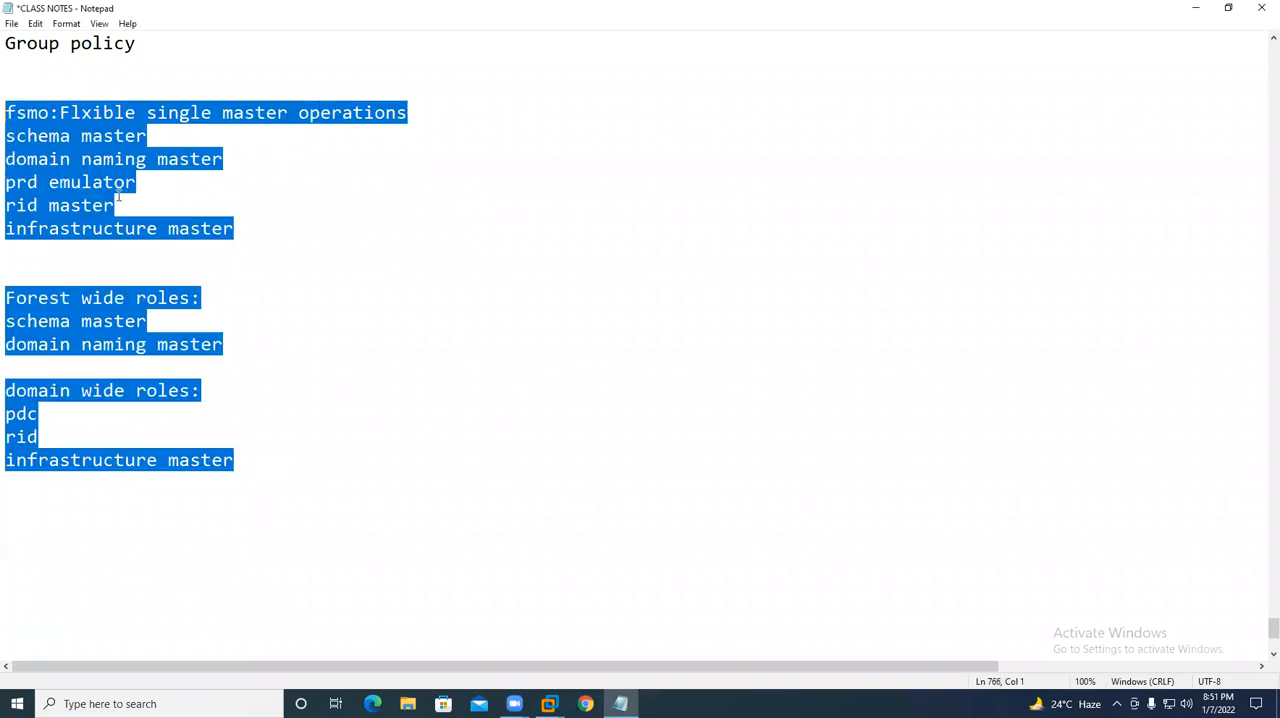
{"action": "left_click", "coordinate": [386, 303]}
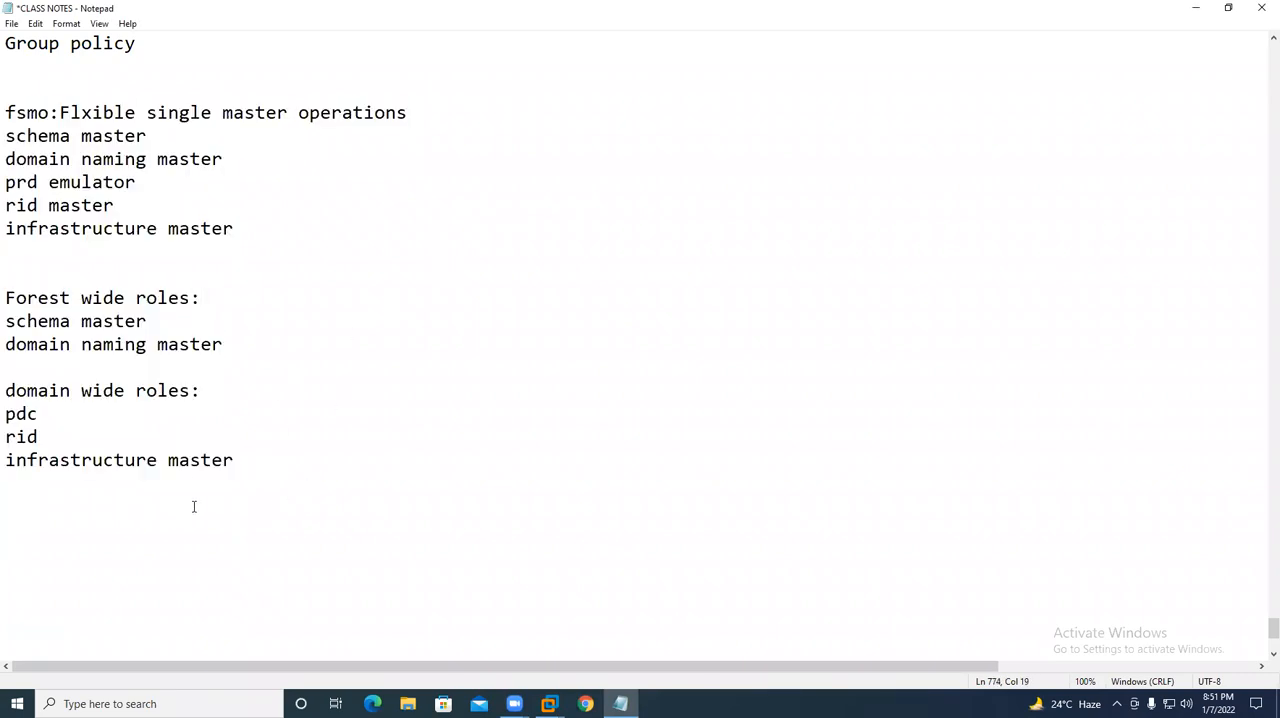
{"action": "left_click_drag", "start_coordinate": [6, 112], "coordinate": [278, 238]}
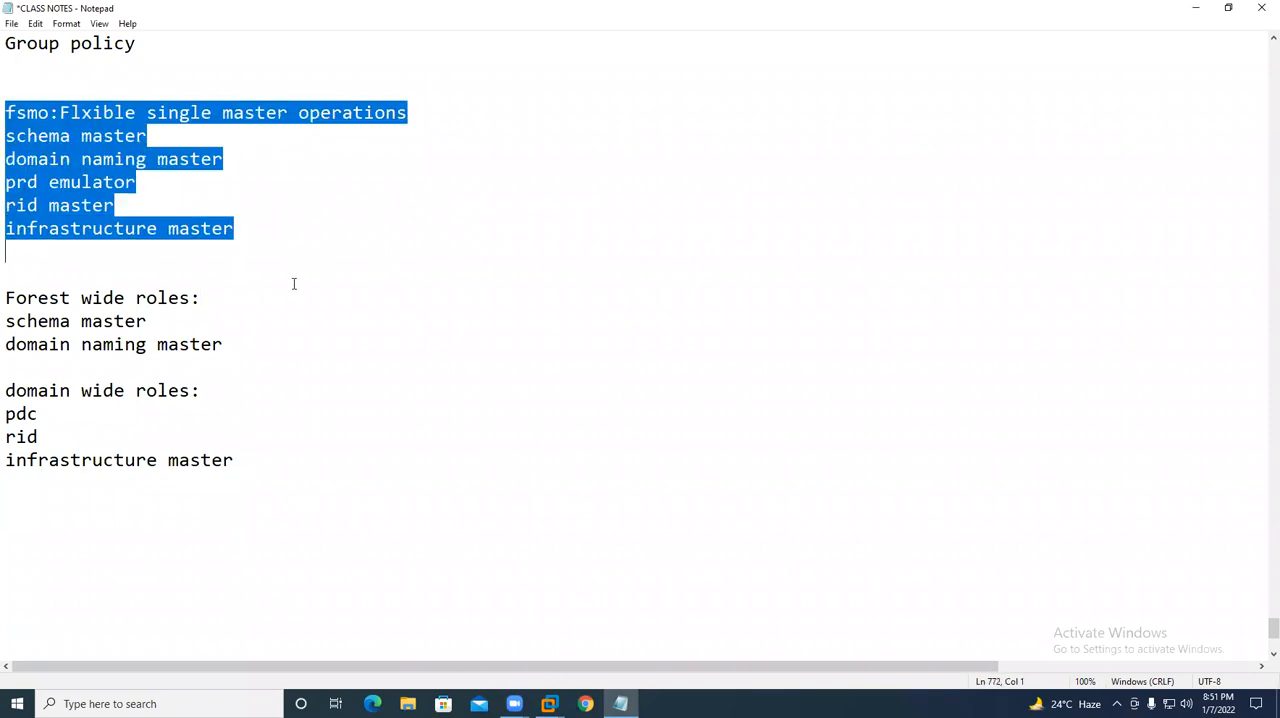
- Correct "prd emulator" to "pdc emulator" in the fsmo list
{"action": "left_click", "coordinate": [38, 183]}
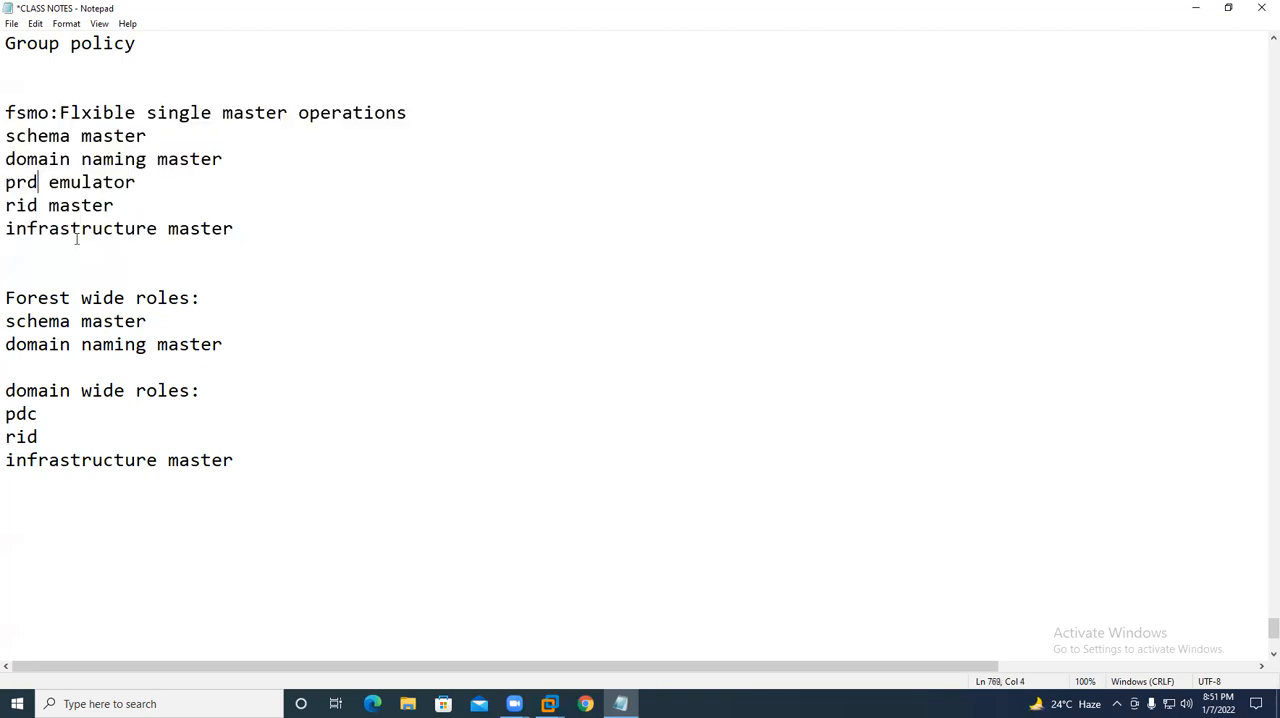
{"action": "key", "text": "BackSpace"}
{"action": "key", "text": "BackSpace"}
{"action": "type", "text": "dc"}
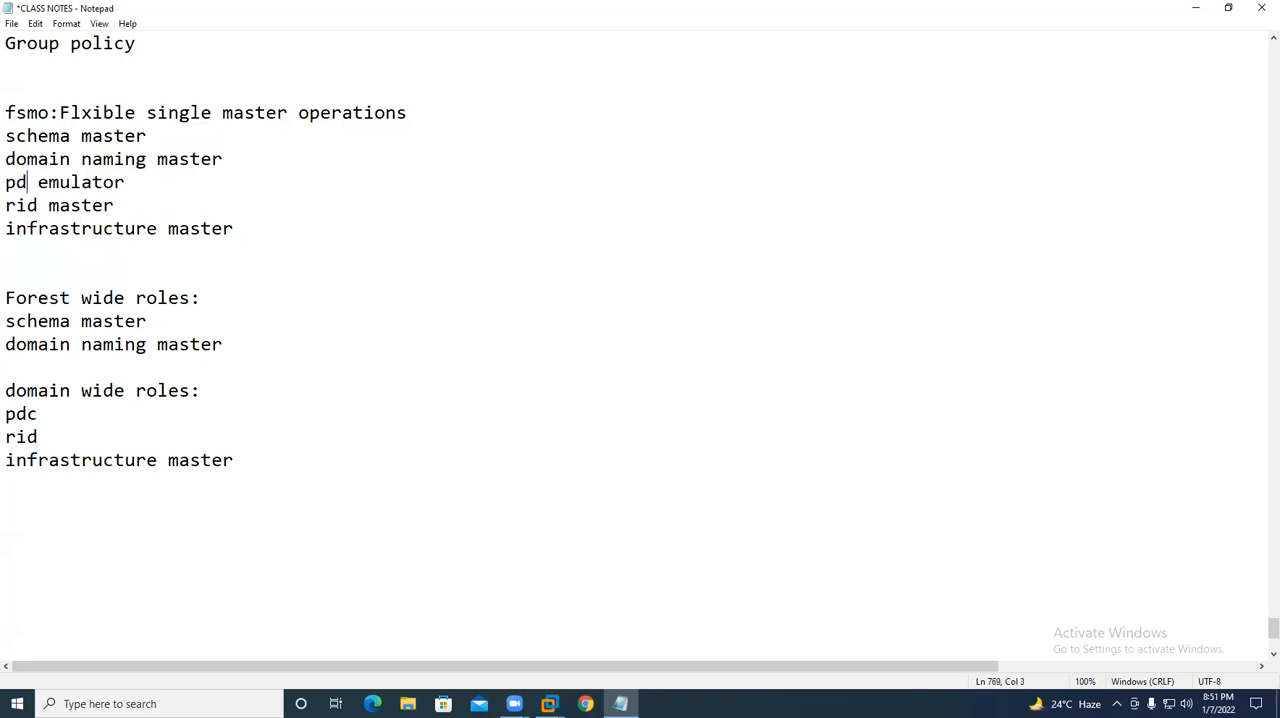
- Add the line "main role in s:pdc emulator" below the domain wide roles and save the class notes
{"action": "left_click", "coordinate": [198, 505]}
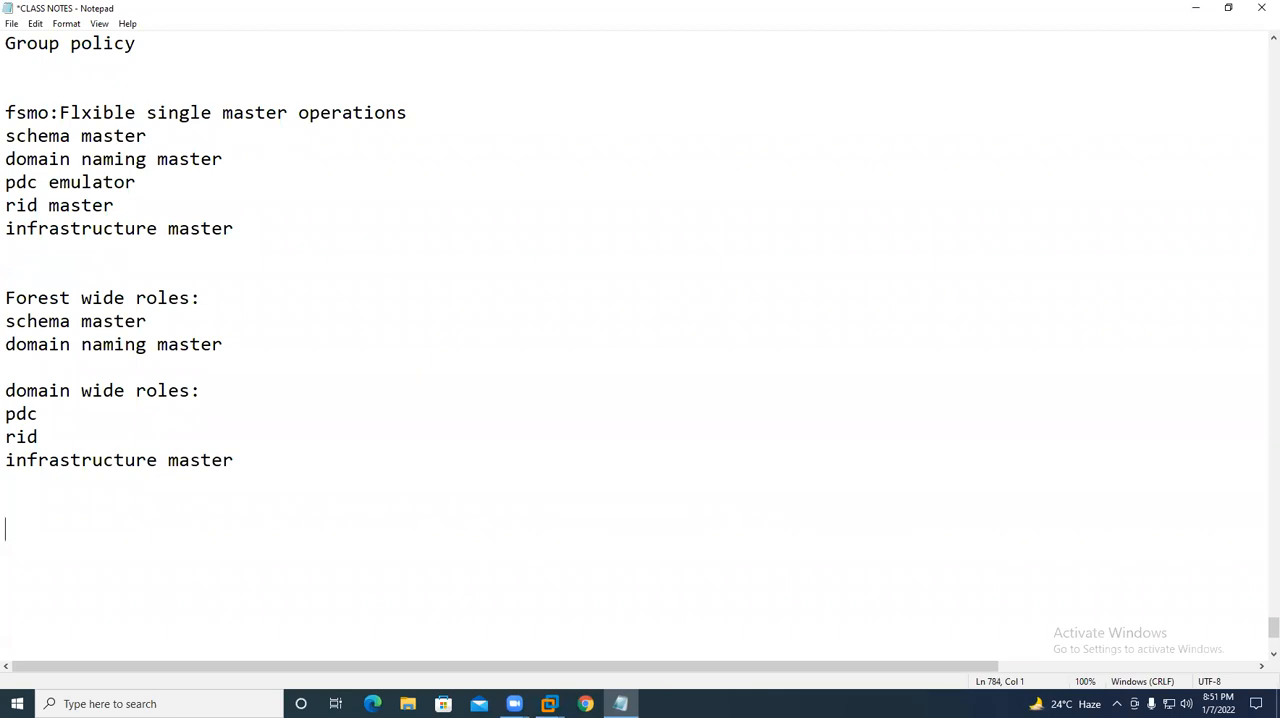
{"action": "type", "text": "main role in s:pdc emi"}
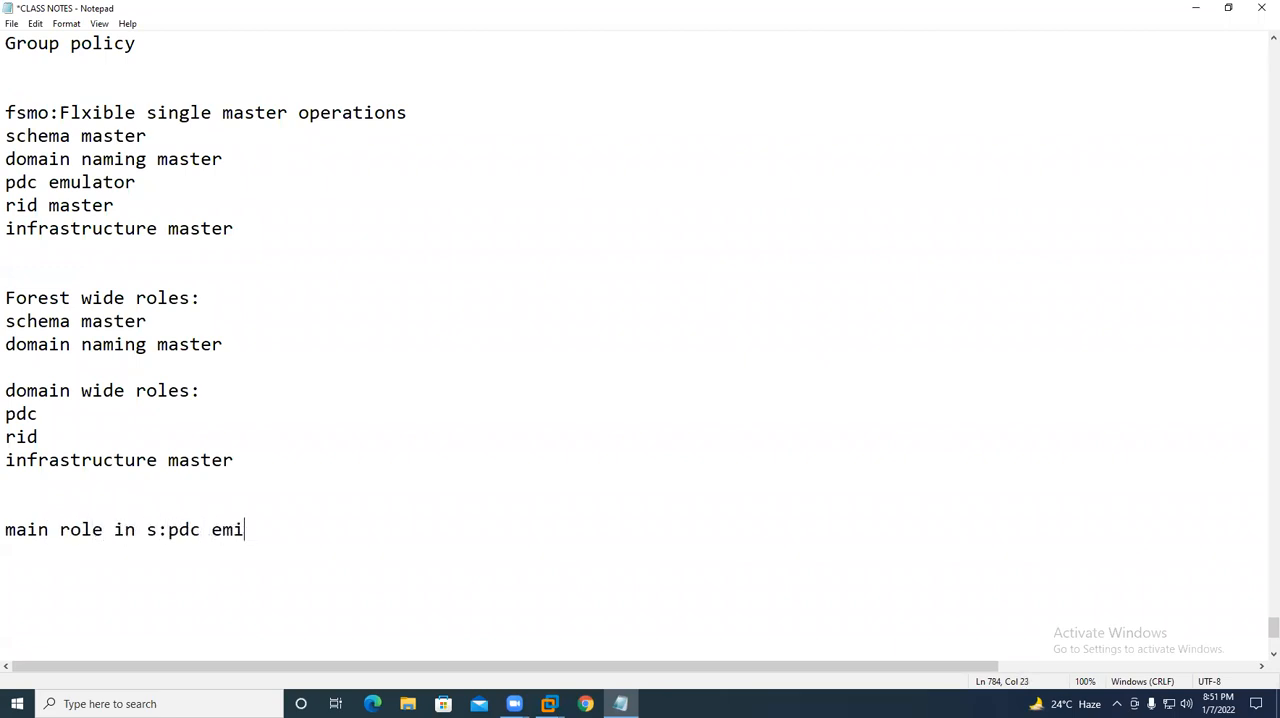
{"action": "key", "text": "BackSpace"}
{"action": "type", "text": "ulator"}
{"action": "key", "text": "ctrl+s"}
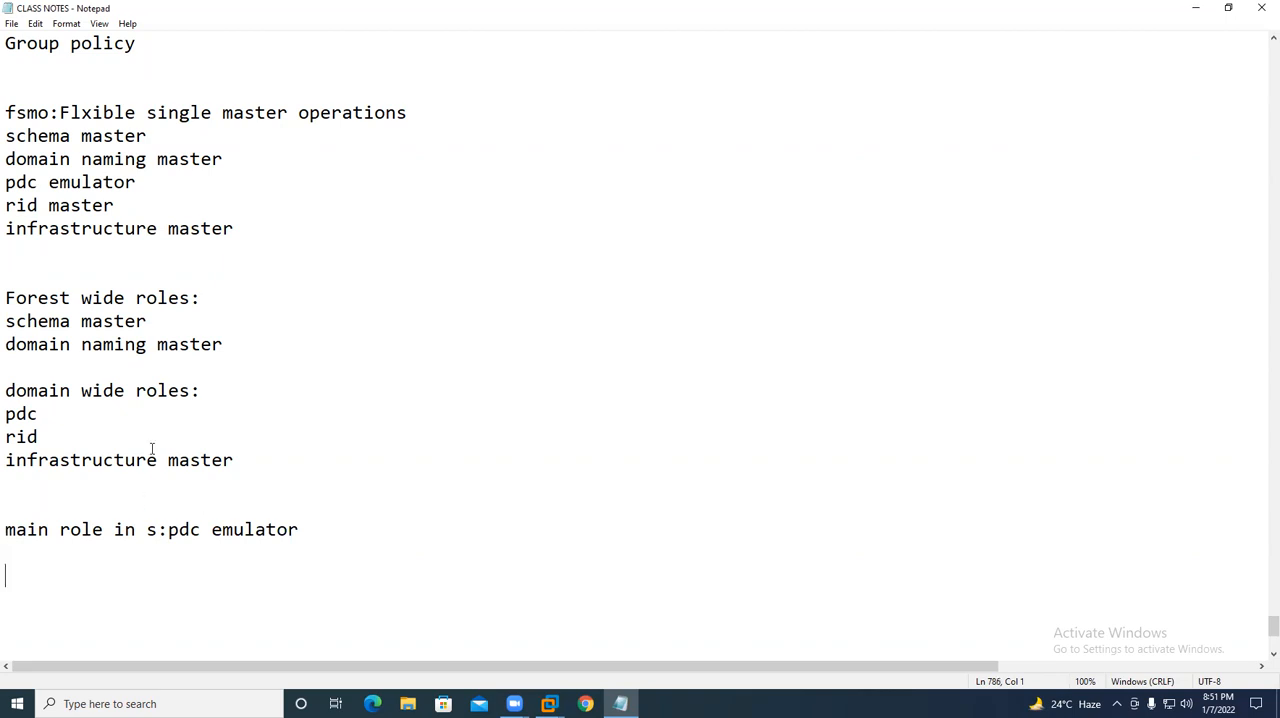
- In VMware Workstation, begin a new typical virtual machine with the operating system installed later and Microsoft Windows, Windows Server 2016 as guest
{"action": "left_click", "coordinate": [580, 258]}
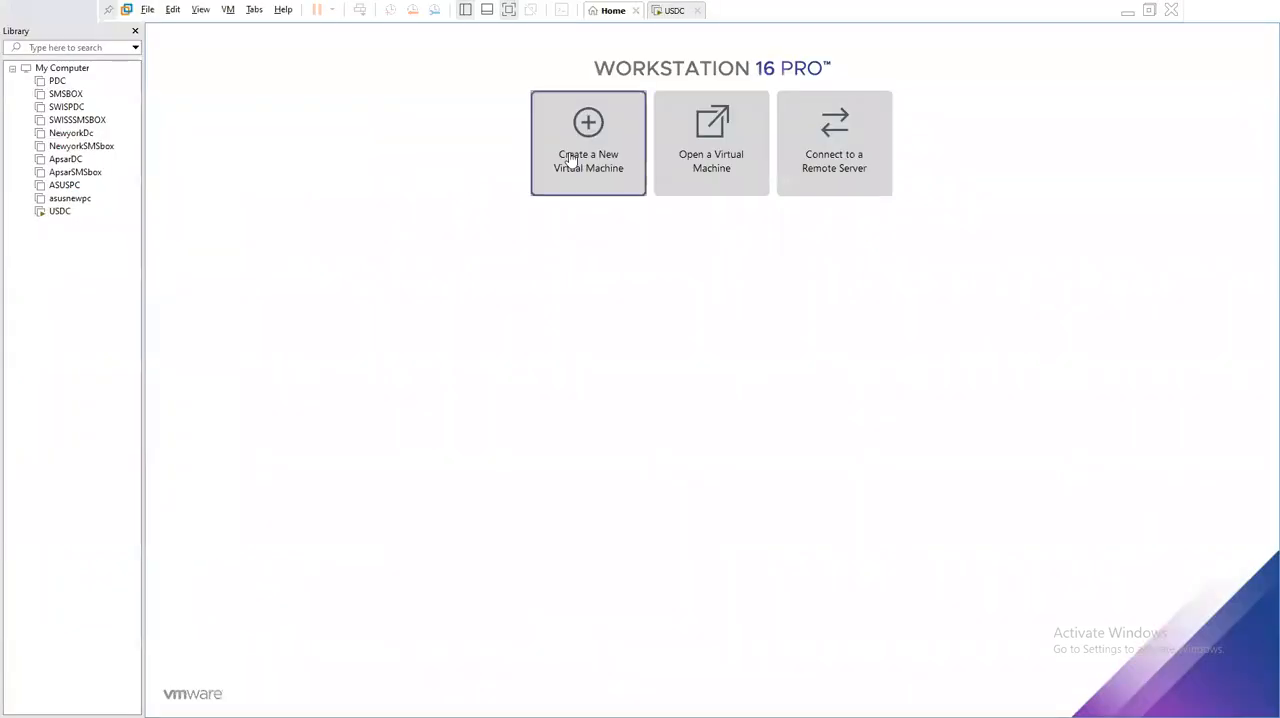
{"action": "left_click", "coordinate": [570, 160]}
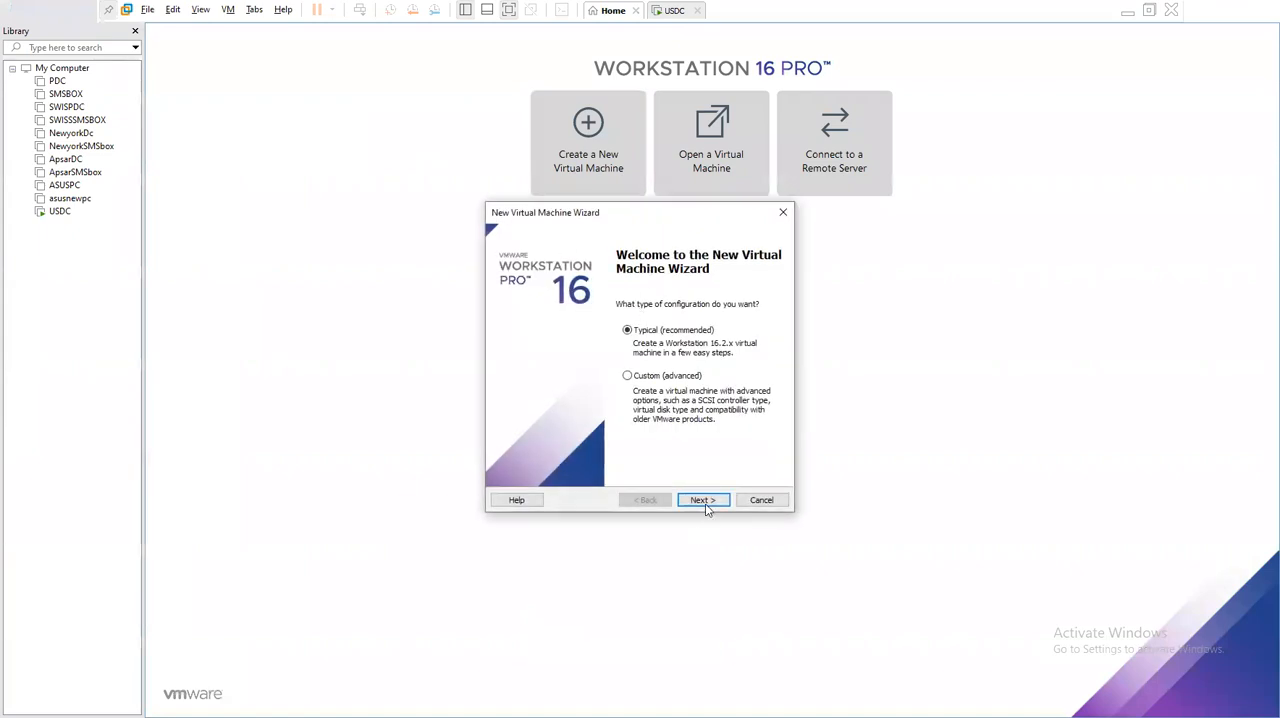
{"action": "left_click", "coordinate": [705, 501]}
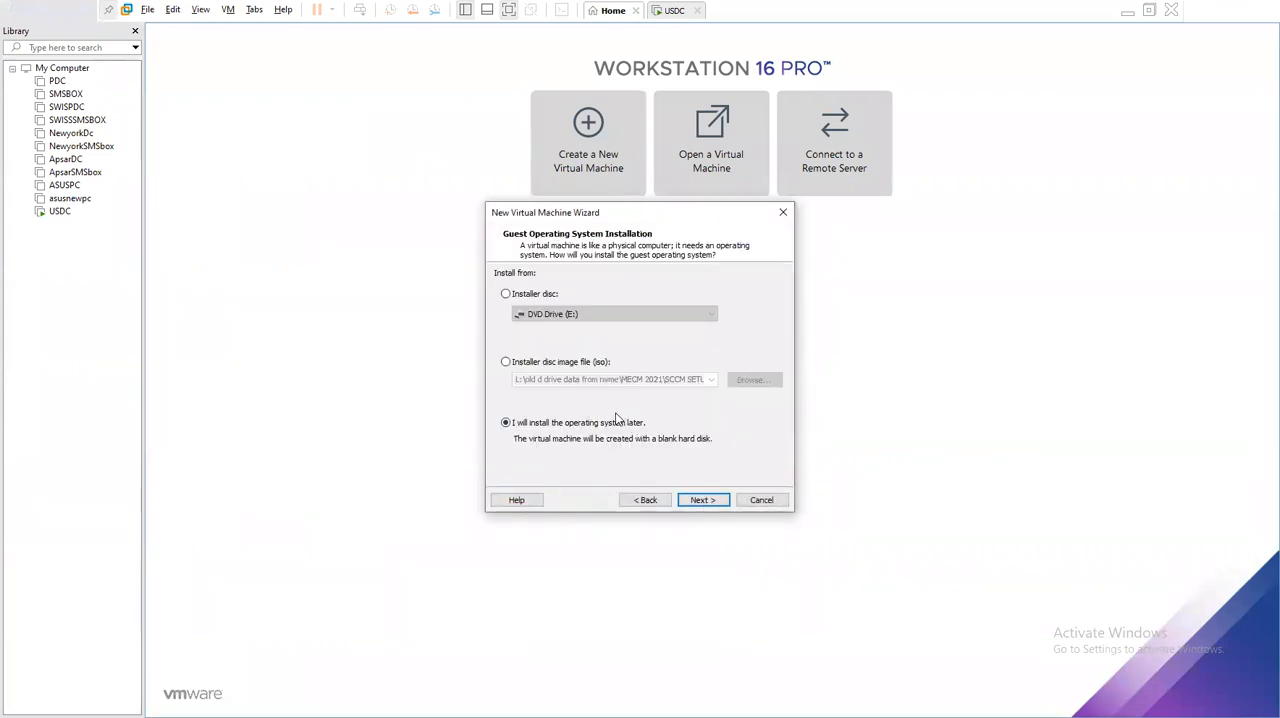
{"action": "left_click", "coordinate": [705, 501]}
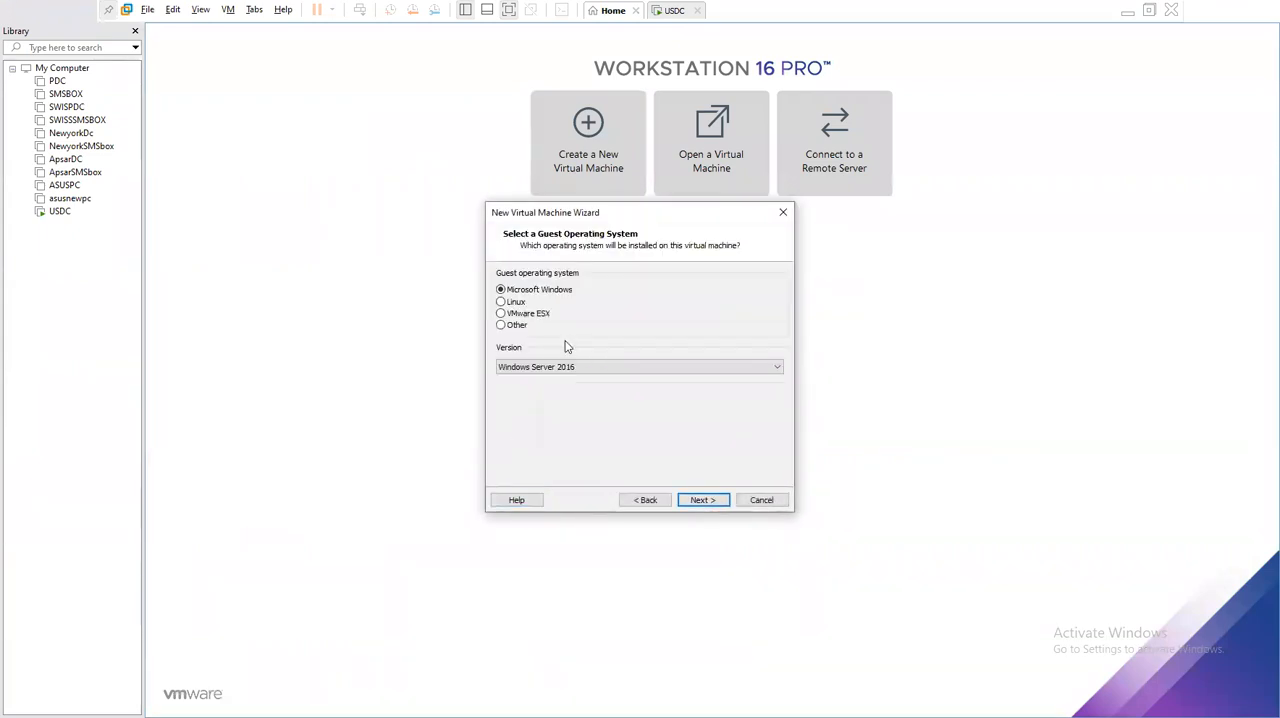
{"action": "left_click", "coordinate": [701, 500]}
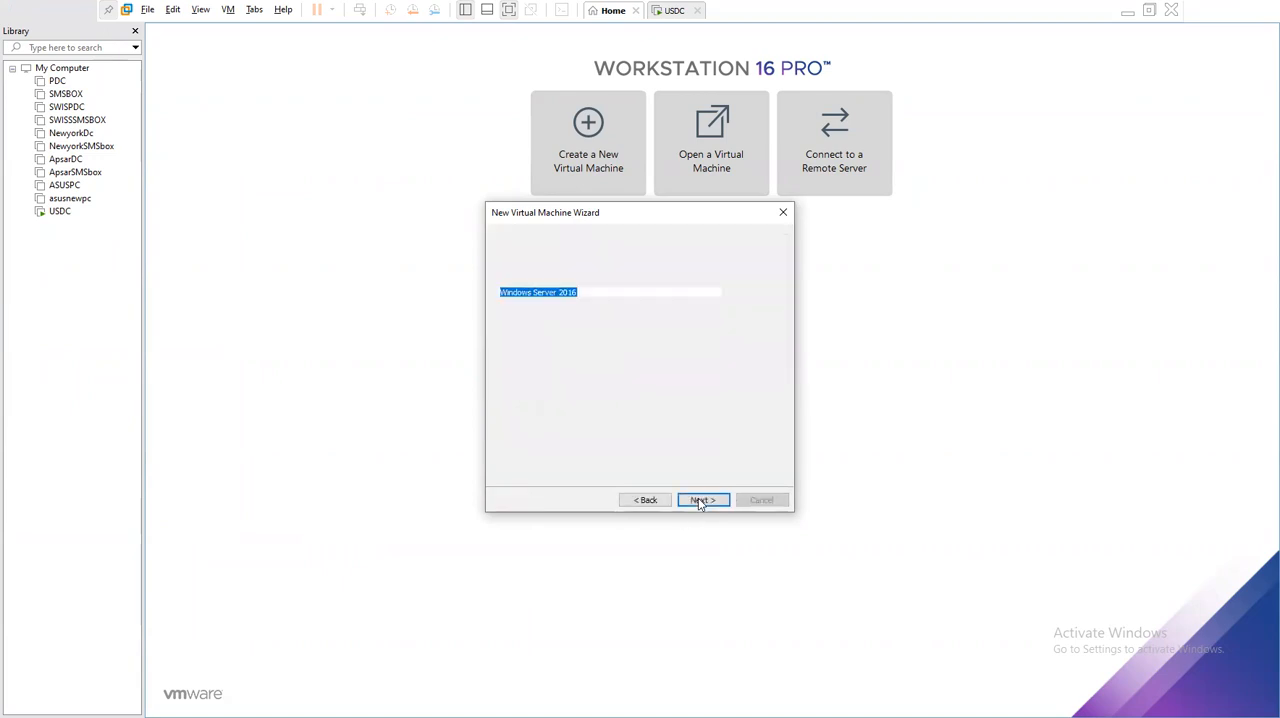
{"action": "left_click", "coordinate": [648, 500]}
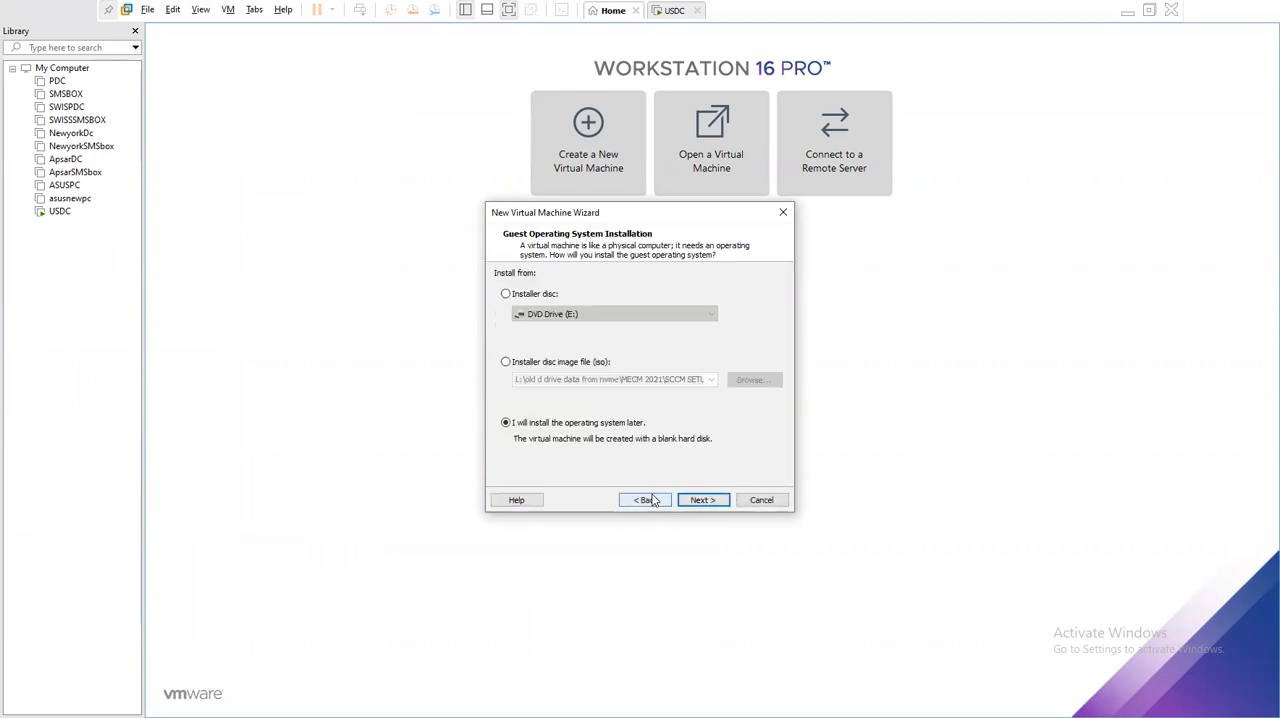
{"action": "left_click", "coordinate": [712, 501]}
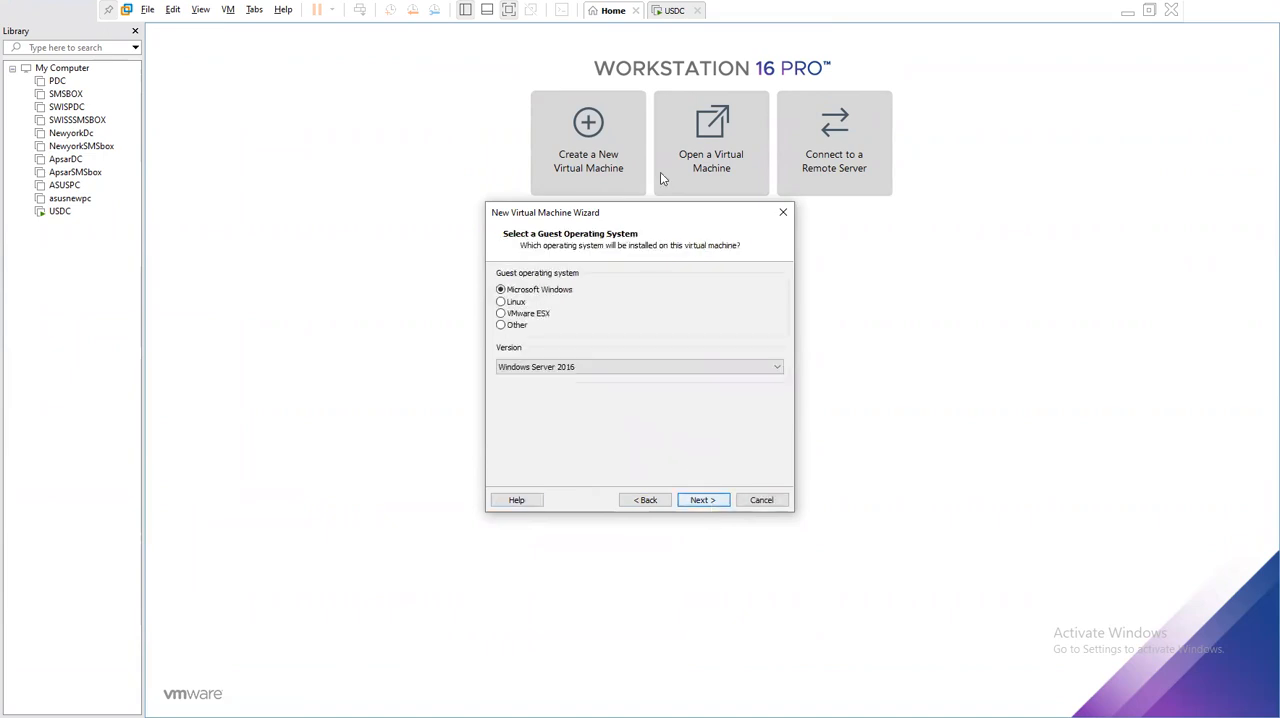
{"action": "left_click", "coordinate": [704, 501]}
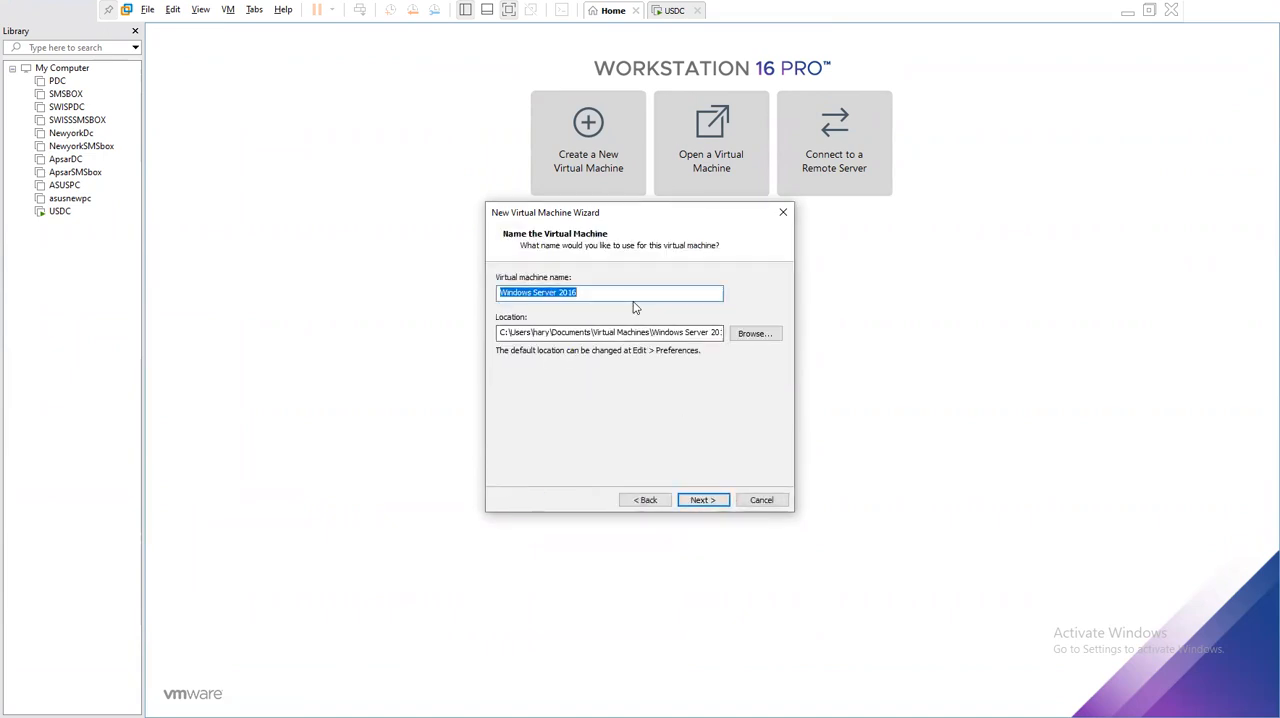
- Name the virtual machine WDS and set its location to a new folder "wds" inside D:\VMDKS\US
{"action": "type", "text": "WDS"}
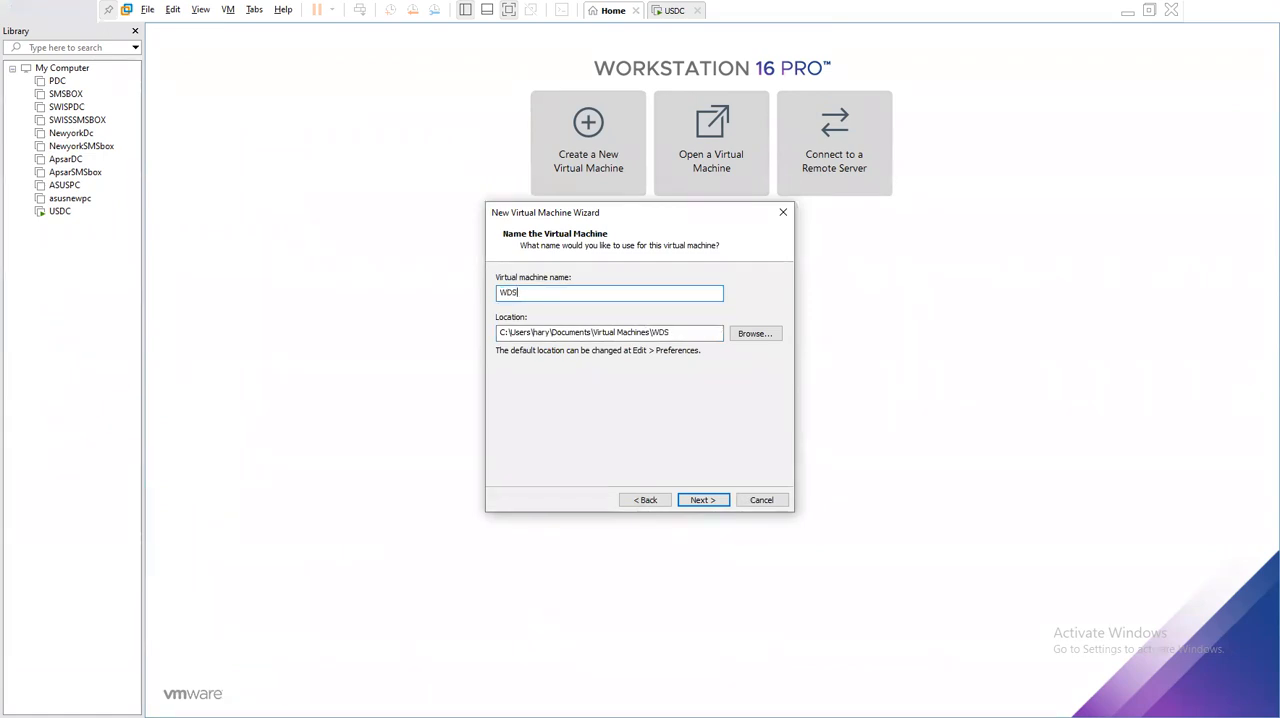
{"action": "left_click", "coordinate": [755, 333]}
{"action": "scroll", "coordinate": [623, 358], "scroll_direction": "down", "scroll_amount": 2}
{"action": "left_click", "coordinate": [612, 341]}
{"action": "left_click", "coordinate": [569, 413]}
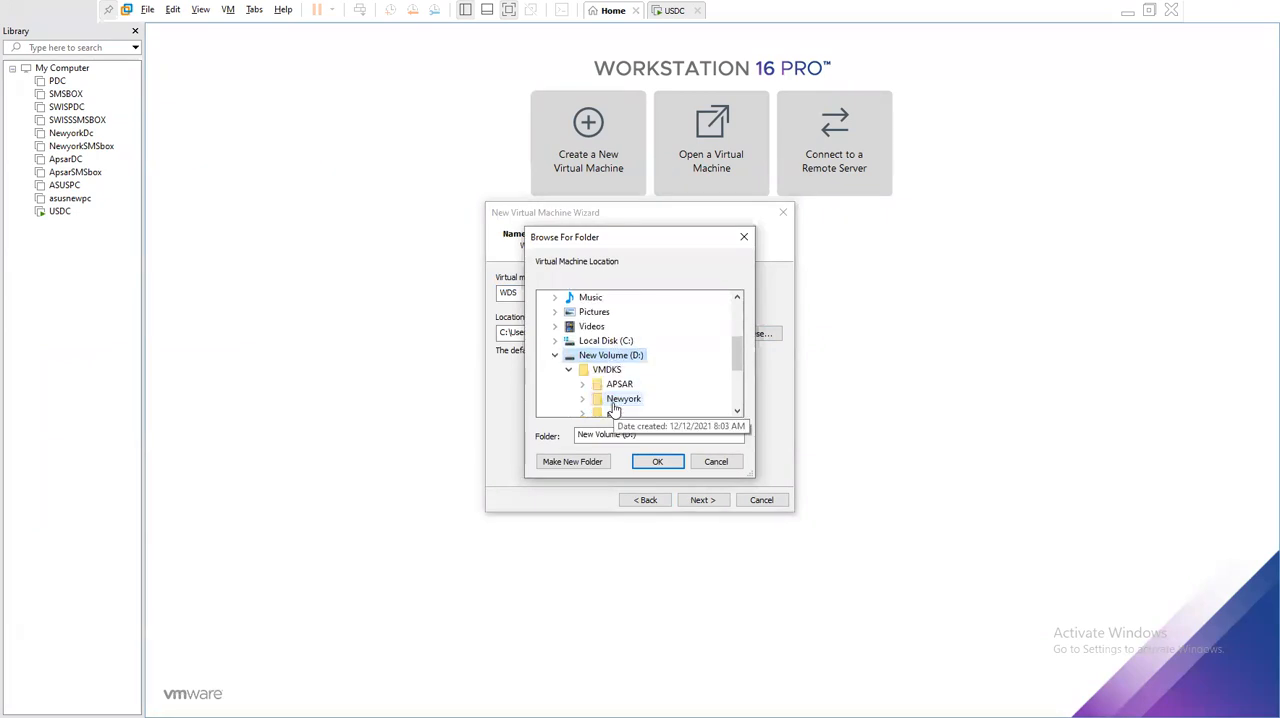
{"action": "left_click", "coordinate": [606, 369]}
{"action": "scroll", "coordinate": [620, 340], "scroll_direction": "down", "scroll_amount": 2}
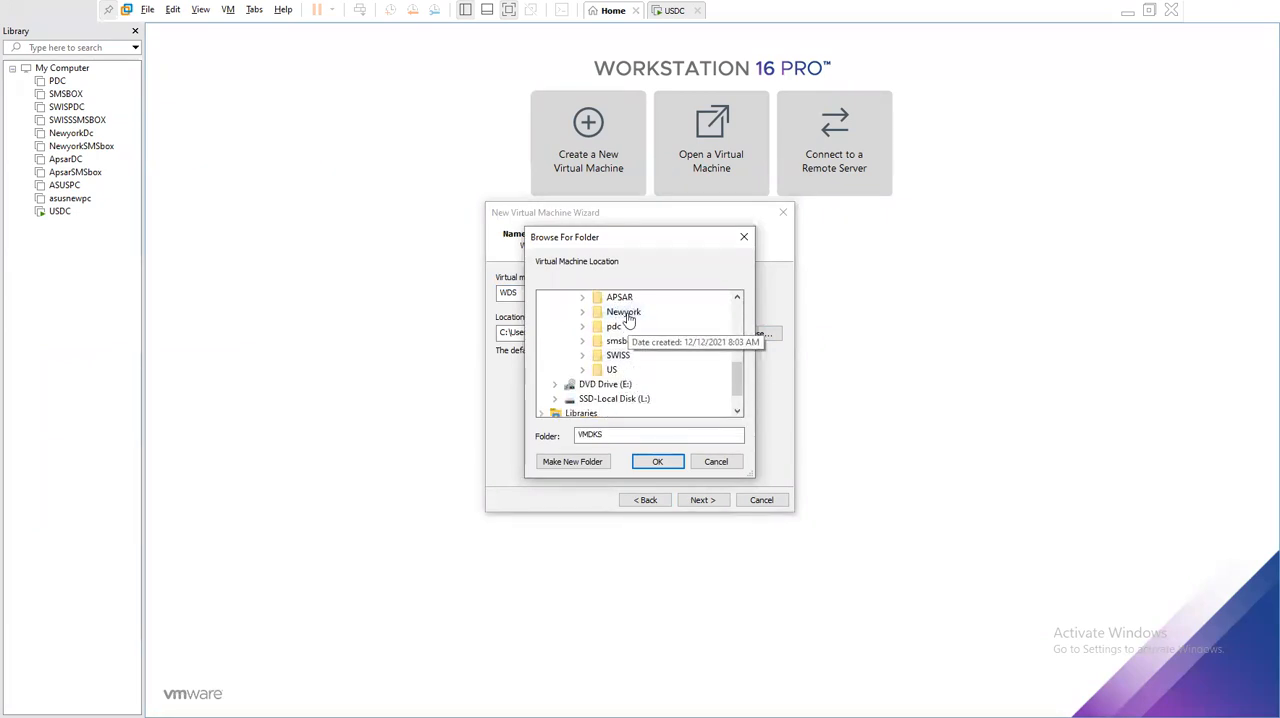
{"action": "left_click", "coordinate": [611, 370]}
{"action": "left_click", "coordinate": [598, 466]}
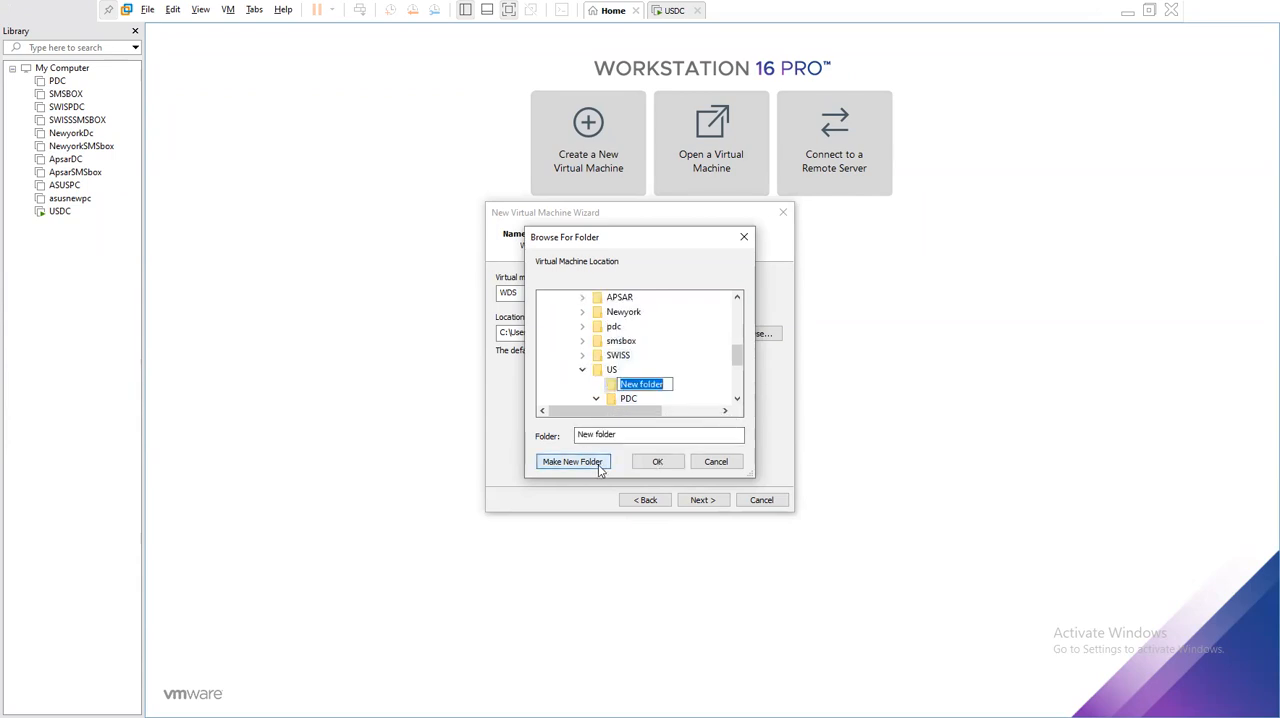
{"action": "type", "text": "wds"}
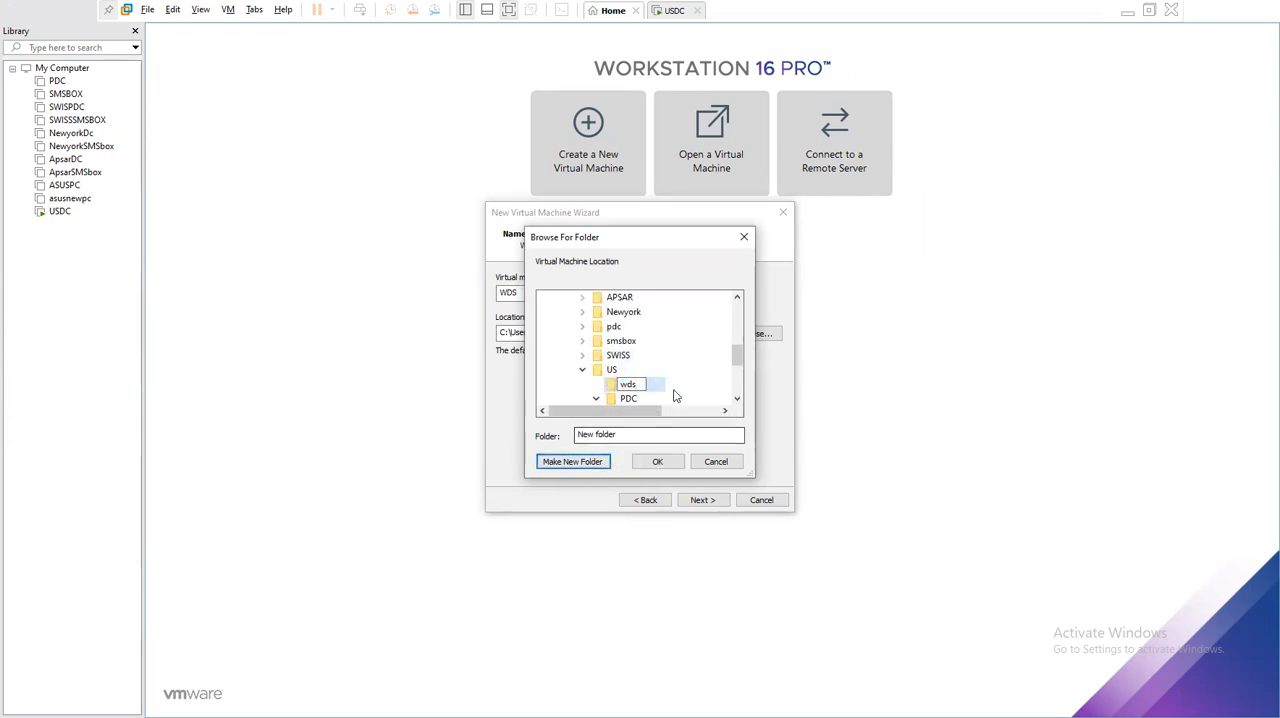
{"action": "key", "text": "Return"}
{"action": "left_click", "coordinate": [655, 459]}
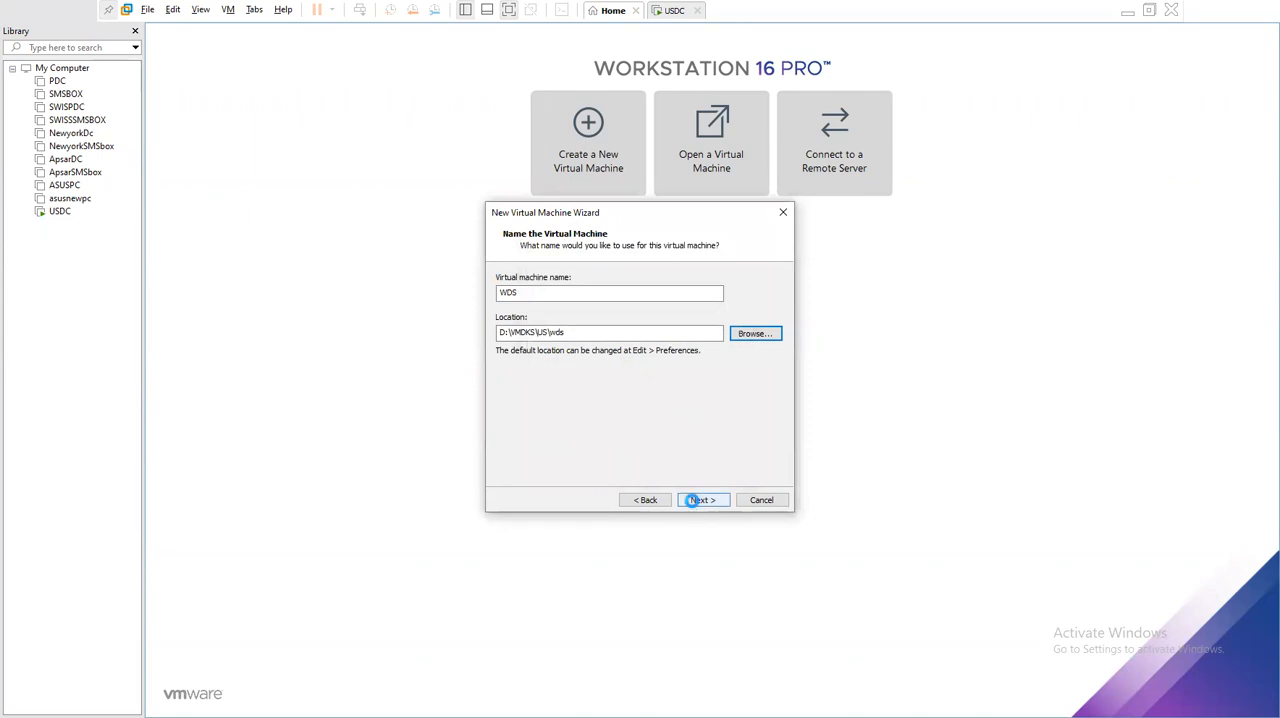
- Set the maximum disk size to 100 GB, stored as a single file, and finish creating the WDS virtual machine
{"action": "left_click", "coordinate": [697, 500]}
{"action": "left_click", "coordinate": [612, 310]}
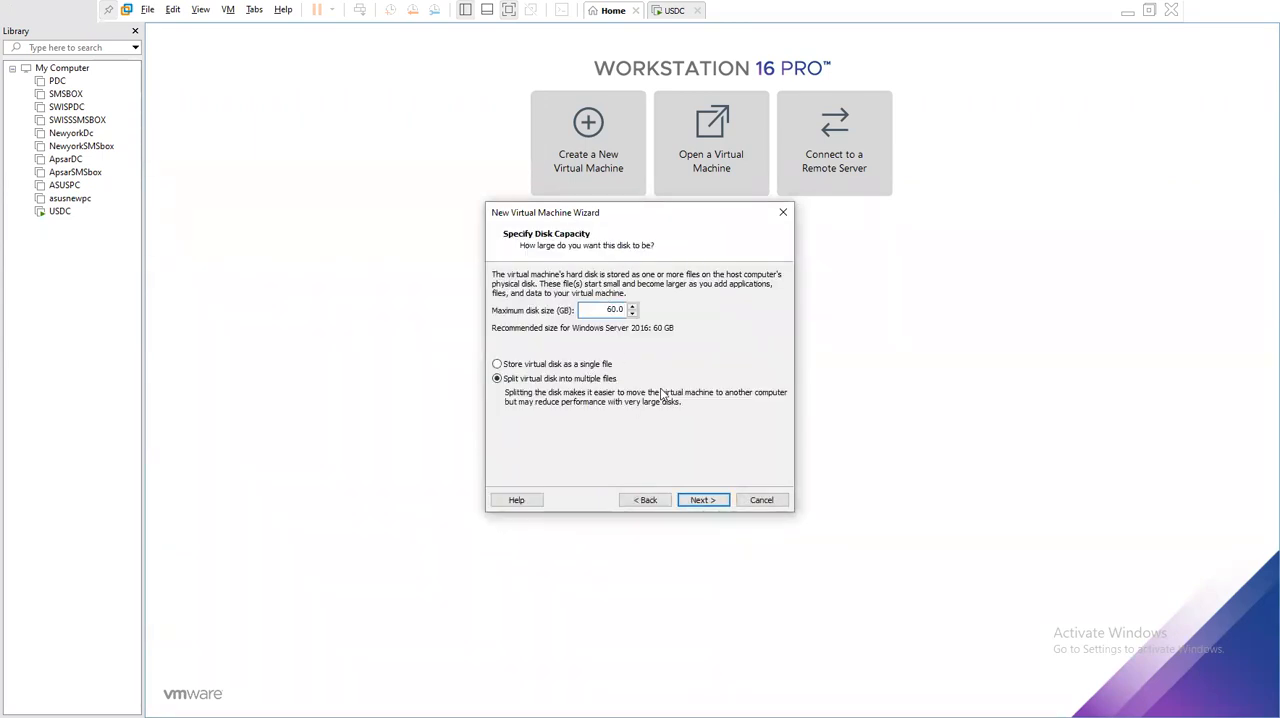
{"action": "left_click", "coordinate": [550, 364]}
{"action": "left_click", "coordinate": [712, 500]}
{"action": "left_click", "coordinate": [715, 502]}
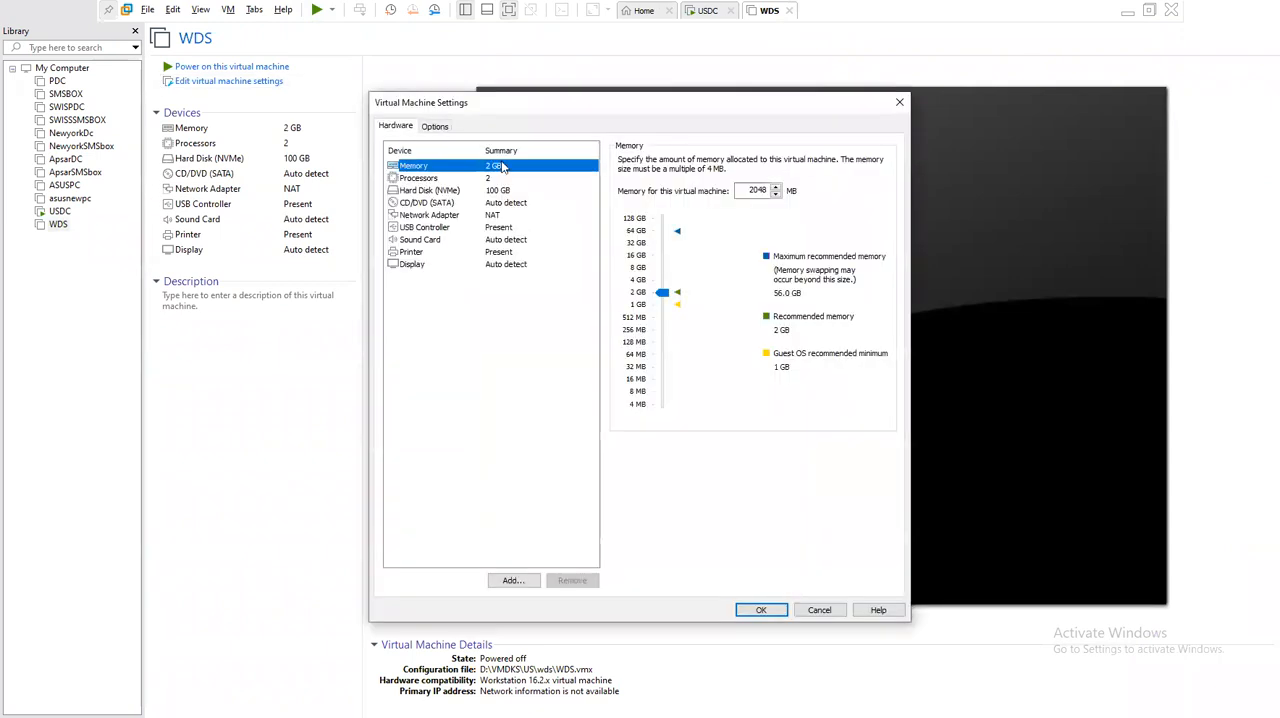
- In the WDS virtual machine's hardware settings, raise the memory to 12416 MB
{"action": "left_click", "coordinate": [446, 191]}
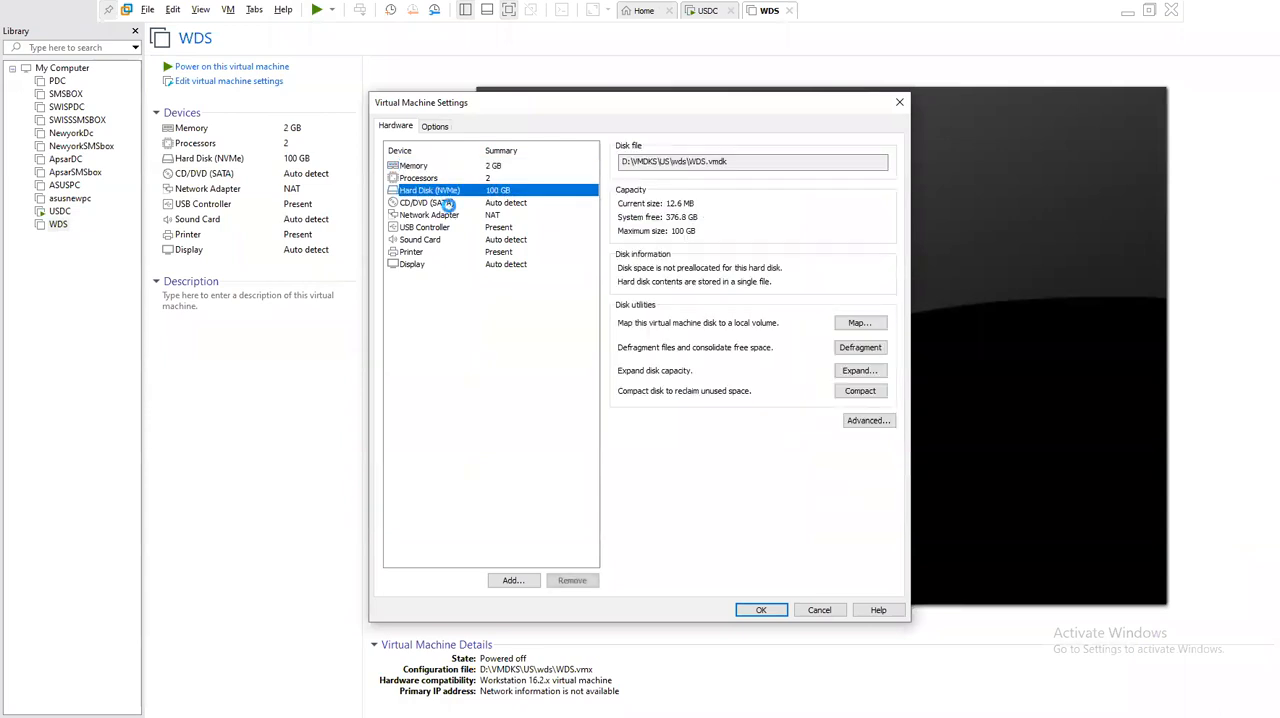
{"action": "left_click", "coordinate": [449, 203]}
{"action": "left_click", "coordinate": [440, 166]}
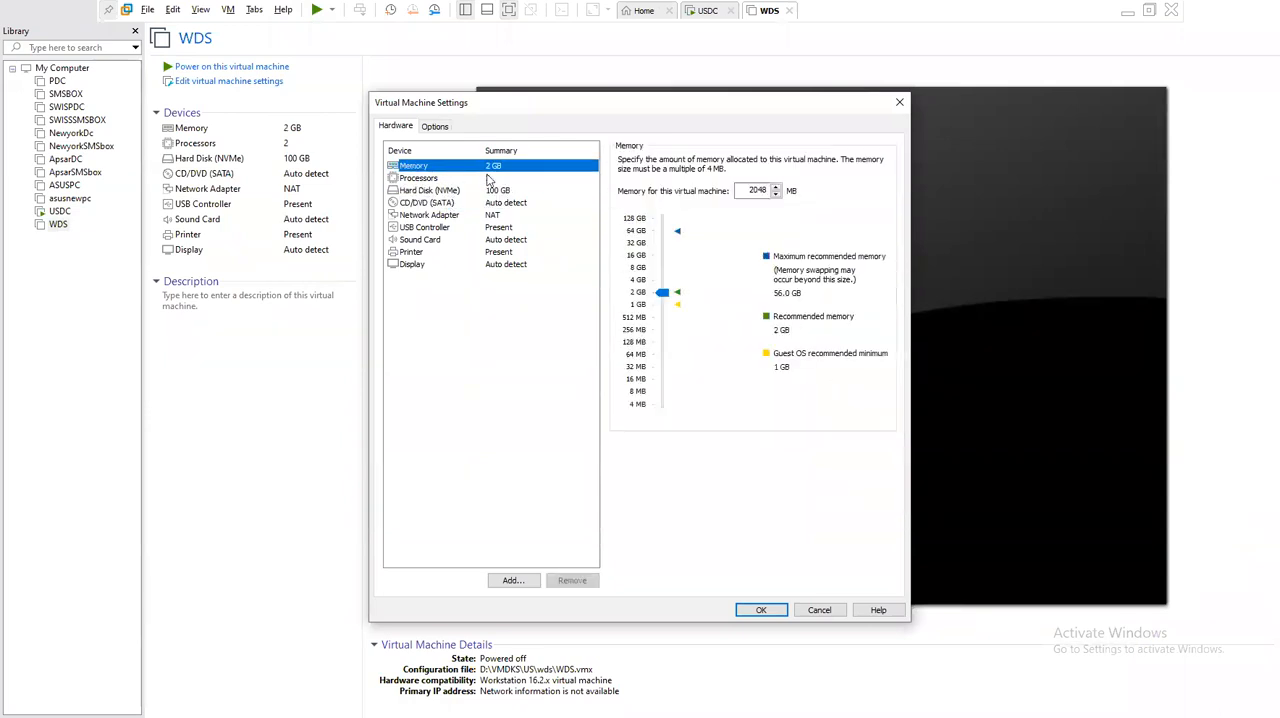
{"action": "left_click_drag", "start_coordinate": [661, 293], "coordinate": [660, 264]}
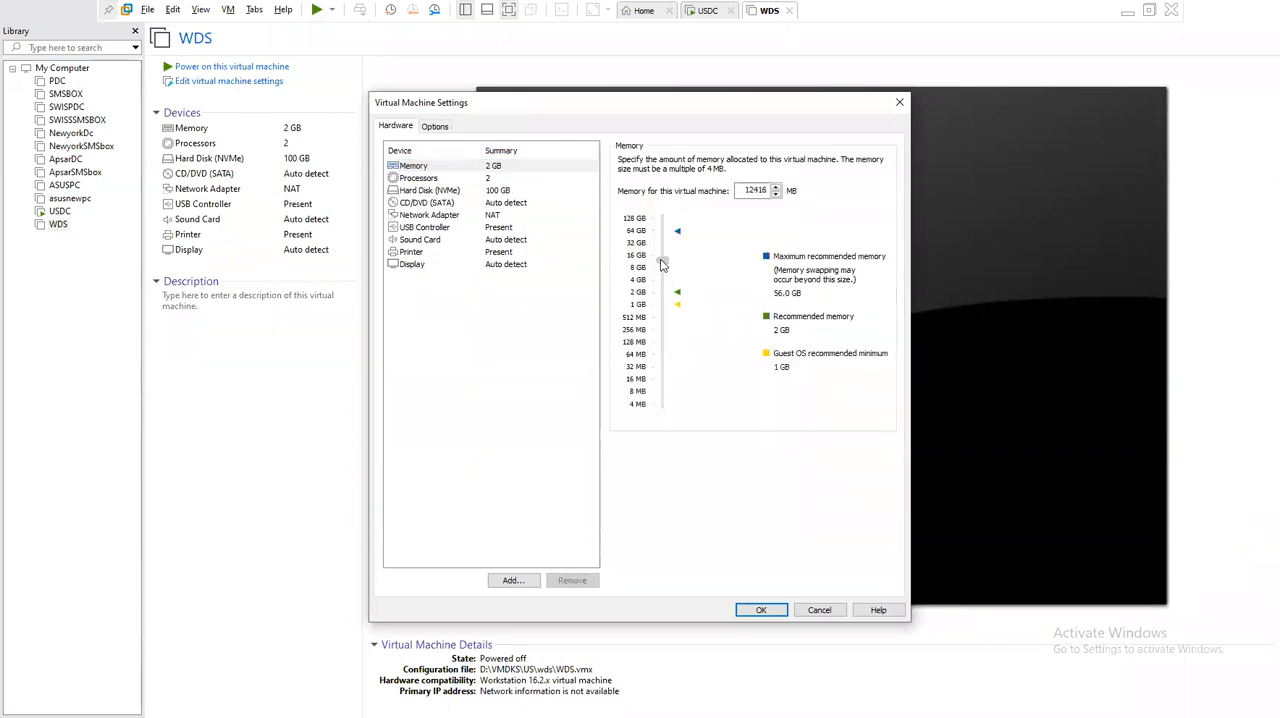
- Set the network adapter to the custom virtual network VMnet0 and apply the WDS machine's settings
{"action": "left_click", "coordinate": [455, 178]}
{"action": "left_click", "coordinate": [452, 190]}
{"action": "left_click", "coordinate": [466, 203]}
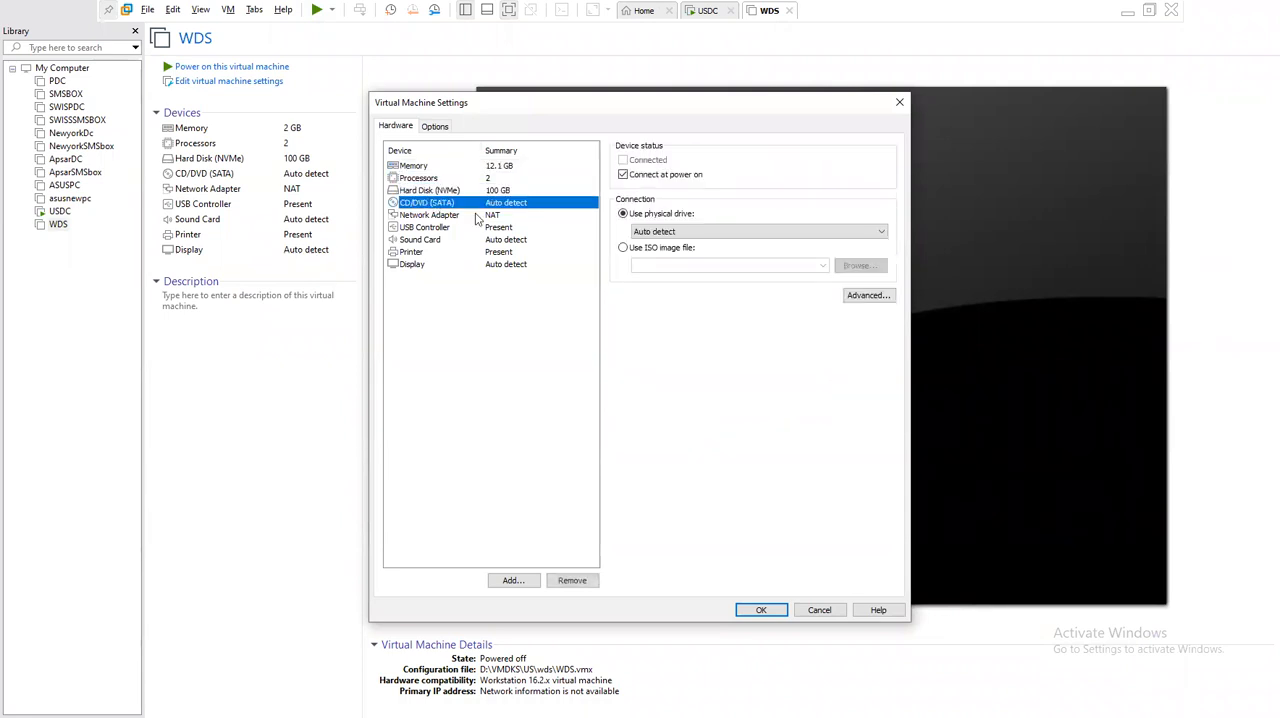
{"action": "left_click", "coordinate": [455, 216]}
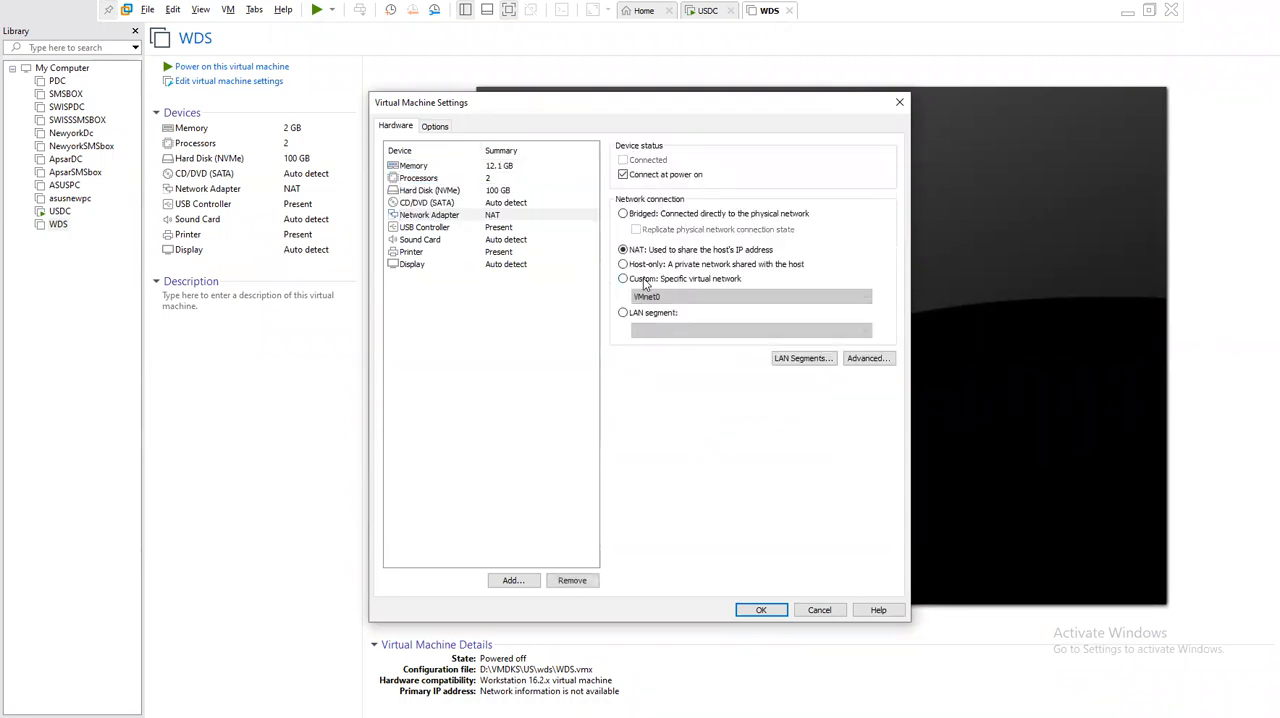
{"action": "left_click", "coordinate": [645, 280]}
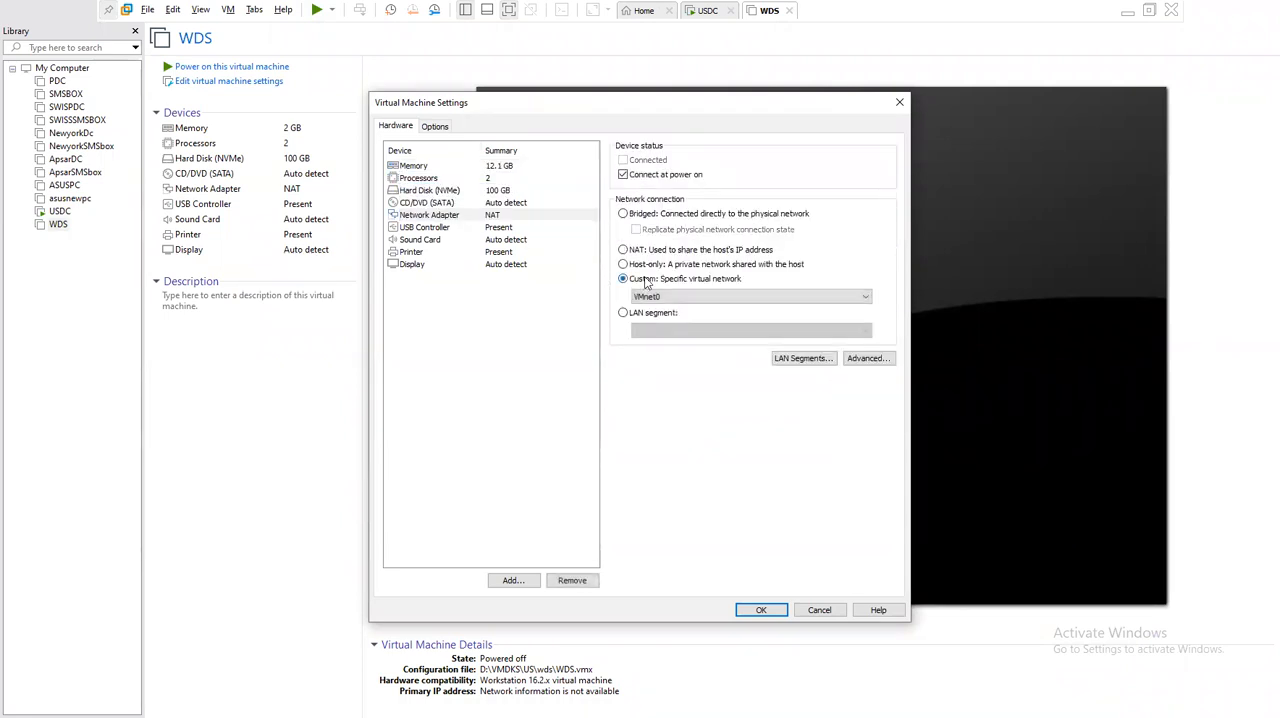
{"action": "left_click", "coordinate": [441, 204]}
{"action": "left_click", "coordinate": [766, 610]}
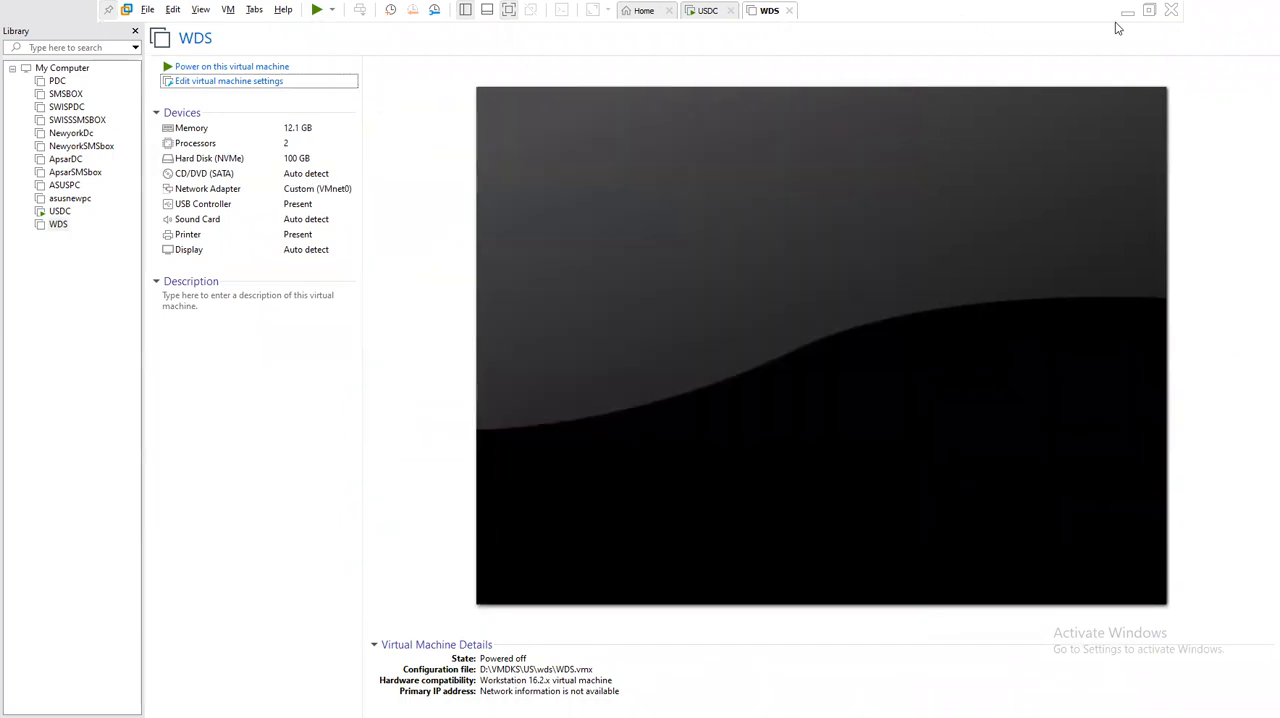
- Reopen the WDS machine's settings, set its CD/DVD drive to use an ISO image file and start browsing for the image
{"action": "left_click", "coordinate": [1123, 16]}
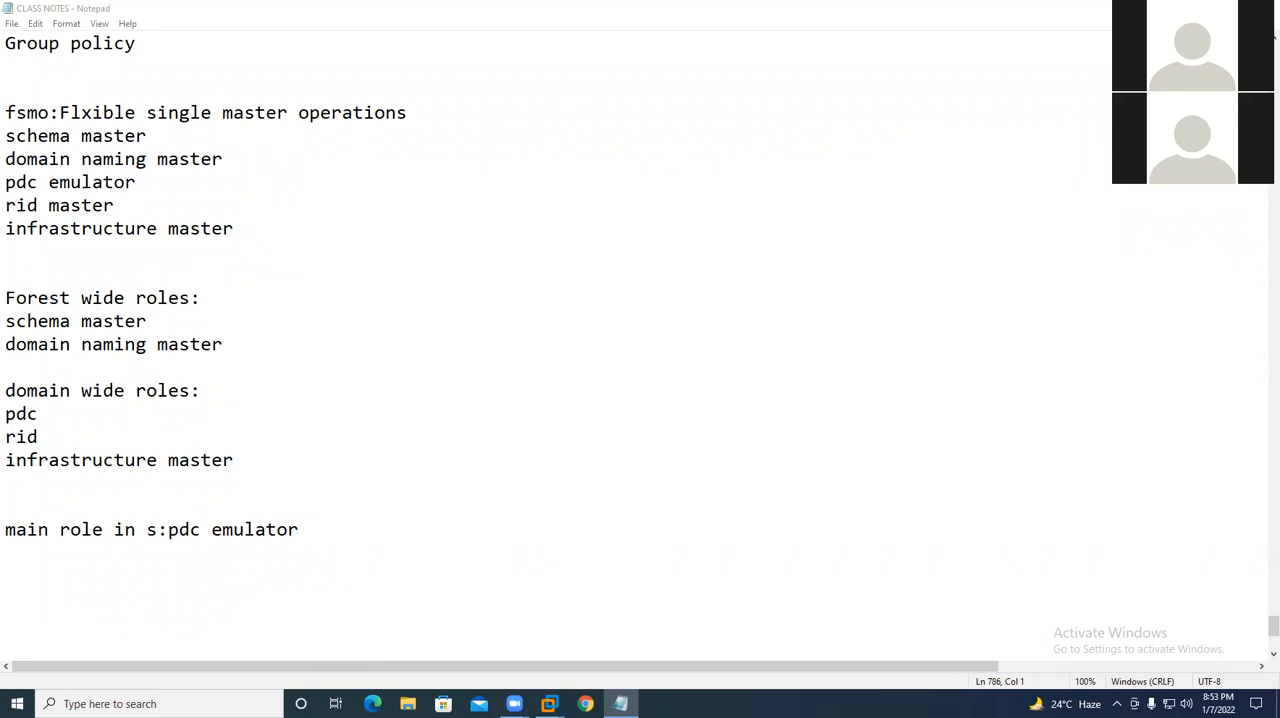
{"action": "mouse_move", "coordinate": [549, 703]}
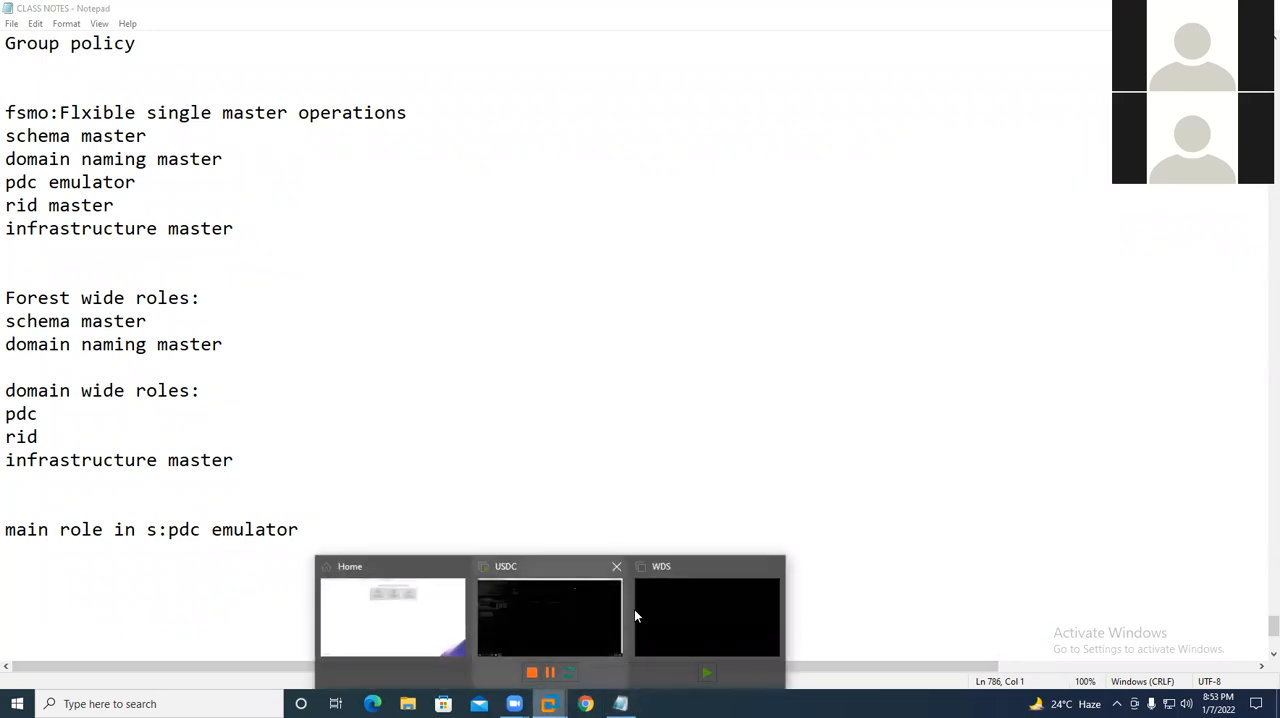
{"action": "left_click", "coordinate": [690, 603]}
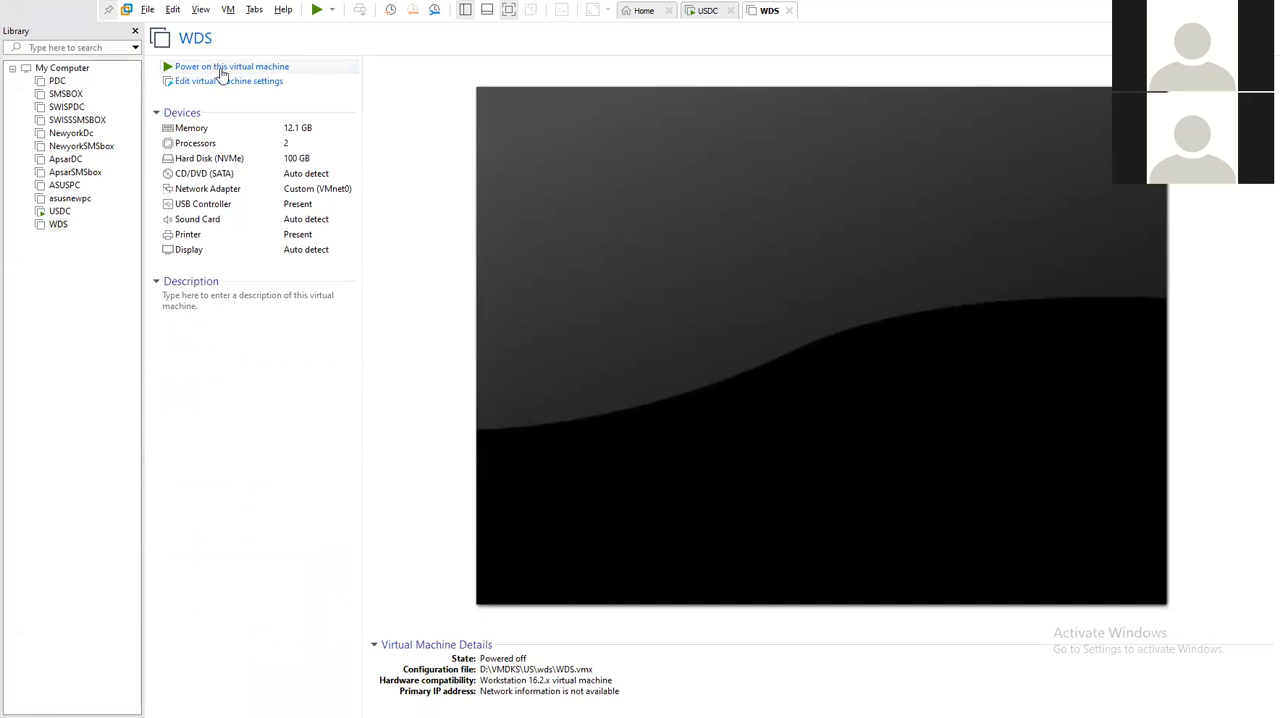
{"action": "left_click", "coordinate": [226, 82]}
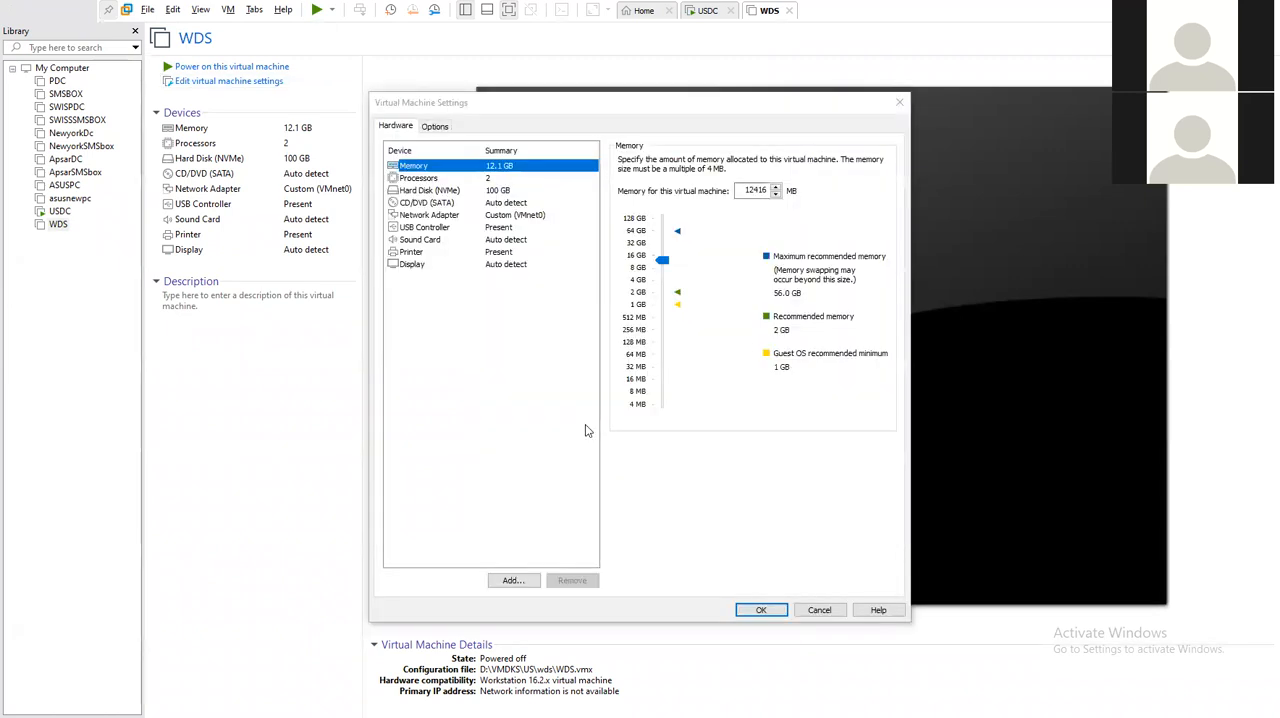
{"action": "left_click", "coordinate": [456, 204]}
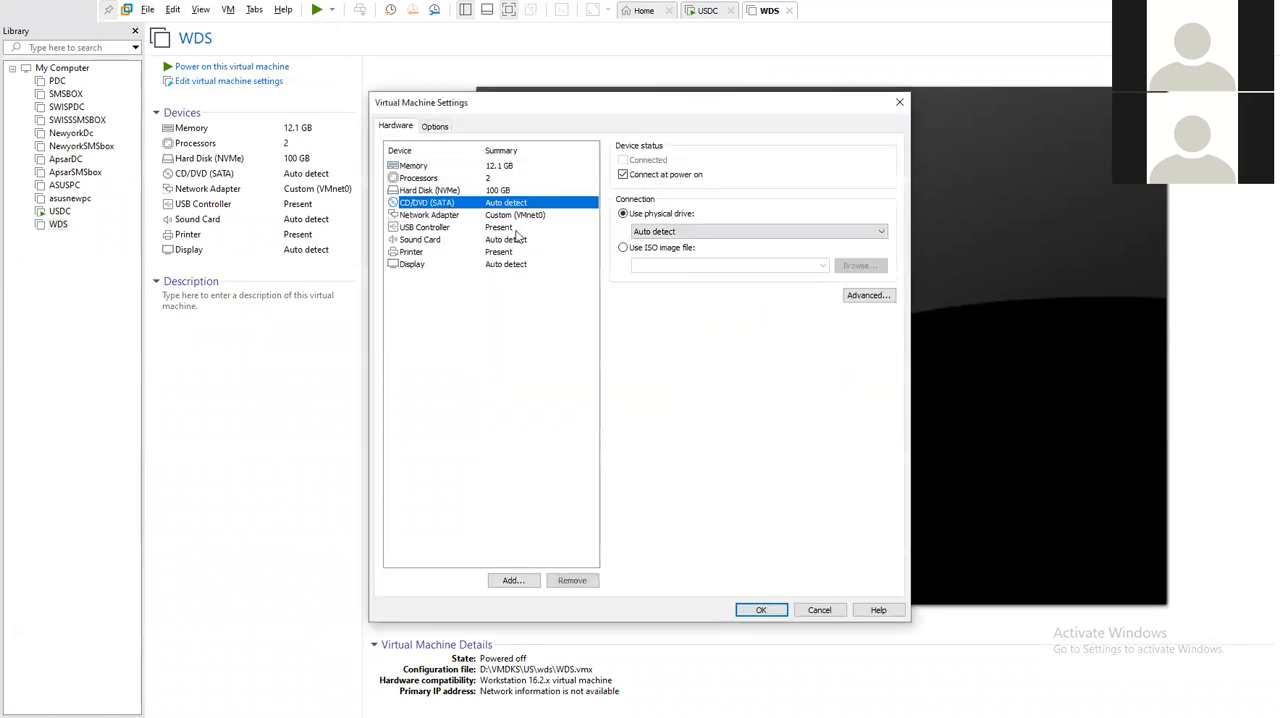
{"action": "left_click", "coordinate": [462, 216]}
{"action": "left_click", "coordinate": [450, 228]}
{"action": "left_click", "coordinate": [446, 202]}
{"action": "left_click", "coordinate": [668, 248]}
{"action": "left_click", "coordinate": [868, 270]}
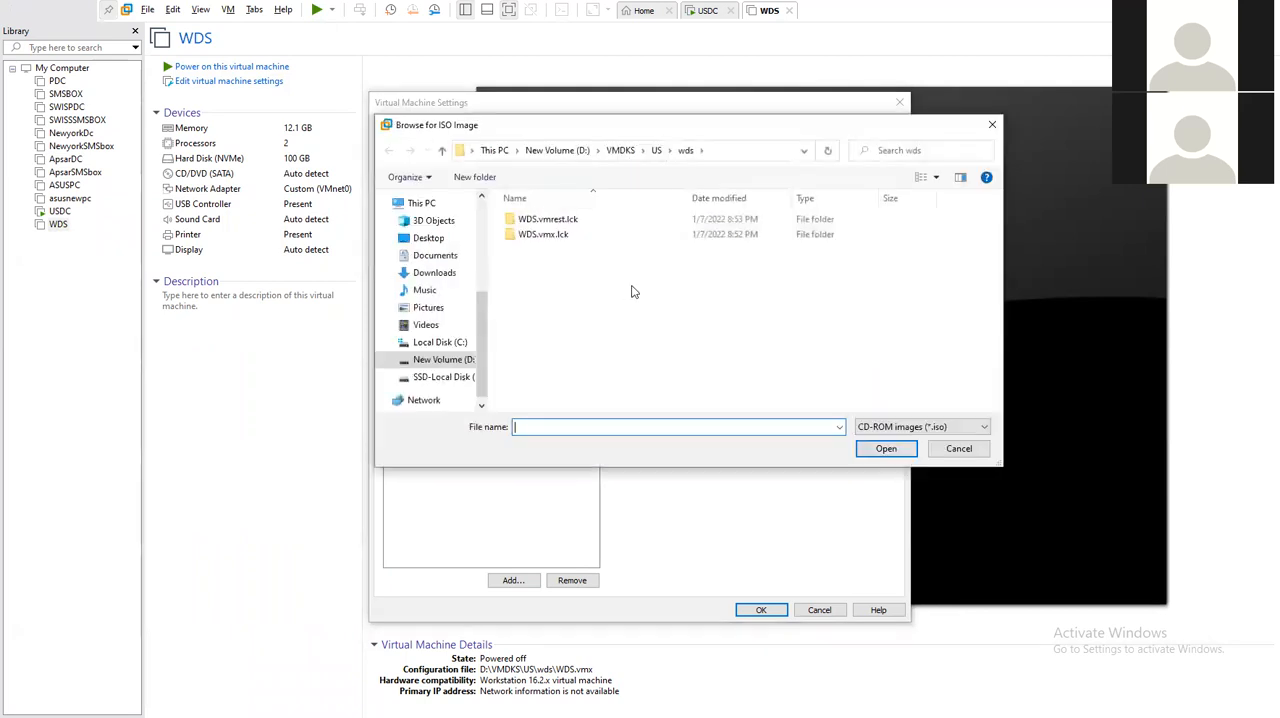
- Load the ISO from MECM 2021\SCCM SETUP FILES\WINDOWS 2016 SERVER OS on the L: drive and apply the settings
{"action": "left_click", "coordinate": [426, 325]}
{"action": "left_click", "coordinate": [421, 203]}
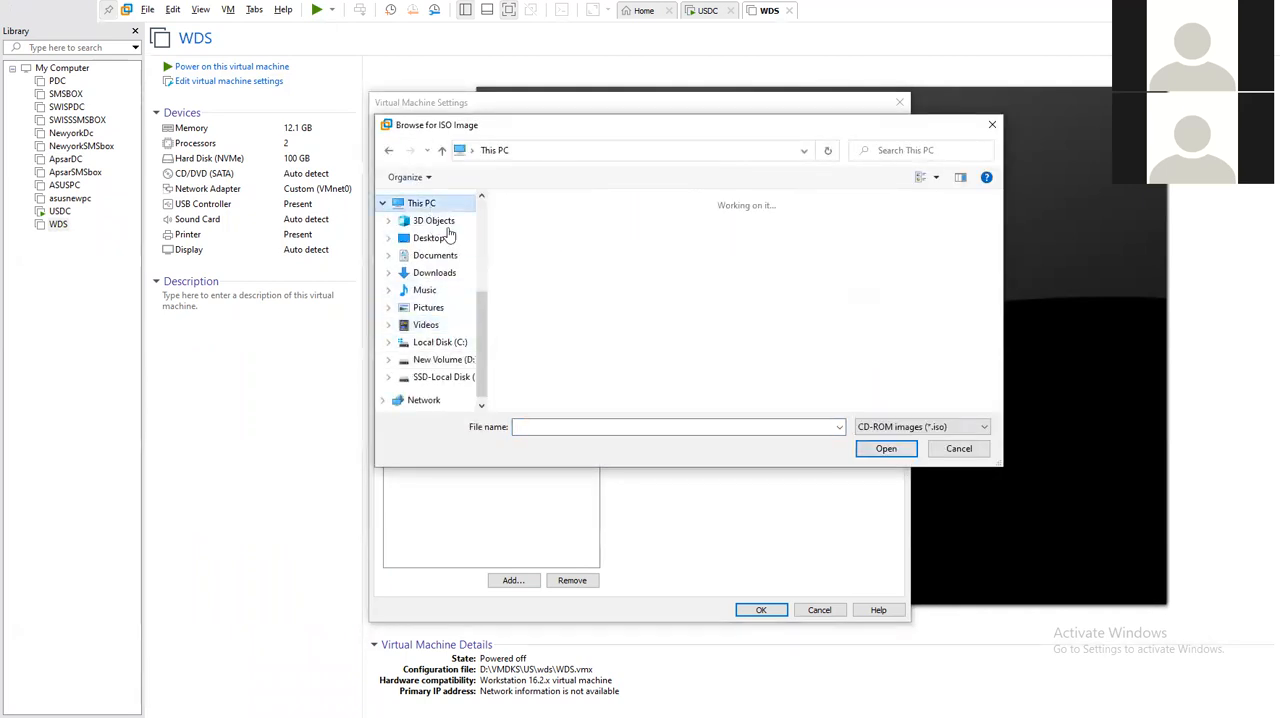
{"action": "scroll", "coordinate": [757, 401], "scroll_direction": "down", "scroll_amount": 2}
{"action": "double_click", "coordinate": [757, 401]}
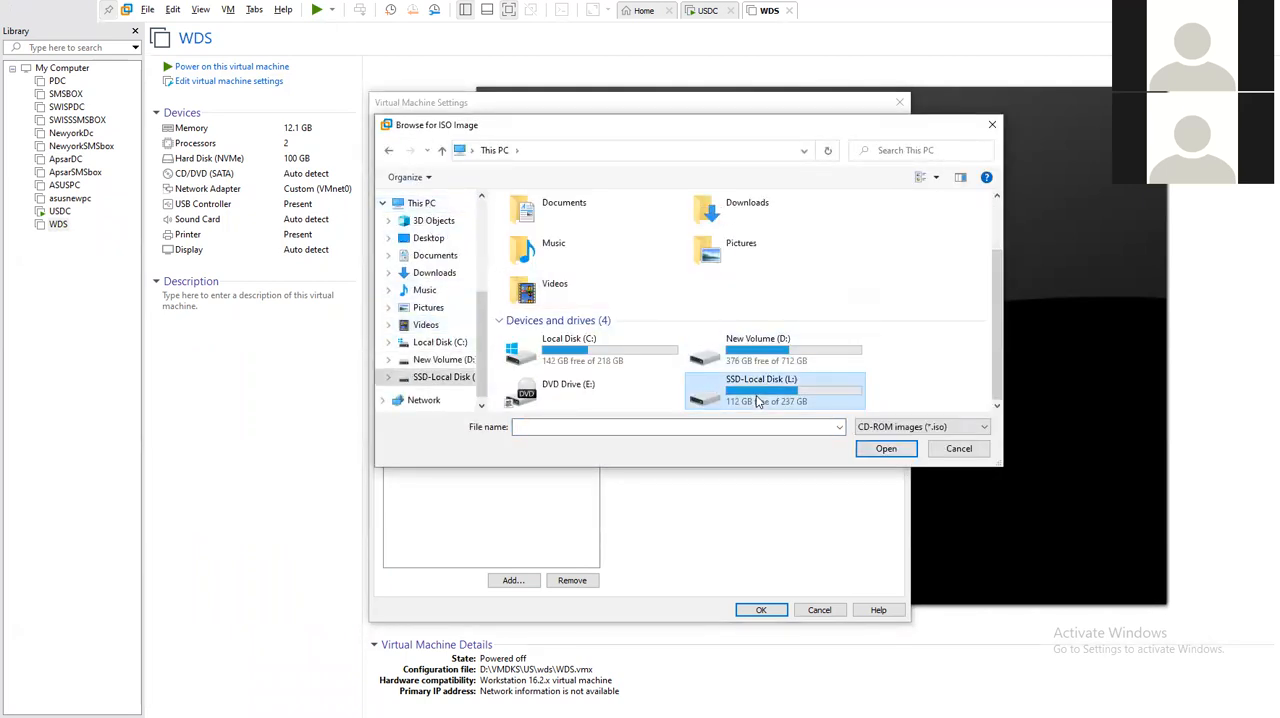
{"action": "double_click", "coordinate": [571, 222]}
{"action": "double_click", "coordinate": [557, 250]}
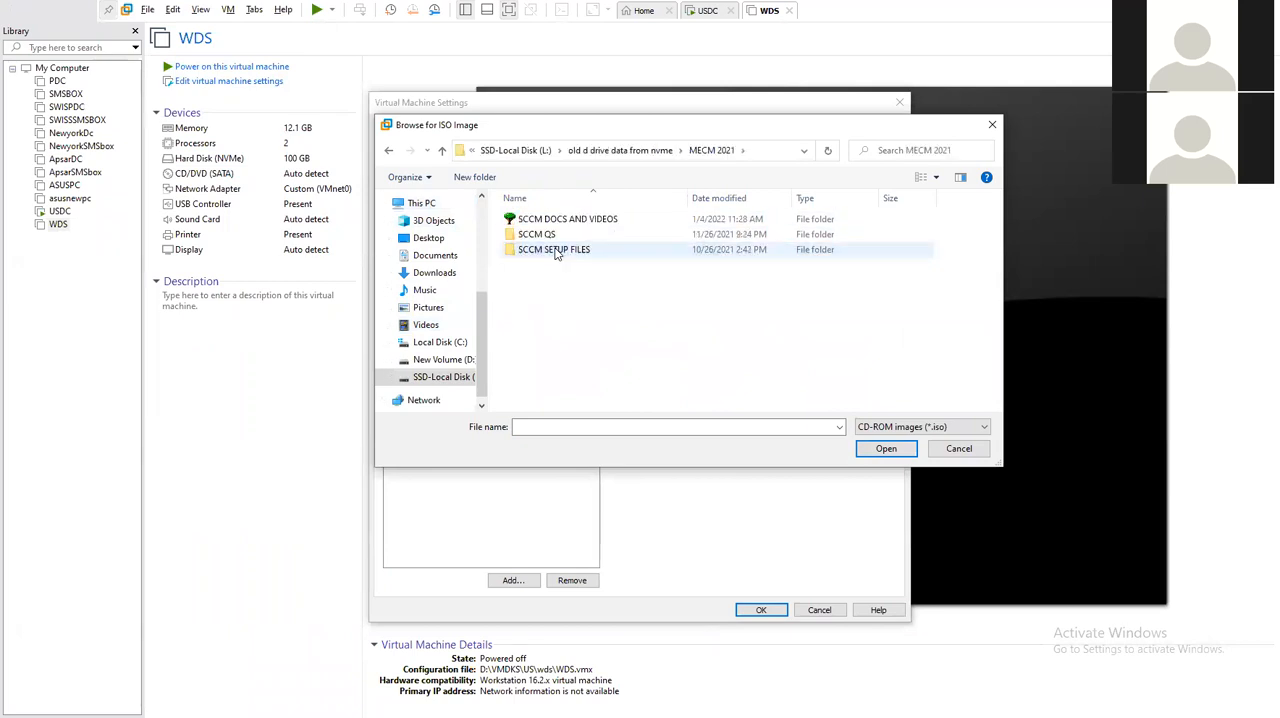
{"action": "double_click", "coordinate": [557, 250]}
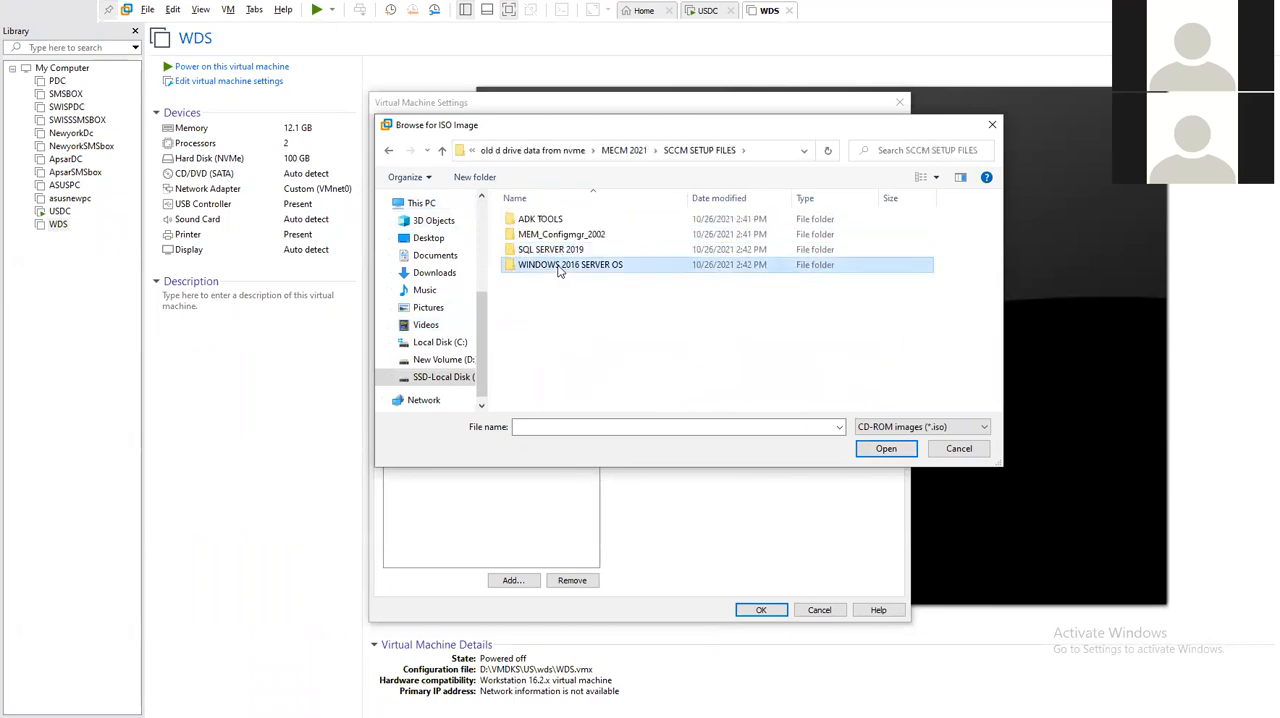
{"action": "double_click", "coordinate": [560, 264]}
{"action": "double_click", "coordinate": [562, 222]}
{"action": "left_click", "coordinate": [761, 610]}
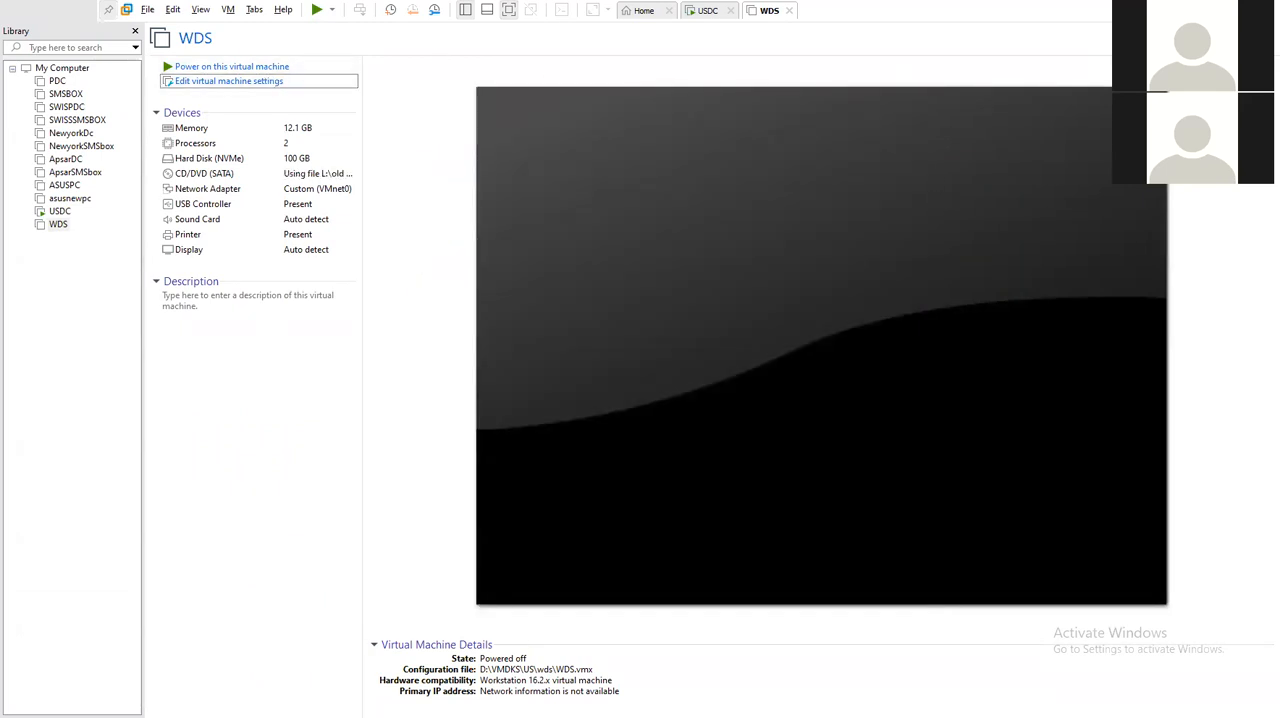
- In File Explorer, view the properties of the MECM 2021 folder in L:\old d drive data from nvme
{"action": "key", "text": "alt+Tab"}
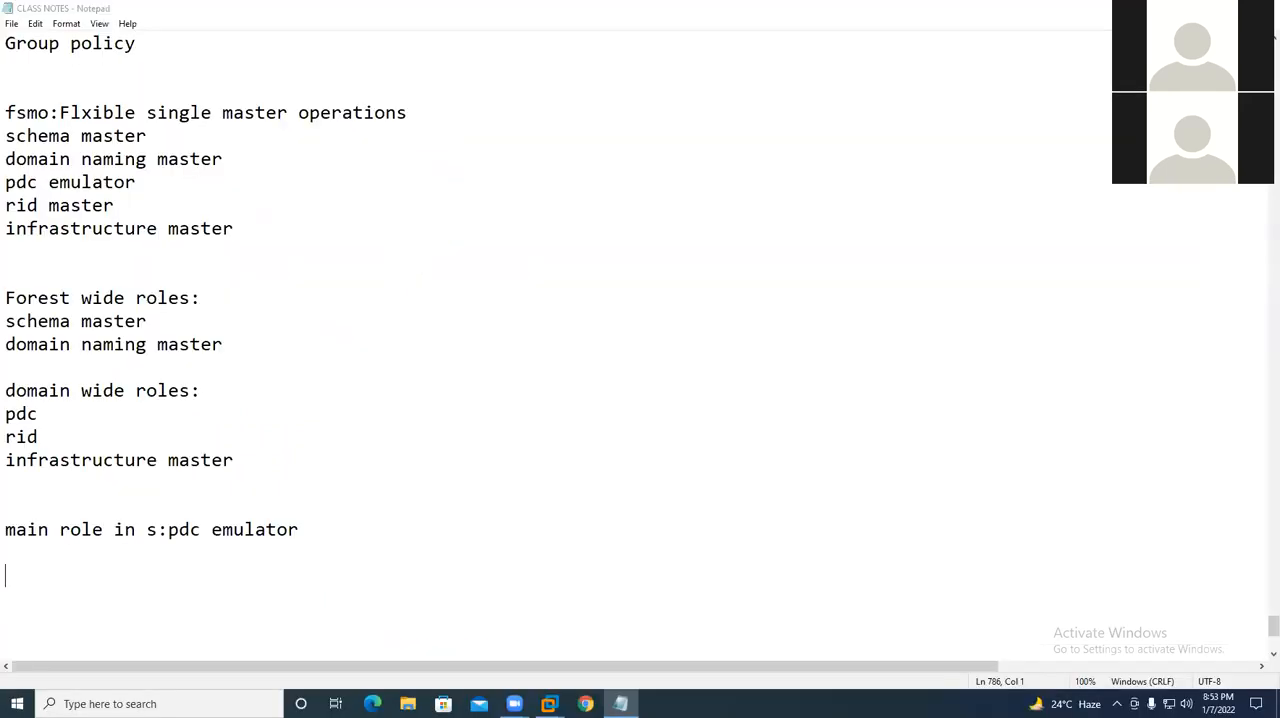
{"action": "key", "text": "super+d"}
{"action": "left_click", "coordinate": [407, 703]}
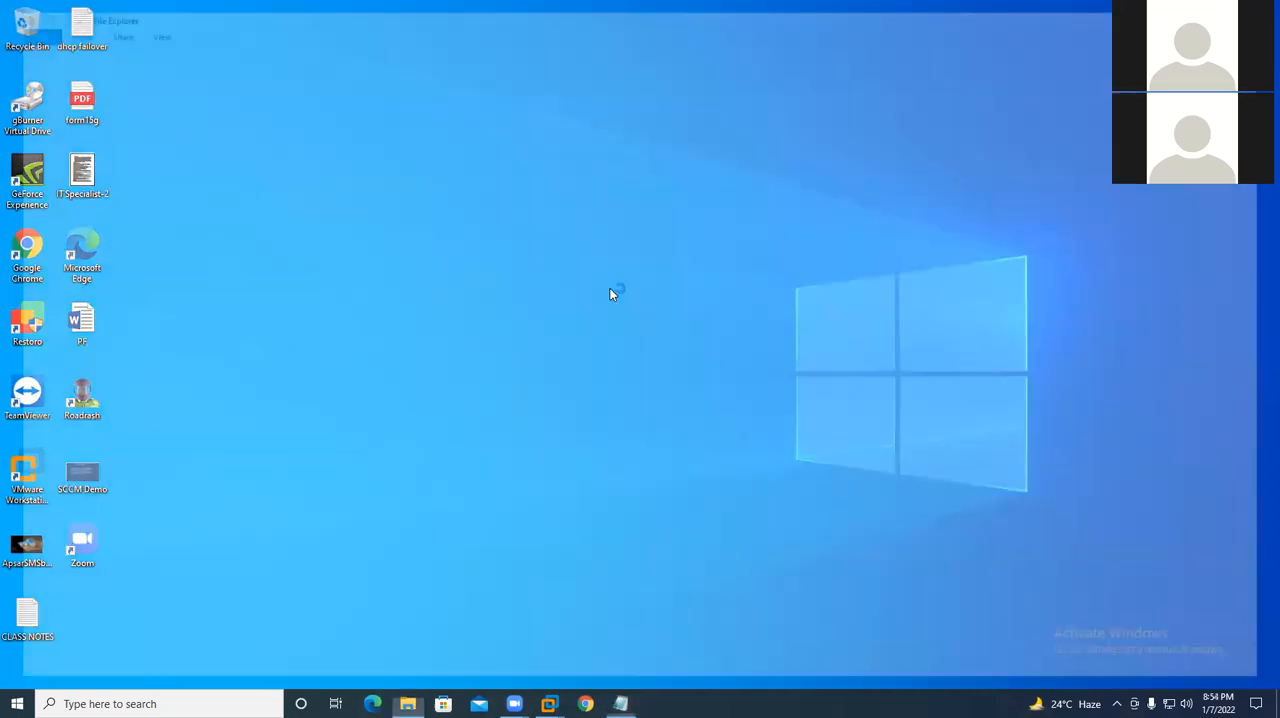
{"action": "left_click", "coordinate": [70, 268]}
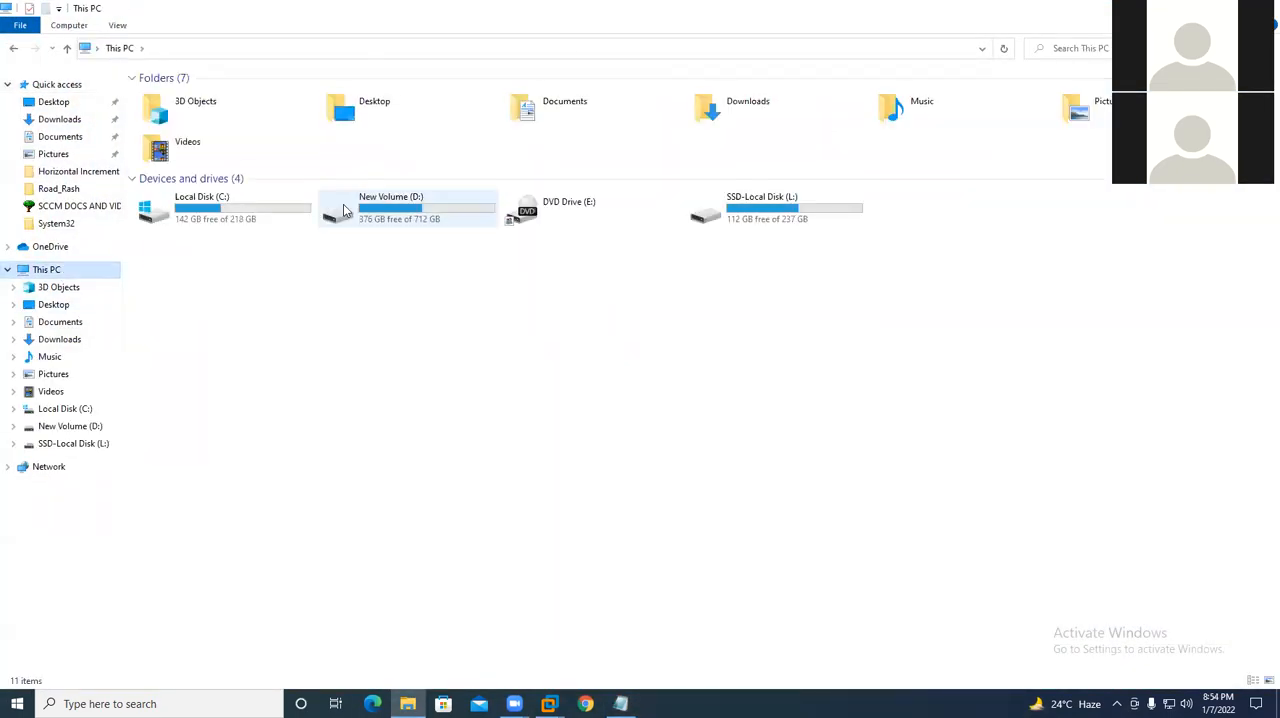
{"action": "double_click", "coordinate": [760, 205]}
{"action": "double_click", "coordinate": [190, 97]}
{"action": "left_click", "coordinate": [182, 128]}
{"action": "right_click", "coordinate": [182, 130]}
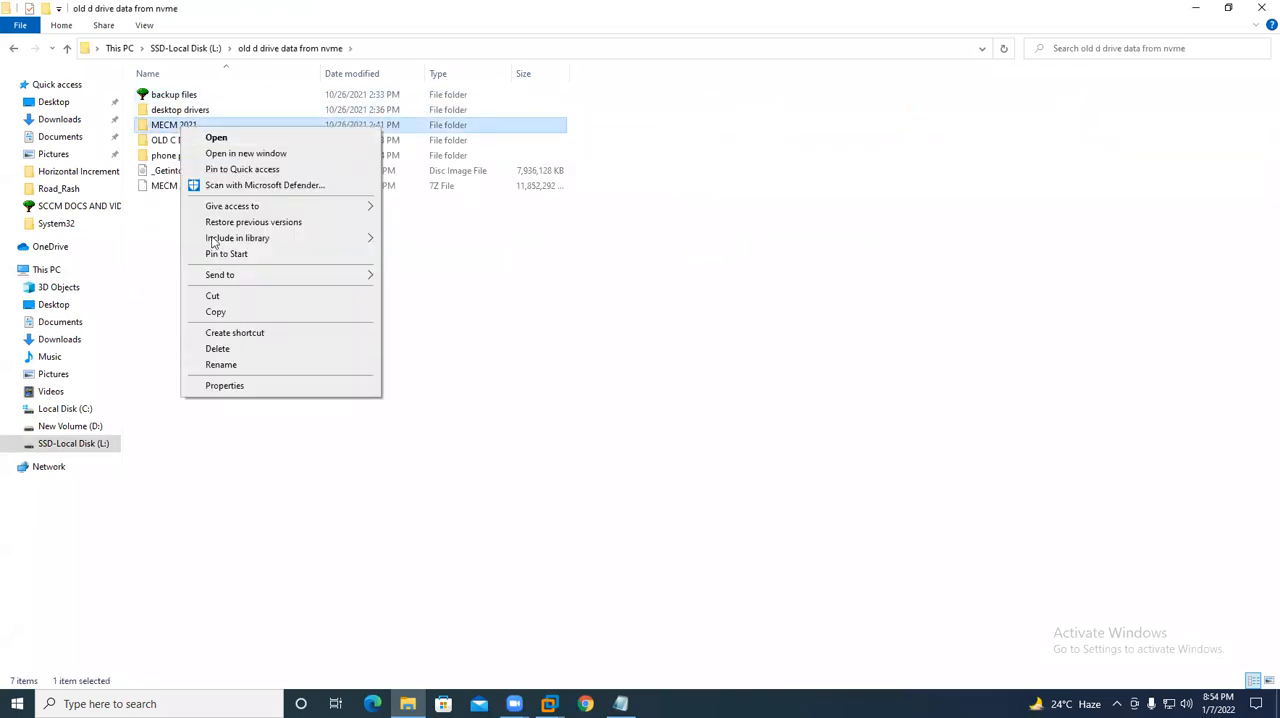
{"action": "left_click", "coordinate": [226, 389]}
{"action": "left_click_drag", "start_coordinate": [291, 262], "coordinate": [182, 267]}
{"action": "key", "text": "Escape"}
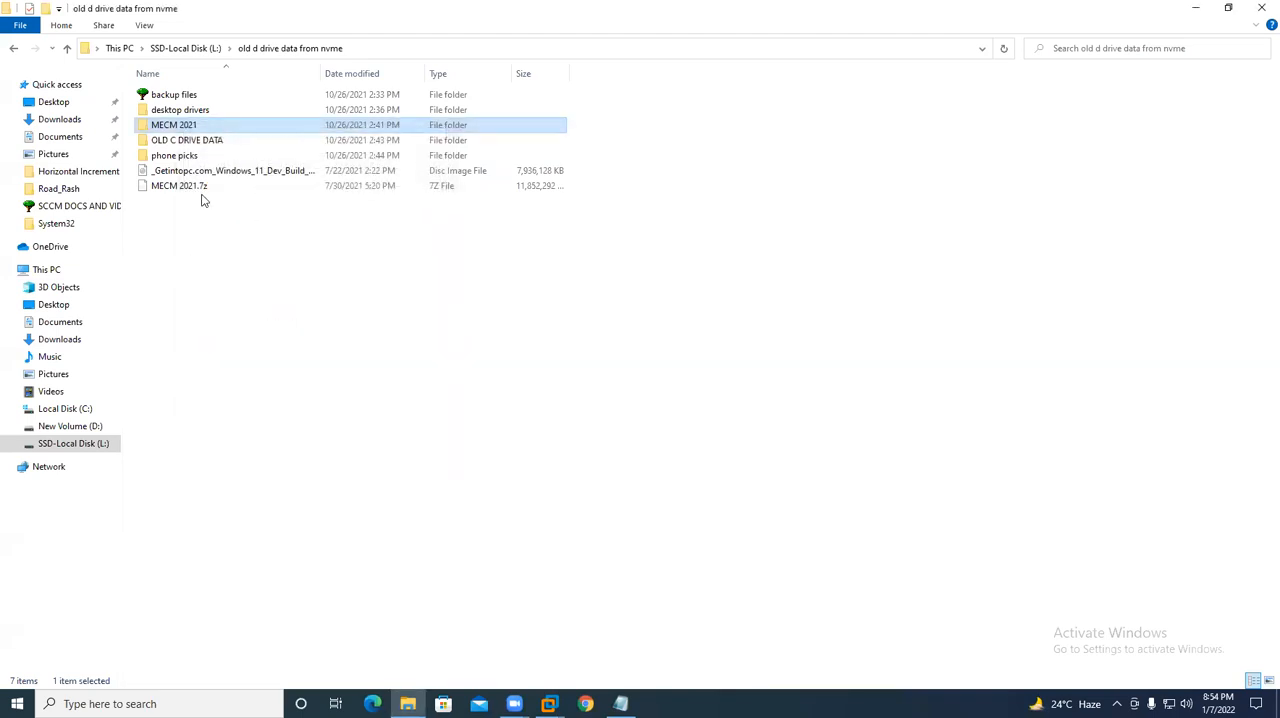
- Look through the SCCM SETUP FILES and SCCM DOCS AND VIDEOS folders in MECM 2021, and close File Explorer
{"action": "double_click", "coordinate": [190, 125]}
{"action": "left_click", "coordinate": [195, 128]}
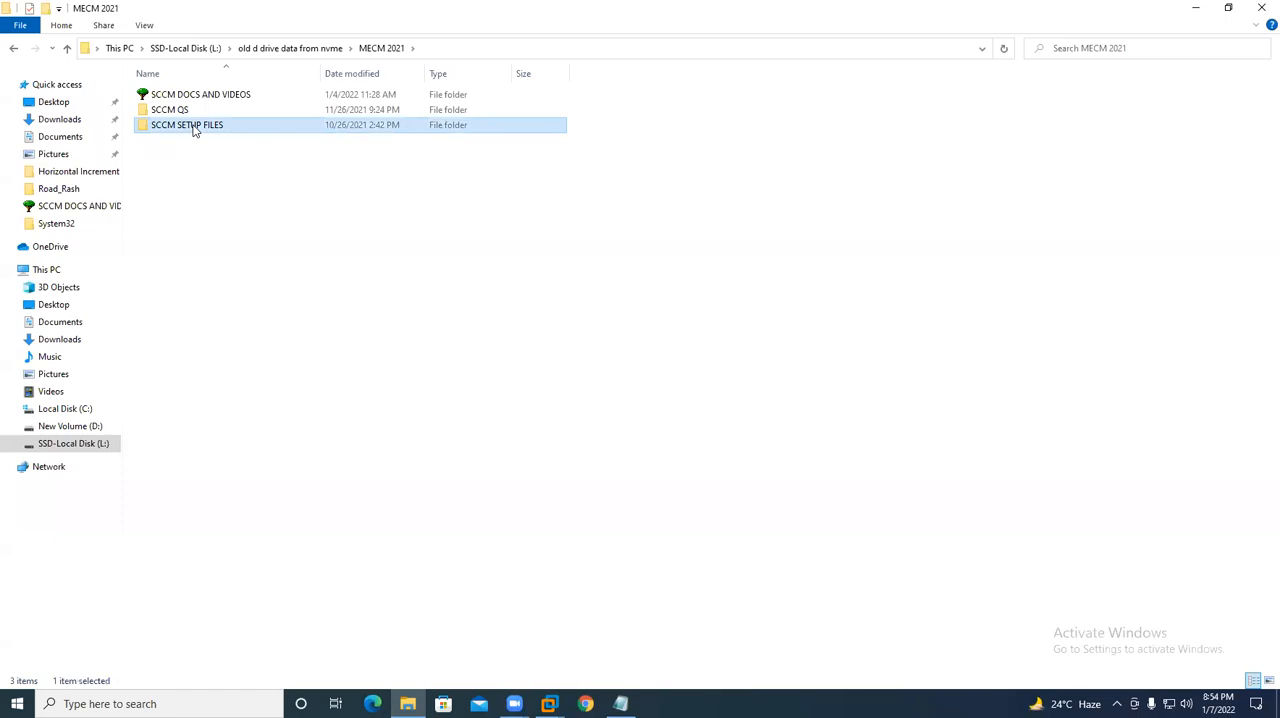
{"action": "double_click", "coordinate": [202, 128]}
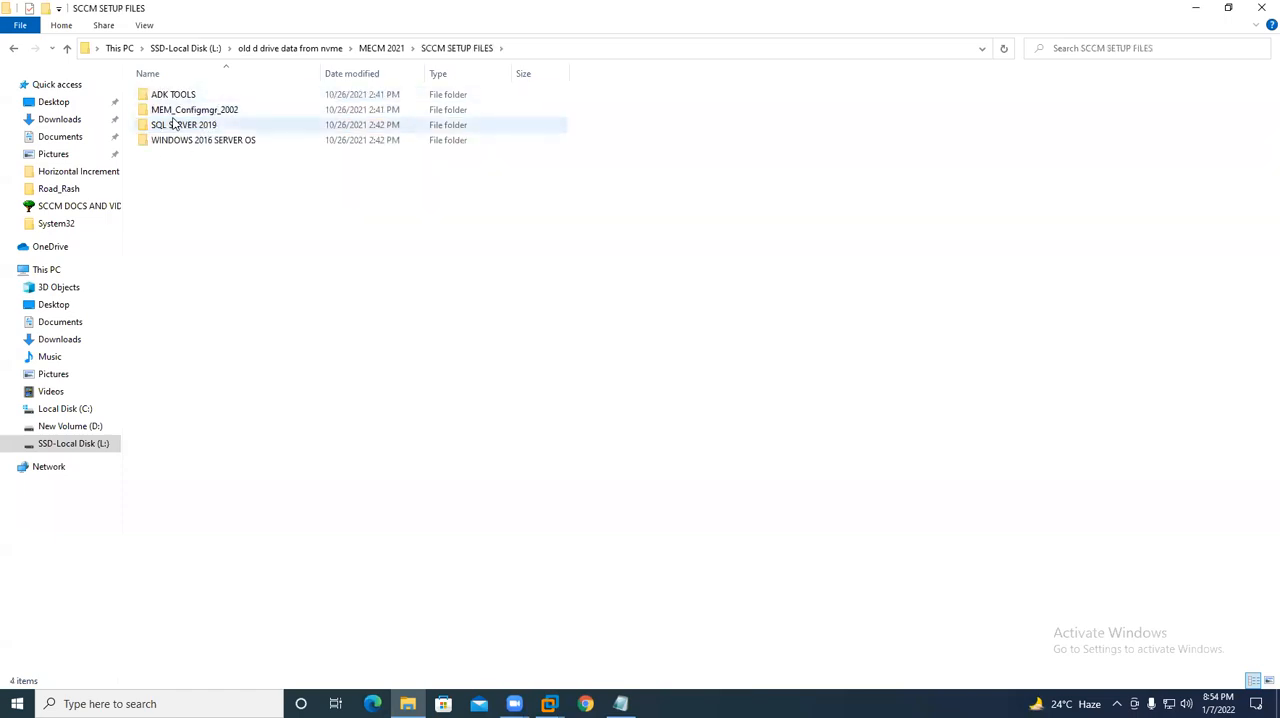
{"action": "key", "text": "alt+Left"}
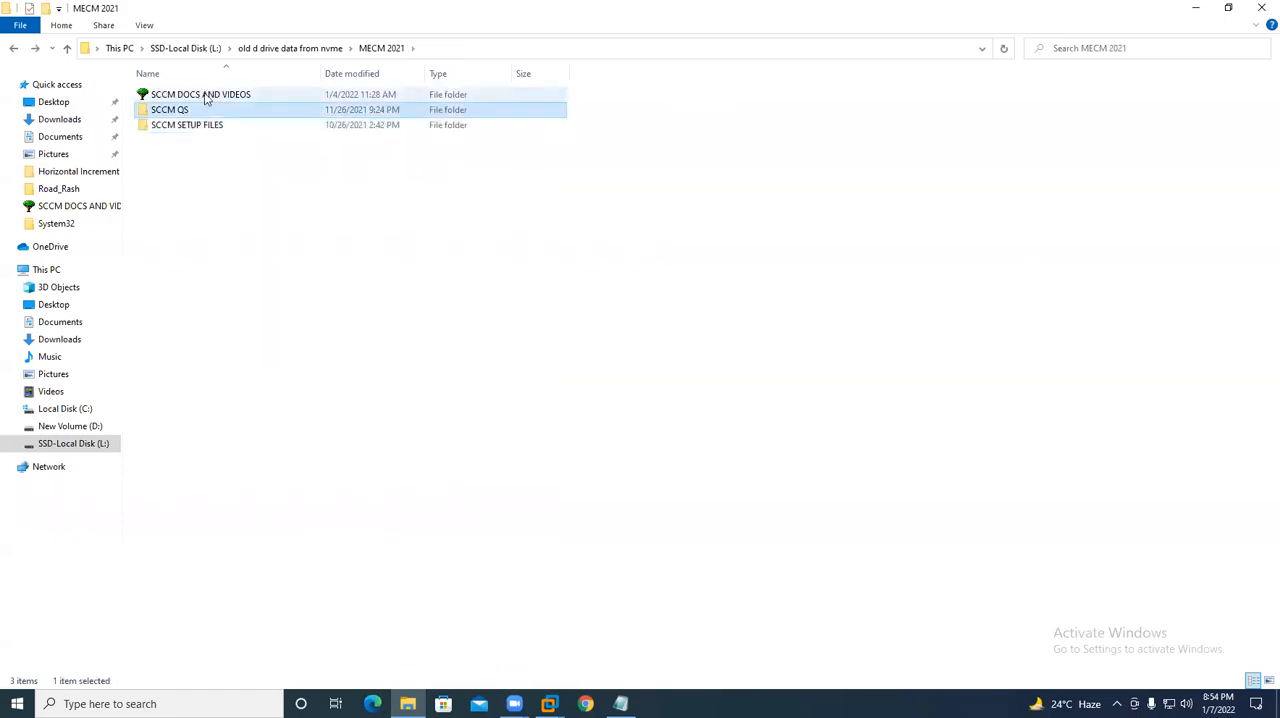
{"action": "key", "text": "alt+Left"}
{"action": "key", "text": "Return"}
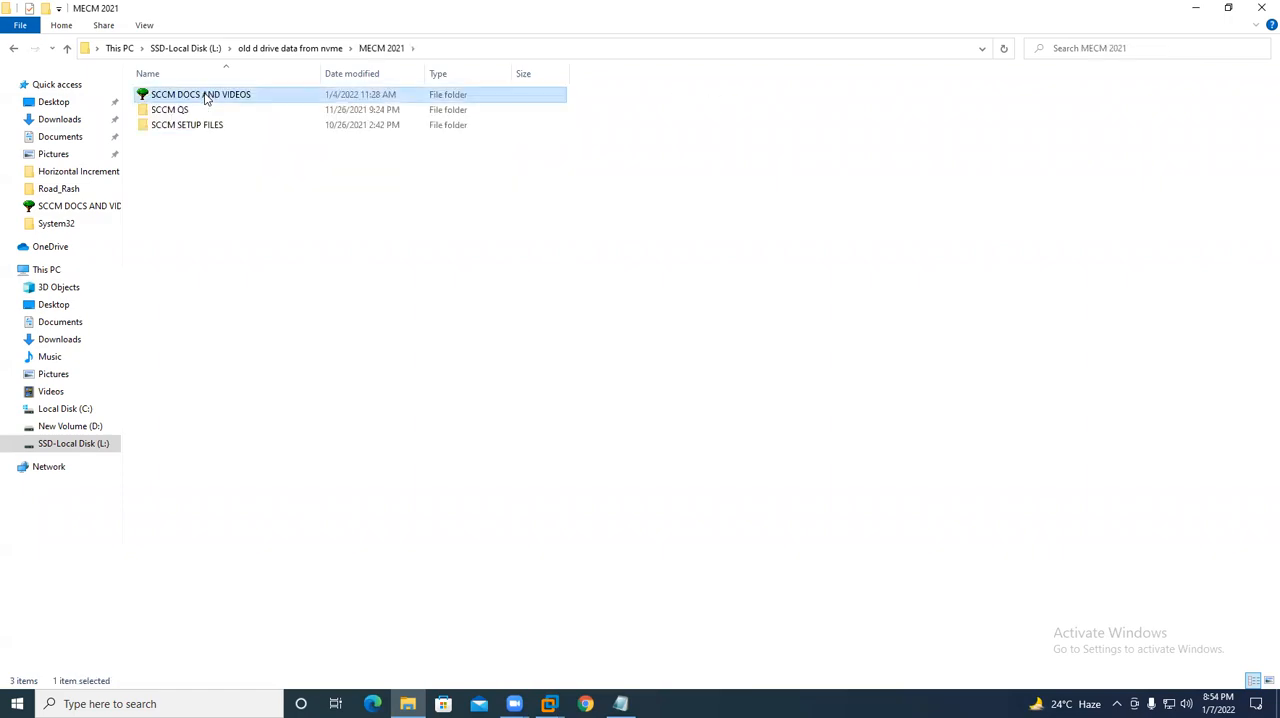
{"action": "double_click", "coordinate": [206, 94]}
{"action": "scroll", "coordinate": [265, 357], "scroll_direction": "down", "scroll_amount": 3}
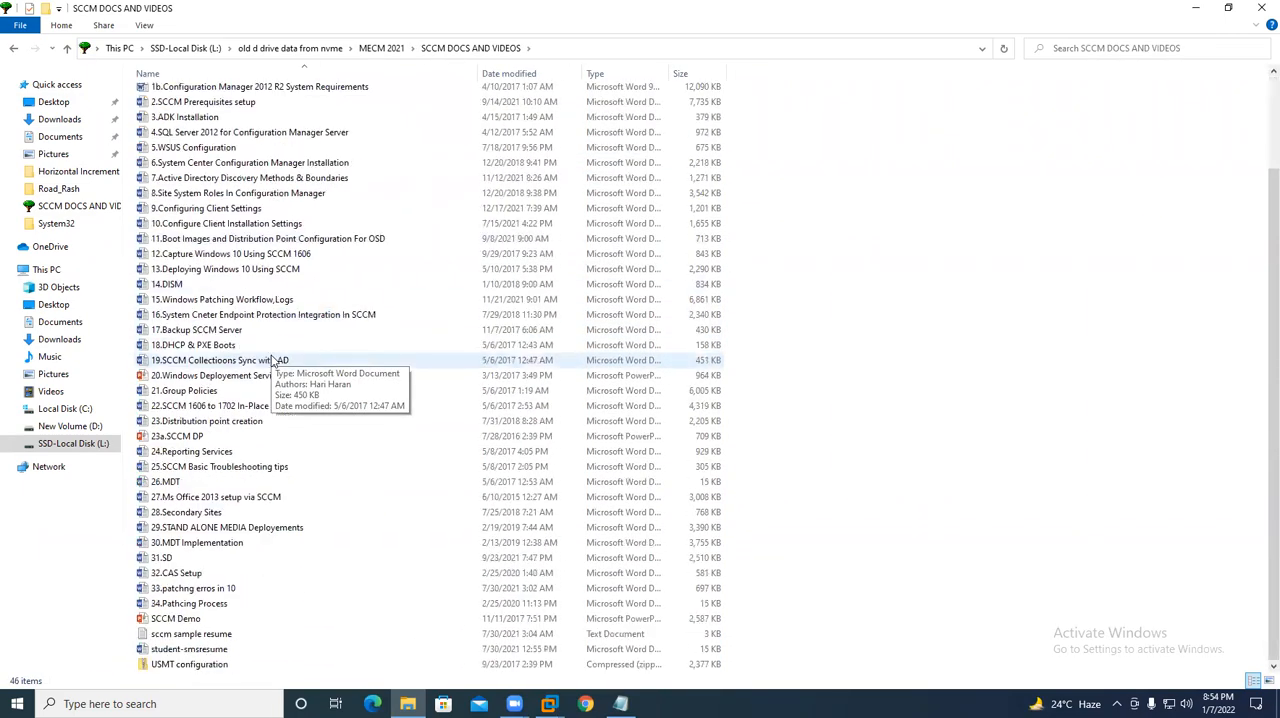
{"action": "scroll", "coordinate": [272, 360], "scroll_direction": "up", "scroll_amount": 3}
{"action": "scroll", "coordinate": [272, 360], "scroll_direction": "down", "scroll_amount": 3}
{"action": "scroll", "coordinate": [272, 360], "scroll_direction": "up", "scroll_amount": 3}
{"action": "left_click", "coordinate": [1262, 8]}
- Switch to VMware Workstation, power on the WDS virtual machine and boot it from the ISO, leaving it loading in the background
{"action": "mouse_move", "coordinate": [563, 703]}
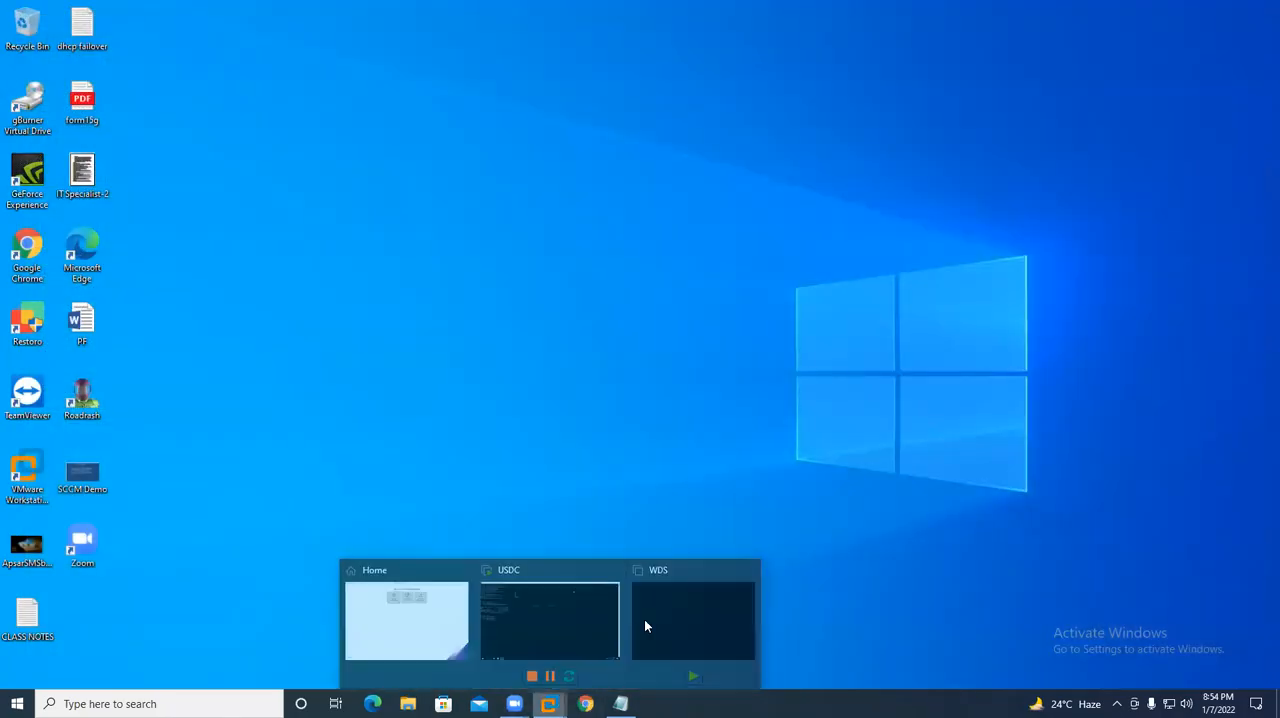
{"action": "left_click", "coordinate": [644, 619]}
{"action": "left_click", "coordinate": [197, 67]}
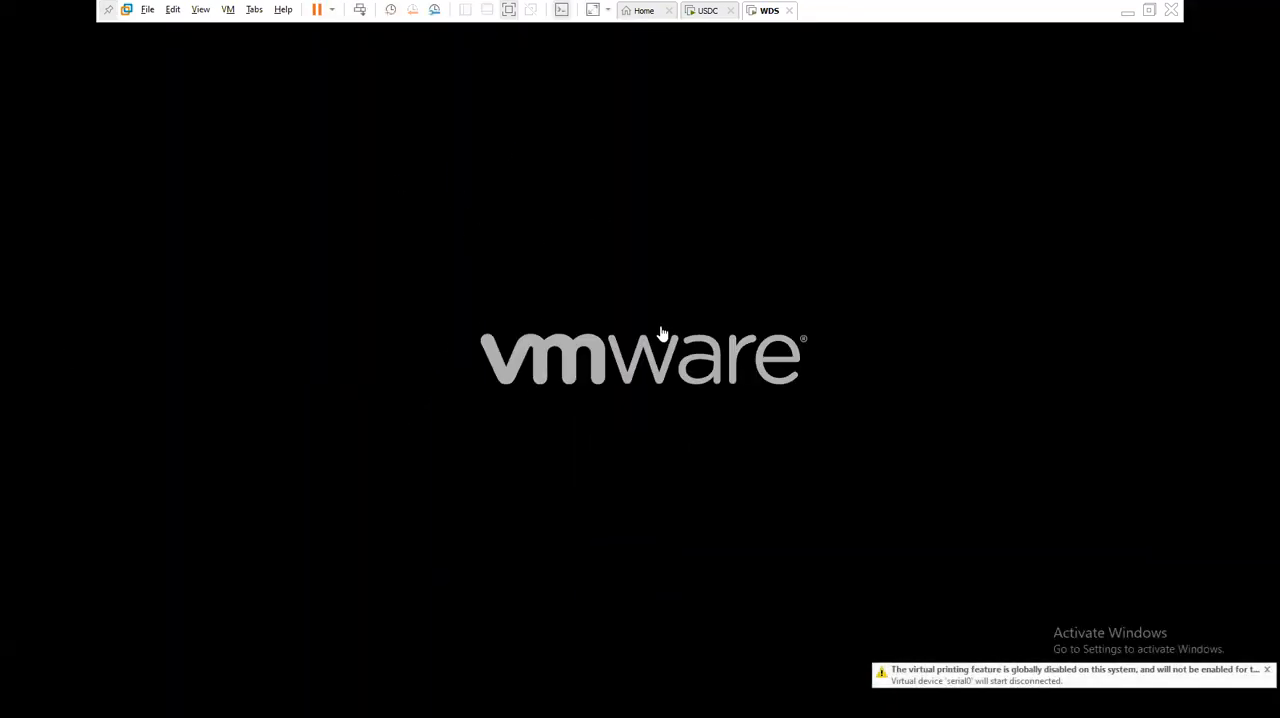
{"action": "left_click", "coordinate": [663, 334]}
{"action": "key", "text": "Return"}
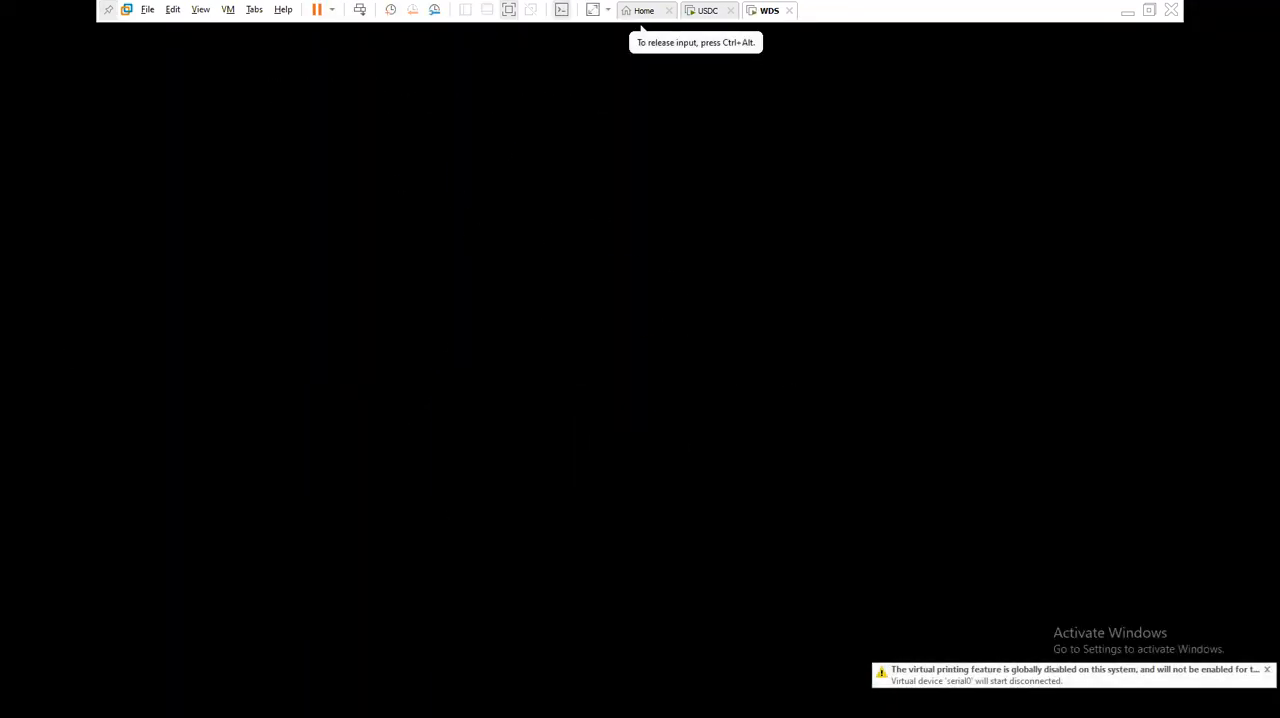
{"action": "key", "text": "ctrl+alt"}
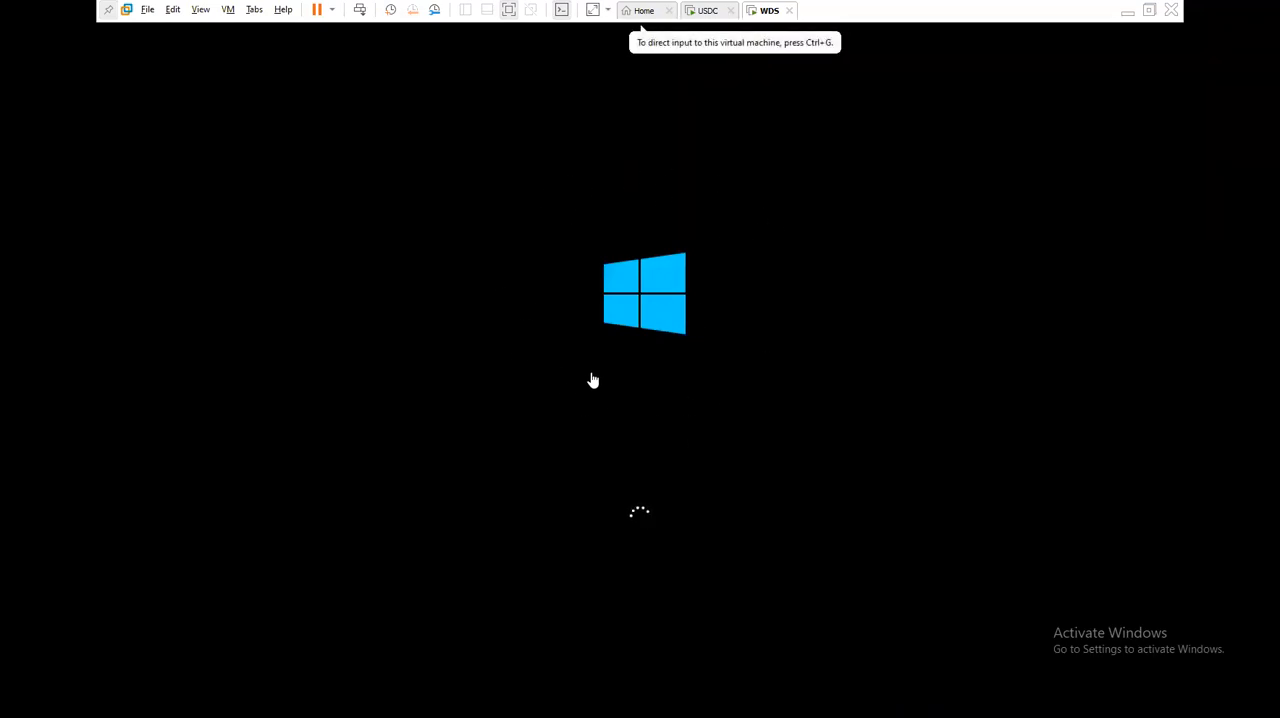
{"action": "left_click", "coordinate": [1129, 12]}
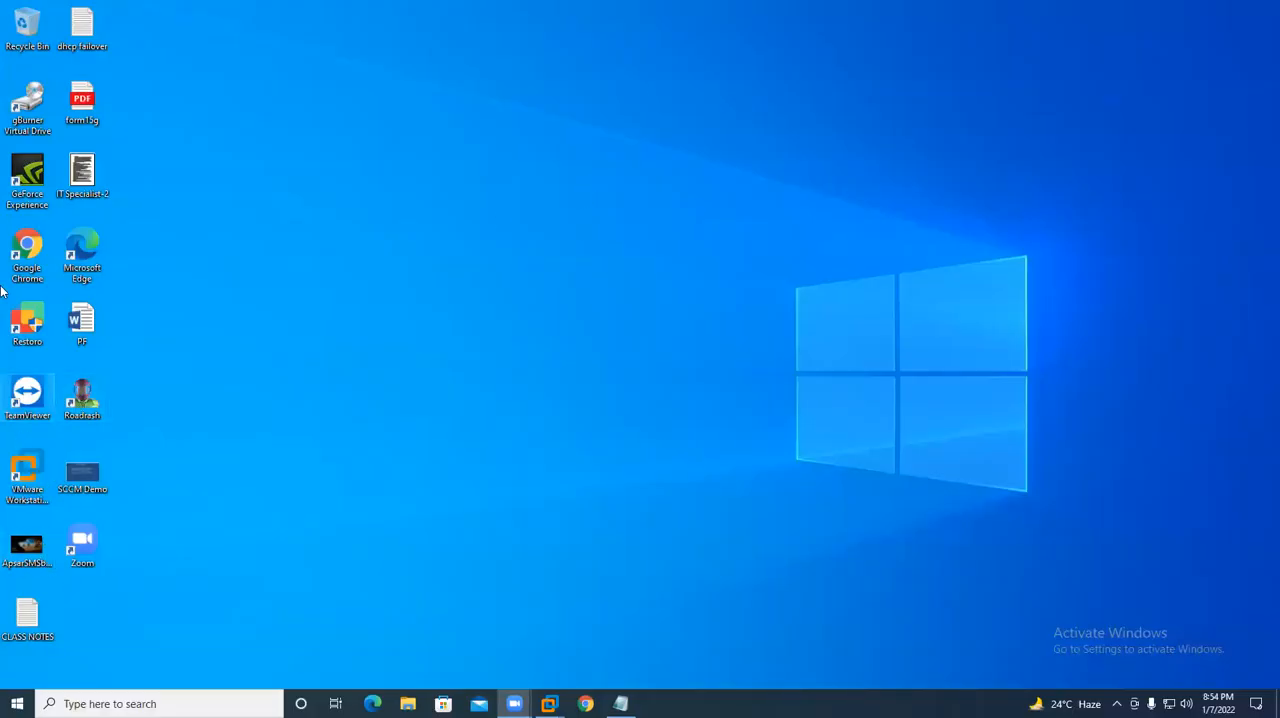
- Open the SCCM Demo presentation from the desktop, view the contact title on the final slide, and minimize the presentation
{"action": "double_click", "coordinate": [74, 476]}
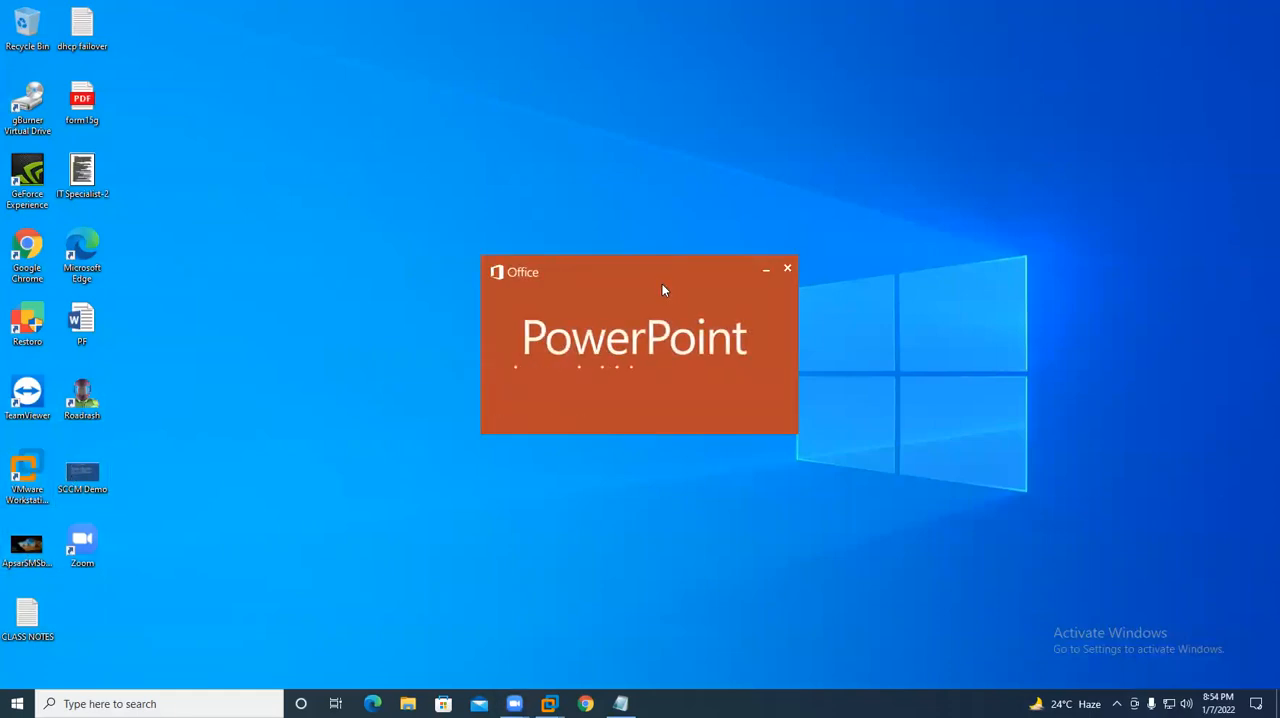
{"action": "scroll", "coordinate": [126, 443], "scroll_direction": "down", "scroll_amount": 10}
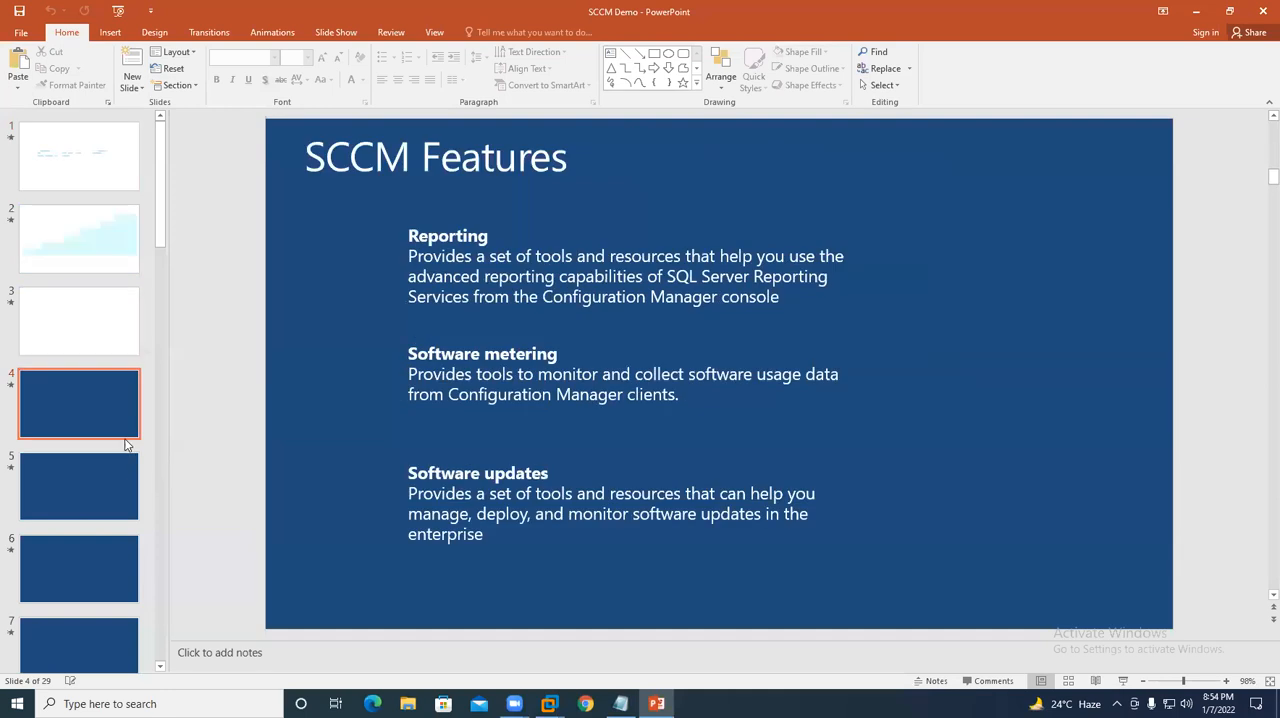
{"action": "scroll", "coordinate": [142, 403], "scroll_direction": "down", "scroll_amount": 15}
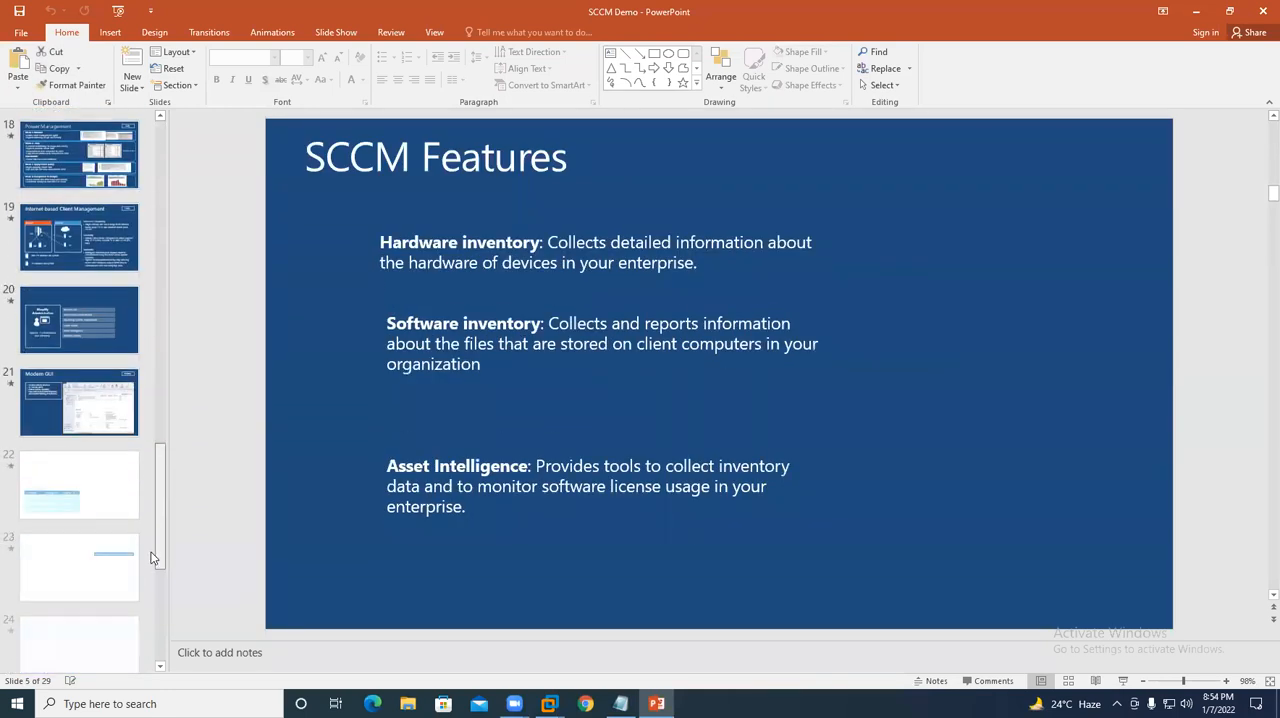
{"action": "left_click", "coordinate": [96, 624]}
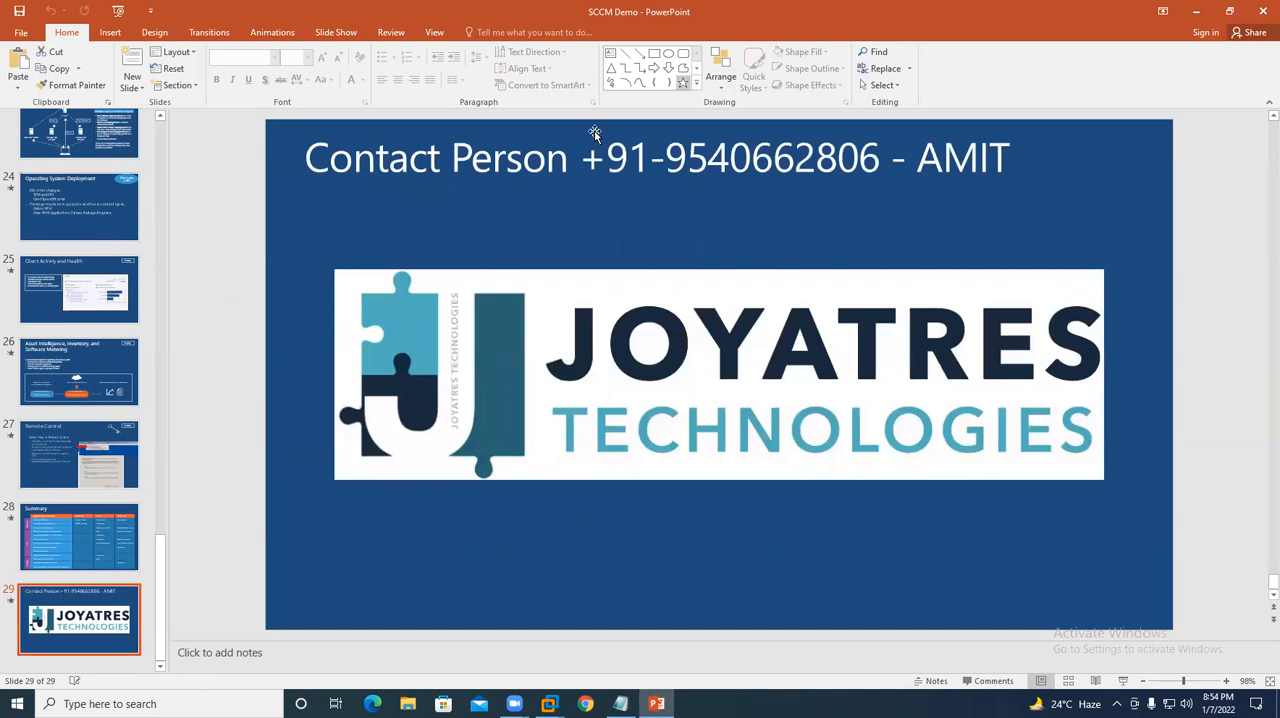
{"action": "left_click", "coordinate": [689, 228]}
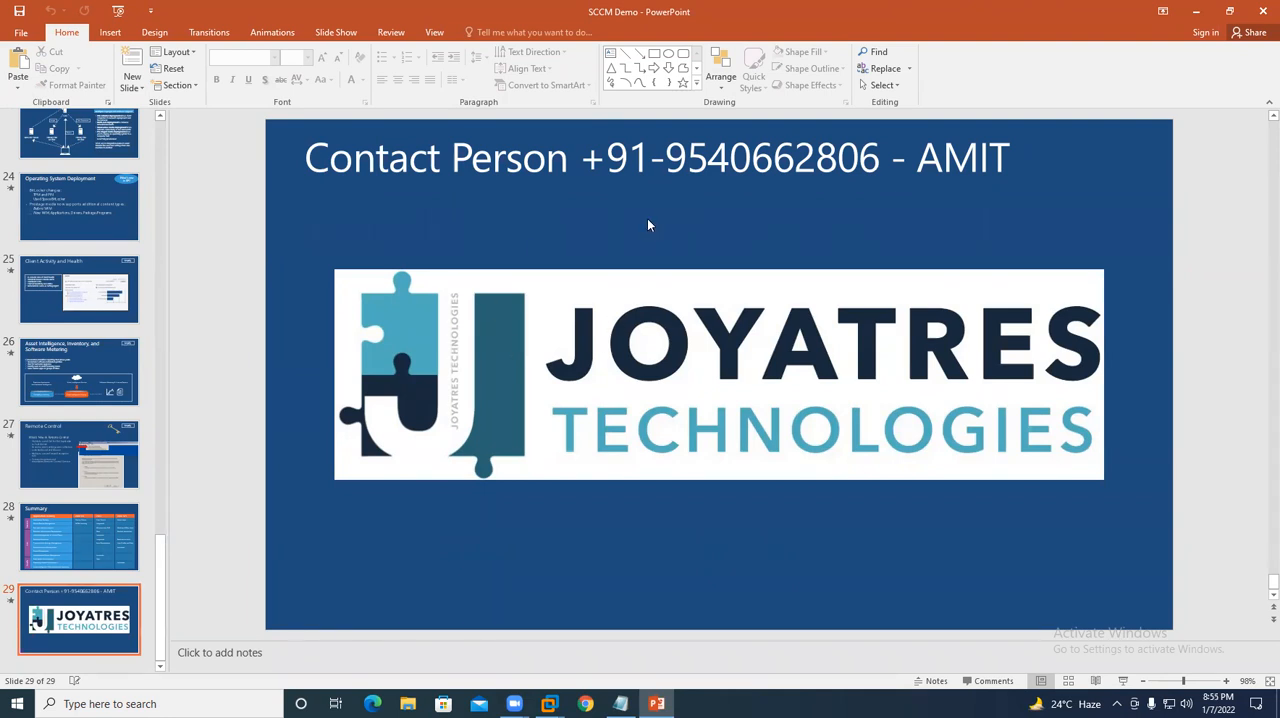
{"action": "left_click", "coordinate": [666, 158]}
{"action": "left_click_drag", "start_coordinate": [1013, 155], "coordinate": [303, 158]}
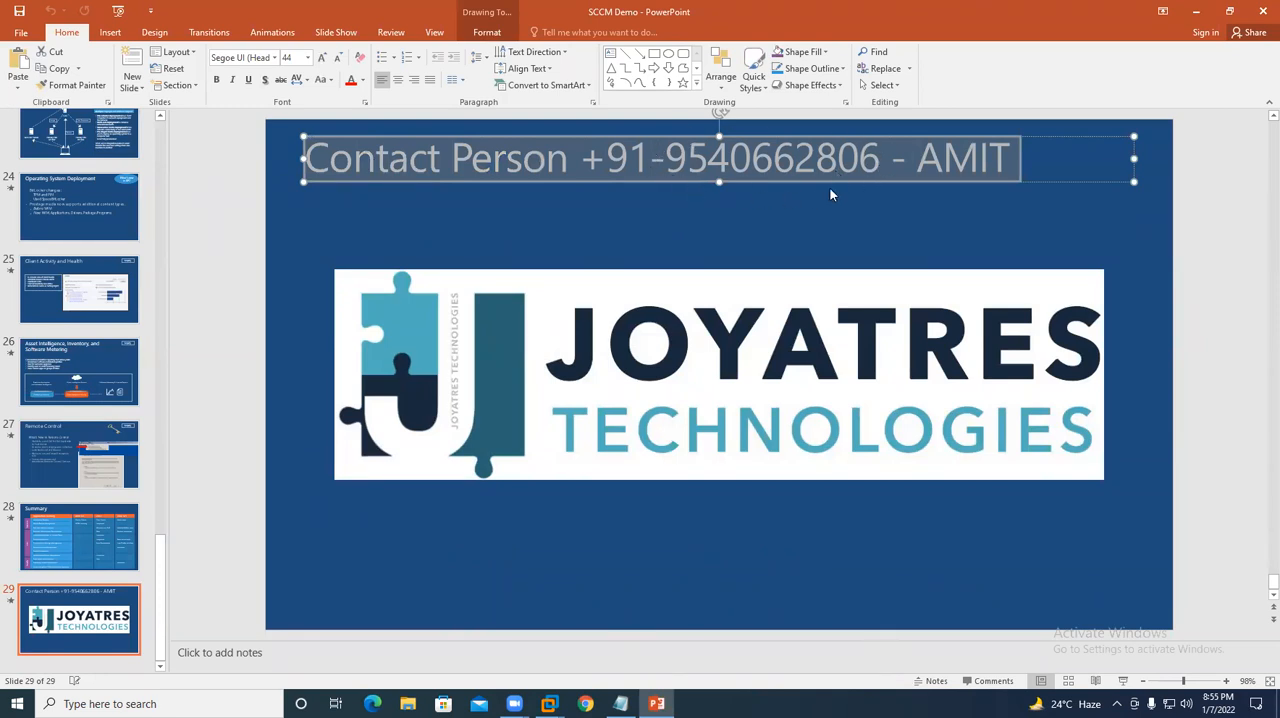
{"action": "left_click", "coordinate": [1012, 160]}
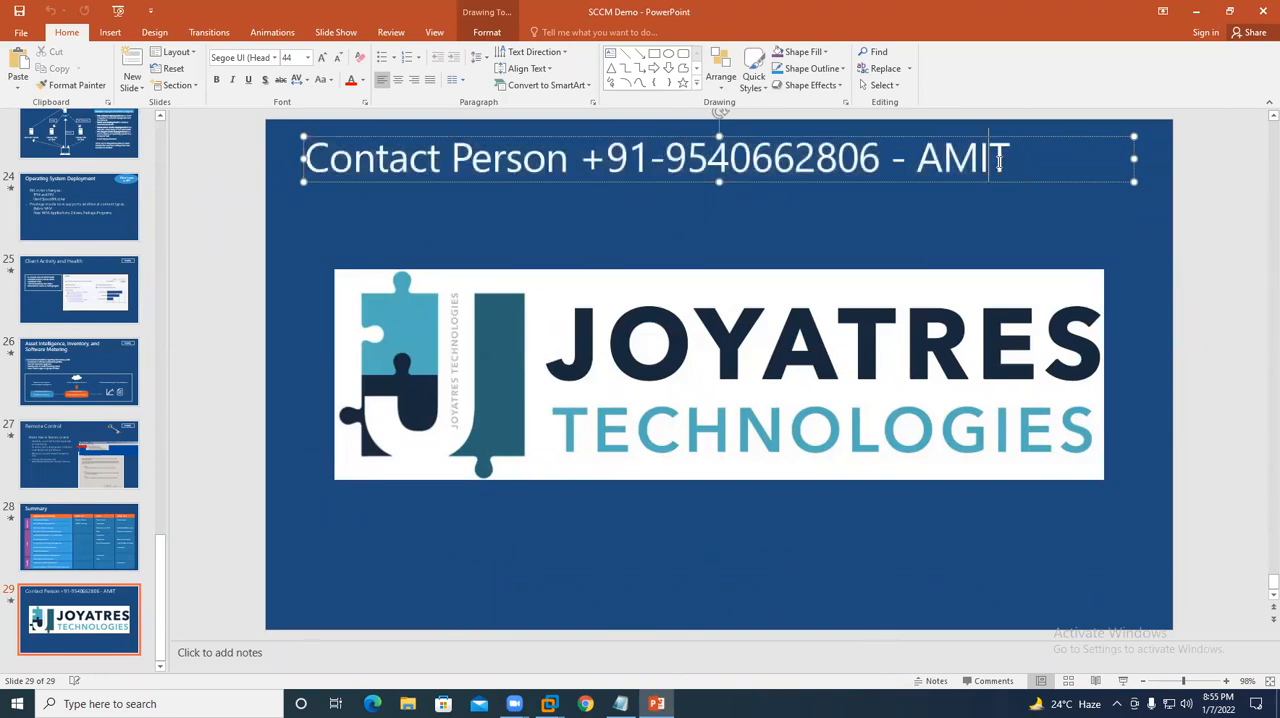
{"action": "left_click_drag", "start_coordinate": [1014, 160], "coordinate": [356, 163]}
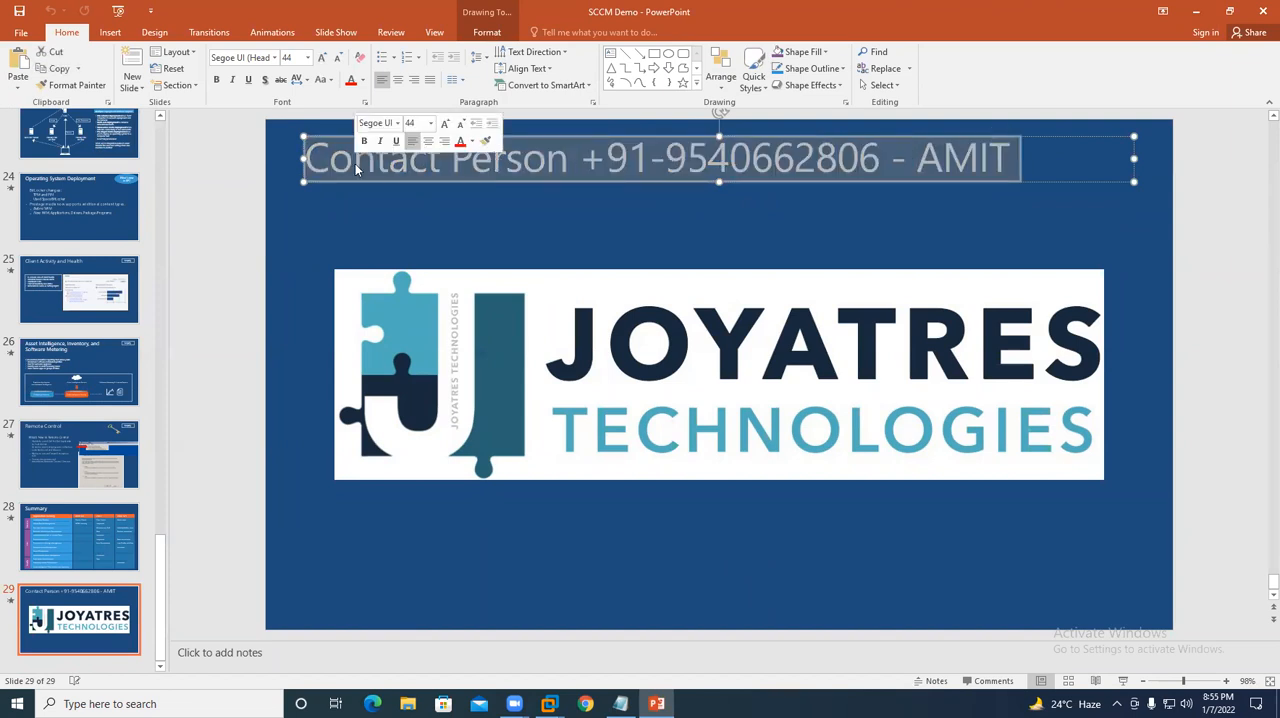
{"action": "left_click", "coordinate": [1195, 12]}
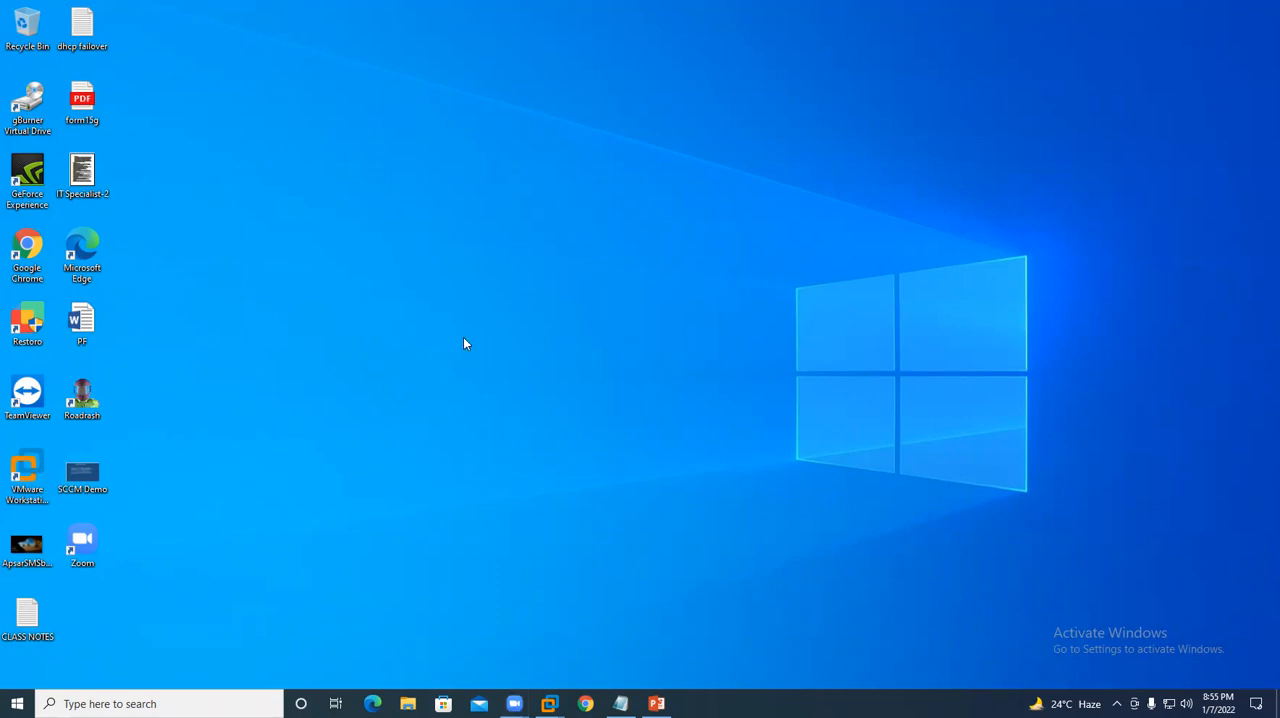
- Open the host PC's System information through Control Panel and examine the installed RAM under Device specifications
{"action": "key", "text": "super+r"}
{"action": "type", "text": "control"}
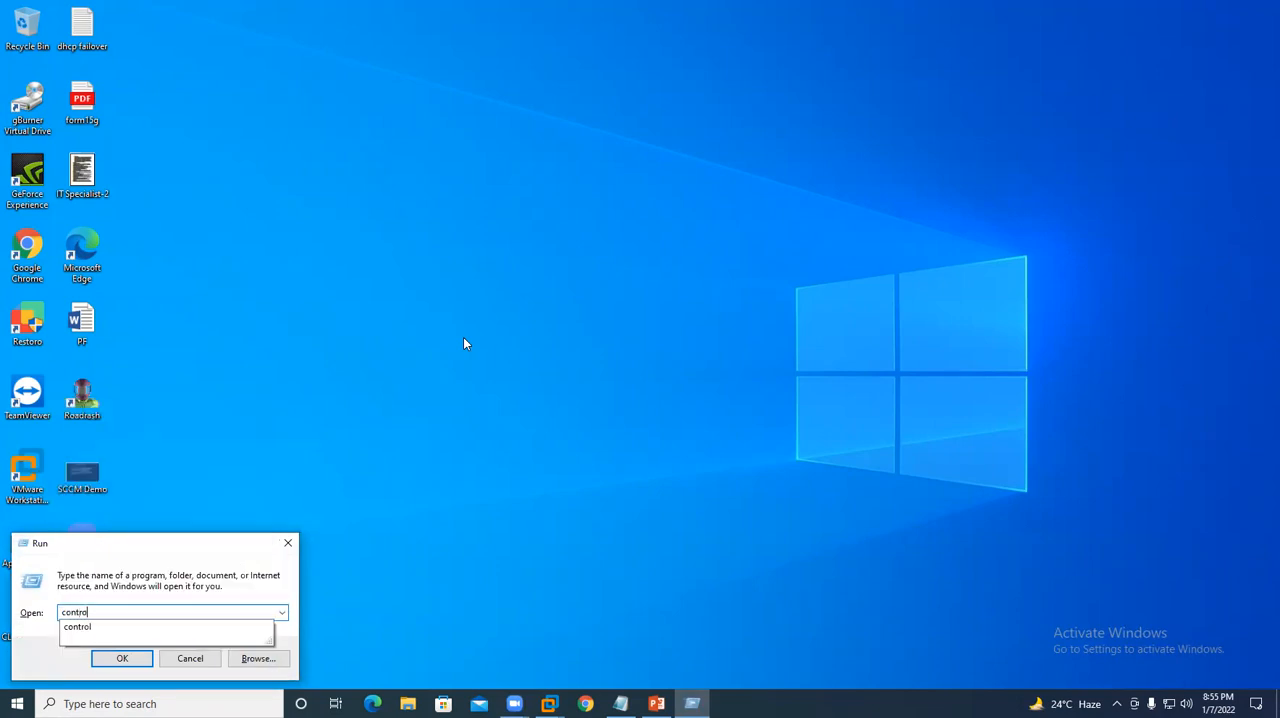
{"action": "key", "text": "Return"}
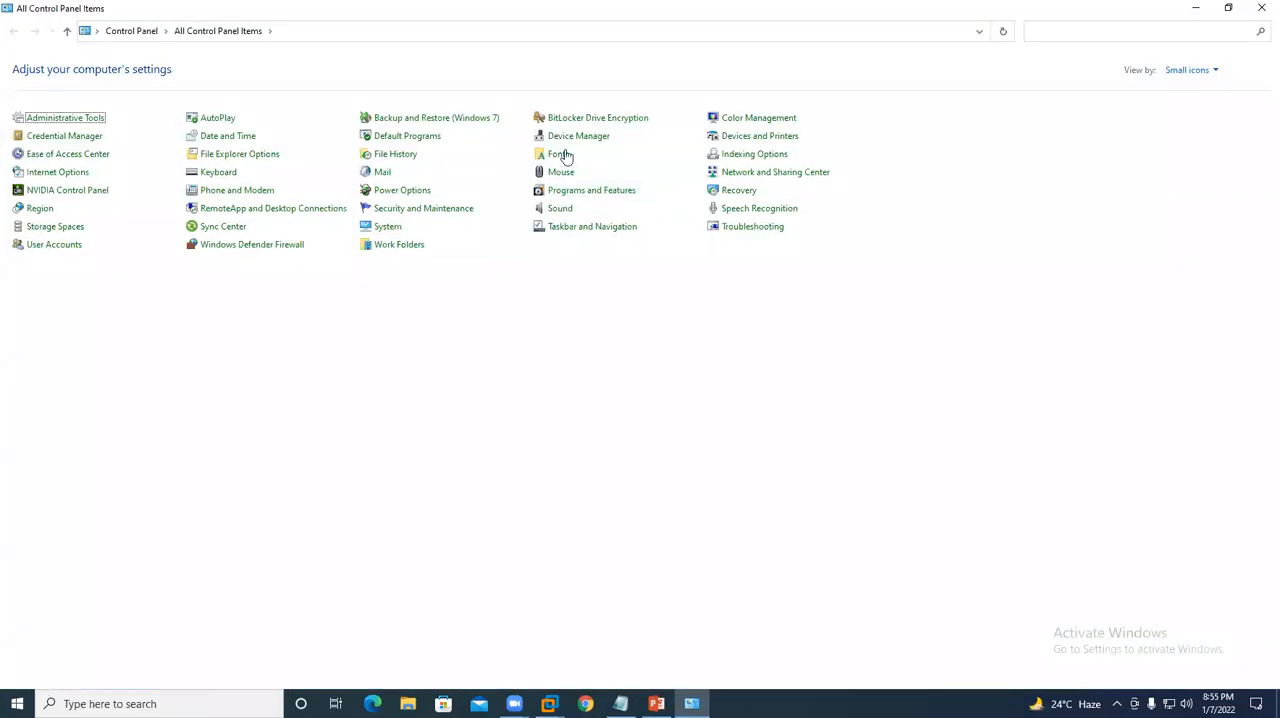
{"action": "left_click", "coordinate": [397, 226]}
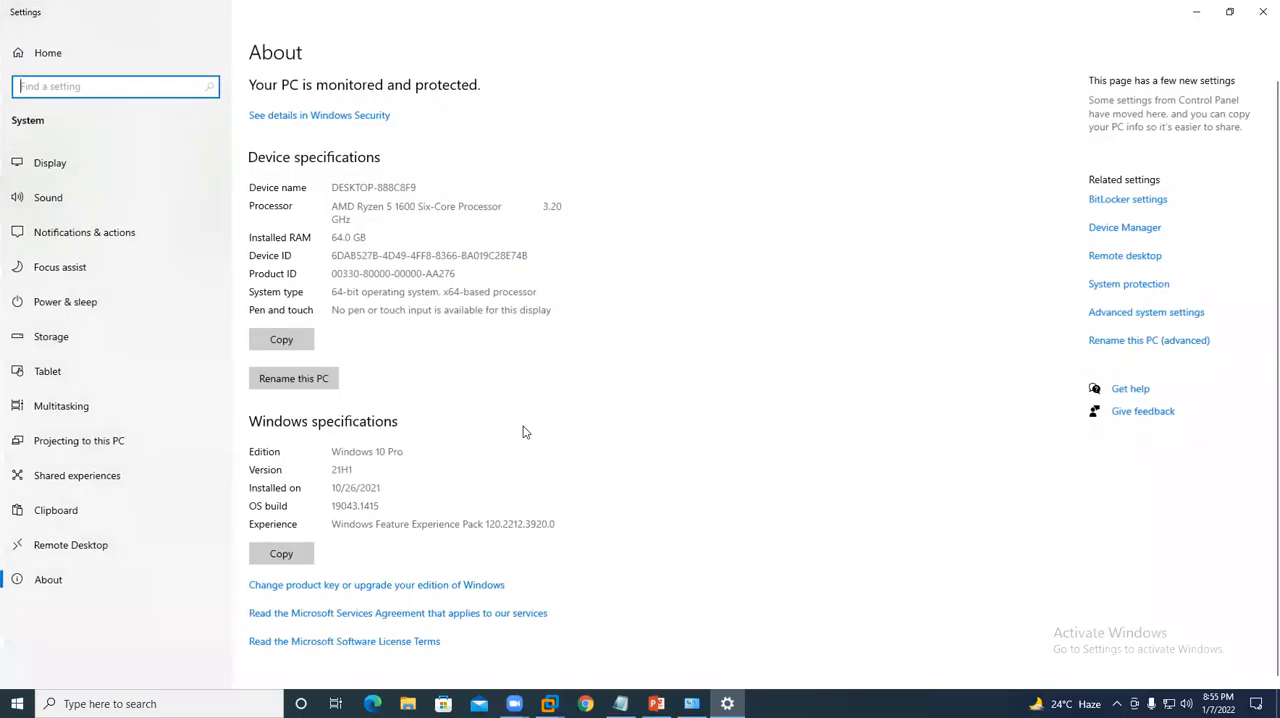
{"action": "left_click_drag", "start_coordinate": [376, 237], "coordinate": [328, 237]}
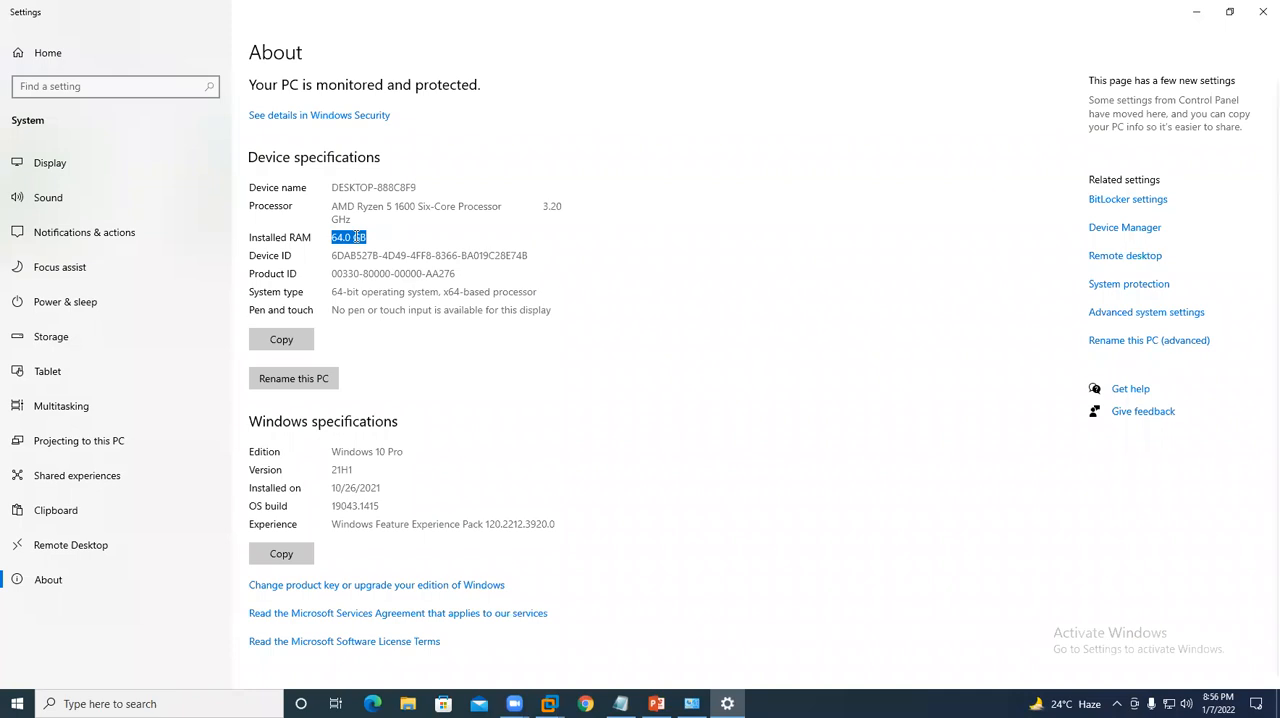
{"action": "left_click", "coordinate": [379, 236]}
{"action": "left_click_drag", "start_coordinate": [379, 236], "coordinate": [311, 236]}
{"action": "left_click", "coordinate": [379, 236]}
{"action": "left_click", "coordinate": [408, 237]}
{"action": "left_click_drag", "start_coordinate": [408, 237], "coordinate": [292, 250]}
- Examine the processor entry under Device specifications, and close Settings and Control Panel
{"action": "left_click", "coordinate": [343, 205]}
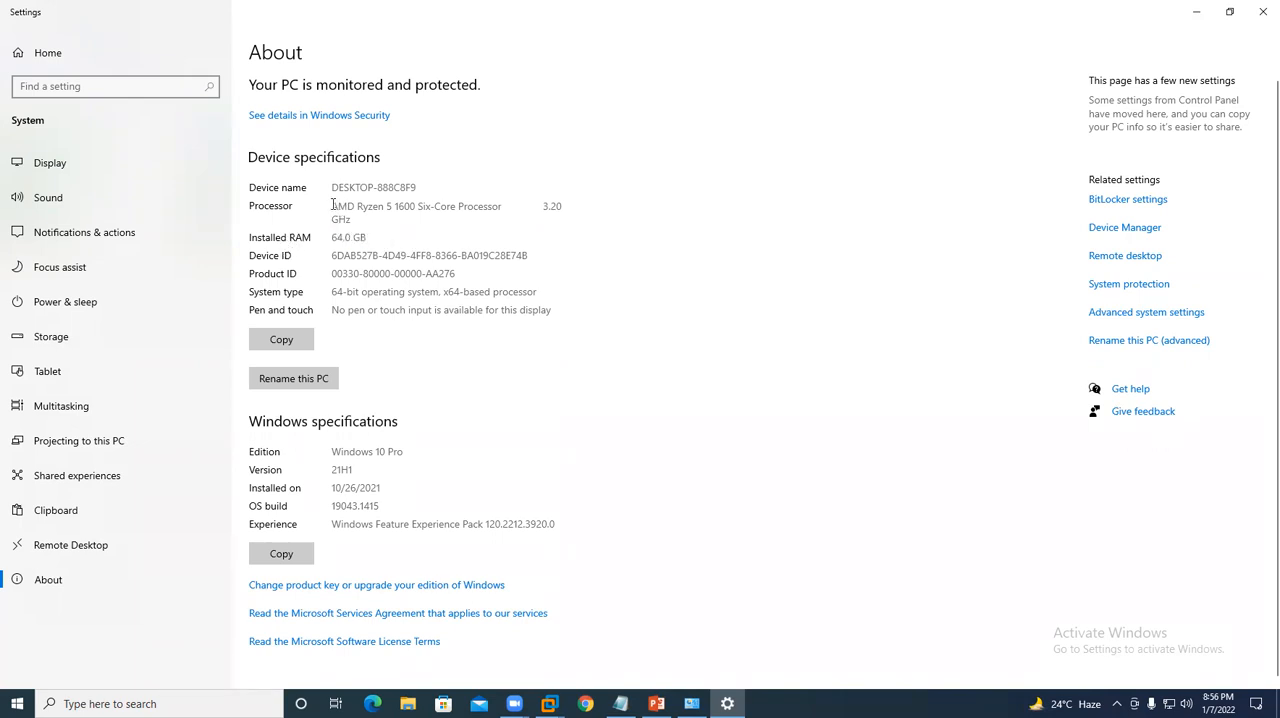
{"action": "left_click_drag", "start_coordinate": [335, 205], "coordinate": [466, 238]}
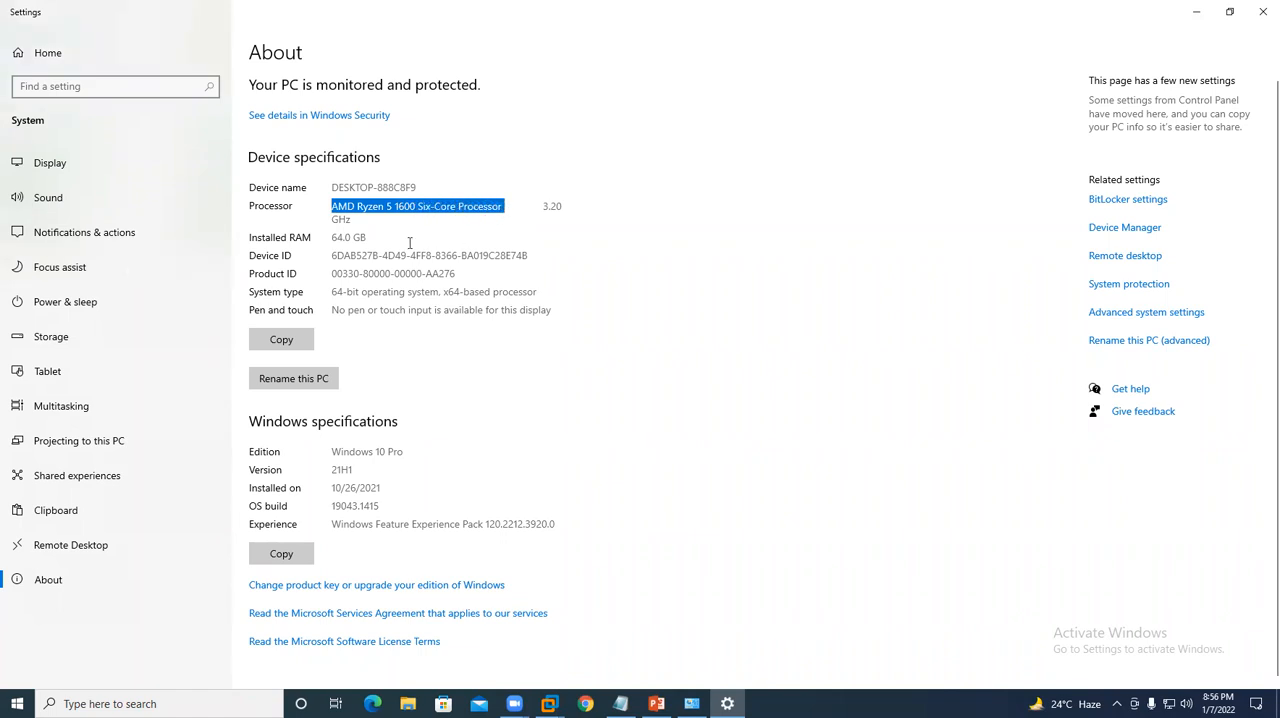
{"action": "left_click_drag", "start_coordinate": [332, 206], "coordinate": [405, 219]}
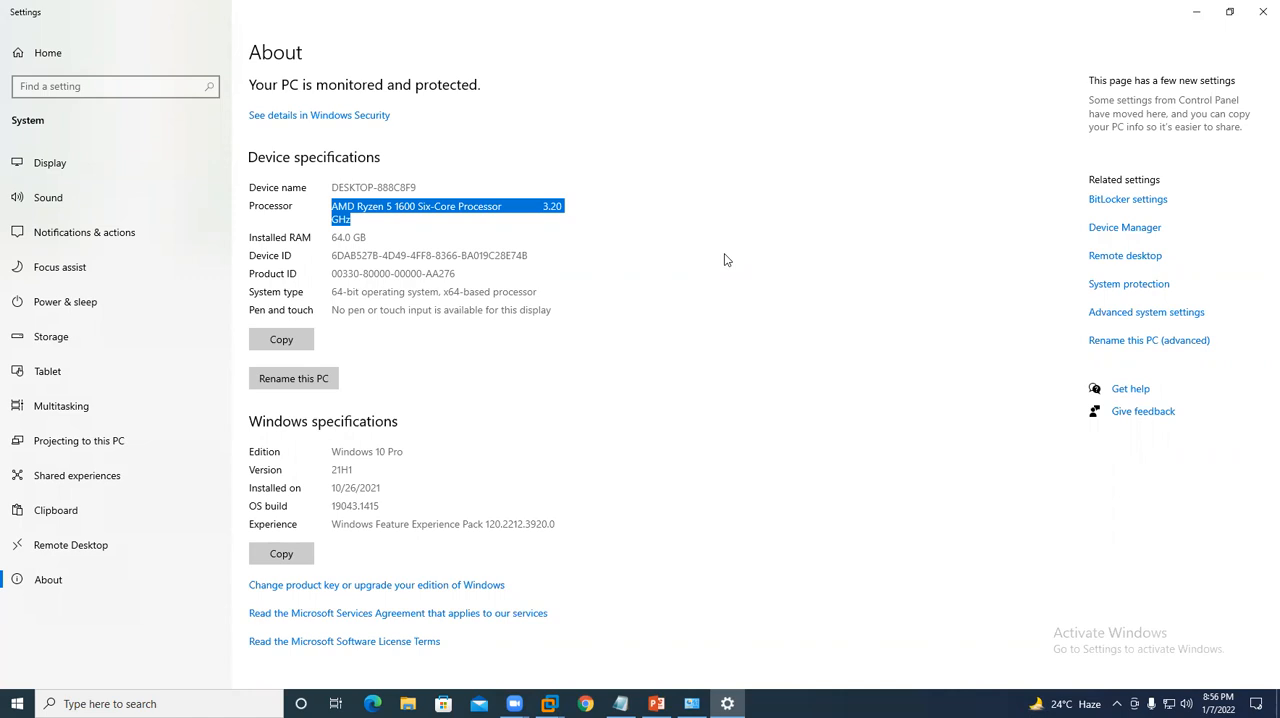
{"action": "left_click", "coordinate": [415, 218]}
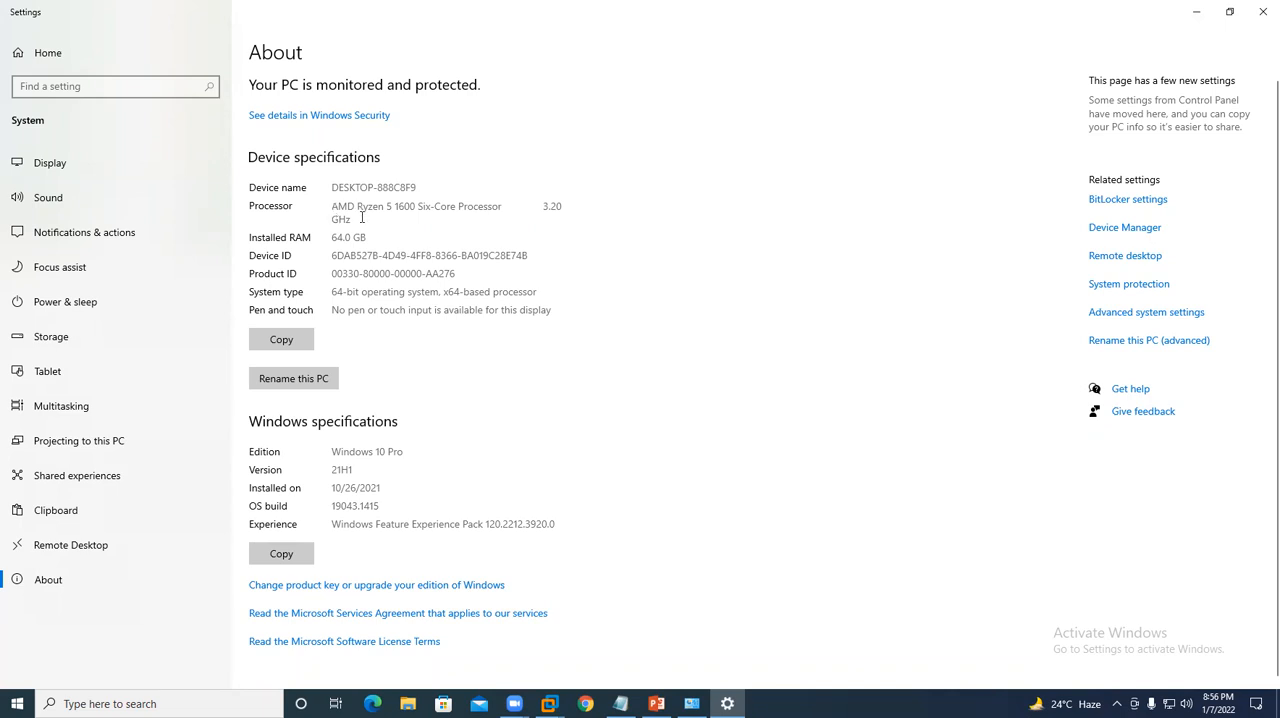
{"action": "triple_click", "coordinate": [362, 218]}
{"action": "left_click", "coordinate": [1262, 11]}
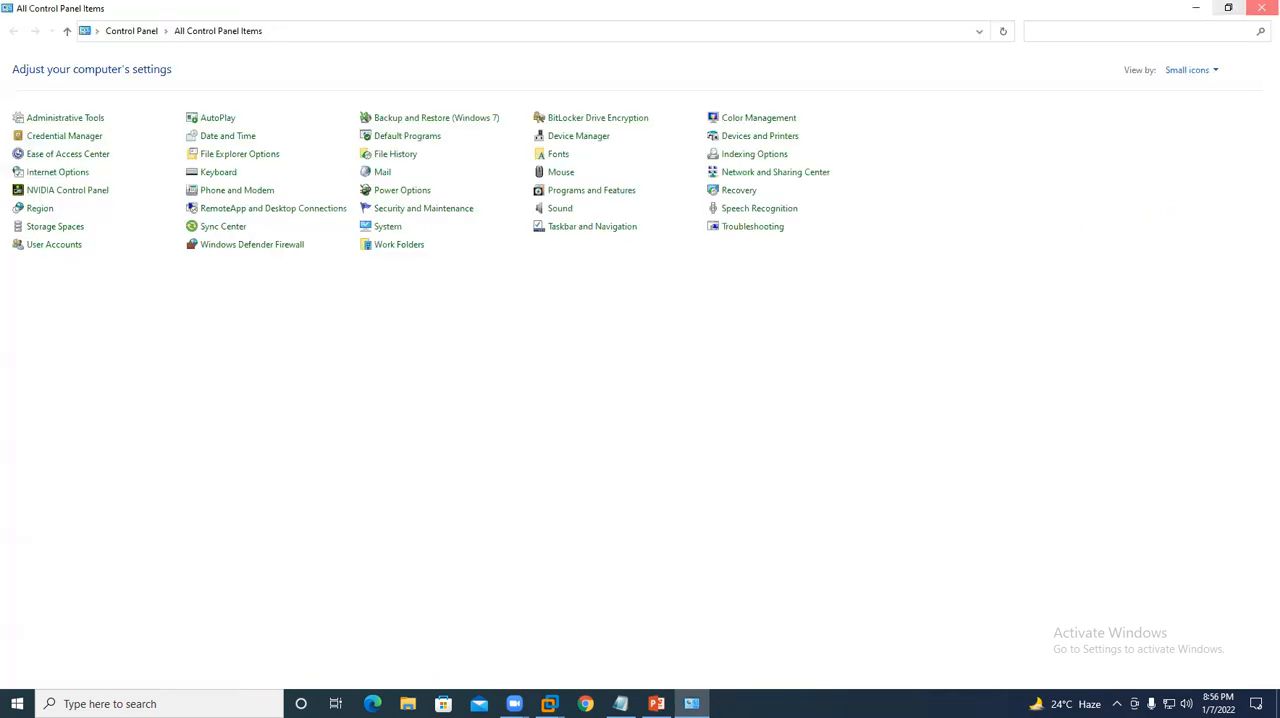
{"action": "left_click", "coordinate": [1262, 8]}
- Switch to the WDS virtual machine in VMware Workstation, start the Windows Server 2016 installation, and leave setup loading in the background
{"action": "left_click", "coordinate": [550, 703]}
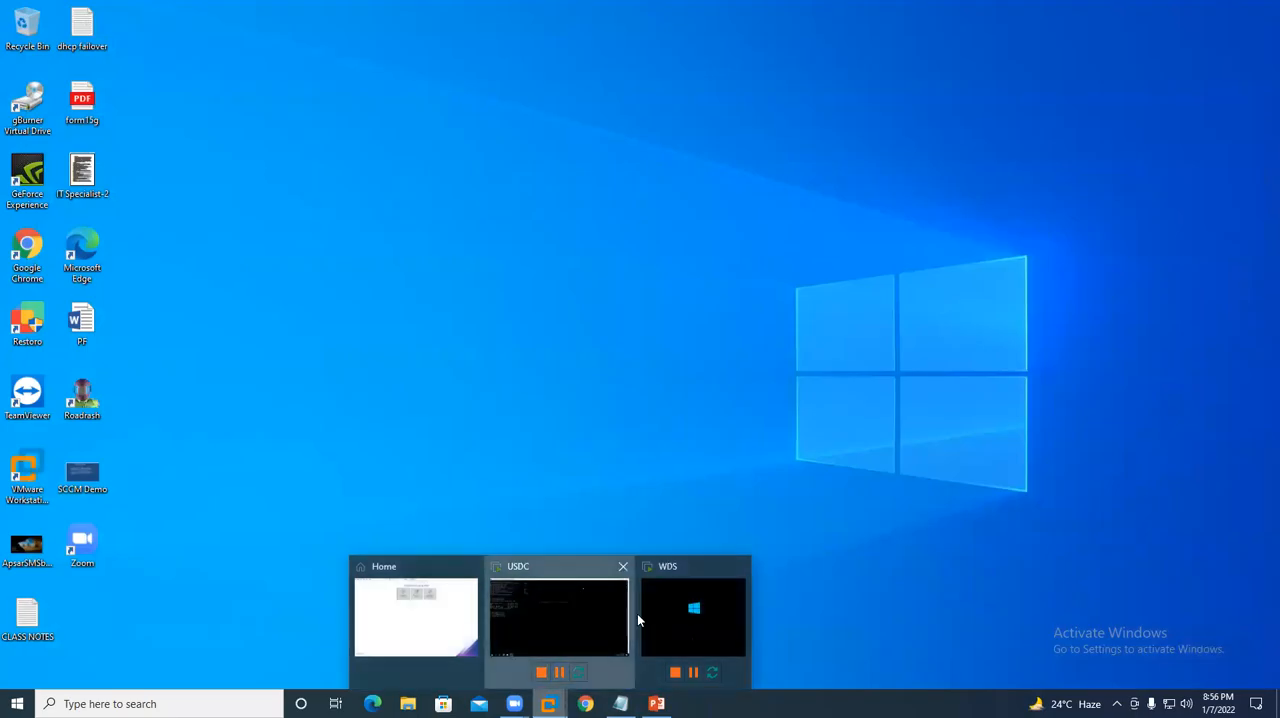
{"action": "left_click", "coordinate": [630, 613]}
{"action": "left_click", "coordinate": [772, 11]}
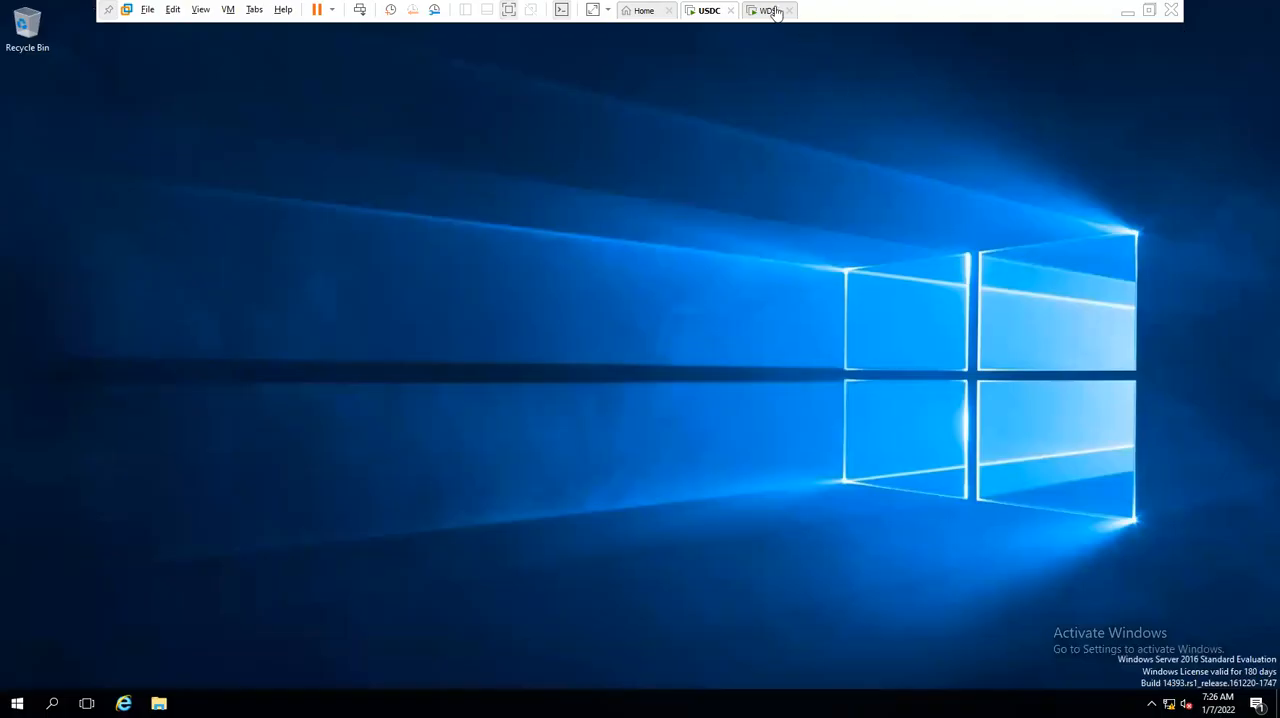
{"action": "left_click", "coordinate": [775, 12]}
{"action": "left_click", "coordinate": [828, 481]}
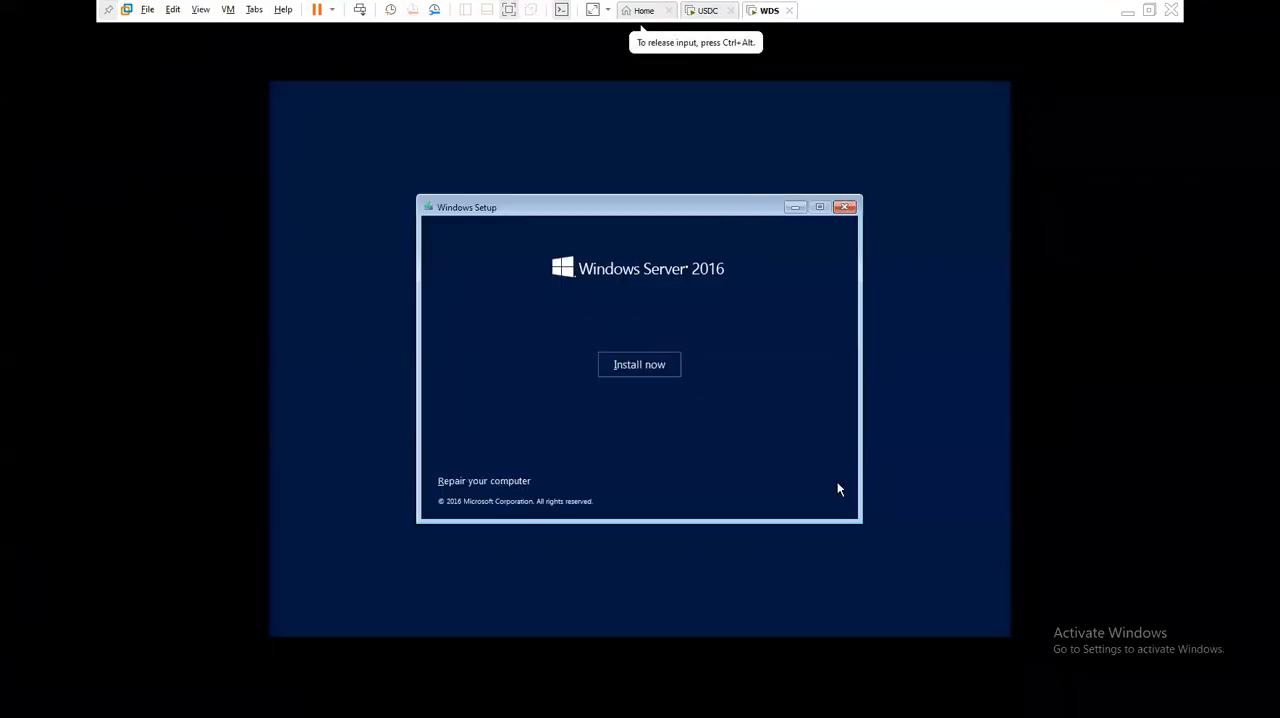
{"action": "left_click", "coordinate": [645, 366]}
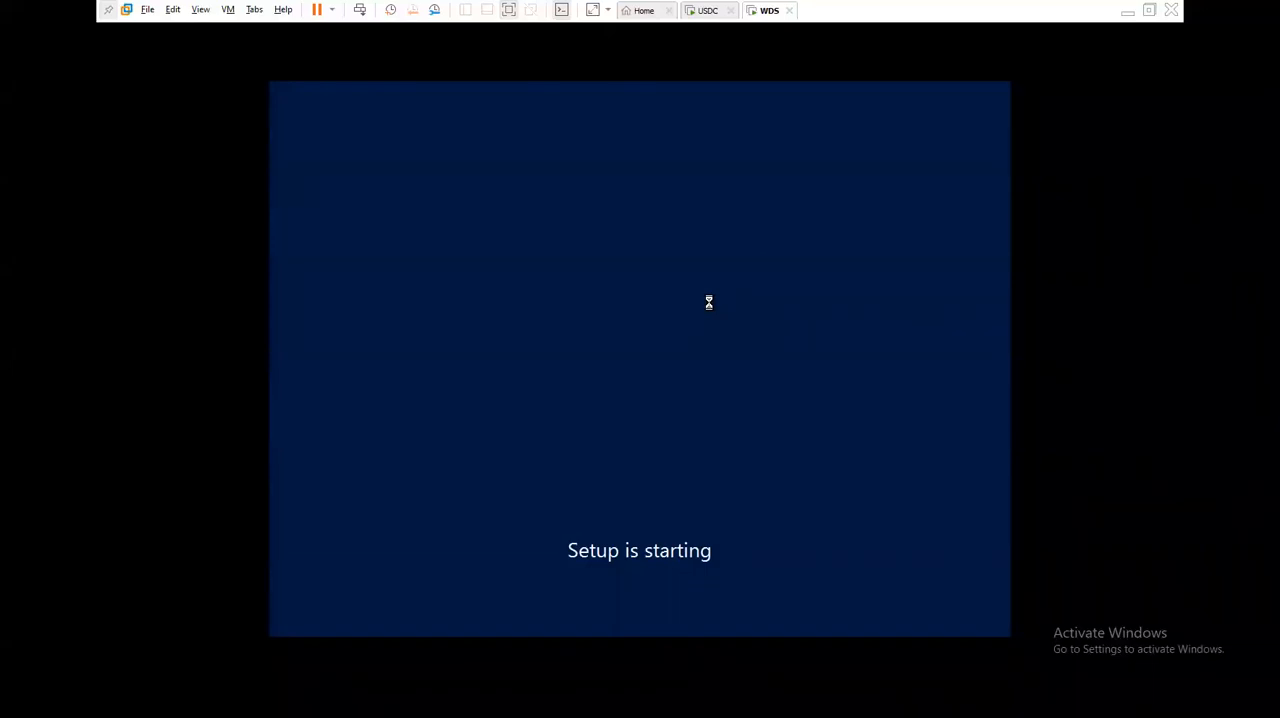
{"action": "key", "text": "ctrl+alt"}
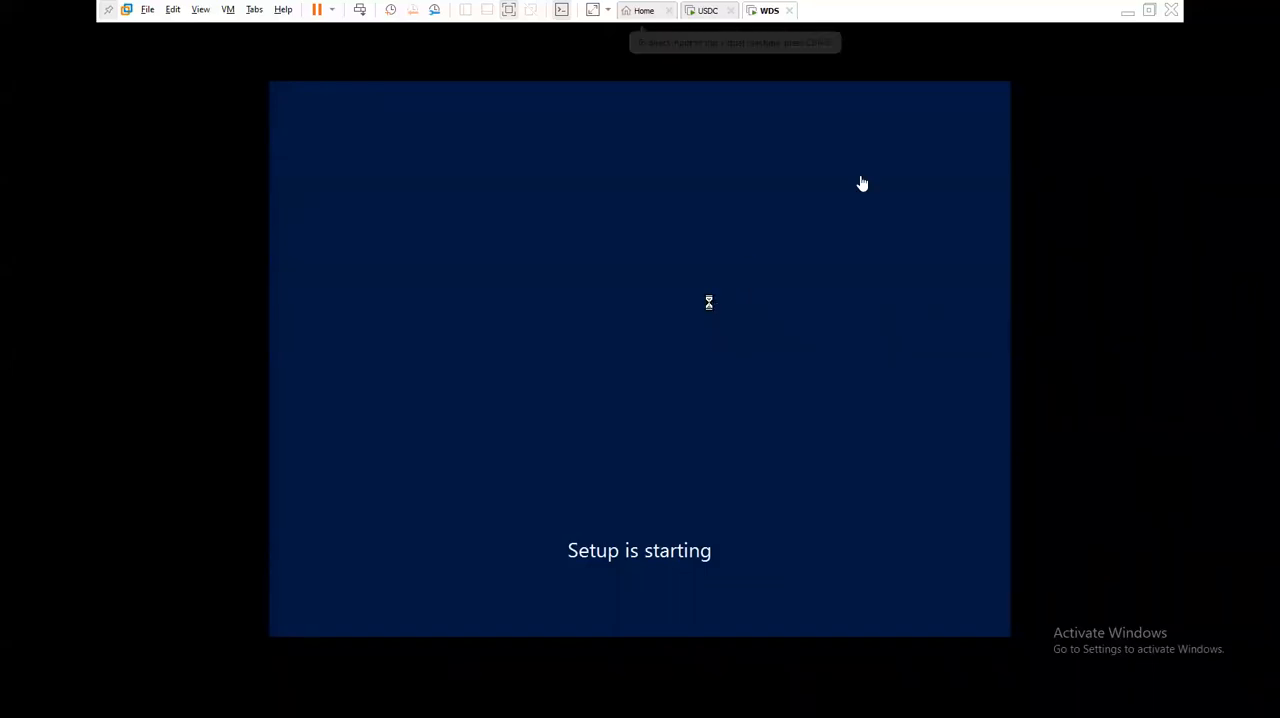
{"action": "left_click", "coordinate": [1127, 12]}
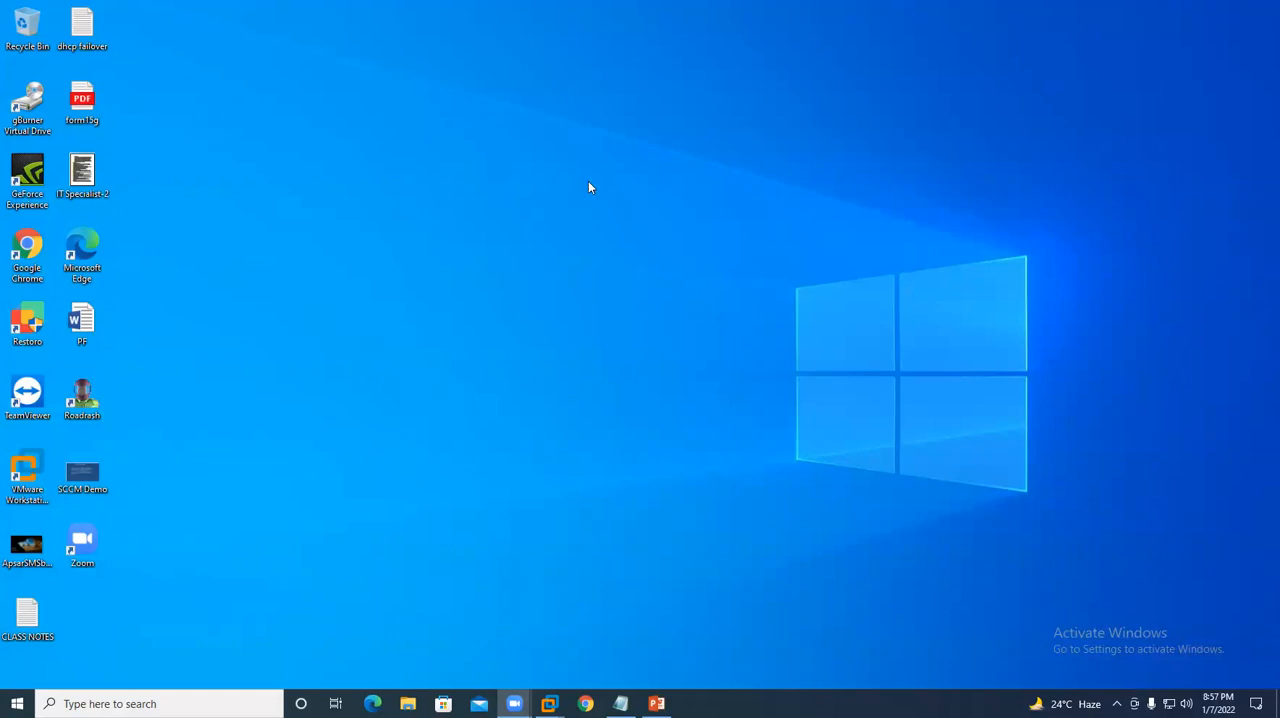
{"action": "right_click", "coordinate": [514, 231]}
{"action": "left_click", "coordinate": [546, 273]}
- In the WDS virtual machine, choose Windows Server 2016 Standard Evaluation (Desktop Experience) and accept the license terms
{"action": "mouse_move", "coordinate": [549, 703]}
{"action": "left_click", "coordinate": [651, 617]}
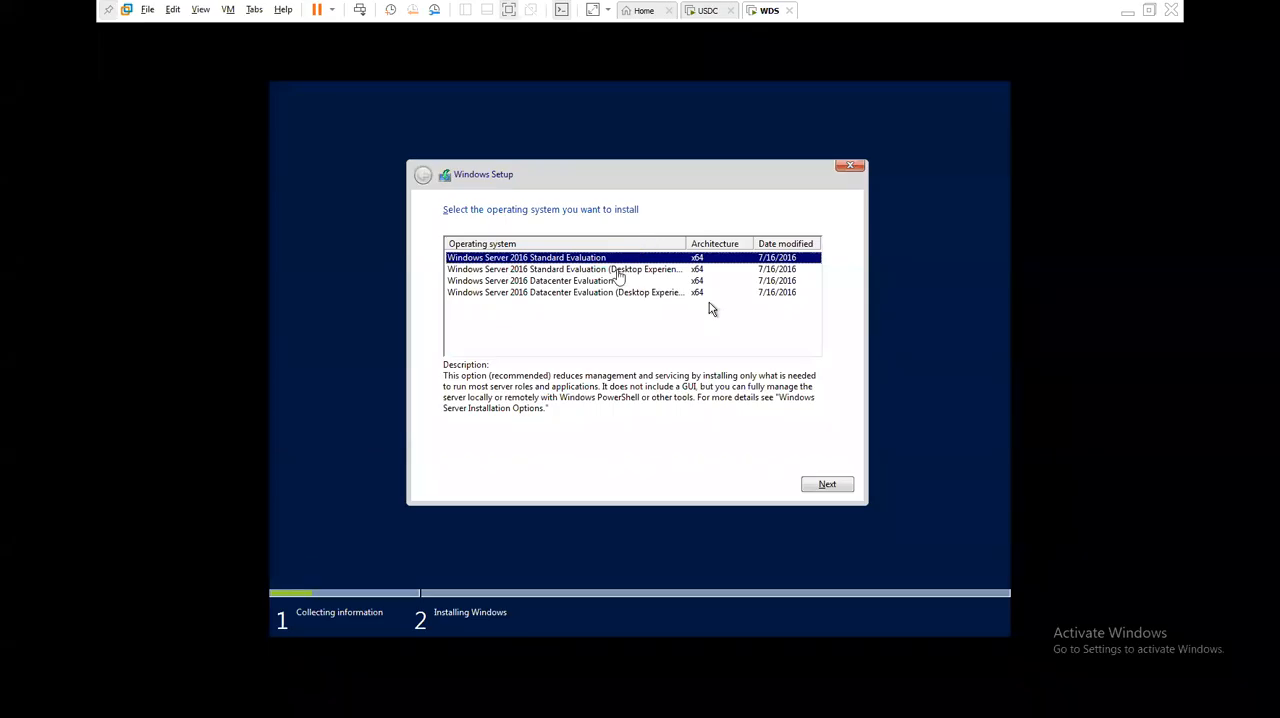
{"action": "left_click", "coordinate": [618, 270]}
{"action": "left_click", "coordinate": [826, 485]}
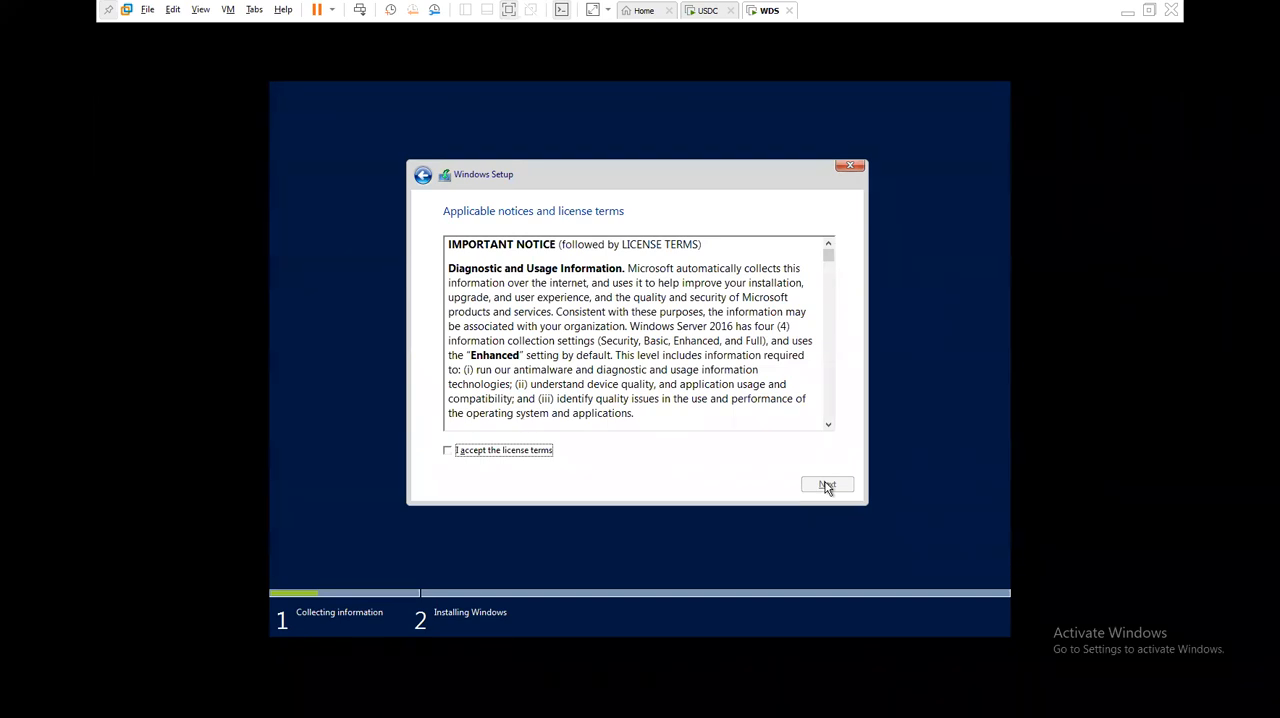
{"action": "left_click", "coordinate": [529, 451]}
{"action": "left_click", "coordinate": [827, 486]}
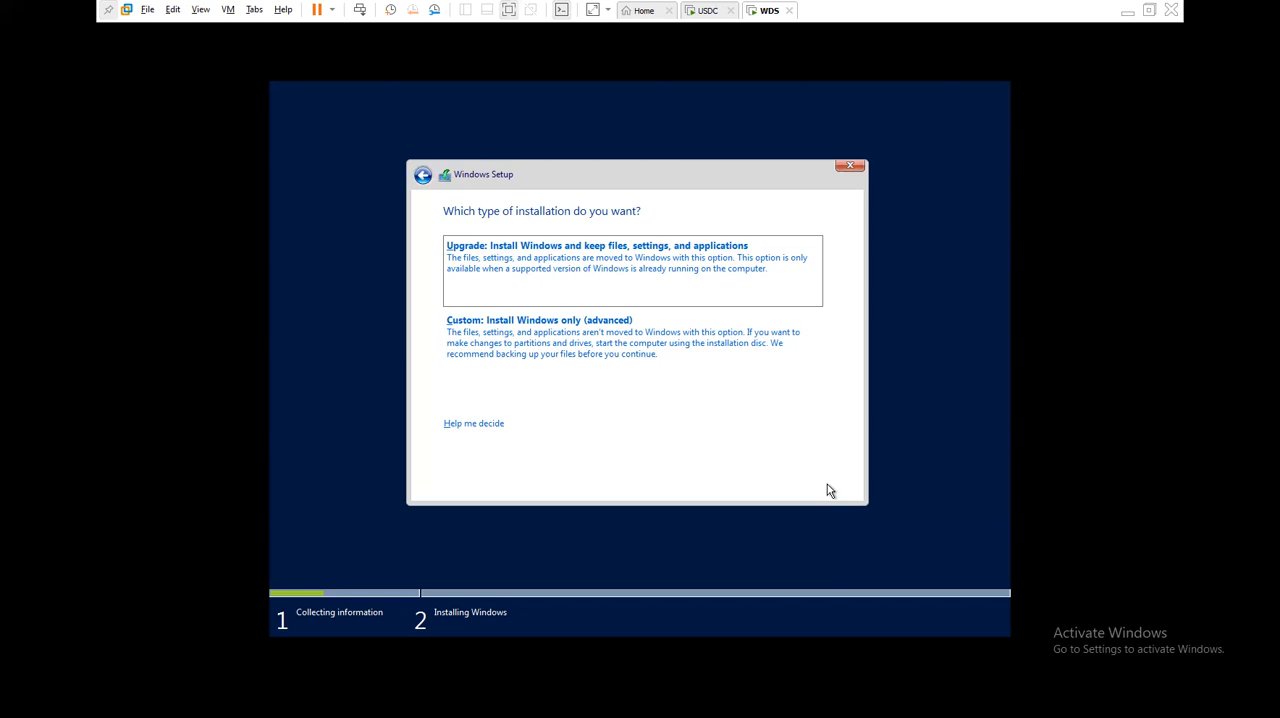
- Run a custom Windows-only installation onto Drive 0 Unallocated Space, and leave it copying files in the background
{"action": "left_click", "coordinate": [593, 352]}
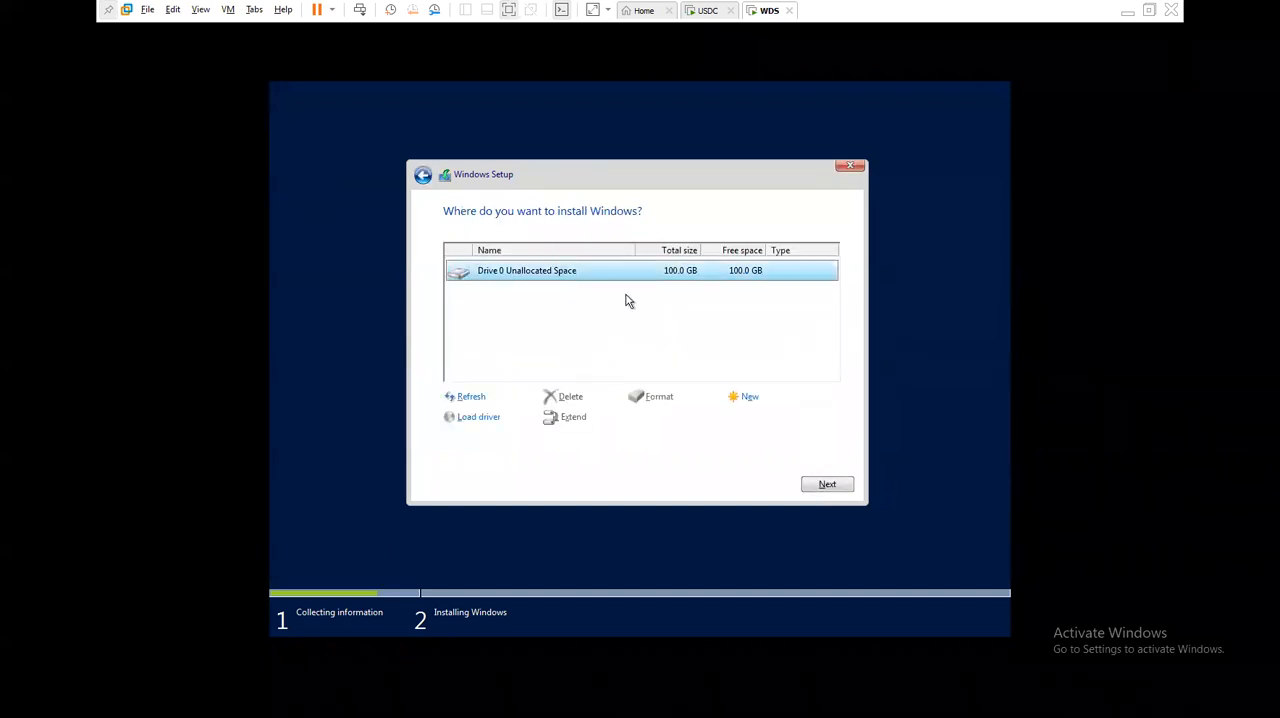
{"action": "left_click", "coordinate": [826, 486]}
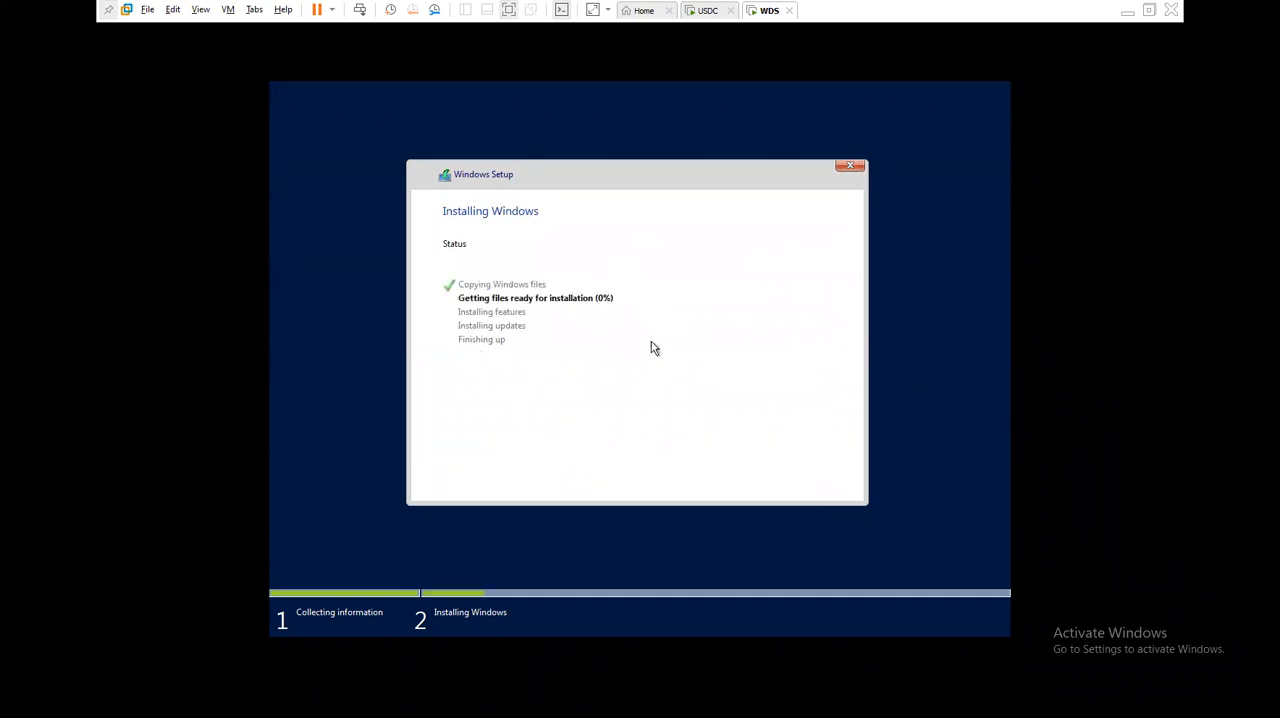
{"action": "left_click", "coordinate": [1127, 10]}
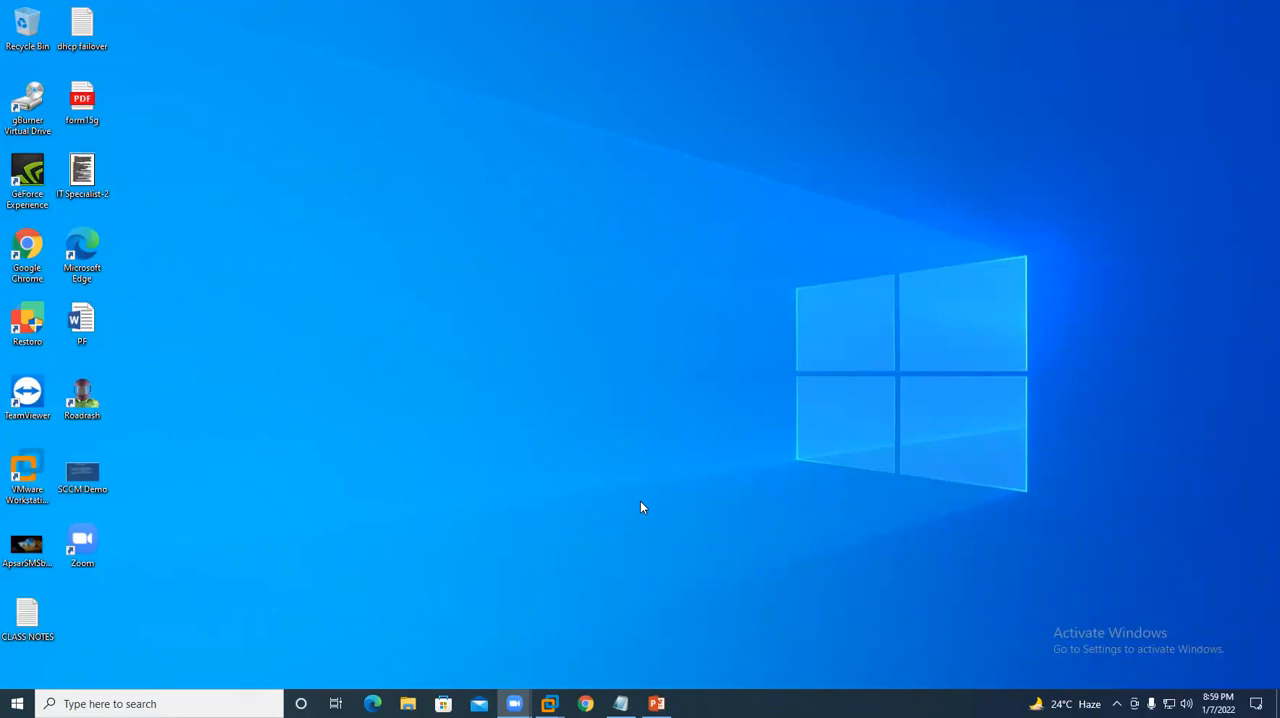
{"action": "right_click", "coordinate": [382, 234]}
{"action": "left_click", "coordinate": [418, 278]}
{"action": "left_click_drag", "start_coordinate": [703, 220], "coordinate": [1062, 535]}
{"action": "right_click", "coordinate": [414, 249]}
{"action": "left_click", "coordinate": [456, 289]}
- Switch back to the WDS virtual machine and check the Windows installation progress
{"action": "mouse_move", "coordinate": [549, 703]}
{"action": "left_click", "coordinate": [694, 612]}
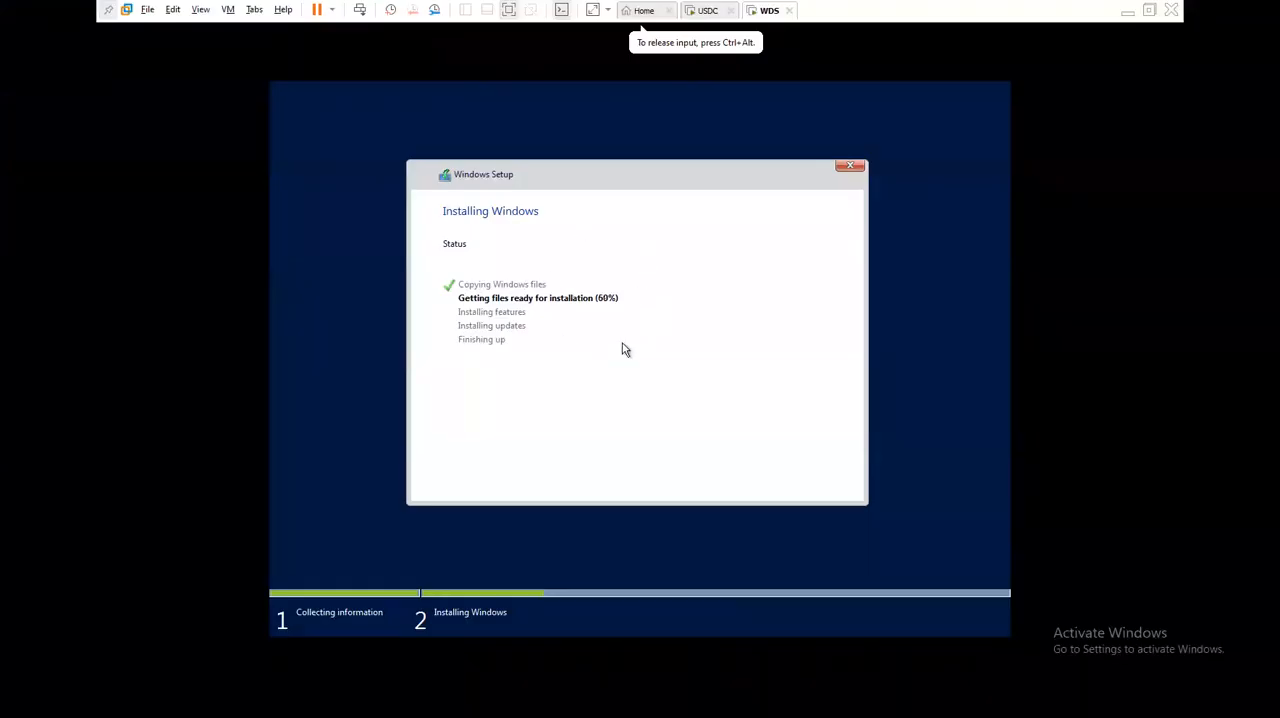
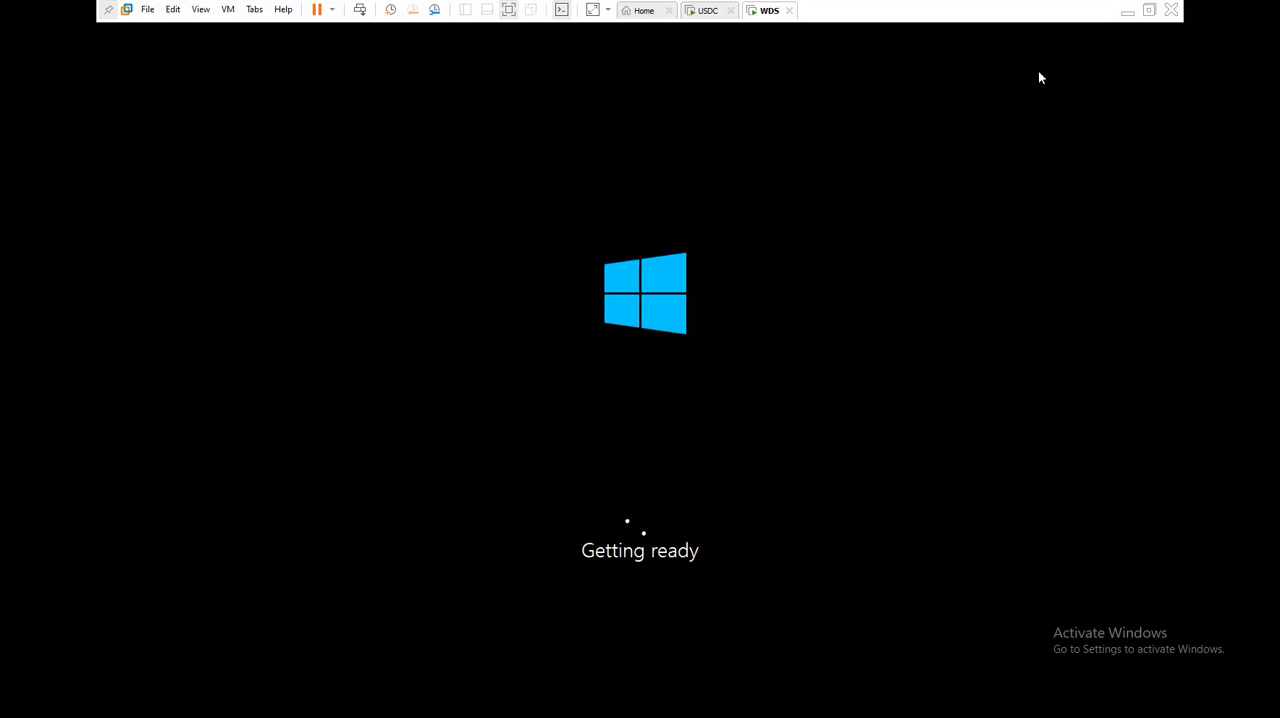
- Switch back to the WDS virtual machine, rename the computer to WDS, and postpone the restart
{"action": "left_click", "coordinate": [1128, 14]}
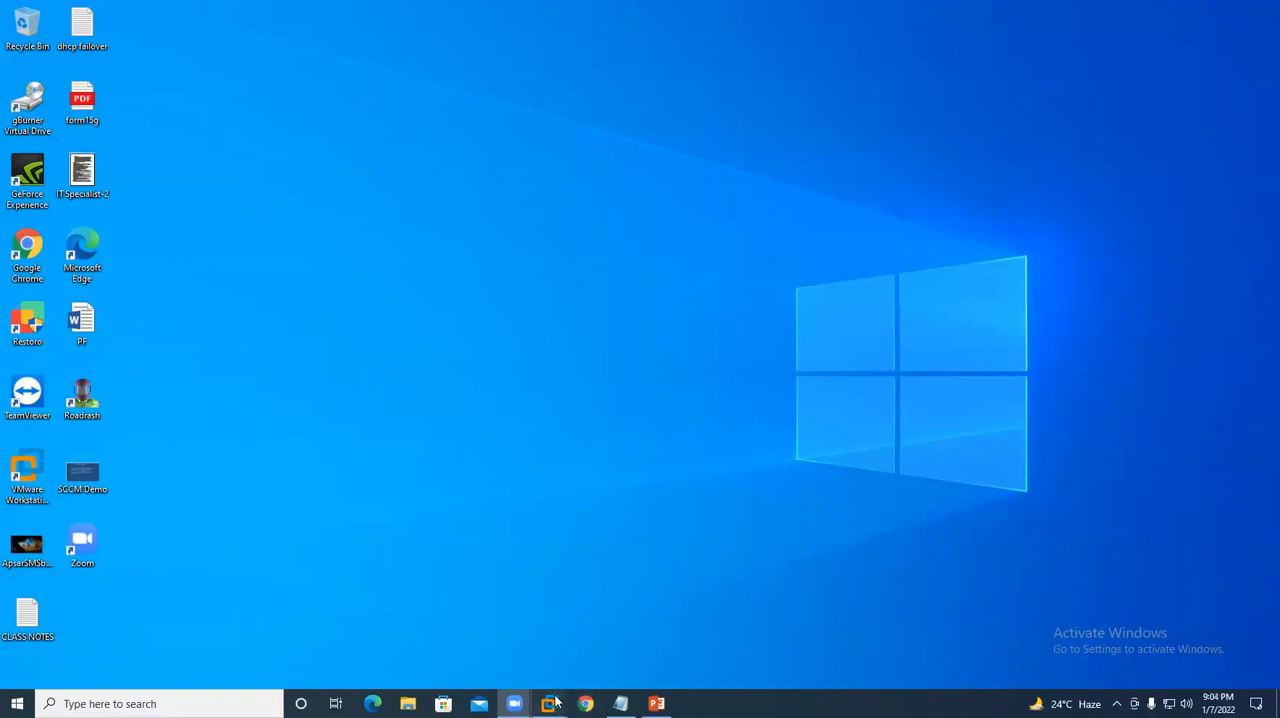
{"action": "mouse_move", "coordinate": [549, 703]}
{"action": "left_click", "coordinate": [690, 620]}
{"action": "left_click", "coordinate": [827, 218]}
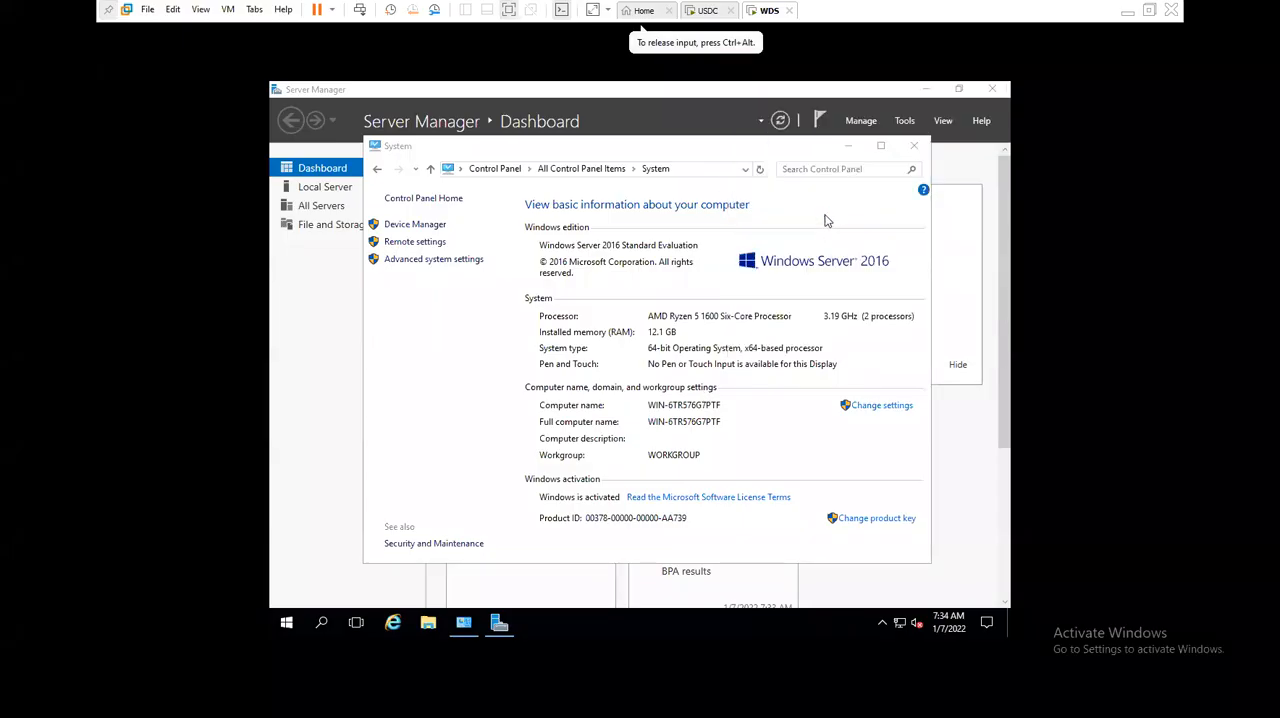
{"action": "left_click", "coordinate": [878, 406]}
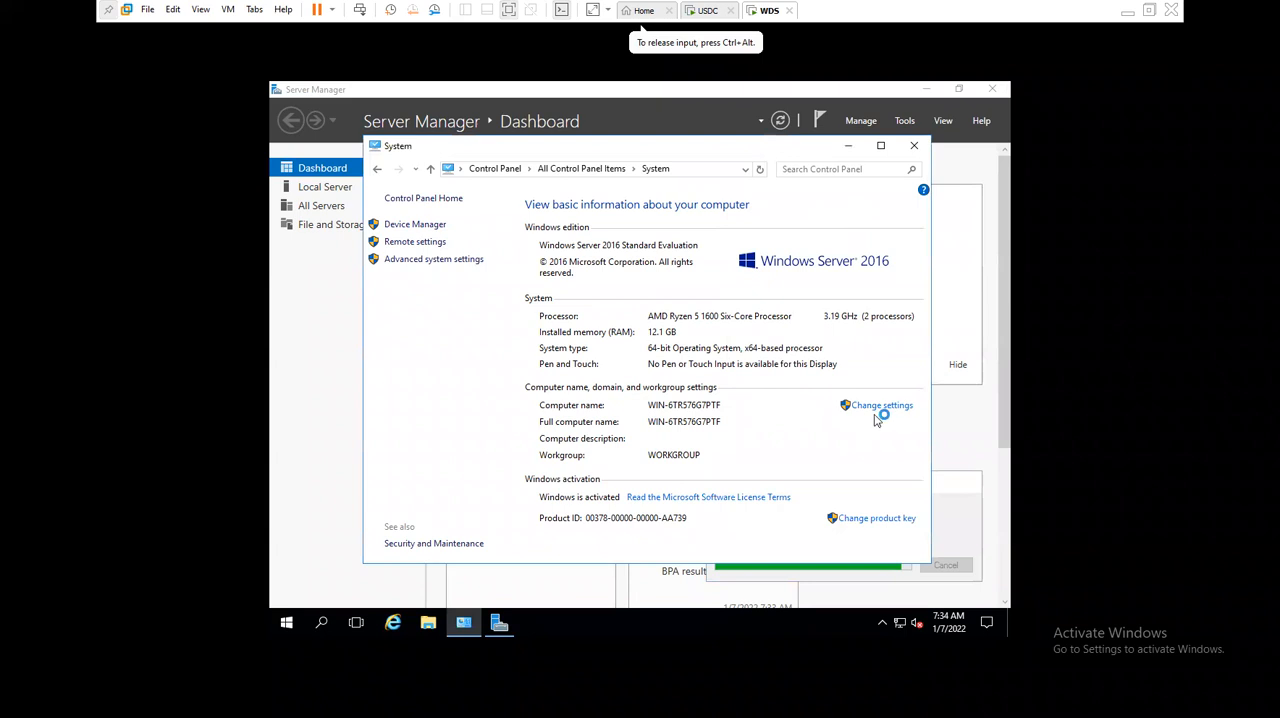
{"action": "left_click", "coordinate": [565, 316]}
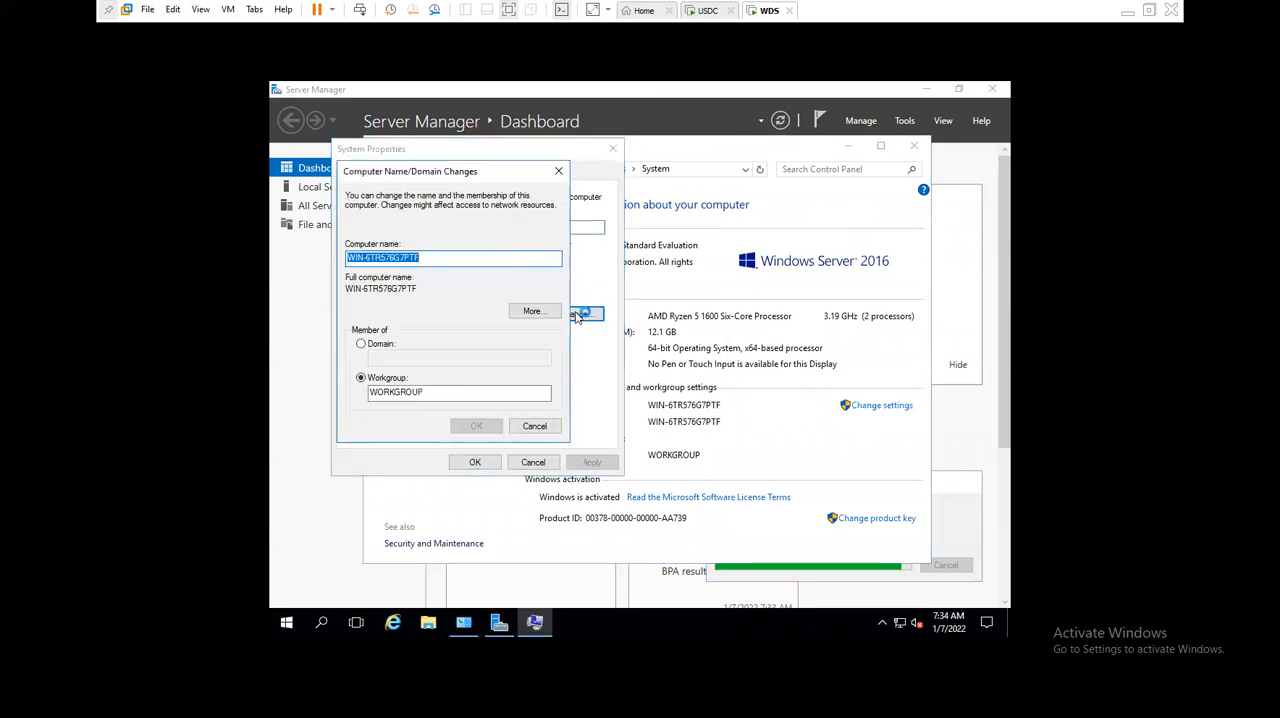
{"action": "type", "text": "WDS"}
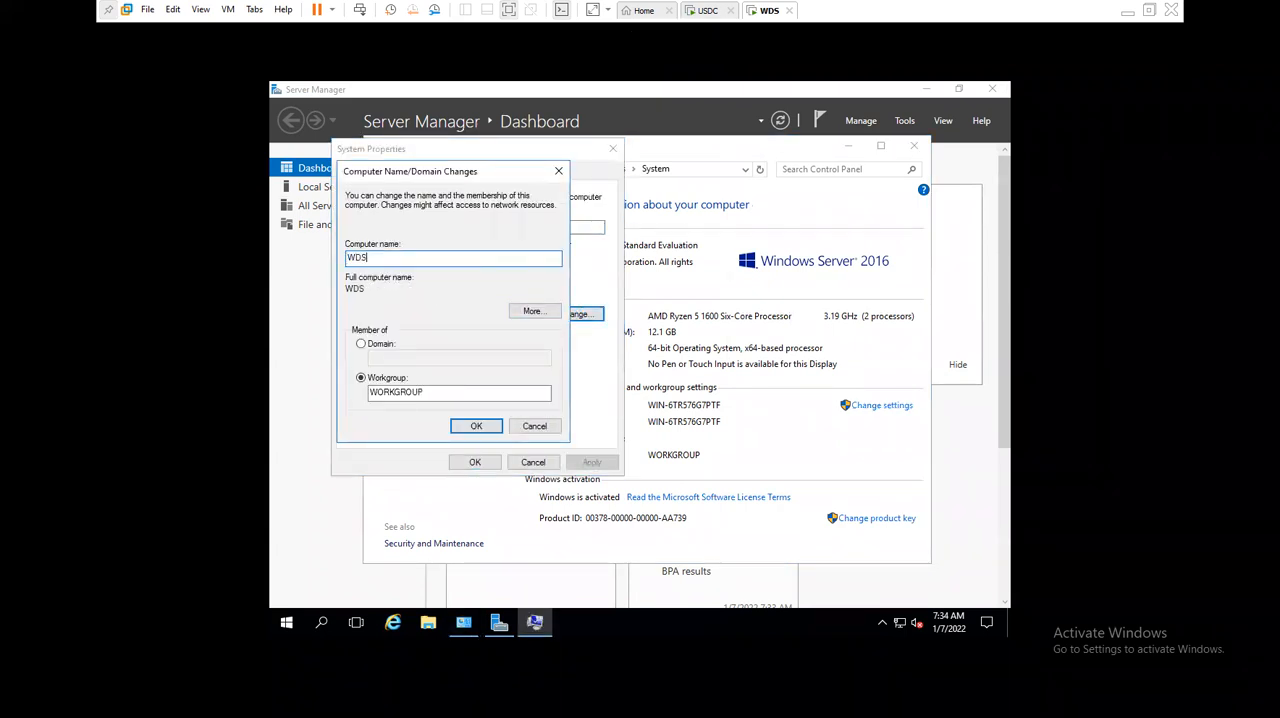
{"action": "key", "text": "Return"}
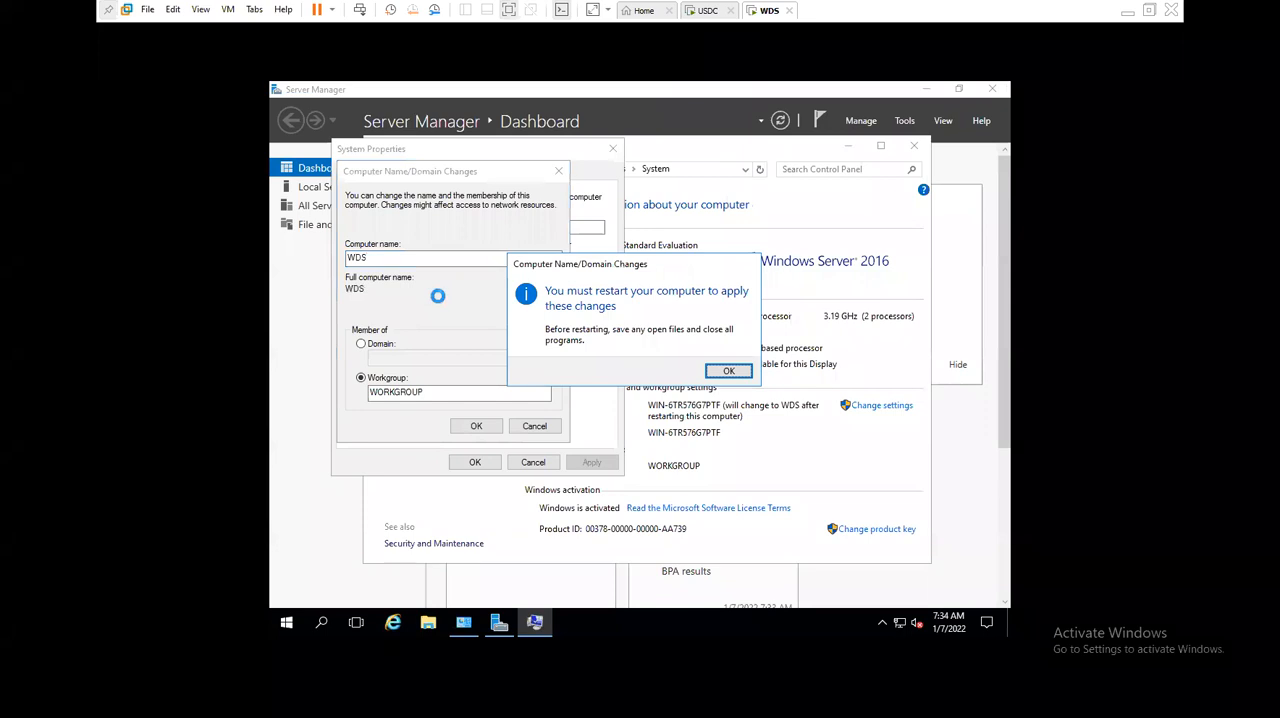
{"action": "left_click", "coordinate": [728, 370]}
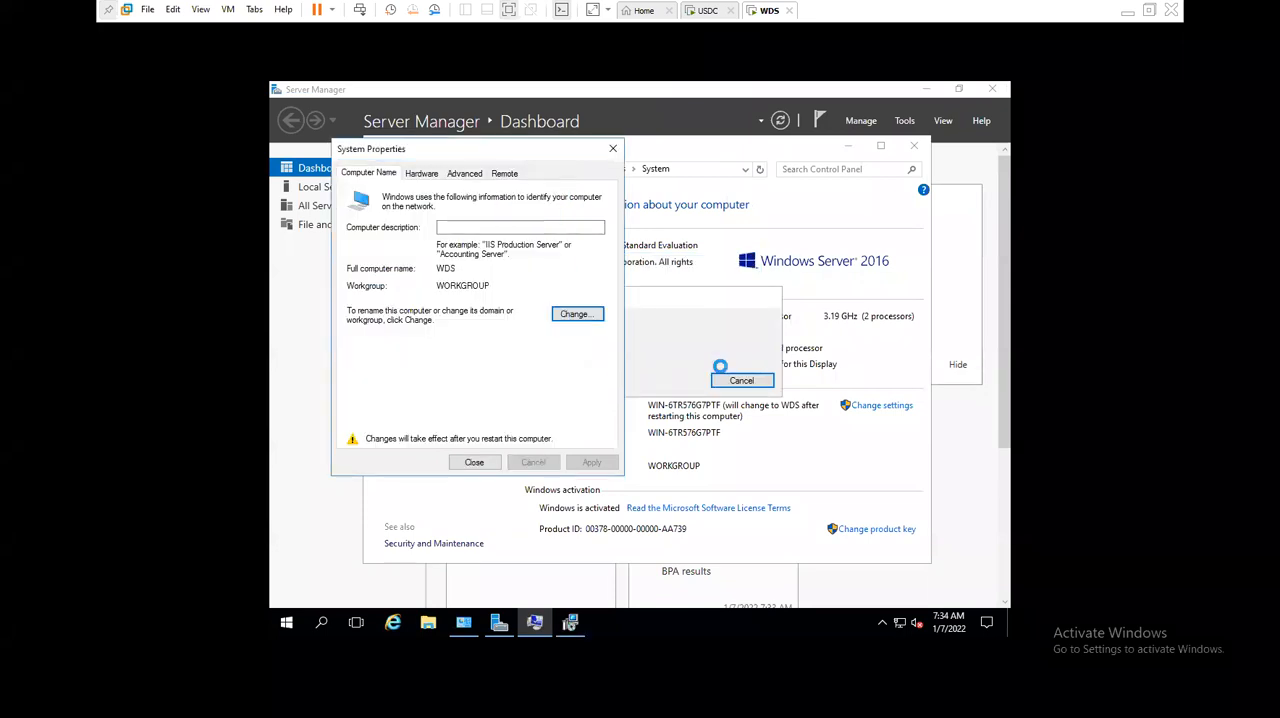
{"action": "left_click", "coordinate": [476, 461]}
{"action": "left_click", "coordinate": [707, 366]}
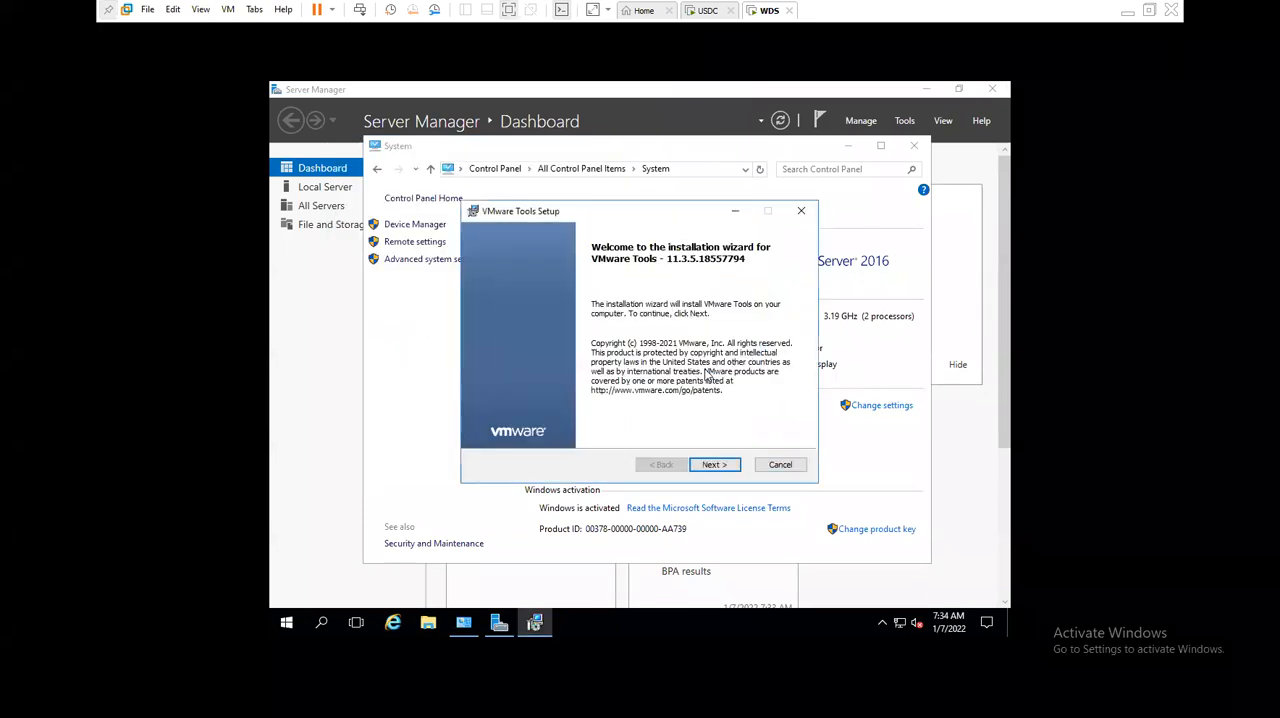
- Install VMware Tools in the WDS virtual machine with the Typical setup type and leave it installing in the background
{"action": "left_click", "coordinate": [712, 464]}
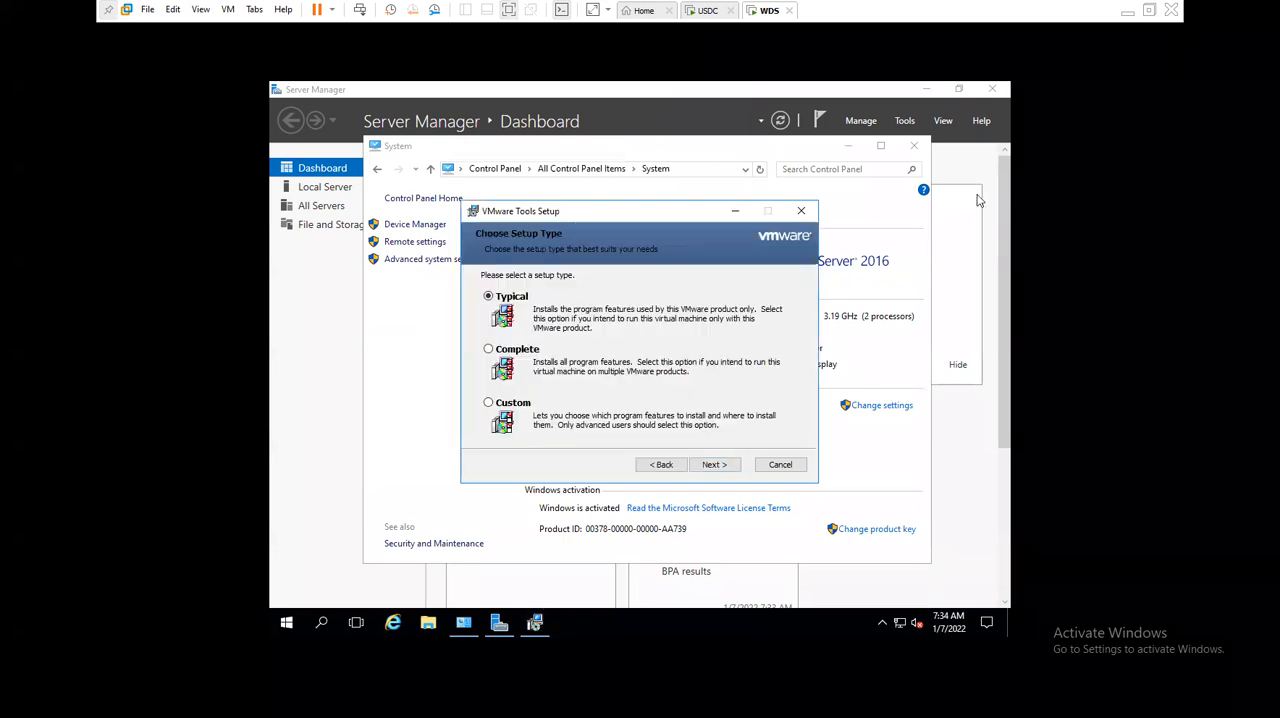
{"action": "left_click", "coordinate": [1127, 11]}
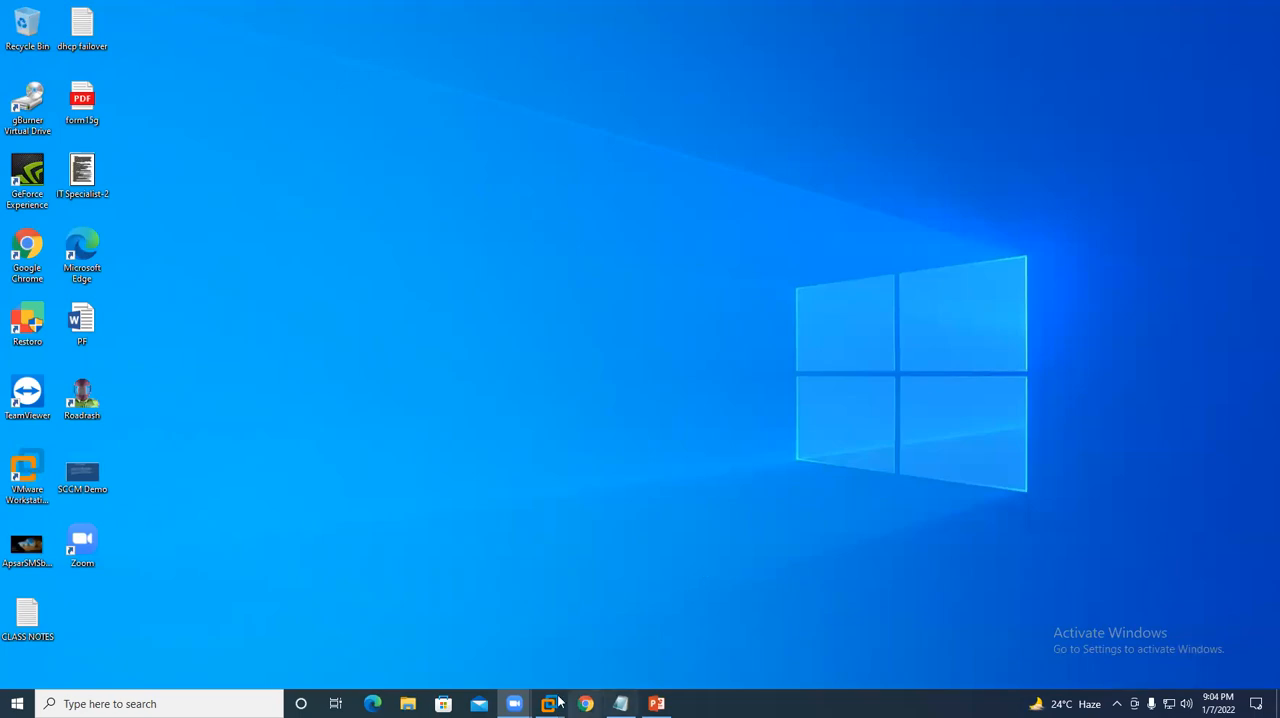
{"action": "mouse_move", "coordinate": [549, 703]}
{"action": "left_click", "coordinate": [690, 610]}
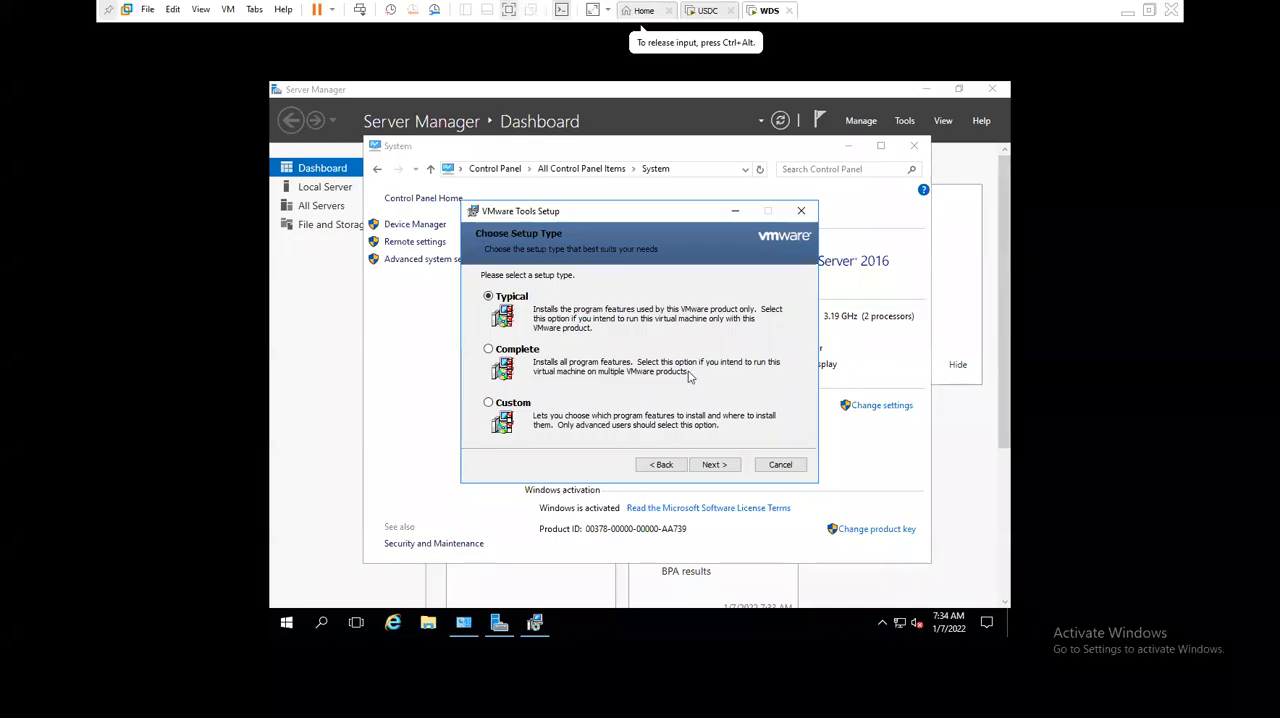
{"action": "left_click", "coordinate": [714, 464]}
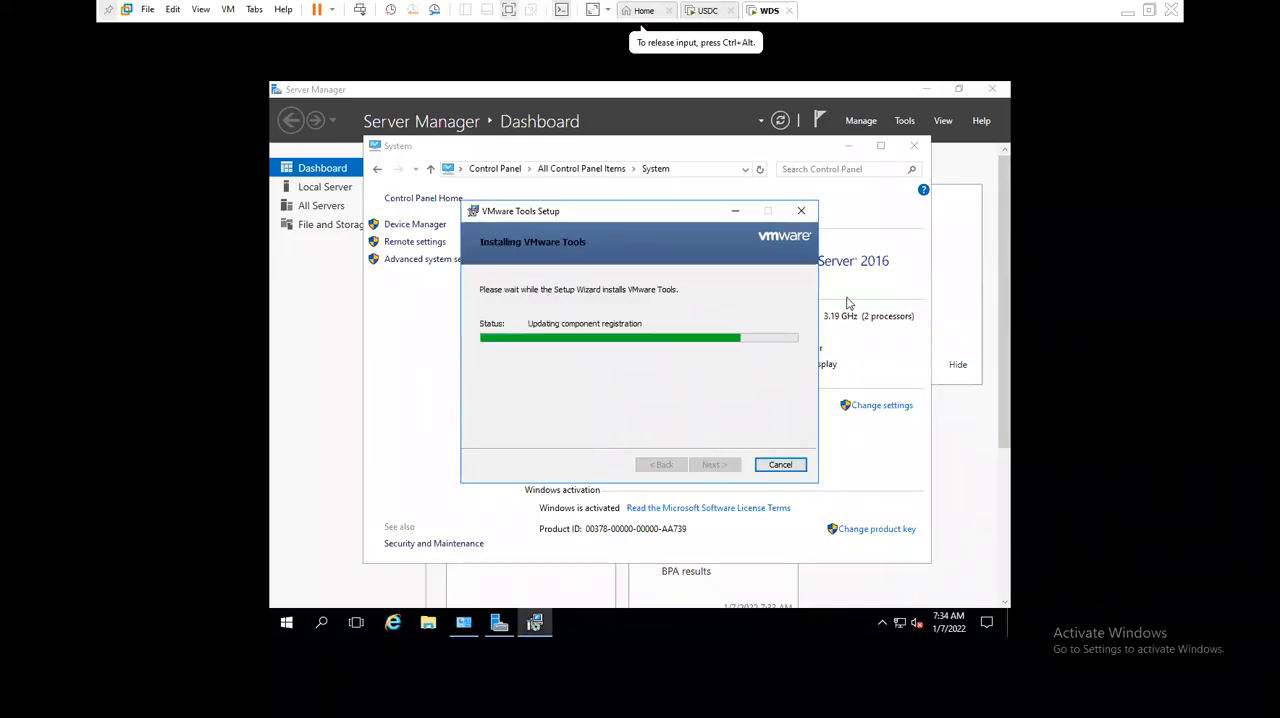
{"action": "left_click", "coordinate": [1127, 10]}
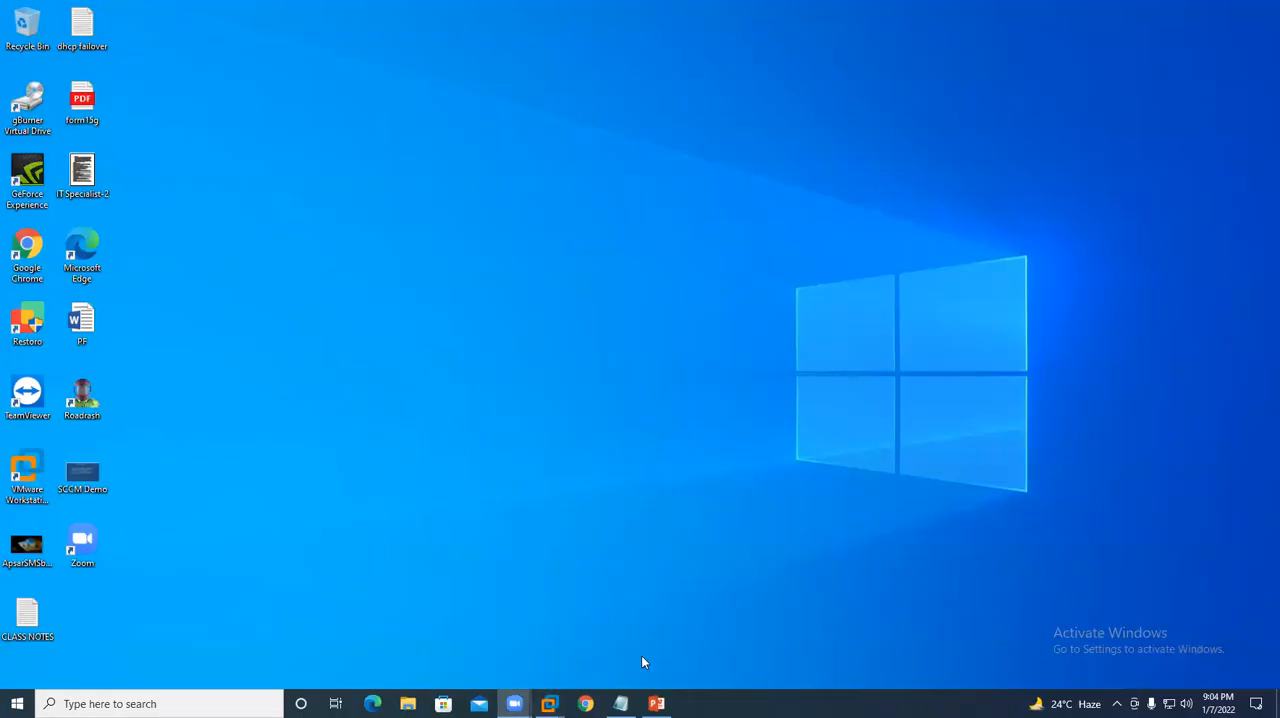
- In the CLASS NOTES file in Notepad, add the heading "wds prerequisites:" and the entry "ad ds" under it
{"action": "left_click", "coordinate": [620, 704]}
{"action": "scroll", "coordinate": [46, 500], "scroll_direction": "down", "scroll_amount": 5}
{"action": "left_click", "coordinate": [48, 295]}
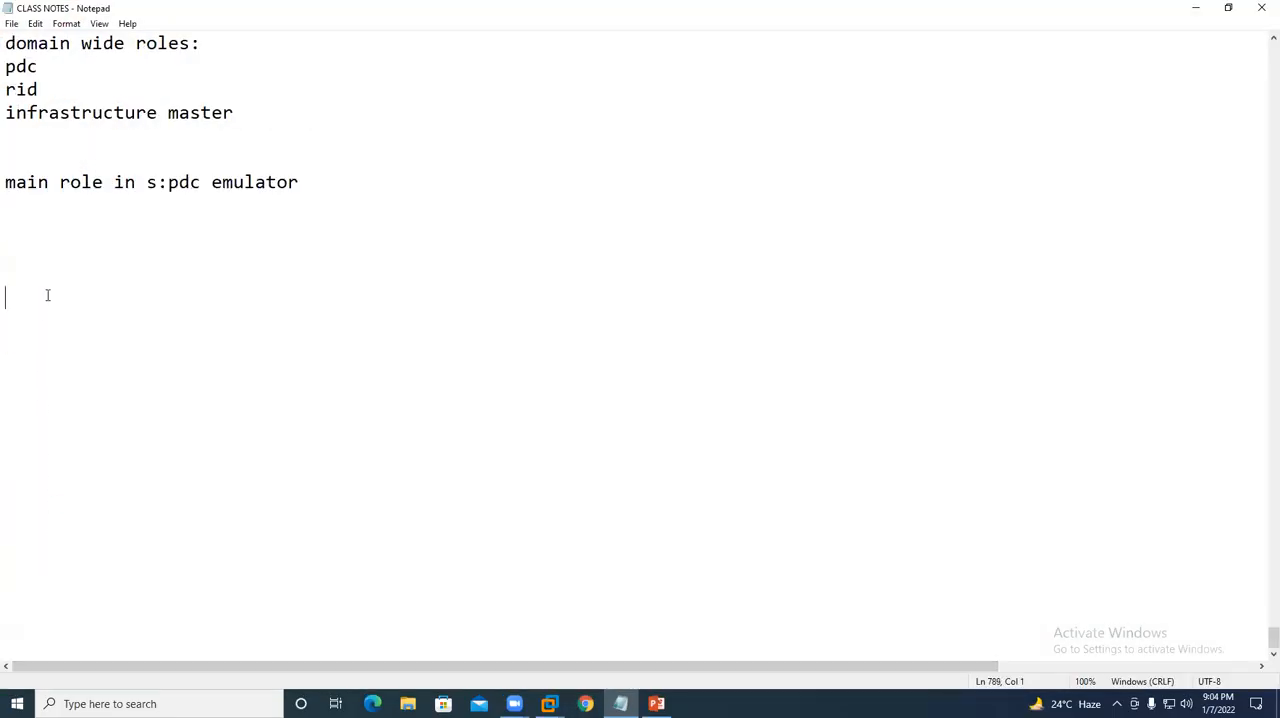
{"action": "type", "text": "wds prerequisites:"}
{"action": "key", "text": "Return"}
{"action": "type", "text": "ad ds"}
{"action": "key", "text": "Return"}
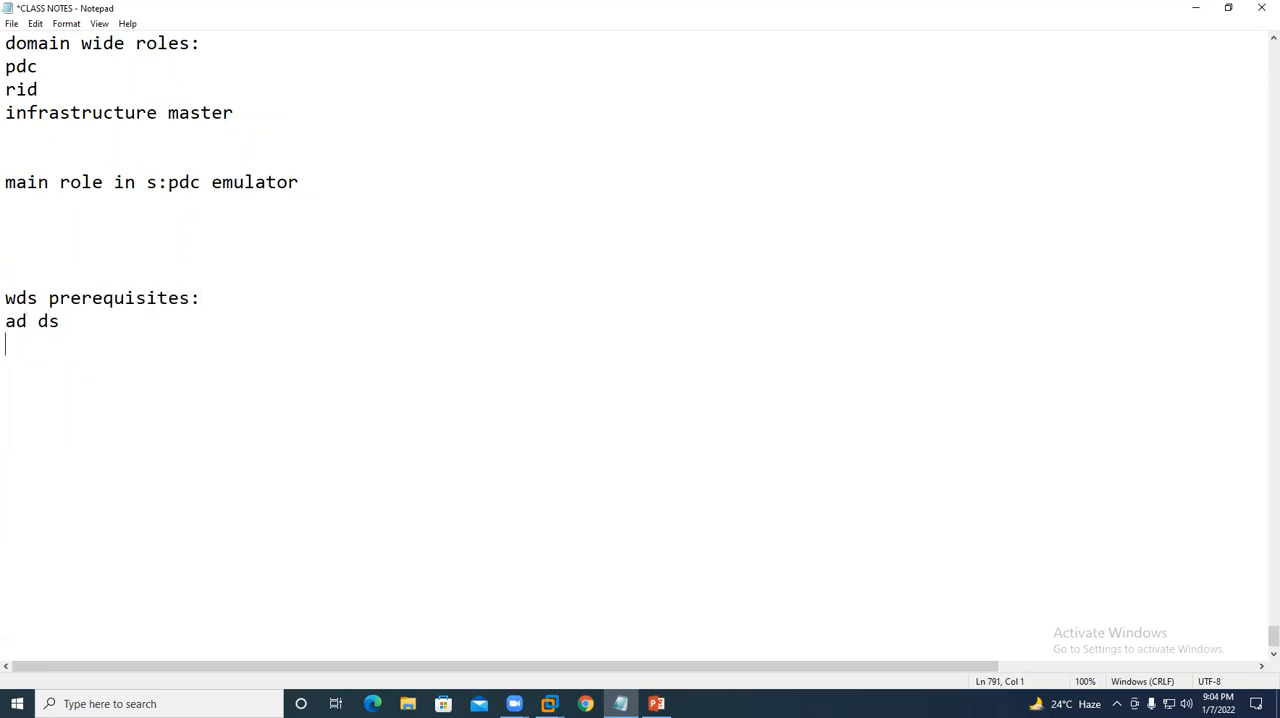
- Add "dns" and "dhcp" to the WDS prerequisites list and save the notes
{"action": "type", "text": "dns"}
{"action": "key", "text": "Return"}
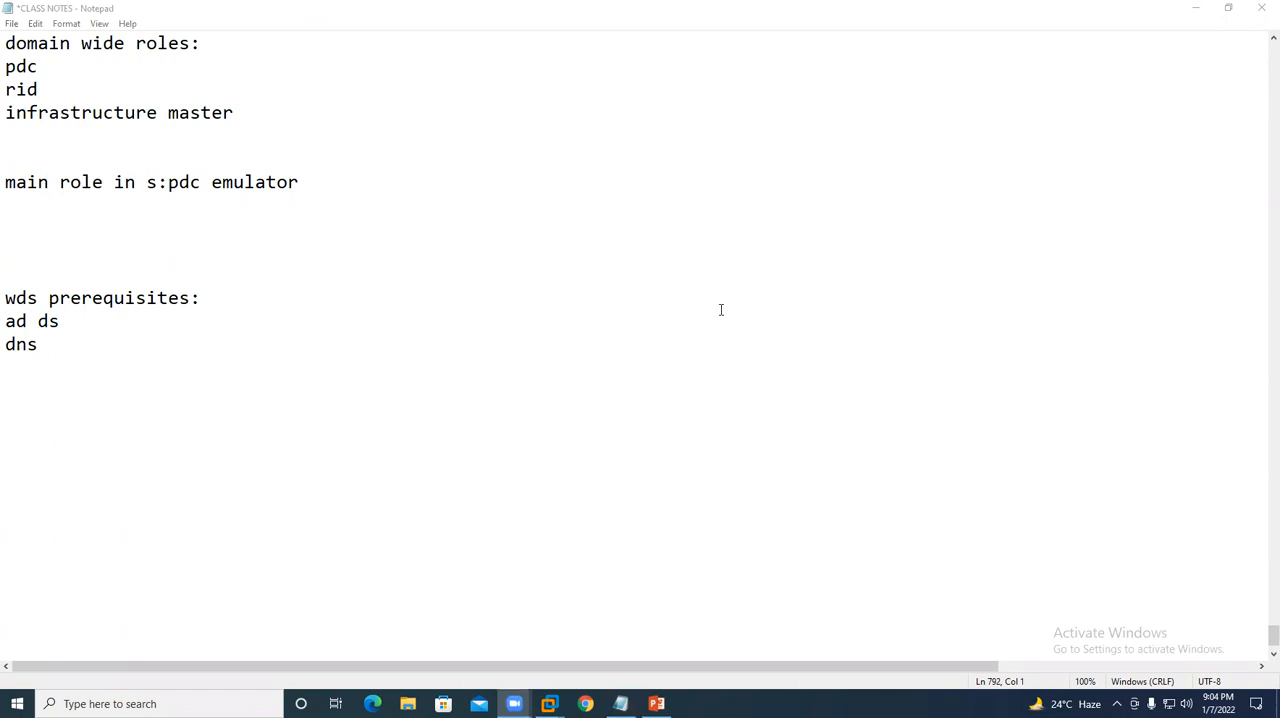
{"action": "left_click", "coordinate": [83, 360]}
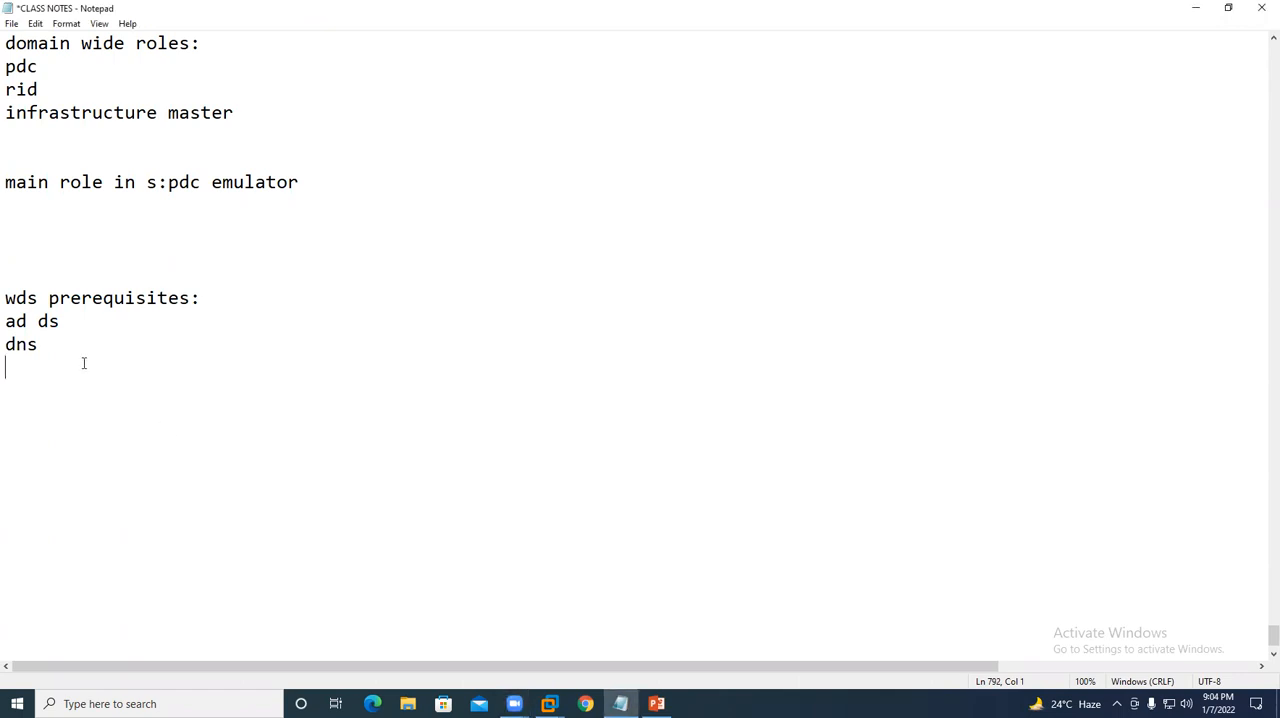
{"action": "type", "text": "dhcp"}
{"action": "key", "text": "Return"}
{"action": "key", "text": "ctrl+s"}
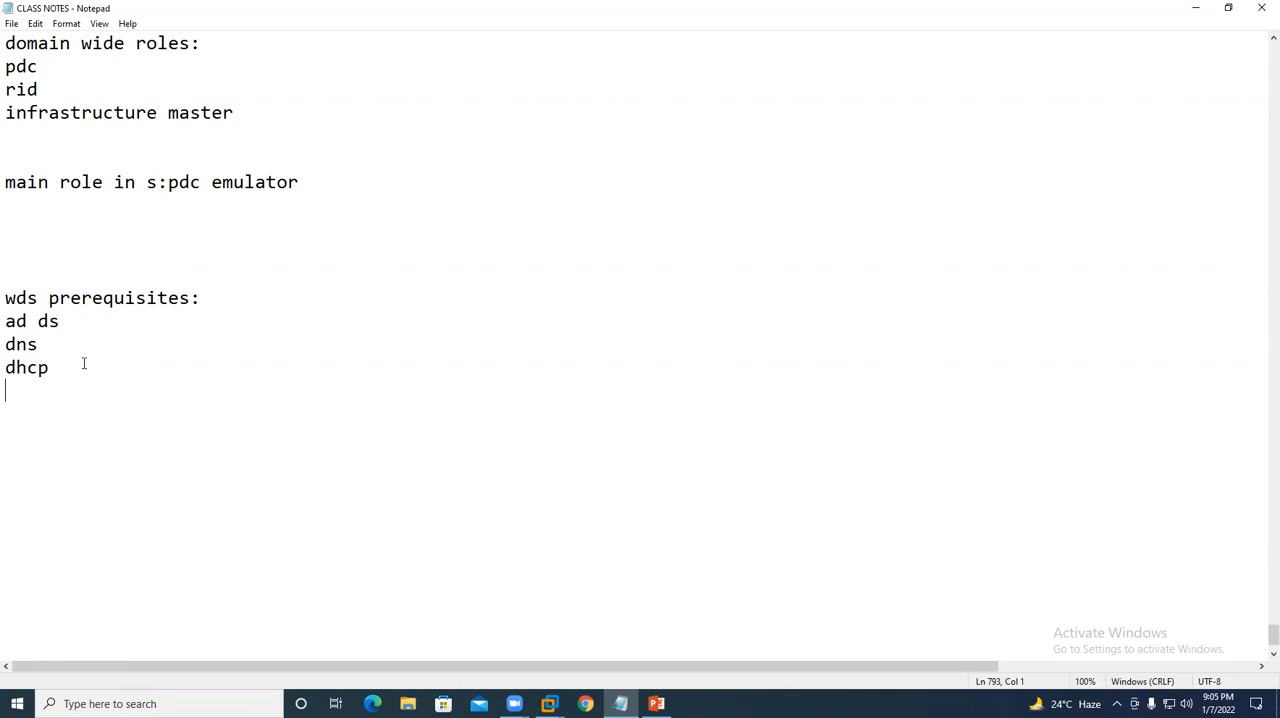
- Add the line "pxe enalbe in the end user pc" below dhcp in the prerequisites list and save the notes
{"action": "left_click", "coordinate": [604, 38]}
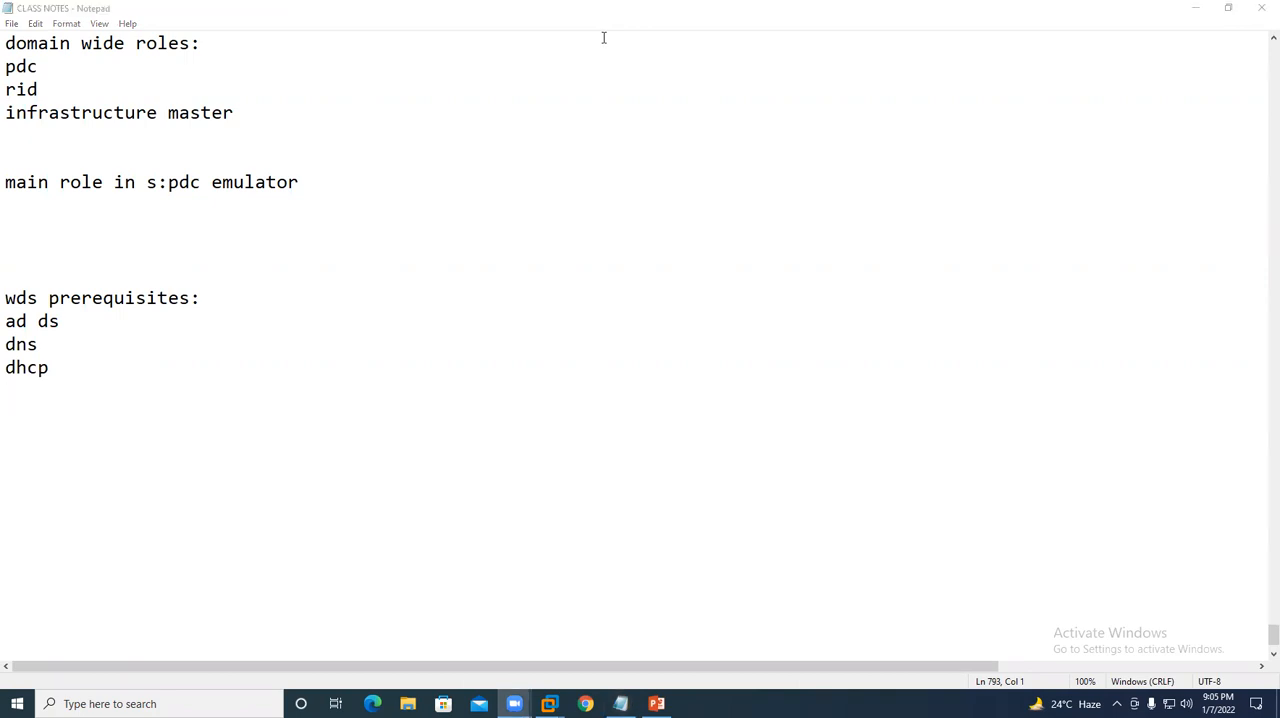
{"action": "scroll", "coordinate": [200, 389], "scroll_direction": "down", "scroll_amount": 2}
{"action": "left_click", "coordinate": [59, 318]}
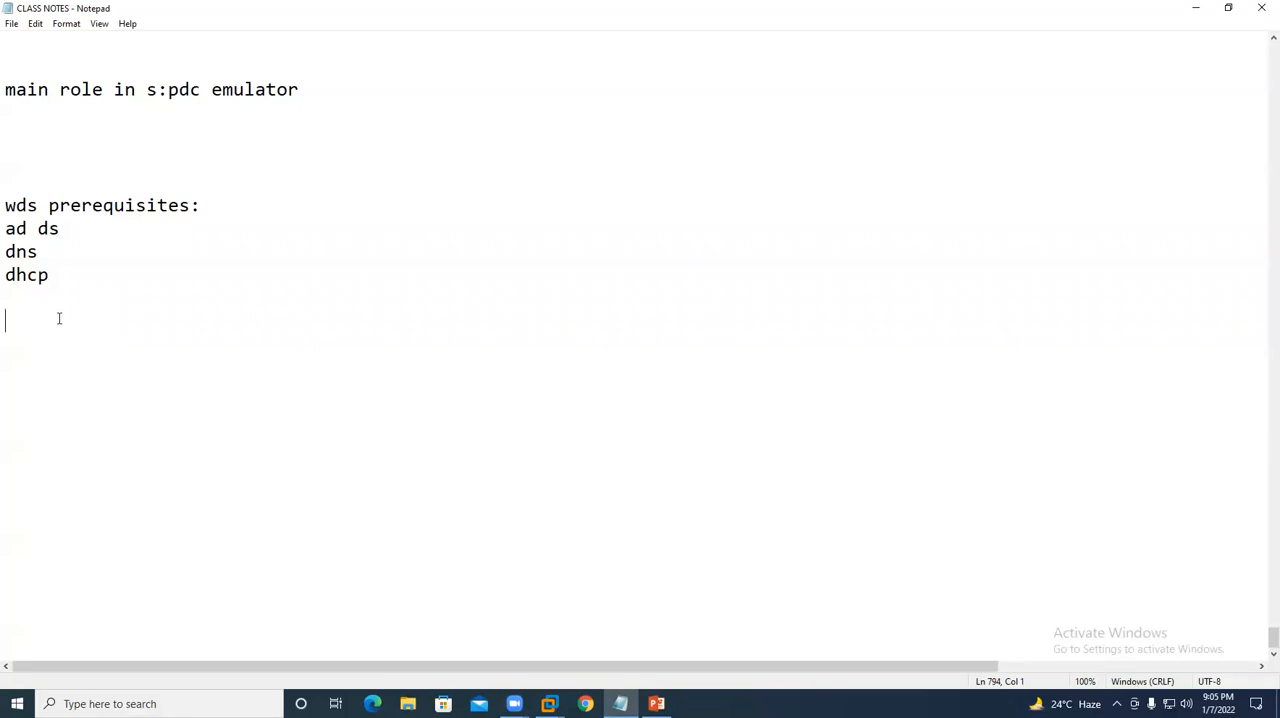
{"action": "left_click_drag", "start_coordinate": [38, 205], "coordinate": [5, 205]}
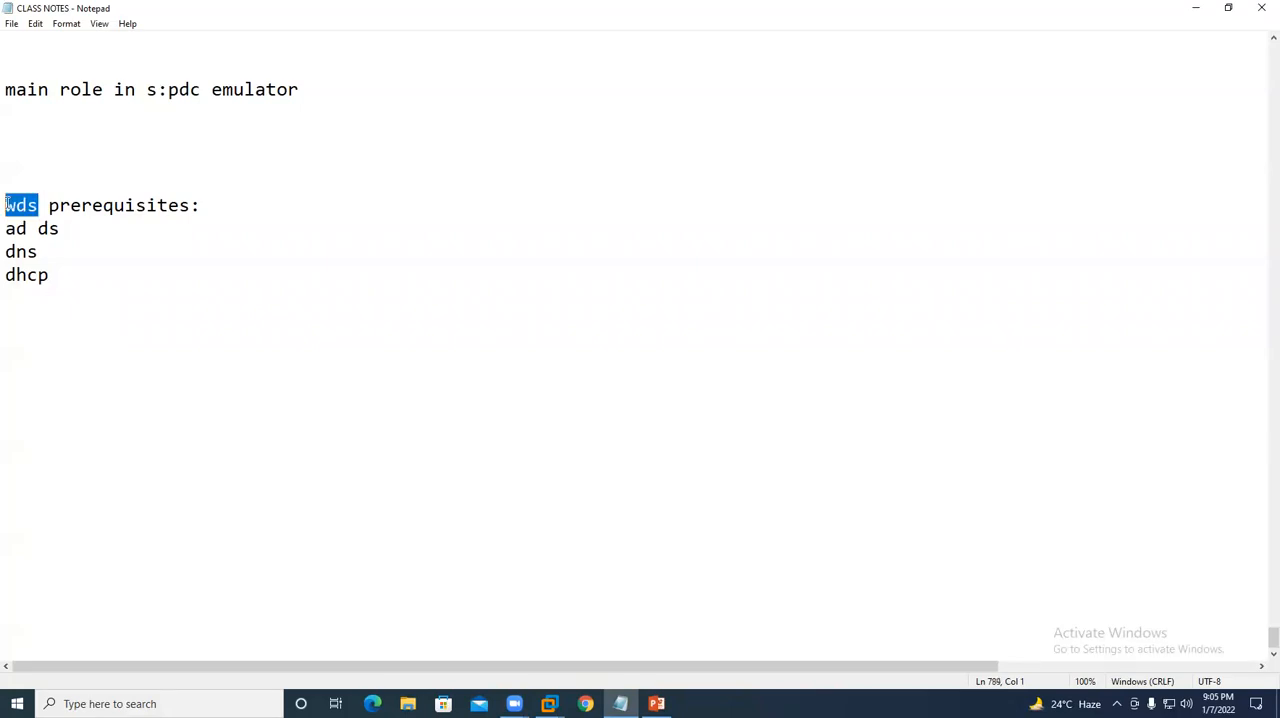
{"action": "left_click", "coordinate": [52, 285]}
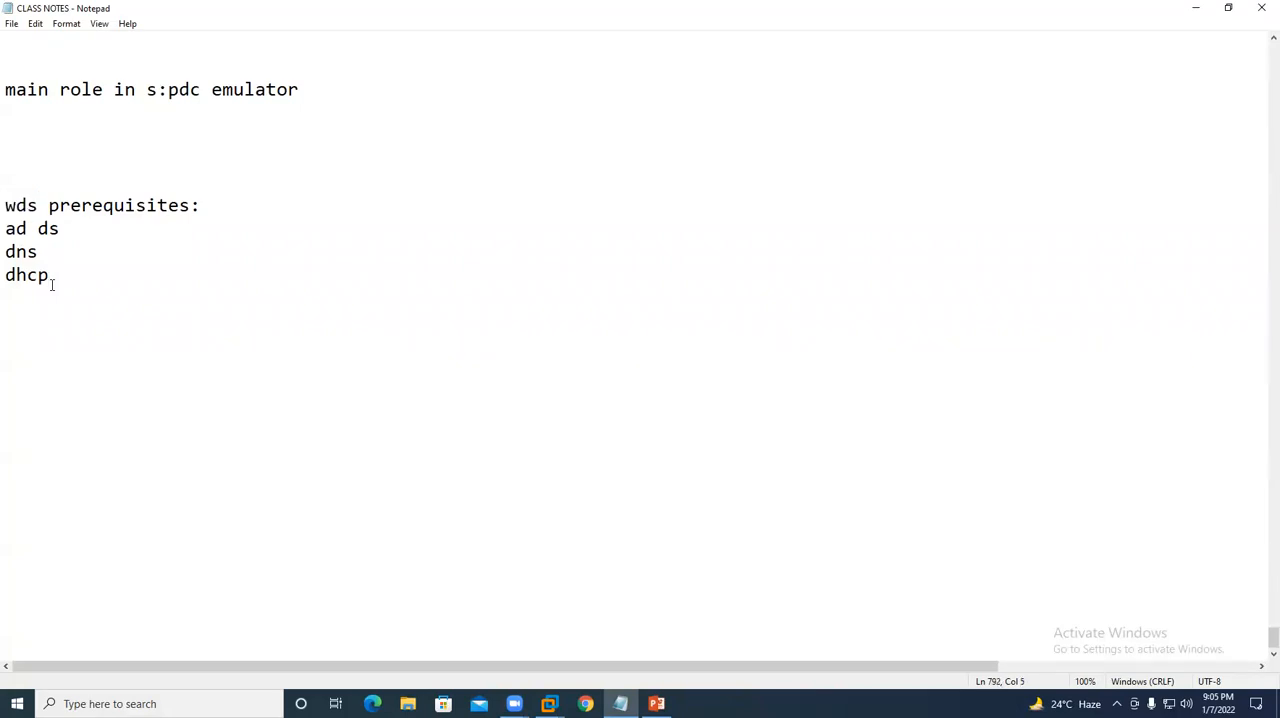
{"action": "key", "text": "Return"}
{"action": "type", "text": "pxe enal"}
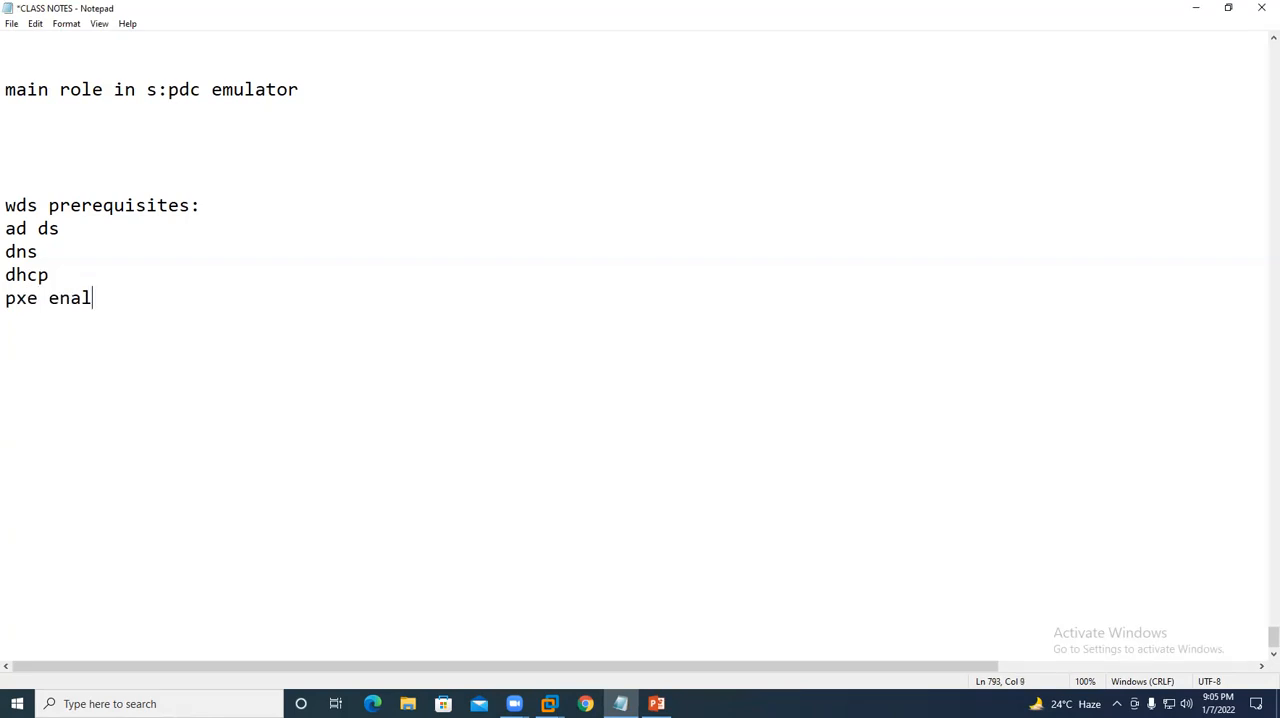
{"action": "type", "text": "be in the end user pc"}
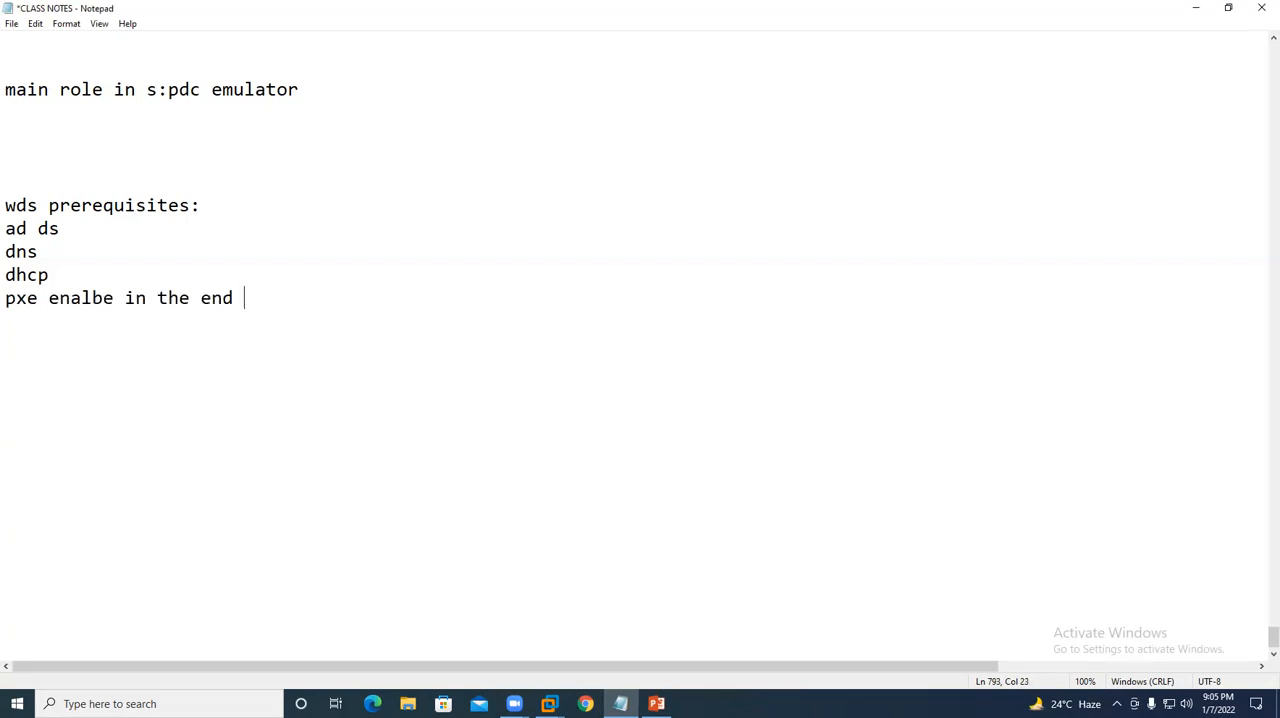
{"action": "key", "text": "Return"}
{"action": "key", "text": "Return"}
{"action": "key", "text": "ctrl+s"}
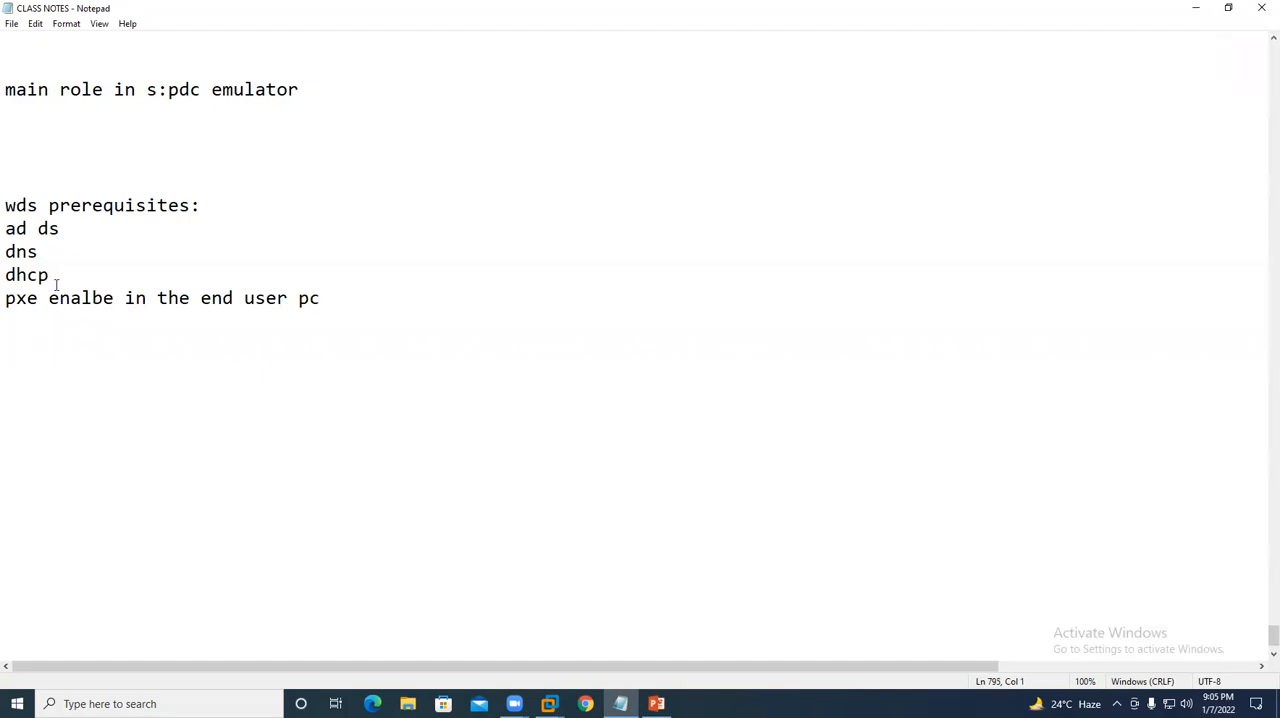
{"action": "left_click_drag", "start_coordinate": [39, 298], "coordinate": [7, 298]}
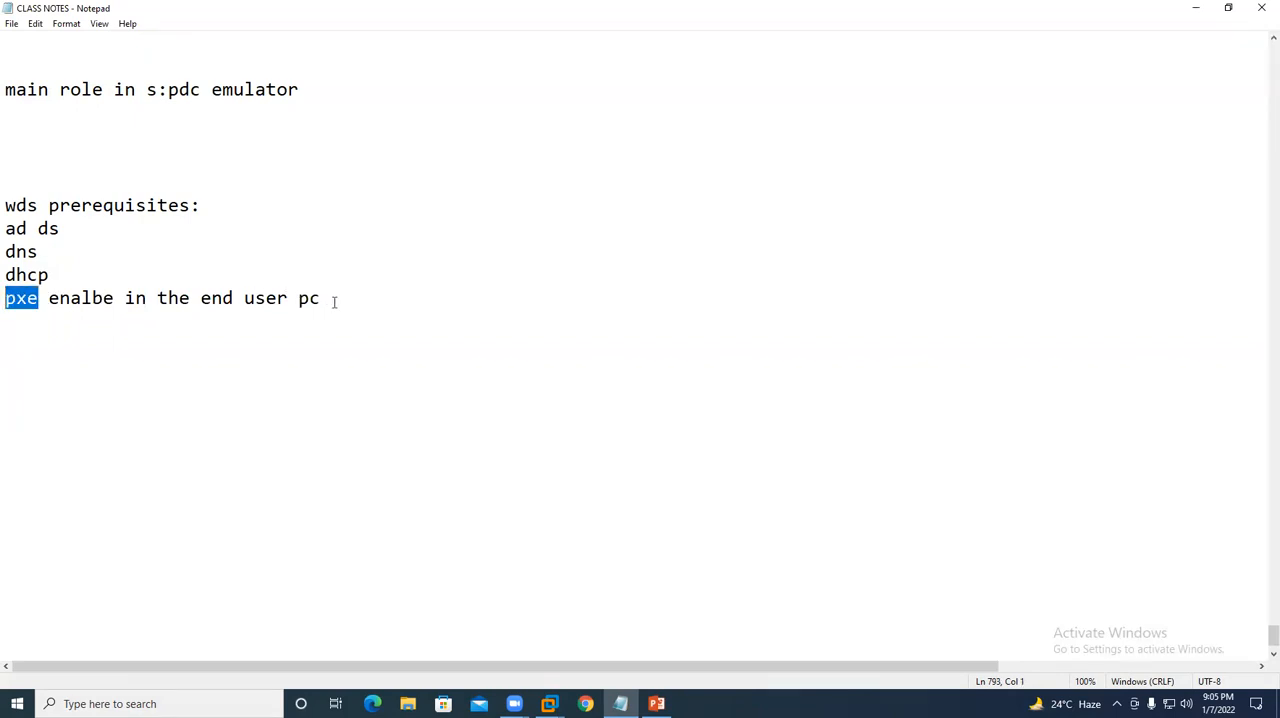
{"action": "left_click_drag", "start_coordinate": [335, 300], "coordinate": [237, 302]}
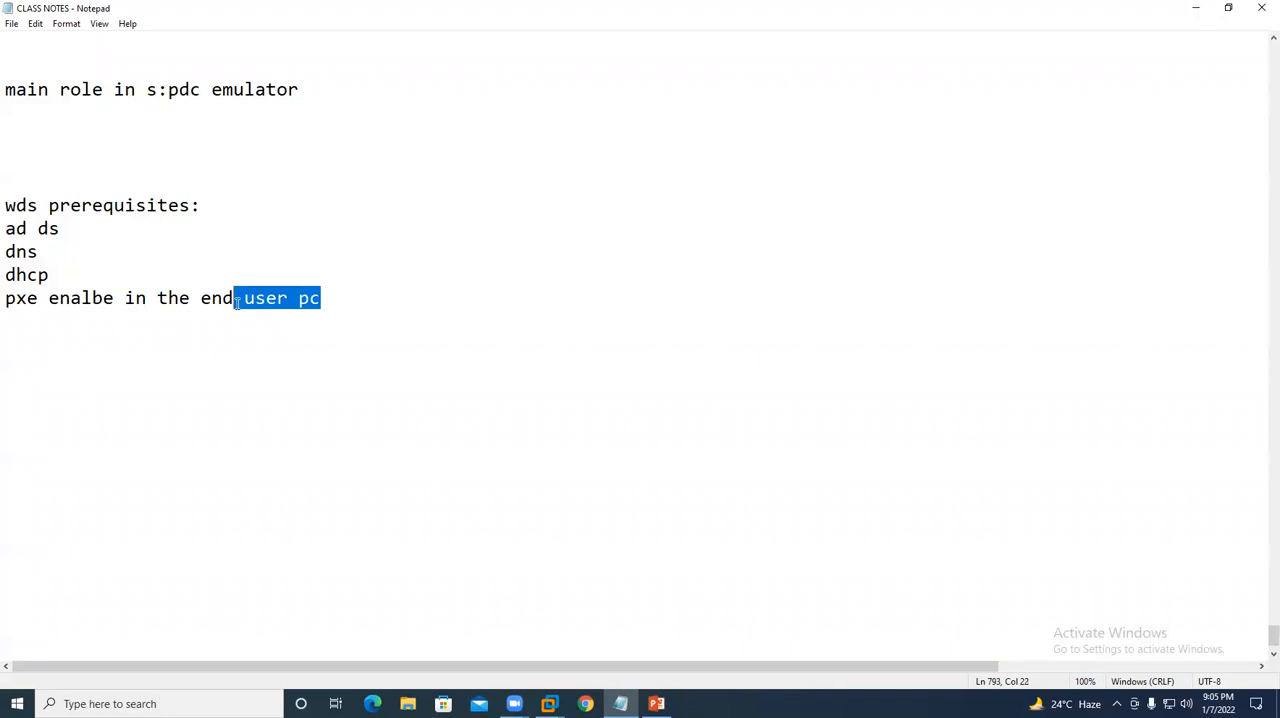
- In the WDS virtual machine, close the System window, finish the VMware Tools setup, and restart the server in the background
{"action": "mouse_move", "coordinate": [556, 703]}
{"action": "left_click", "coordinate": [677, 612]}
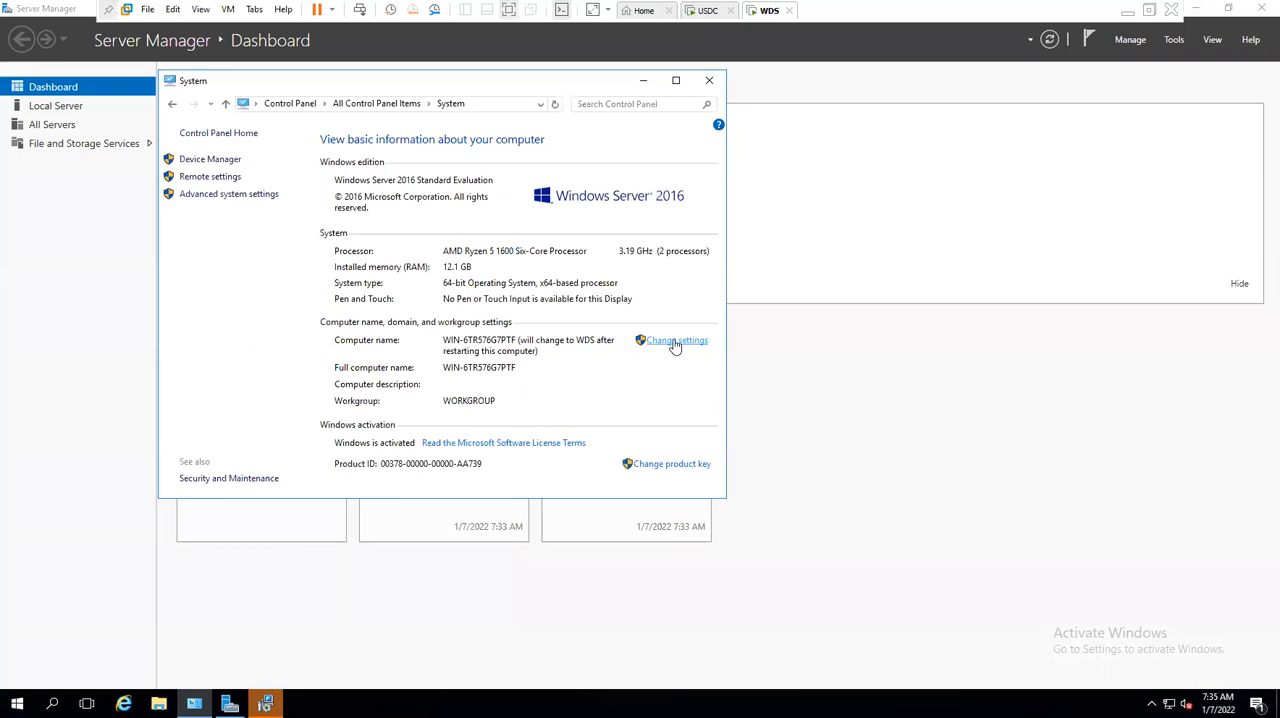
{"action": "left_click", "coordinate": [709, 80]}
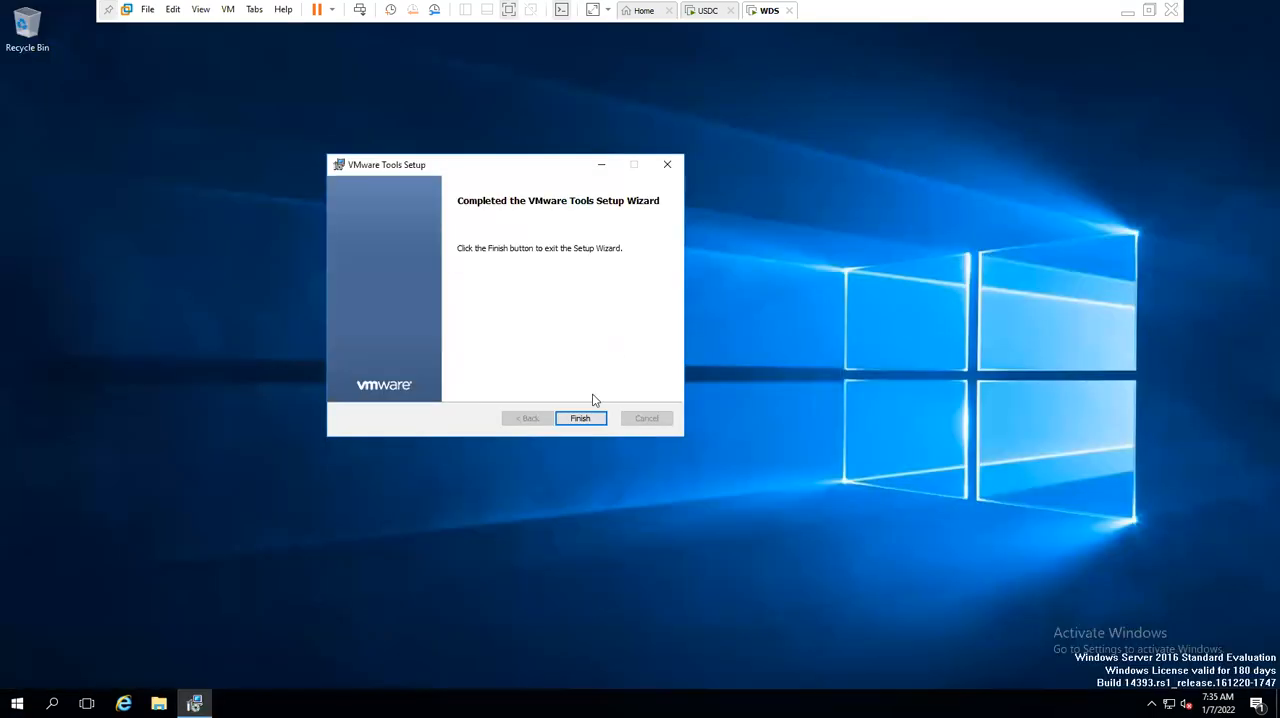
{"action": "left_click", "coordinate": [583, 415]}
{"action": "left_click", "coordinate": [585, 386]}
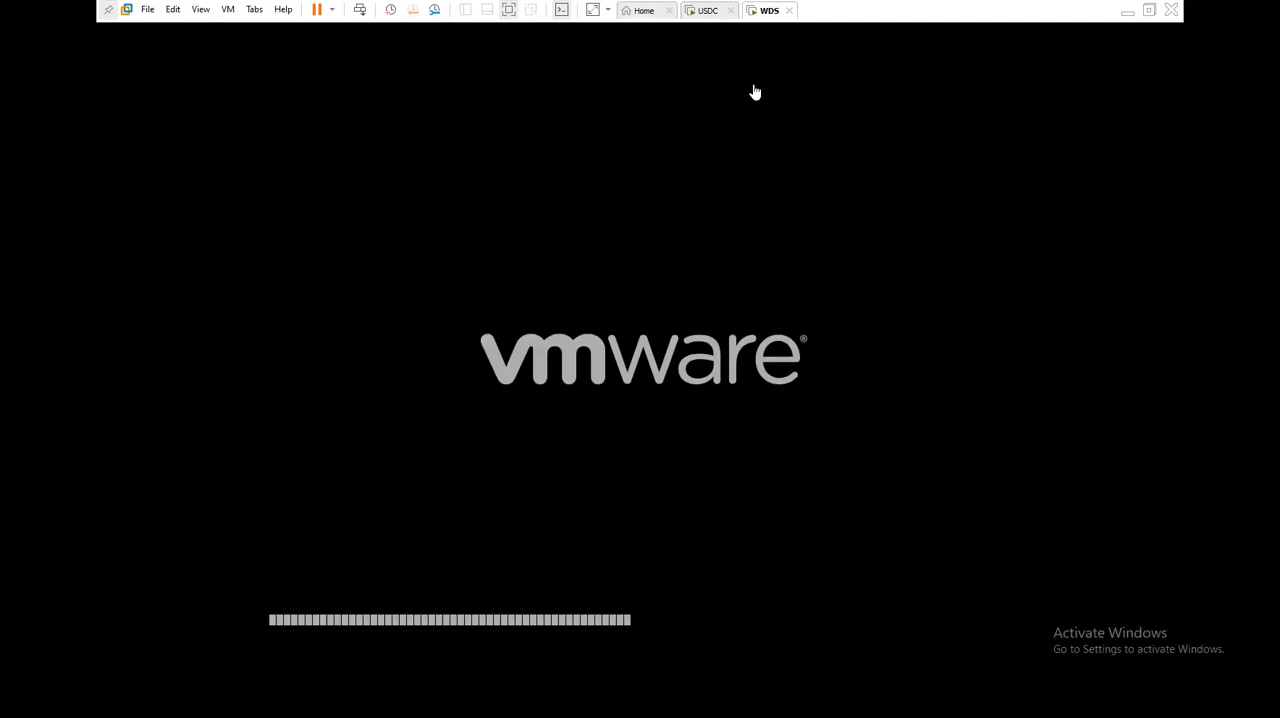
{"action": "left_click", "coordinate": [1128, 12]}
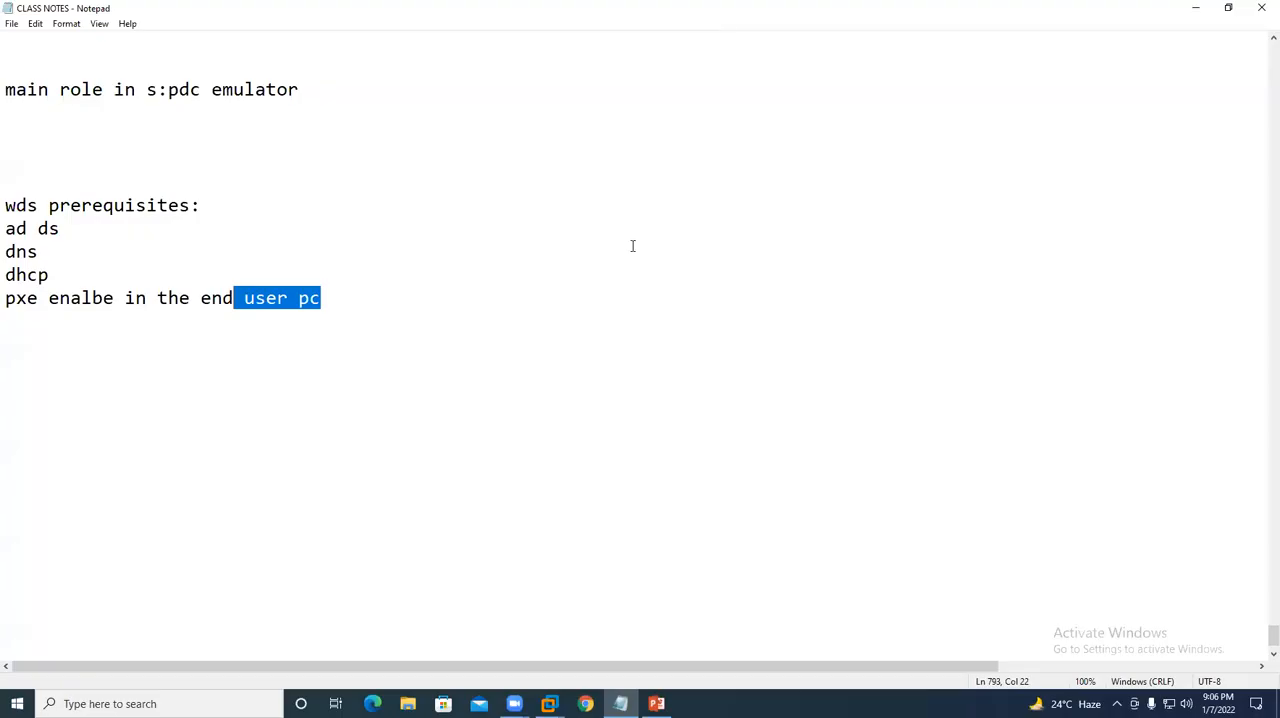
- Return to the restarted WDS virtual machine and sign in with the account password
{"action": "left_click", "coordinate": [429, 366]}
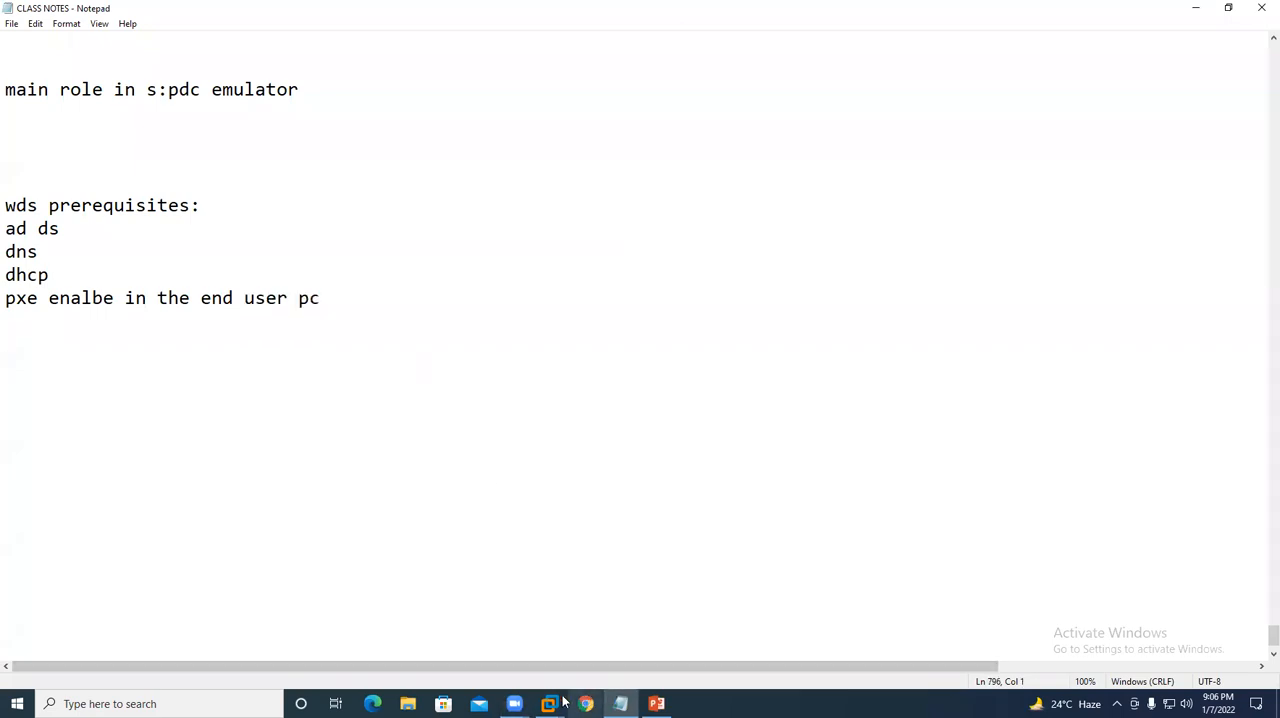
{"action": "mouse_move", "coordinate": [548, 703]}
{"action": "left_click", "coordinate": [648, 619]}
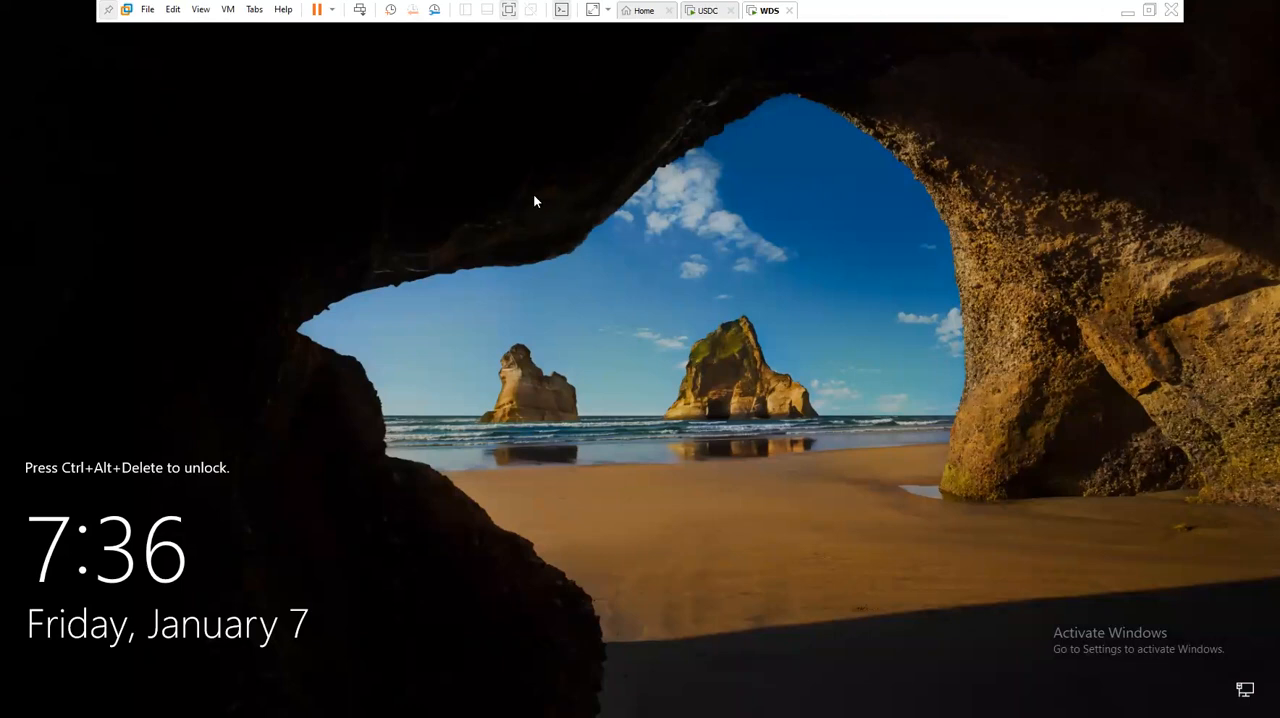
{"action": "key", "text": "ctrl+alt+Insert"}
{"action": "type", "text": "P@ssw0rd"}
{"action": "key", "text": "Return"}
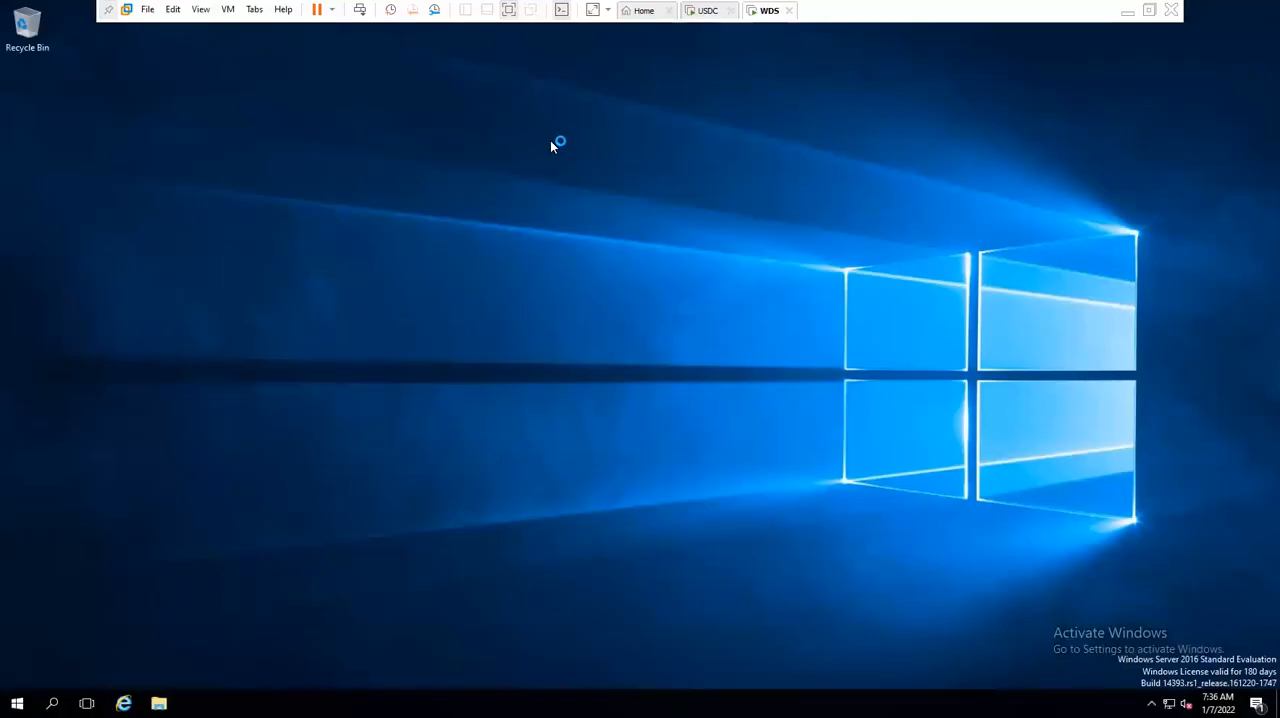
{"action": "right_click", "coordinate": [460, 184]}
{"action": "left_click", "coordinate": [511, 230]}
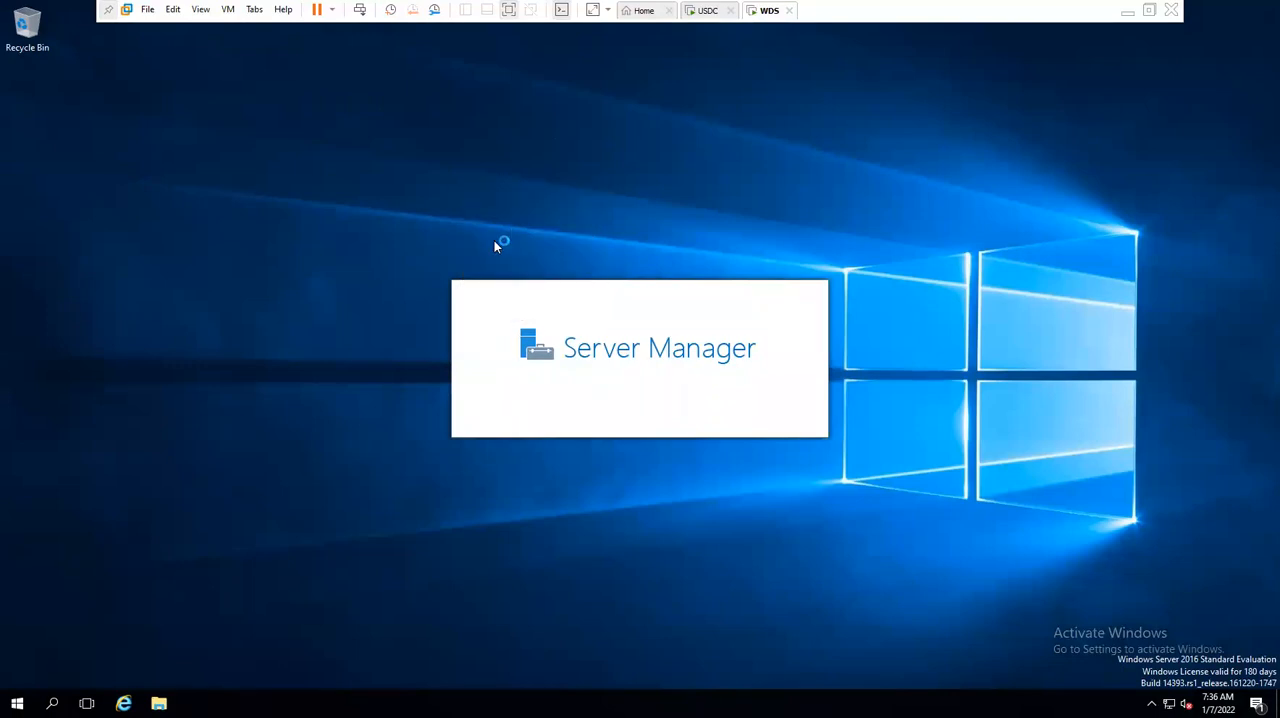
- Switch to the USDC virtual machine and bring up its desktop
{"action": "left_click", "coordinate": [699, 14]}
{"action": "right_click", "coordinate": [524, 164]}
{"action": "left_click", "coordinate": [568, 210]}
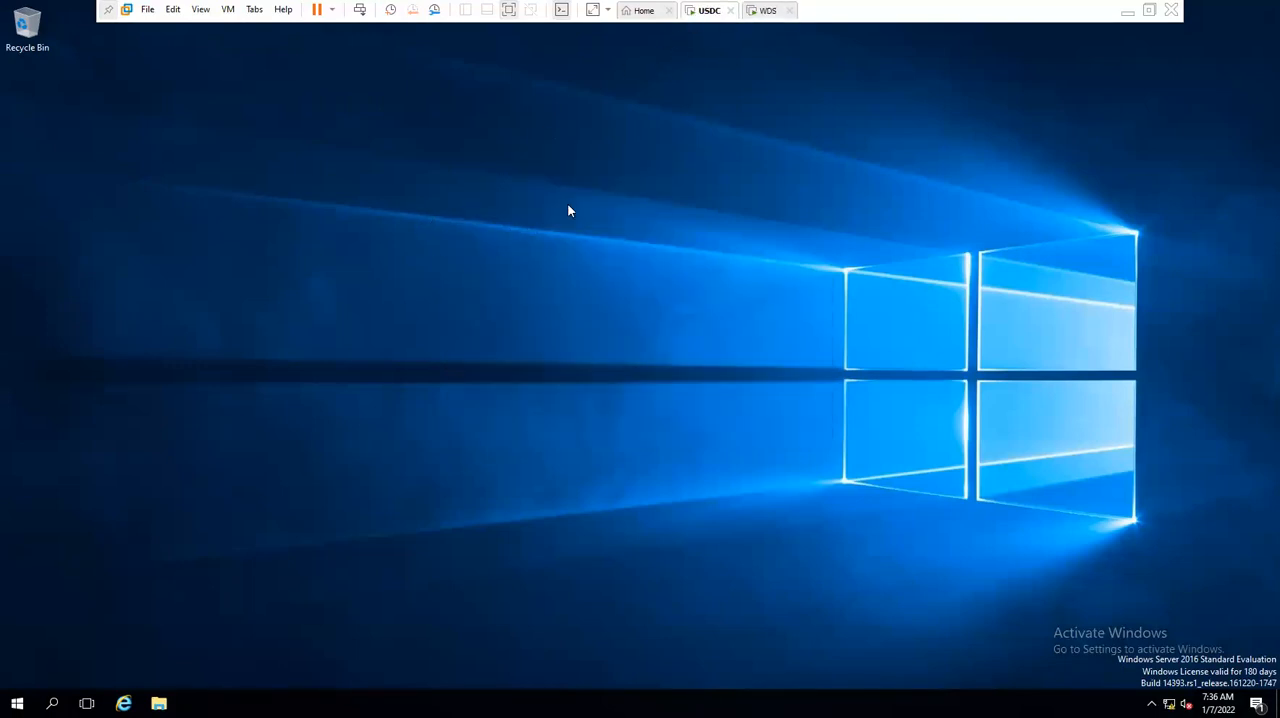
- Open Server Manager on the domain controller with the Run command servermanager and start adding roles and features
{"action": "key", "text": "super+r"}
{"action": "type", "text": "servermanager"}
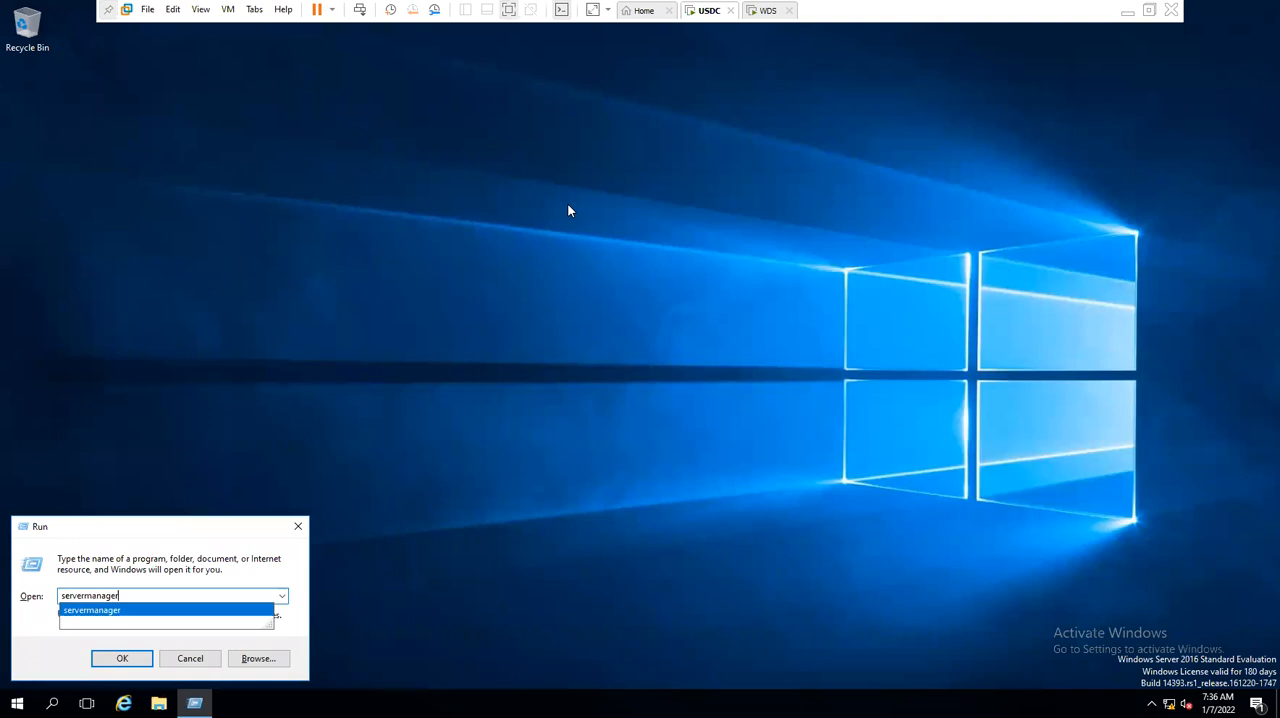
{"action": "key", "text": "Return"}
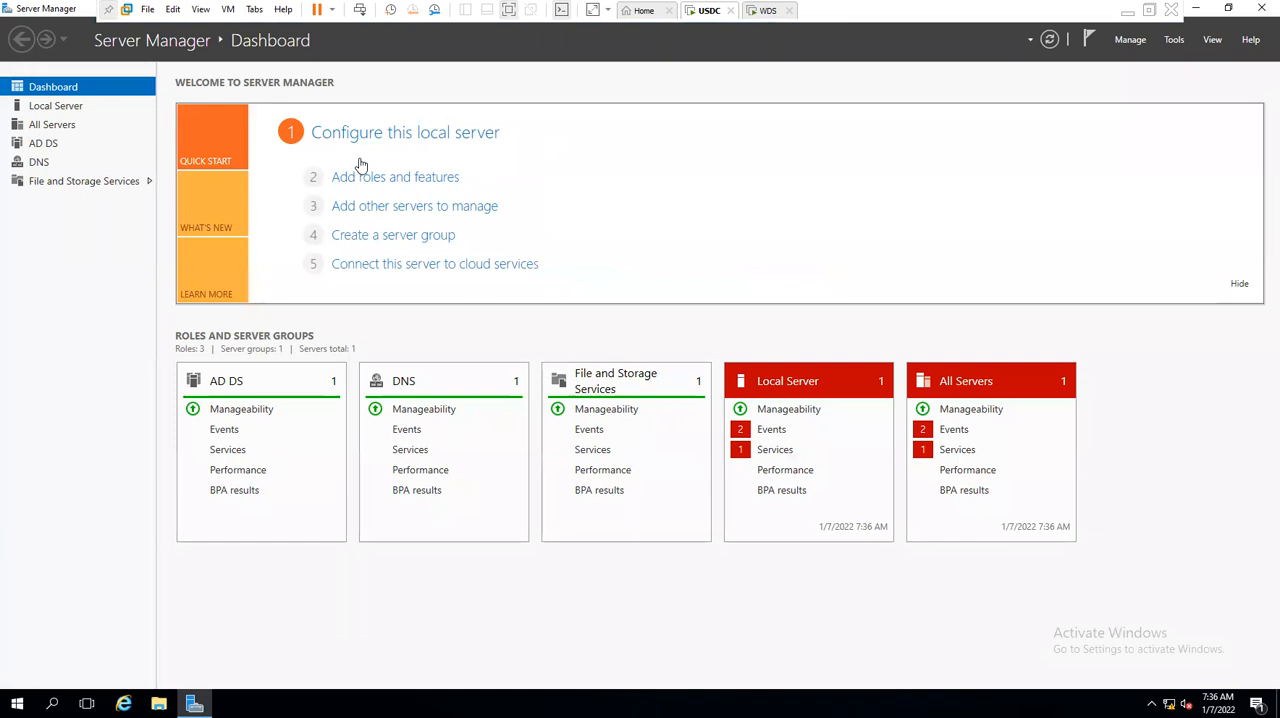
{"action": "left_click", "coordinate": [1128, 40]}
{"action": "left_click", "coordinate": [1138, 56]}
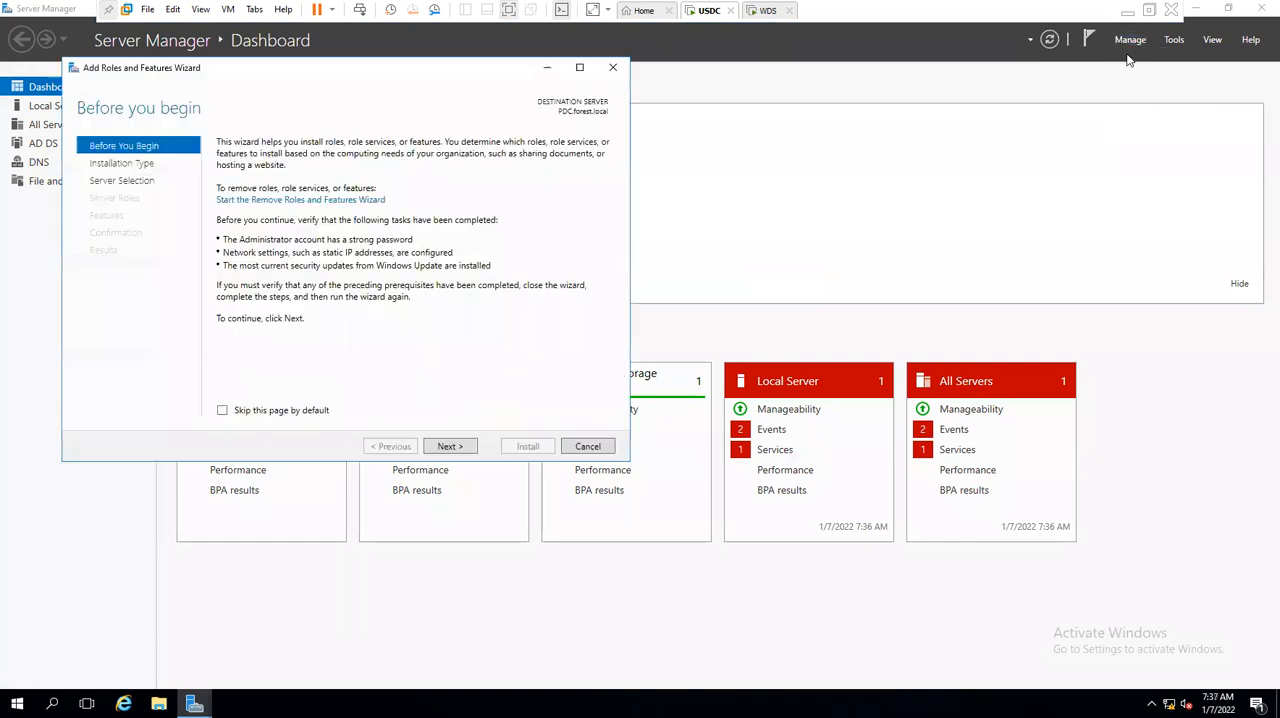
- Select the DHCP Server role with its management tools for PDC.forest.local, keep the default features, and start the installation
{"action": "left_click", "coordinate": [452, 446]}
{"action": "left_click", "coordinate": [456, 447]}
{"action": "left_click", "coordinate": [452, 446]}
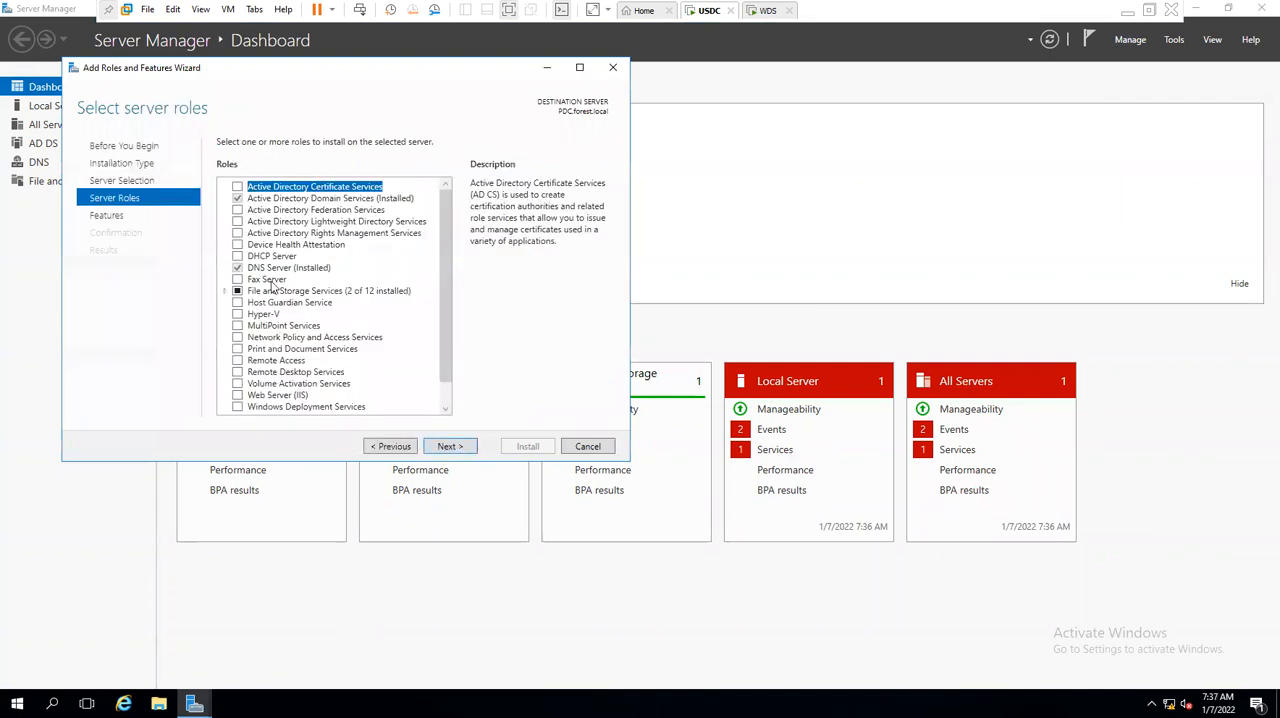
{"action": "left_click", "coordinate": [238, 254]}
{"action": "left_click", "coordinate": [392, 384]}
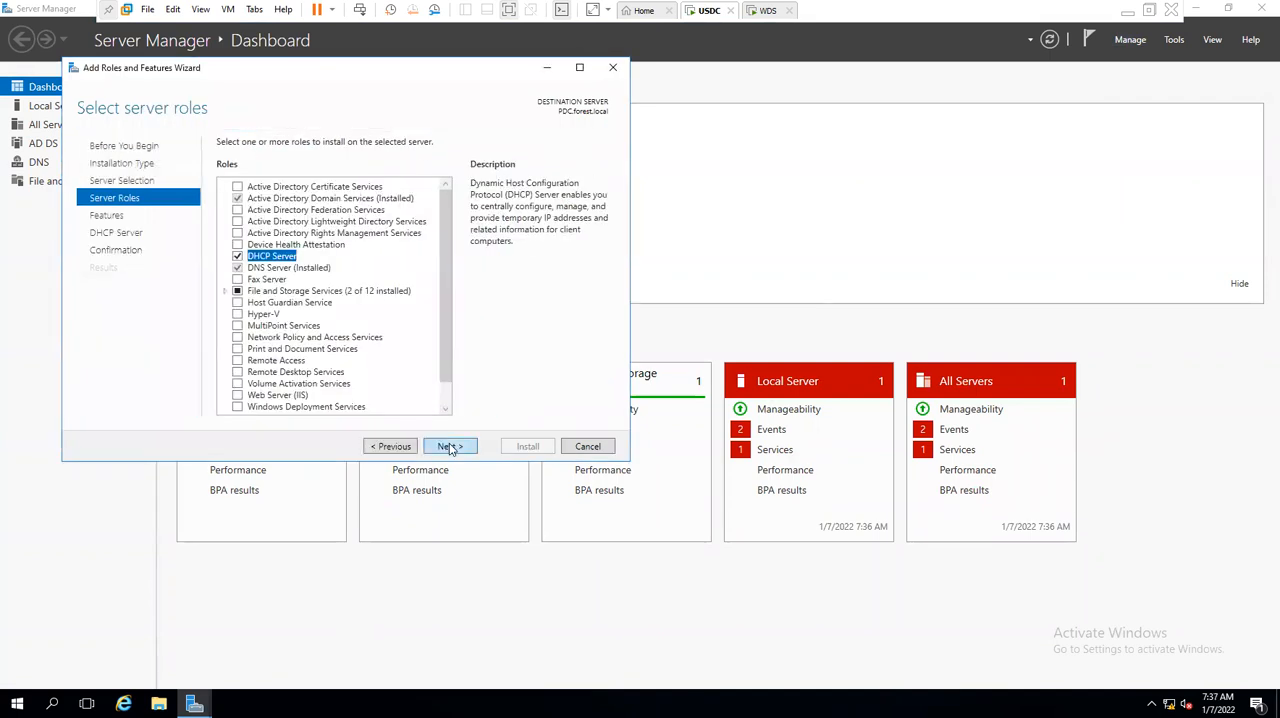
{"action": "left_click", "coordinate": [450, 447]}
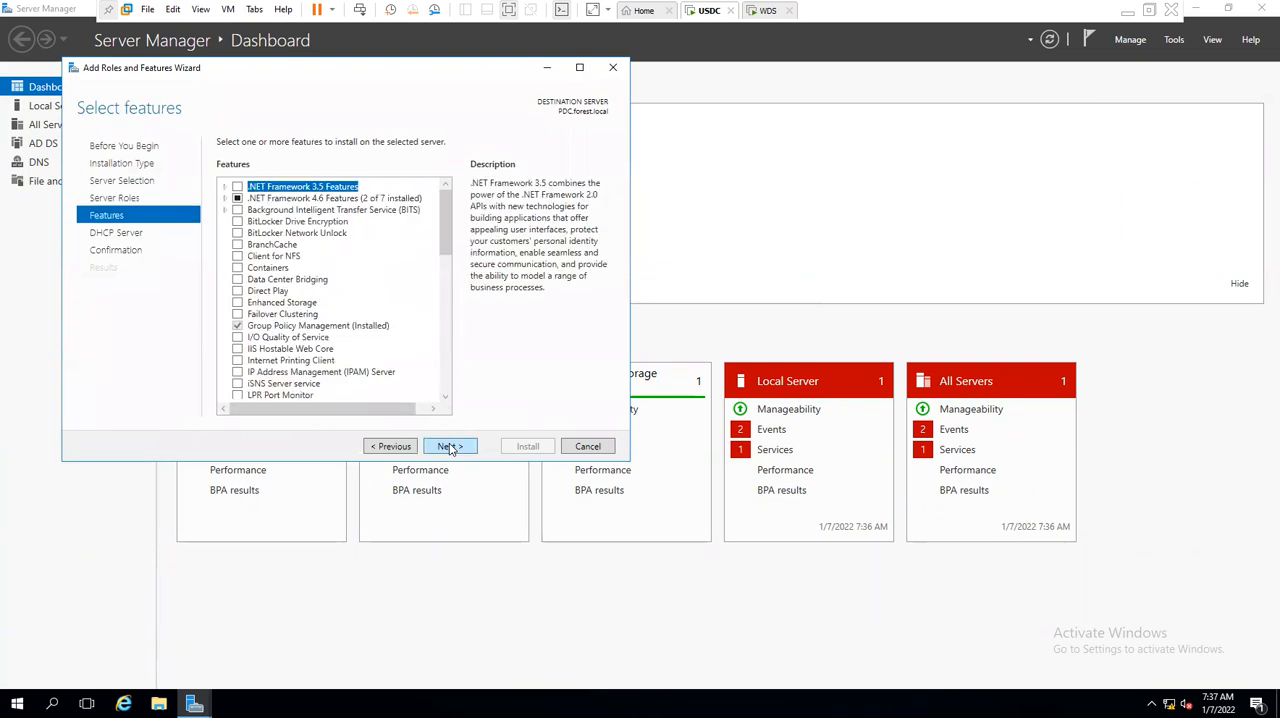
{"action": "left_click", "coordinate": [450, 447]}
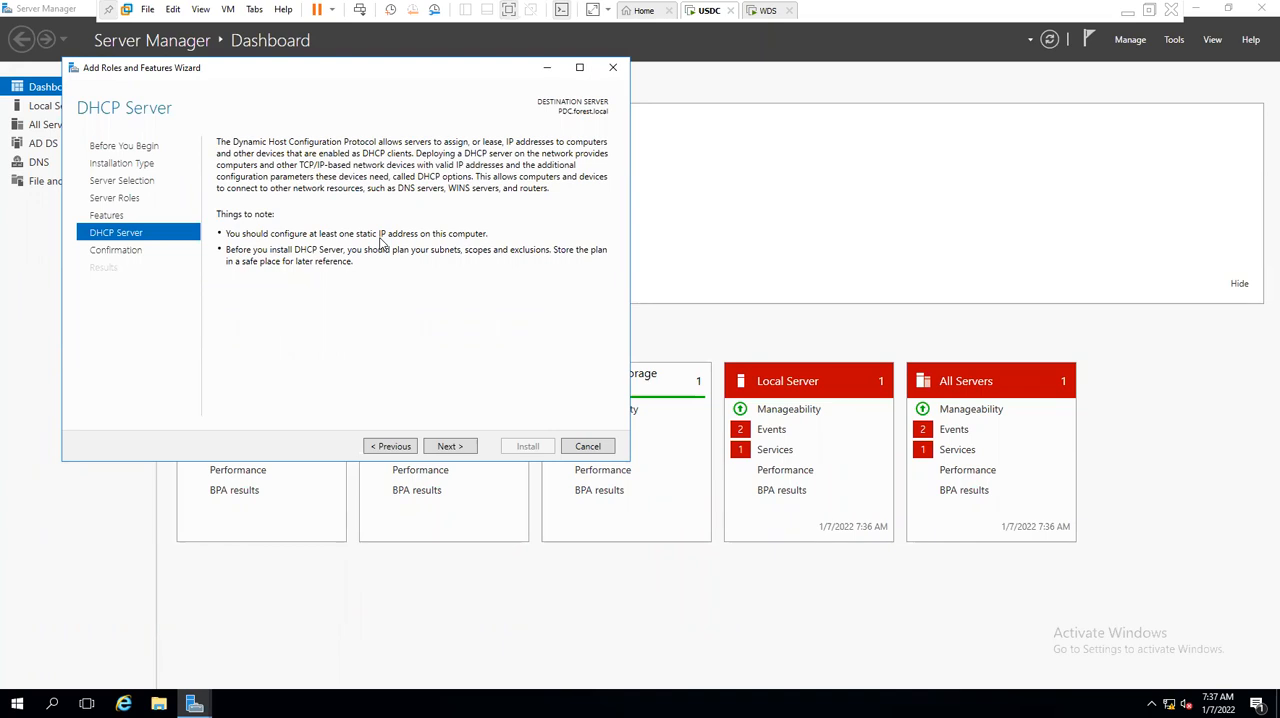
{"action": "left_click", "coordinate": [449, 447]}
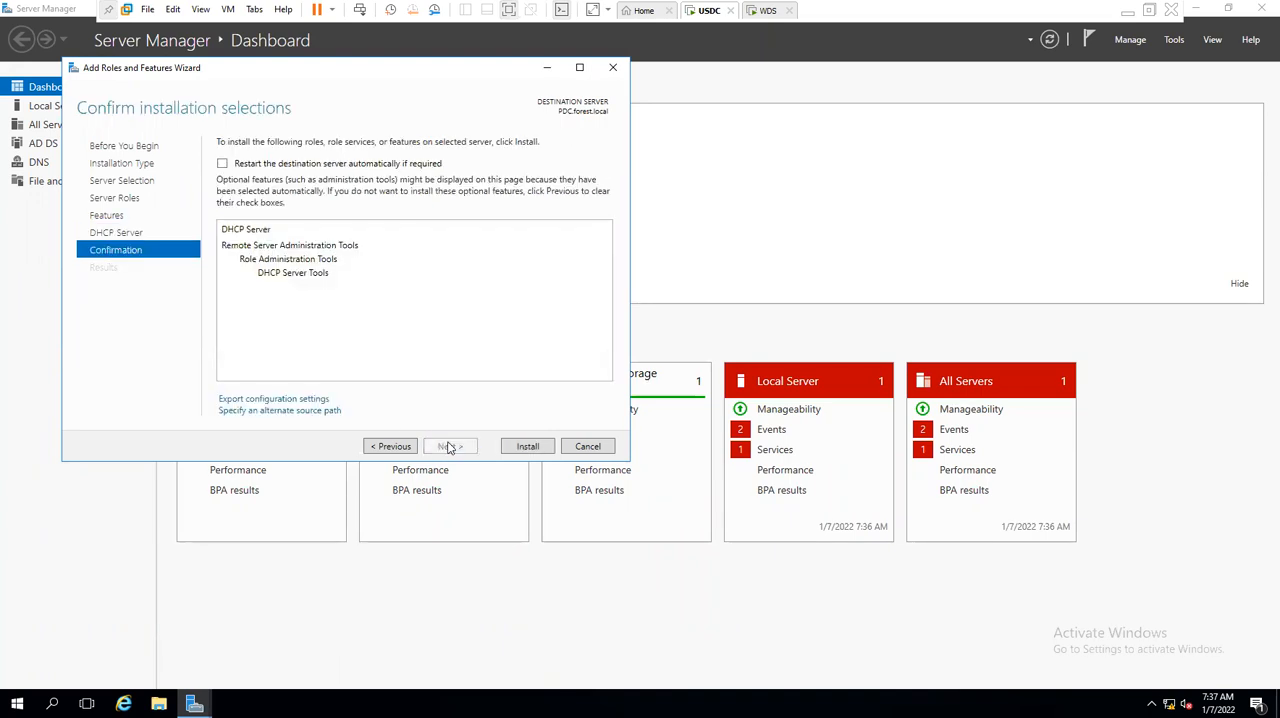
{"action": "left_click", "coordinate": [525, 446]}
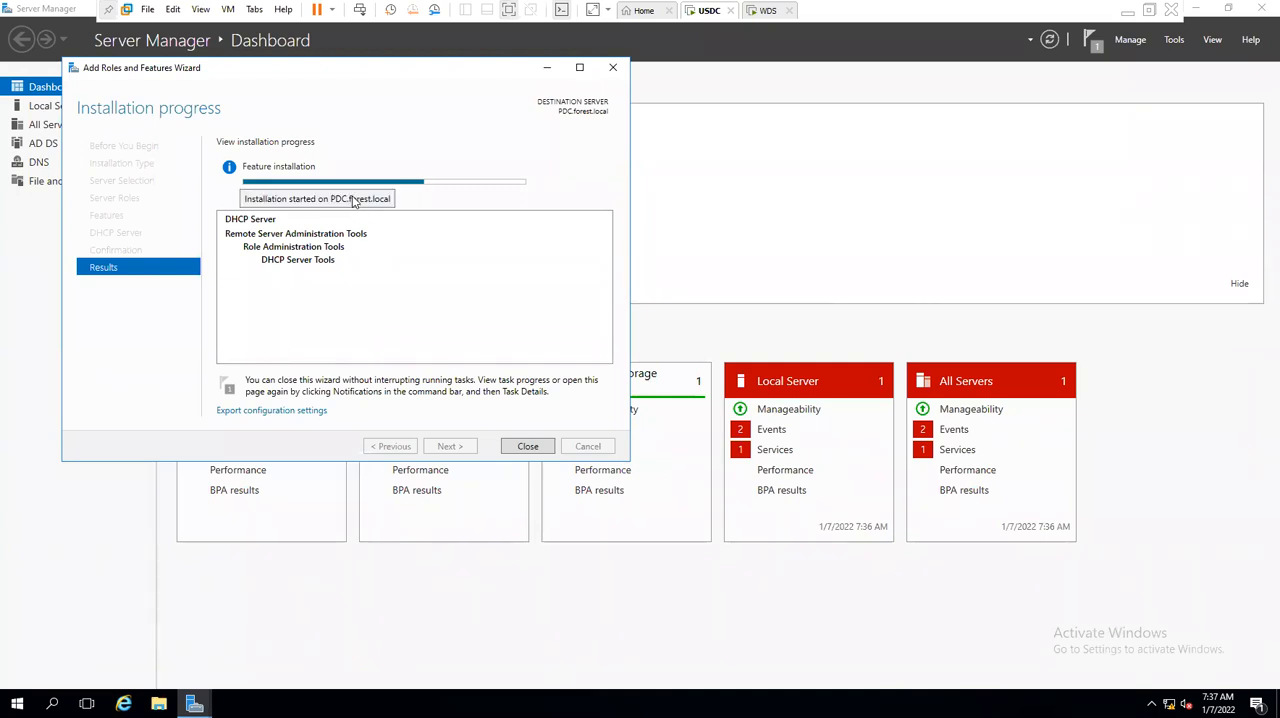
{"action": "left_click", "coordinate": [765, 10]}
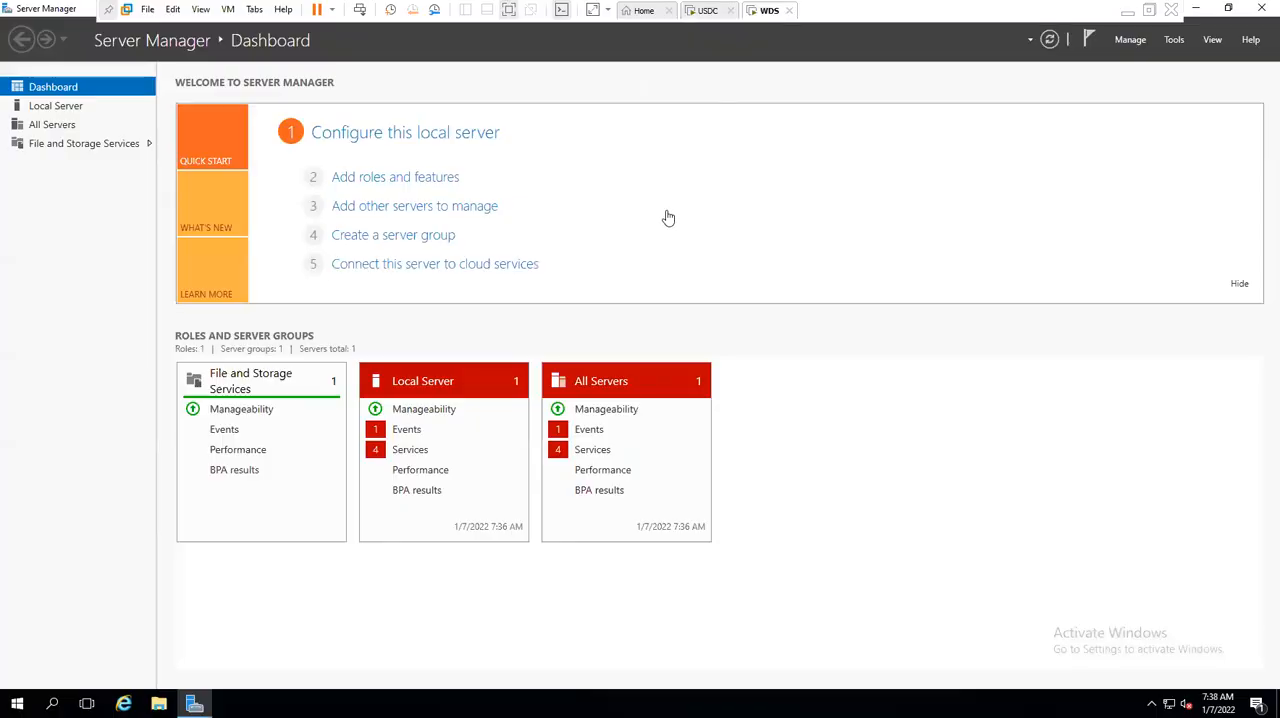
{"action": "left_click", "coordinate": [707, 10]}
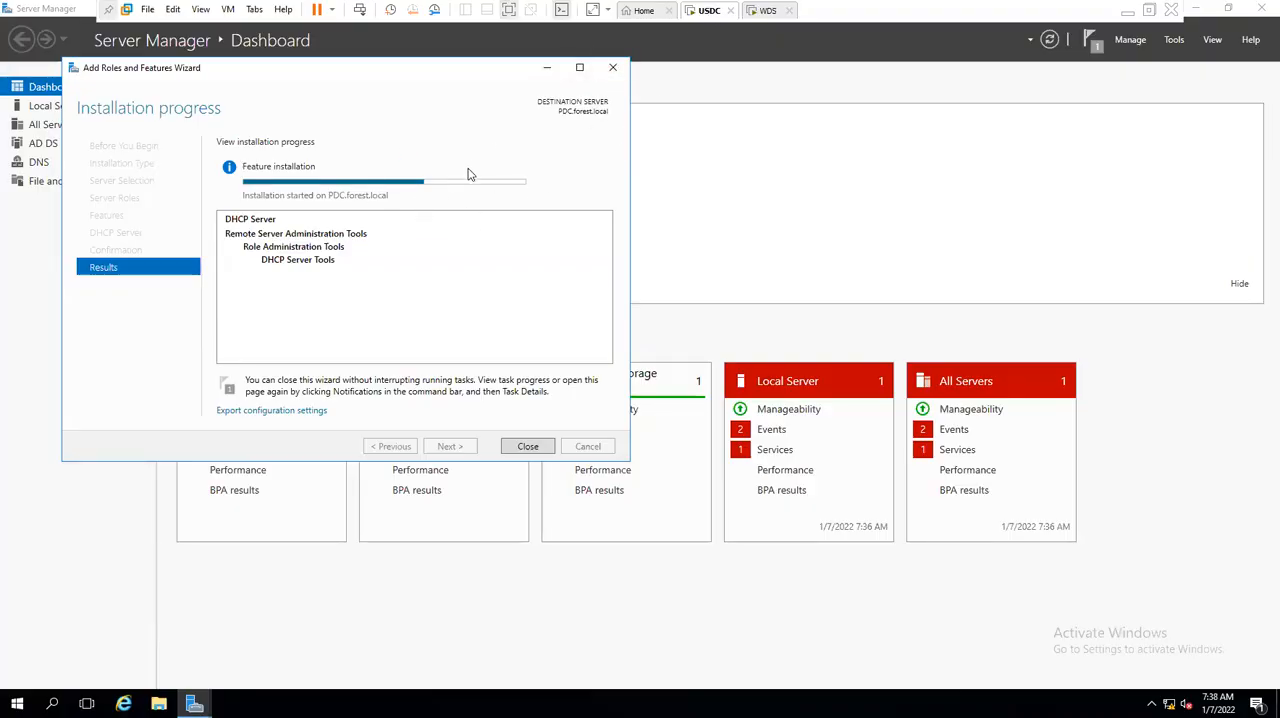
{"action": "left_click", "coordinate": [1127, 12]}
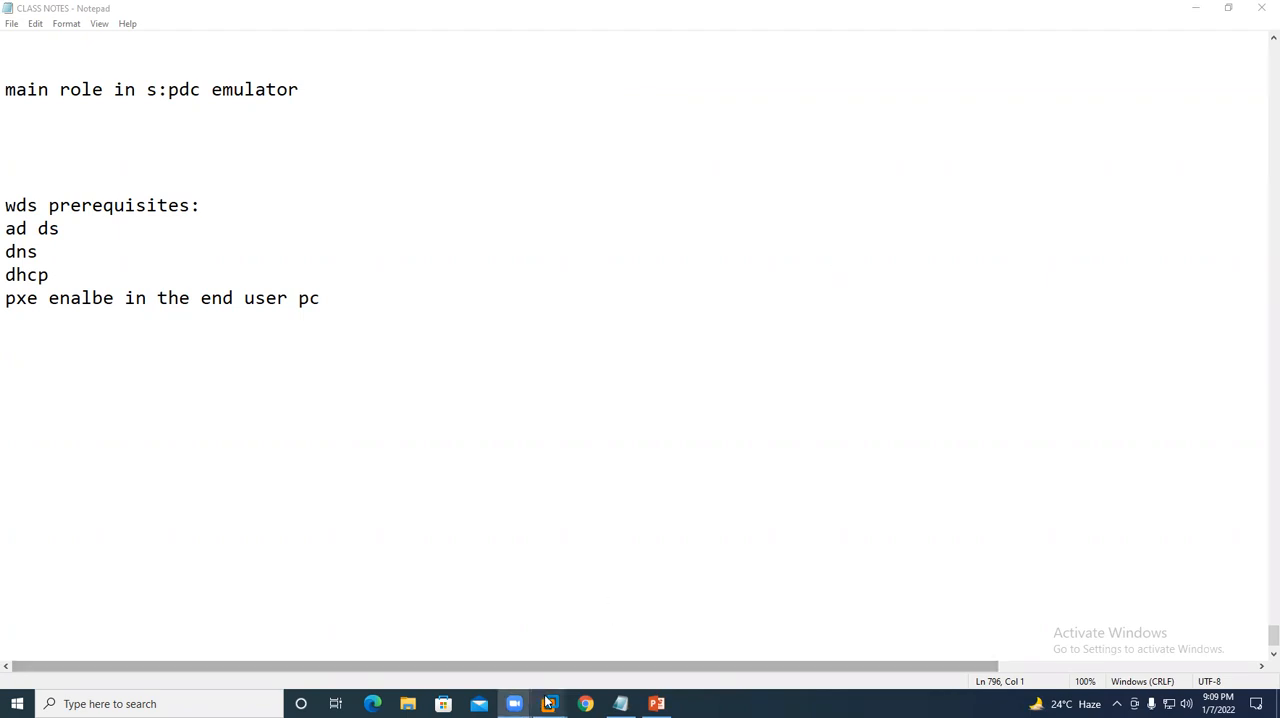
{"action": "mouse_move", "coordinate": [548, 703]}
{"action": "left_click", "coordinate": [656, 626]}
{"action": "right_click", "coordinate": [486, 298]}
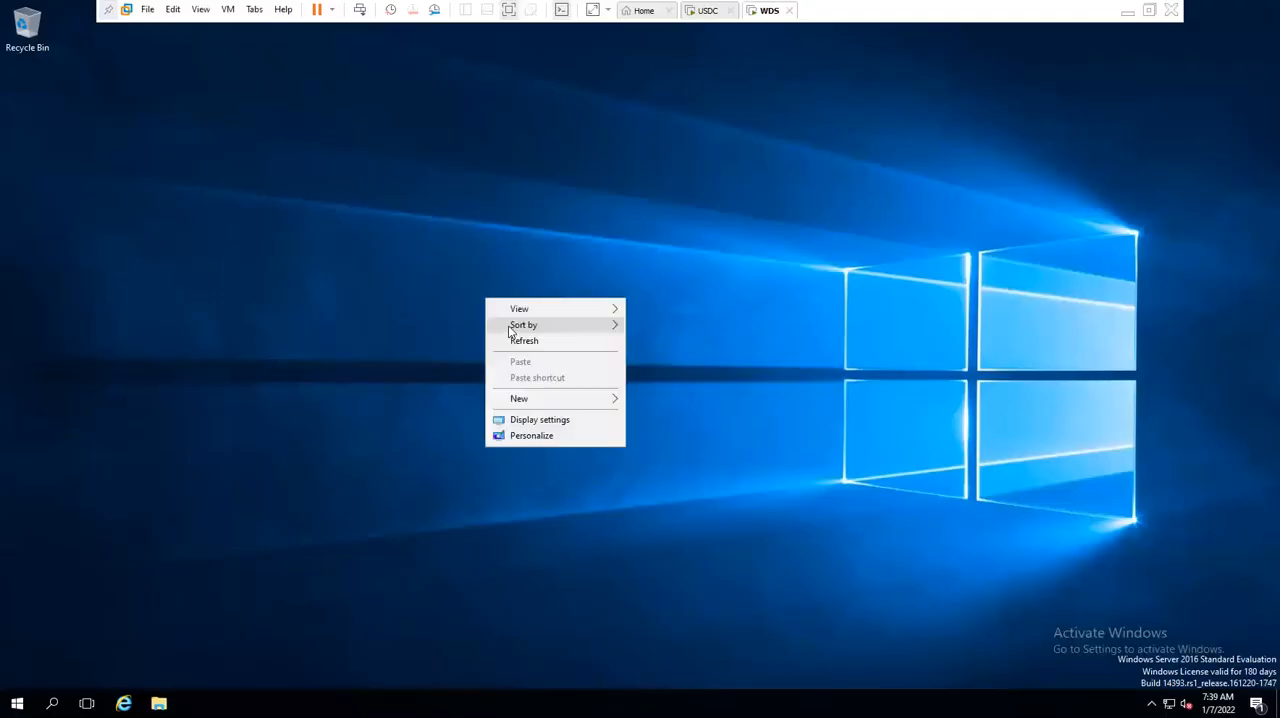
{"action": "left_click", "coordinate": [514, 340]}
{"action": "left_click", "coordinate": [705, 10]}
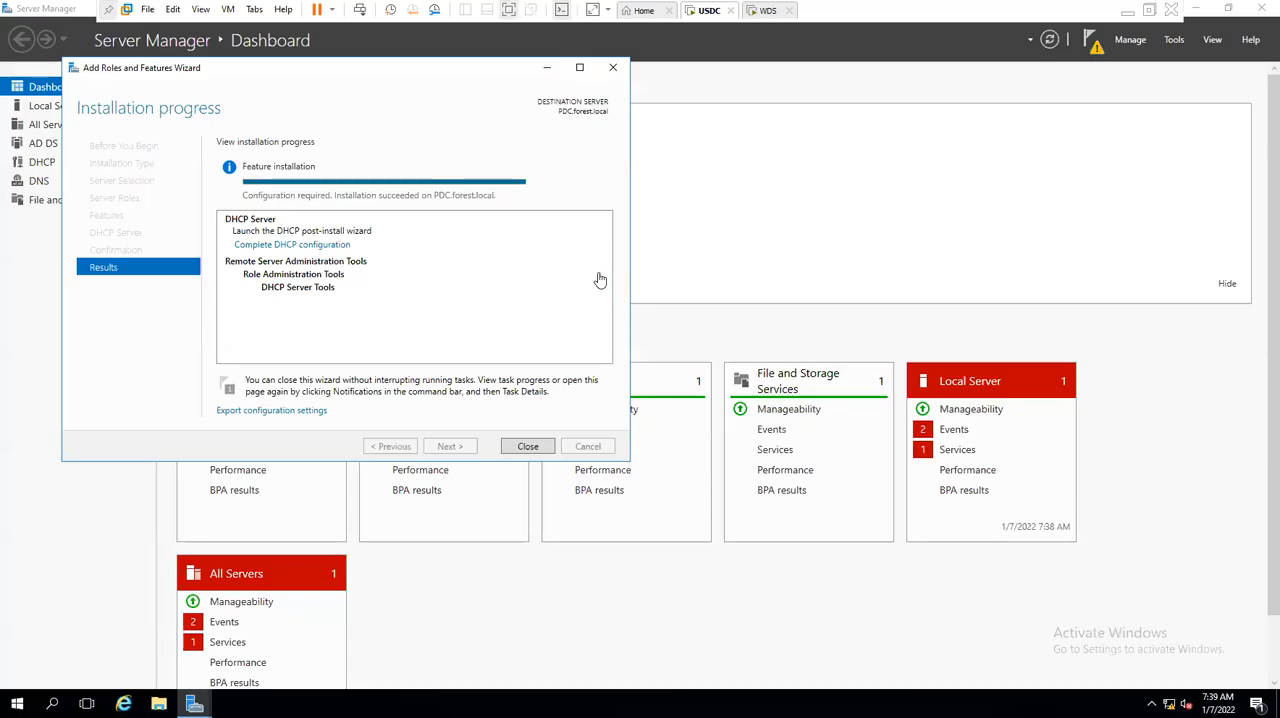
- Close the finished role installation and complete the DHCP post-install configuration, authorizing the server with the FOREST\Administrator credentials
{"action": "left_click", "coordinate": [528, 446]}
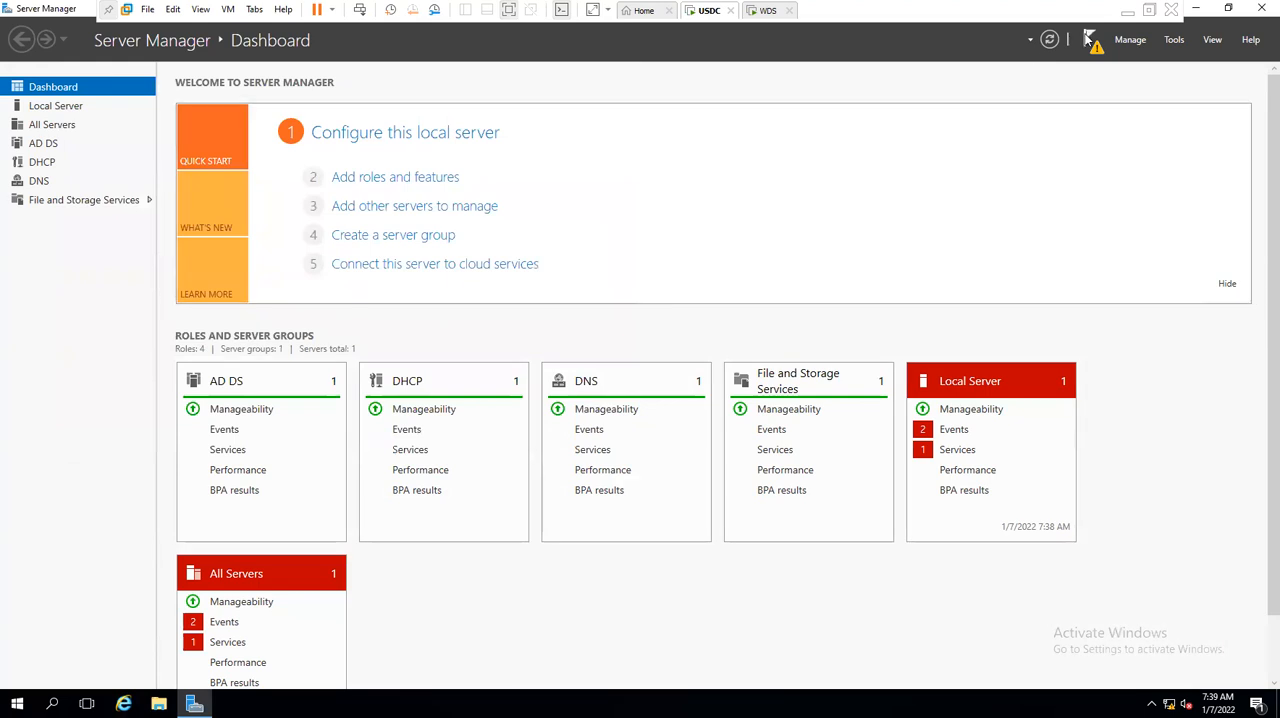
{"action": "left_click", "coordinate": [1092, 40]}
{"action": "left_click", "coordinate": [947, 129]}
{"action": "left_click", "coordinate": [509, 508]}
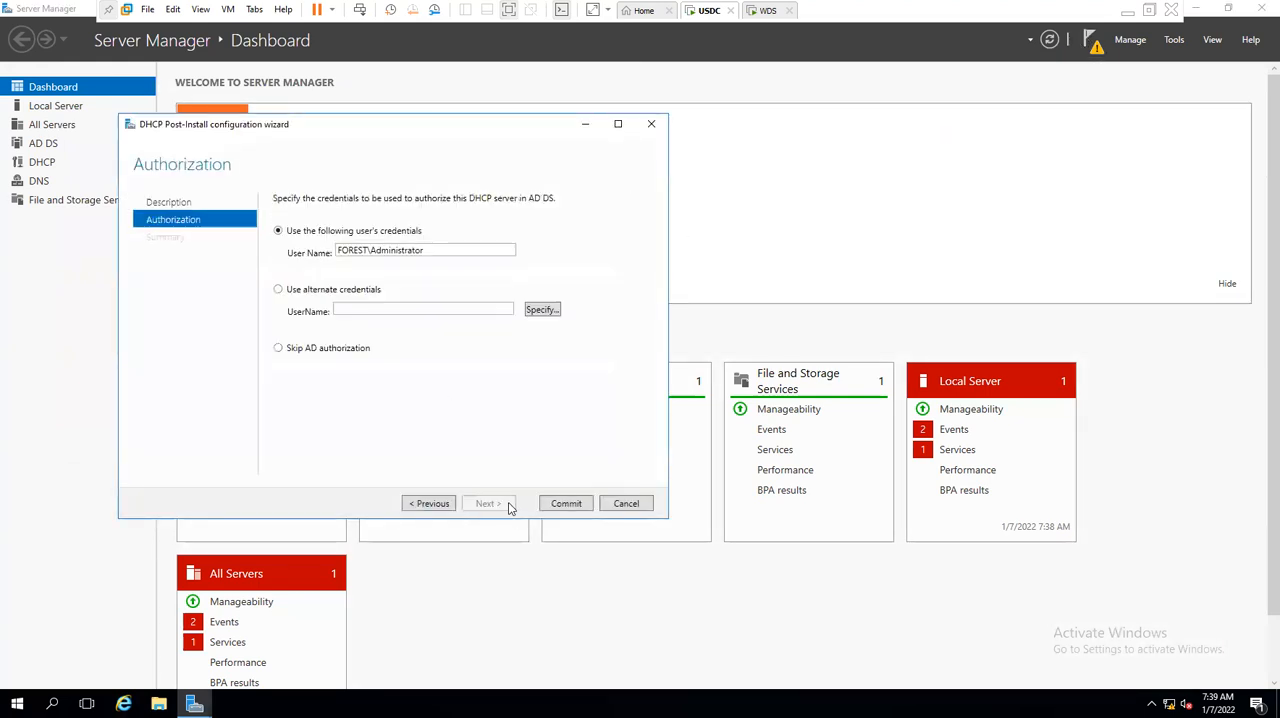
{"action": "left_click", "coordinate": [552, 505]}
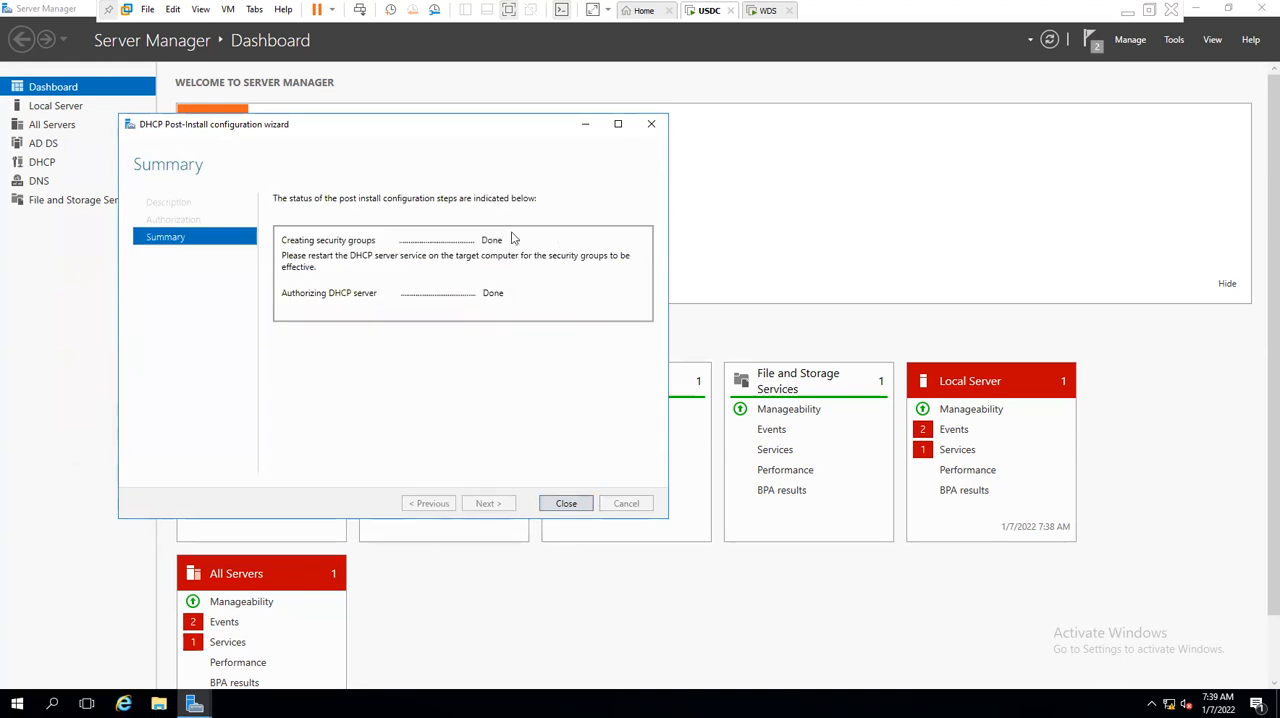
{"action": "left_click", "coordinate": [552, 505]}
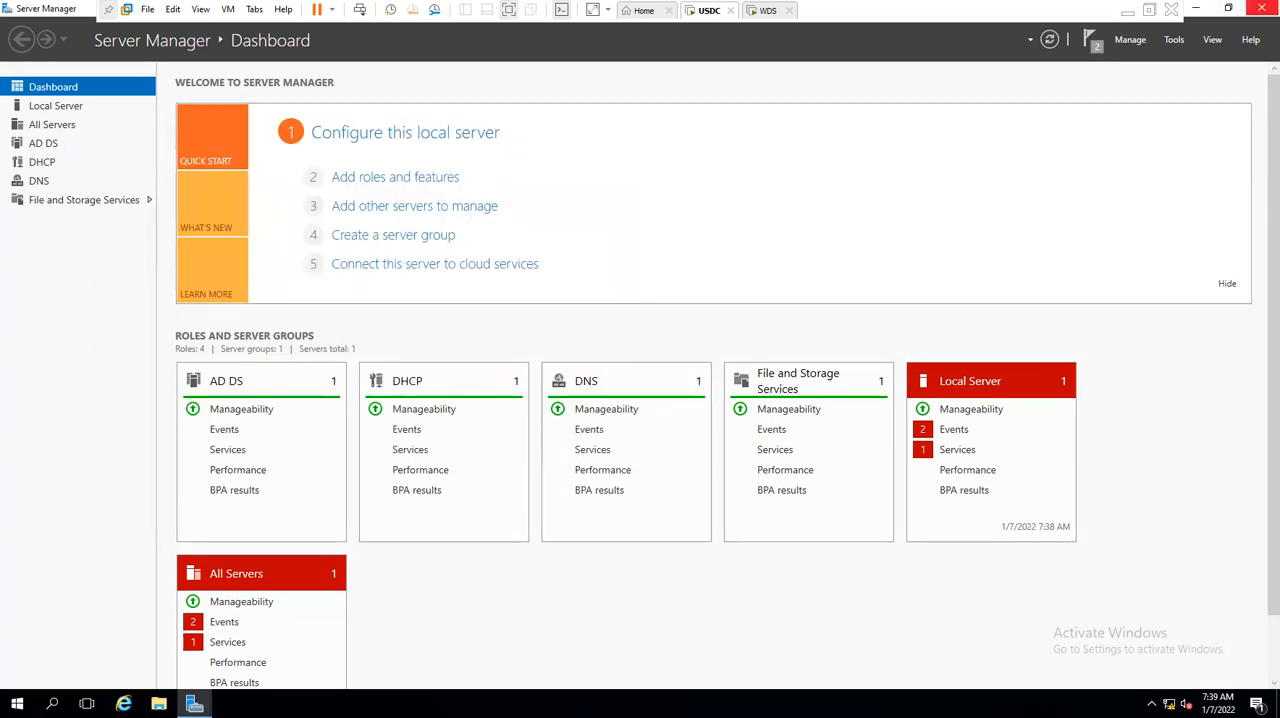
- Close Server Manager, refresh the desktop, and open the DHCP console maximized with the Run command dhcpmgmt.msc
{"action": "left_click", "coordinate": [1260, 9]}
{"action": "right_click", "coordinate": [418, 300]}
{"action": "left_click", "coordinate": [466, 345]}
{"action": "key", "text": "super+r"}
{"action": "type", "text": "dhcpmgmt.msc"}
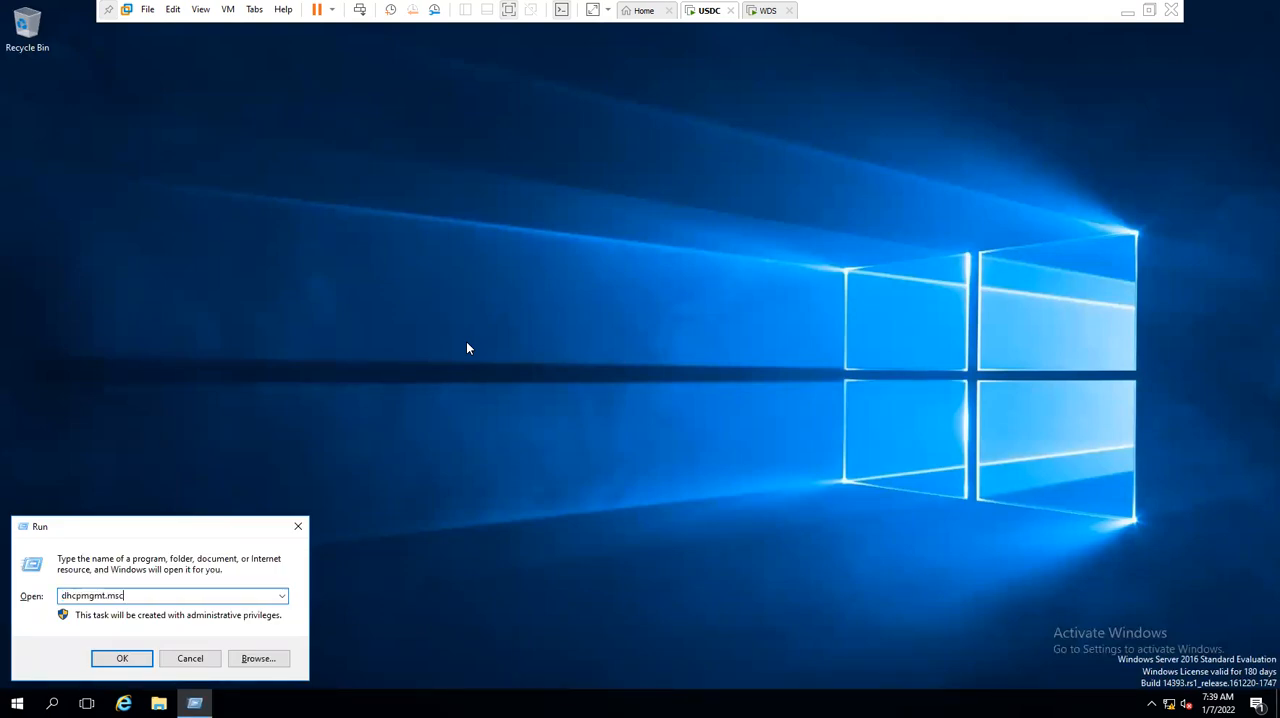
{"action": "key", "text": "Return"}
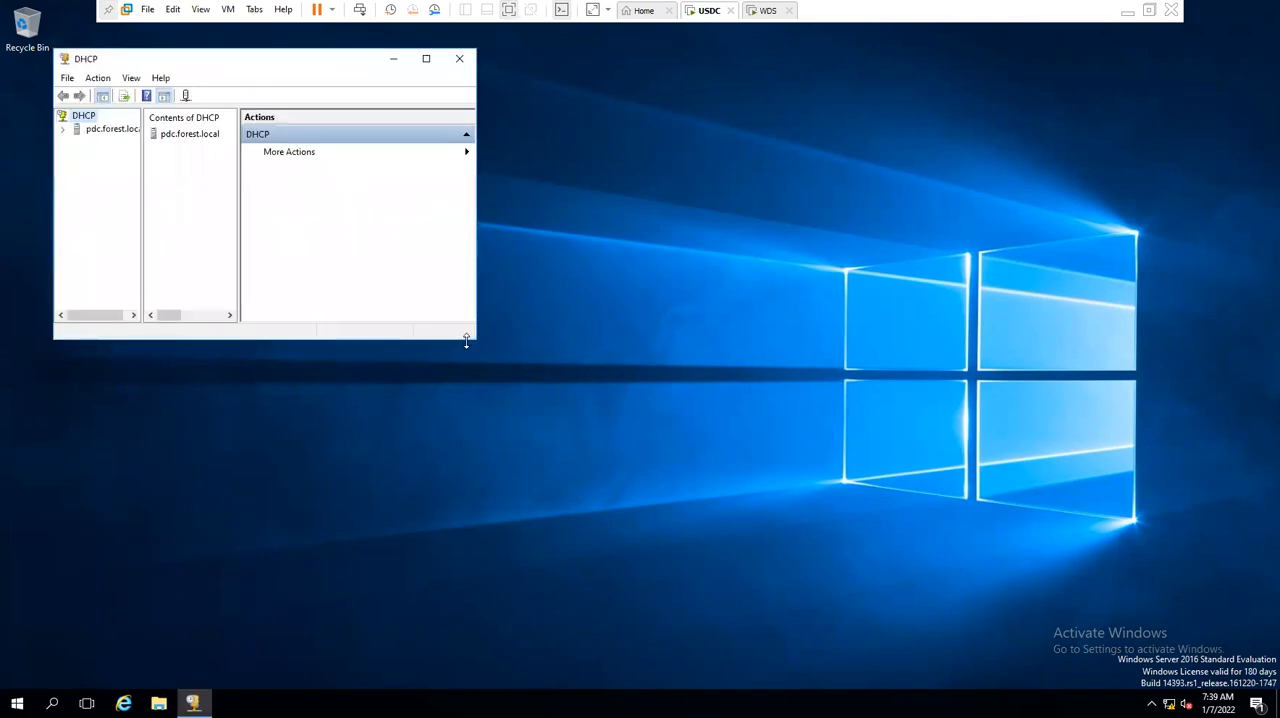
{"action": "left_click", "coordinate": [426, 58]}
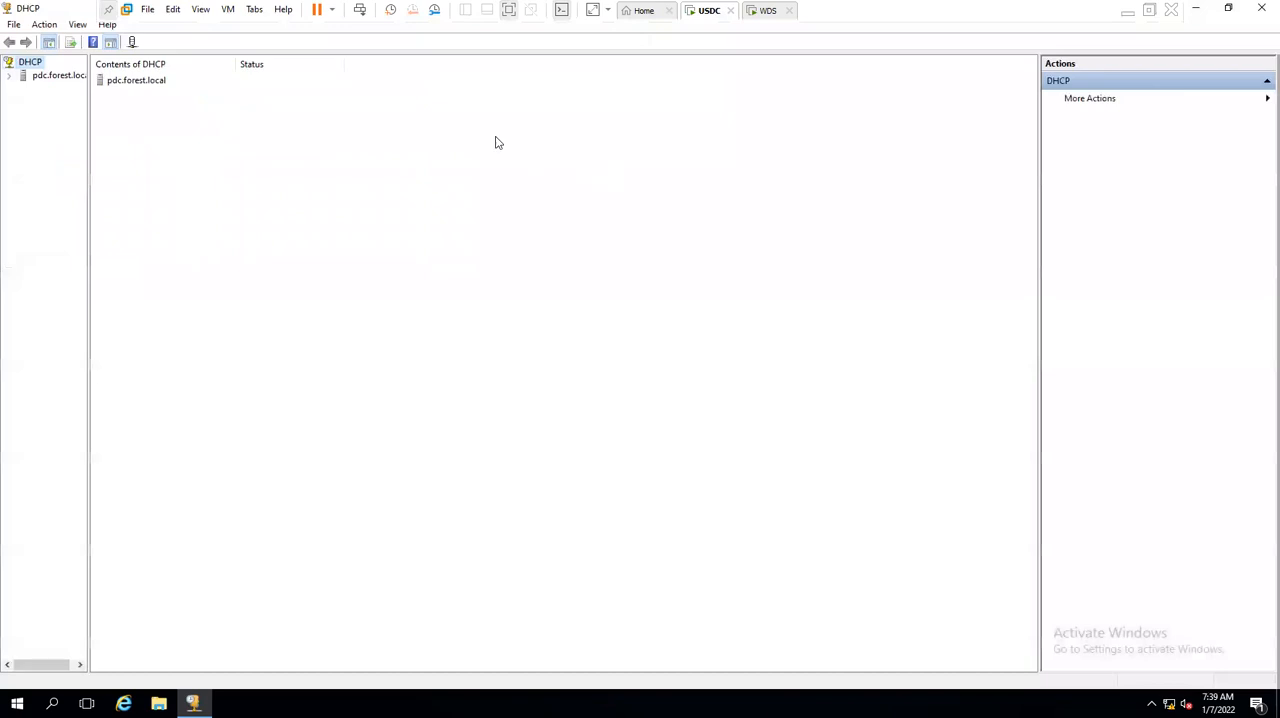
- Expand IPv4 under pdc.forest.local, widen the console tree, and start a new IPv4 scope named us
{"action": "left_click", "coordinate": [48, 82]}
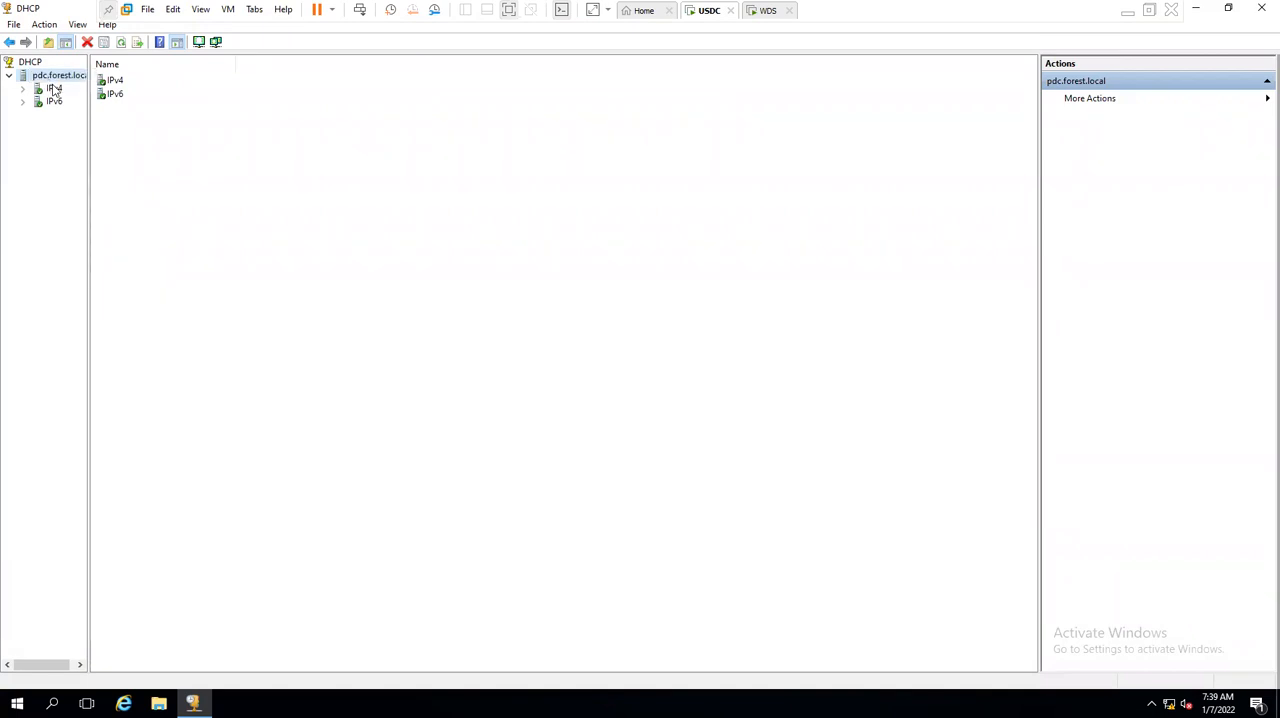
{"action": "double_click", "coordinate": [54, 89]}
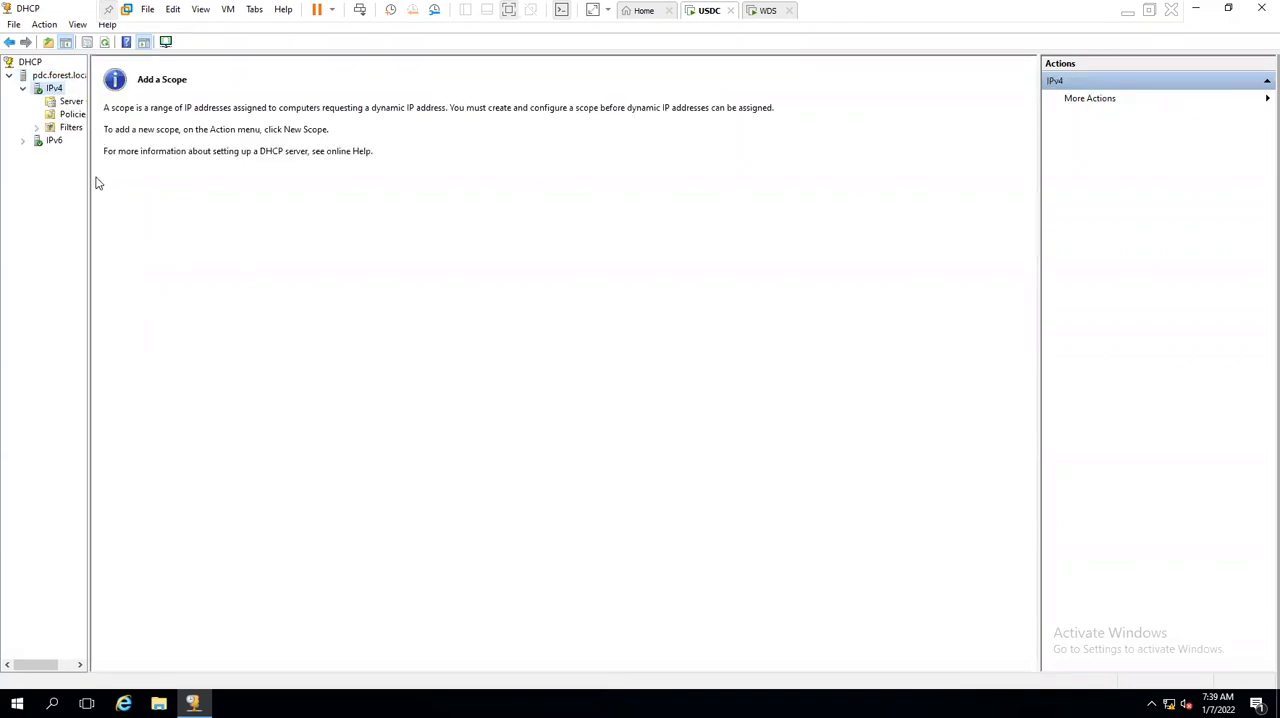
{"action": "left_click_drag", "start_coordinate": [88, 185], "coordinate": [168, 188]}
{"action": "right_click", "coordinate": [54, 88]}
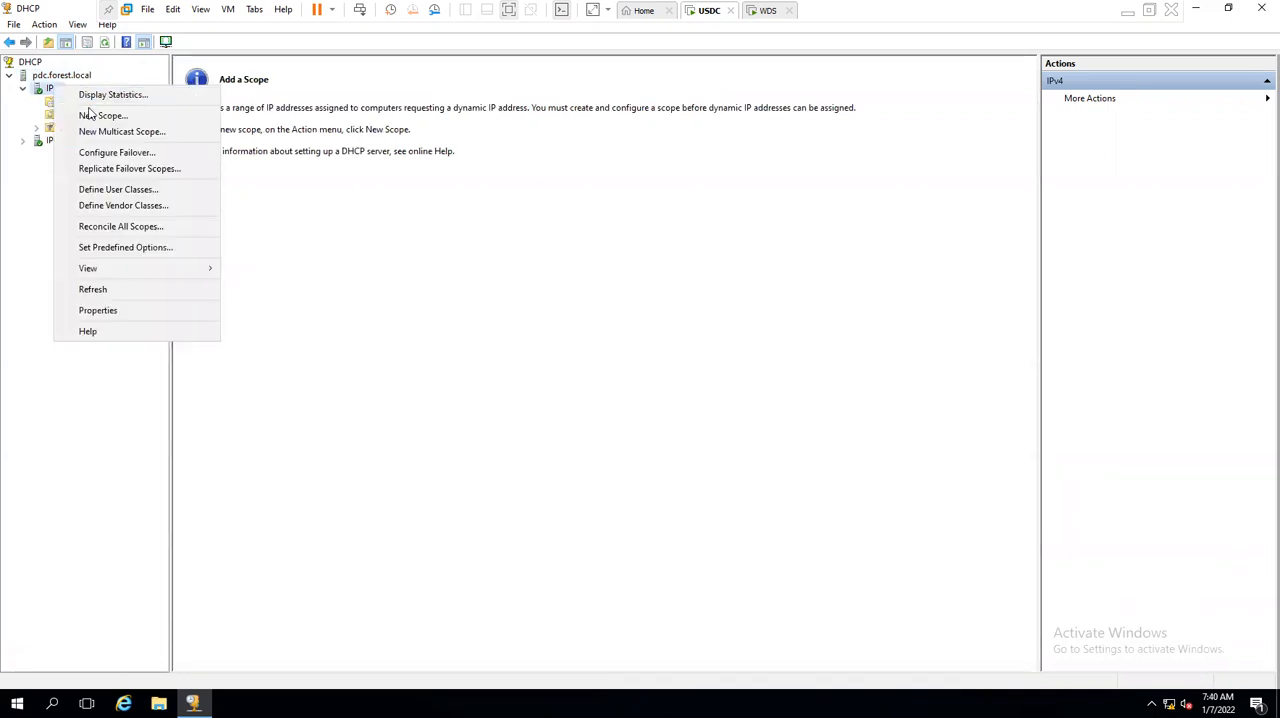
{"action": "left_click", "coordinate": [88, 116]}
{"action": "key", "text": "Return"}
{"action": "type", "text": "us"}
{"action": "key", "text": "Return"}
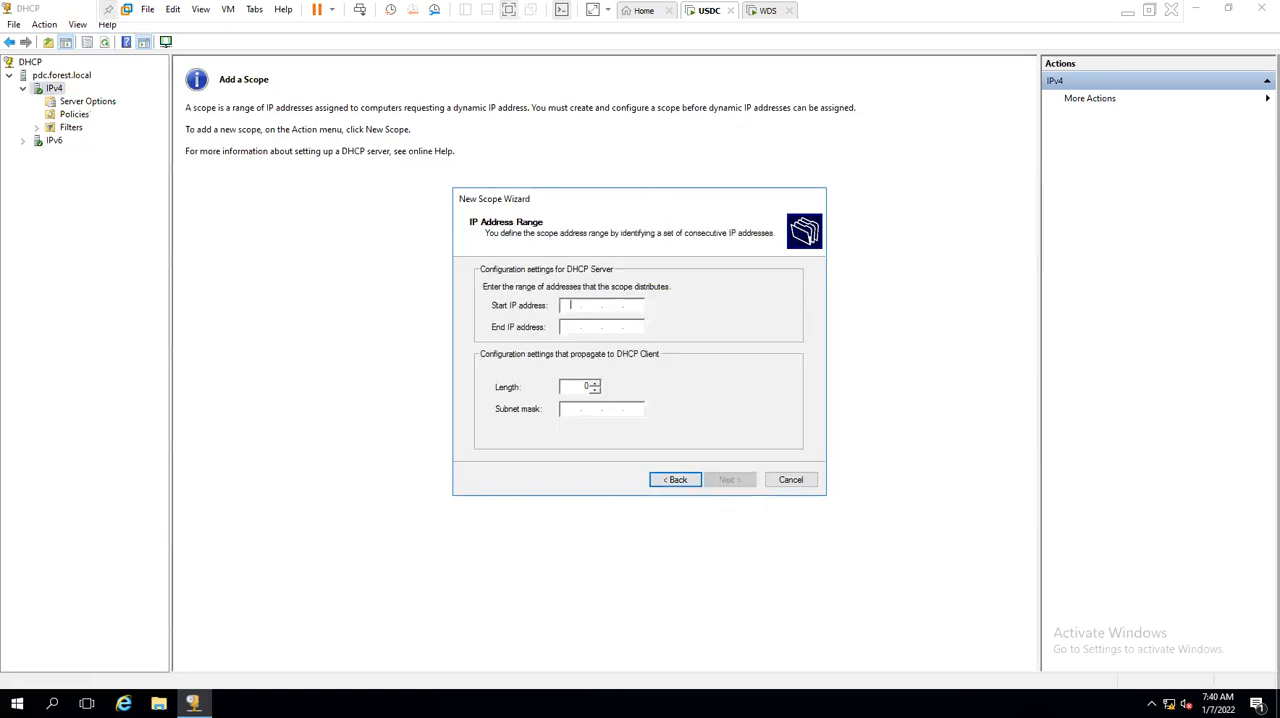
- Set the scope range to 10.10.0.11 through 10.10.0.100, keep the remaining defaults, and finish creating the us scope
{"action": "type", "text": "10.10.0.11"}
{"action": "key", "text": "Tab"}
{"action": "type", "text": "10.1"}
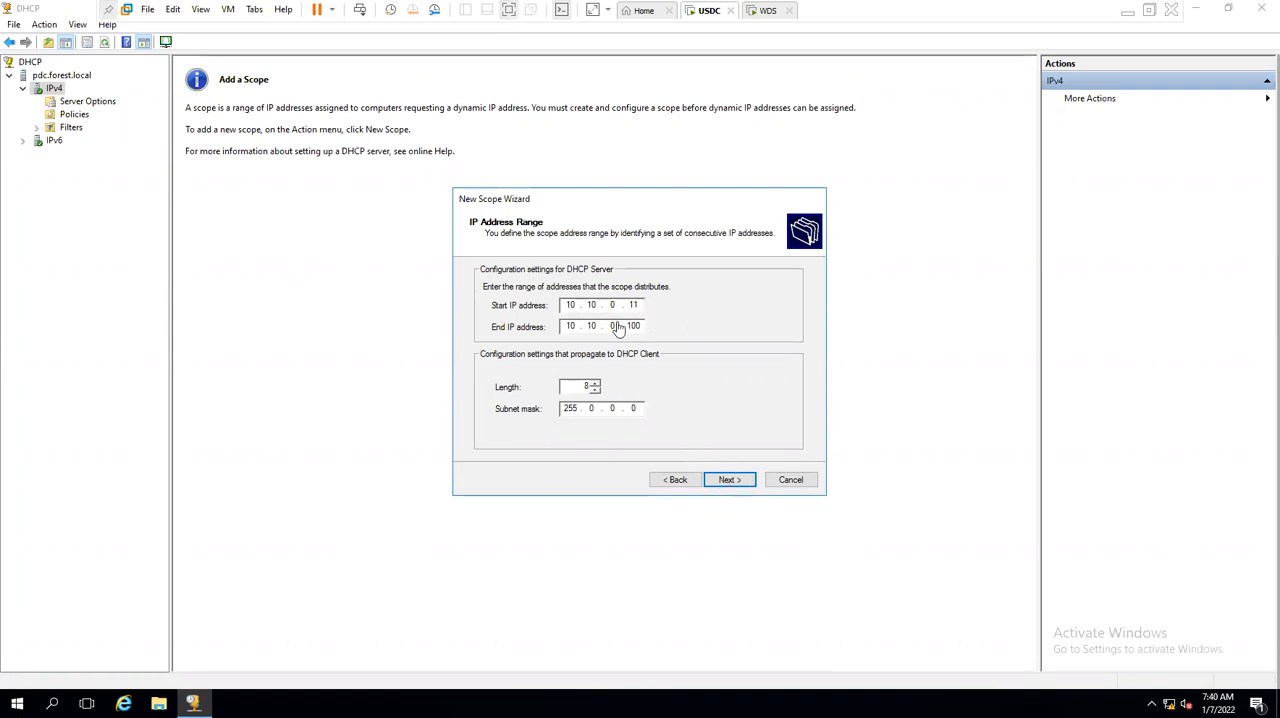
{"action": "left_click", "coordinate": [730, 481]}
{"action": "left_click", "coordinate": [730, 481]}
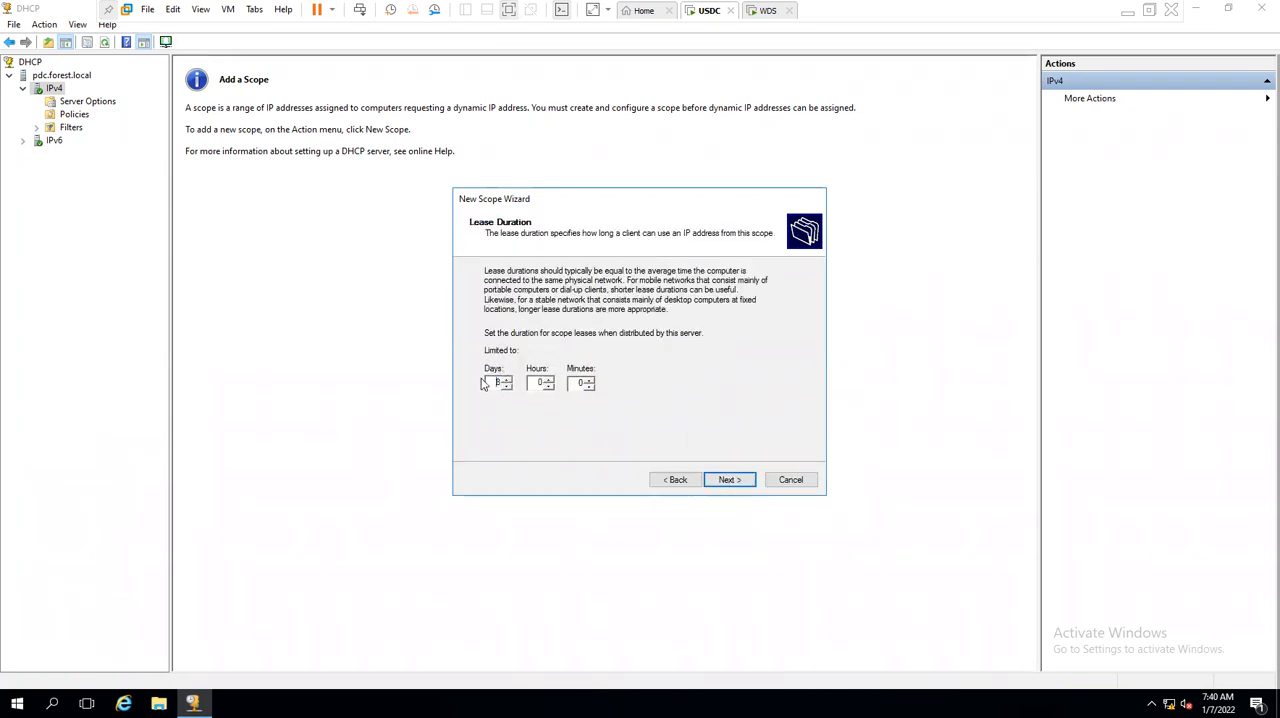
{"action": "left_click", "coordinate": [728, 482]}
{"action": "left_click", "coordinate": [728, 484]}
{"action": "left_click", "coordinate": [728, 484]}
{"action": "left_click", "coordinate": [728, 484]}
{"action": "left_click", "coordinate": [728, 484]}
{"action": "left_click", "coordinate": [728, 484]}
{"action": "left_click", "coordinate": [728, 484]}
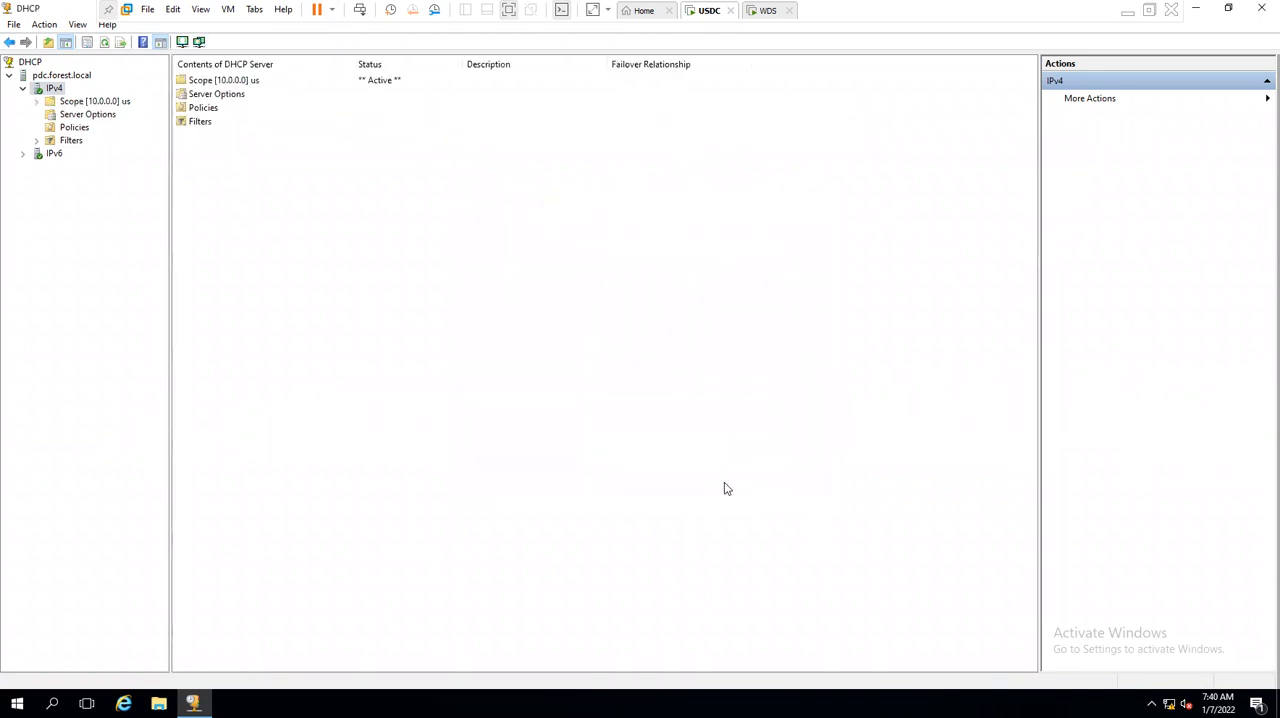
- Restart the DHCP service on pdc.forest.local
{"action": "left_click", "coordinate": [80, 75]}
{"action": "right_click", "coordinate": [80, 75]}
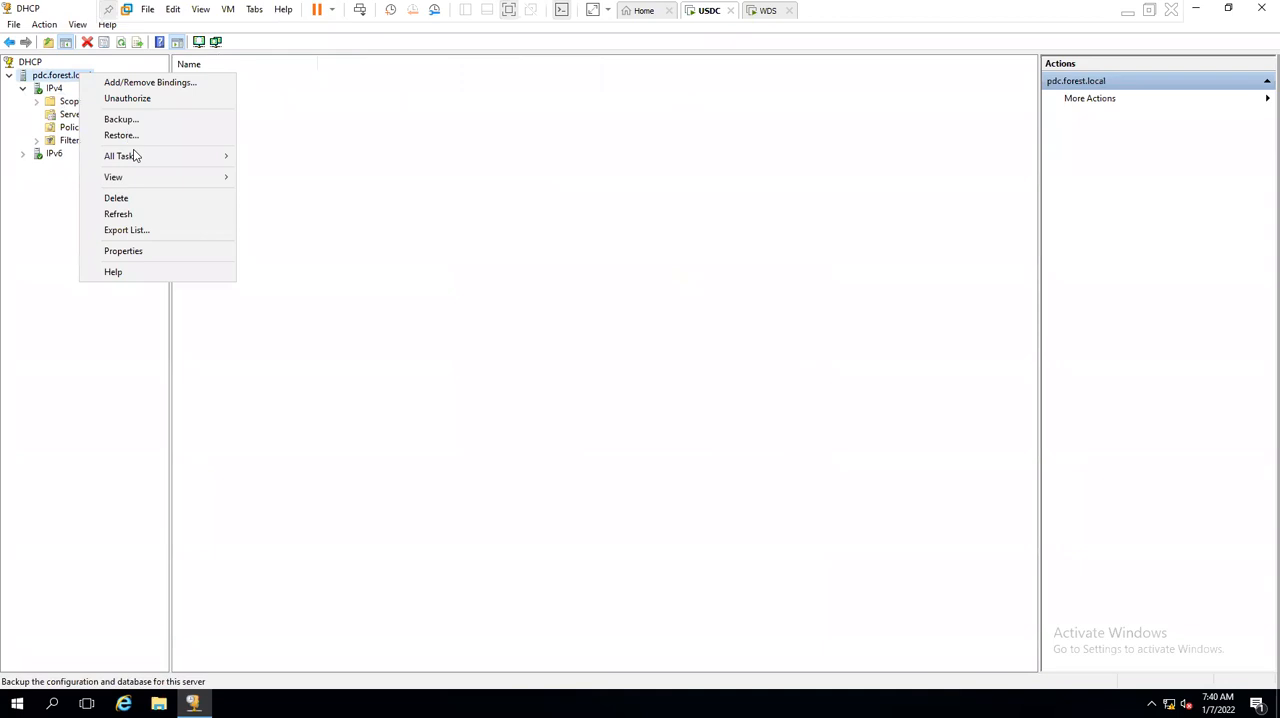
{"action": "mouse_move", "coordinate": [200, 156]}
{"action": "left_click", "coordinate": [270, 220]}
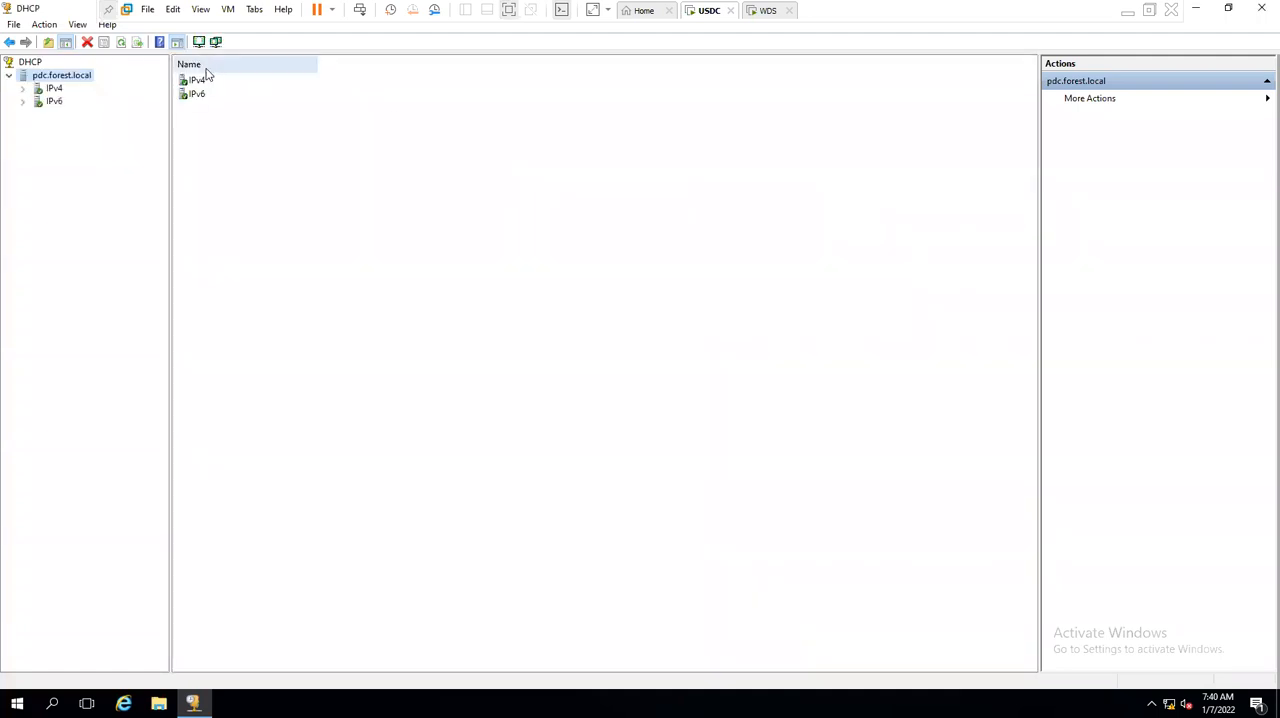
- Expand IPv4 and the us scope in the console tree and view the scope's address leases
{"action": "double_click", "coordinate": [53, 89]}
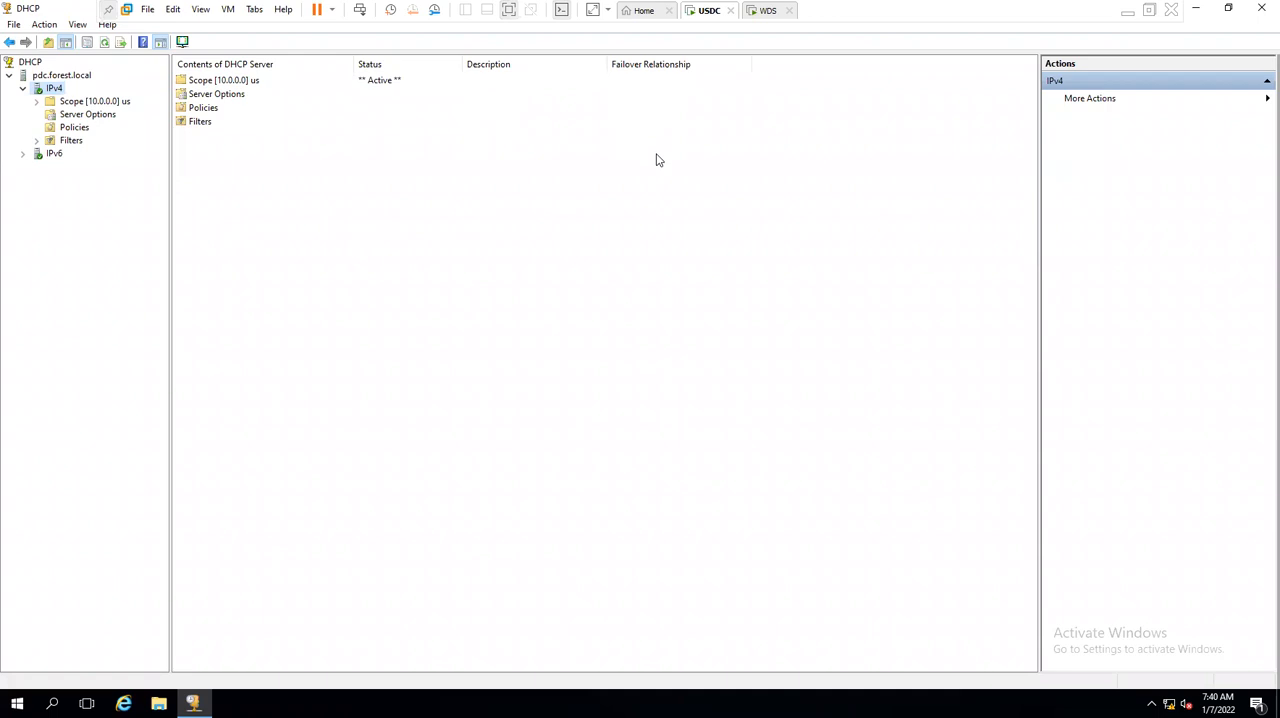
{"action": "double_click", "coordinate": [88, 104]}
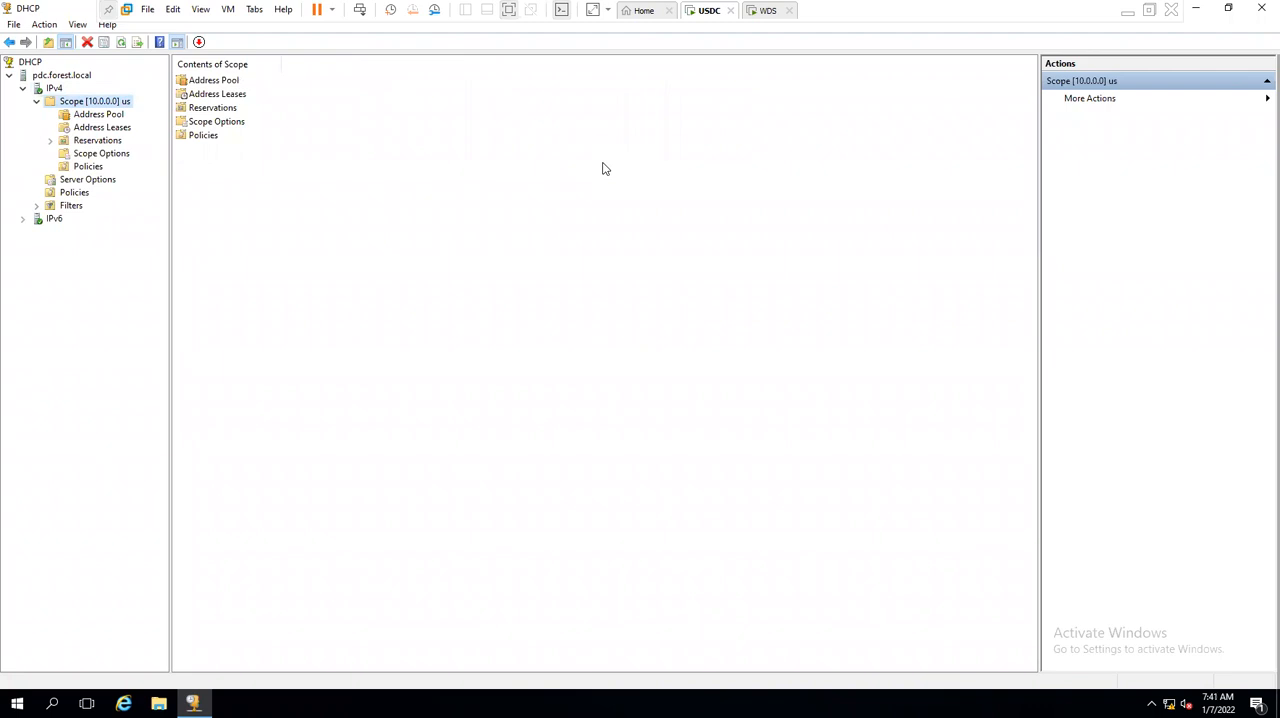
{"action": "left_click", "coordinate": [64, 78]}
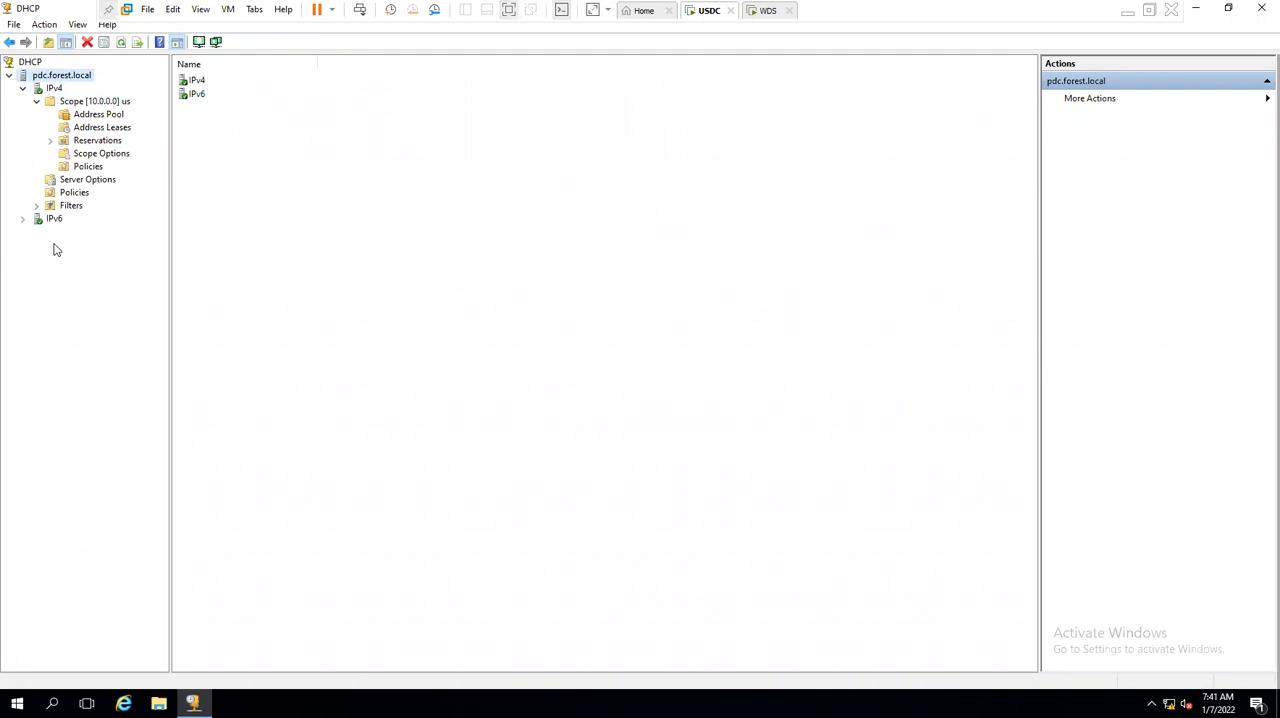
{"action": "left_click", "coordinate": [101, 128]}
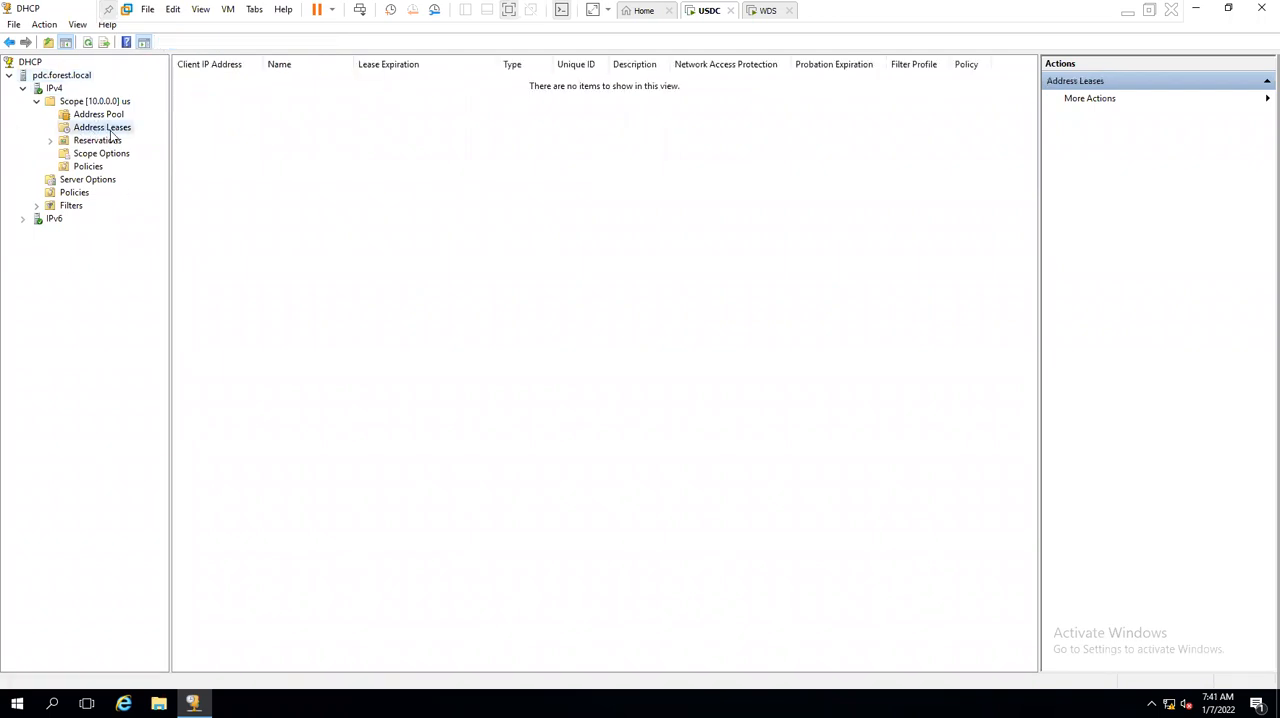
- Switch to the WDS virtual machine, refresh its desktop, and open Network Connections with ncpa.cpl
{"action": "left_click", "coordinate": [766, 10]}
{"action": "right_click", "coordinate": [468, 219]}
{"action": "left_click", "coordinate": [502, 264]}
{"action": "key", "text": "super+r"}
{"action": "type", "text": "nc"}
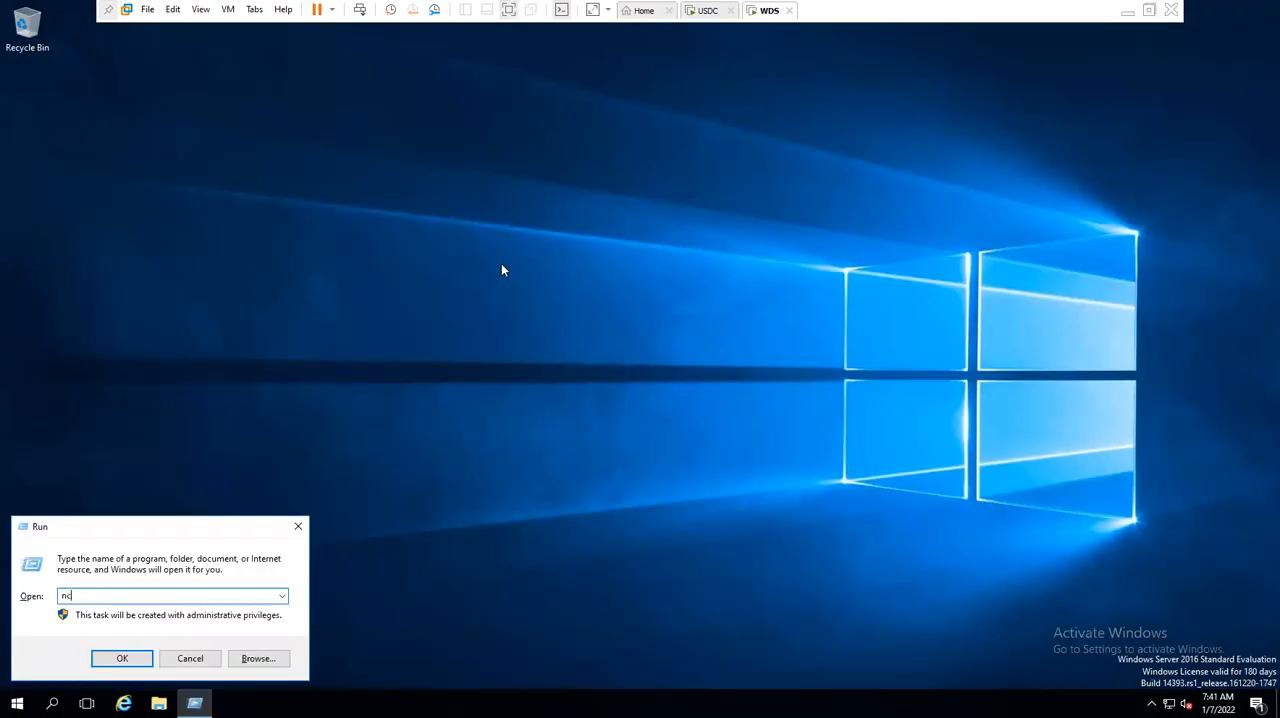
{"action": "type", "text": "pa.cpl"}
{"action": "key", "text": "Return"}
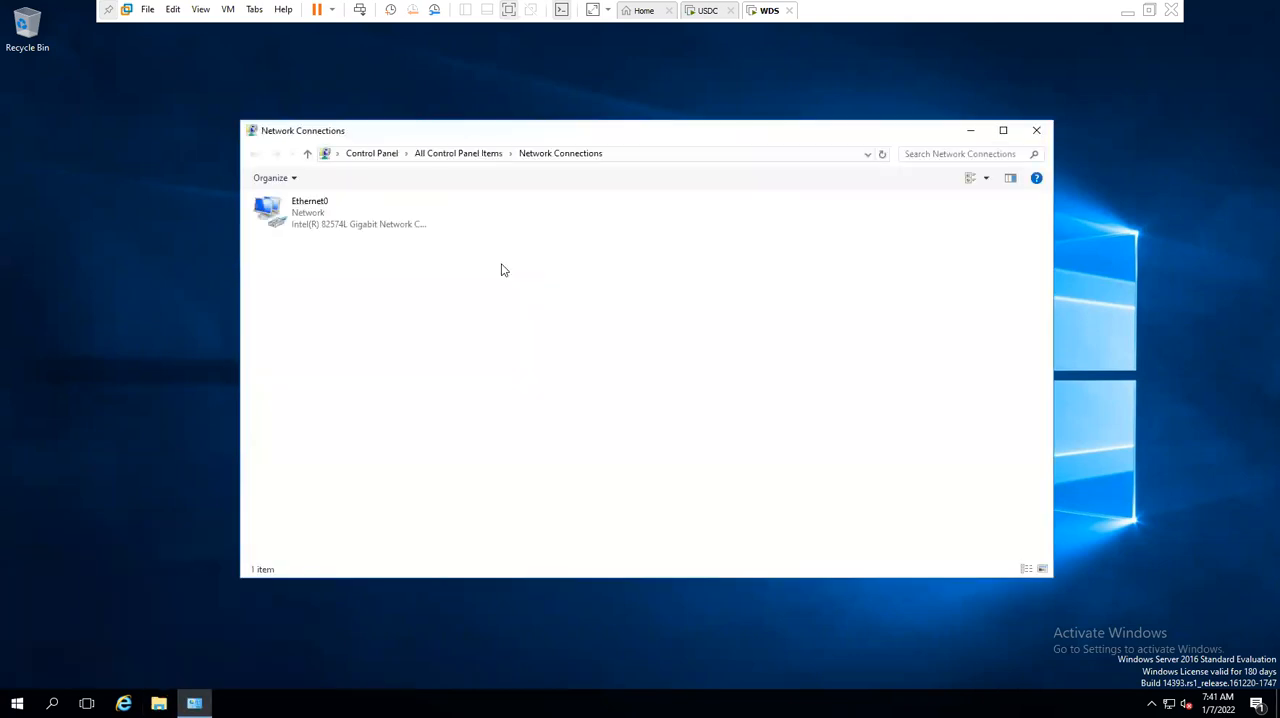
- Disable and re-enable the Ethernet0 adapter on WDS to request a DHCP lease, refreshing the connections view
{"action": "left_click", "coordinate": [323, 230]}
{"action": "left_click", "coordinate": [345, 179]}
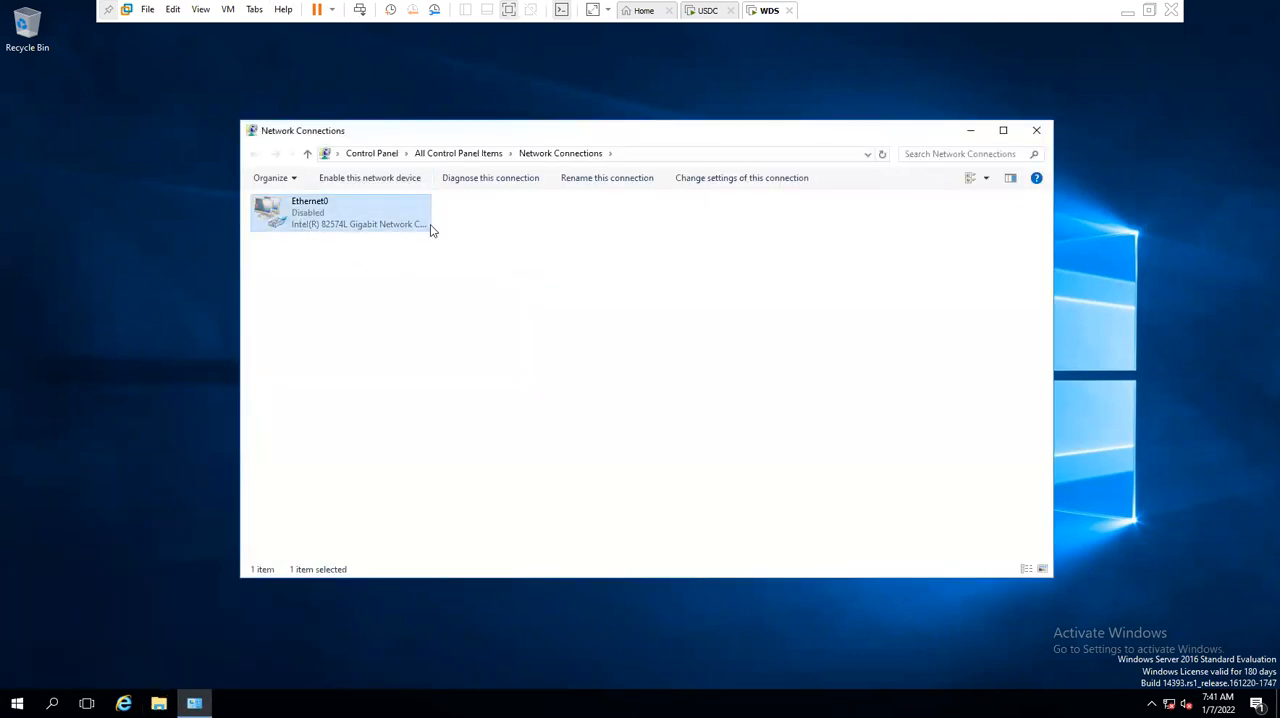
{"action": "right_click", "coordinate": [513, 253]}
{"action": "left_click", "coordinate": [551, 314]}
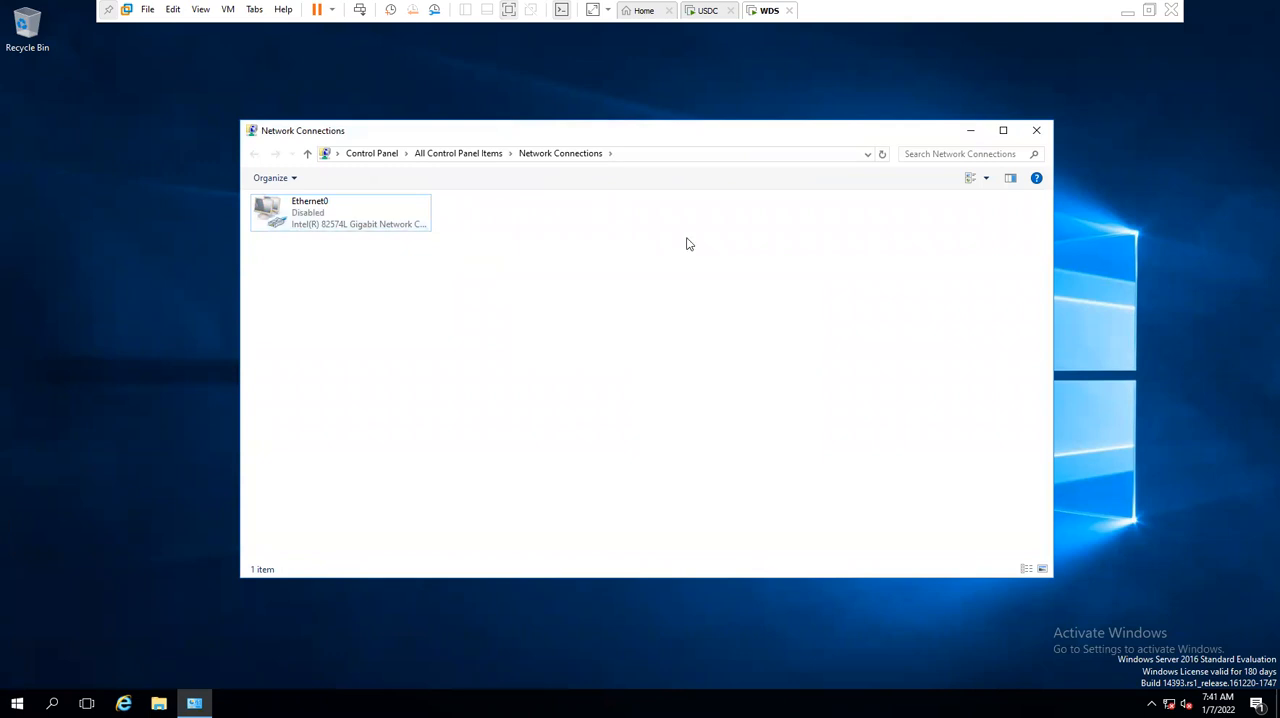
{"action": "left_click", "coordinate": [285, 228]}
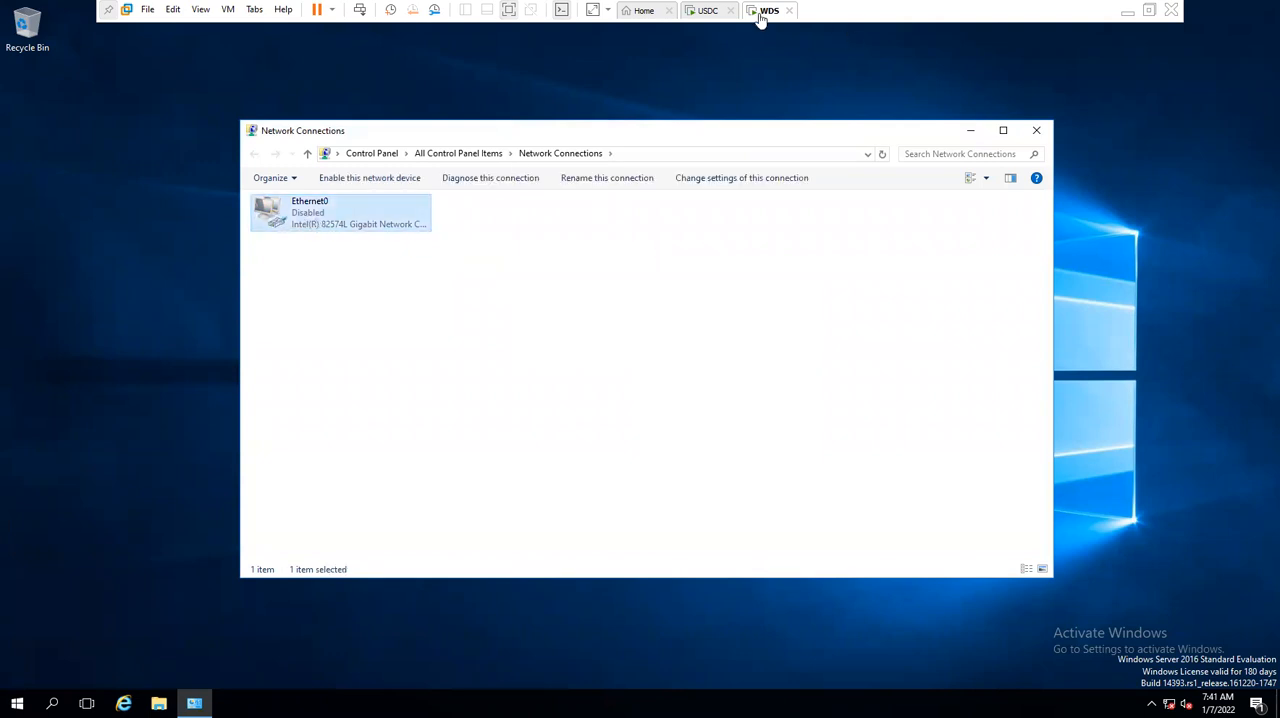
{"action": "left_click", "coordinate": [391, 182]}
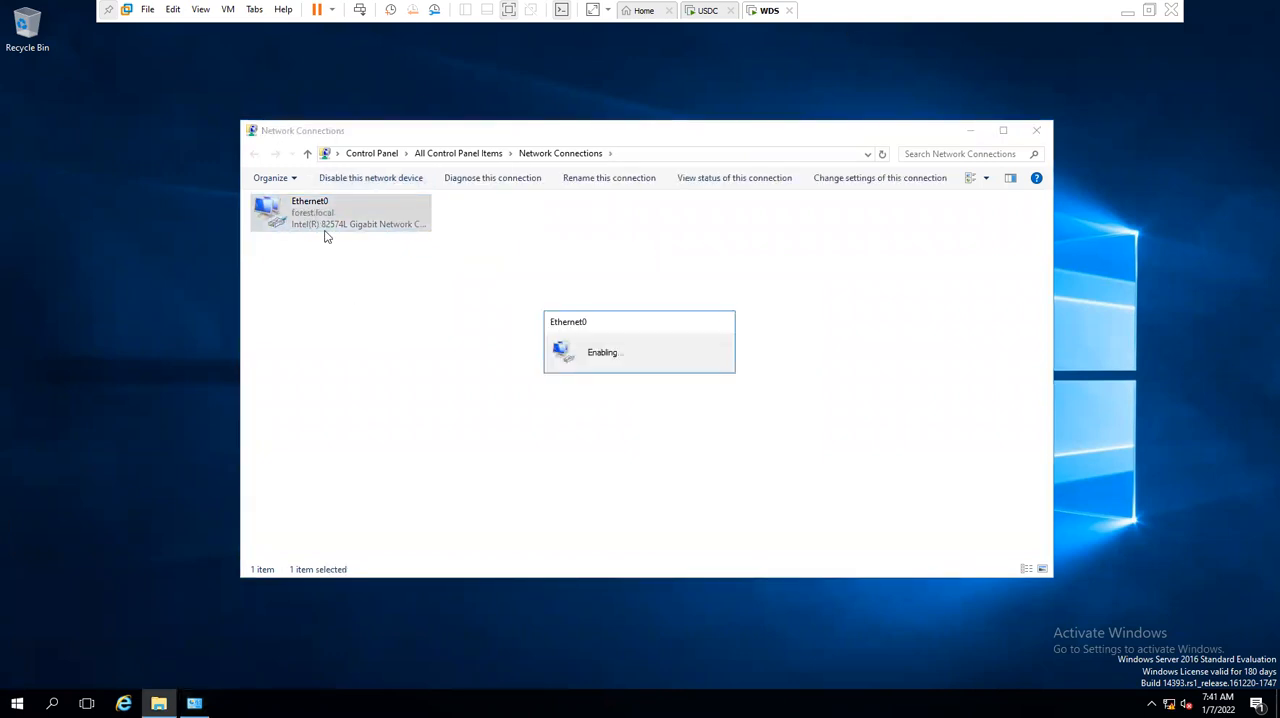
{"action": "left_click", "coordinate": [341, 320]}
{"action": "right_click", "coordinate": [336, 311]}
{"action": "left_click", "coordinate": [361, 368]}
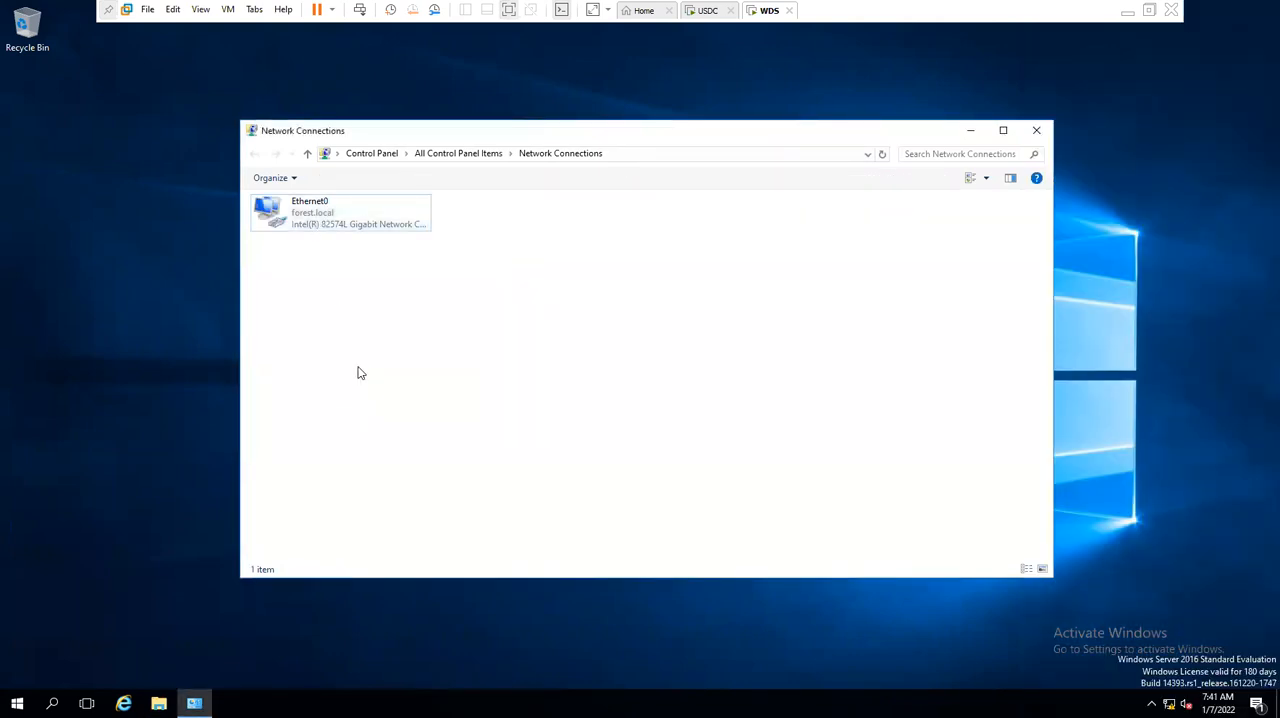
- Inspect Ethernet0's connection details for the leased IPv4 address, then close the status dialogs
{"action": "right_click", "coordinate": [322, 218]}
{"action": "left_click", "coordinate": [345, 240]}
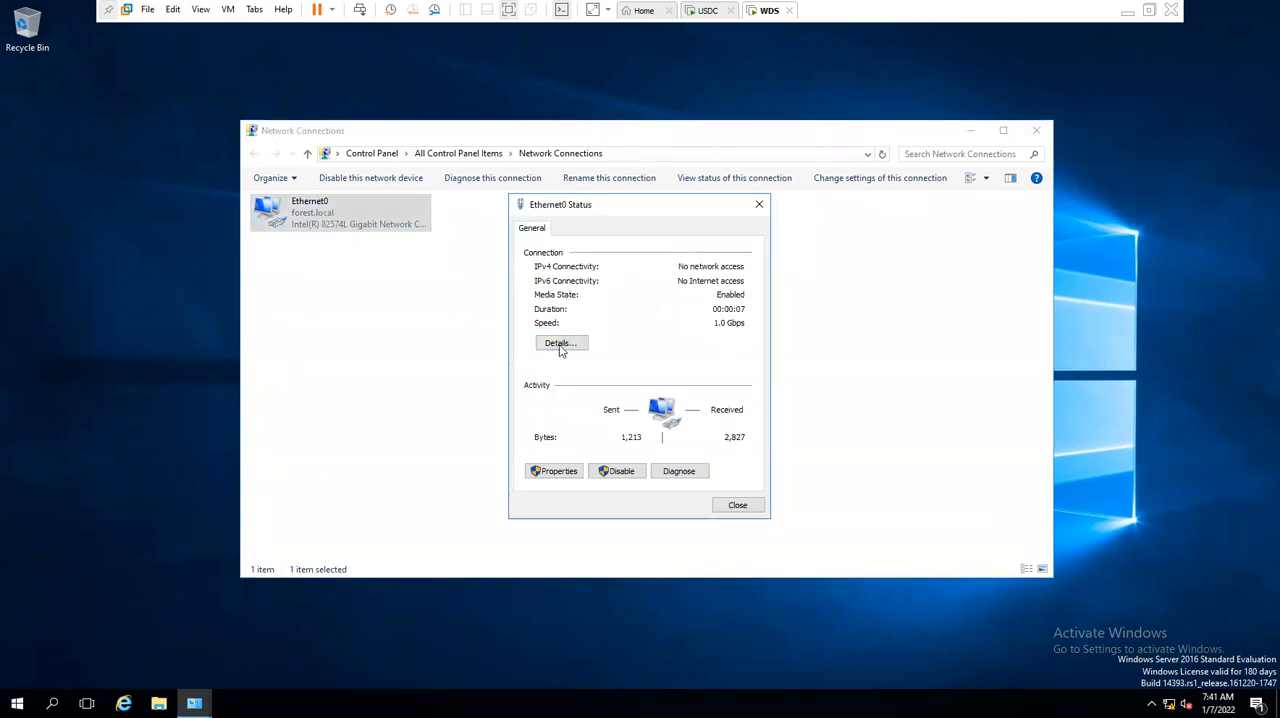
{"action": "left_click", "coordinate": [556, 344]}
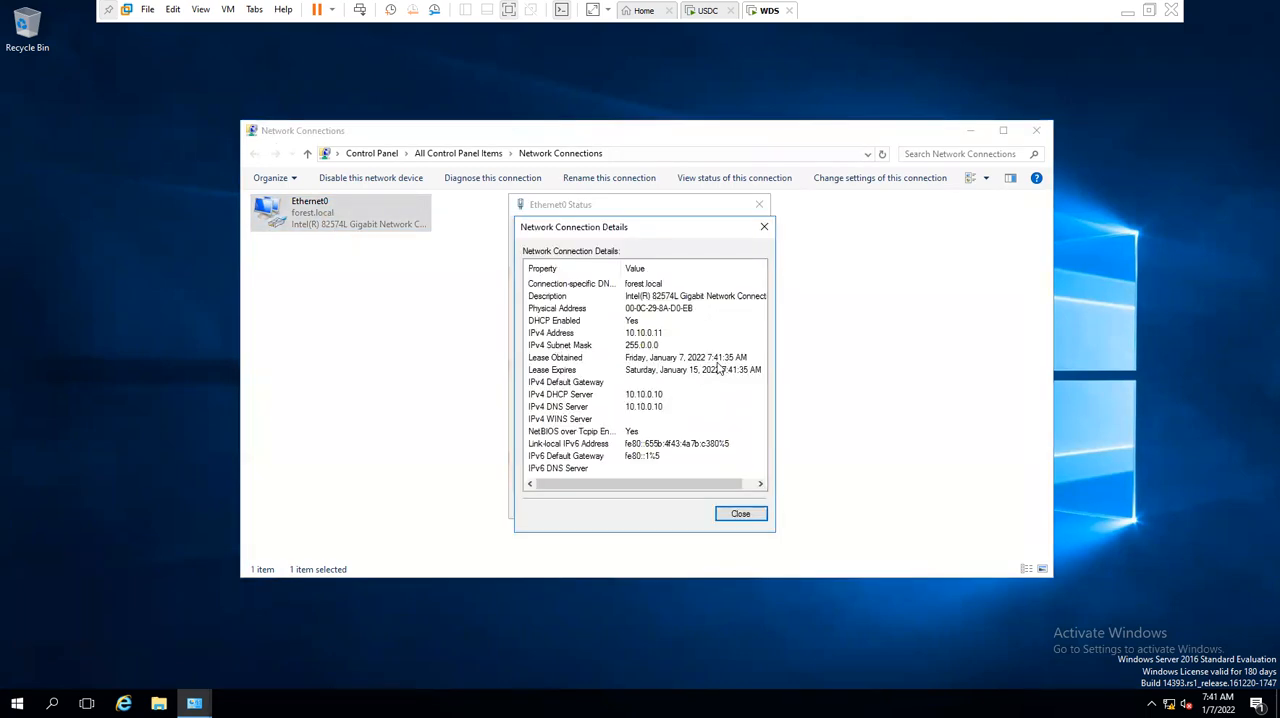
{"action": "left_click", "coordinate": [657, 334]}
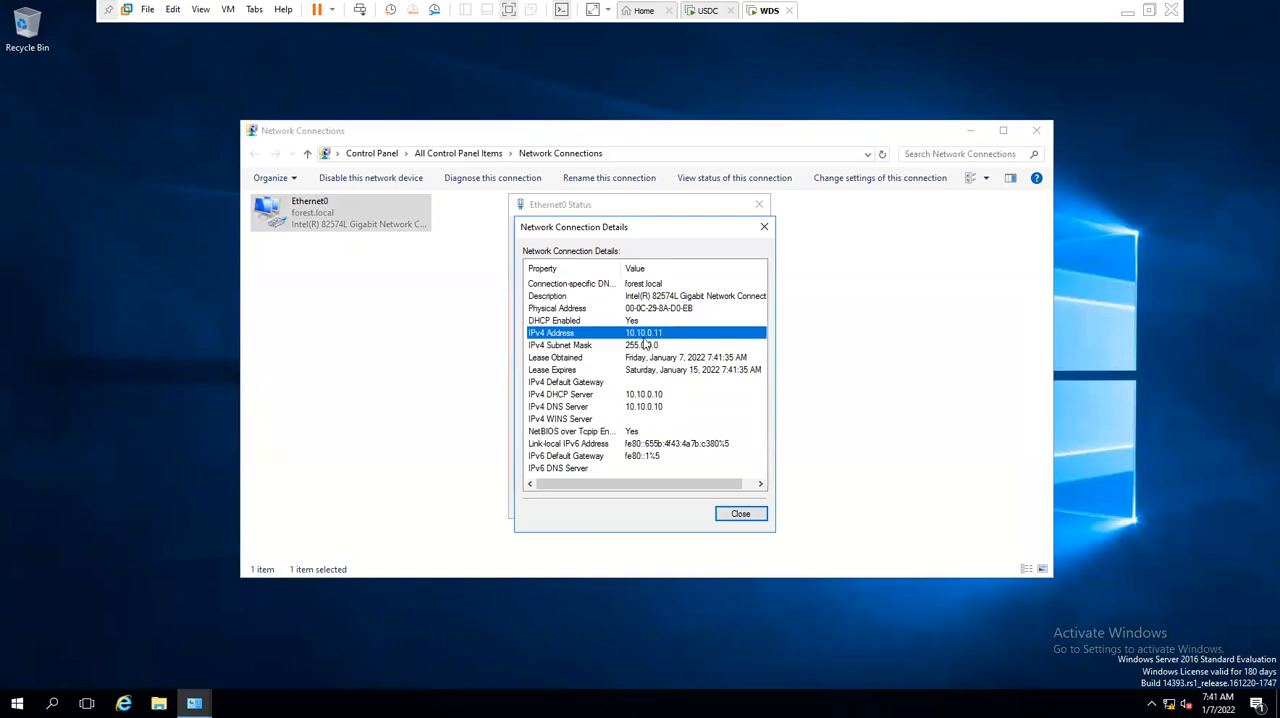
{"action": "key", "text": "Escape"}
{"action": "key", "text": "Escape"}
- Switch to the USDC virtual machine, refresh the us scope's address leases, and check the lease for WDS
{"action": "left_click", "coordinate": [702, 14]}
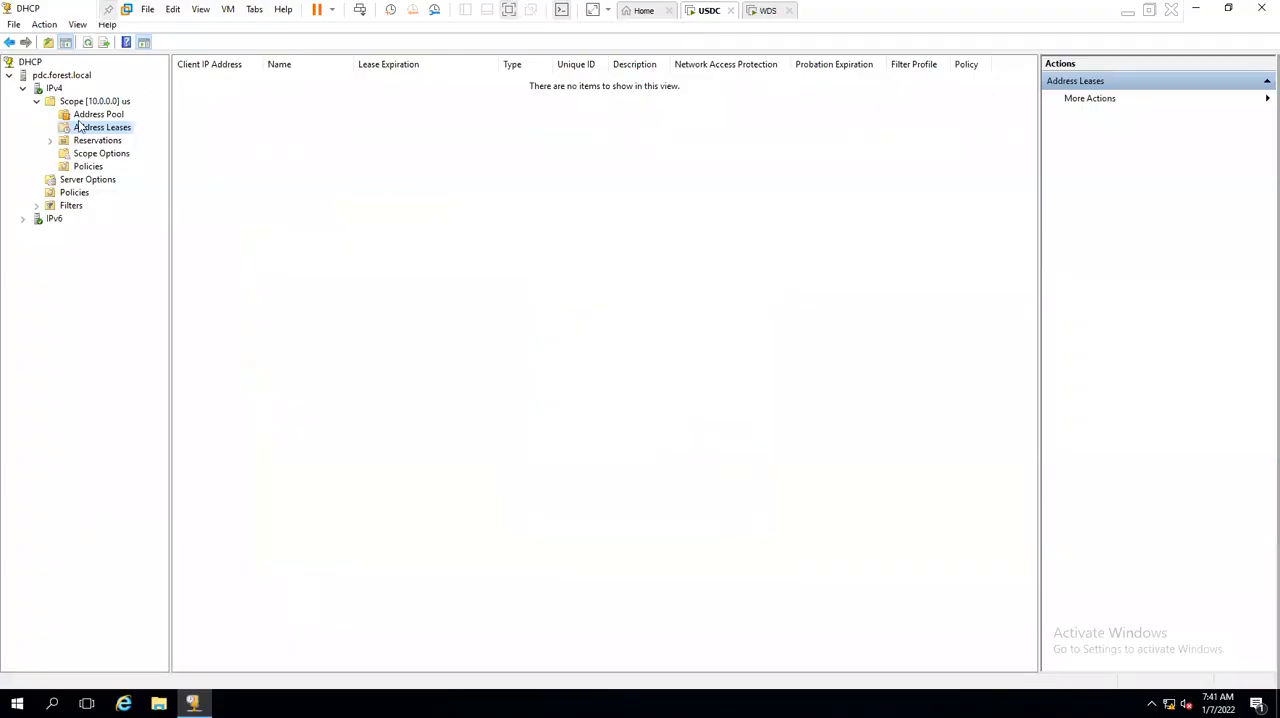
{"action": "left_click", "coordinate": [87, 42]}
{"action": "left_click", "coordinate": [230, 82]}
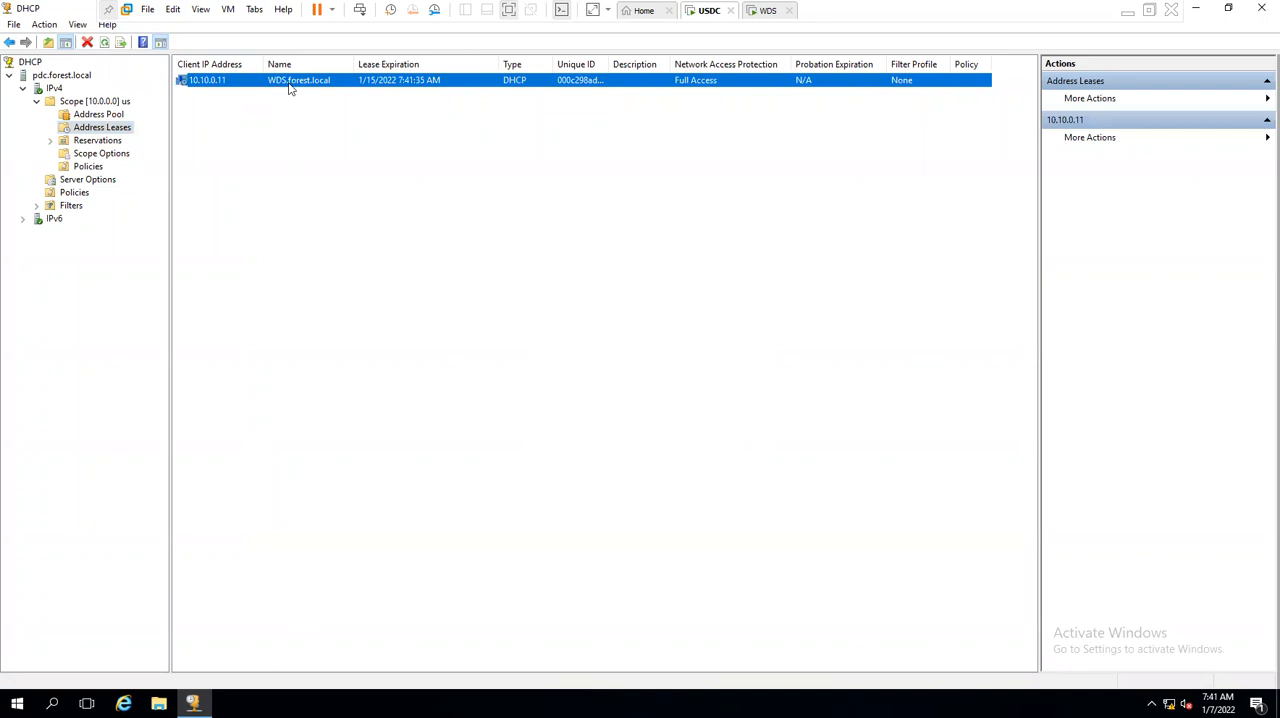
- Return to the WDS virtual machine and turn off Internet Protocol Version 6 (TCP/IPv6) for Ethernet0
{"action": "left_click", "coordinate": [760, 12]}
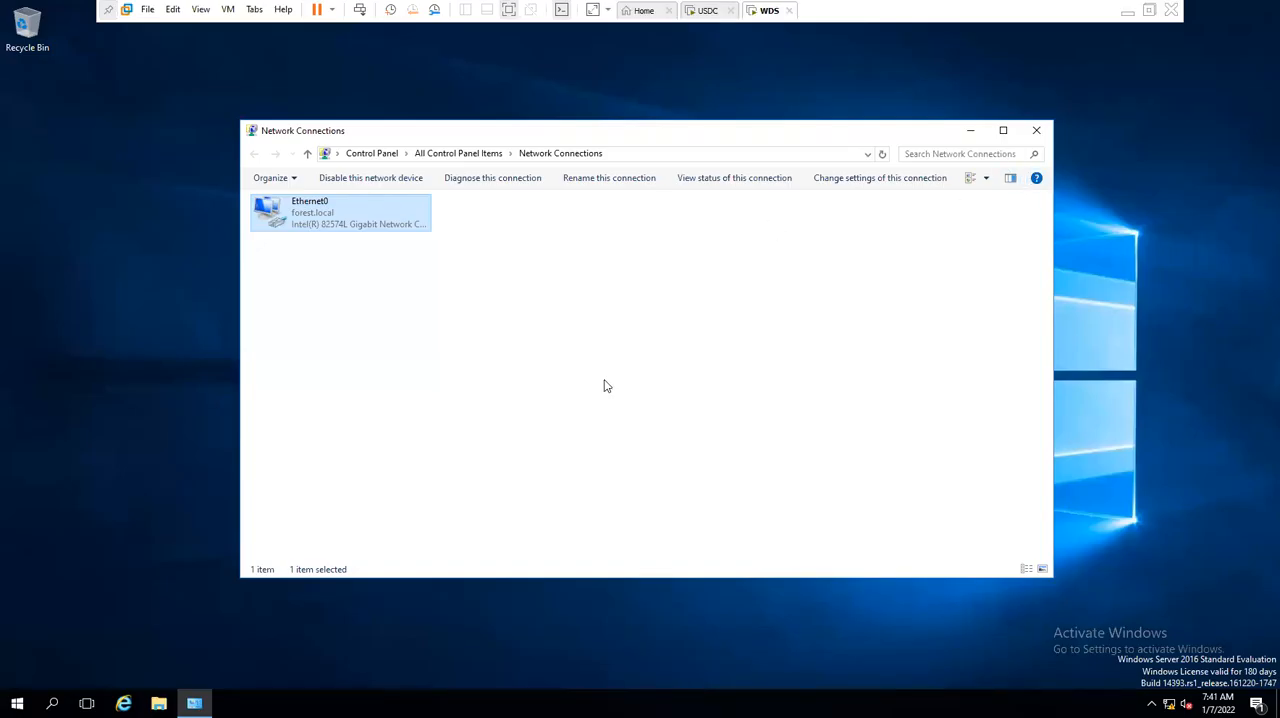
{"action": "right_click", "coordinate": [520, 324]}
{"action": "left_click", "coordinate": [555, 382]}
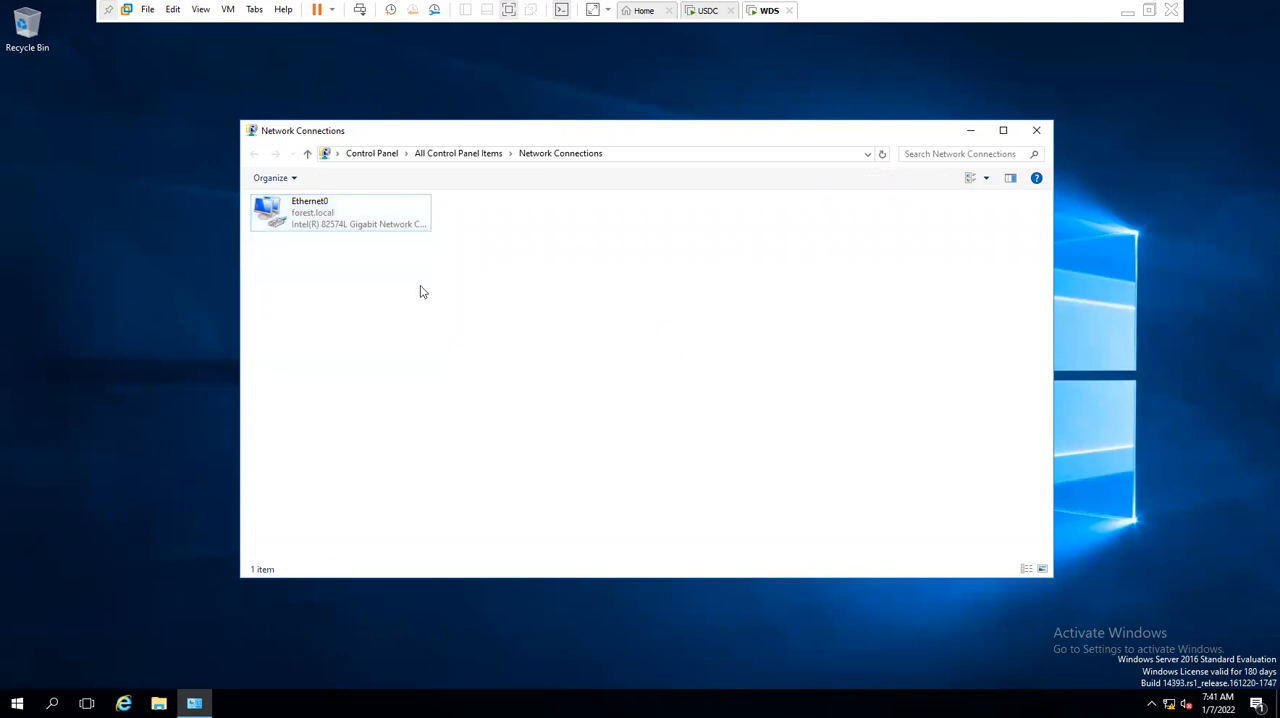
{"action": "left_click", "coordinate": [364, 232]}
{"action": "double_click", "coordinate": [364, 232]}
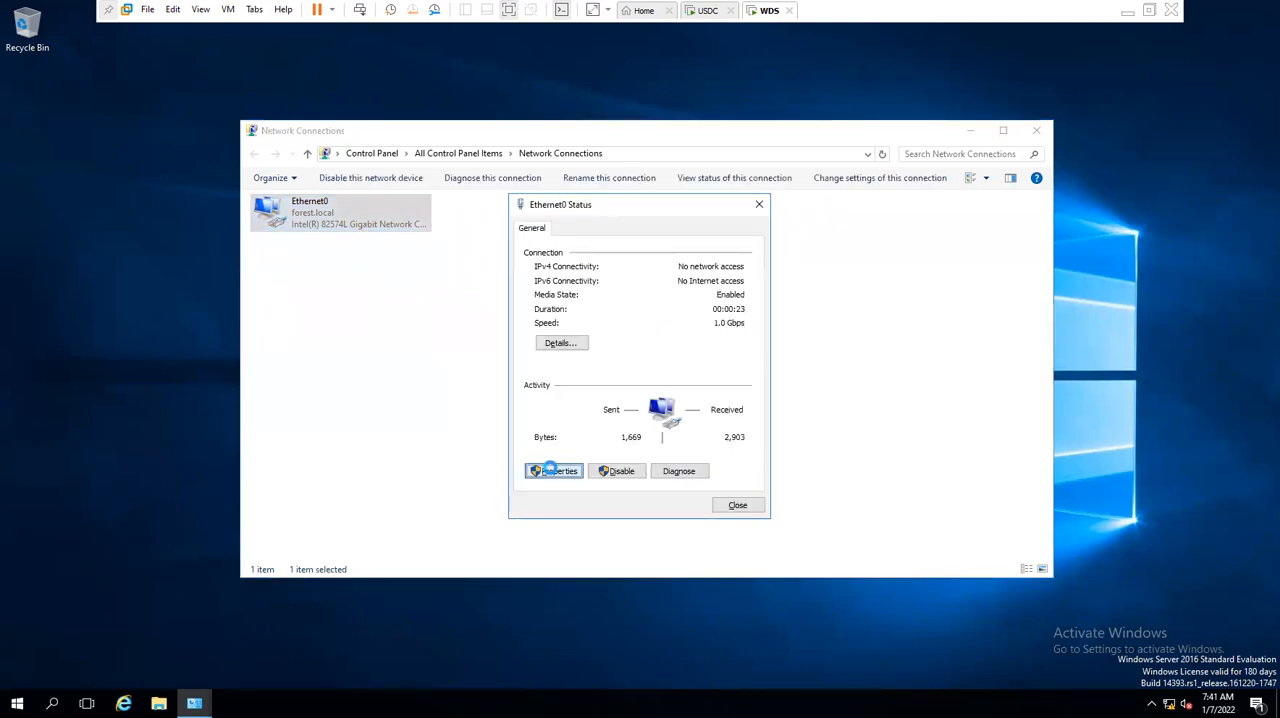
{"action": "left_click", "coordinate": [550, 470]}
{"action": "left_click", "coordinate": [615, 407]}
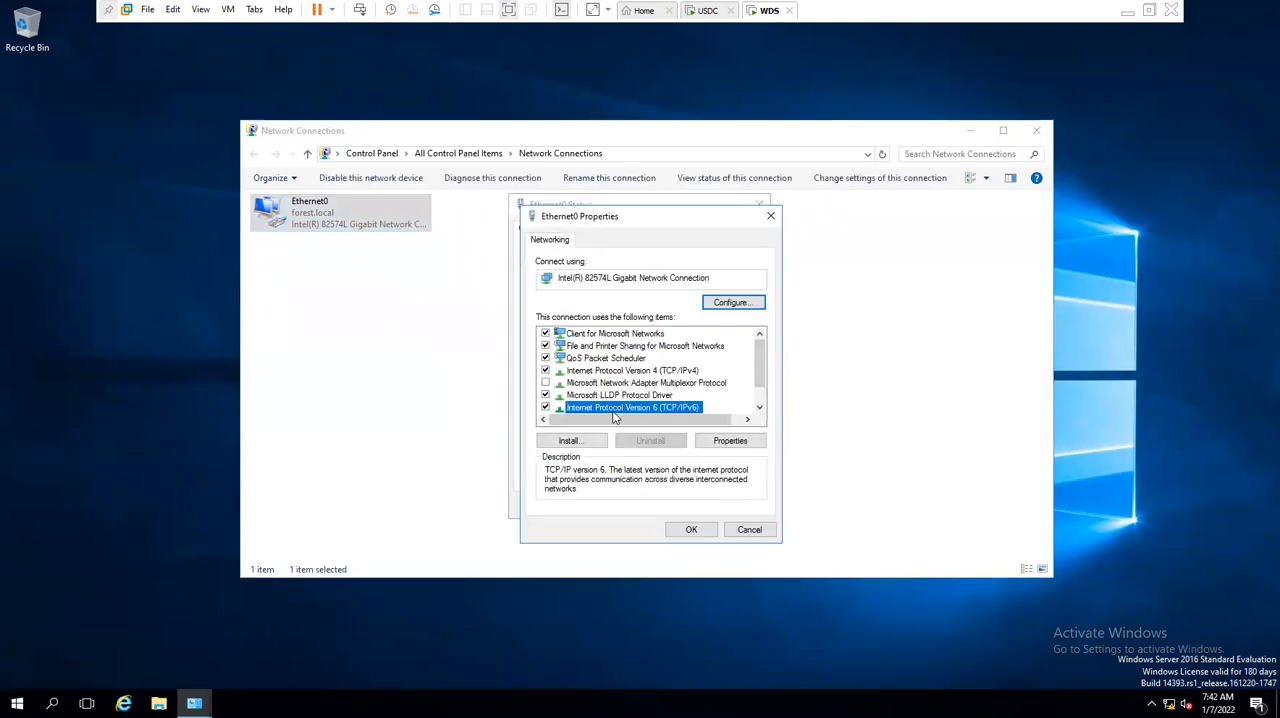
{"action": "key", "text": "space"}
- Assign Ethernet0 a static IPv4 address beginning with 10.10, apply it, and close the adapter dialogs
{"action": "left_click", "coordinate": [651, 372]}
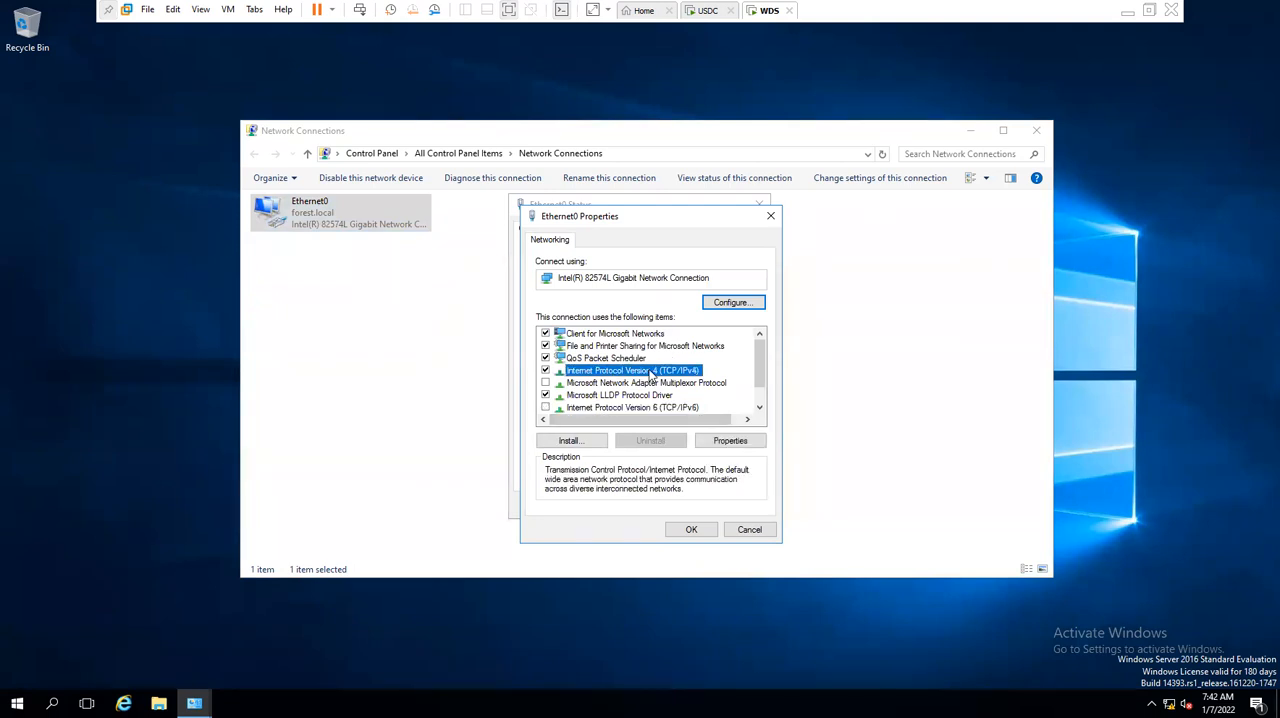
{"action": "left_click", "coordinate": [692, 441]}
{"action": "left_click", "coordinate": [601, 377]}
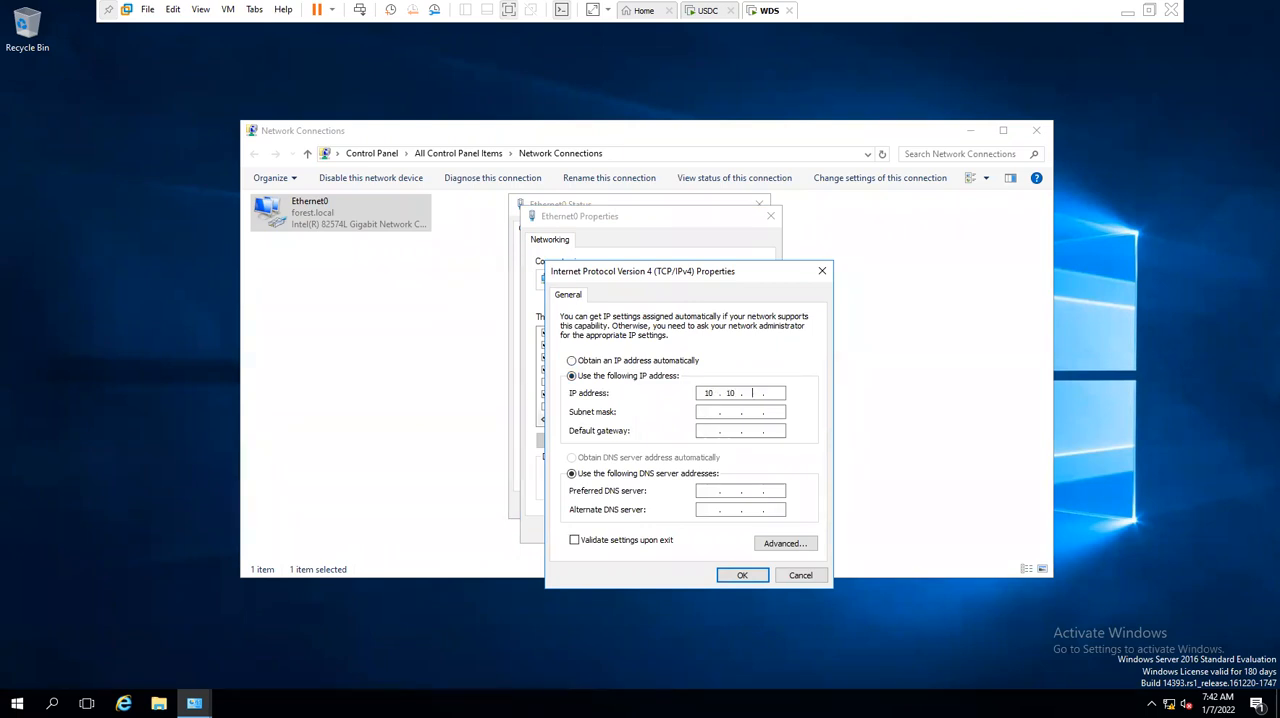
{"action": "key", "text": "Tab"}
{"action": "key", "text": "Tab"}
{"action": "key", "text": "Tab"}
{"action": "key", "text": "Tab"}
{"action": "left_click", "coordinate": [742, 575]}
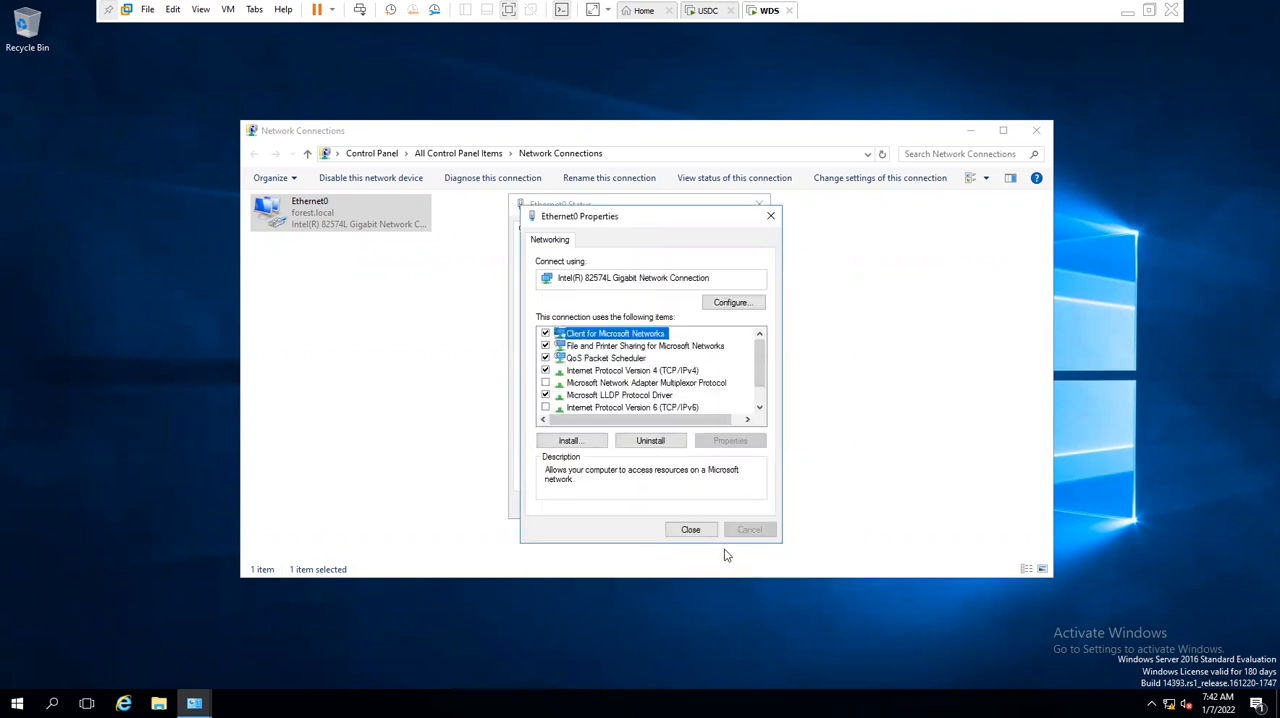
{"action": "left_click", "coordinate": [712, 538]}
{"action": "left_click", "coordinate": [737, 506]}
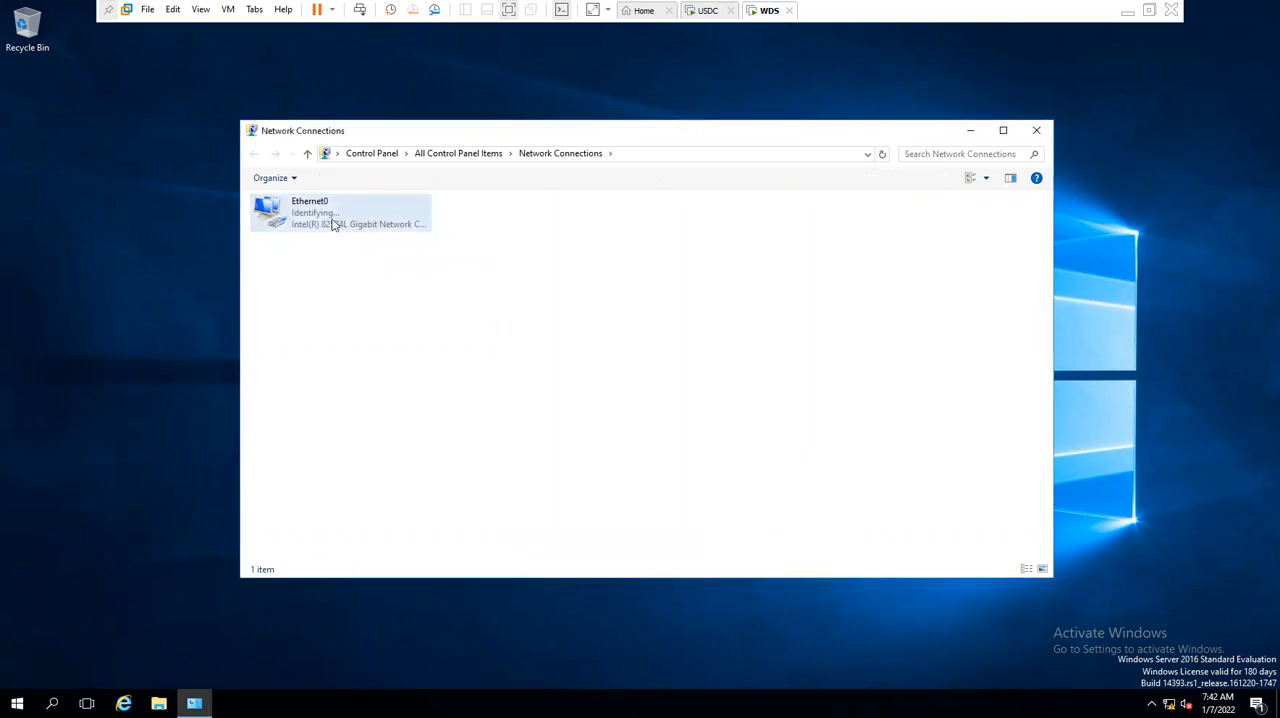
- Restart Ethernet0 by disabling and re-enabling it so the static IP configuration takes effect
{"action": "left_click", "coordinate": [368, 177]}
{"action": "right_click", "coordinate": [432, 312]}
{"action": "left_click", "coordinate": [486, 371]}
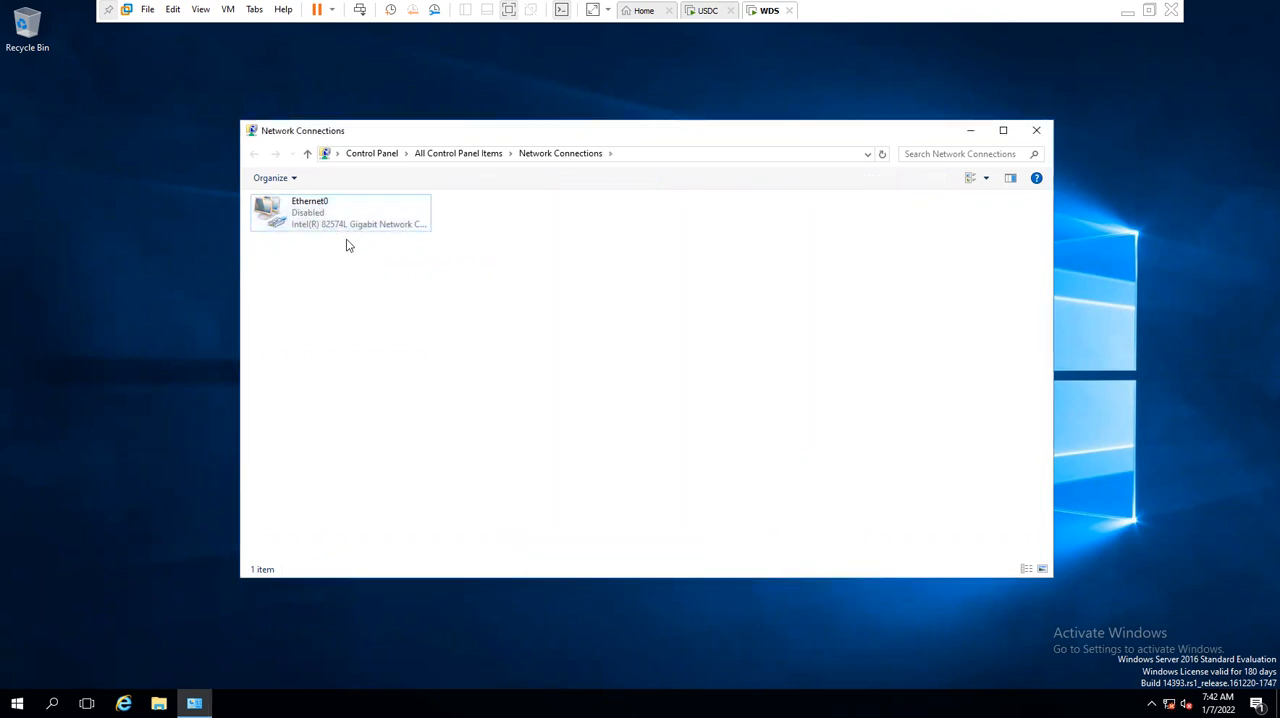
{"action": "left_click", "coordinate": [347, 213]}
{"action": "right_click", "coordinate": [491, 268]}
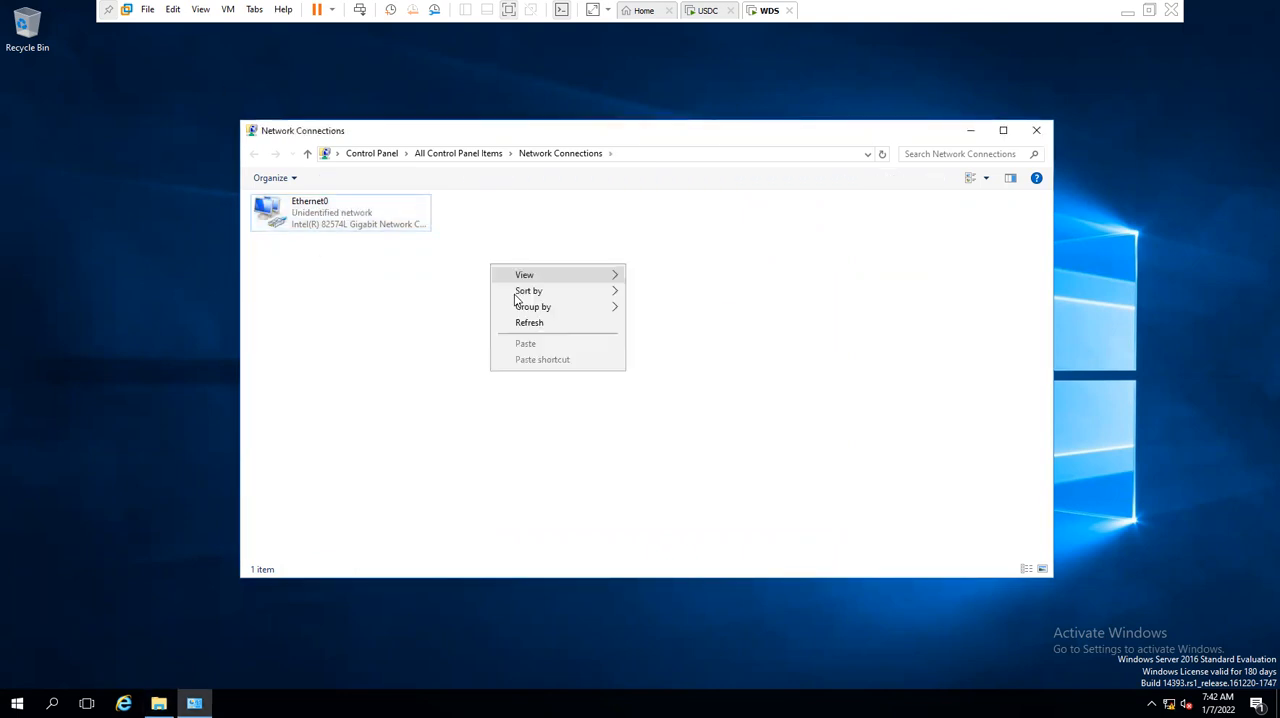
{"action": "left_click", "coordinate": [527, 321]}
- Open System from Control Panel on WDS and bring up the computer name and domain settings
{"action": "key", "text": "super+r"}
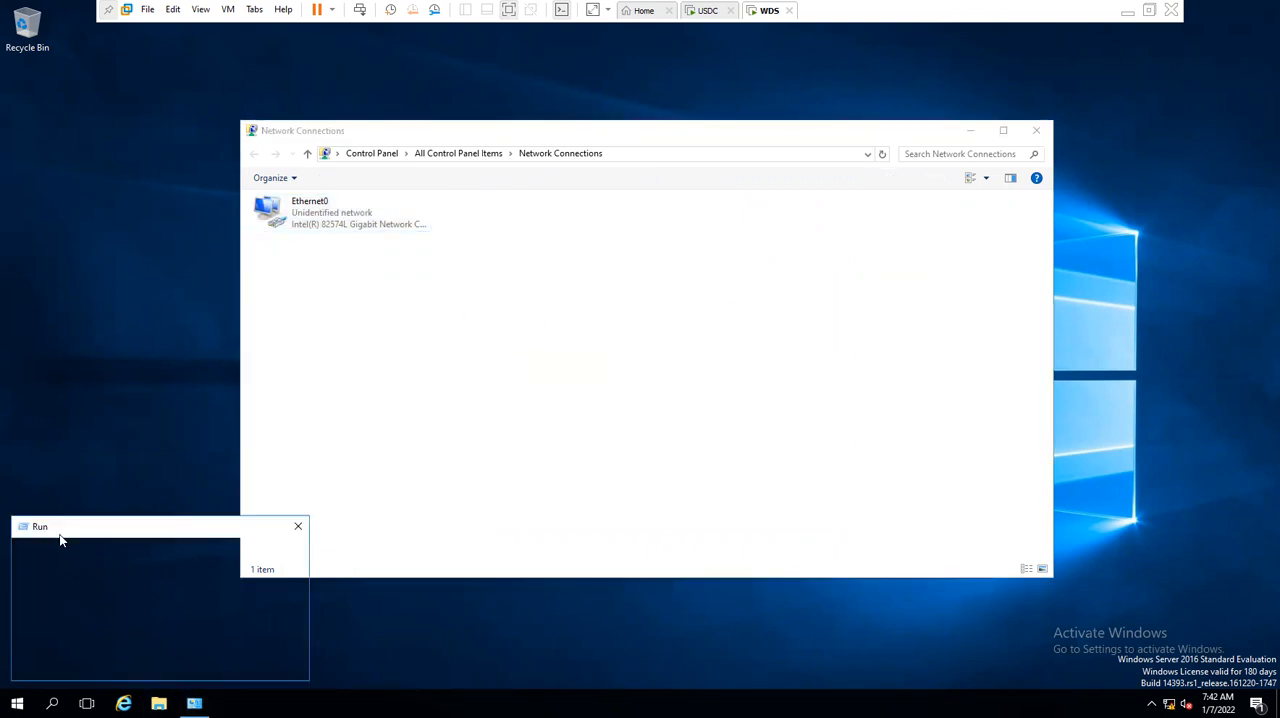
{"action": "type", "text": "control"}
{"action": "key", "text": "Return"}
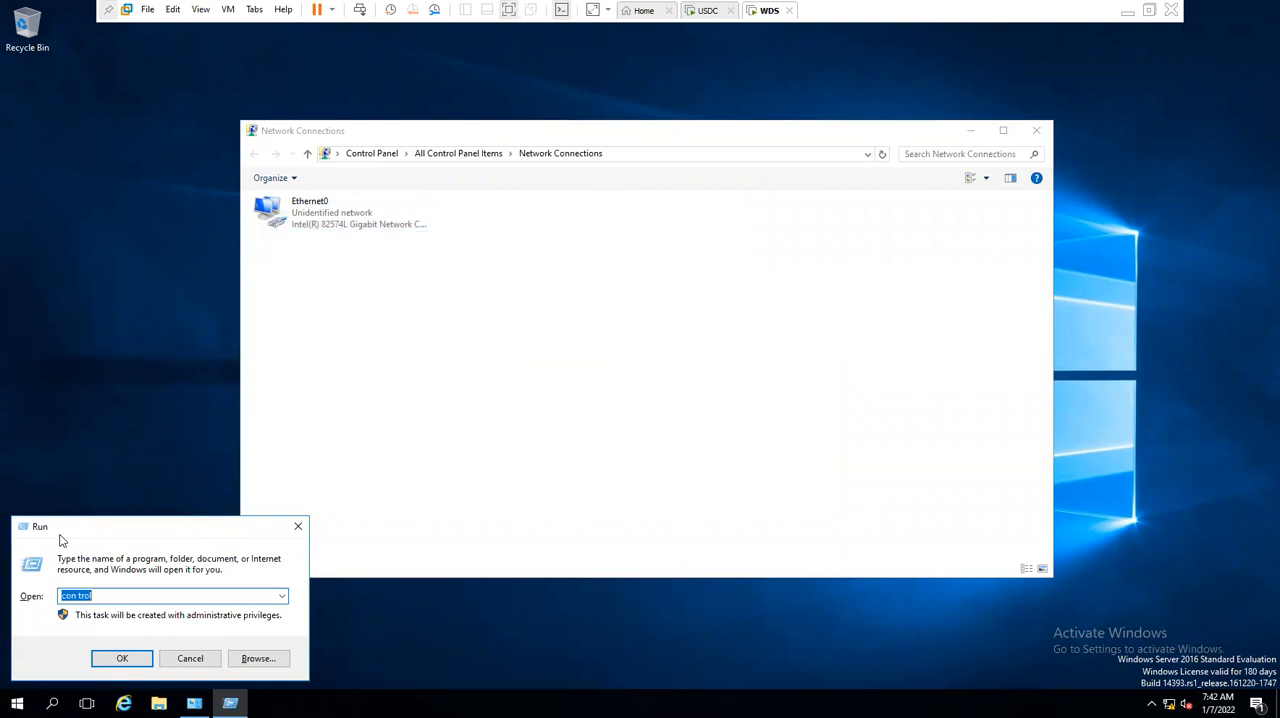
{"action": "left_click", "coordinate": [77, 596]}
{"action": "key", "text": "Return"}
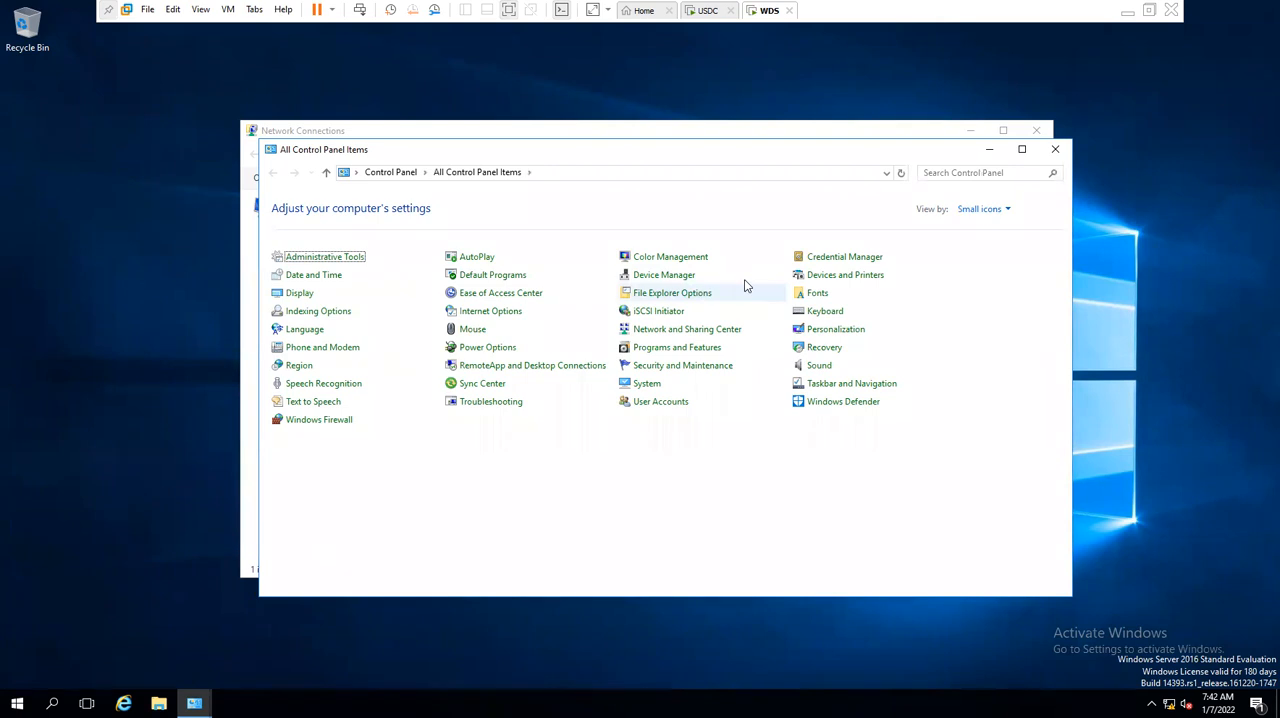
{"action": "left_click", "coordinate": [643, 384]}
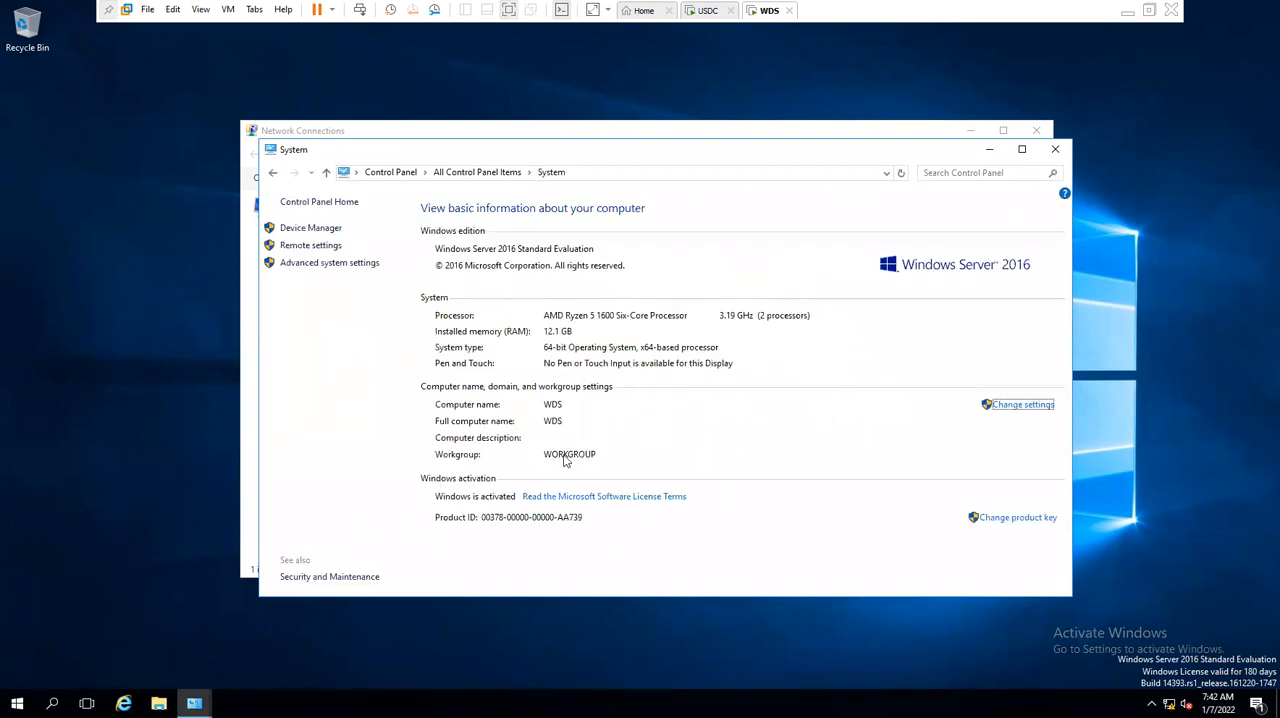
{"action": "left_click", "coordinate": [1012, 406]}
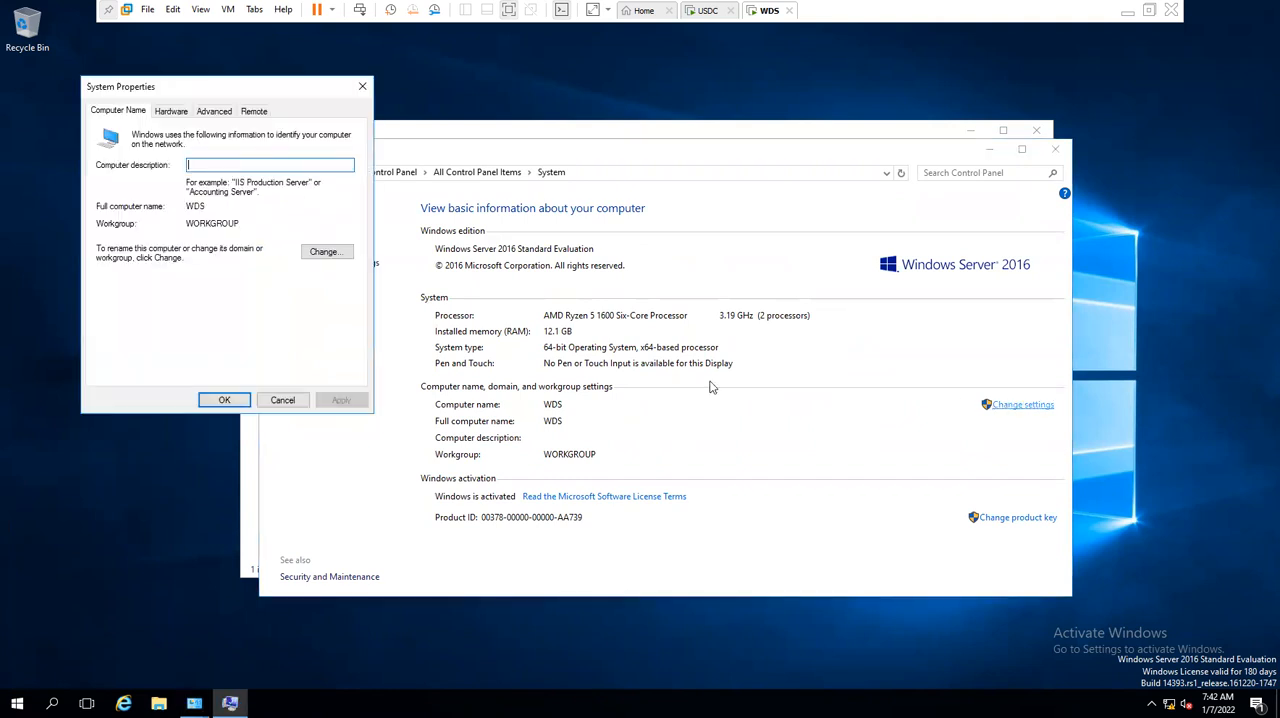
- Change the WDS server's membership from workgroup to the domain forest.local and submit the change
{"action": "left_click", "coordinate": [325, 251]}
{"action": "left_click", "coordinate": [126, 284]}
{"action": "left_click", "coordinate": [147, 295]}
{"action": "type", "text": "fi"}
{"action": "type", "text": "orest.loc"}
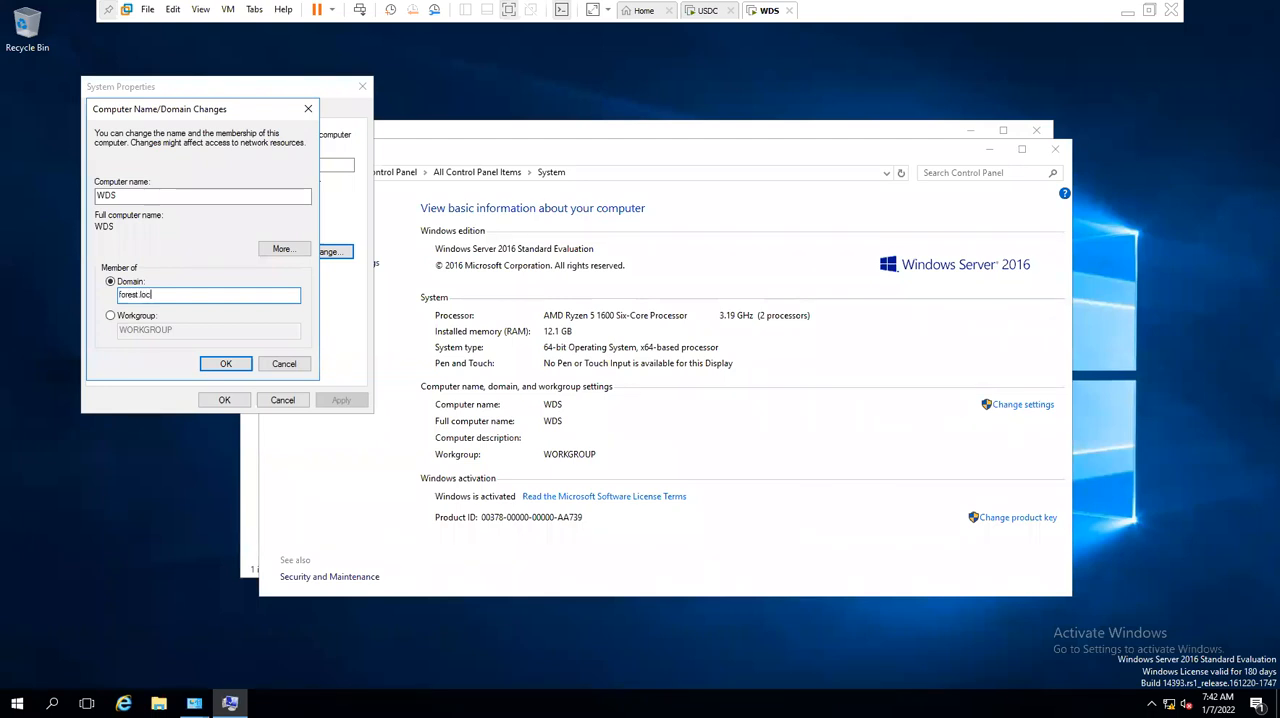
{"action": "type", "text": "al"}
{"action": "key", "text": "Return"}
- Authorize the domain join with the forest.local\administrator account and enter the account password
{"action": "type", "text": "forest.loca"}
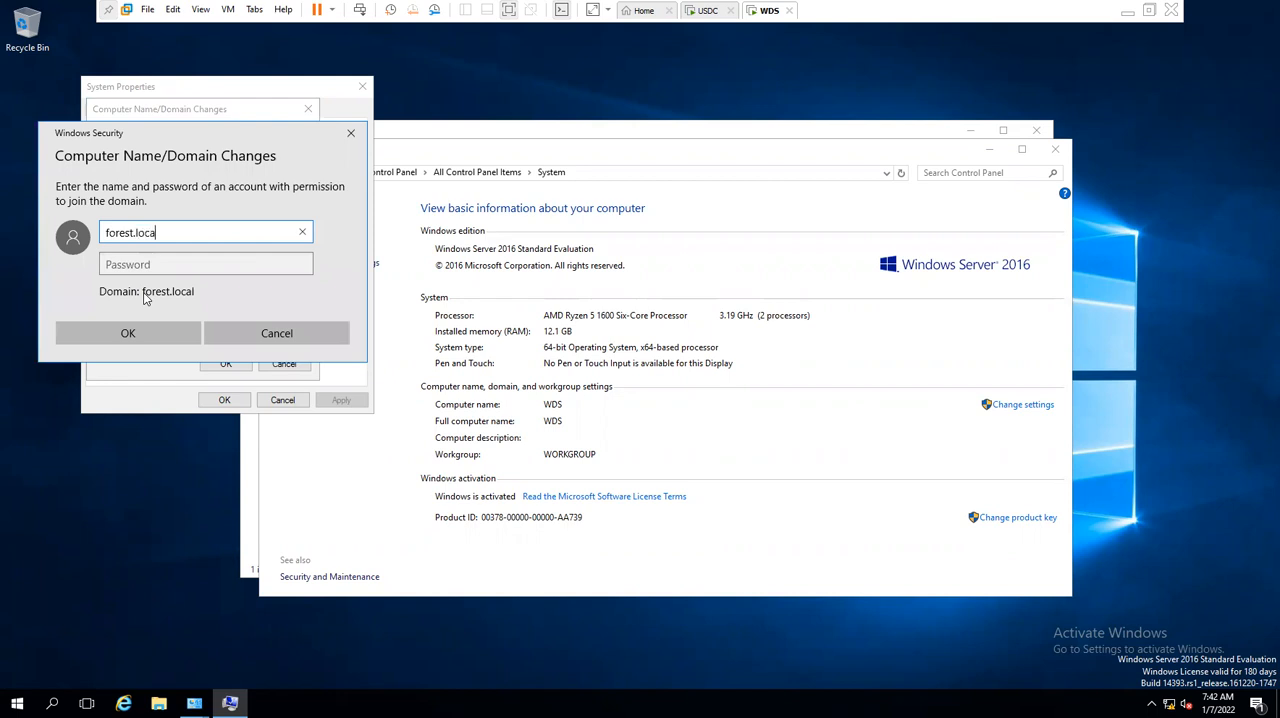
{"action": "type", "text": "l\\administrator"}
{"action": "key", "text": "Tab"}
{"action": "type", "text": "••••••••••••"}
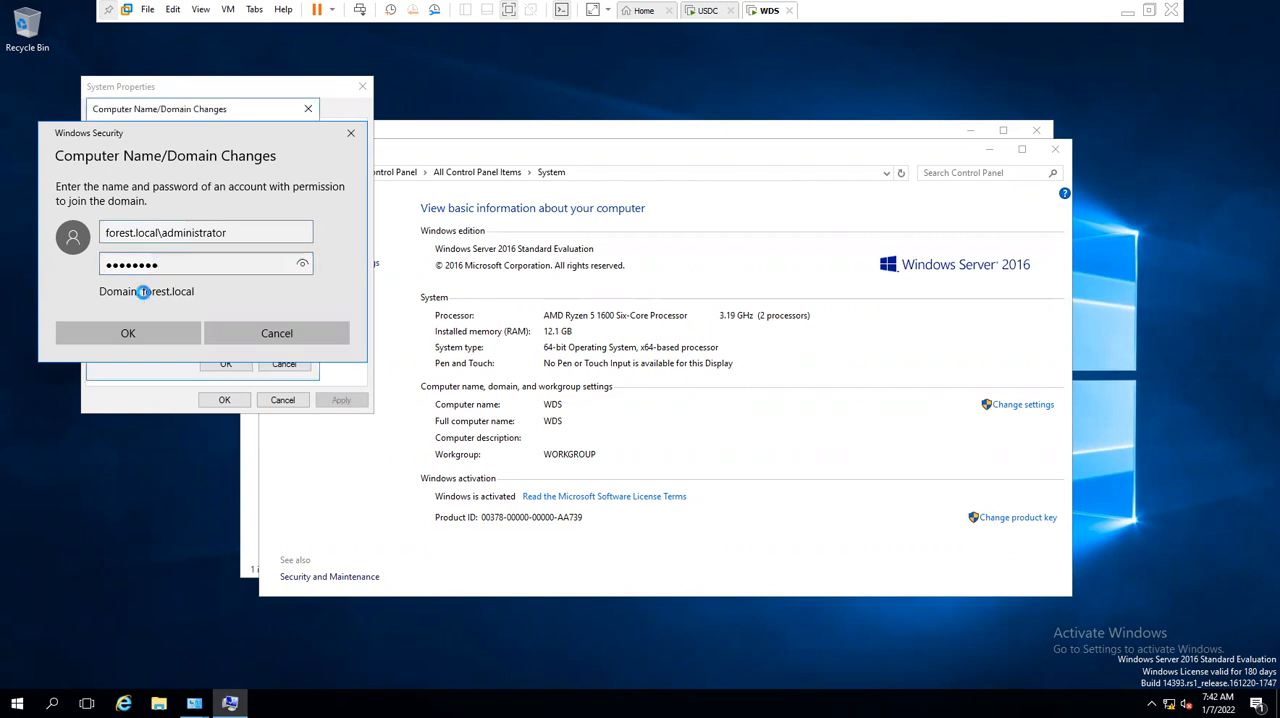
{"action": "key", "text": "Return"}
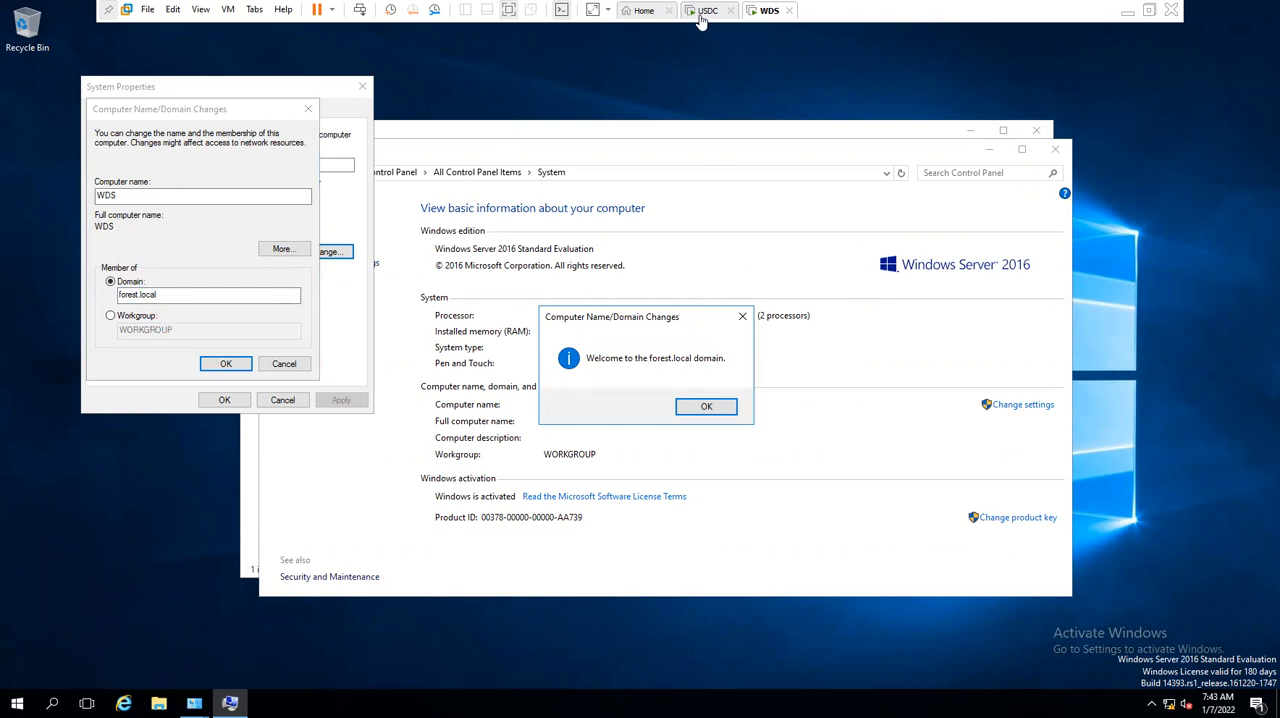
- Close the domain-change dialogs, restart the WDS server immediately, and switch to the USDC virtual machine
{"action": "left_click", "coordinate": [704, 406]}
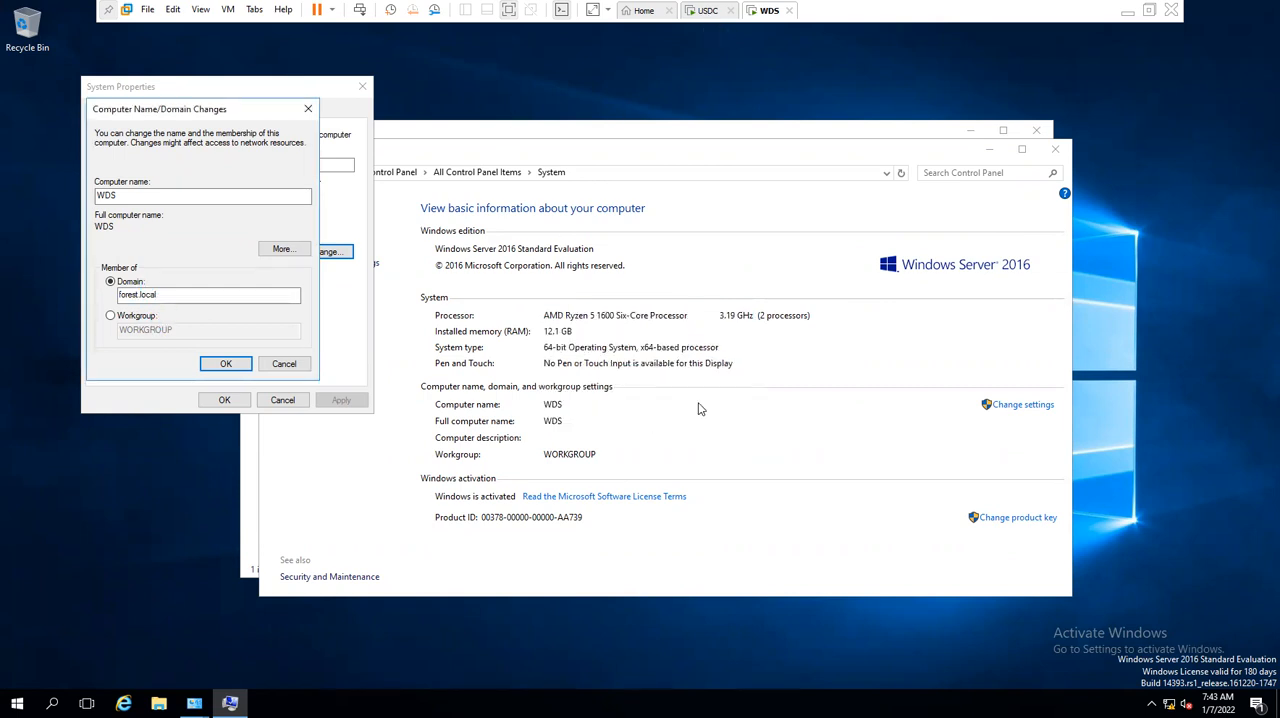
{"action": "left_click", "coordinate": [730, 370]}
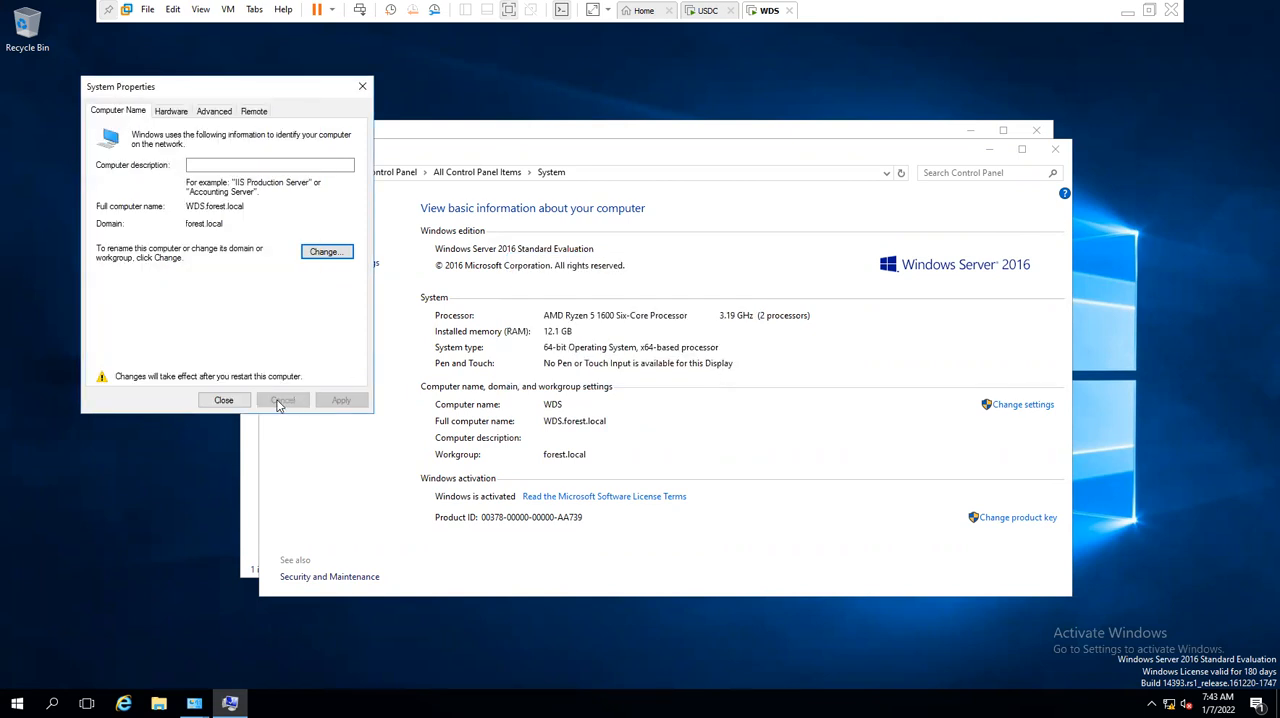
{"action": "left_click", "coordinate": [223, 400]}
{"action": "left_click", "coordinate": [632, 368]}
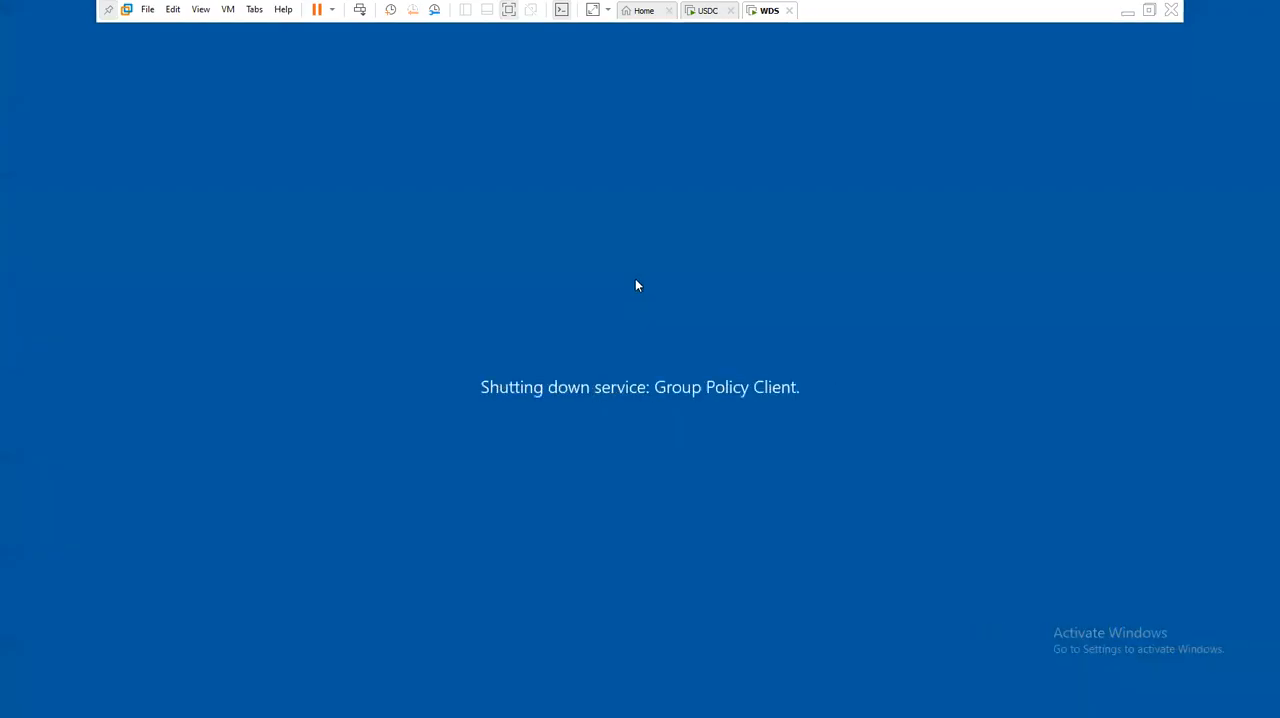
{"action": "left_click", "coordinate": [706, 11]}
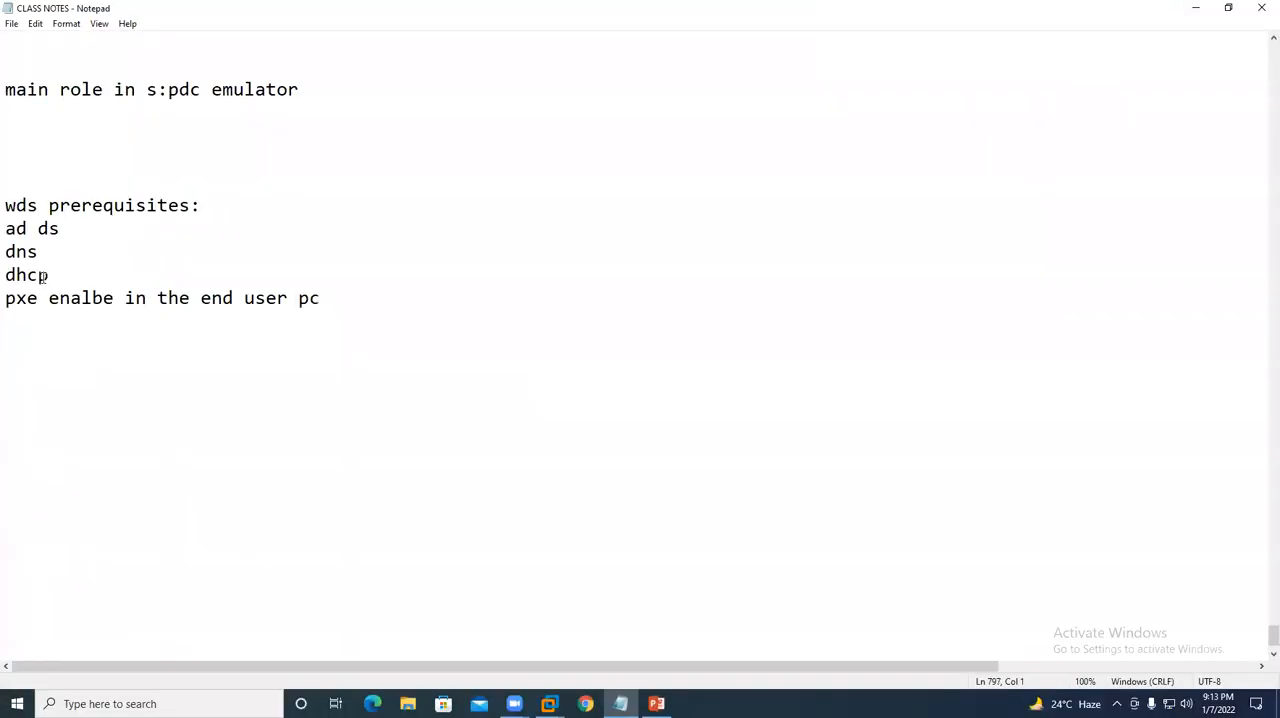
- Add the line "wds:join into the domain" below the WDS prerequisites in the class notes and save the file
{"action": "left_click_drag", "start_coordinate": [6, 225], "coordinate": [334, 303]}
{"action": "left_click", "coordinate": [334, 303]}
{"action": "key", "text": "Return"}
{"action": "type", "text": "wds:joi"}
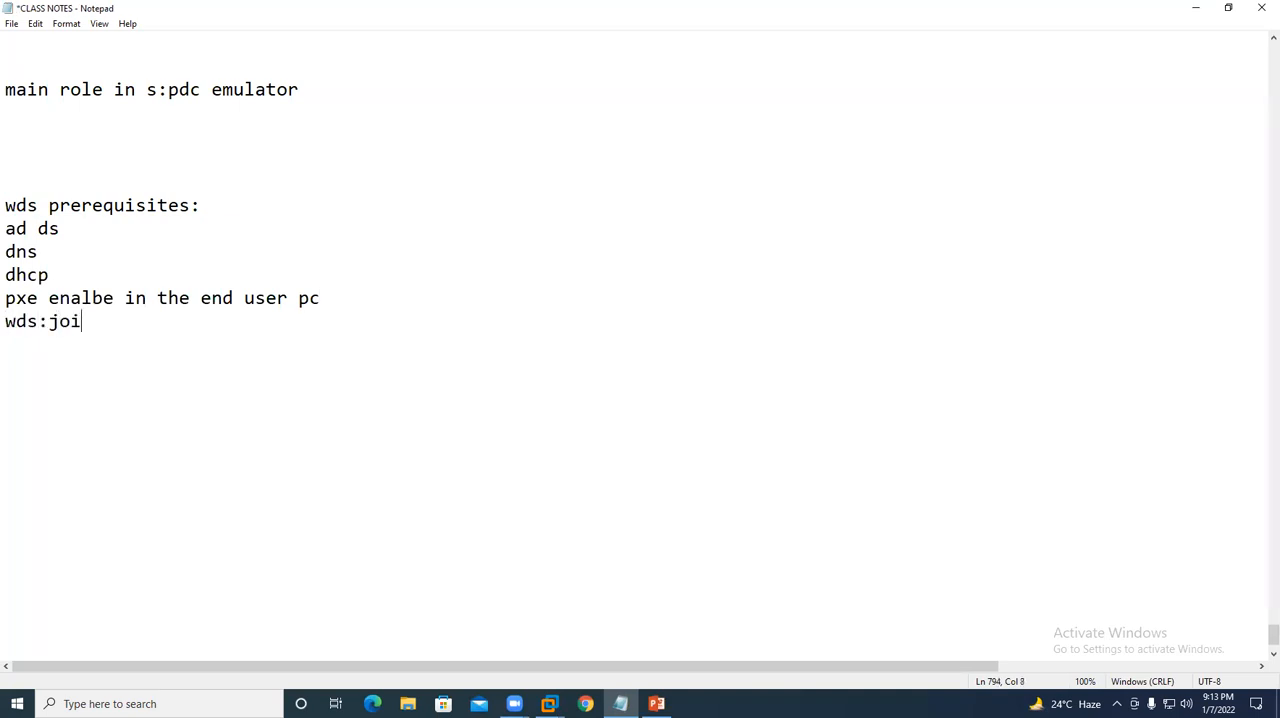
{"action": "type", "text": "n into the domain"}
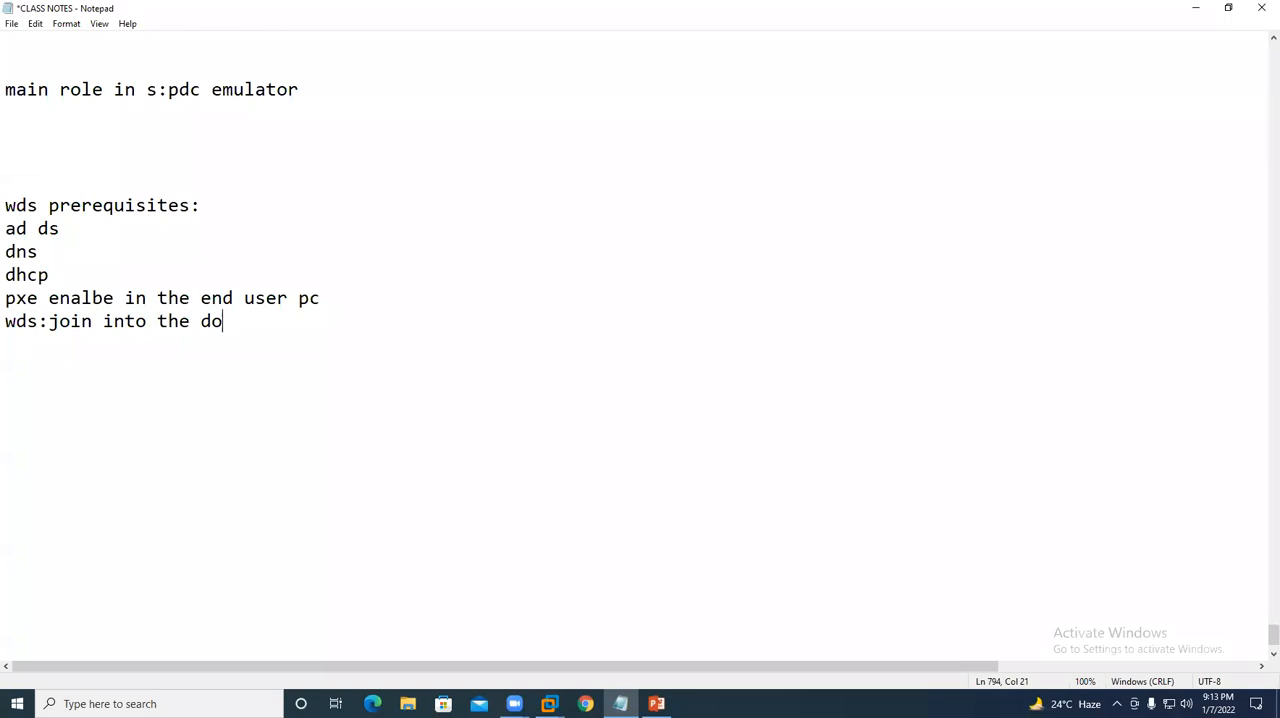
{"action": "key", "text": "Return"}
{"action": "key", "text": "Return"}
{"action": "key", "text": "ctrl+s"}
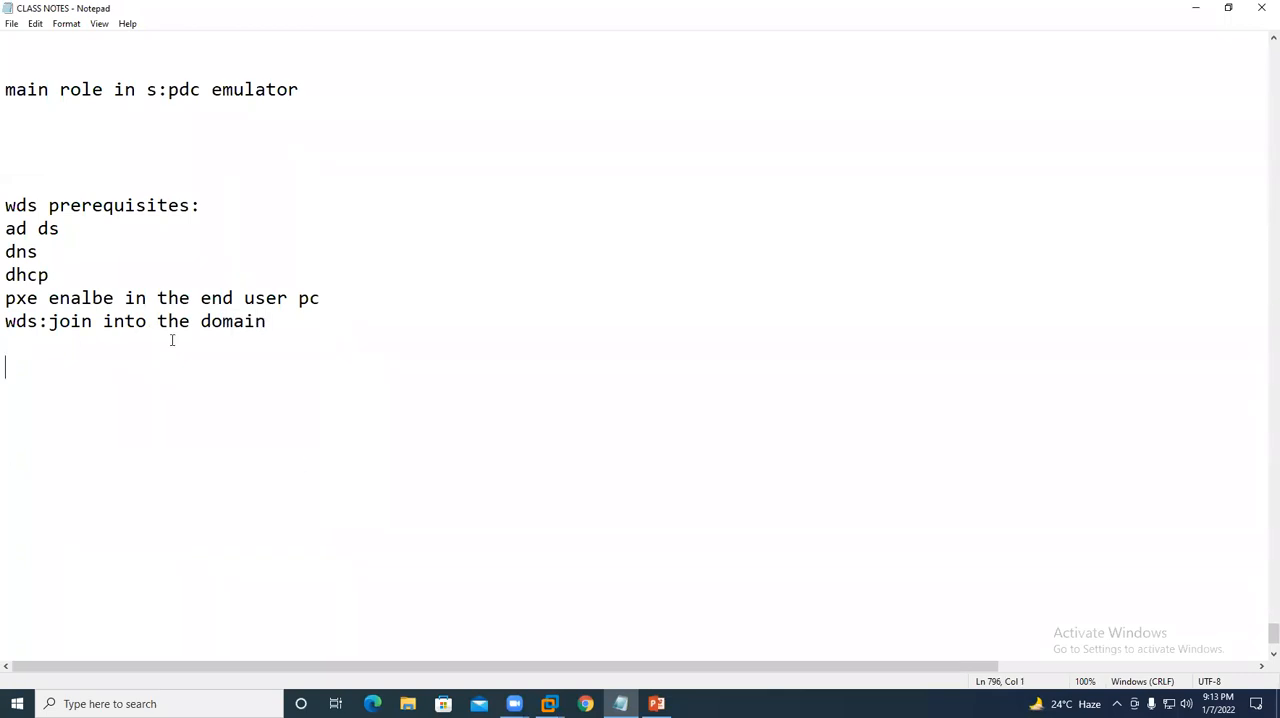
{"action": "left_click_drag", "start_coordinate": [7, 321], "coordinate": [34, 321]}
- Switch to the WDS virtual machine in VMware and sign in as Administrator with the account password
{"action": "left_click", "coordinate": [554, 704]}
{"action": "left_click", "coordinate": [663, 628]}
{"action": "left_click", "coordinate": [736, 8]}
{"action": "left_click", "coordinate": [763, 12]}
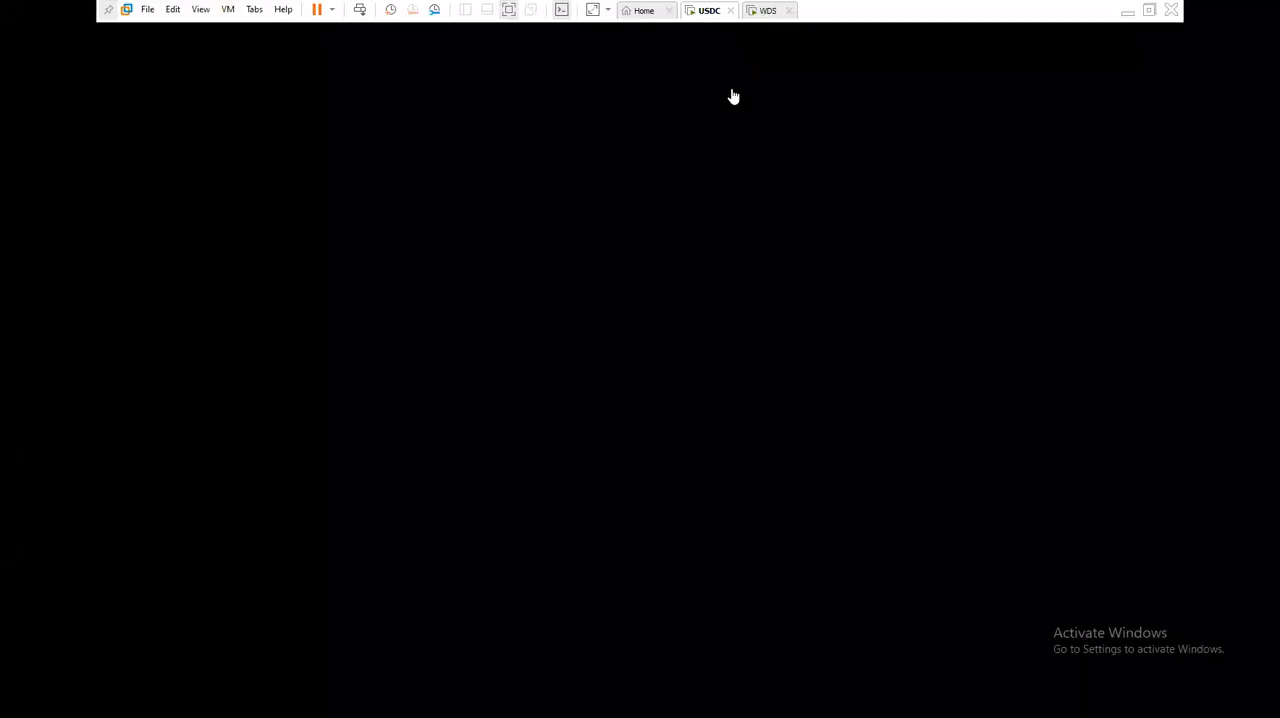
{"action": "left_click", "coordinate": [709, 12]}
{"action": "left_click", "coordinate": [1262, 8]}
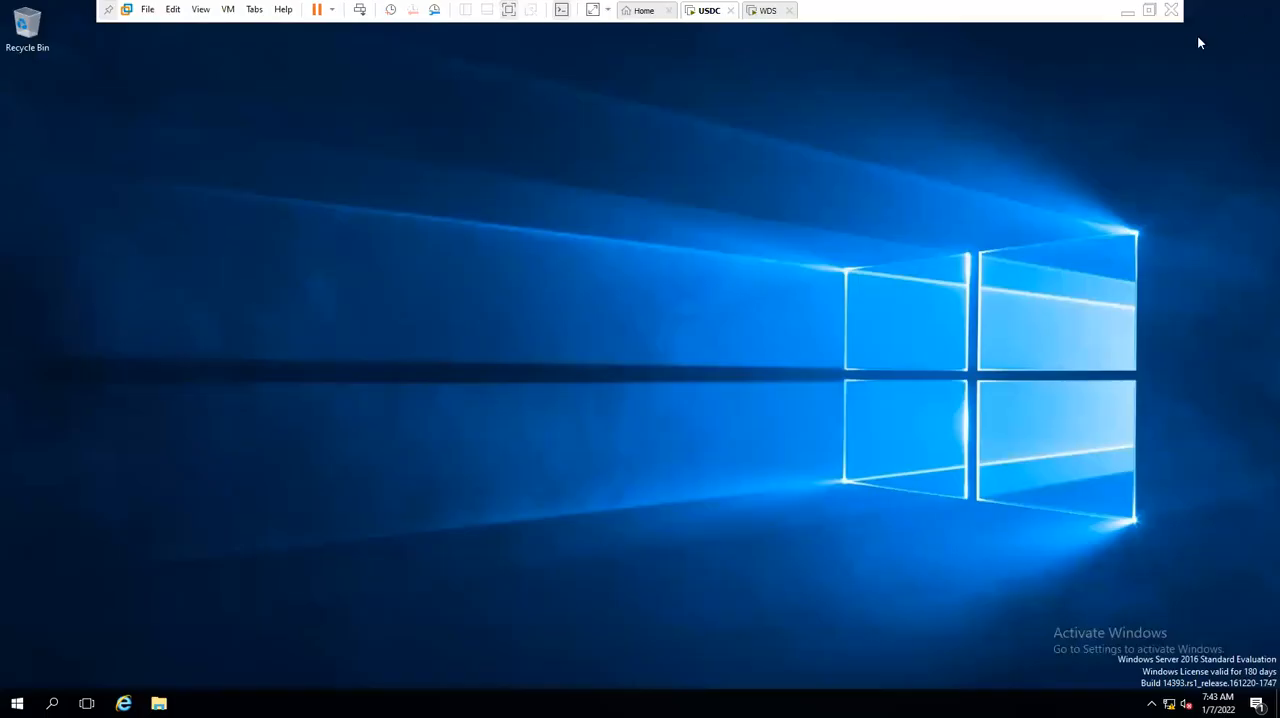
{"action": "left_click", "coordinate": [765, 10]}
{"action": "key", "text": "ctrl+alt+Insert"}
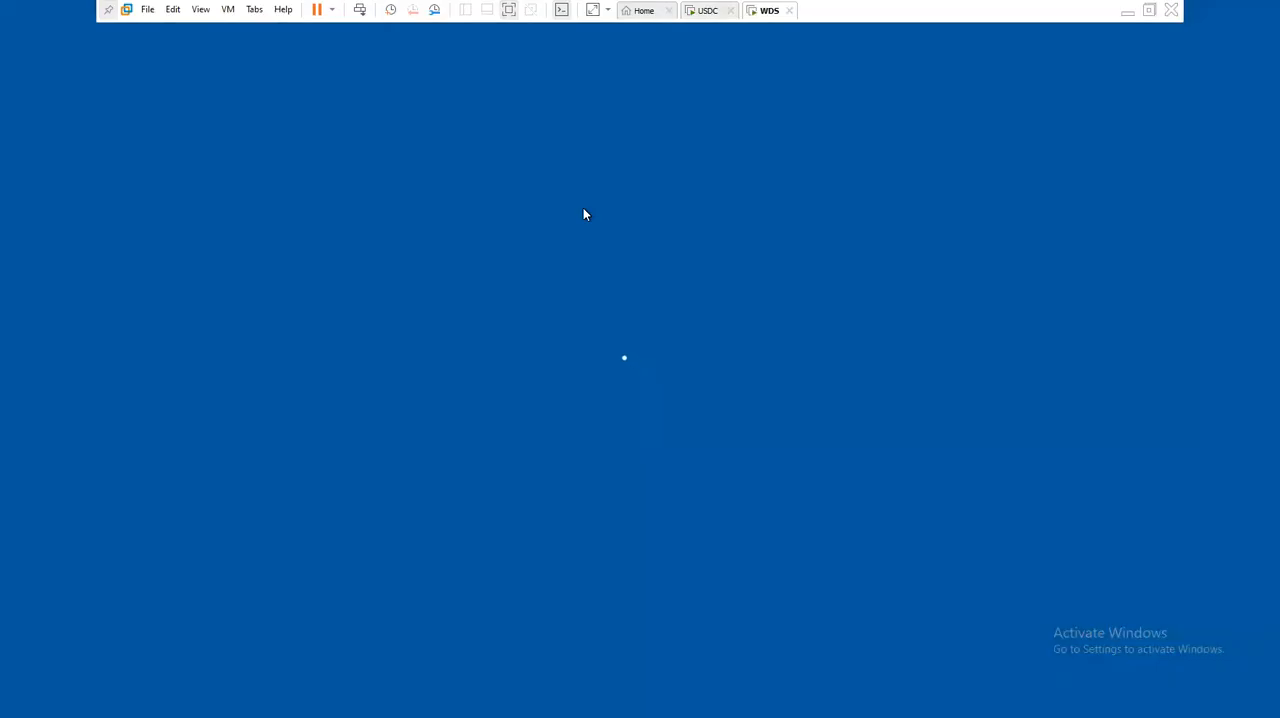
{"action": "type", "text": "P@"}
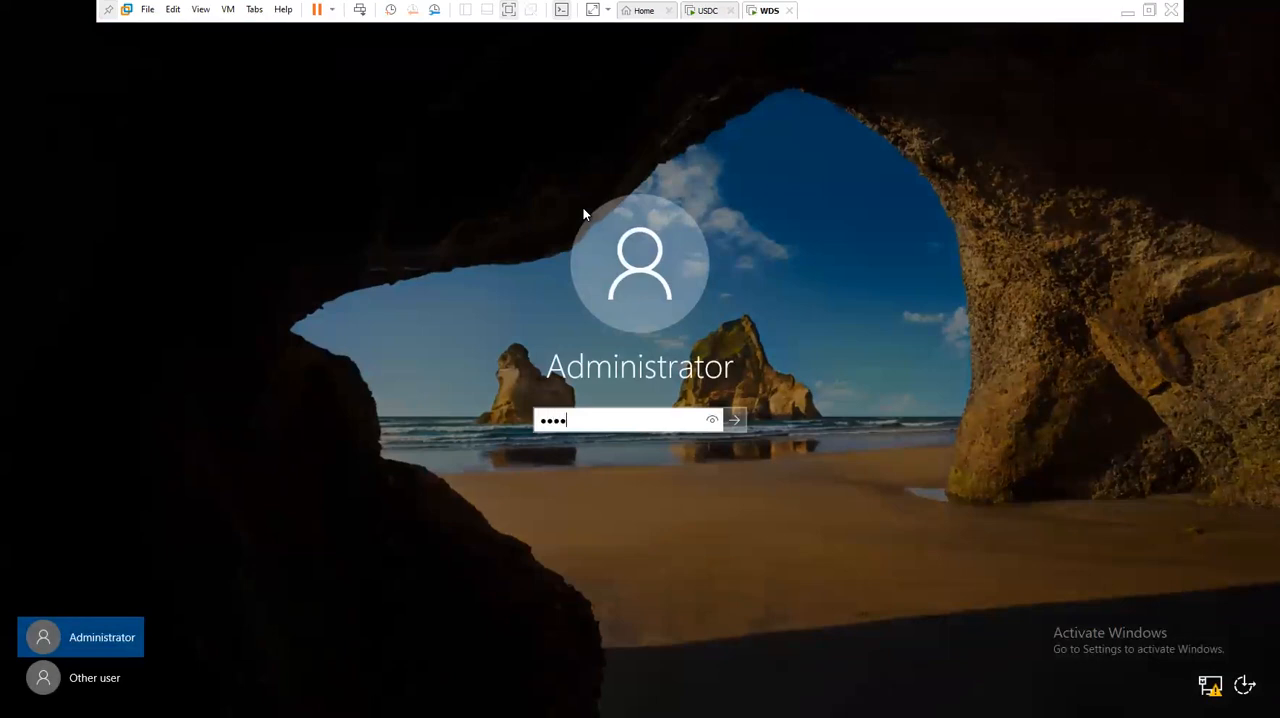
{"action": "key", "text": "Return"}
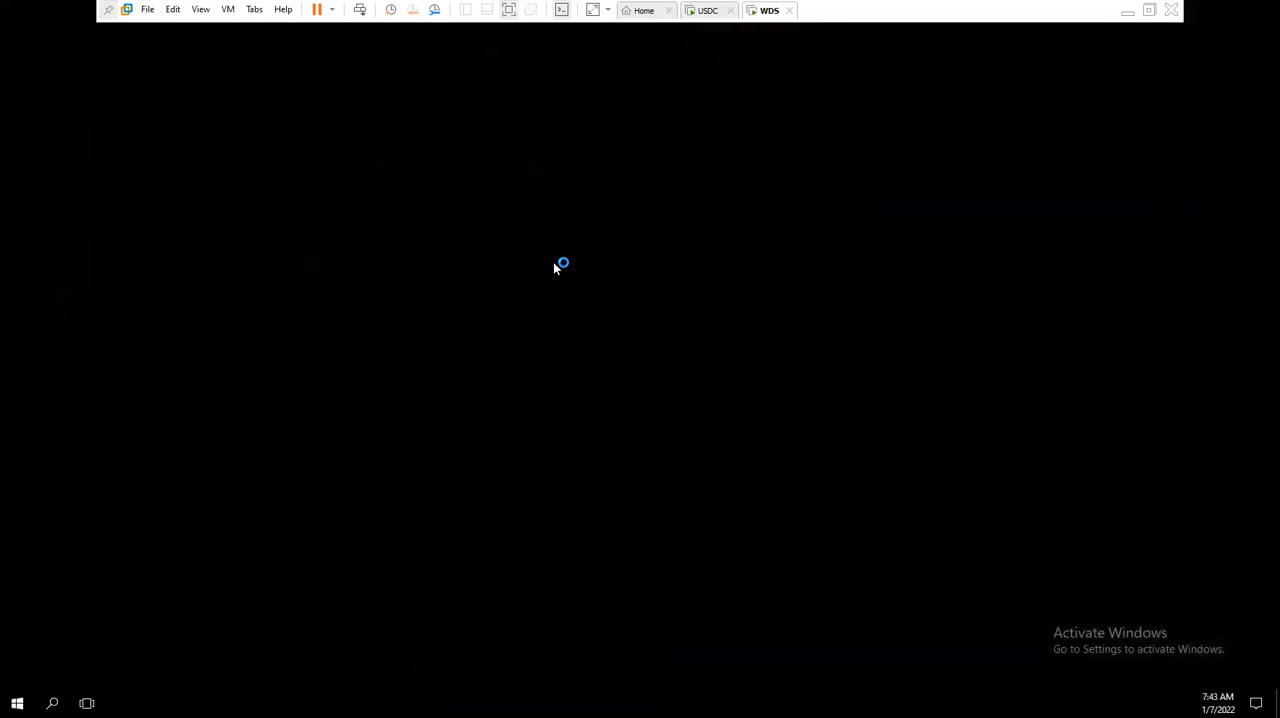
- Start the Add Roles and Features Wizard on the WDS server once Server Manager has finished collecting inventory data
{"action": "right_click", "coordinate": [407, 277]}
{"action": "left_click", "coordinate": [452, 318]}
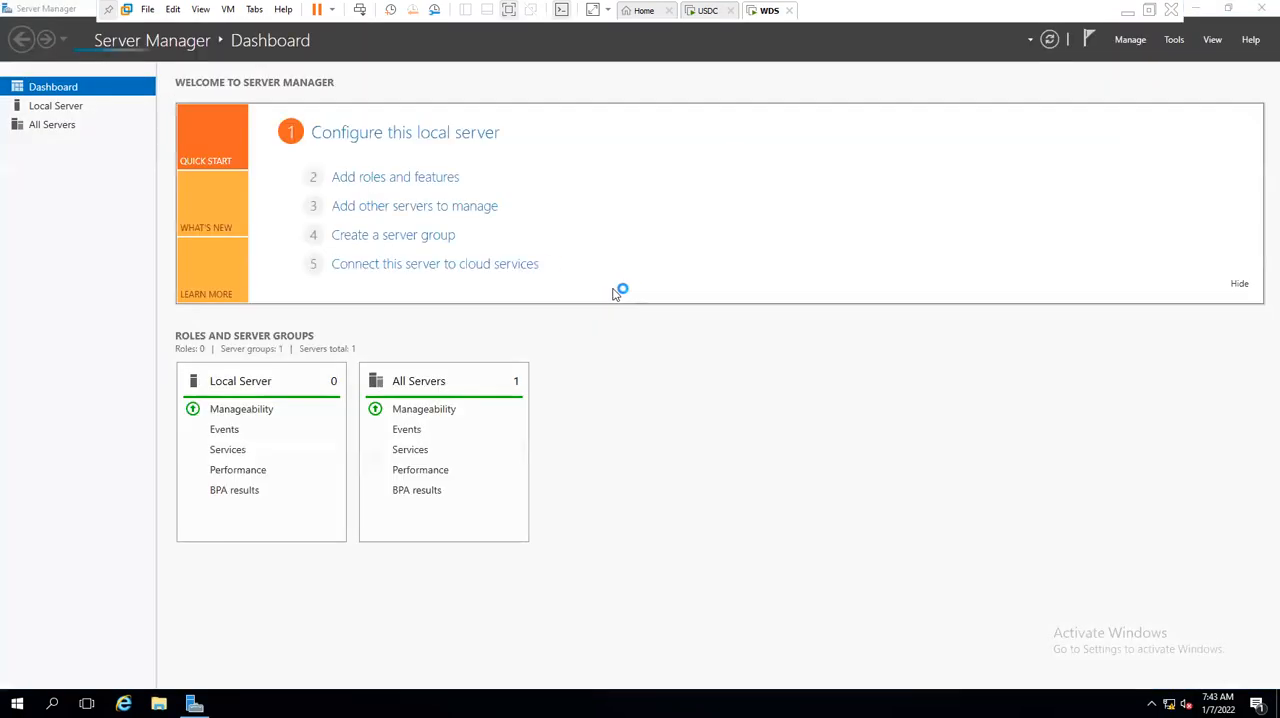
{"action": "left_click", "coordinate": [392, 180]}
{"action": "key", "text": "Return"}
{"action": "left_click", "coordinate": [391, 184]}
{"action": "key", "text": "Return"}
{"action": "left_click", "coordinate": [404, 177]}
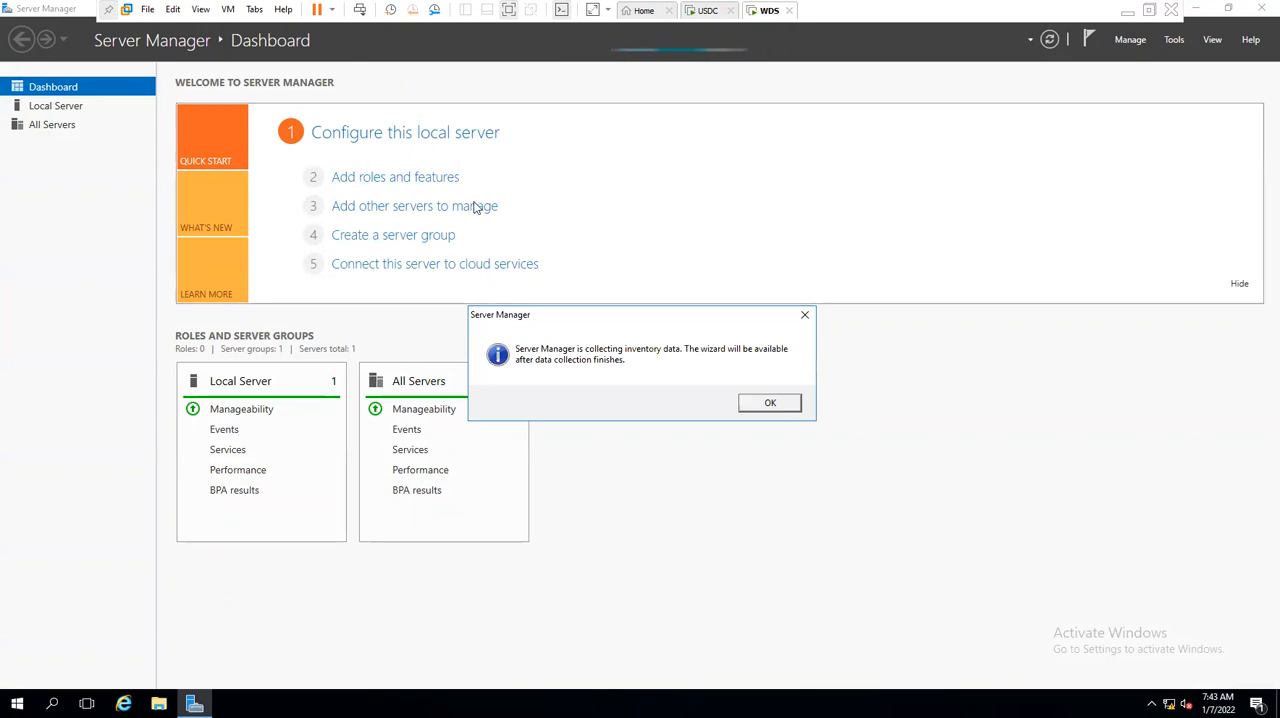
{"action": "key", "text": "Return"}
{"action": "left_click", "coordinate": [403, 186]}
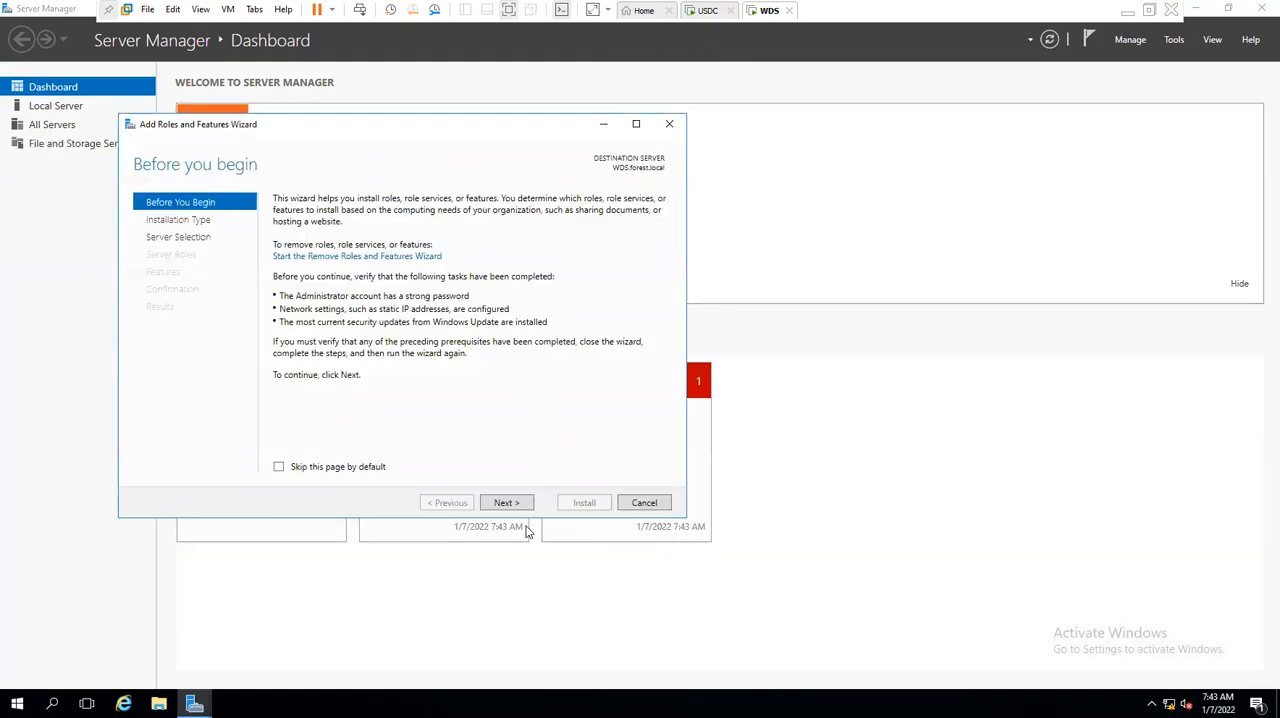
- Keep the default installation type and destination server, select the Windows Deployment Services role with its required features, and add no extra features
{"action": "left_click", "coordinate": [503, 502]}
{"action": "left_click", "coordinate": [503, 502]}
{"action": "left_click", "coordinate": [505, 502]}
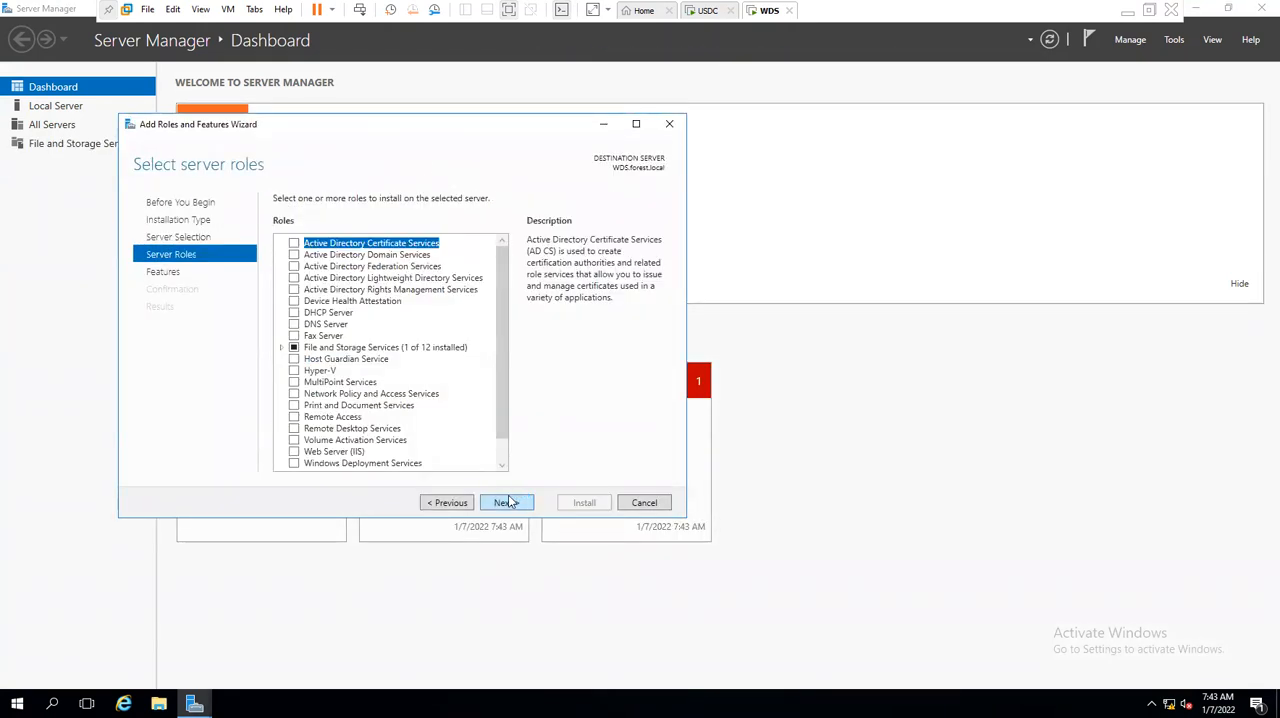
{"action": "left_click_drag", "start_coordinate": [506, 343], "coordinate": [506, 409]}
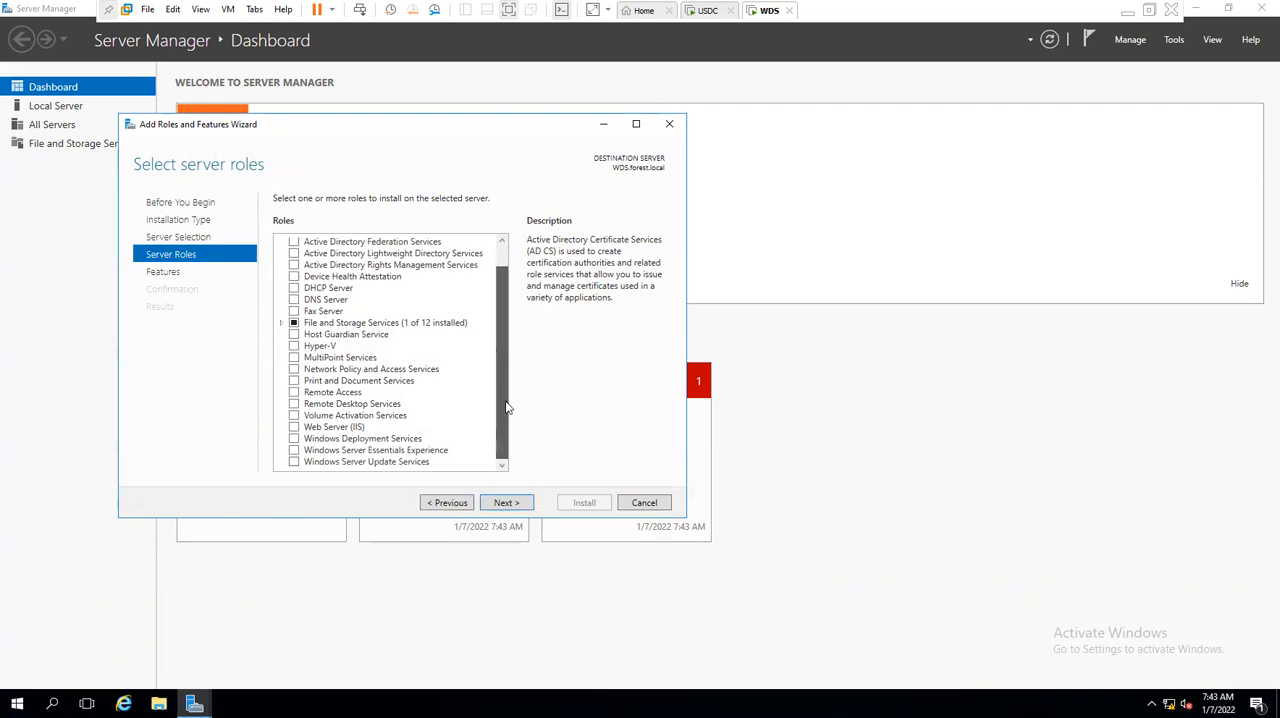
{"action": "left_click", "coordinate": [294, 439]}
{"action": "left_click", "coordinate": [420, 446]}
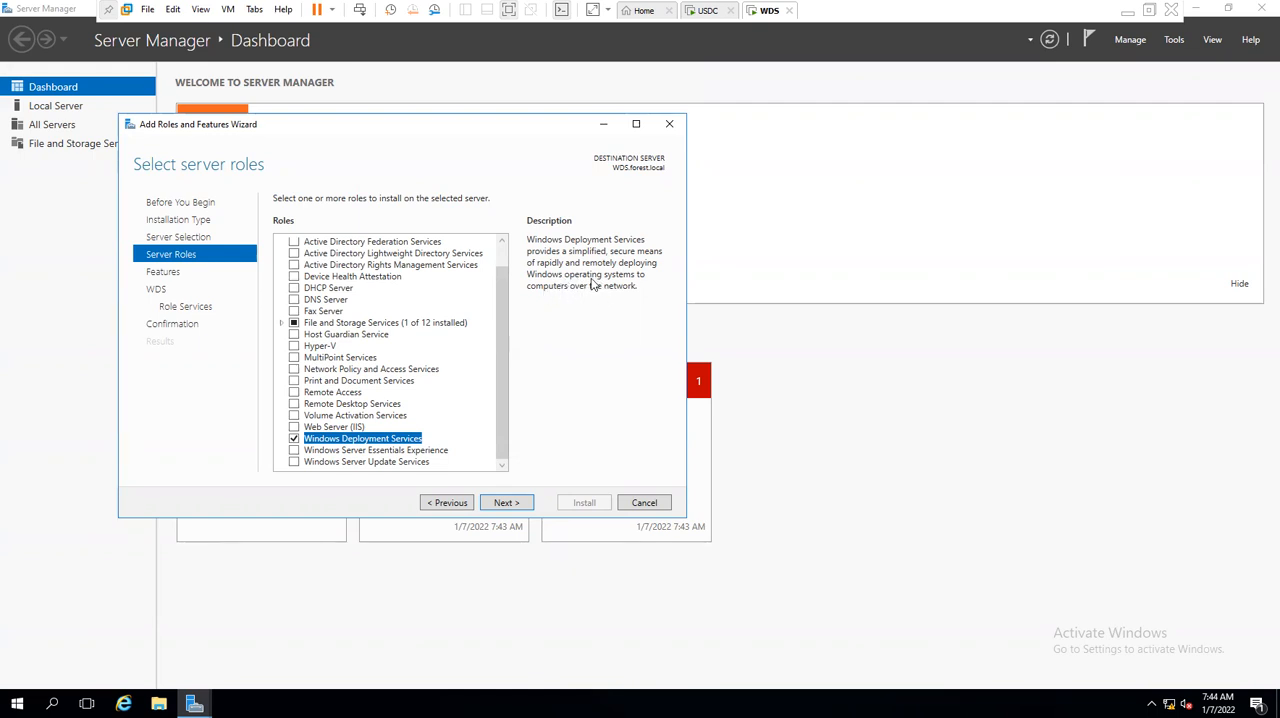
{"action": "left_click", "coordinate": [507, 503]}
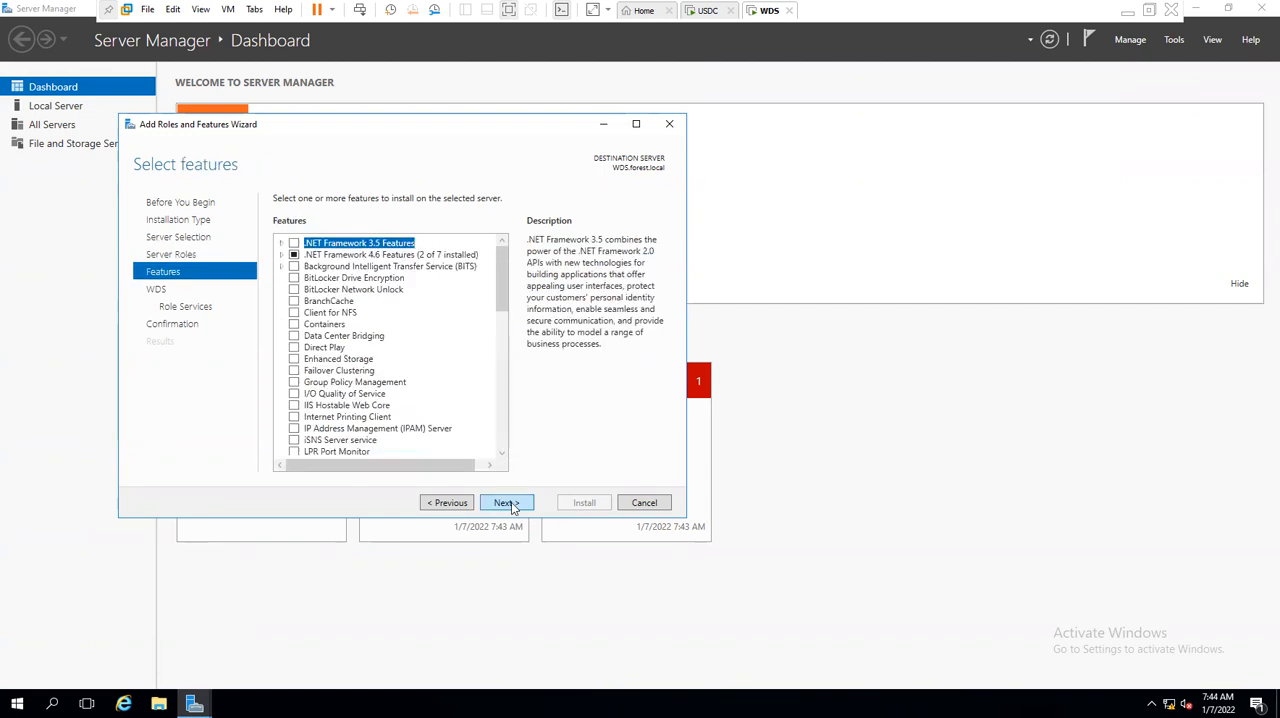
{"action": "left_click", "coordinate": [507, 503]}
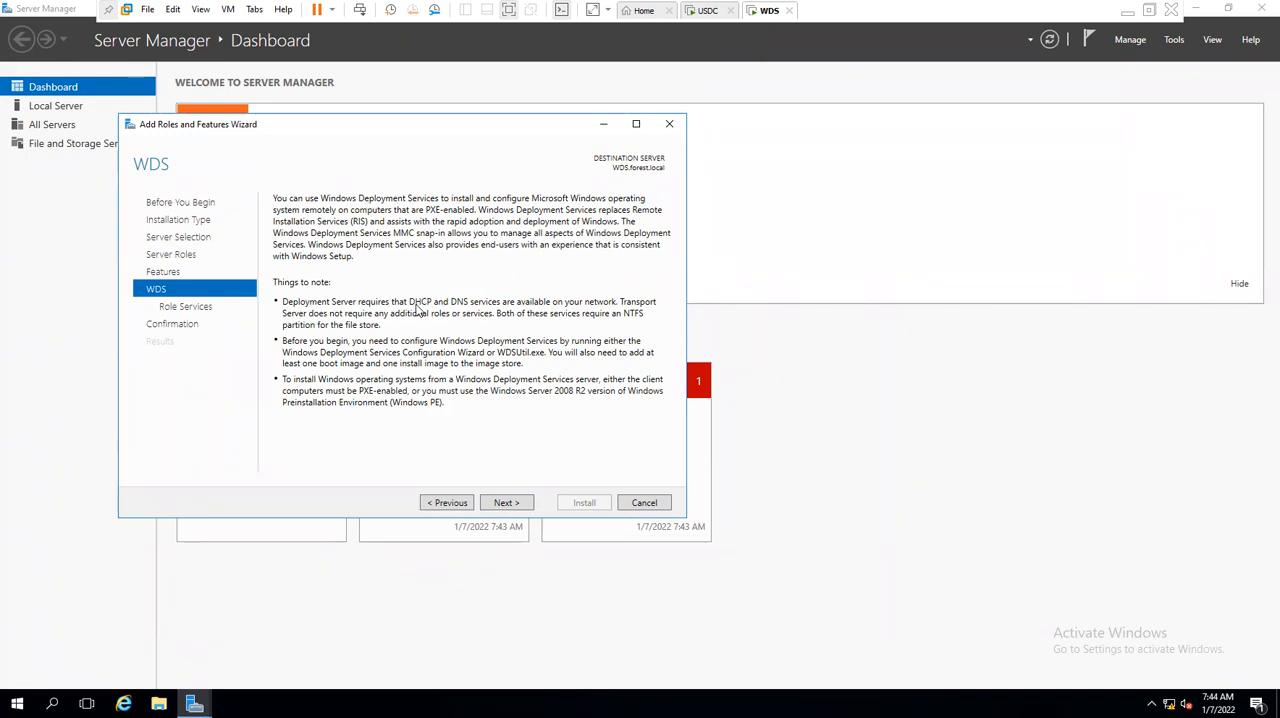
{"action": "left_click", "coordinate": [707, 10]}
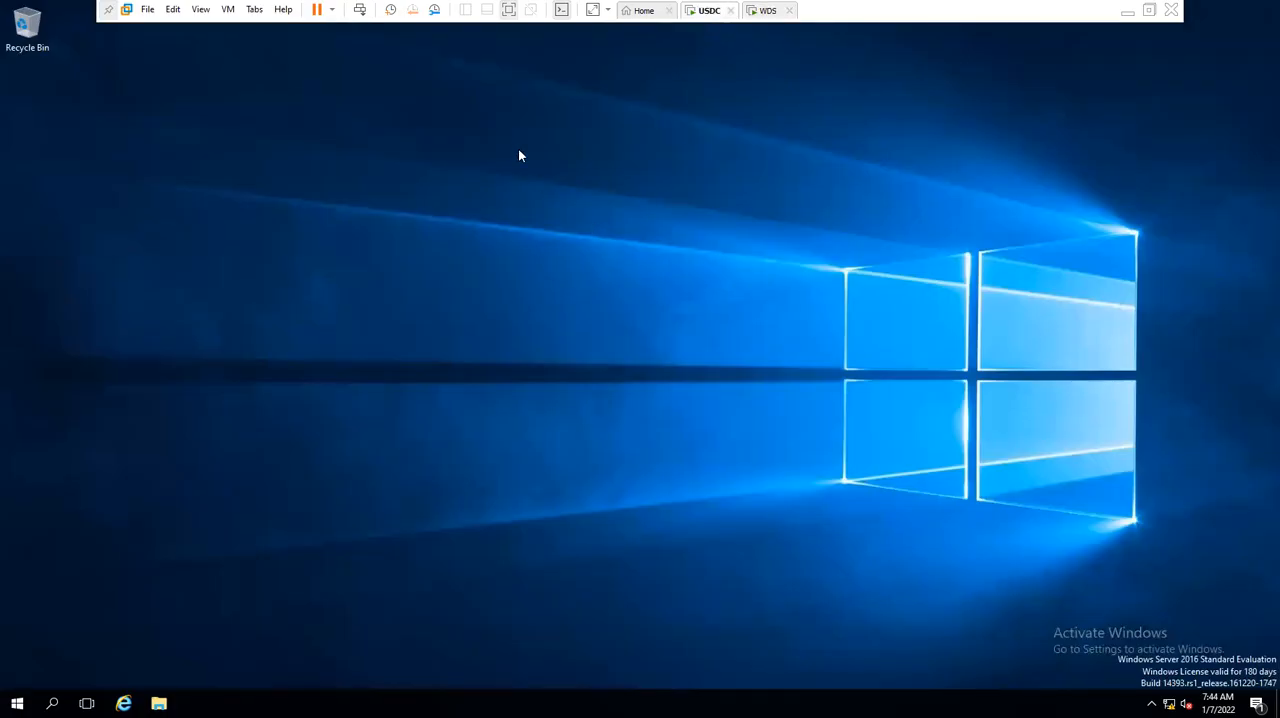
{"action": "left_click_drag", "start_coordinate": [517, 153], "coordinate": [695, 150]}
{"action": "left_click", "coordinate": [776, 12]}
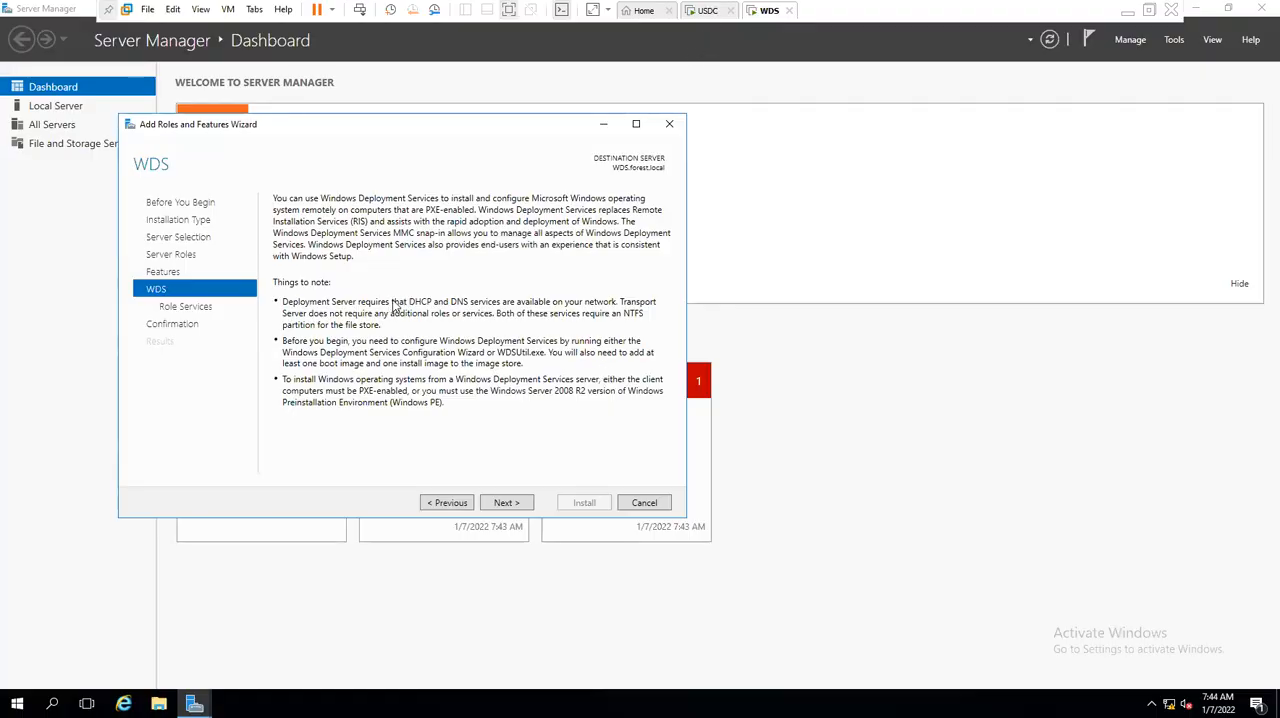
- Keep both the Deployment Server and Transport Server role services selected and install the Windows Deployment Services role
{"action": "left_click", "coordinate": [506, 504]}
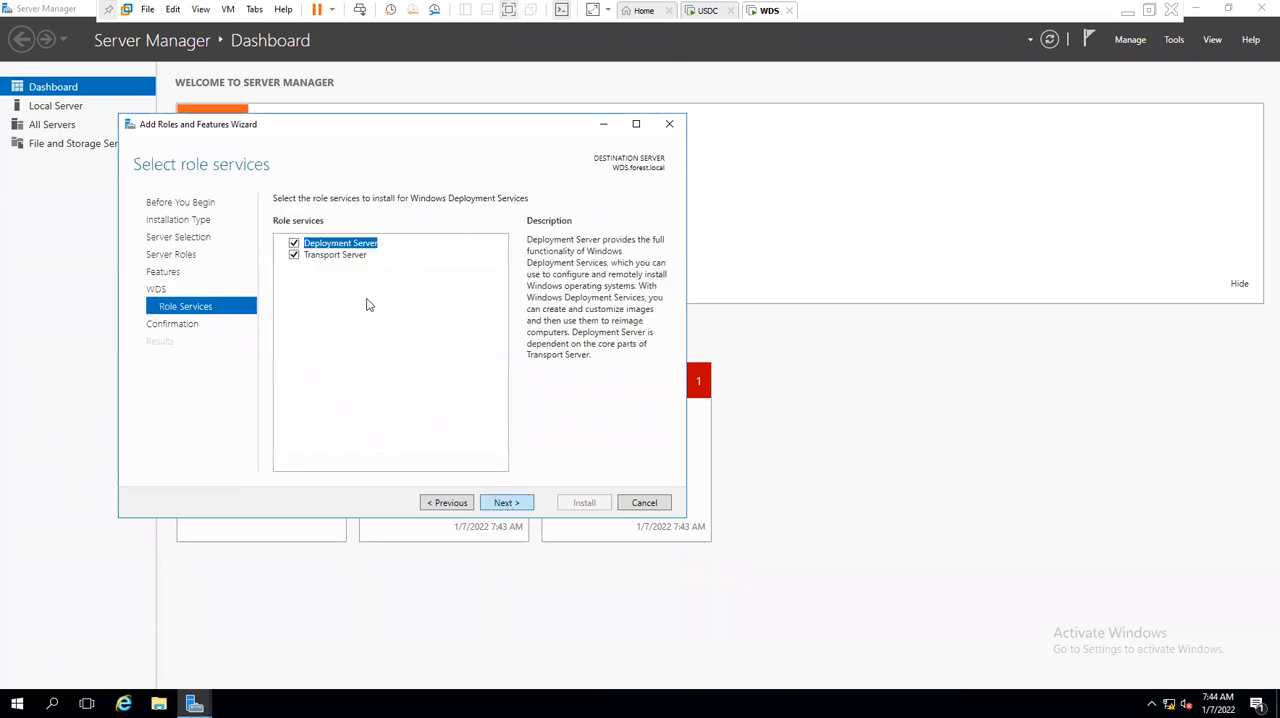
{"action": "left_click", "coordinate": [345, 256]}
{"action": "left_click", "coordinate": [346, 245]}
{"action": "left_click", "coordinate": [346, 256]}
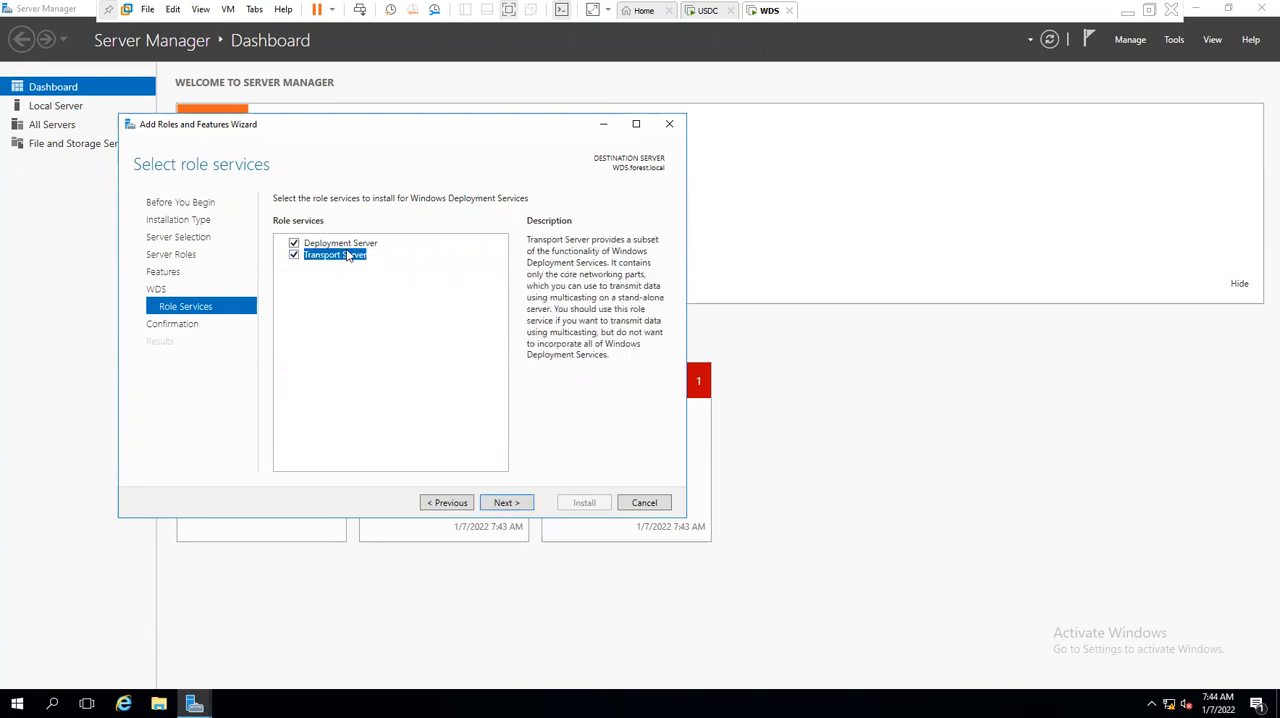
{"action": "left_click", "coordinate": [346, 244]}
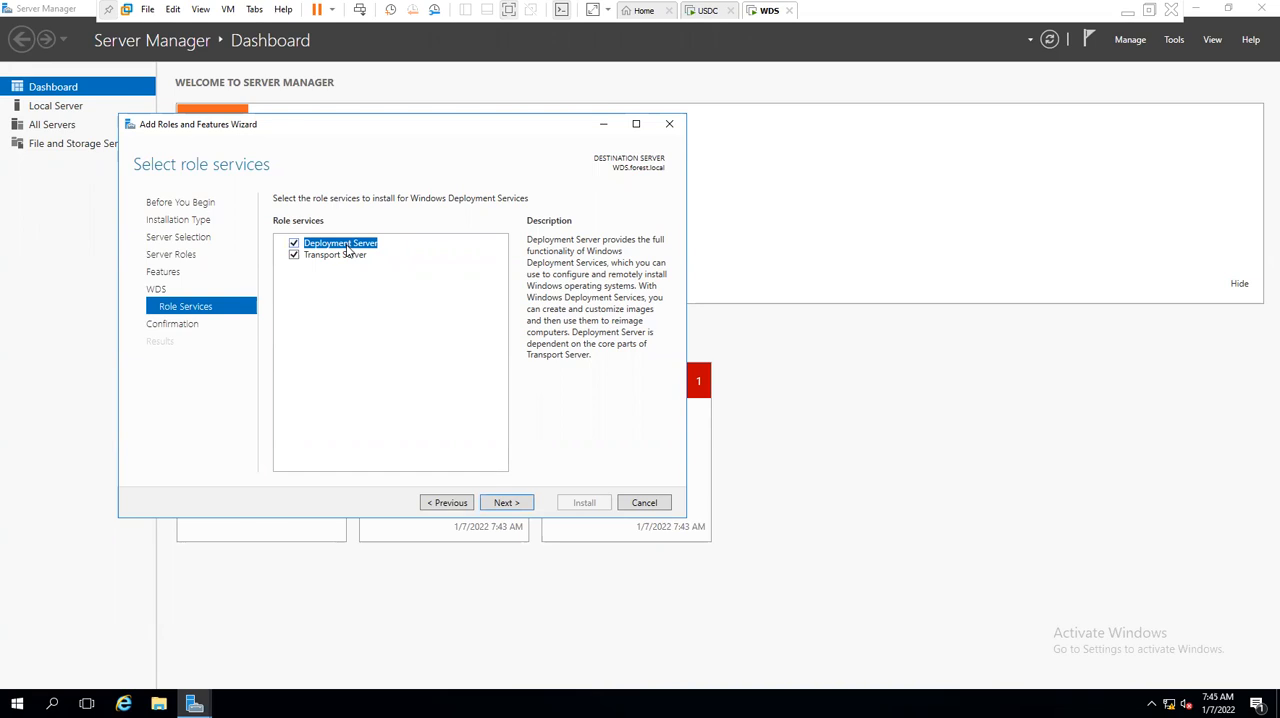
{"action": "left_click", "coordinate": [343, 258]}
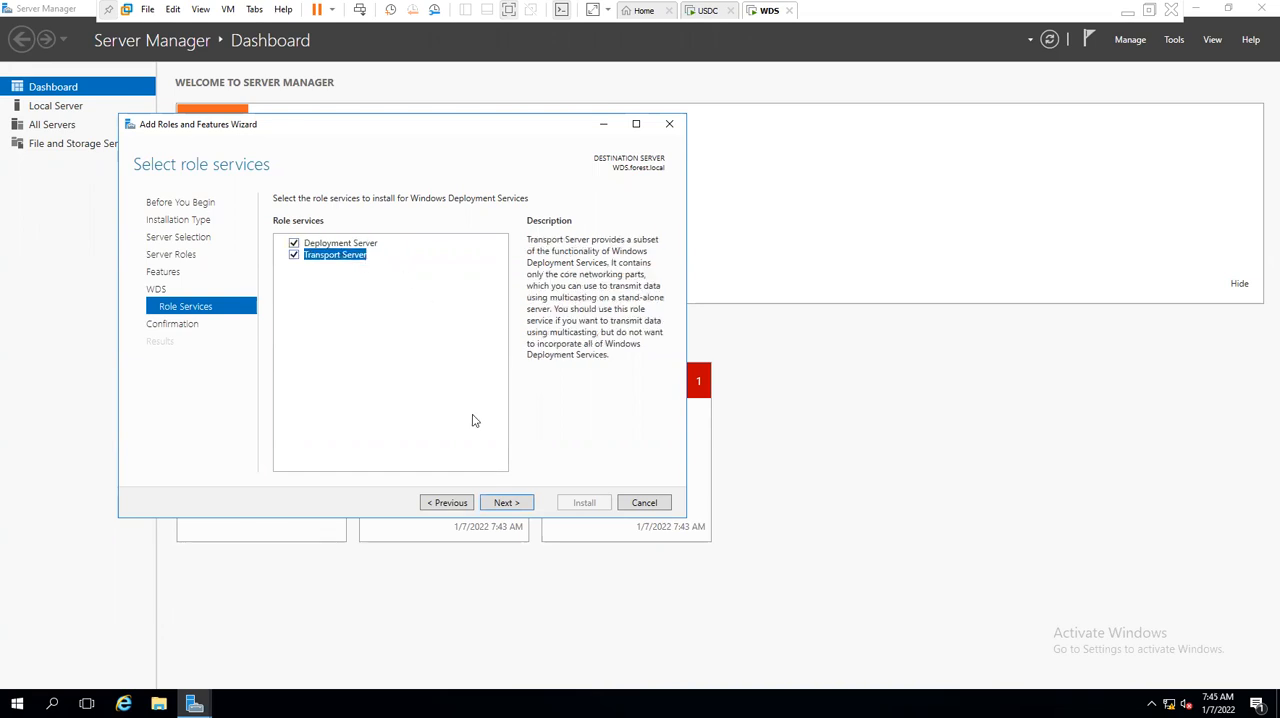
{"action": "left_click", "coordinate": [527, 507]}
{"action": "left_click", "coordinate": [585, 505]}
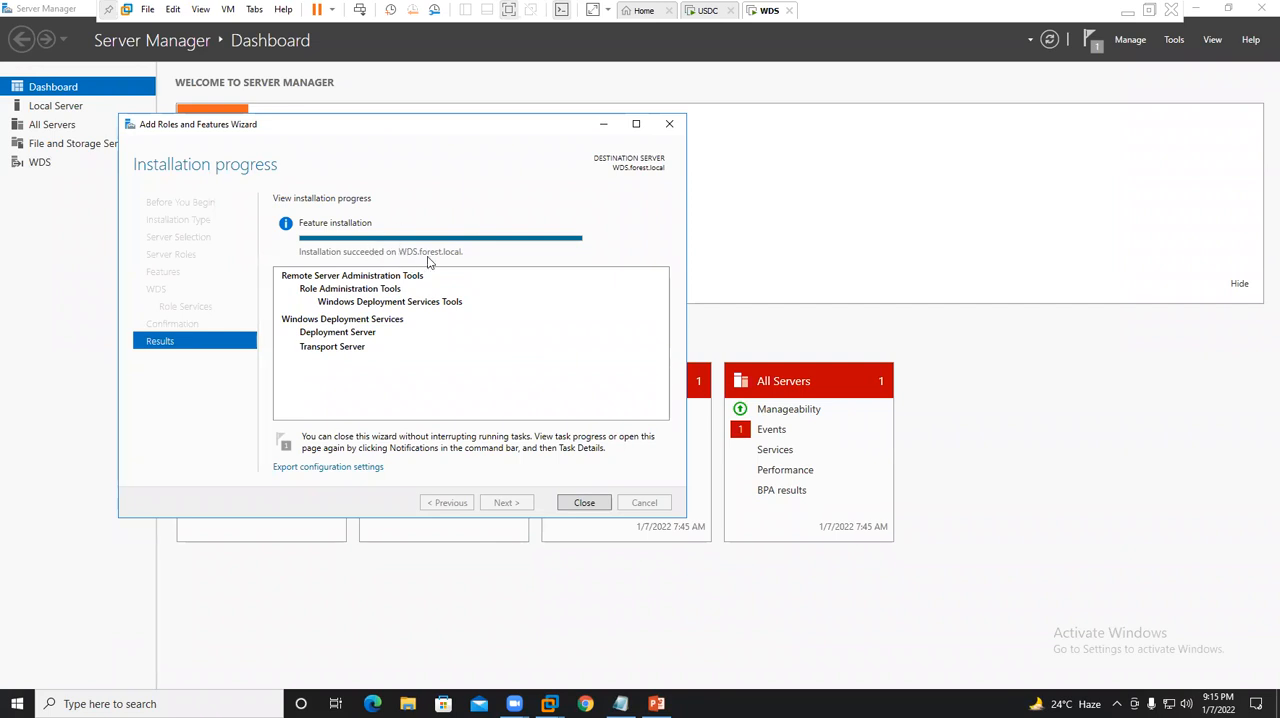
- Close the finished installation wizard, refresh the dashboard, and open the Windows Deployment Services console maximized on its Servers node
{"action": "left_click", "coordinate": [576, 506]}
{"action": "left_click", "coordinate": [1049, 40]}
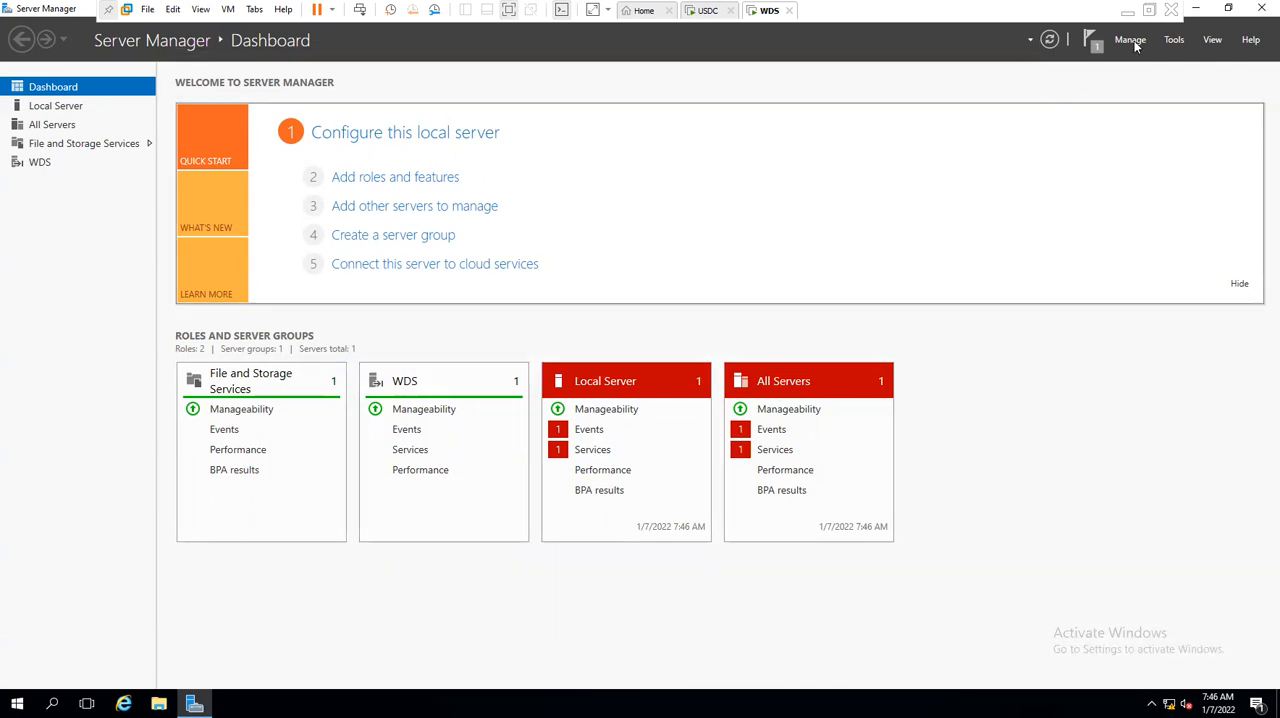
{"action": "left_click", "coordinate": [1174, 42]}
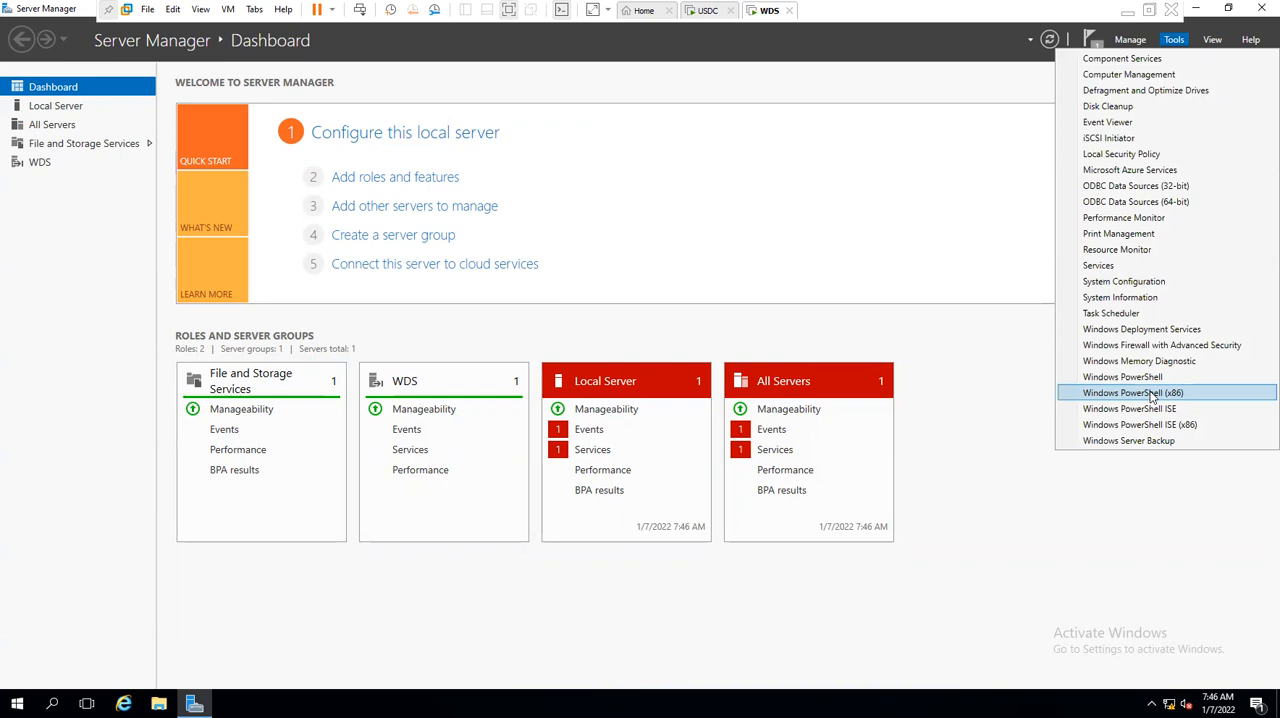
{"action": "left_click", "coordinate": [1148, 331]}
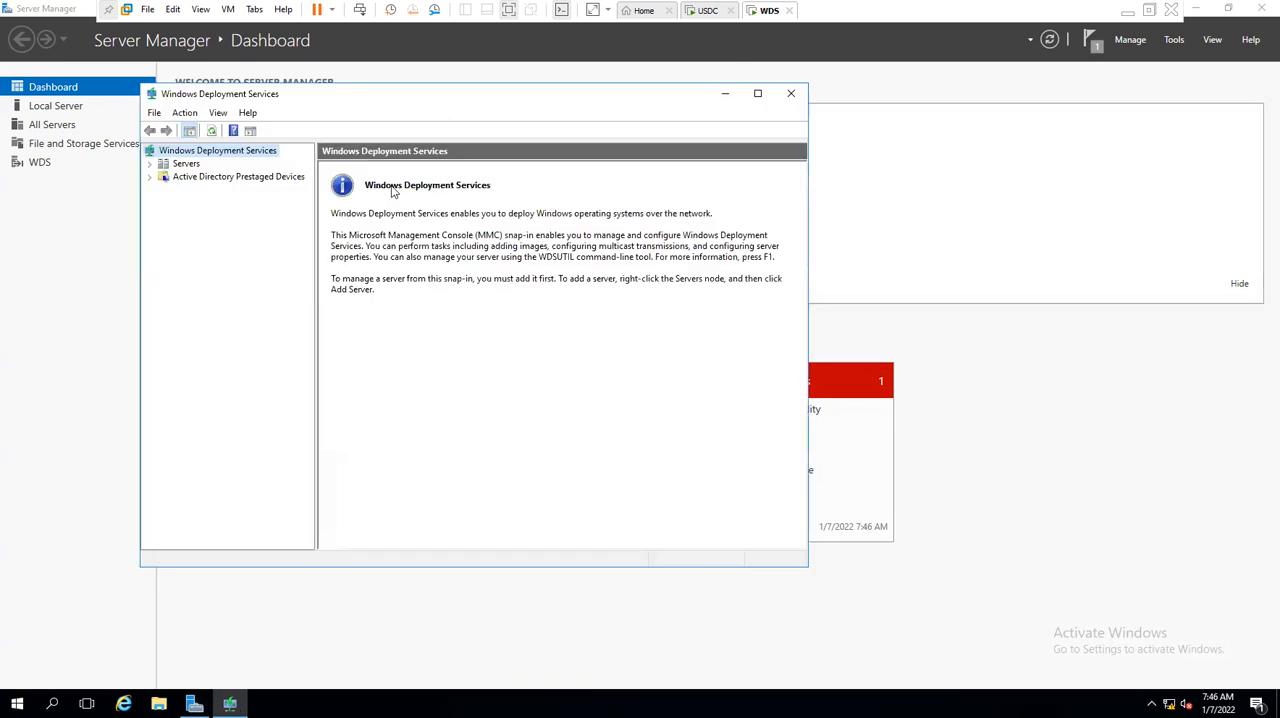
{"action": "left_click", "coordinate": [190, 164]}
{"action": "left_click", "coordinate": [757, 93]}
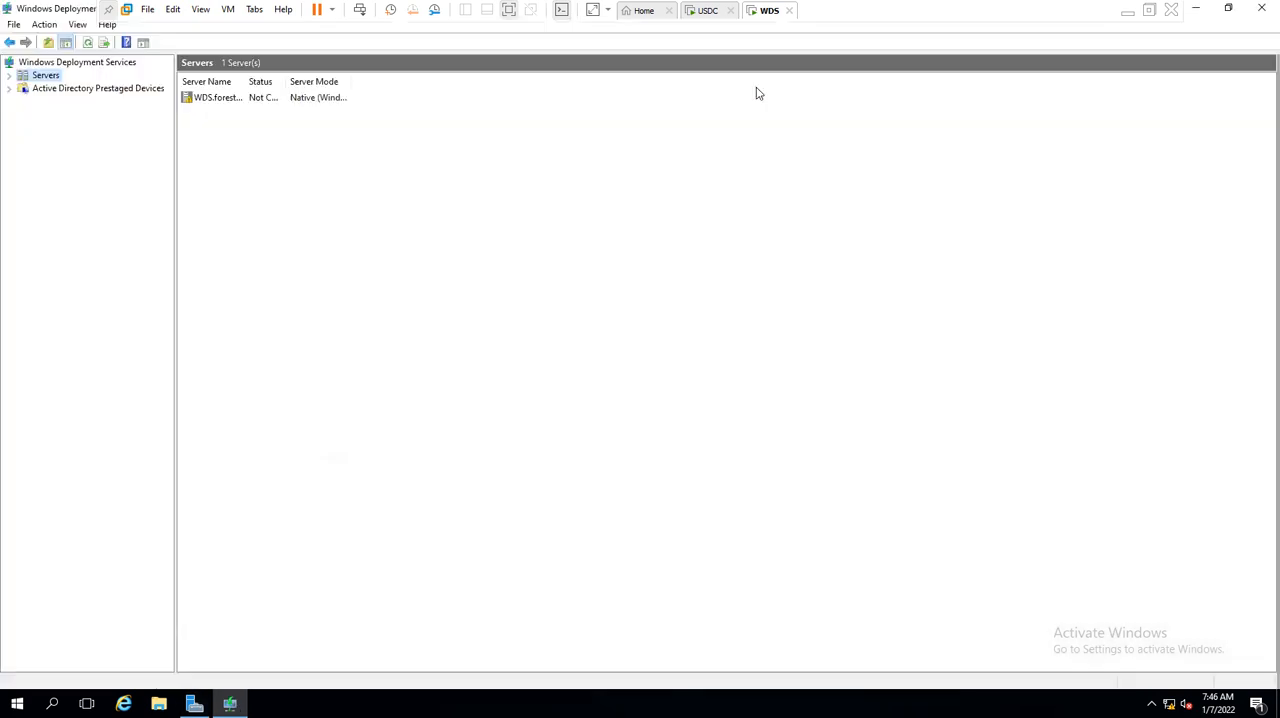
- Start configuring the WDS.forest.local server and choose the Integrated with Active Directory install option
{"action": "left_click", "coordinate": [63, 89]}
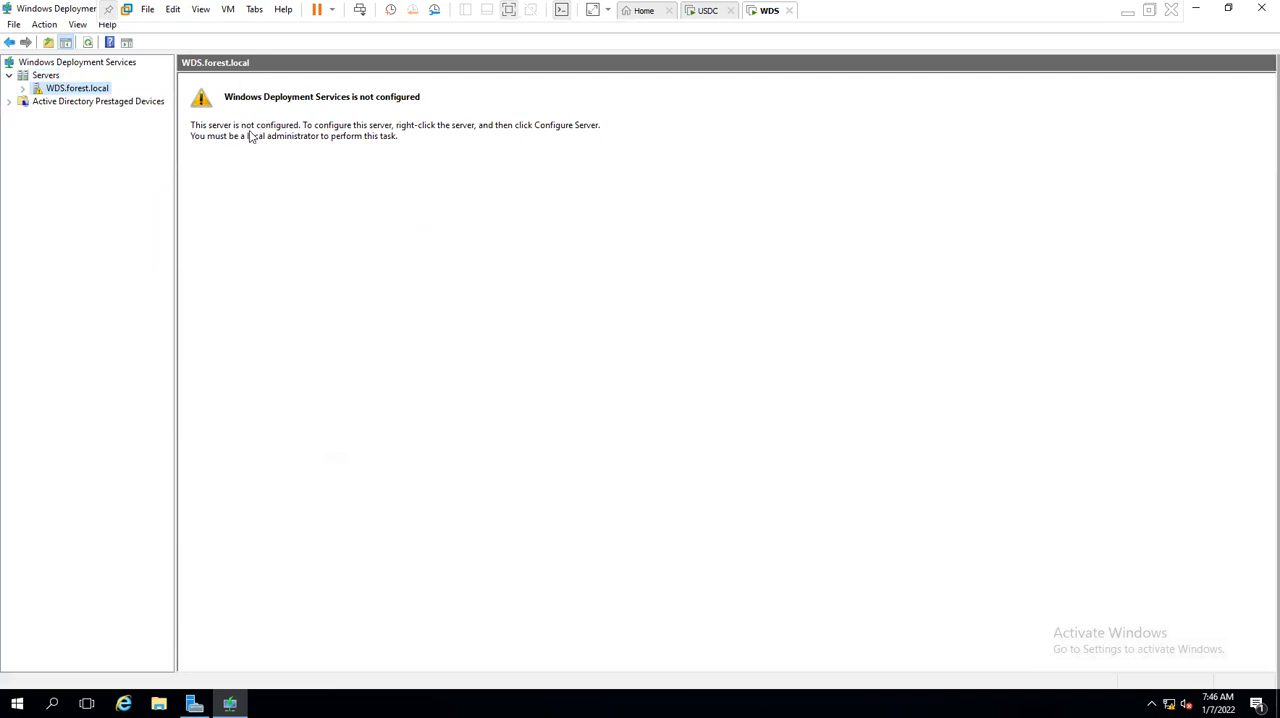
{"action": "right_click", "coordinate": [110, 89]}
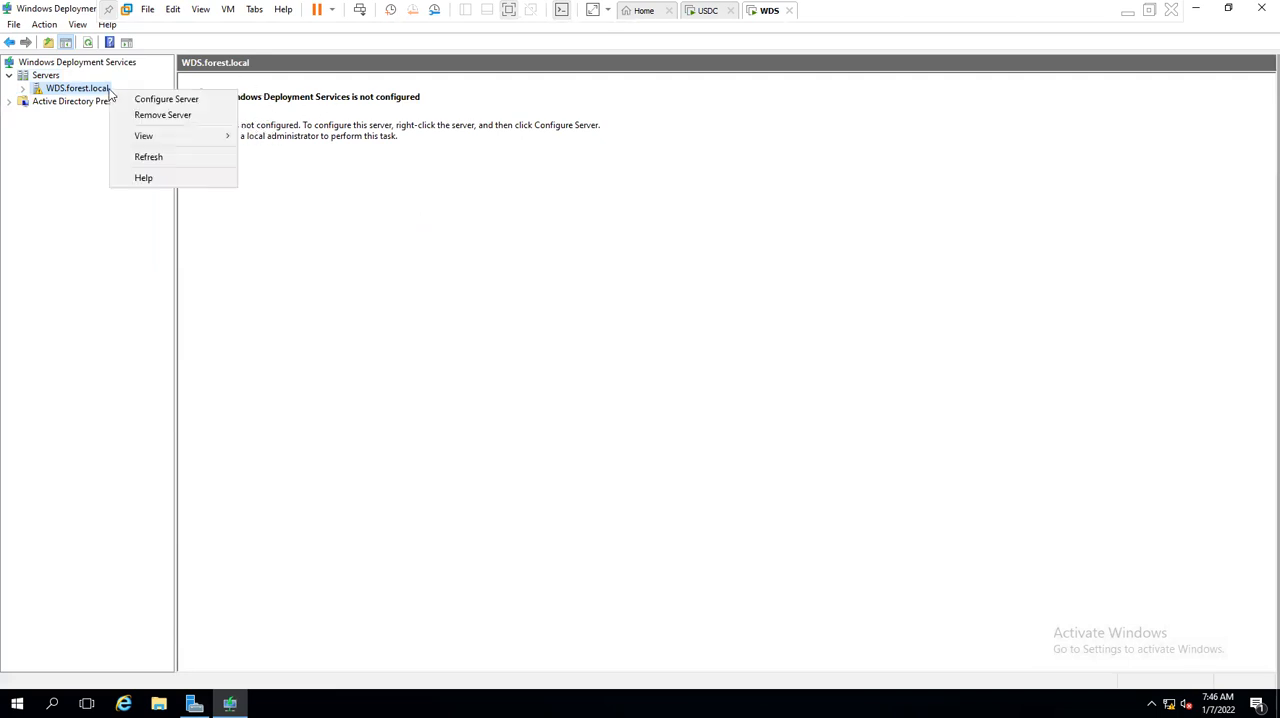
{"action": "left_click", "coordinate": [155, 100]}
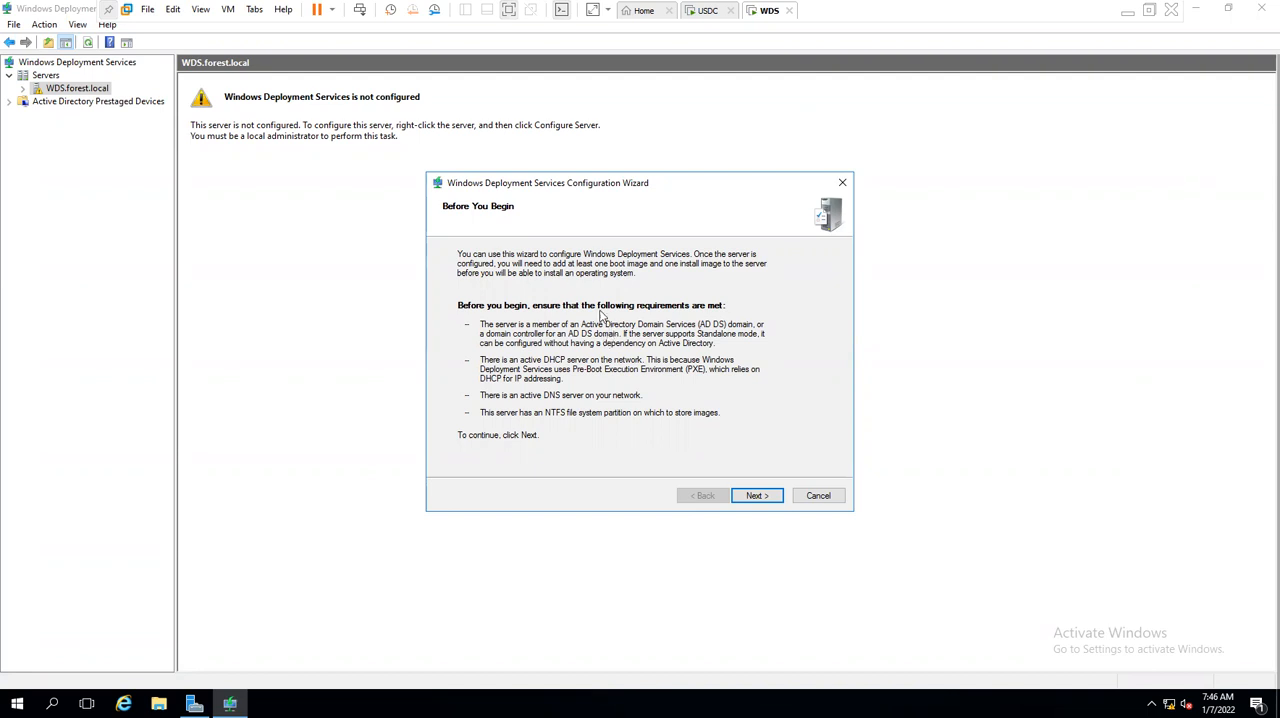
{"action": "left_click", "coordinate": [752, 497]}
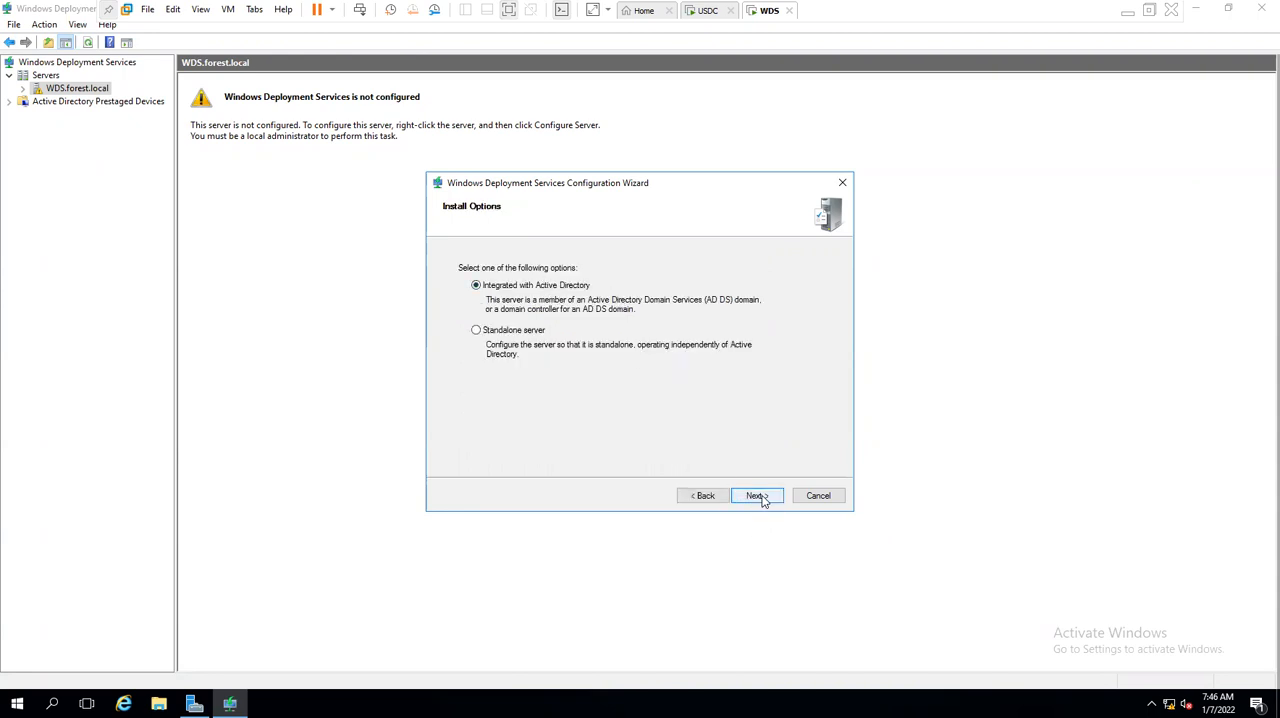
{"action": "left_click", "coordinate": [758, 496]}
- Accept C:\RemoteInstall on the system volume as the remote installation folder and set PXE to respond to all known and unknown client computers
{"action": "left_click", "coordinate": [557, 343]}
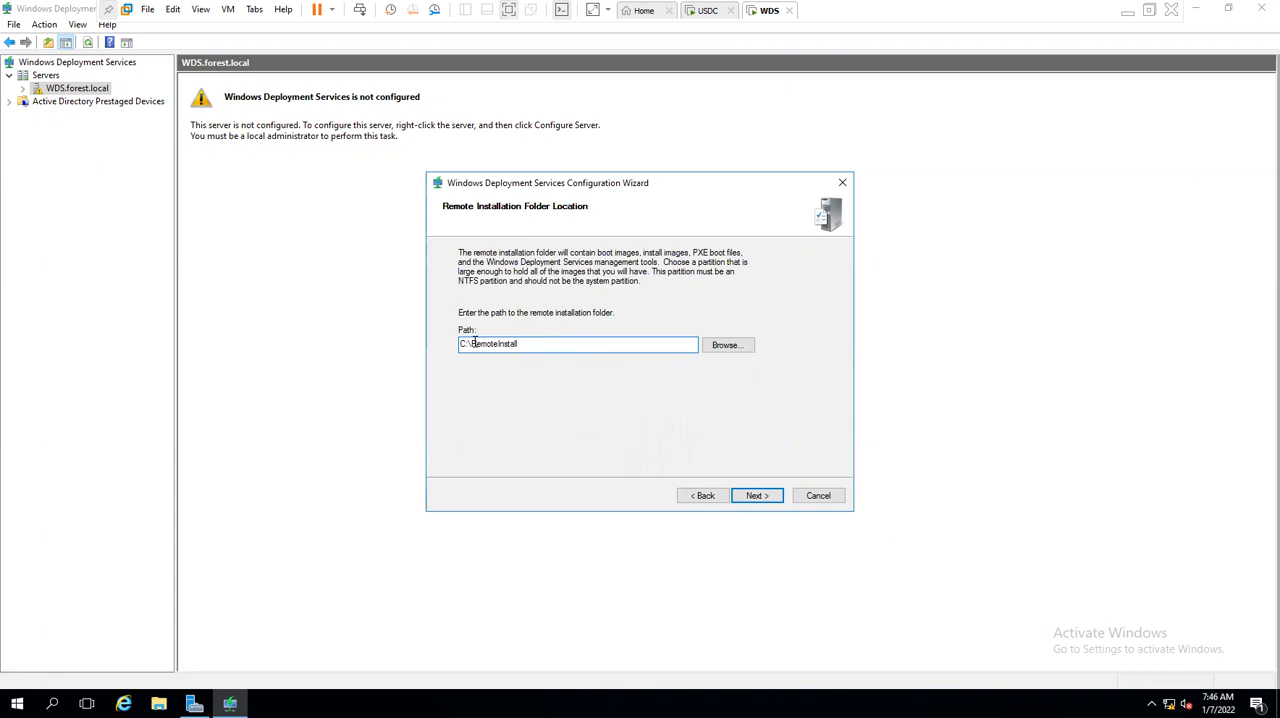
{"action": "left_click_drag", "start_coordinate": [471, 343], "coordinate": [560, 341]}
{"action": "left_click", "coordinate": [564, 342]}
{"action": "left_click_drag", "start_coordinate": [545, 347], "coordinate": [478, 348]}
{"action": "left_click", "coordinate": [541, 344]}
{"action": "left_click_drag", "start_coordinate": [493, 344], "coordinate": [577, 348]}
{"action": "left_click", "coordinate": [757, 495]}
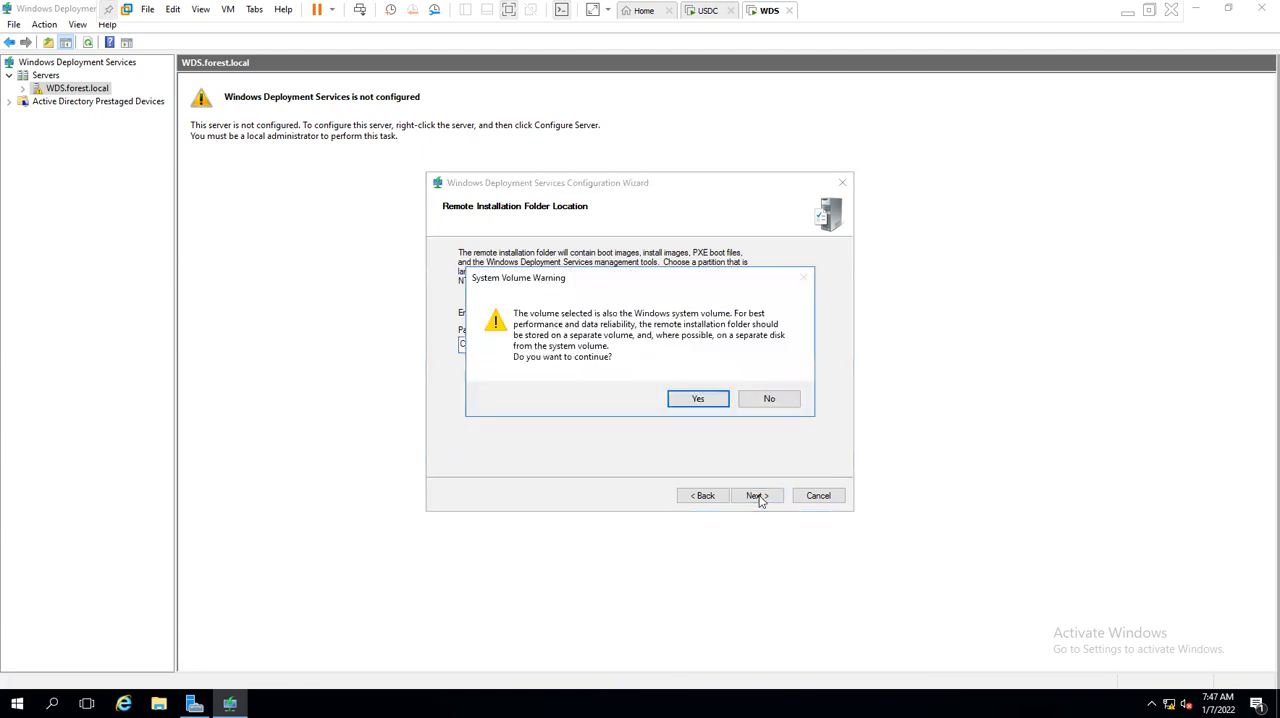
{"action": "left_click", "coordinate": [703, 400]}
{"action": "left_click", "coordinate": [505, 366]}
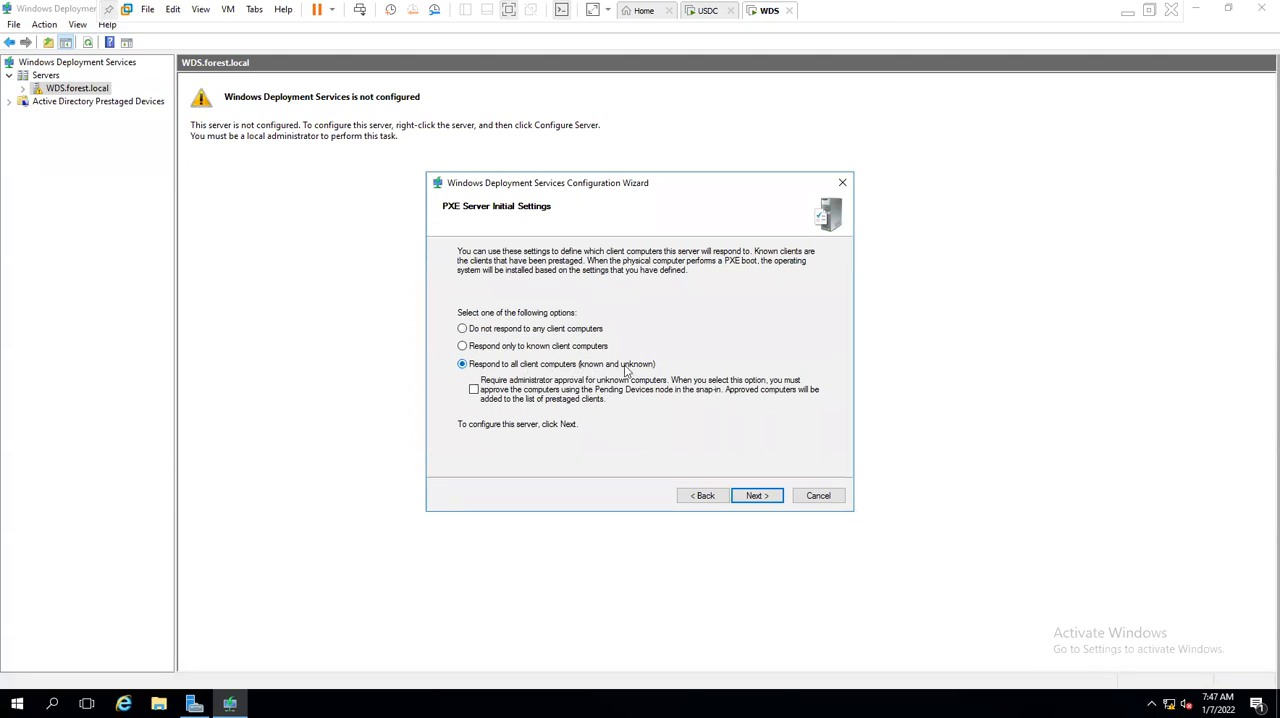
{"action": "left_click", "coordinate": [756, 495]}
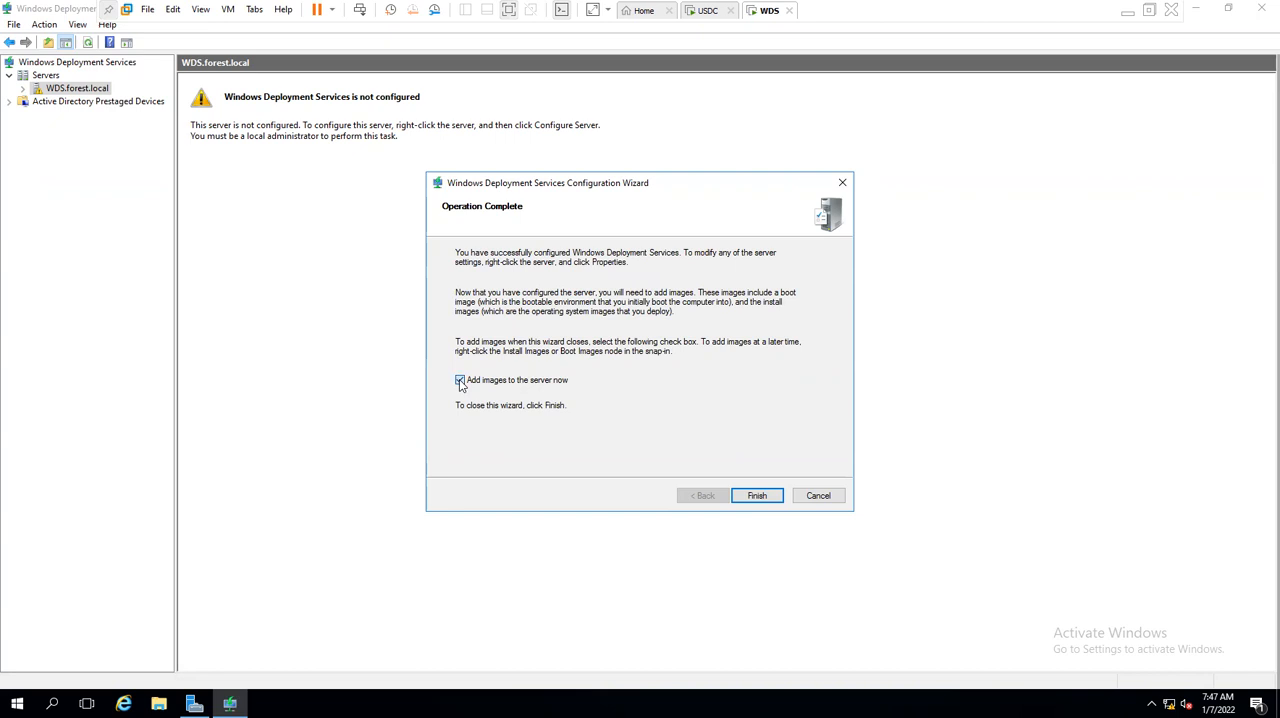
- Finish the configuration wizard without adding images to the server now, and expand the WDS.forest.local node
{"action": "left_click", "coordinate": [460, 381]}
{"action": "left_click", "coordinate": [763, 496]}
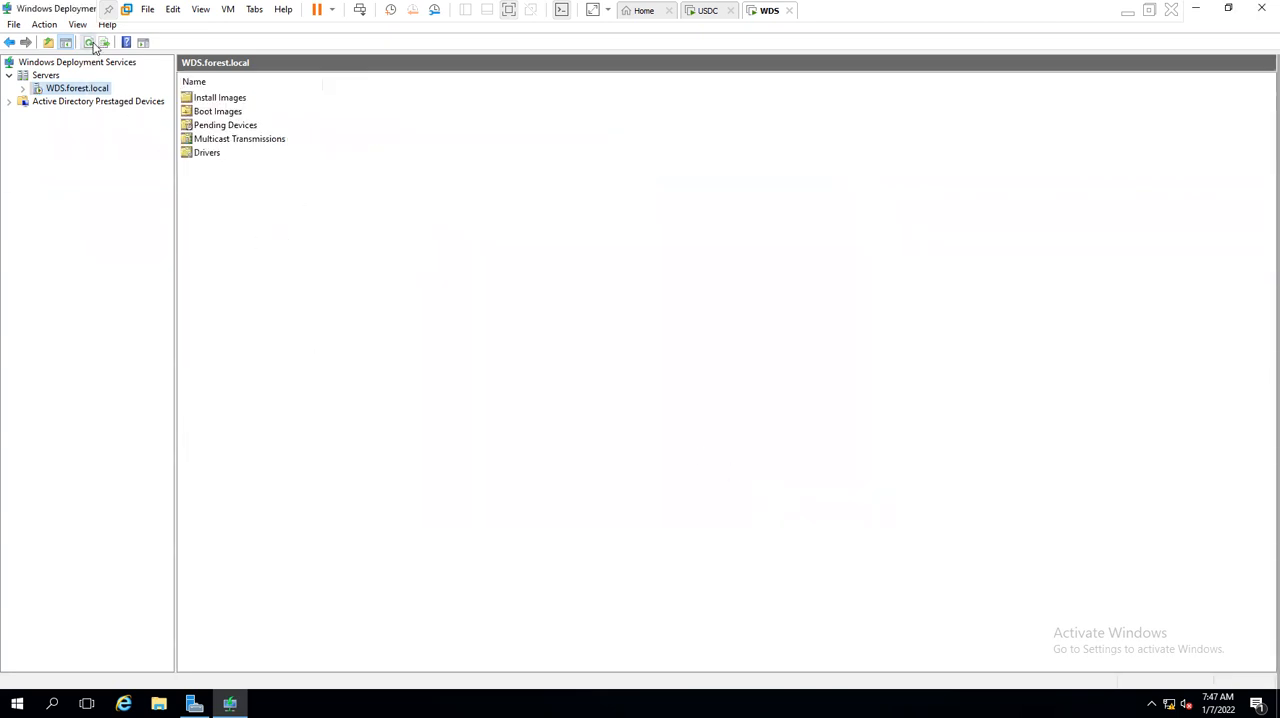
{"action": "double_click", "coordinate": [82, 87]}
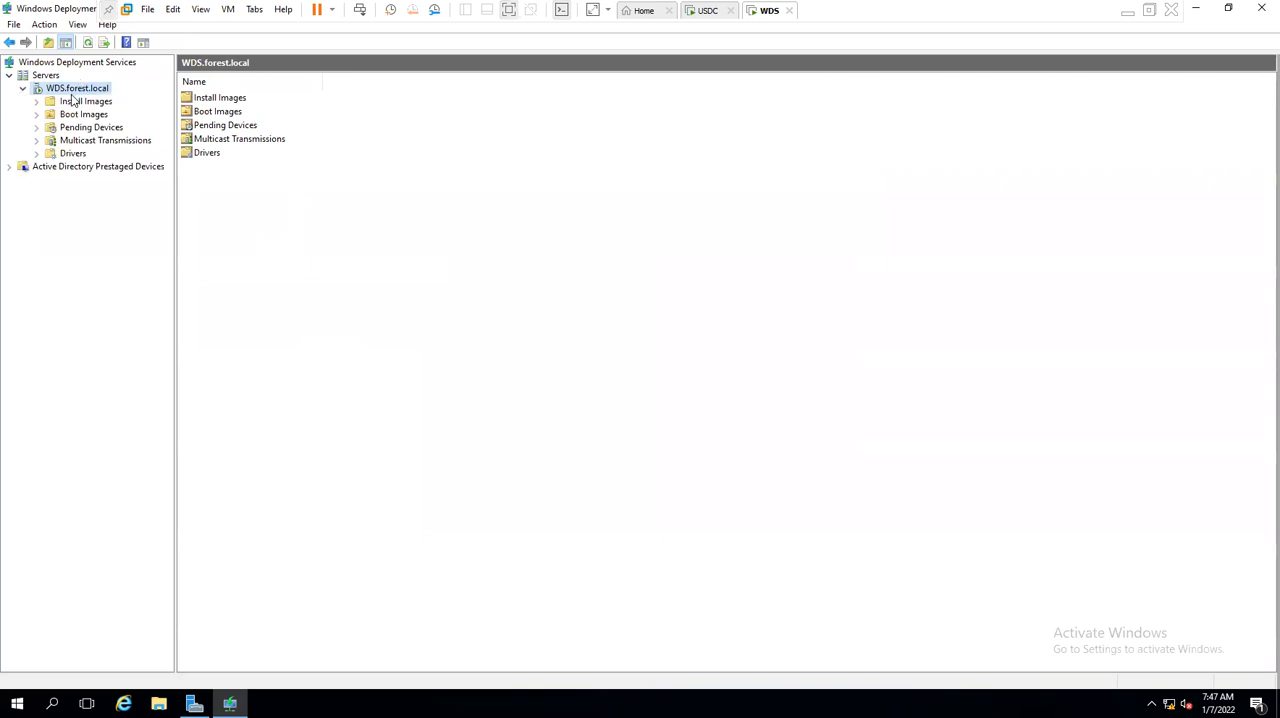
- Look through the server's Boot Images, Install Images, Multicast Transmissions and Drivers nodes
{"action": "left_click", "coordinate": [80, 115]}
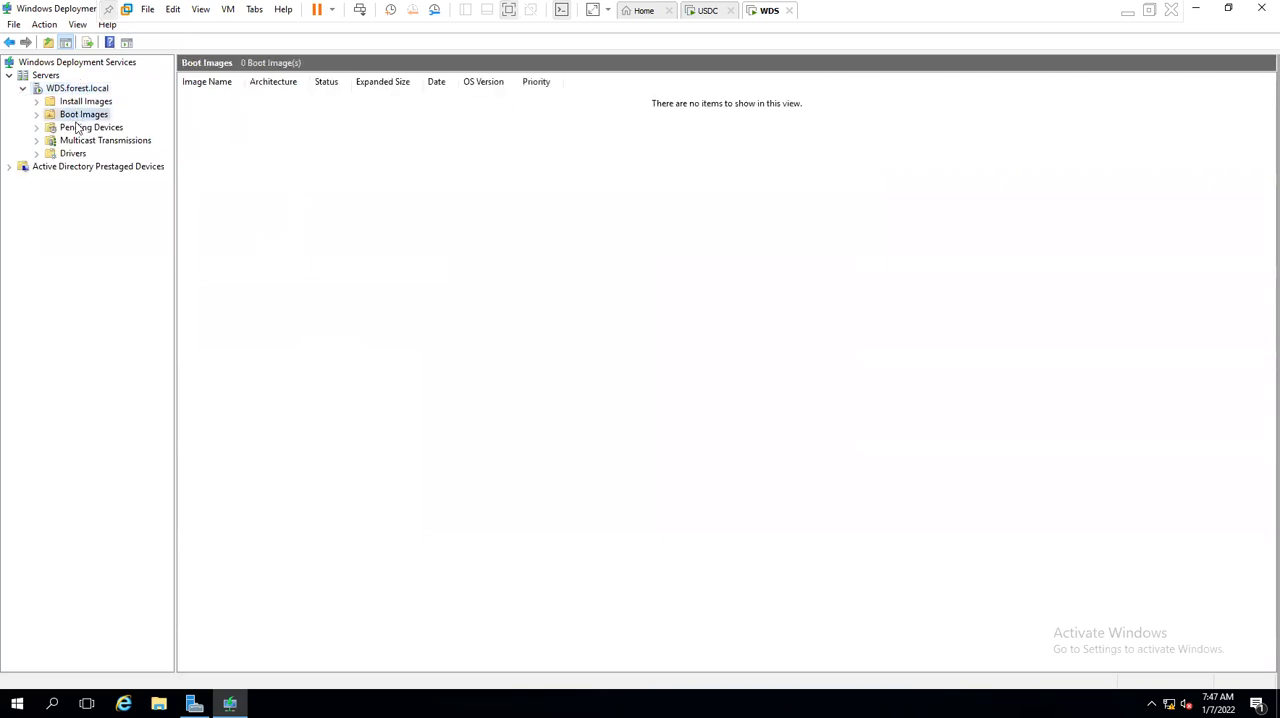
{"action": "left_click", "coordinate": [80, 102]}
{"action": "left_click", "coordinate": [100, 140]}
{"action": "left_click", "coordinate": [78, 154]}
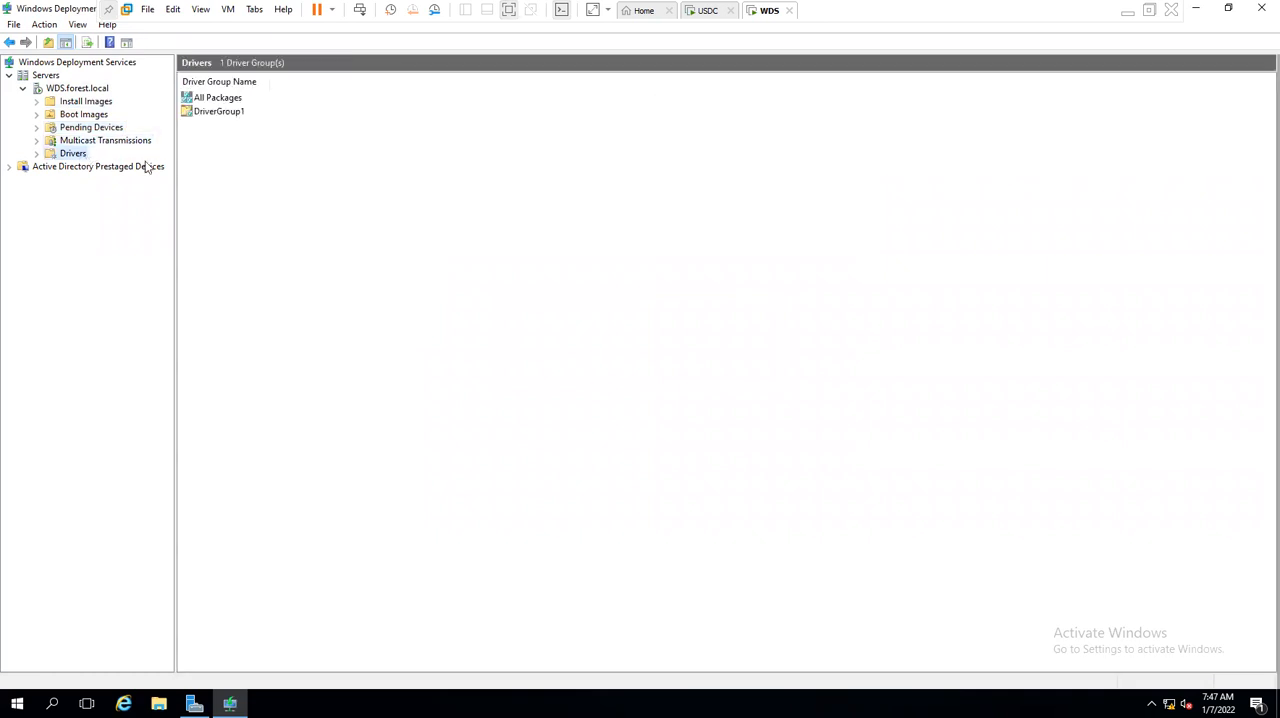
- Start adding a boot image and select boot.wim in the sources folder of DVD drive D
{"action": "left_click", "coordinate": [95, 116]}
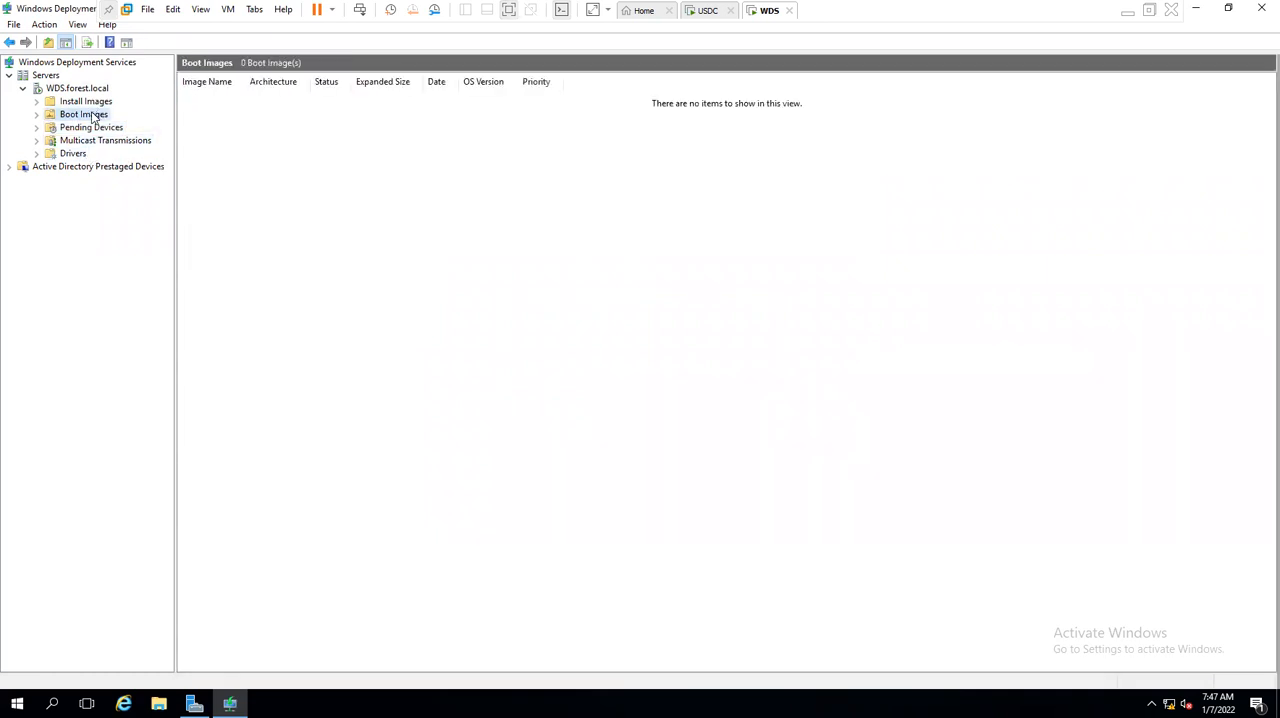
{"action": "right_click", "coordinate": [93, 120]}
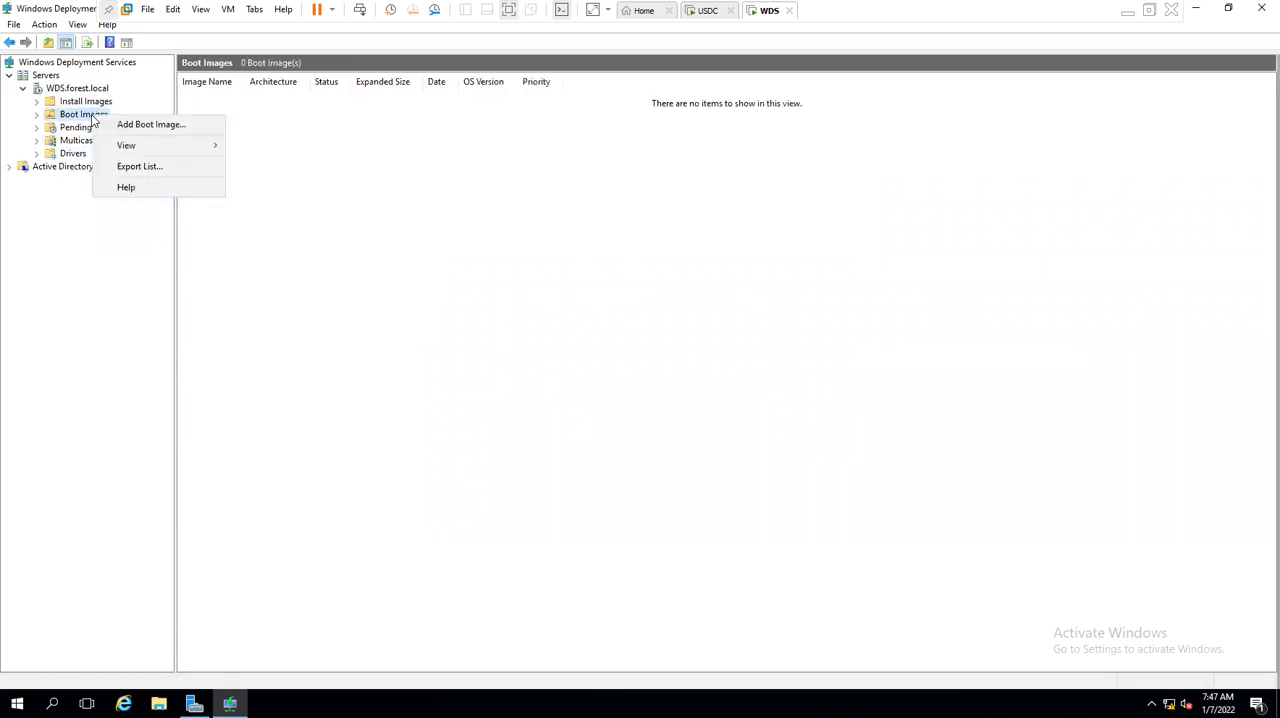
{"action": "left_click", "coordinate": [150, 130]}
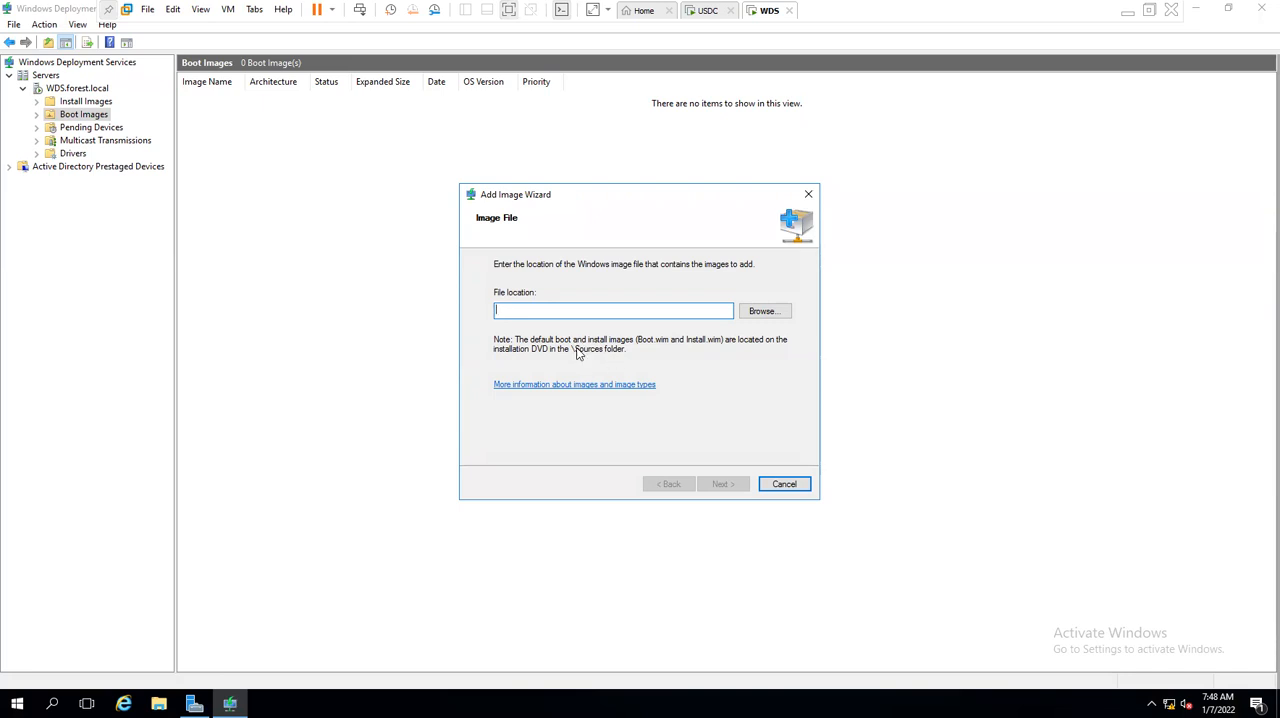
{"action": "left_click", "coordinate": [770, 313]}
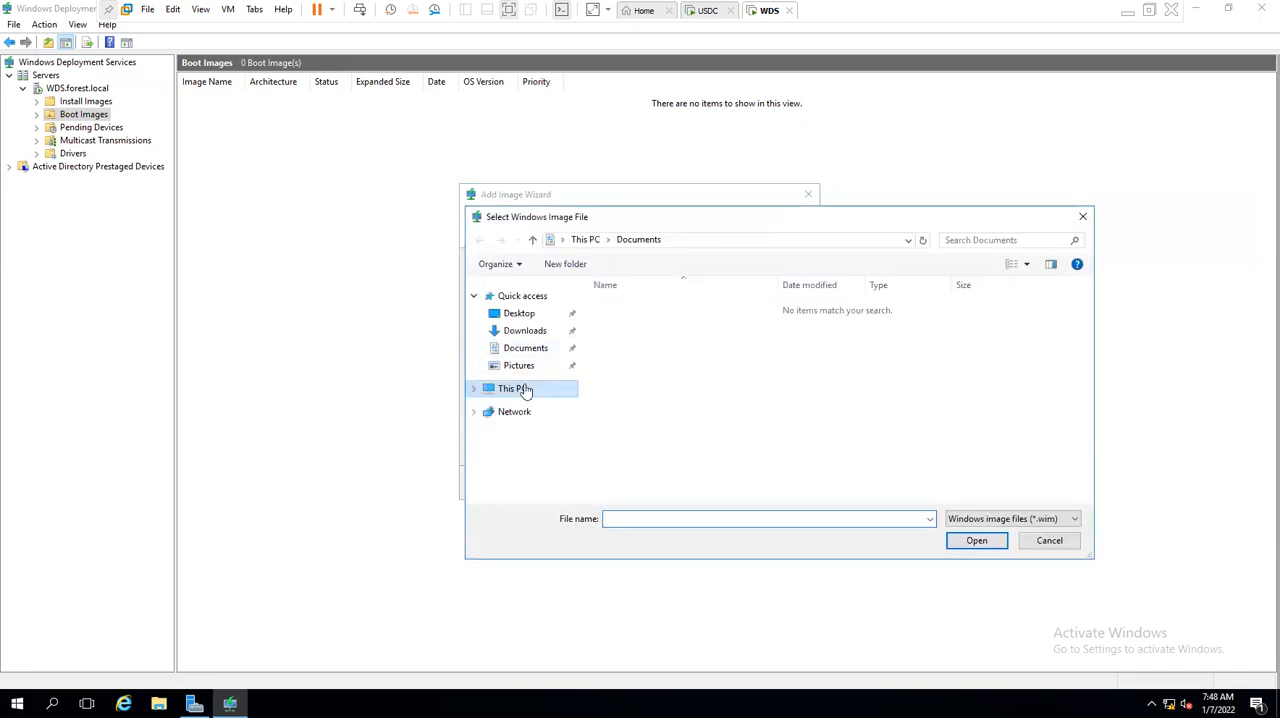
{"action": "left_click", "coordinate": [527, 390]}
{"action": "left_click", "coordinate": [846, 465]}
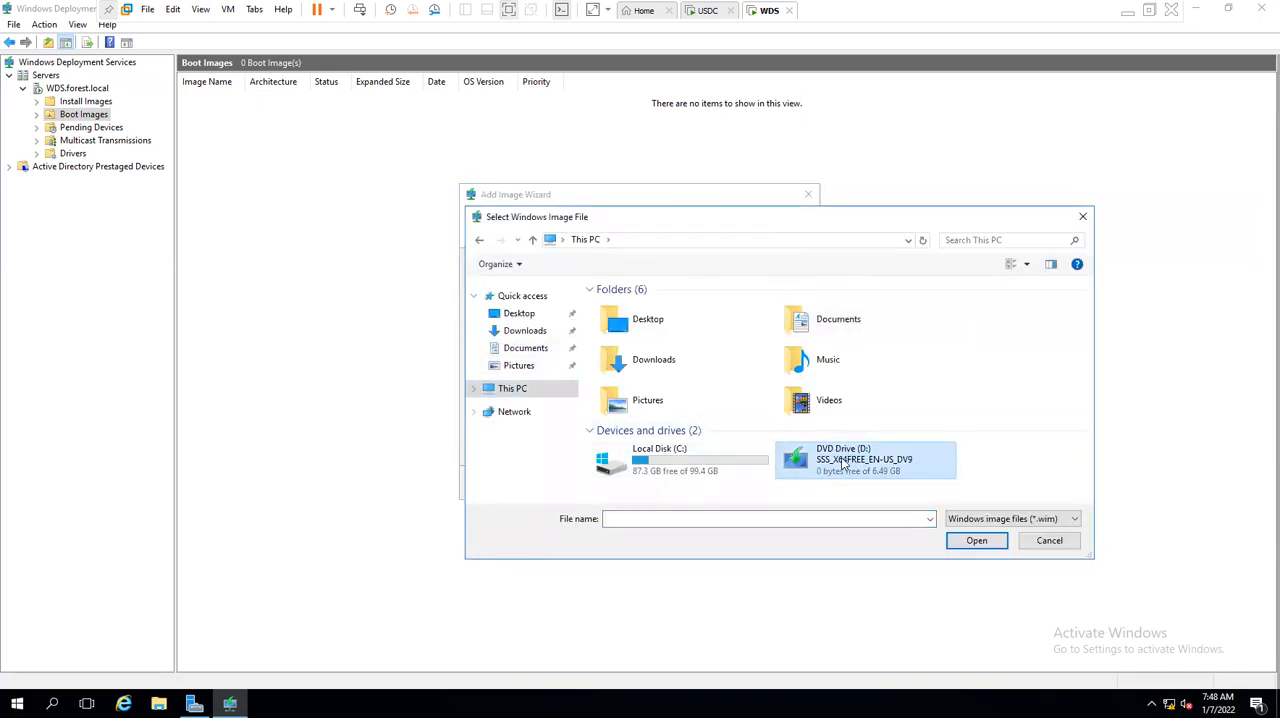
{"action": "double_click", "coordinate": [848, 465]}
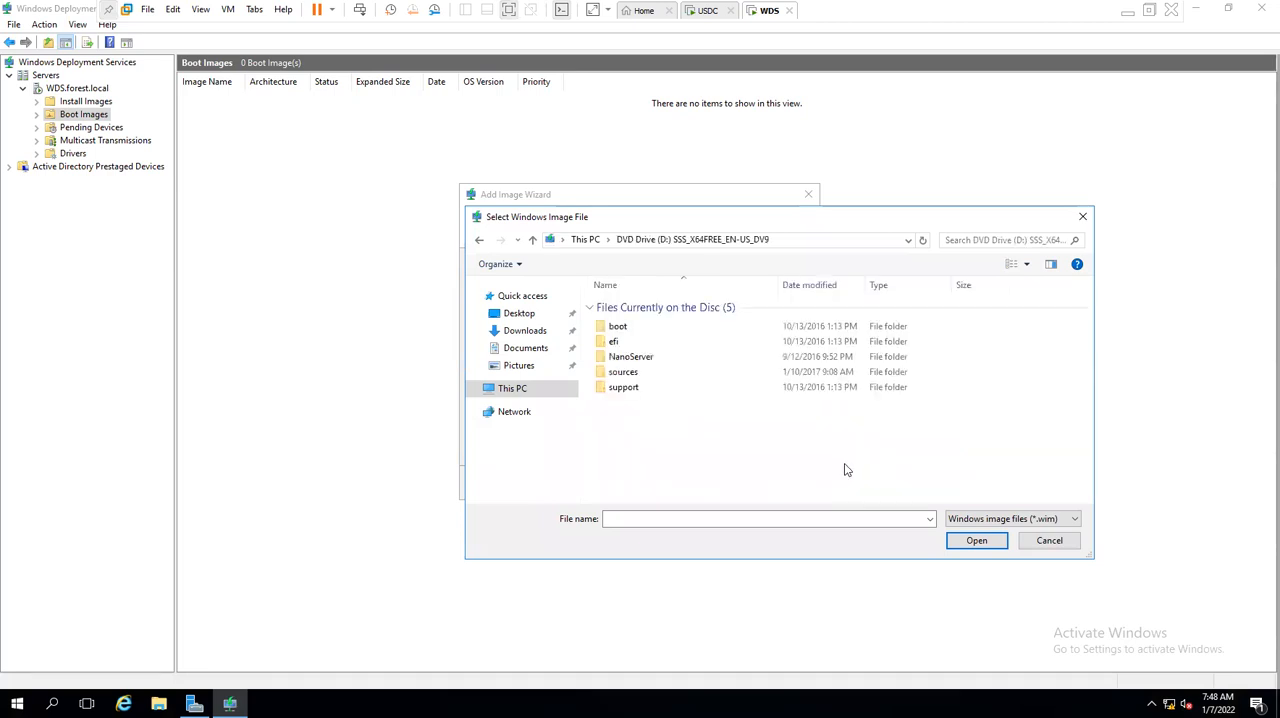
{"action": "left_click", "coordinate": [620, 372]}
{"action": "key", "text": "Return"}
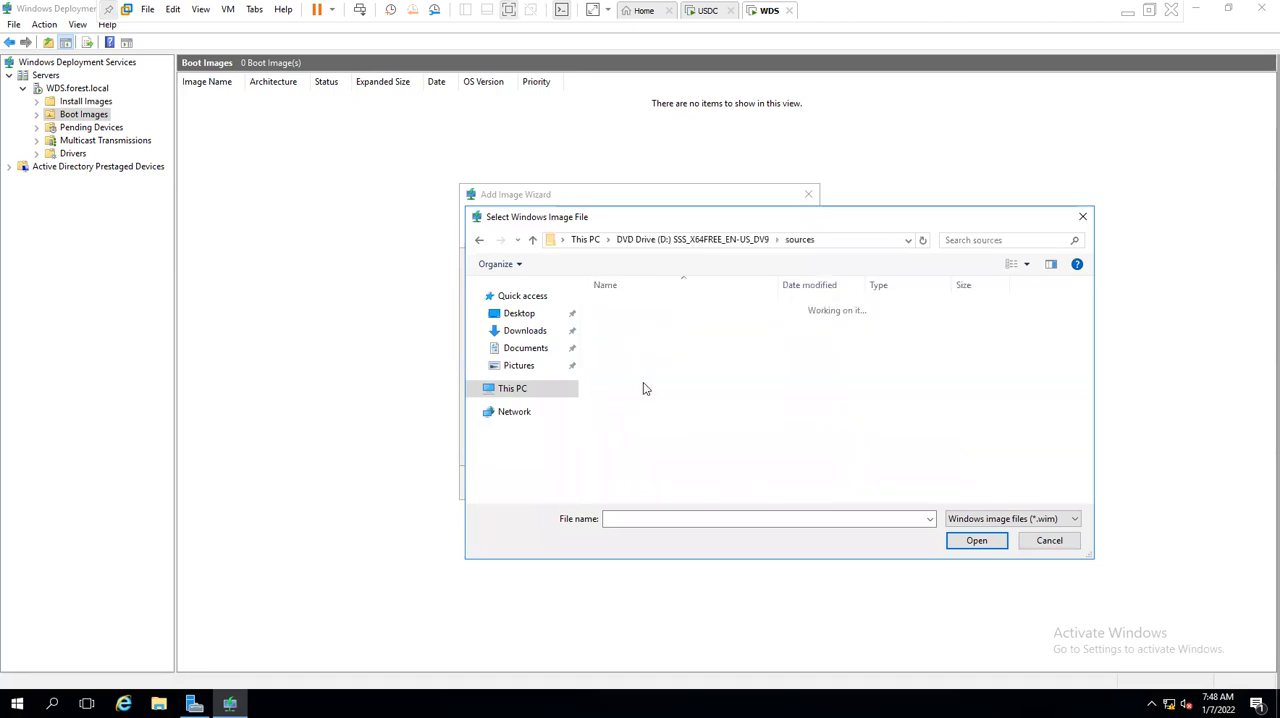
{"action": "left_click", "coordinate": [640, 466]}
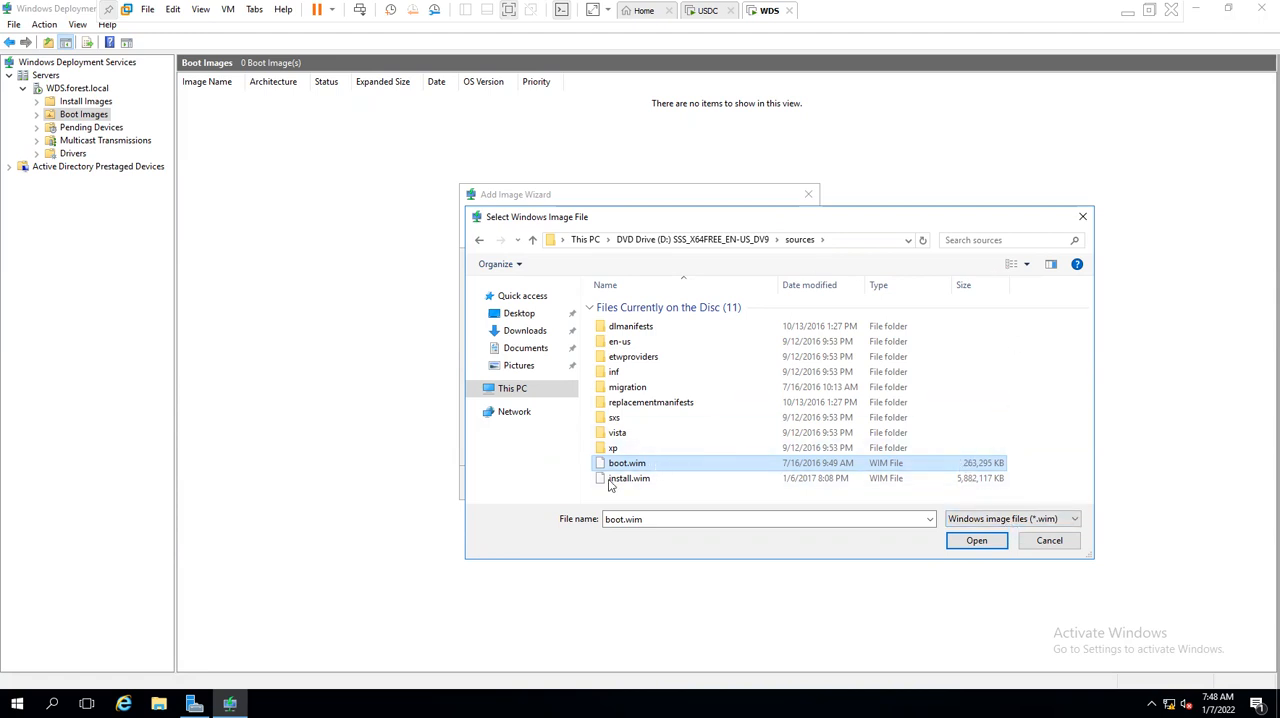
- Check the file size of boot.wim in its properties and close them again
{"action": "left_click", "coordinate": [628, 478]}
{"action": "left_click", "coordinate": [641, 465]}
{"action": "right_click", "coordinate": [641, 465]}
{"action": "left_click", "coordinate": [686, 600]}
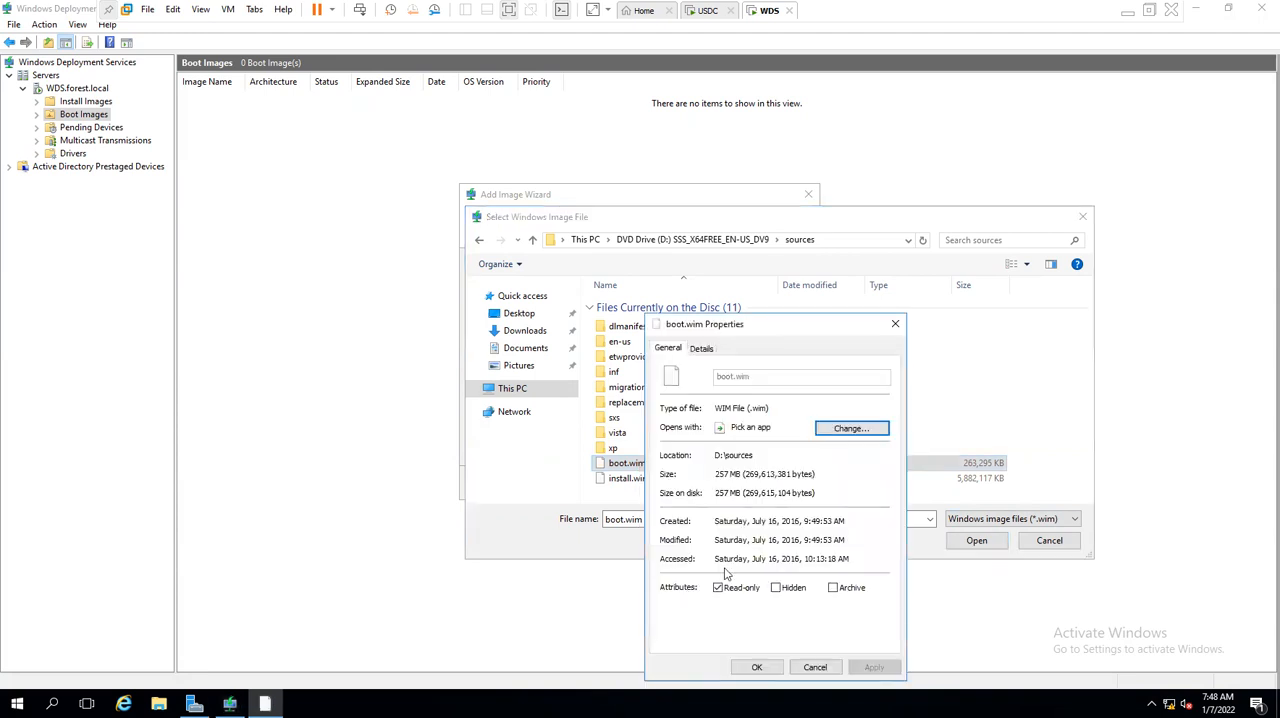
{"action": "left_click_drag", "start_coordinate": [748, 475], "coordinate": [627, 479]}
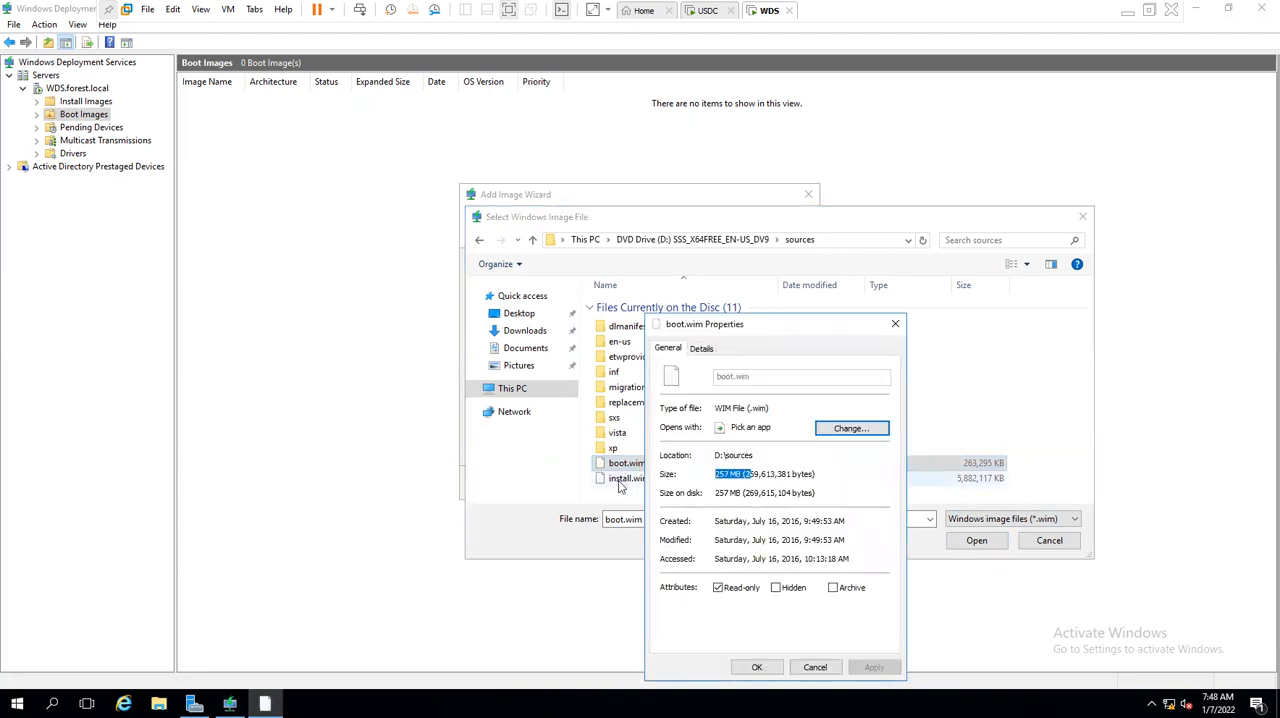
{"action": "key", "text": "Escape"}
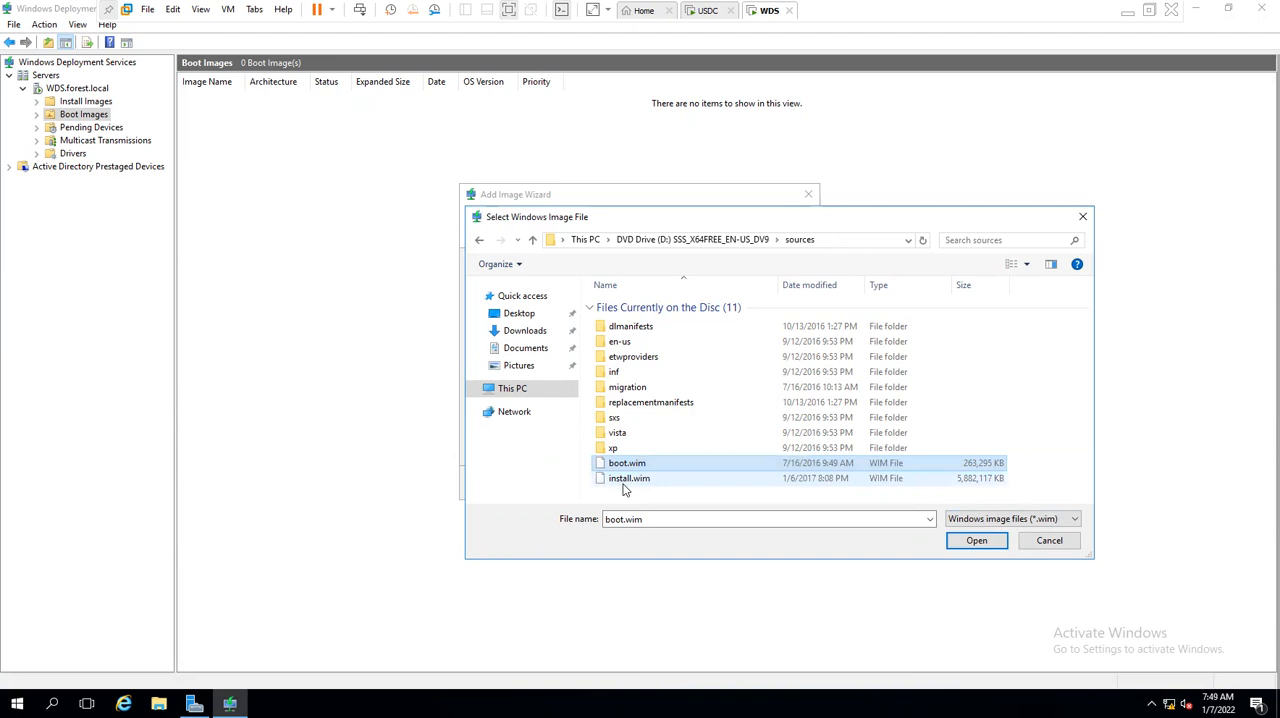
- Add boot.wim as a boot image with both its name and description set to bootimage, and finish the wizard
{"action": "left_click", "coordinate": [978, 544]}
{"action": "left_click", "coordinate": [728, 486]}
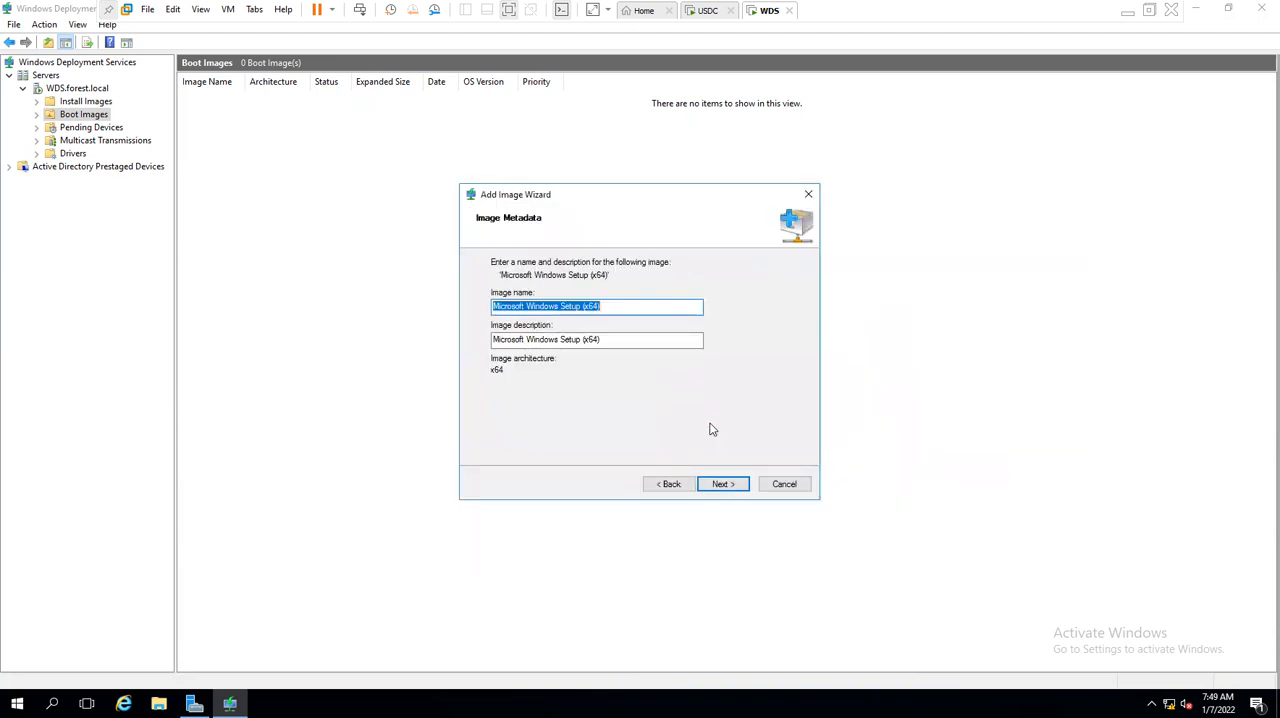
{"action": "type", "text": "boo"}
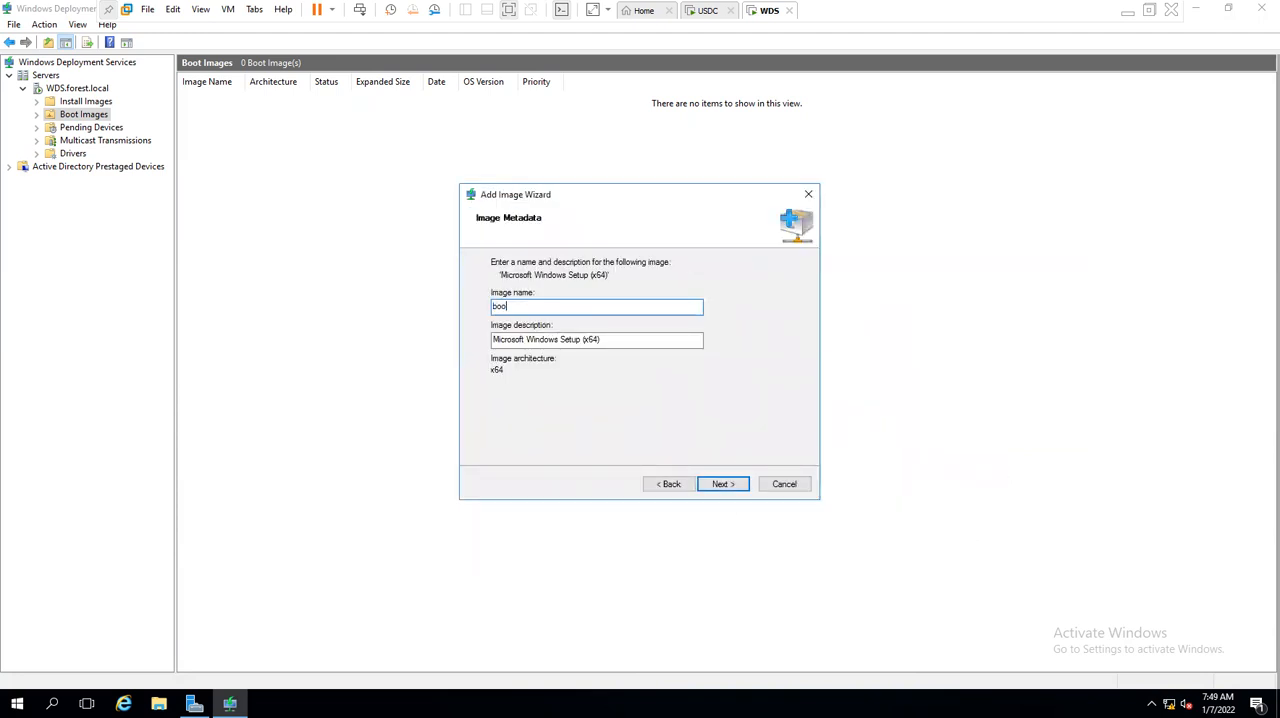
{"action": "key", "text": "ctrl+a"}
{"action": "key", "text": "ctrl+c"}
{"action": "key", "text": "Tab"}
{"action": "key", "text": "ctrl+v"}
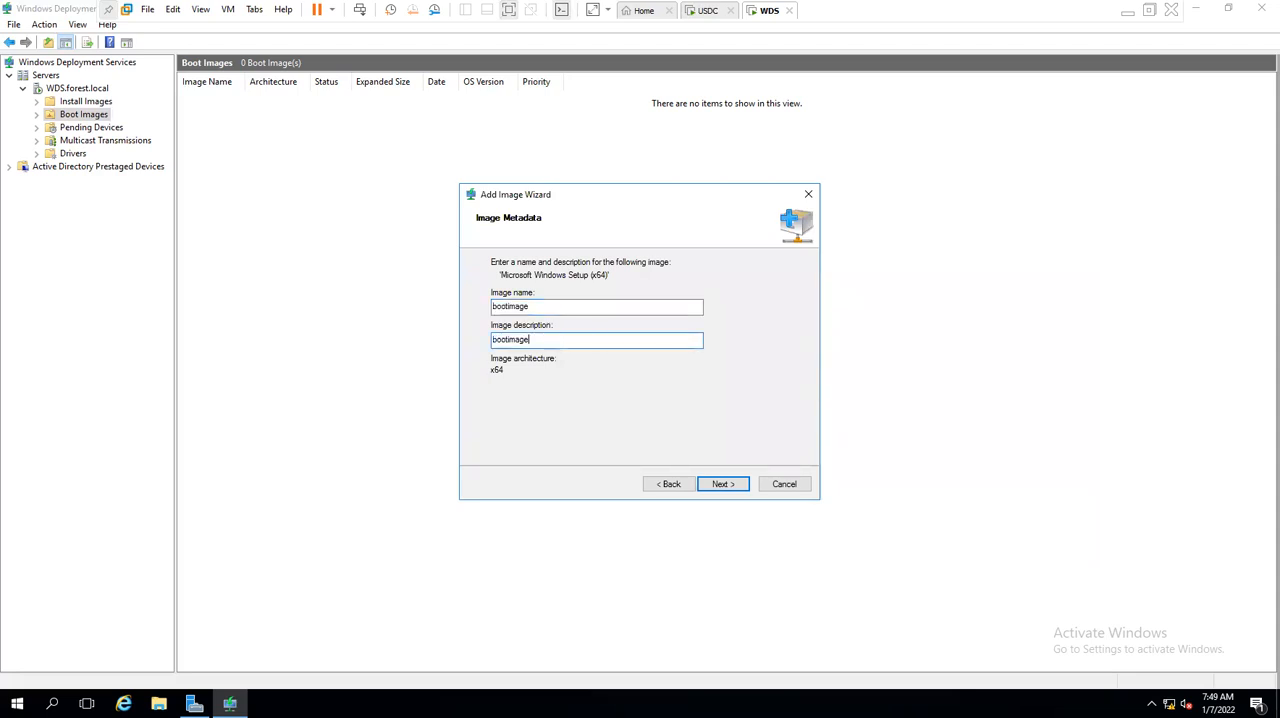
{"action": "left_click", "coordinate": [726, 485]}
{"action": "left_click", "coordinate": [725, 483]}
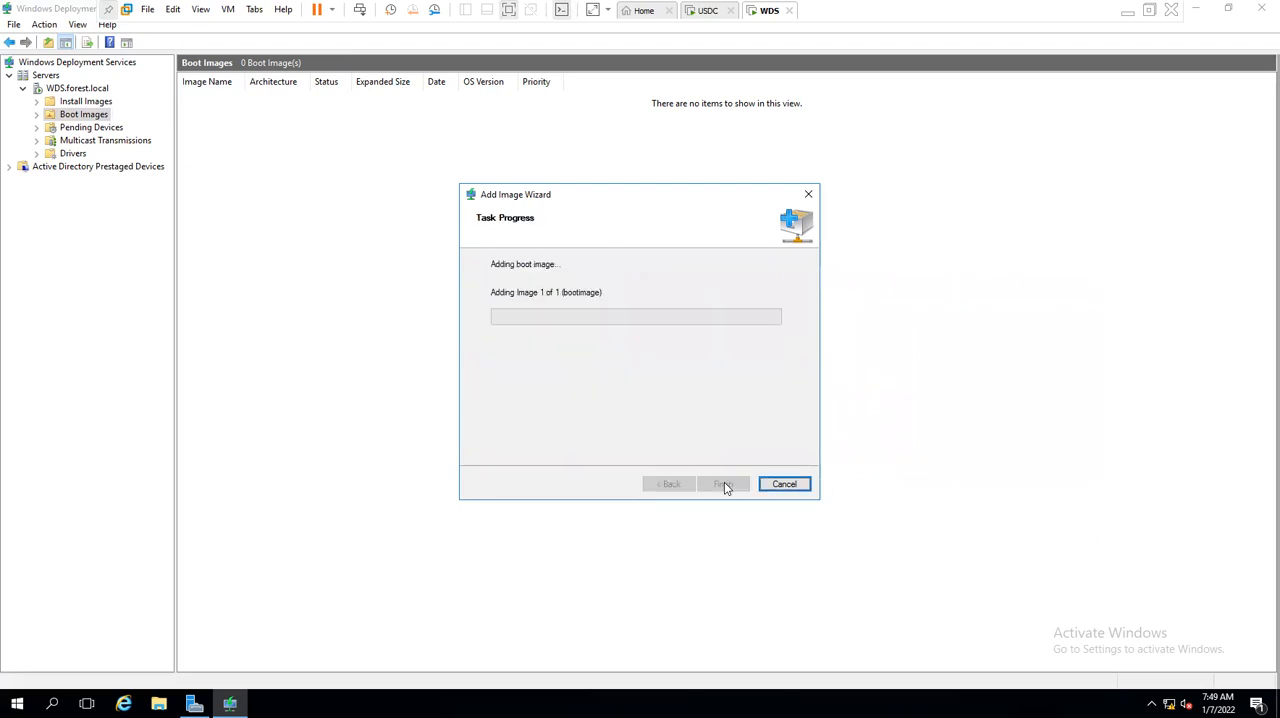
{"action": "mouse_move", "coordinate": [519, 293]}
{"action": "left_mouse_down"}
{"action": "mouse_move", "coordinate": [500, 292]}
{"action": "mouse_move", "coordinate": [608, 297]}
{"action": "mouse_move", "coordinate": [645, 282]}
{"action": "mouse_move", "coordinate": [490, 292]}
{"action": "mouse_move", "coordinate": [571, 293]}
{"action": "mouse_move", "coordinate": [553, 297]}
{"action": "mouse_move", "coordinate": [568, 293]}
{"action": "mouse_move", "coordinate": [474, 290]}
{"action": "mouse_move", "coordinate": [597, 294]}
{"action": "mouse_move", "coordinate": [497, 298]}
{"action": "left_mouse_up"}
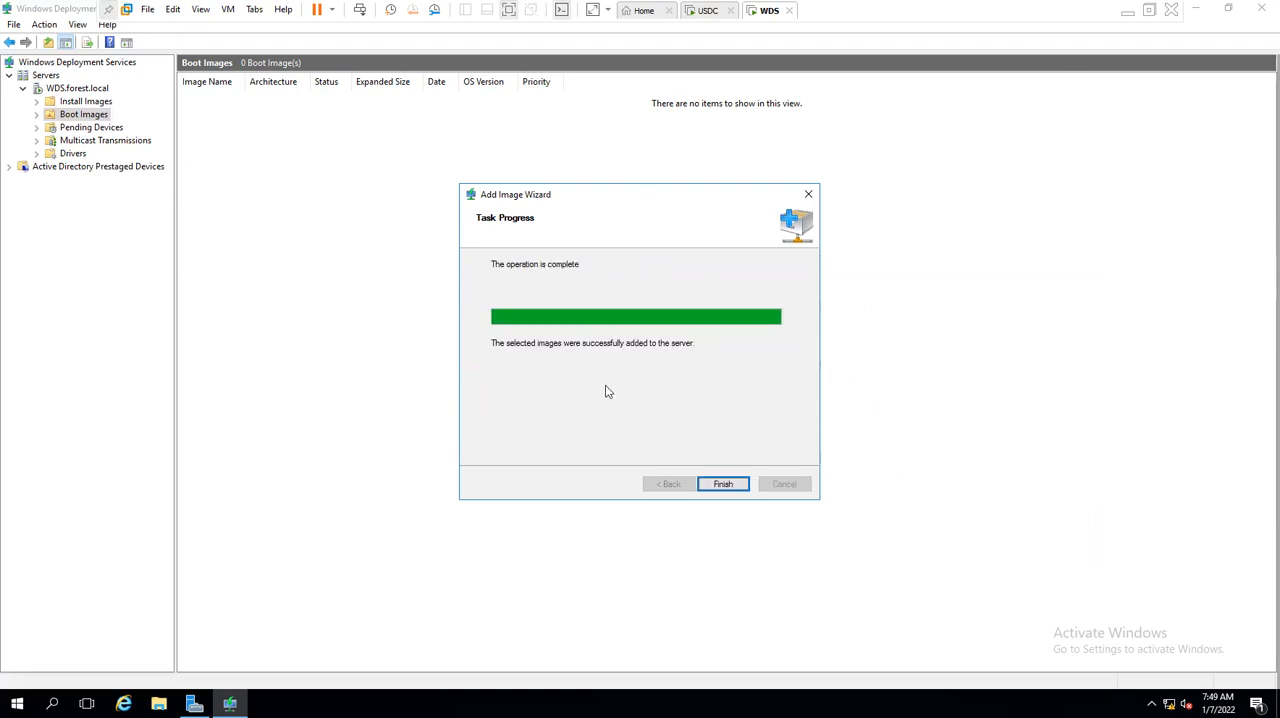
{"action": "left_click", "coordinate": [723, 486]}
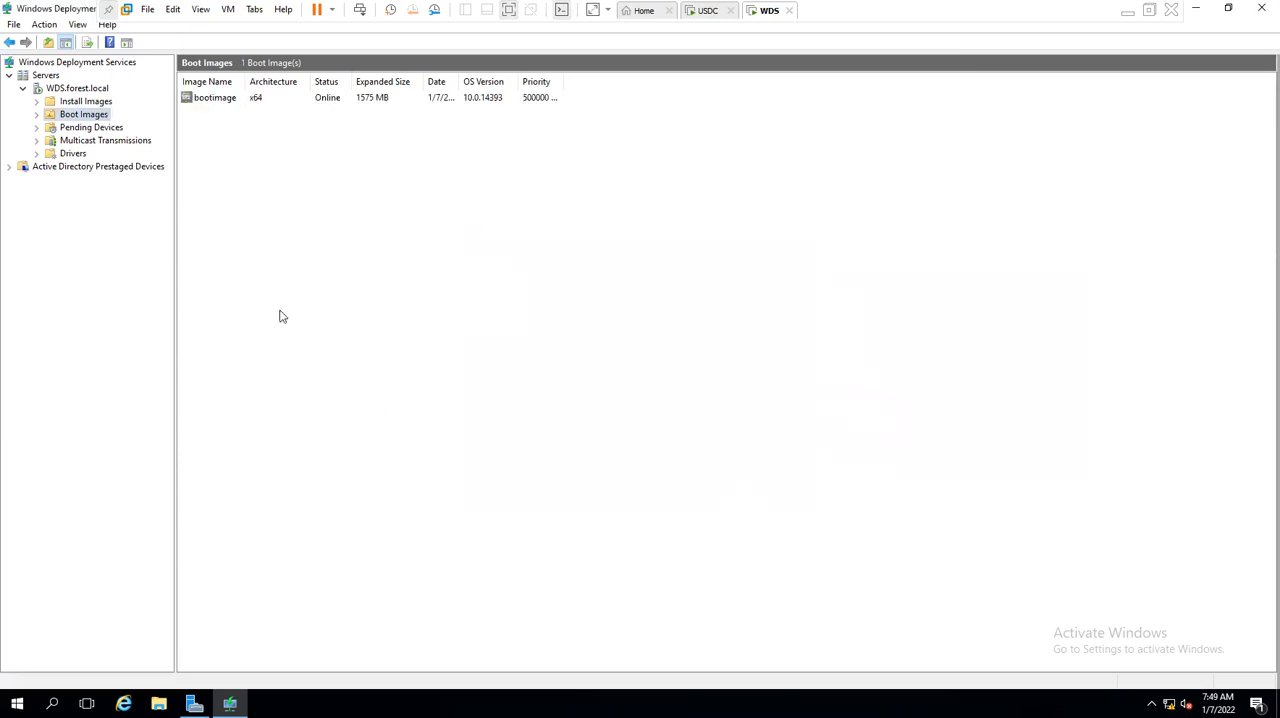
- Restart the deployment service on WDS.forest.local and dismiss the message
{"action": "left_click", "coordinate": [78, 88]}
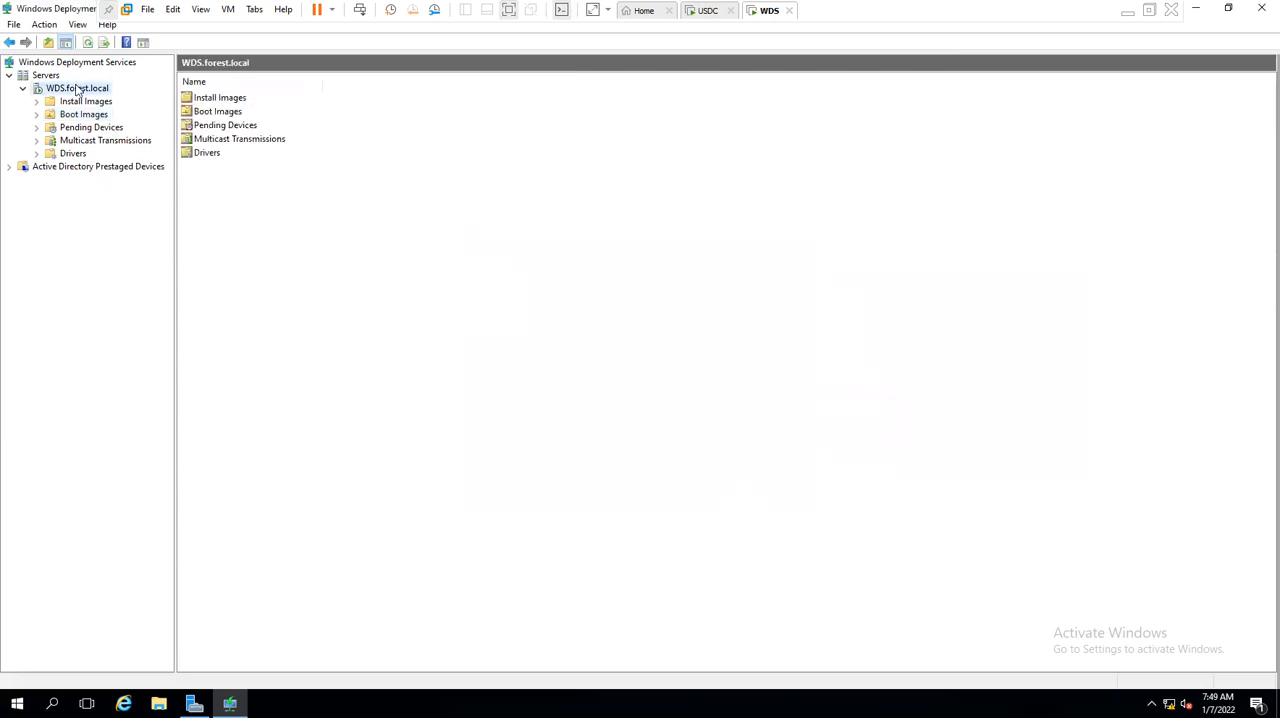
{"action": "right_click", "coordinate": [78, 88]}
{"action": "mouse_move", "coordinate": [130, 130]}
{"action": "left_click", "coordinate": [240, 160]}
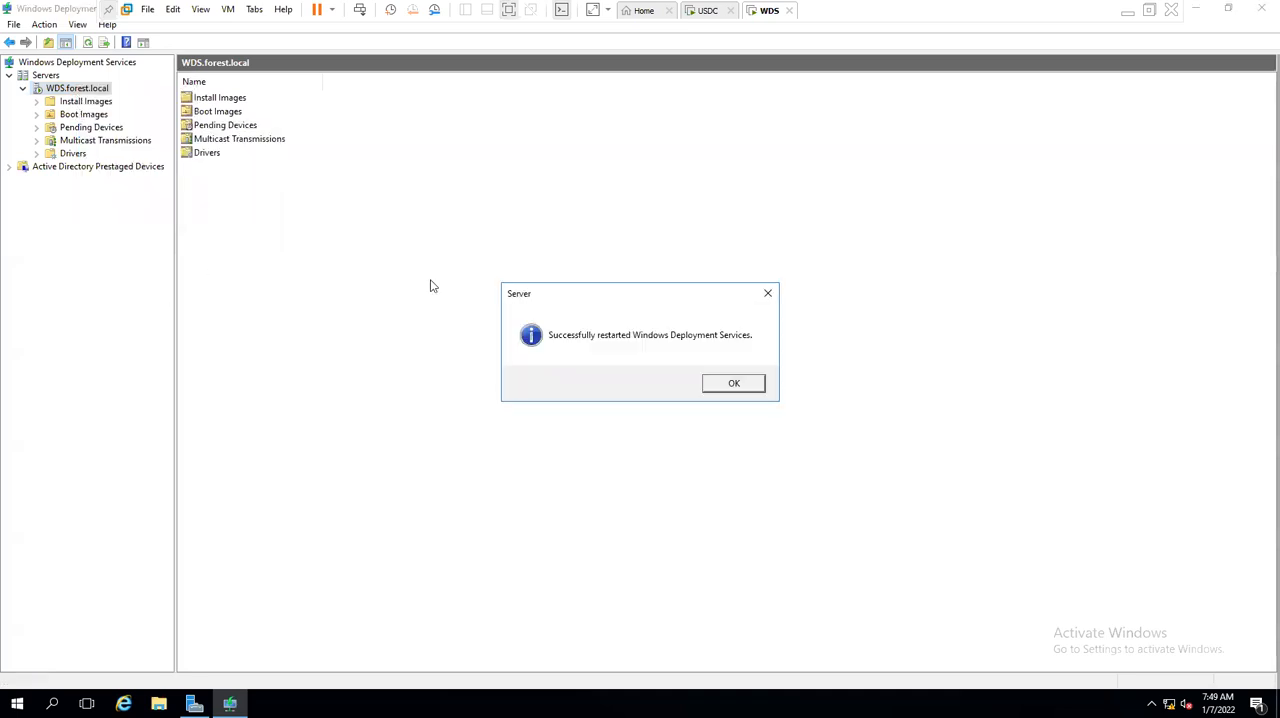
{"action": "left_click", "coordinate": [740, 385]}
- Show the Boot Images list with wider columns and select bootimage to examine its details
{"action": "left_click", "coordinate": [74, 116]}
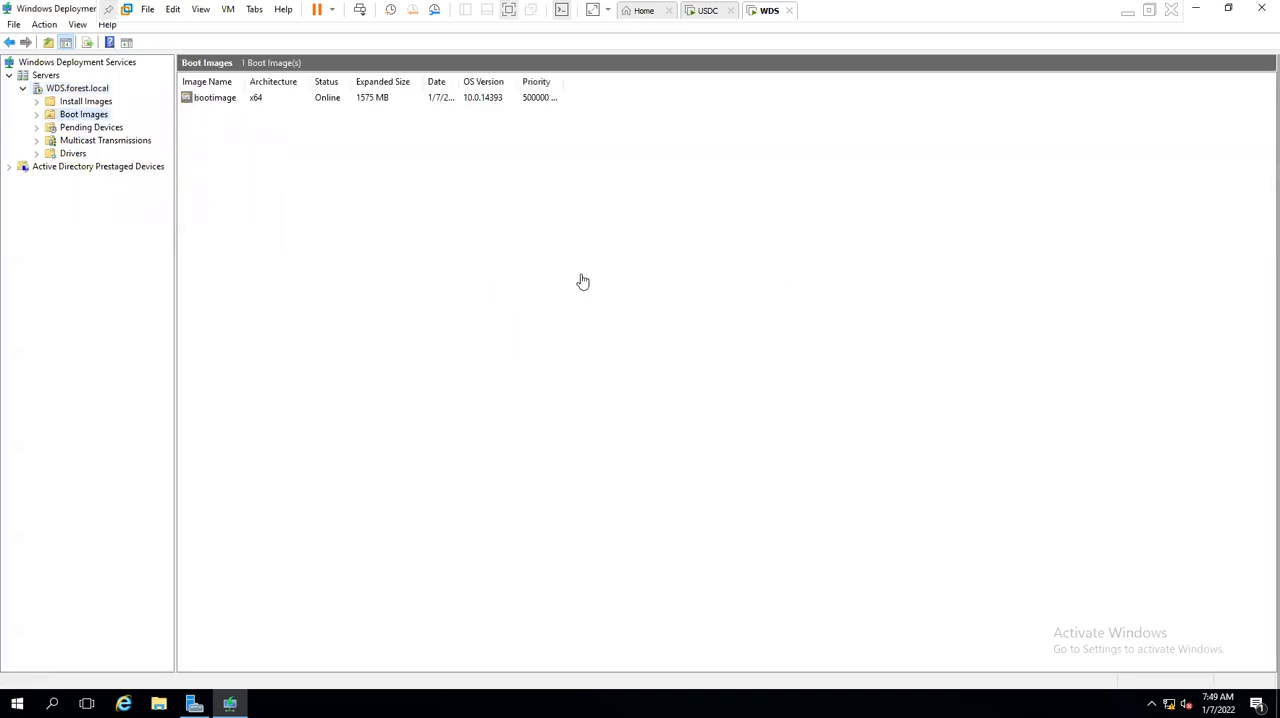
{"action": "left_click_drag", "start_coordinate": [246, 80], "coordinate": [797, 83]}
{"action": "left_click_drag", "start_coordinate": [935, 83], "coordinate": [952, 84]}
{"action": "left_click", "coordinate": [690, 99]}
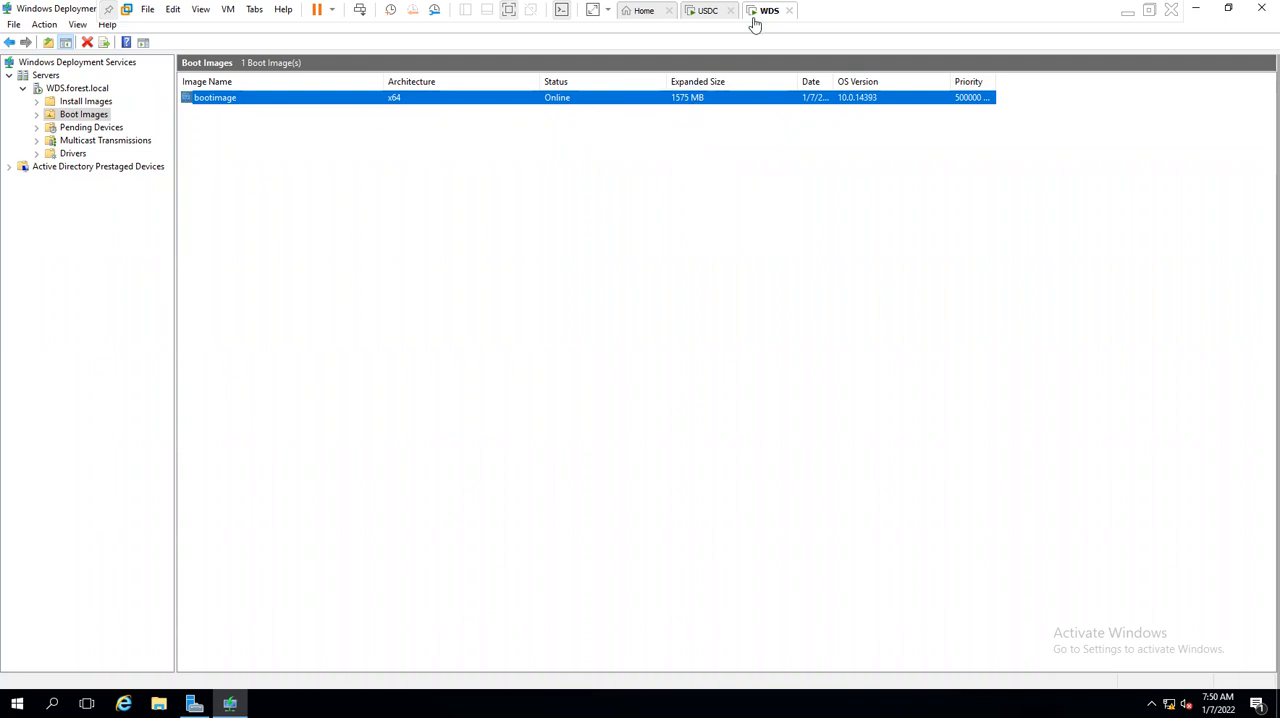
- Switch to the VMware Workstation home page and start a new virtual machine with Microsoft Windows, version Windows Server 2012, as guest system
{"action": "left_click", "coordinate": [634, 14]}
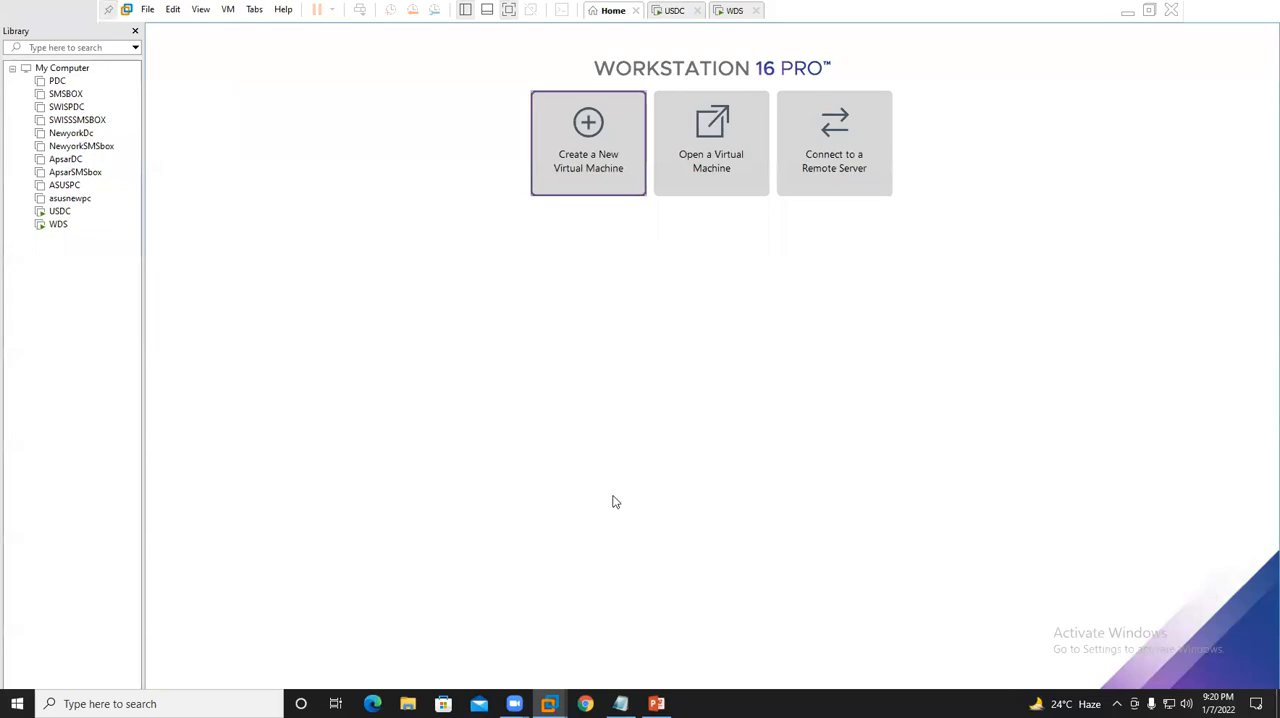
{"action": "left_click", "coordinate": [706, 502]}
{"action": "left_click", "coordinate": [703, 500]}
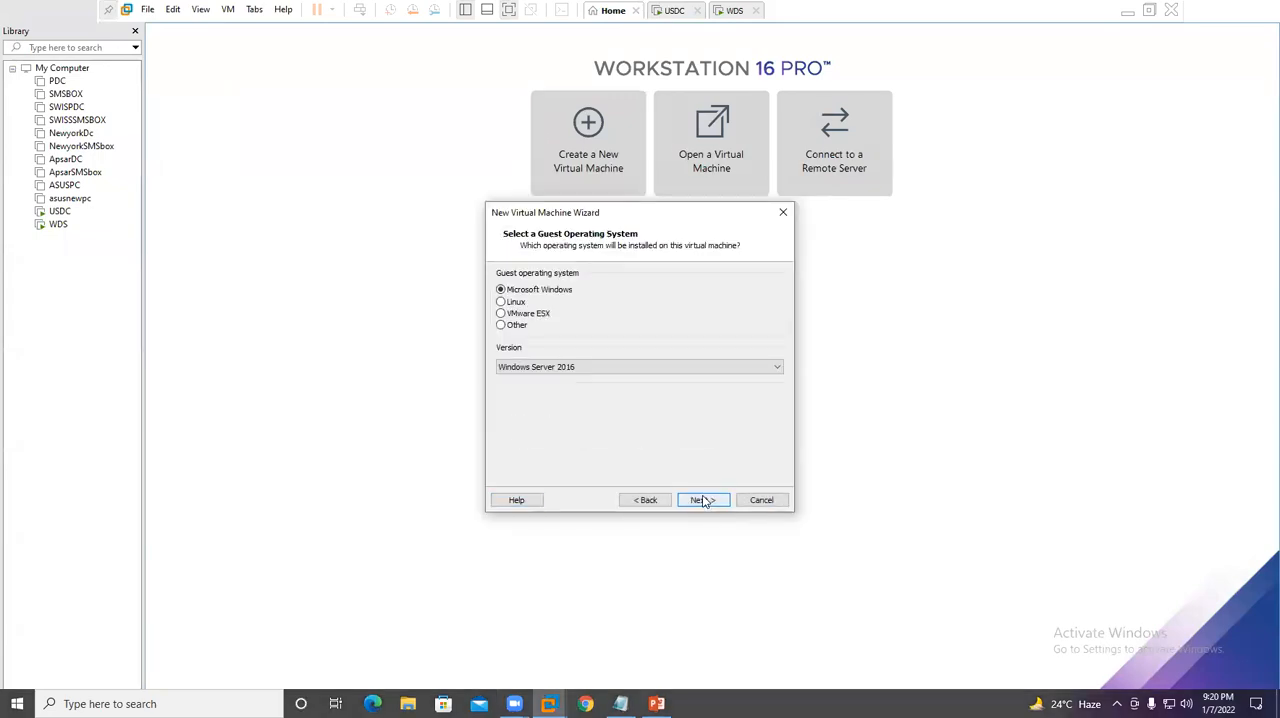
{"action": "left_click", "coordinate": [609, 366]}
{"action": "left_click", "coordinate": [580, 502]}
{"action": "key", "text": "Return"}
- Name the virtual machine USDELLPC and browse to the US folder inside D:\VMDKS for its location
{"action": "key", "text": "BackSpace"}
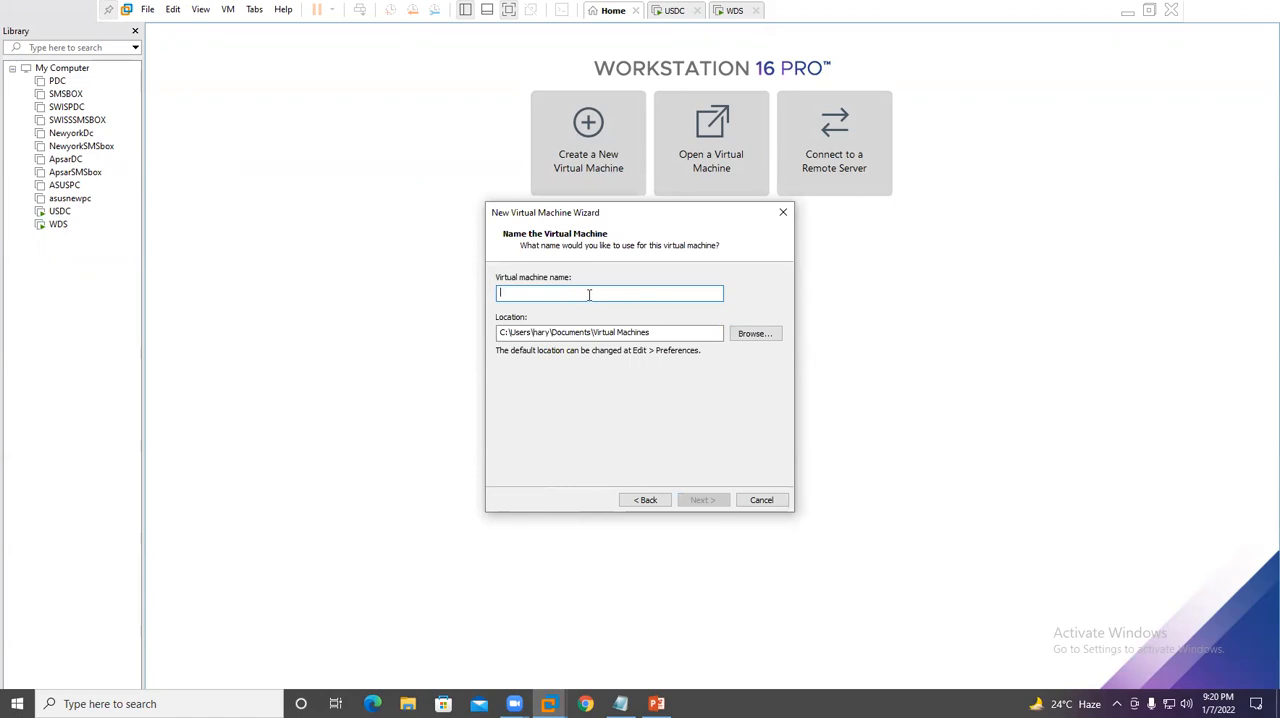
{"action": "type", "text": "USDELLPC"}
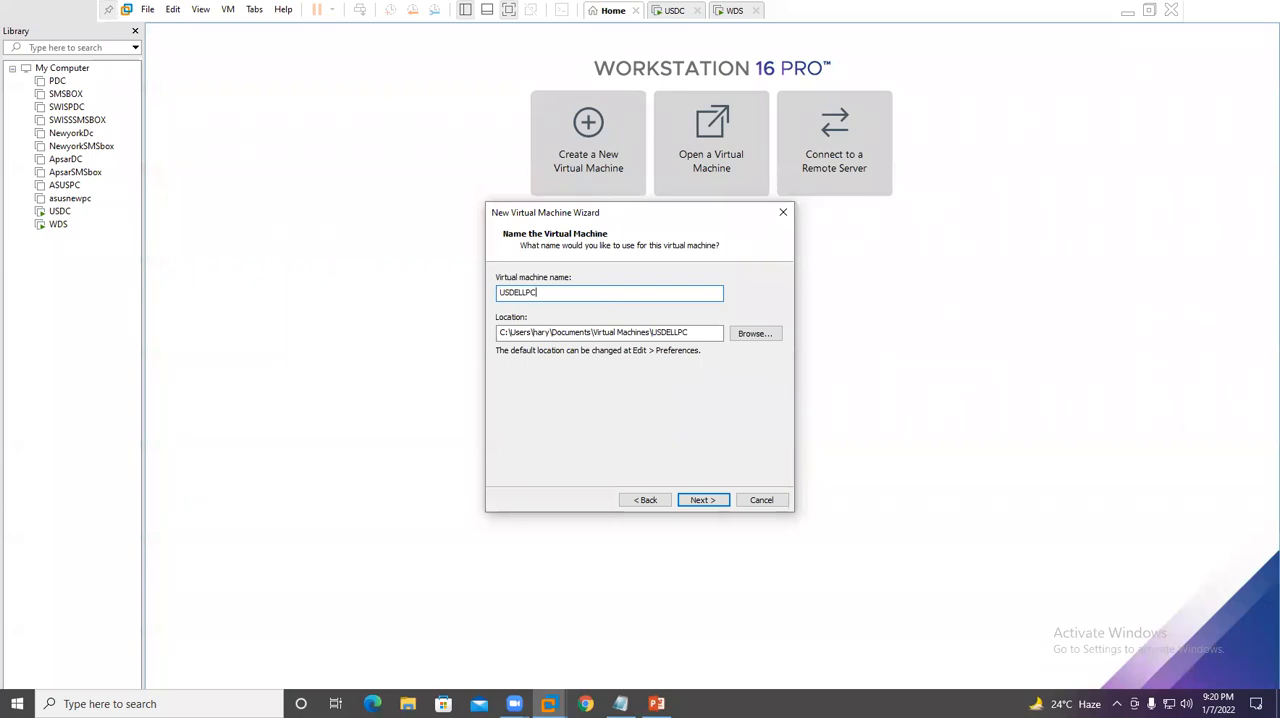
{"action": "left_click", "coordinate": [755, 333]}
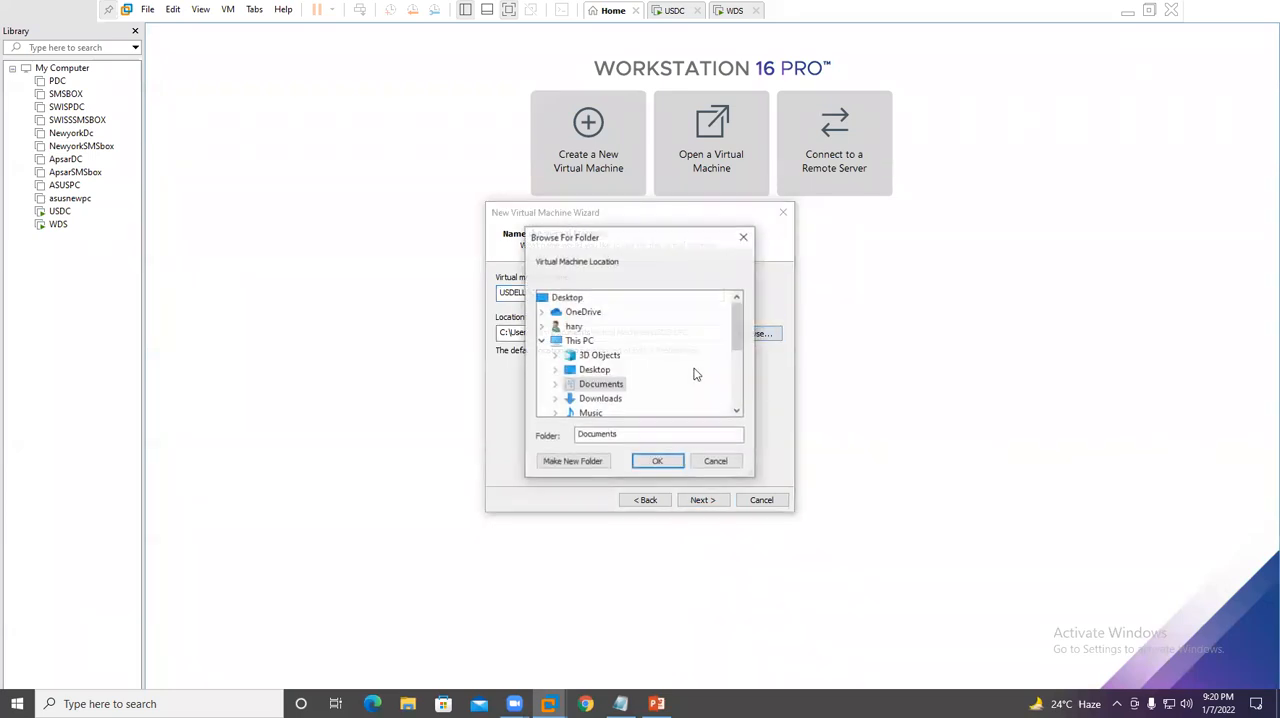
{"action": "scroll", "coordinate": [674, 377], "scroll_direction": "down", "scroll_amount": 2}
{"action": "left_click", "coordinate": [640, 388]}
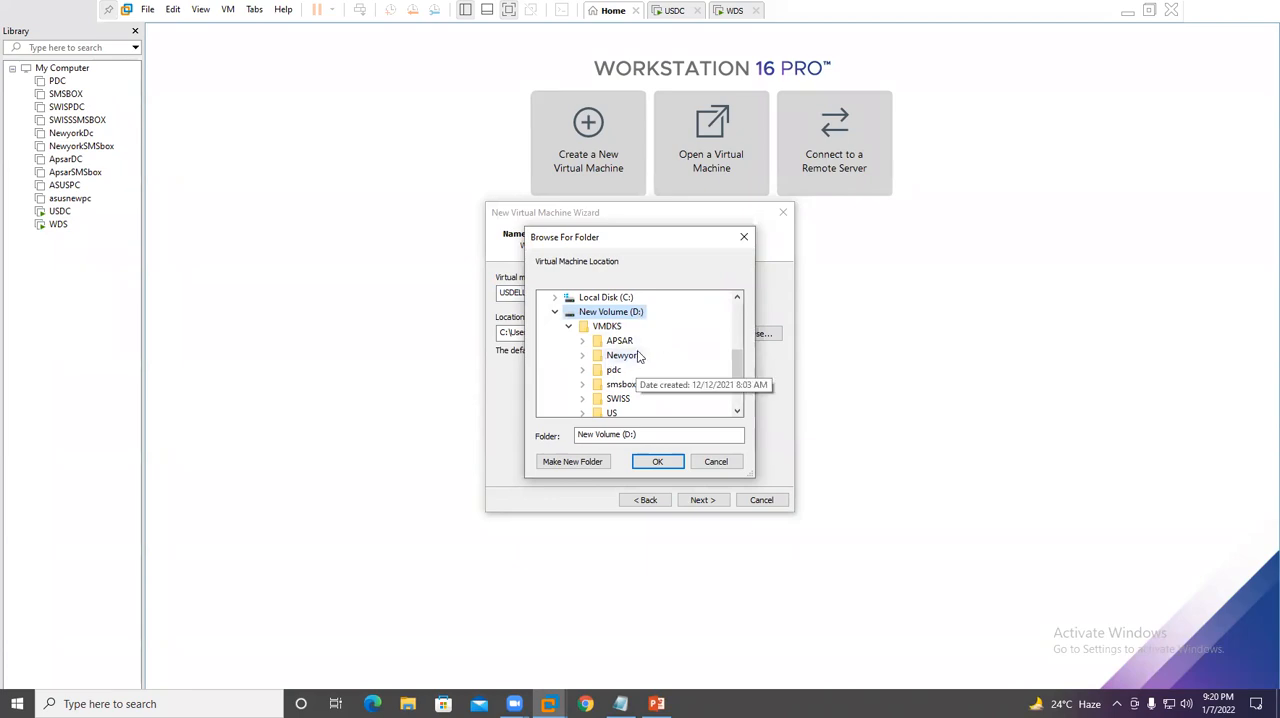
{"action": "left_click", "coordinate": [618, 326]}
{"action": "scroll", "coordinate": [645, 367], "scroll_direction": "down", "scroll_amount": 2}
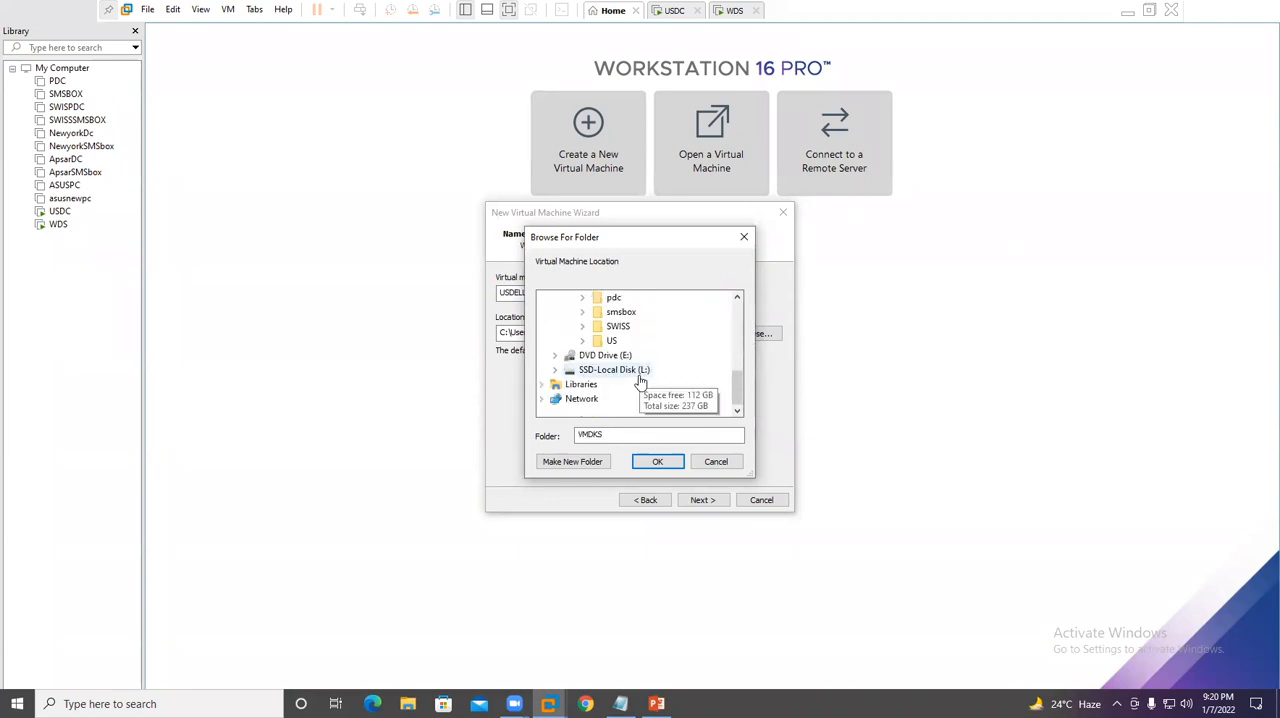
{"action": "left_click", "coordinate": [611, 340]}
- Create a dellpc subfolder in the US folder and use it as the virtual machine's location
{"action": "left_click", "coordinate": [601, 462]}
{"action": "type", "text": "dellpc"}
{"action": "left_click", "coordinate": [700, 386]}
{"action": "left_click", "coordinate": [660, 461]}
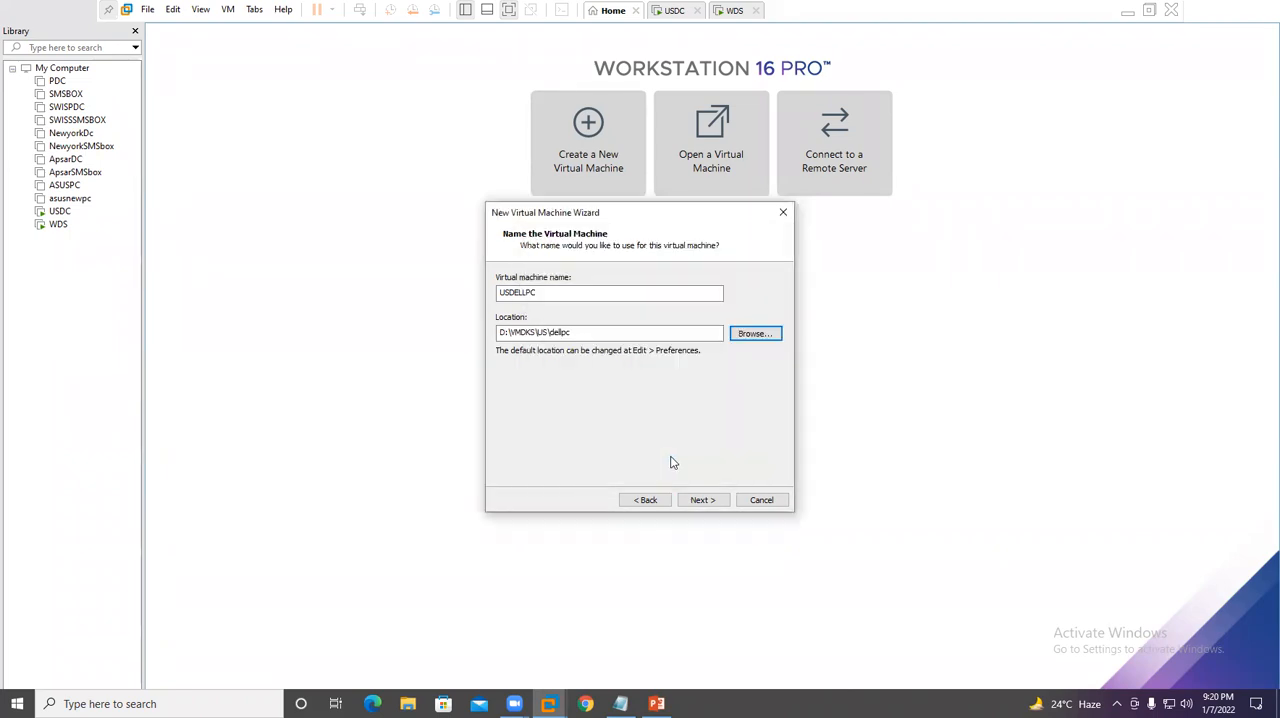
{"action": "left_click_drag", "start_coordinate": [549, 332], "coordinate": [618, 333]}
{"action": "left_click", "coordinate": [637, 333]}
- Keep the 60 GB maximum disk size, store the virtual disk as a single file, and finish creating the virtual machine
{"action": "left_click", "coordinate": [704, 500]}
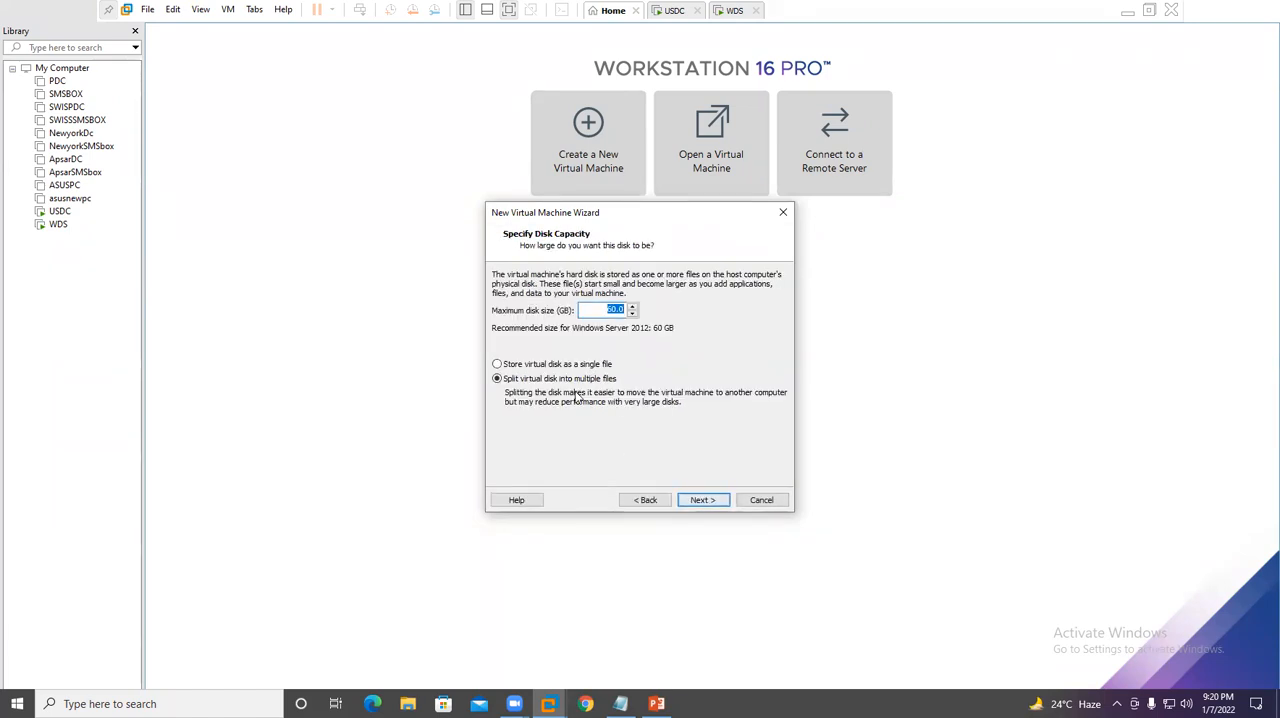
{"action": "left_click", "coordinate": [580, 364]}
{"action": "left_click", "coordinate": [708, 500]}
{"action": "left_click", "coordinate": [718, 502]}
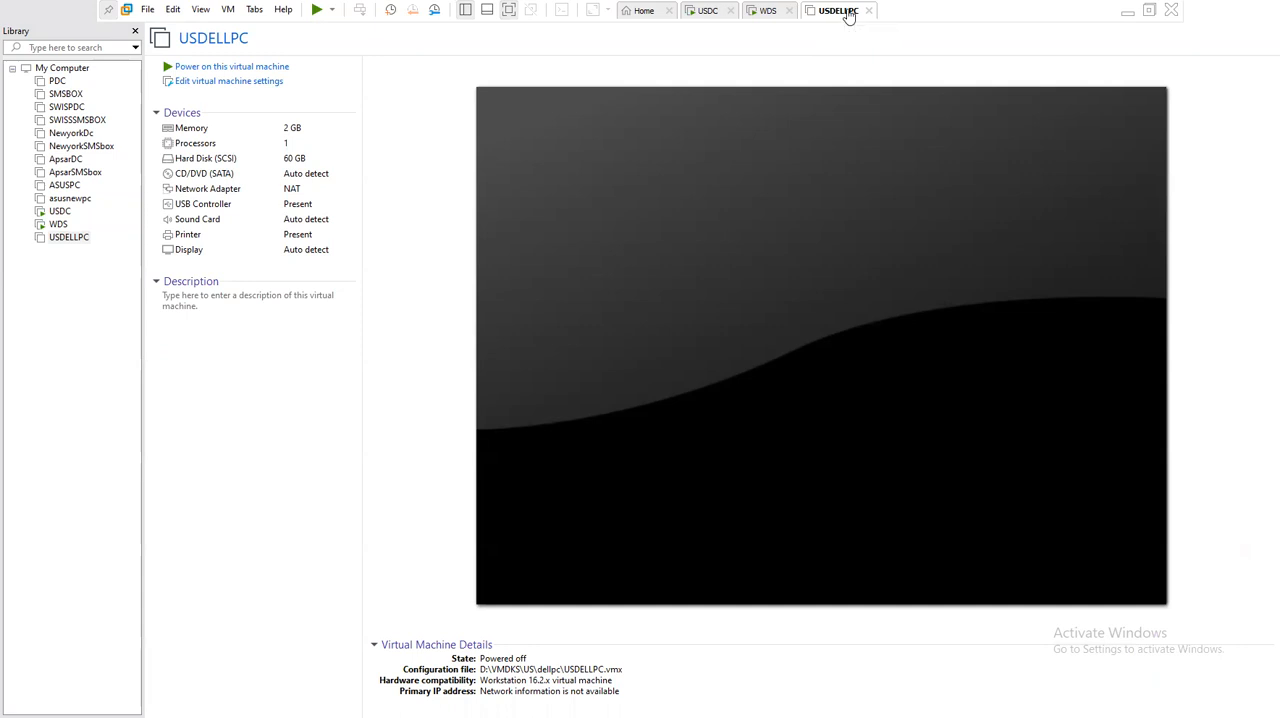
- Edit the USDELLPC virtual machine's settings and set its network adapter to the custom virtual network VMnet0
{"action": "left_click", "coordinate": [232, 82]}
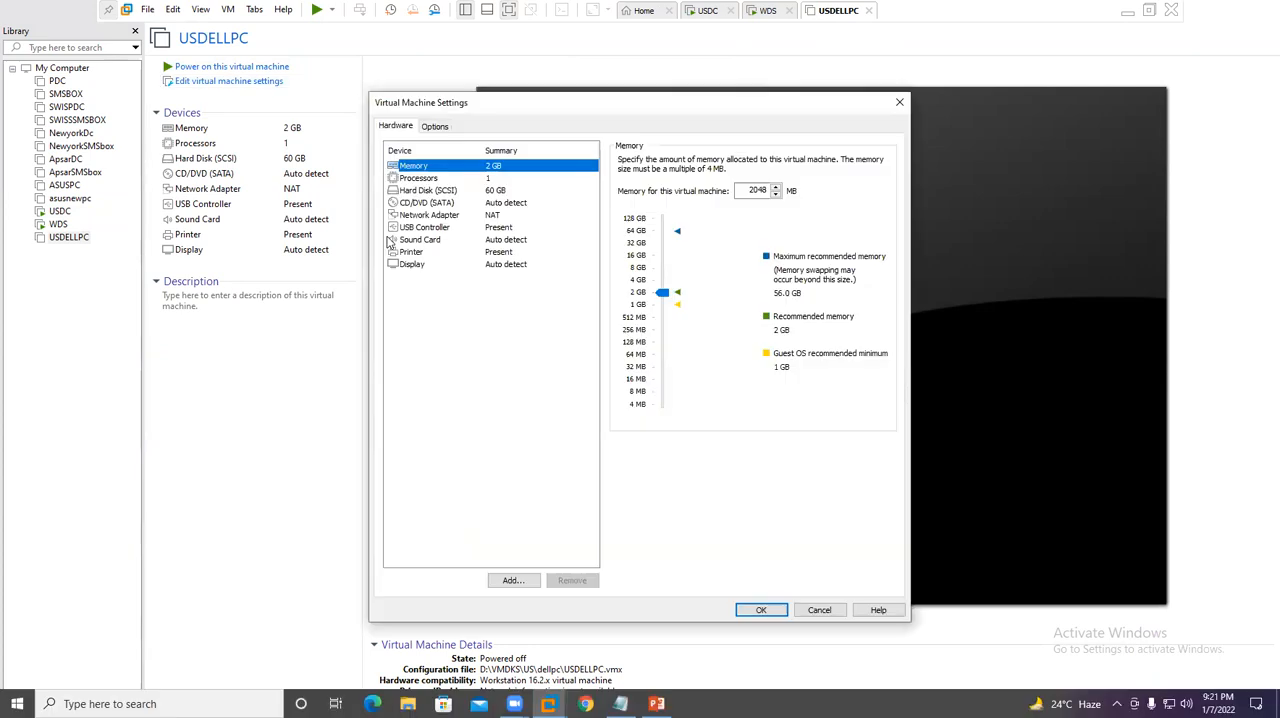
{"action": "left_click", "coordinate": [425, 204]}
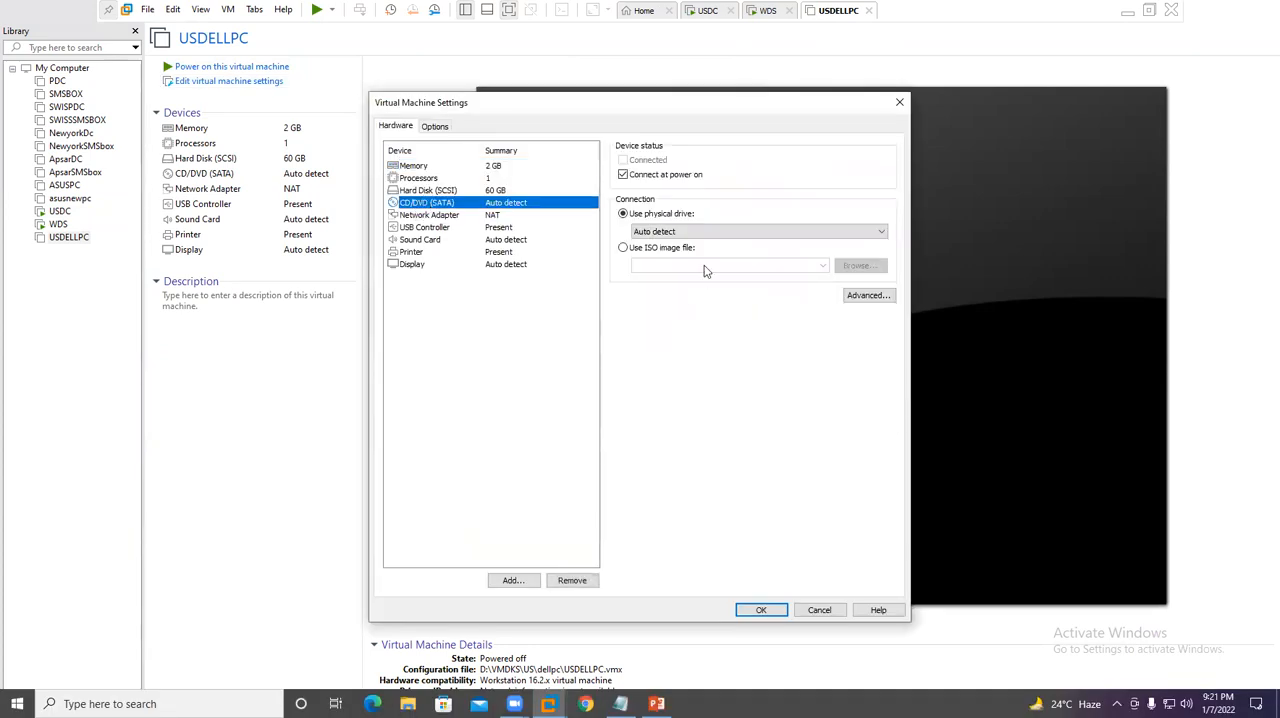
{"action": "left_click", "coordinate": [440, 215]}
{"action": "left_click", "coordinate": [650, 280]}
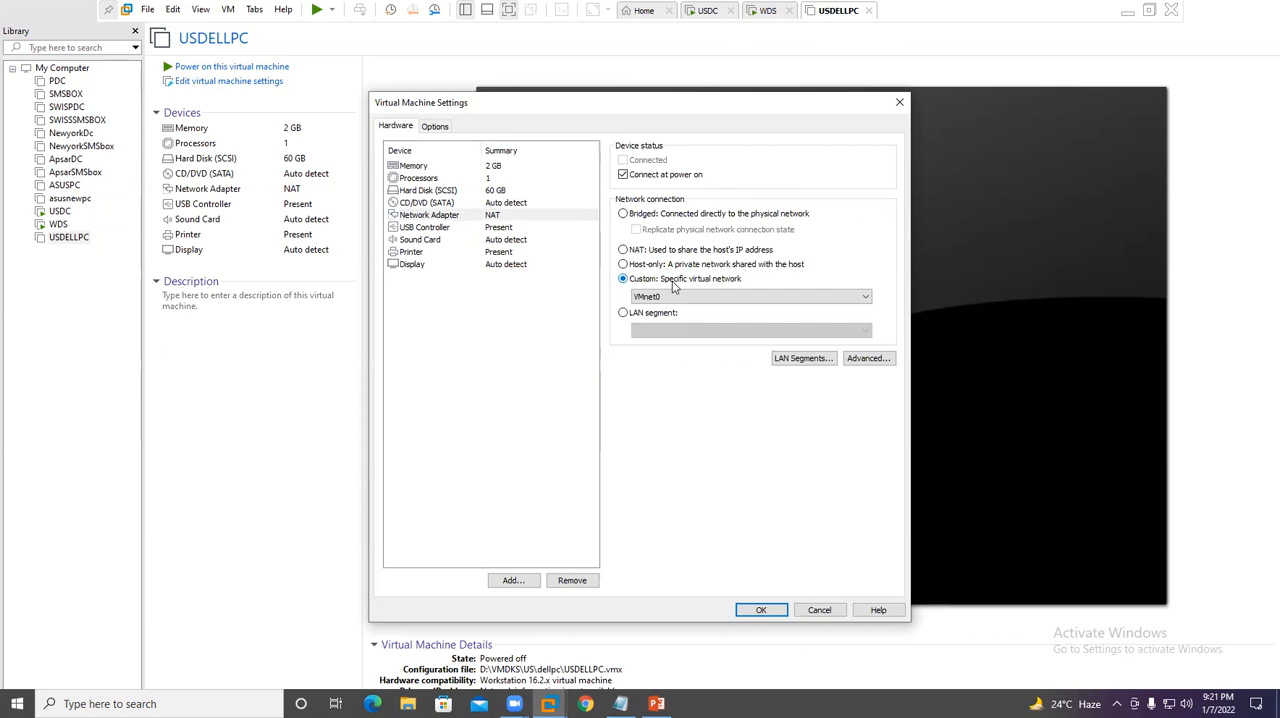
- Set the virtual machine's memory to 9.2 GB, look through its processor, disk and CD/DVD settings, and apply the changes
{"action": "left_click", "coordinate": [445, 170]}
{"action": "left_click_drag", "start_coordinate": [662, 294], "coordinate": [660, 265]}
{"action": "left_click", "coordinate": [420, 178]}
{"action": "left_click", "coordinate": [428, 191]}
{"action": "left_click", "coordinate": [432, 204]}
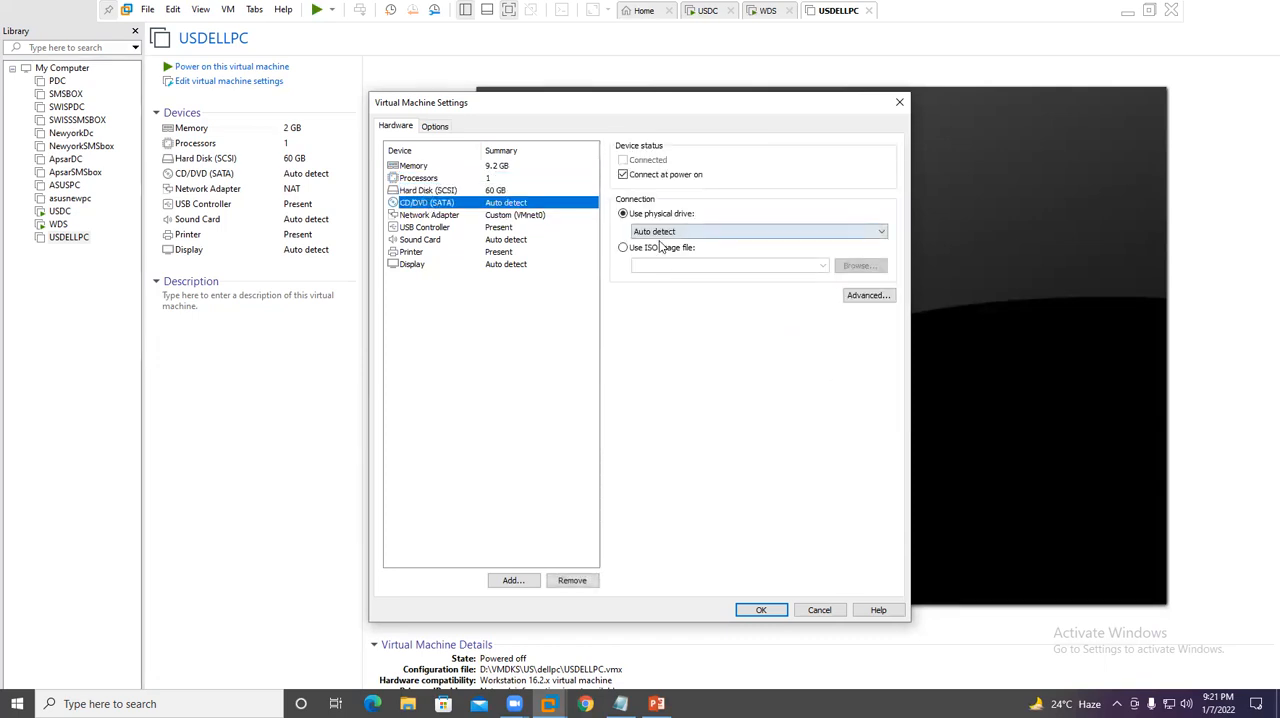
{"action": "left_click", "coordinate": [759, 609]}
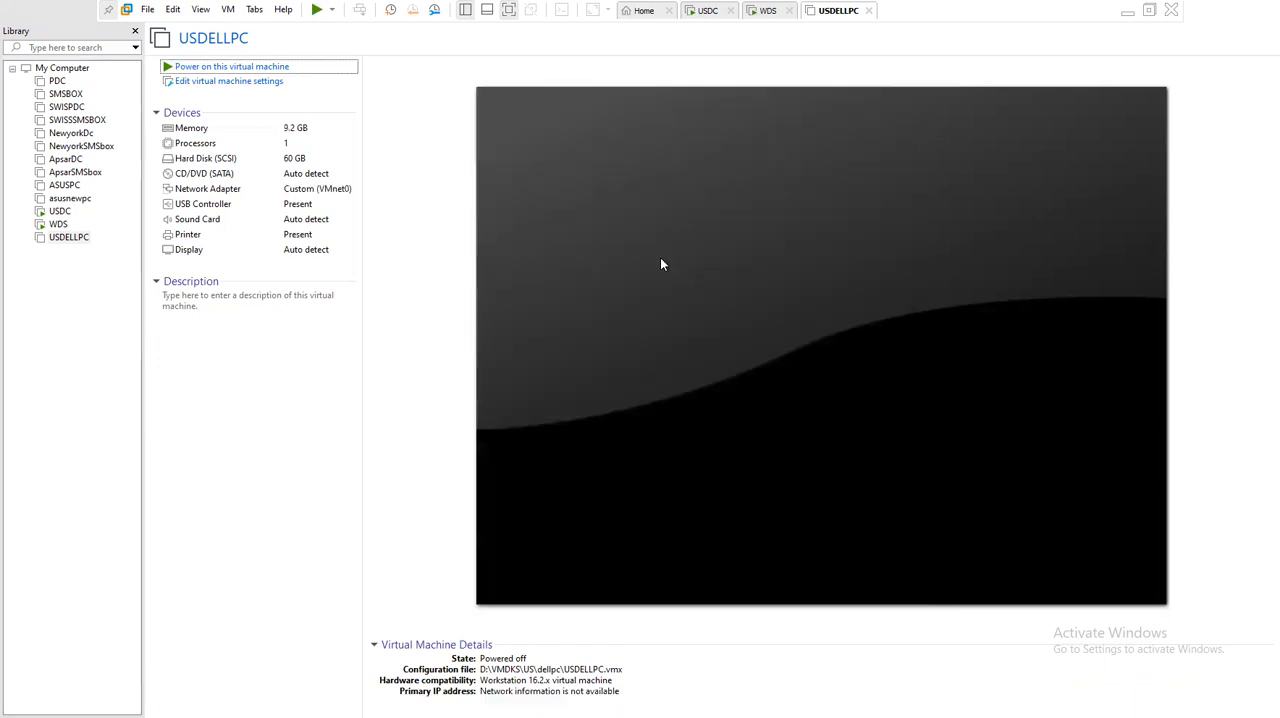
- Network-boot USDELLPC as far as the Windows Boot Manager and power the virtual machine off
{"action": "left_click", "coordinate": [660, 257]}
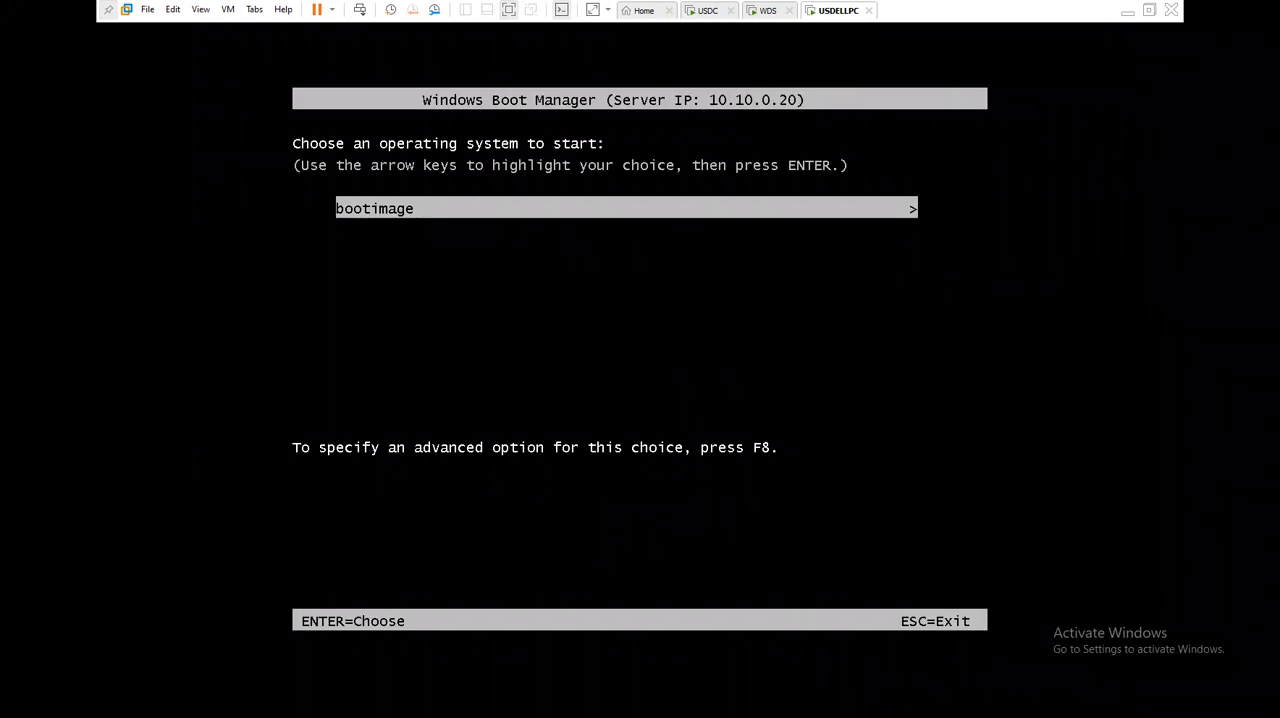
{"action": "key", "text": "ctrl+alt"}
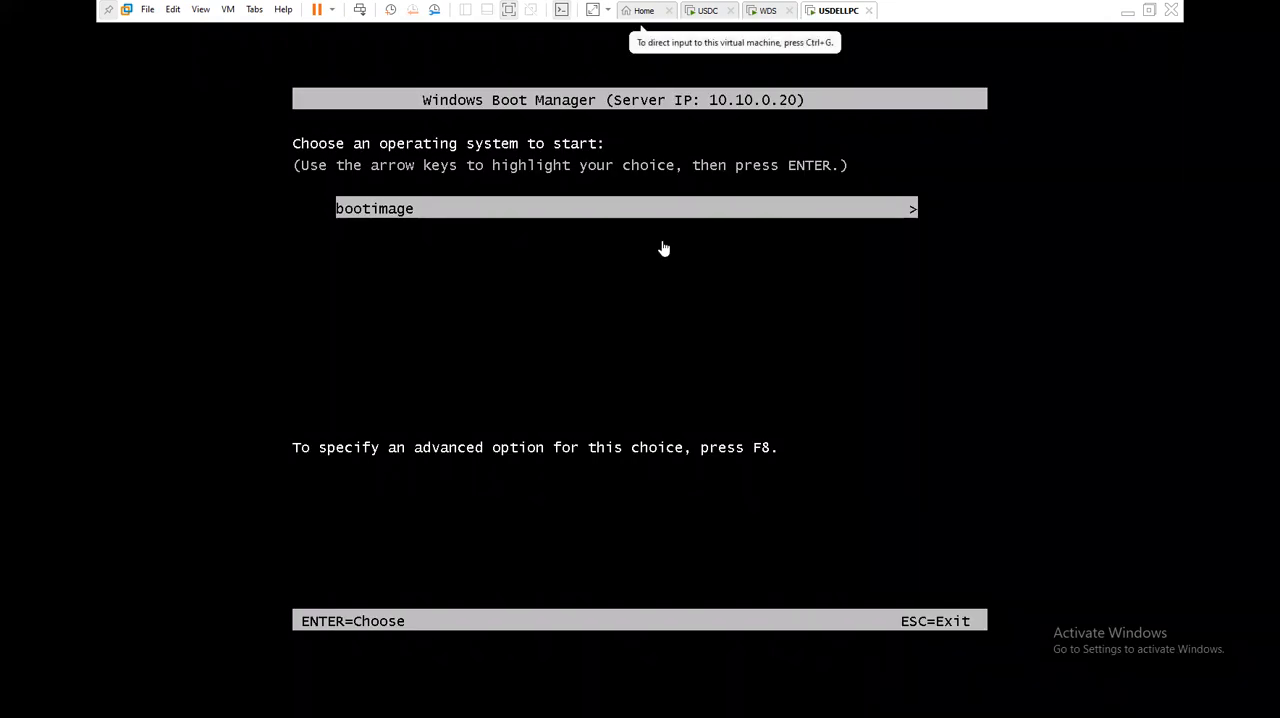
{"action": "right_click", "coordinate": [820, 18]}
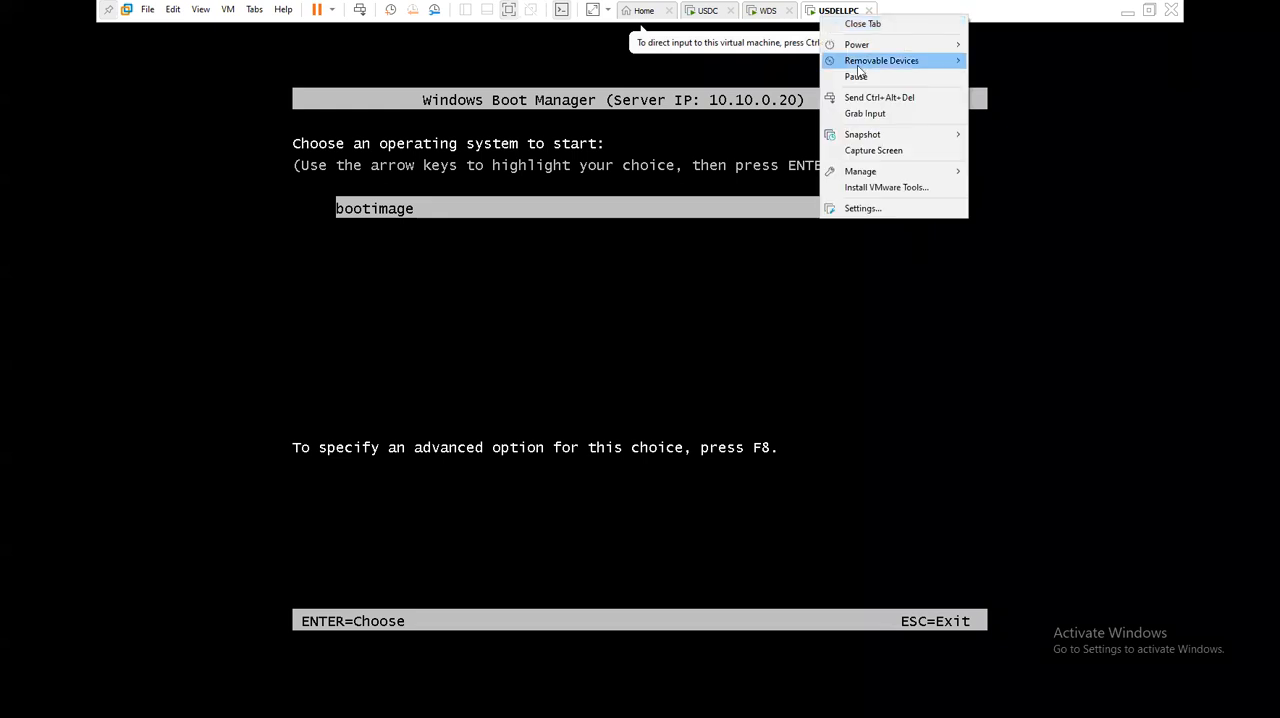
{"action": "mouse_move", "coordinate": [857, 43]}
{"action": "left_click", "coordinate": [1014, 126]}
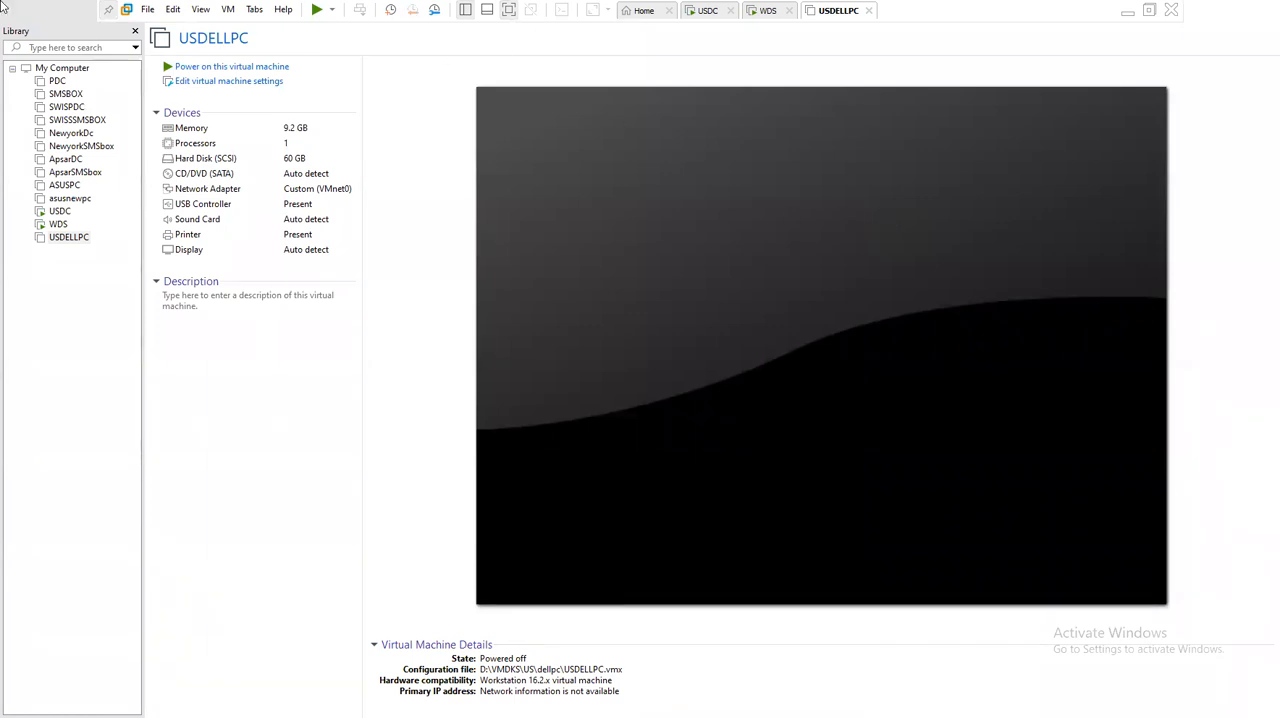
- Power on USDELLPC again, request the network service boot, and power it off at the operating system choice
{"action": "left_click", "coordinate": [227, 67]}
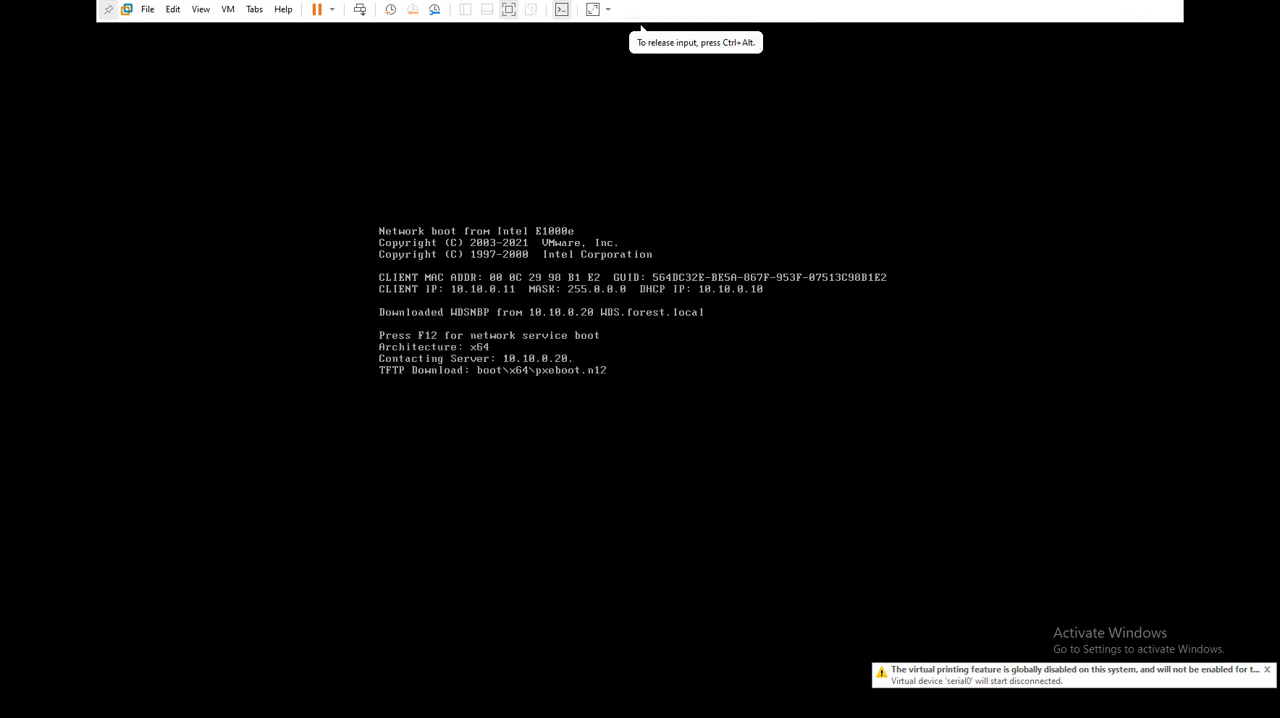
{"action": "key", "text": "F12"}
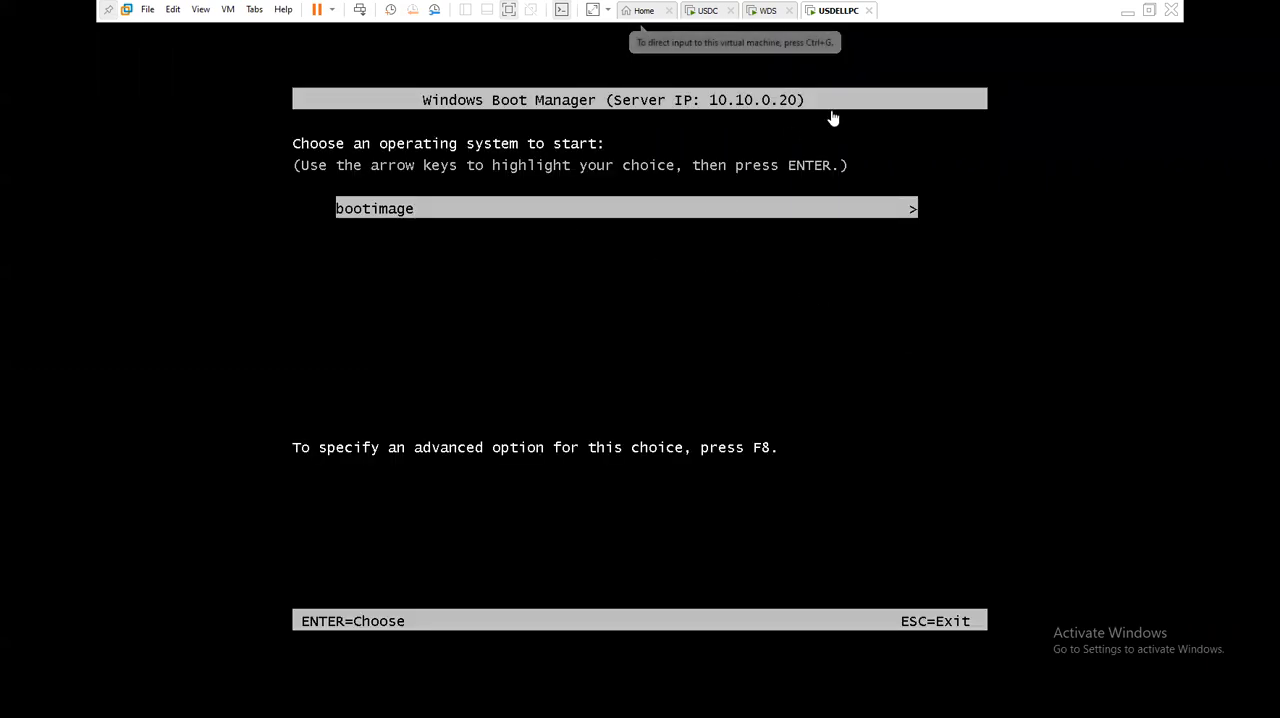
{"action": "right_click", "coordinate": [840, 12]}
{"action": "mouse_move", "coordinate": [880, 43]}
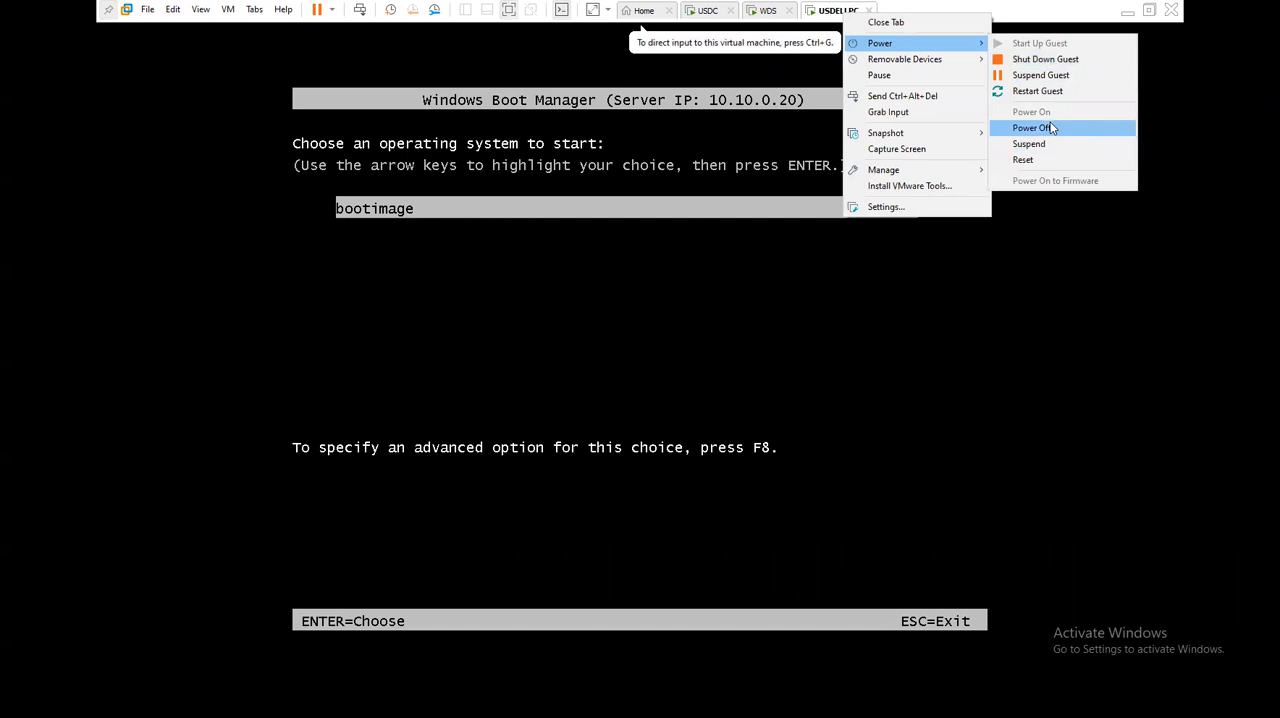
{"action": "left_click", "coordinate": [1045, 127]}
- Start USDELLPC without requesting the network service boot, and check the USDC desktop and the boot images on WDS
{"action": "left_click", "coordinate": [268, 69]}
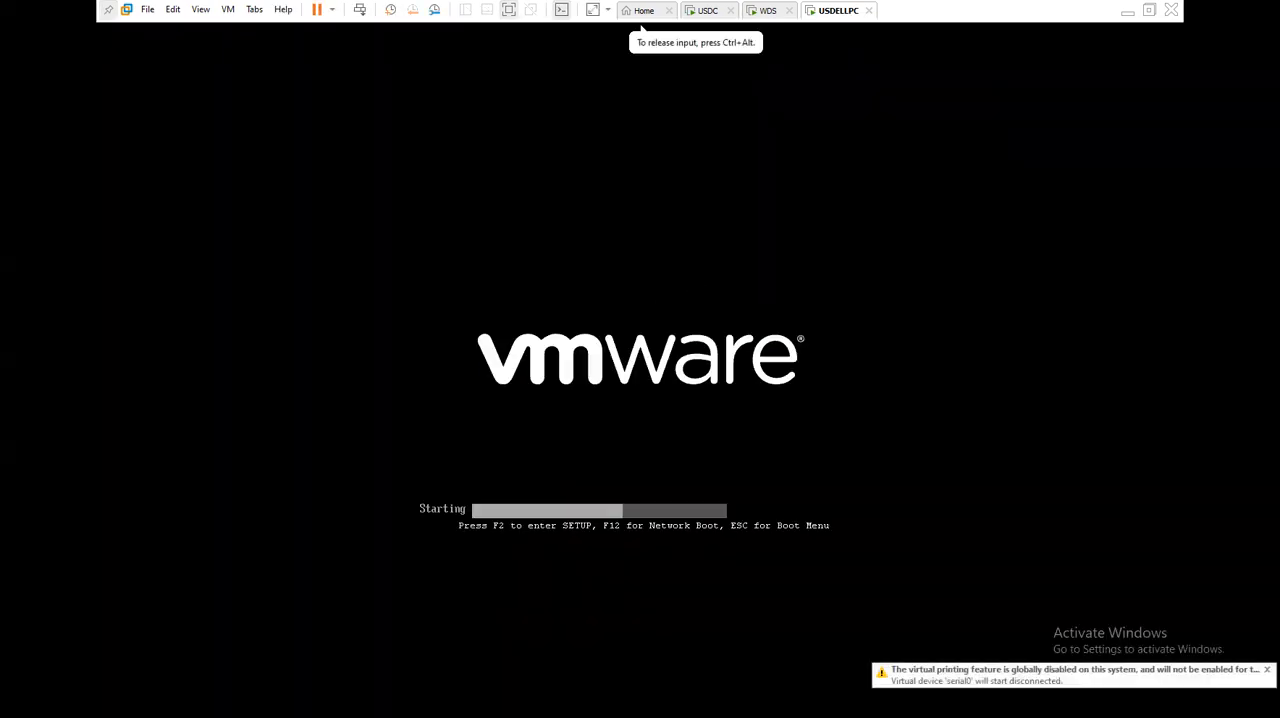
{"action": "key", "text": "ctrl+alt"}
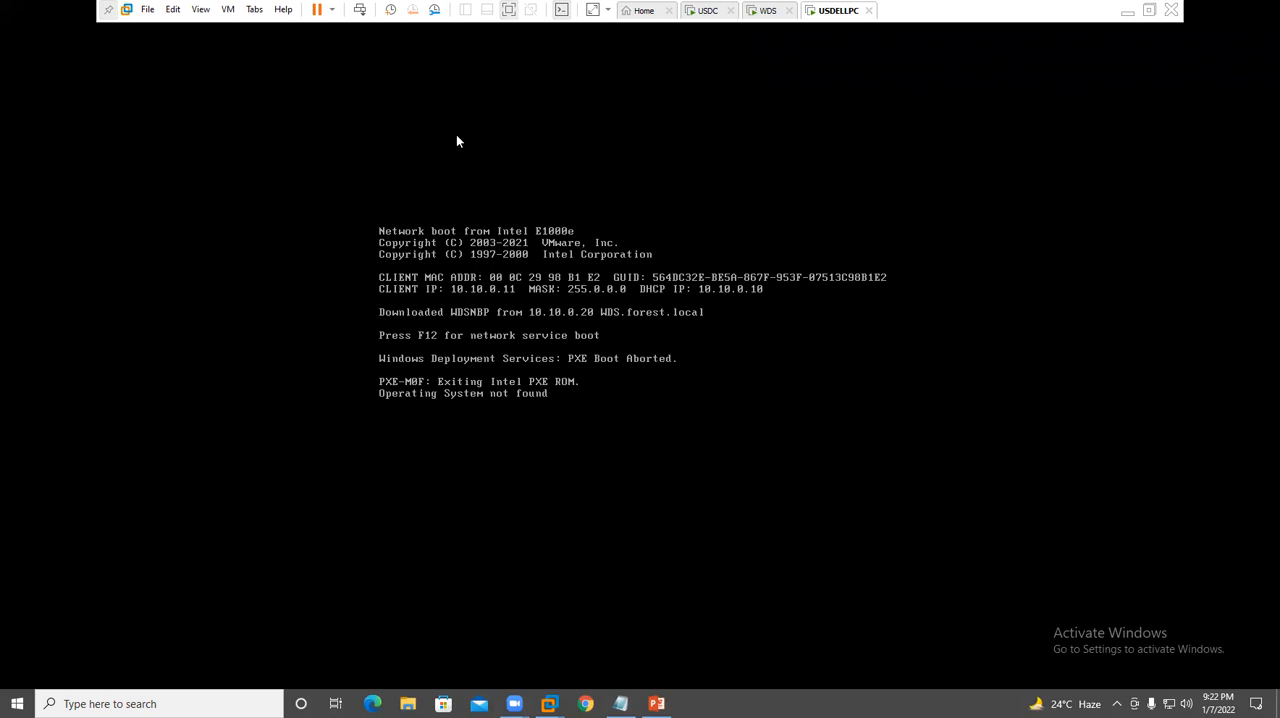
{"action": "left_click", "coordinate": [709, 12]}
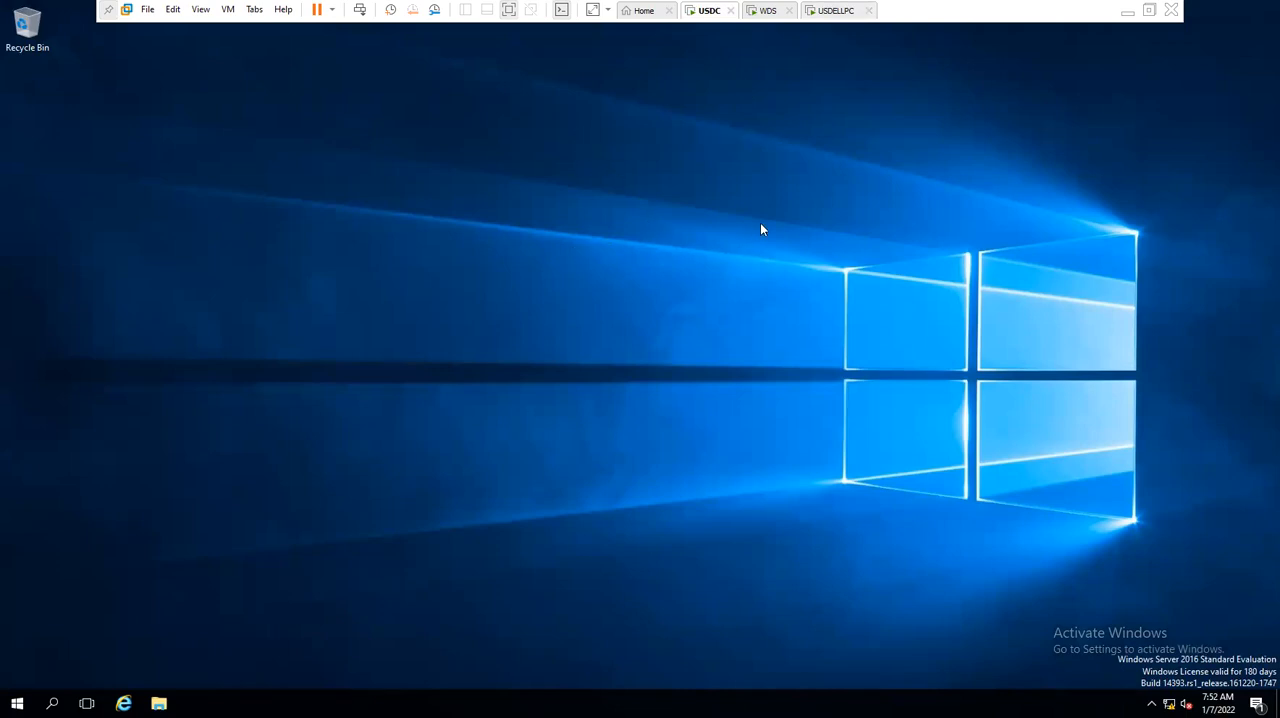
{"action": "left_click", "coordinate": [770, 12]}
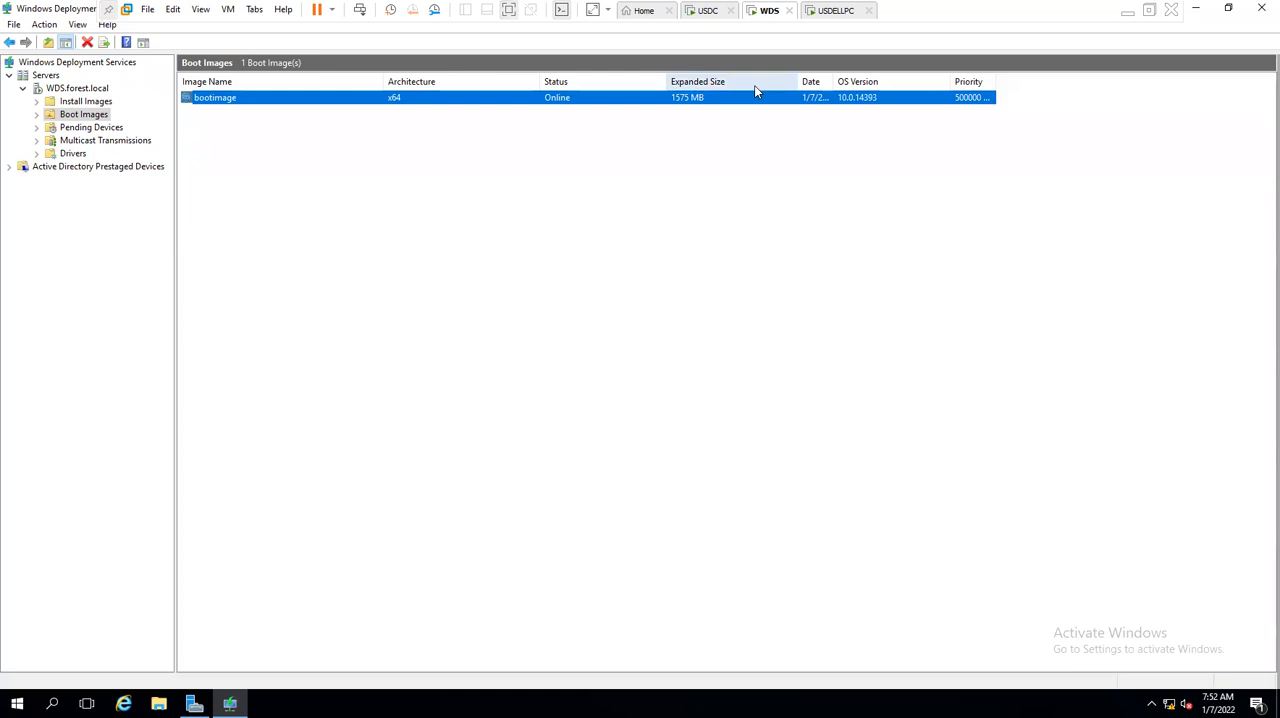
{"action": "left_click", "coordinate": [823, 11]}
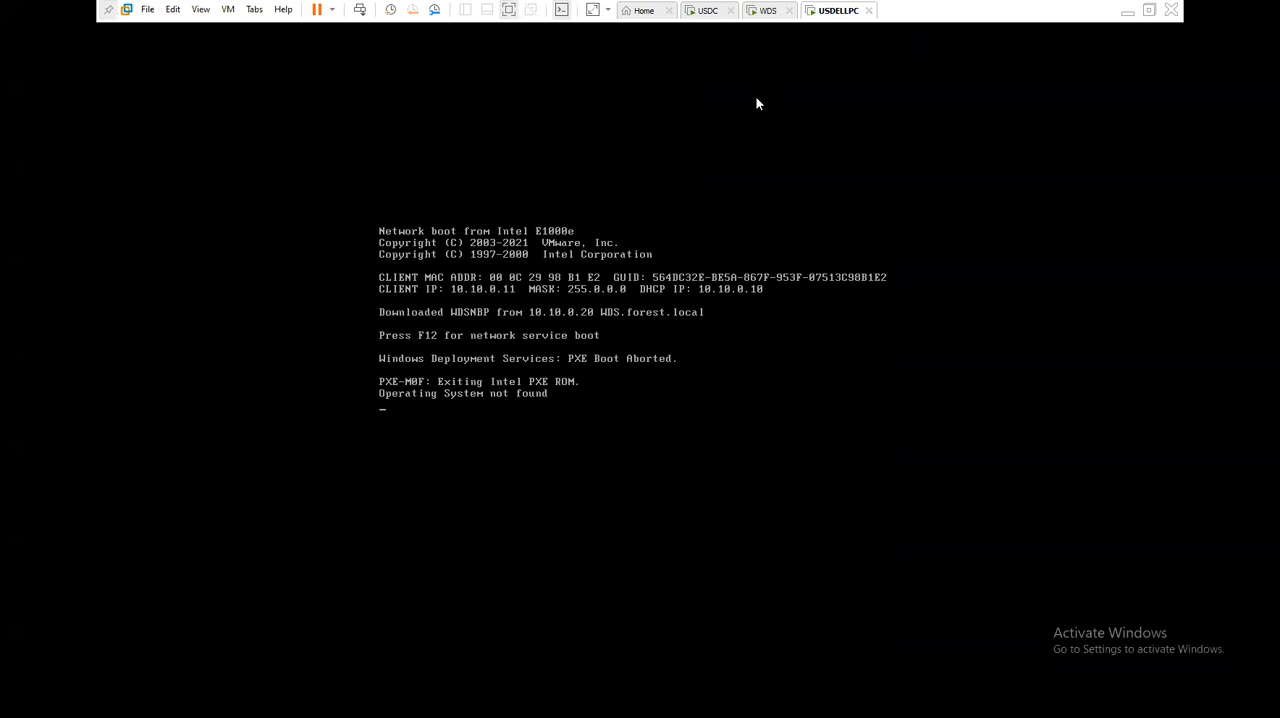
- Power off the USDELLPC virtual machine
{"action": "right_click", "coordinate": [834, 12]}
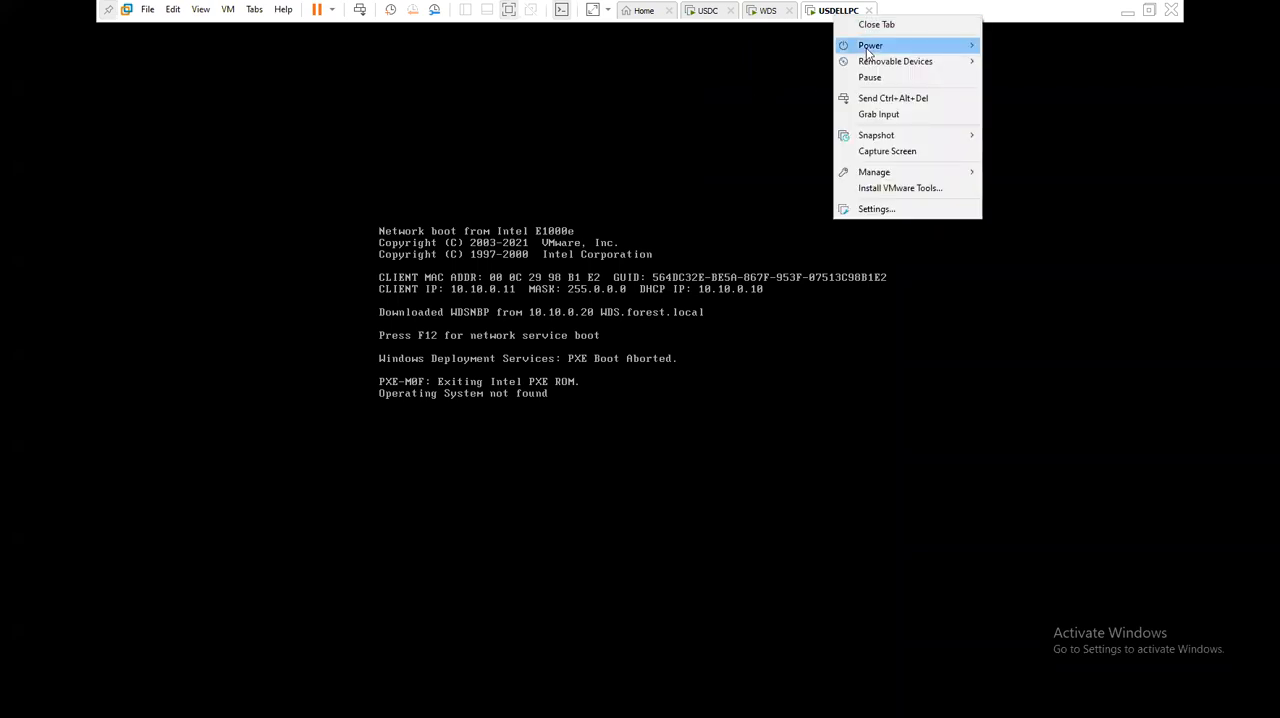
{"action": "mouse_move", "coordinate": [870, 45]}
{"action": "left_click", "coordinate": [1022, 130]}
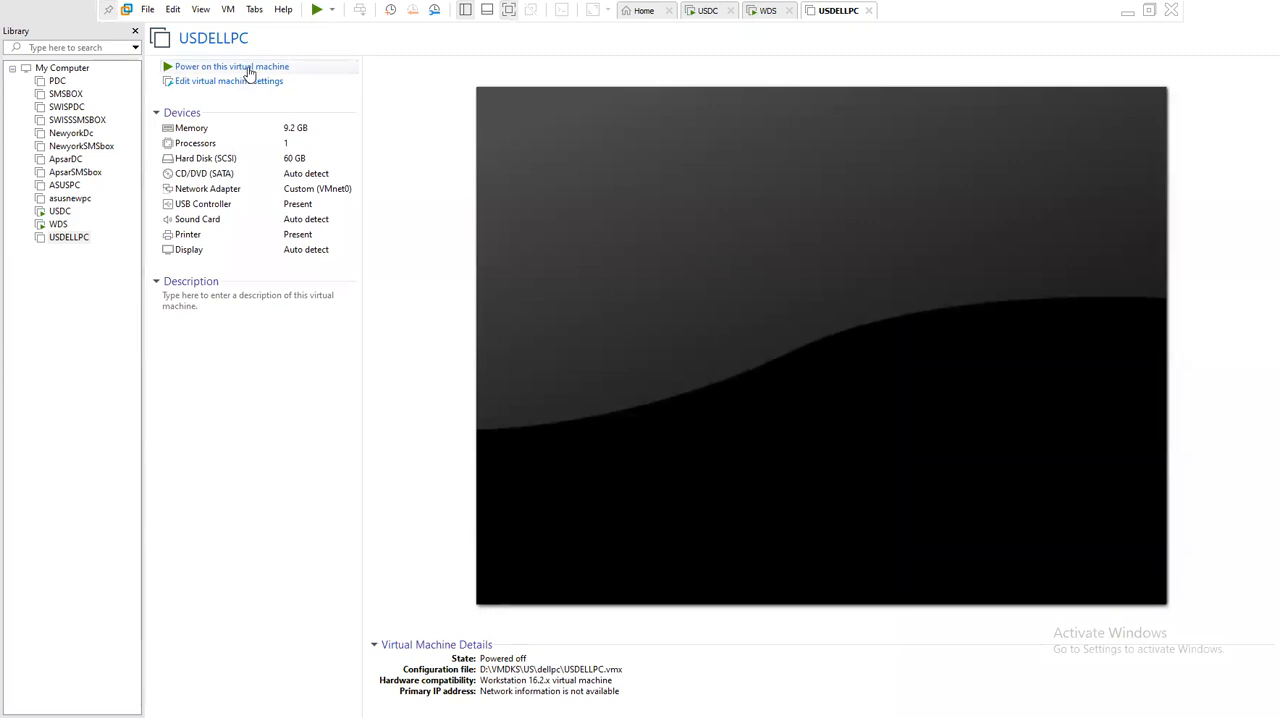
- Power on USDELLPC, boot it over the network to the bootimage choice, and suspend it there
{"action": "left_click", "coordinate": [248, 68]}
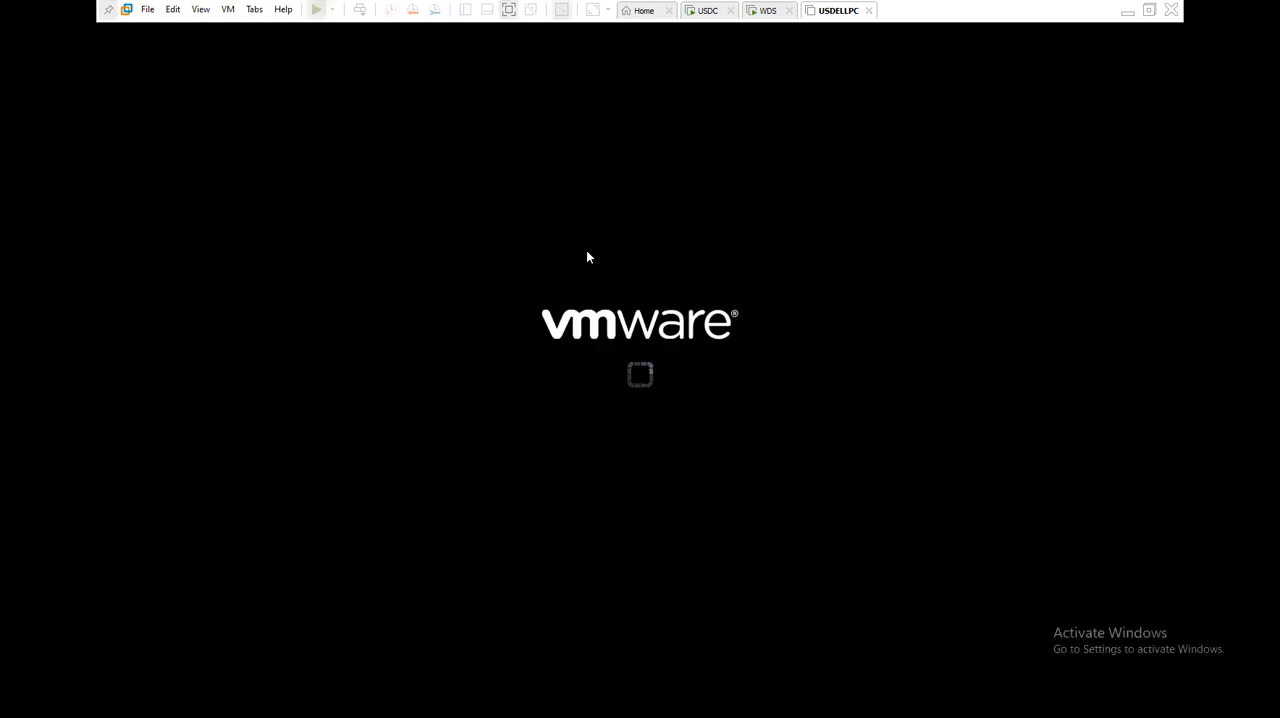
{"action": "left_click", "coordinate": [588, 259]}
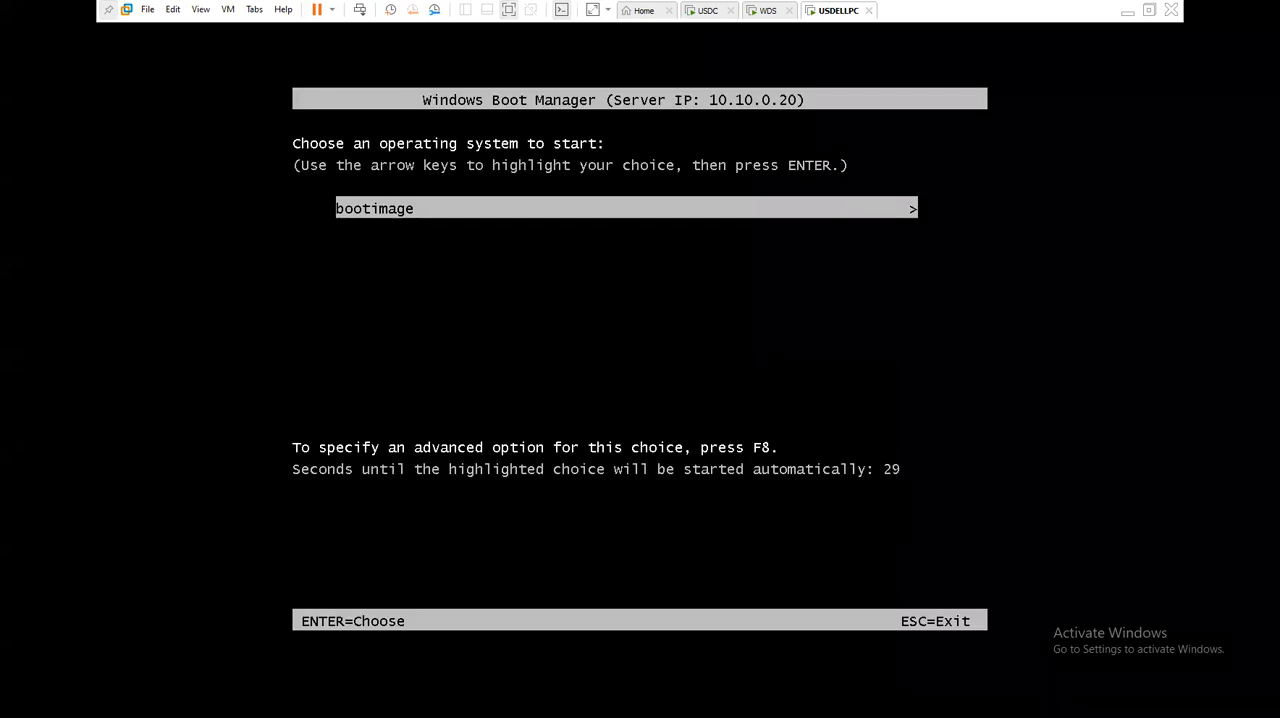
{"action": "key", "text": "ctrl+alt"}
{"action": "right_click", "coordinate": [838, 14]}
{"action": "mouse_move", "coordinate": [873, 47]}
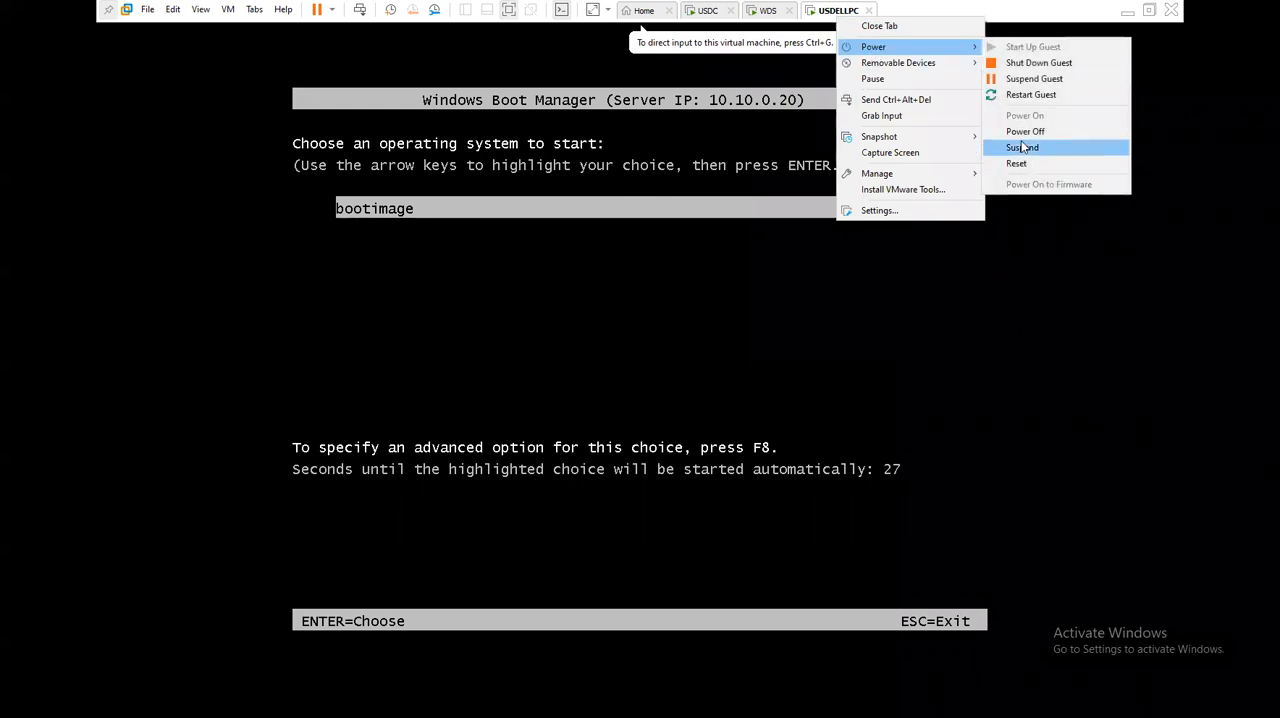
{"action": "left_click", "coordinate": [1020, 141]}
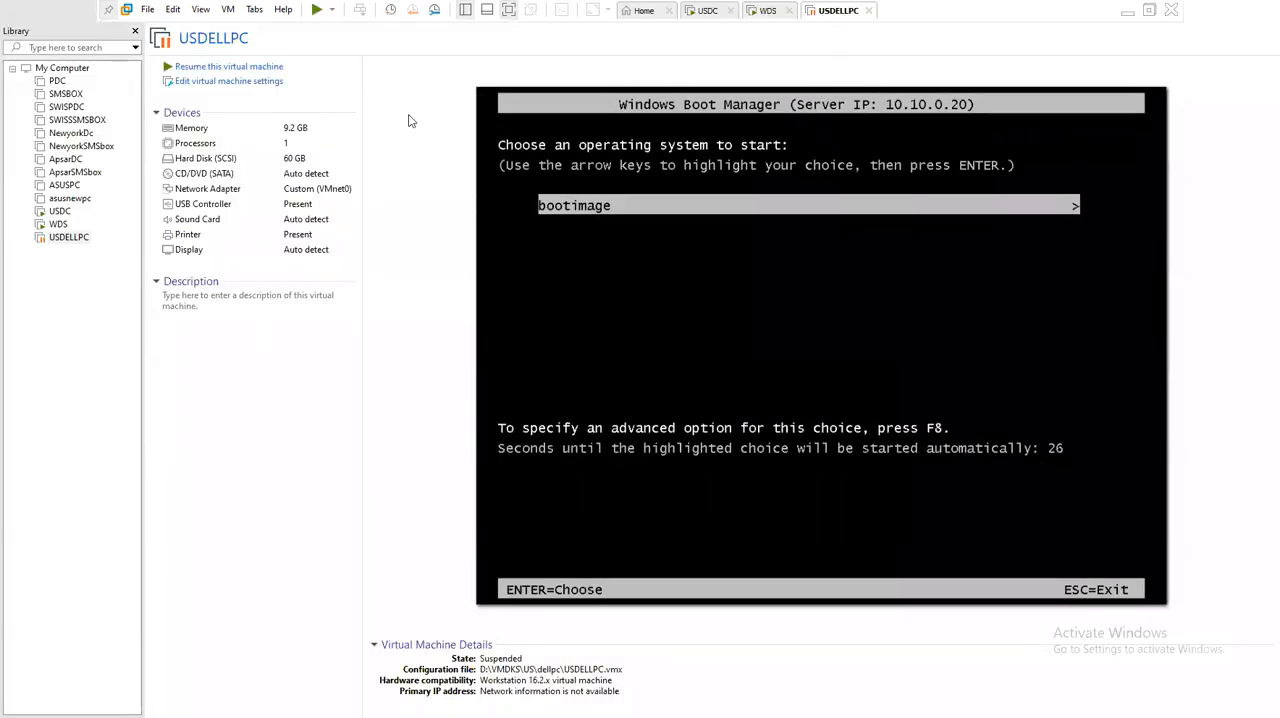
- Resume the suspended USDELLPC virtual machine and power it off
{"action": "left_click", "coordinate": [257, 66]}
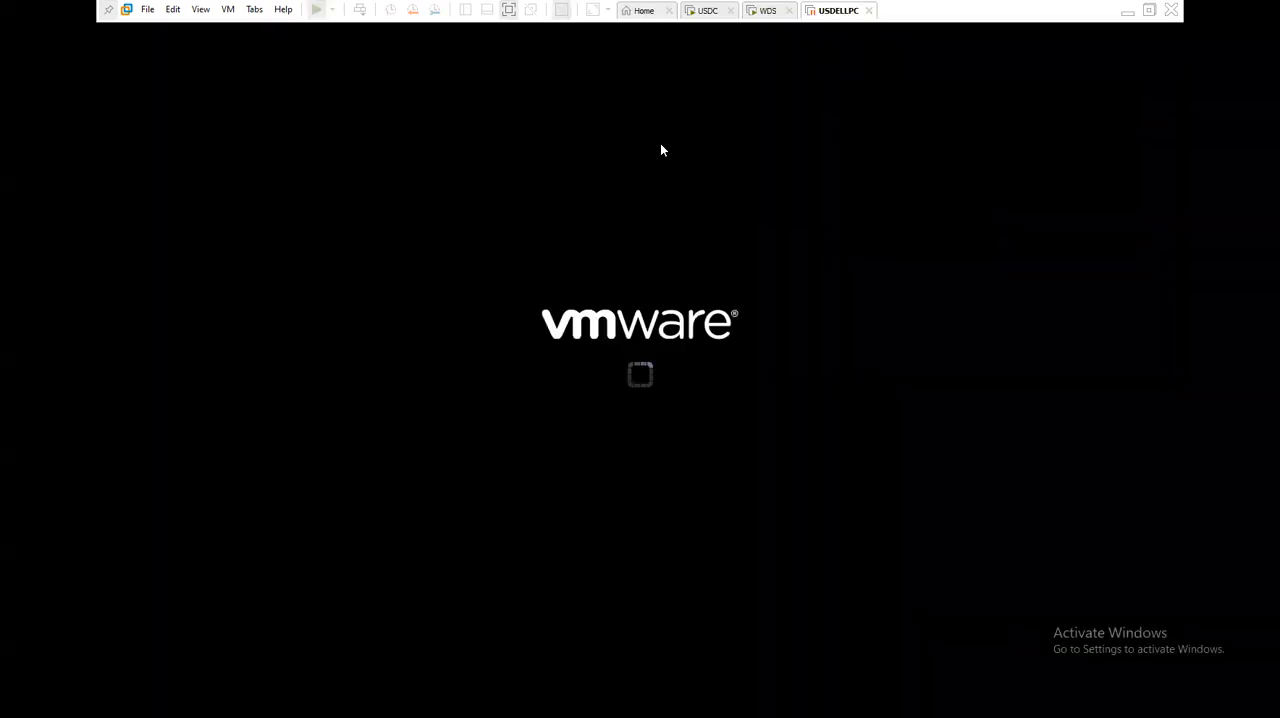
{"action": "right_click", "coordinate": [835, 11]}
{"action": "mouse_move", "coordinate": [868, 41]}
{"action": "left_click", "coordinate": [1012, 128]}
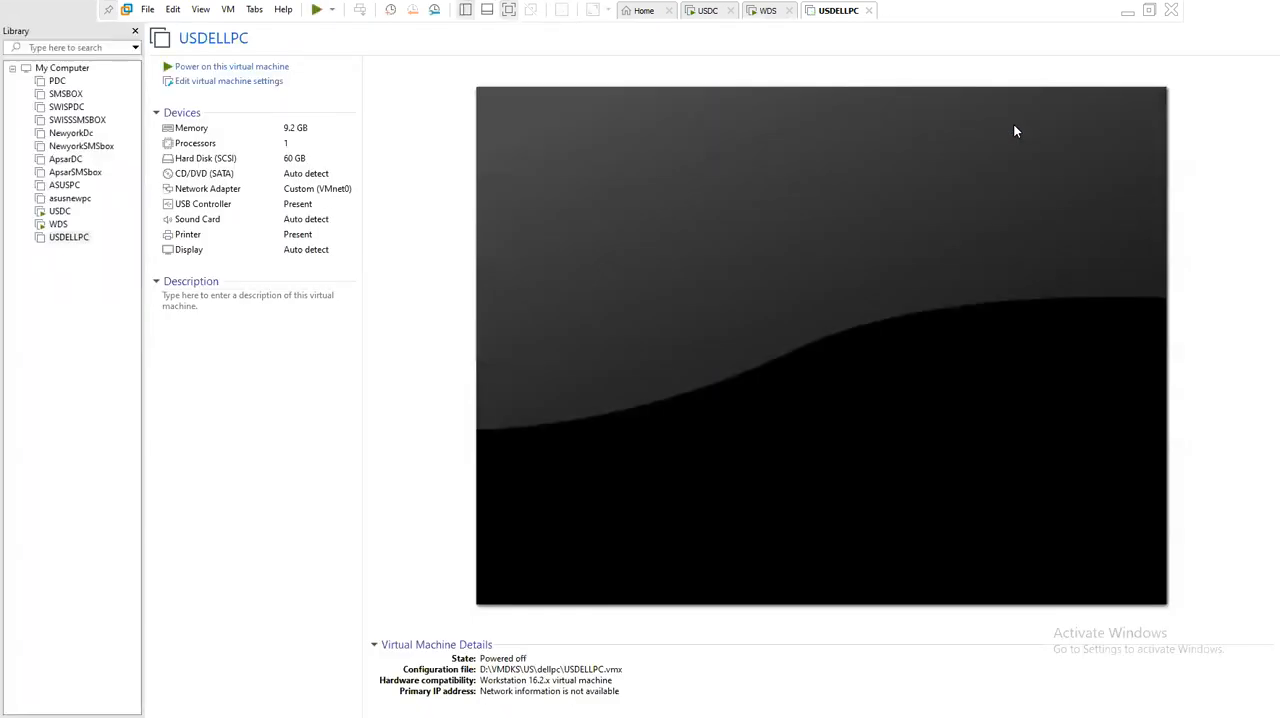
- Start USDELLPC with a network boot from the WDS server and power it off while boot.wim is loading
{"action": "left_click", "coordinate": [262, 67]}
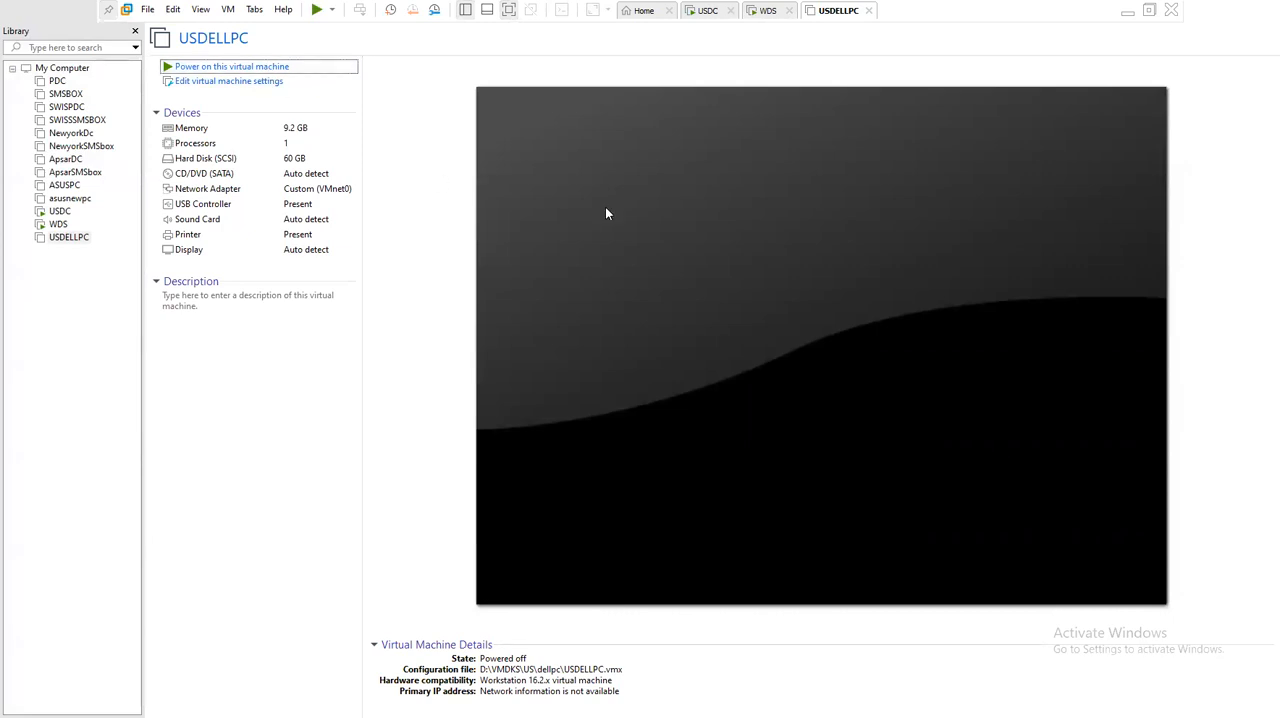
{"action": "left_click", "coordinate": [630, 218]}
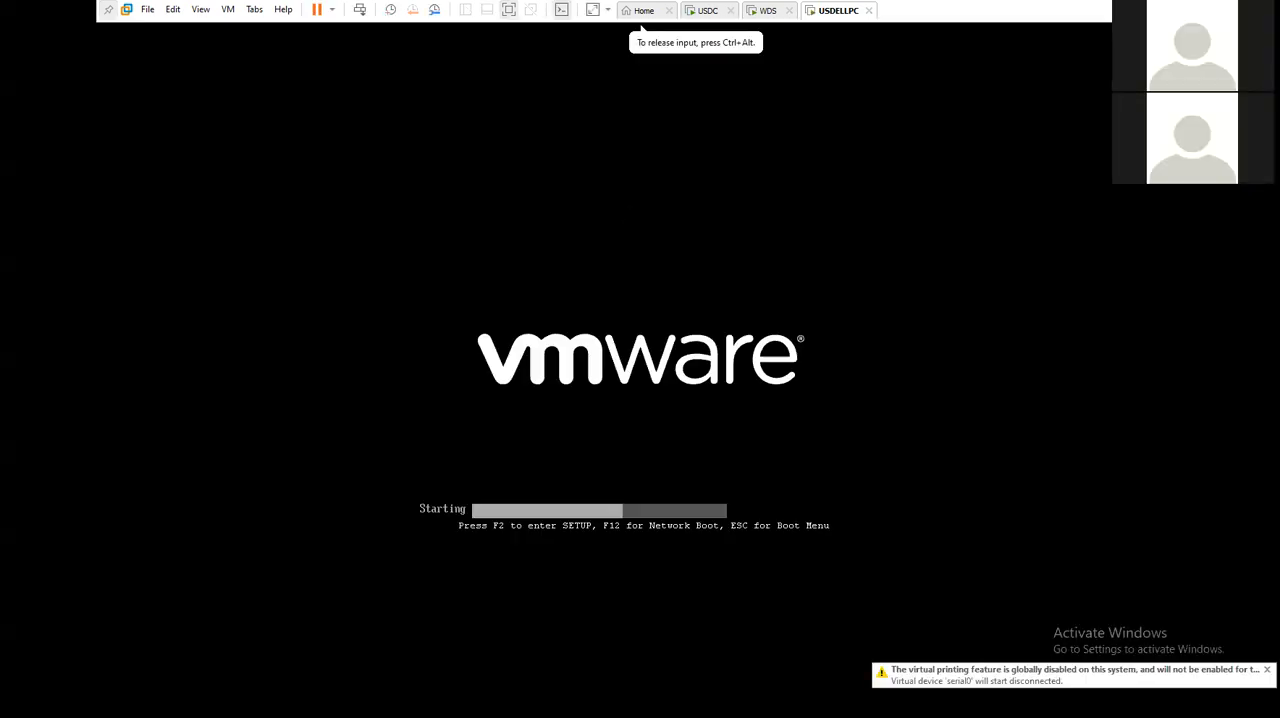
{"action": "key", "text": "F12"}
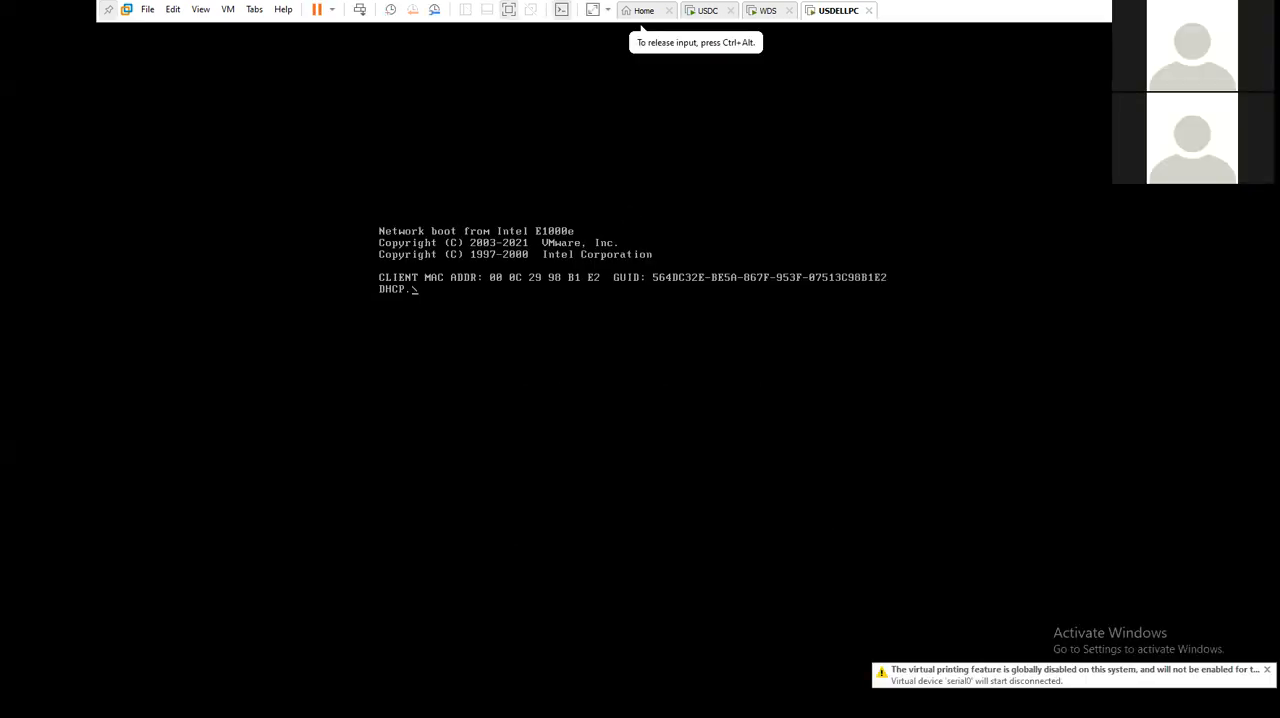
{"action": "key", "text": "F12"}
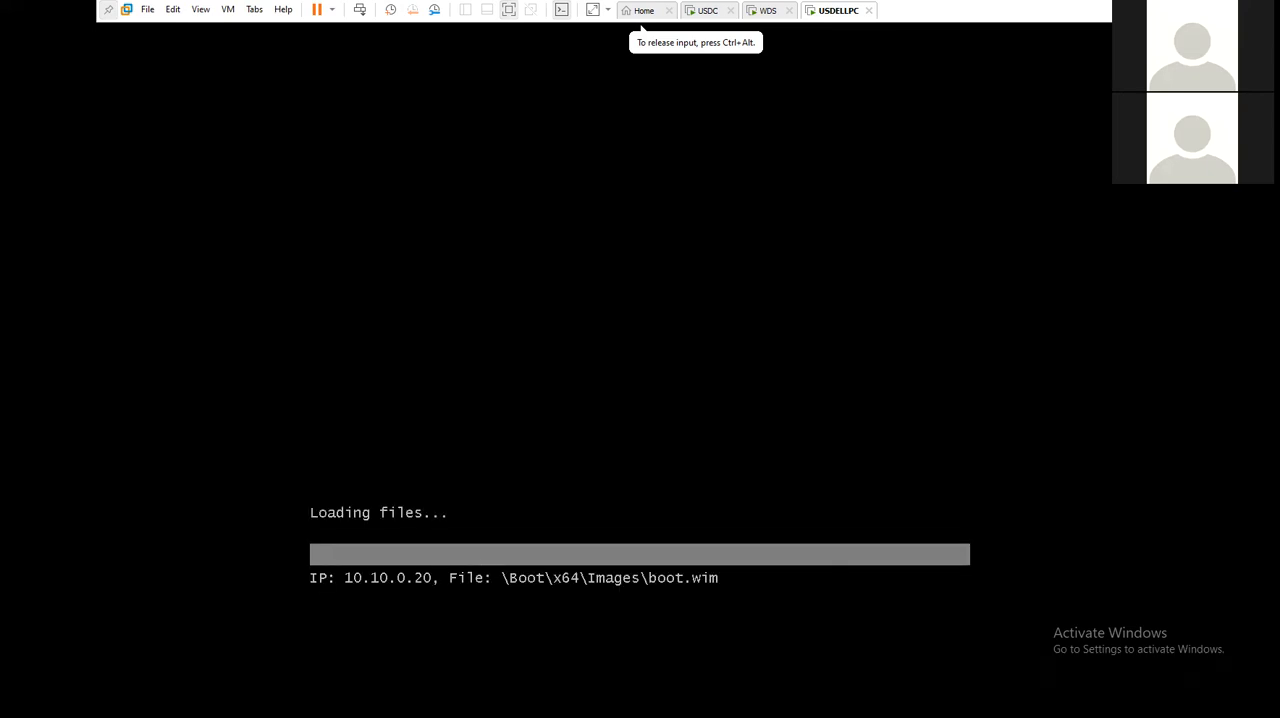
{"action": "key", "text": "ctrl+alt"}
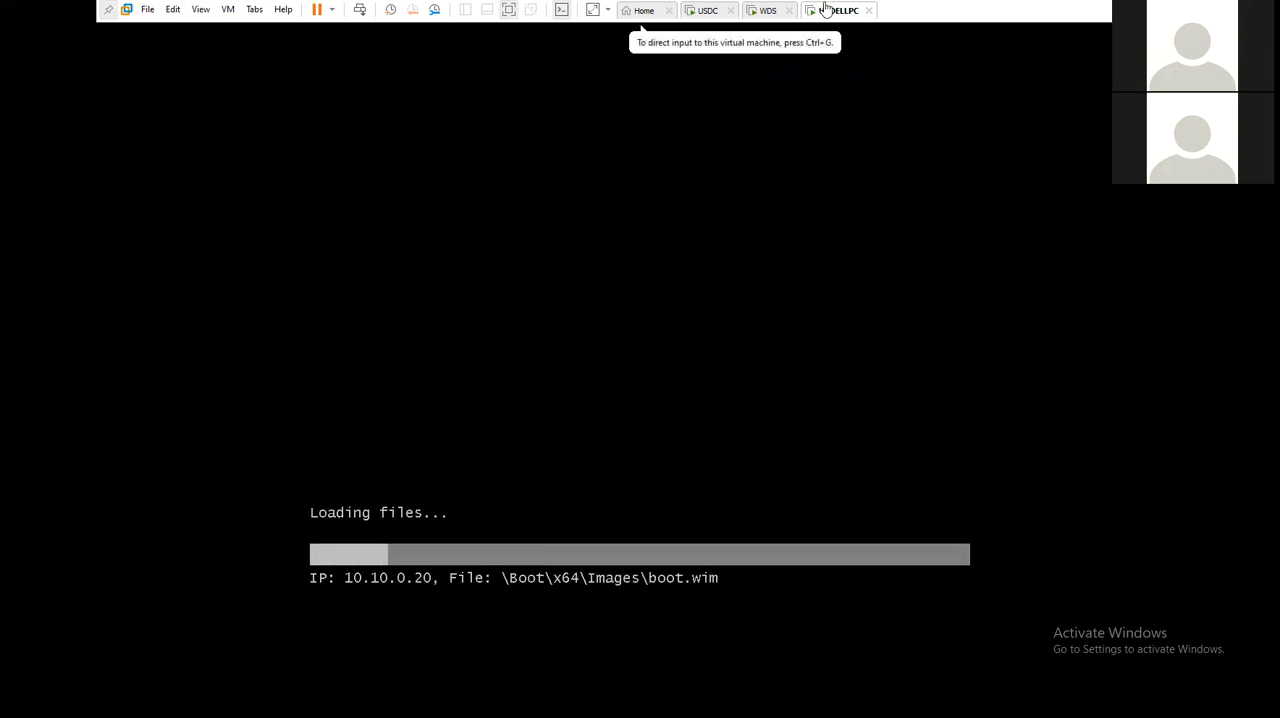
{"action": "right_click", "coordinate": [820, 10]}
{"action": "mouse_move", "coordinate": [865, 33]}
{"action": "left_click", "coordinate": [1000, 114]}
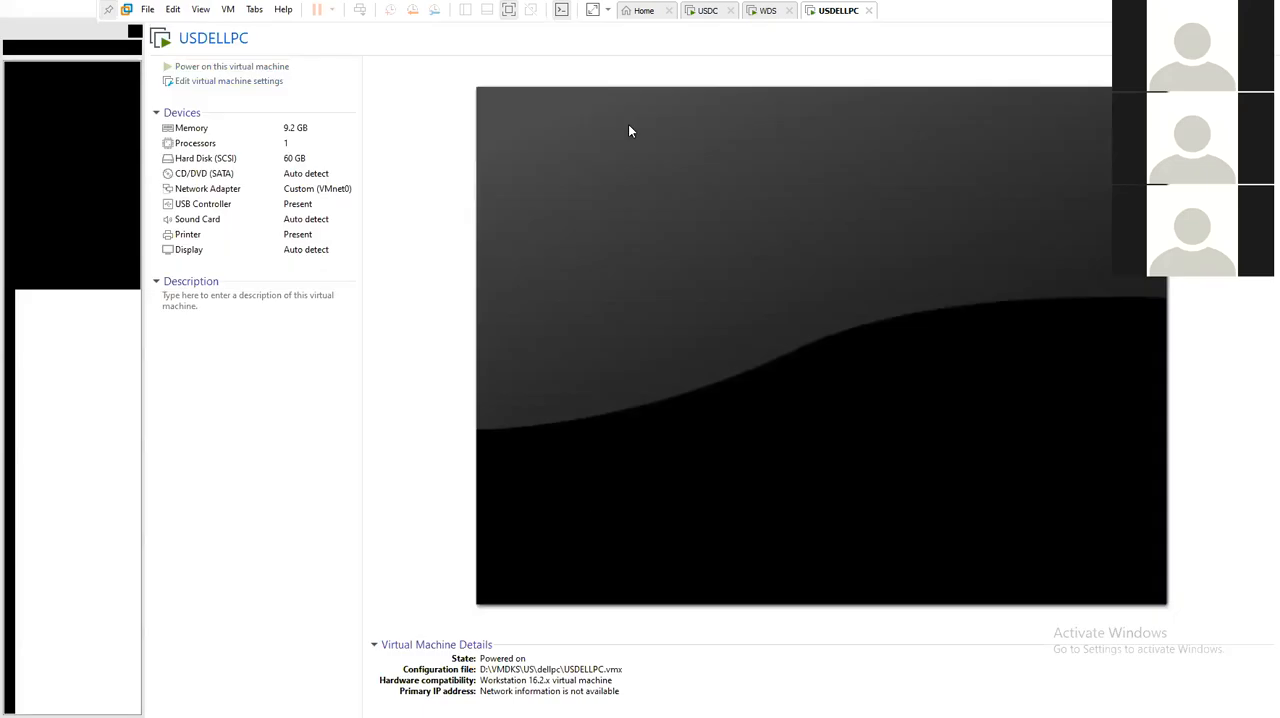
- Power on USDELLPC and confirm the network service boot to load boot.wim from the WDS server
{"action": "left_click", "coordinate": [262, 66]}
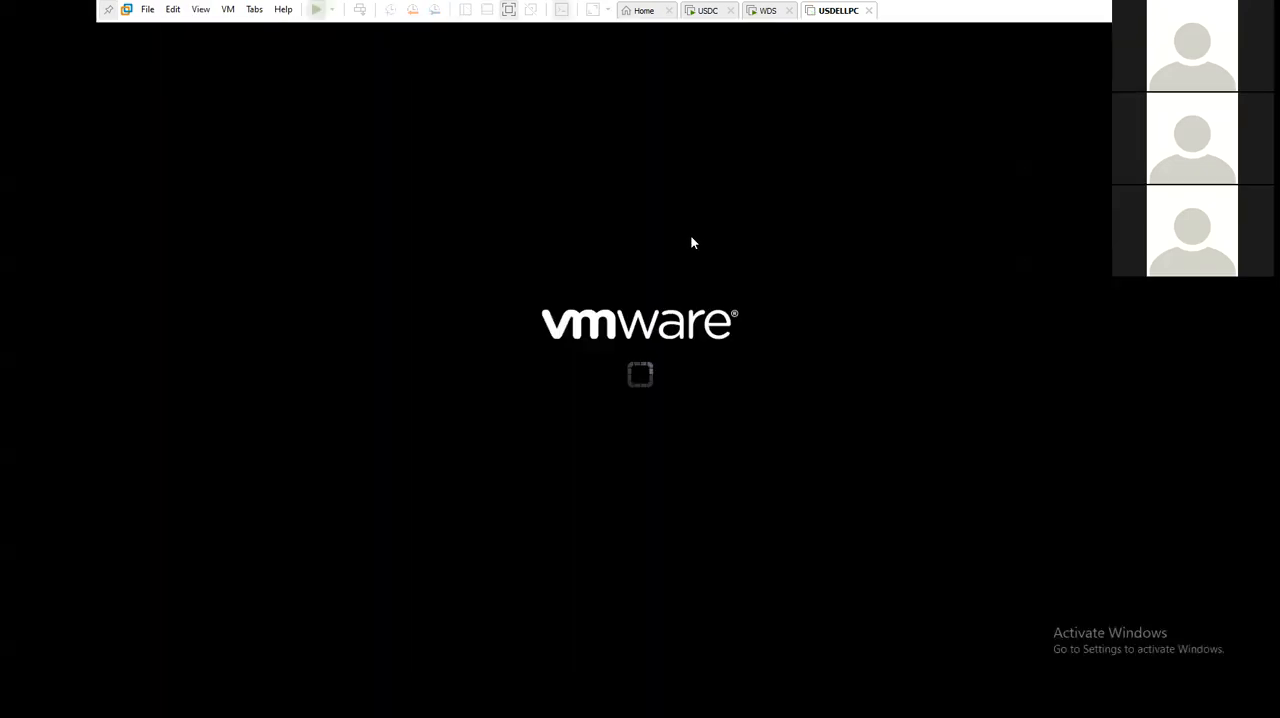
{"action": "left_click", "coordinate": [692, 244]}
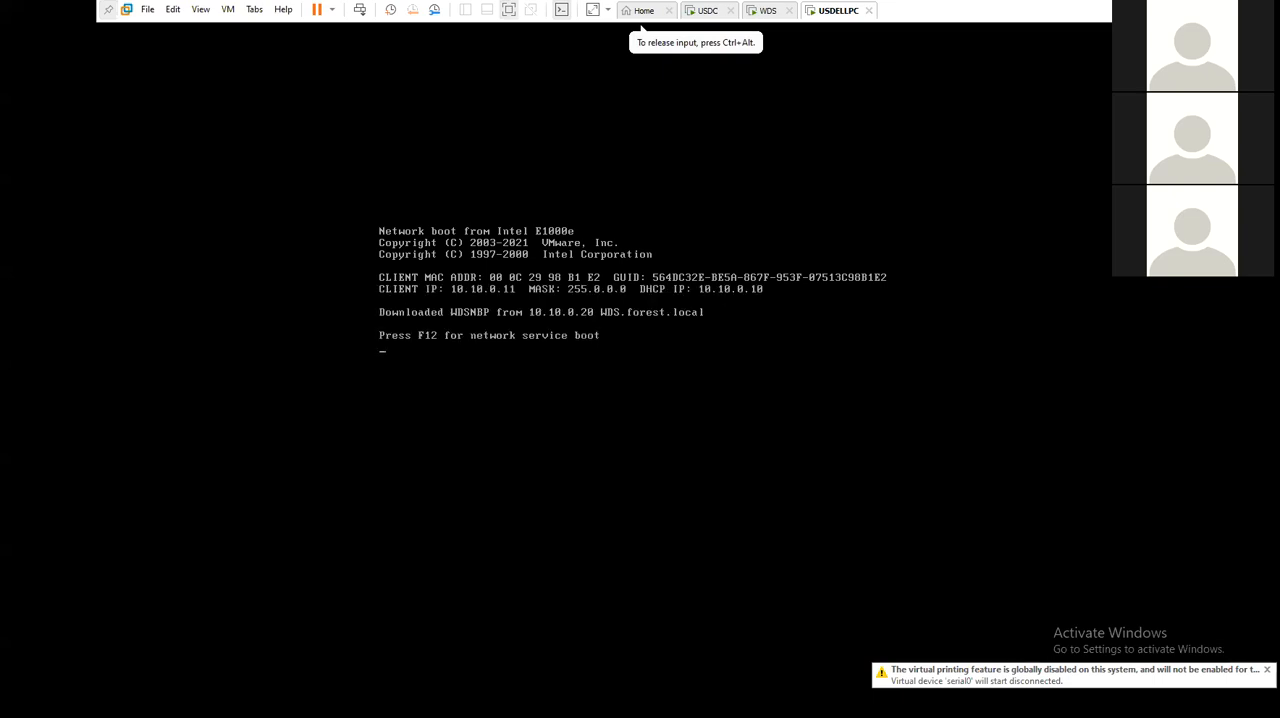
{"action": "key", "text": "F12"}
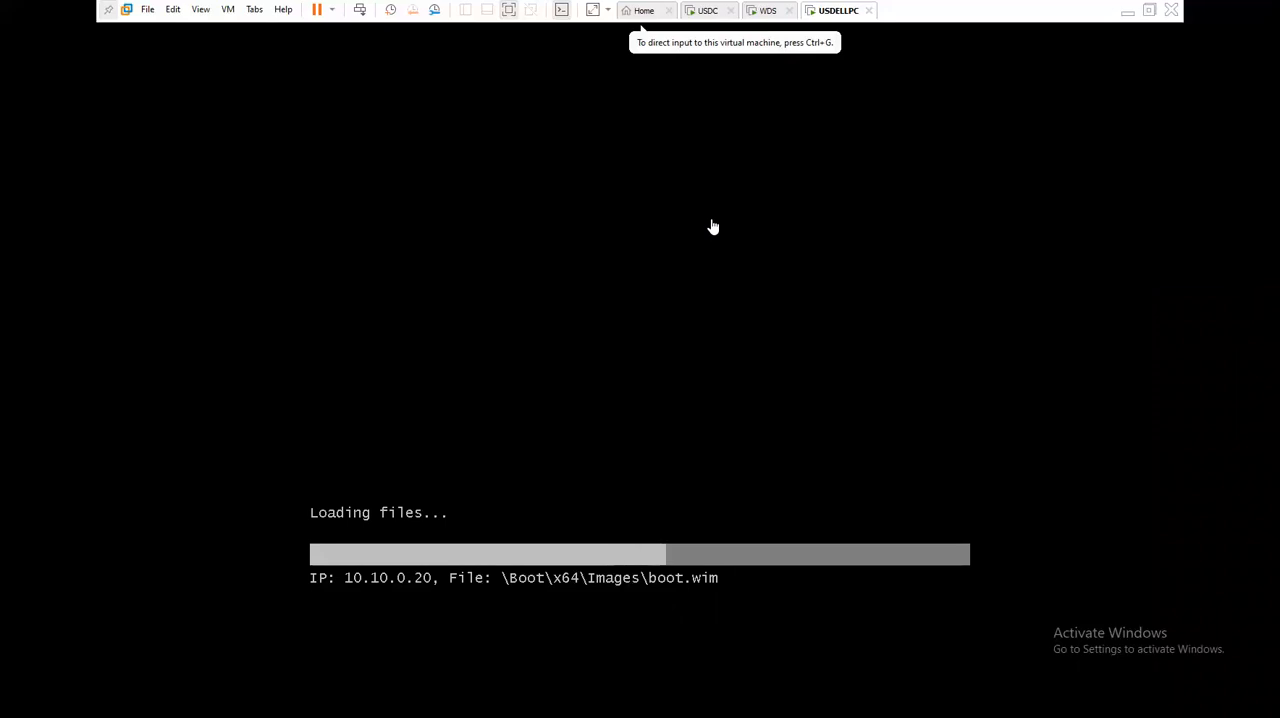
- Minimize VMware Workstation, switch to the CLASS NOTES file in Notepad, and look through the notes above
{"action": "left_click", "coordinate": [1127, 11]}
{"action": "left_click", "coordinate": [149, 385]}
{"action": "scroll", "coordinate": [63, 291], "scroll_direction": "up", "scroll_amount": 11}
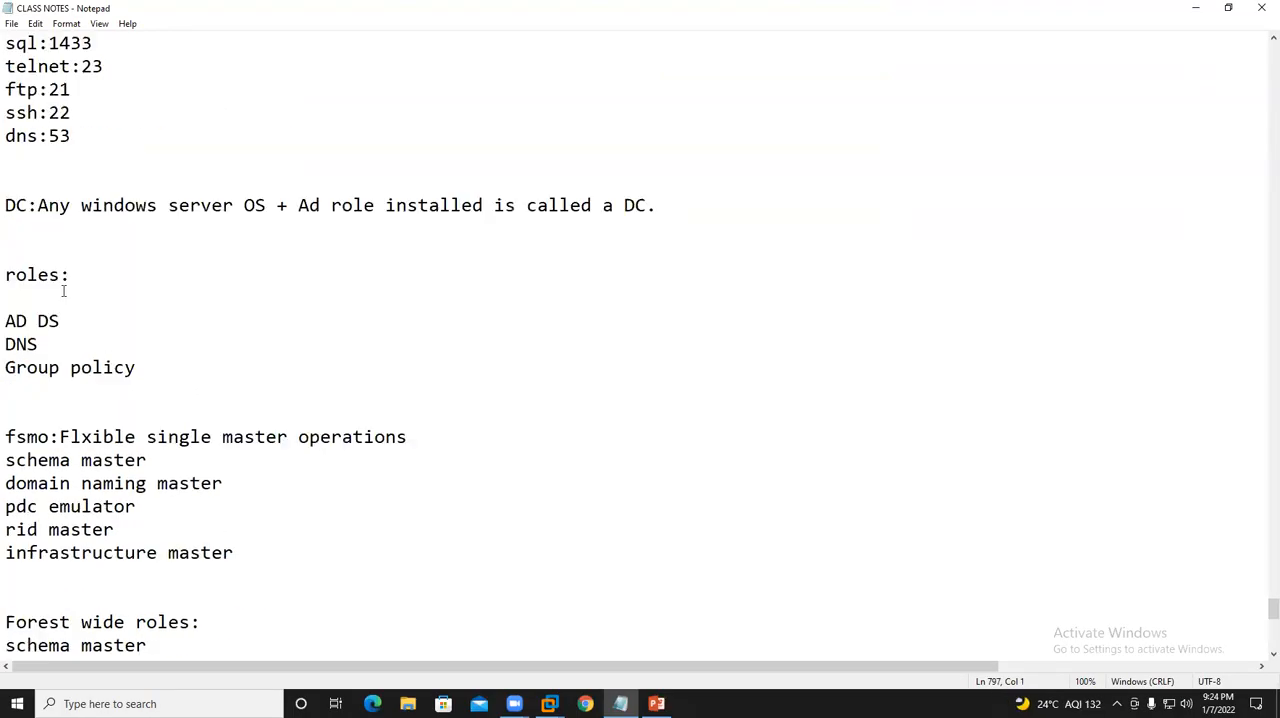
- Insert a space in the TFTP entry of the Ports list so that it reads "TFTP 69"
{"action": "scroll", "coordinate": [63, 291], "scroll_direction": "up", "scroll_amount": 4}
{"action": "mouse_move", "coordinate": [5, 298]}
{"action": "left_mouse_down"}
{"action": "mouse_move", "coordinate": [89, 298]}
{"action": "mouse_move", "coordinate": [8, 298]}
{"action": "mouse_move", "coordinate": [7, 310]}
{"action": "left_mouse_up"}
{"action": "left_click", "coordinate": [52, 298]}
{"action": "left_click", "coordinate": [142, 303]}
{"action": "left_click_drag", "start_coordinate": [90, 305], "coordinate": [7, 306]}
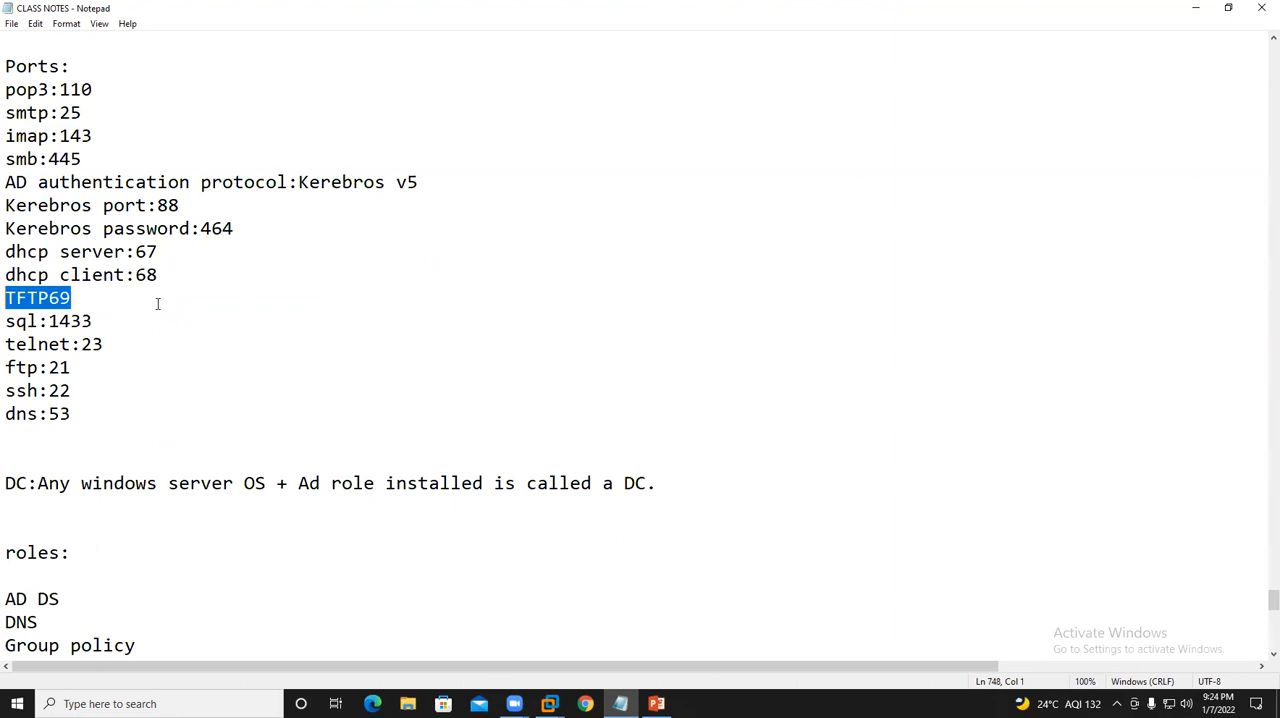
{"action": "left_click", "coordinate": [49, 299]}
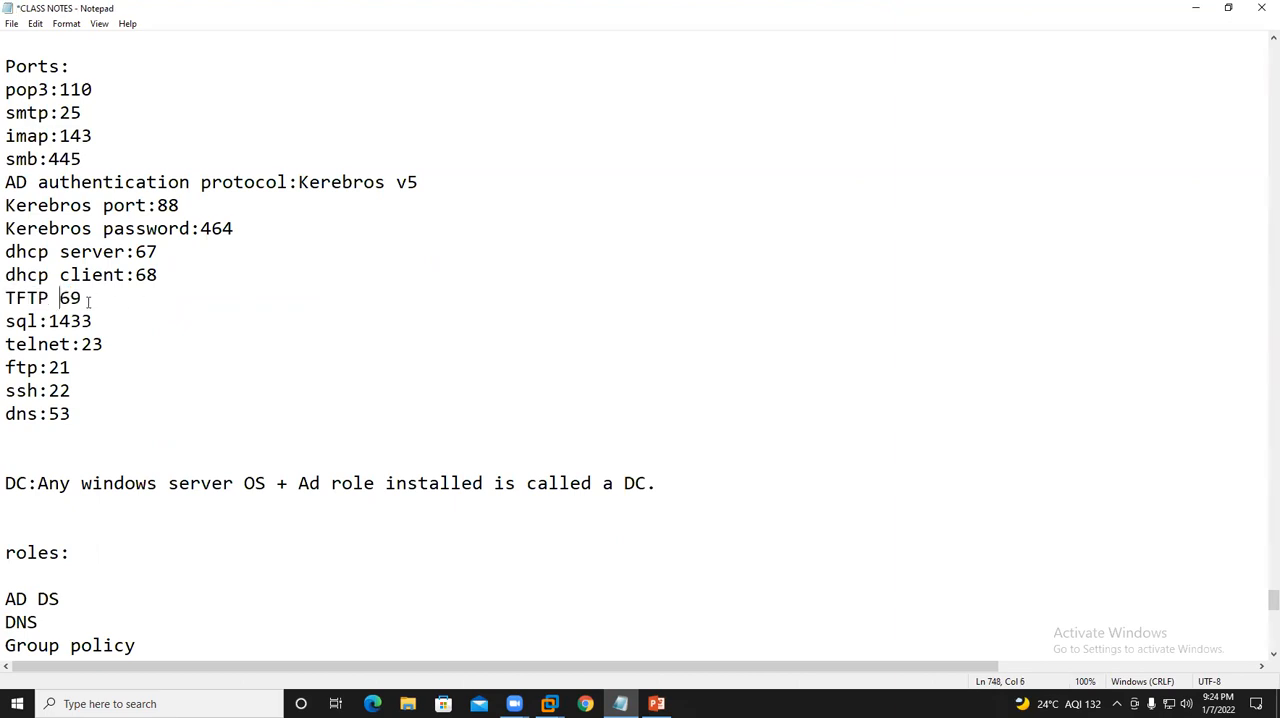
{"action": "left_click_drag", "start_coordinate": [88, 302], "coordinate": [6, 302]}
{"action": "left_click", "coordinate": [114, 298]}
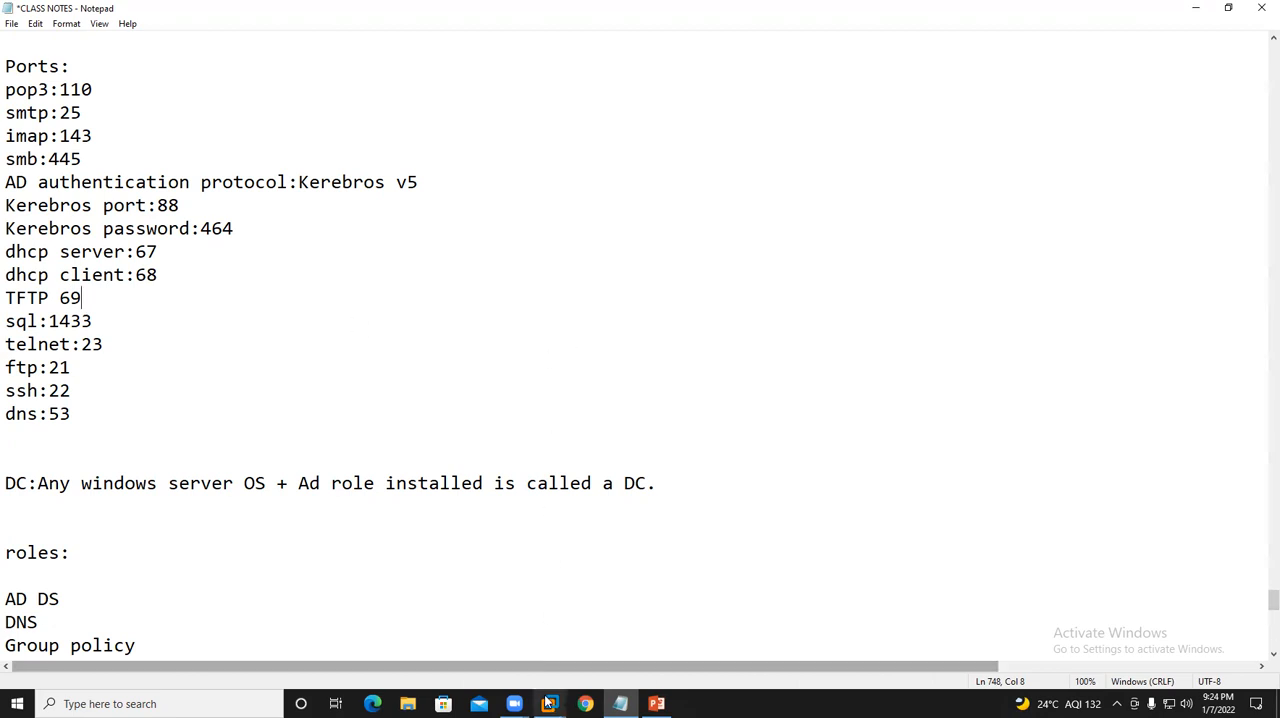
- Switch back to VMware Workstation and continue past the Windows Deployment Services language and keyboard page of Windows Setup on USDELLPC
{"action": "mouse_move", "coordinate": [549, 703]}
{"action": "left_click", "coordinate": [737, 603]}
{"action": "left_click", "coordinate": [588, 338]}
{"action": "left_click", "coordinate": [827, 455]}
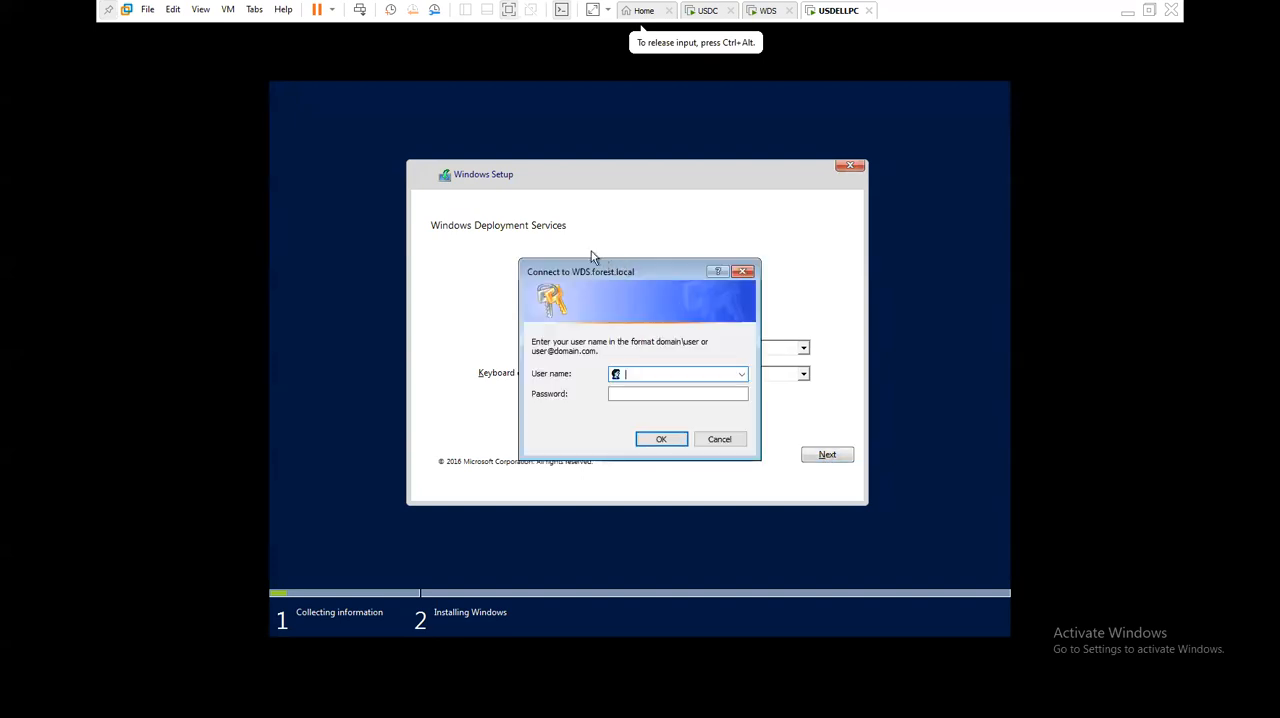
- Connect to WDS.forest.local with the user name forest.local\administrator and the account password
{"action": "left_click_drag", "start_coordinate": [640, 343], "coordinate": [720, 342]}
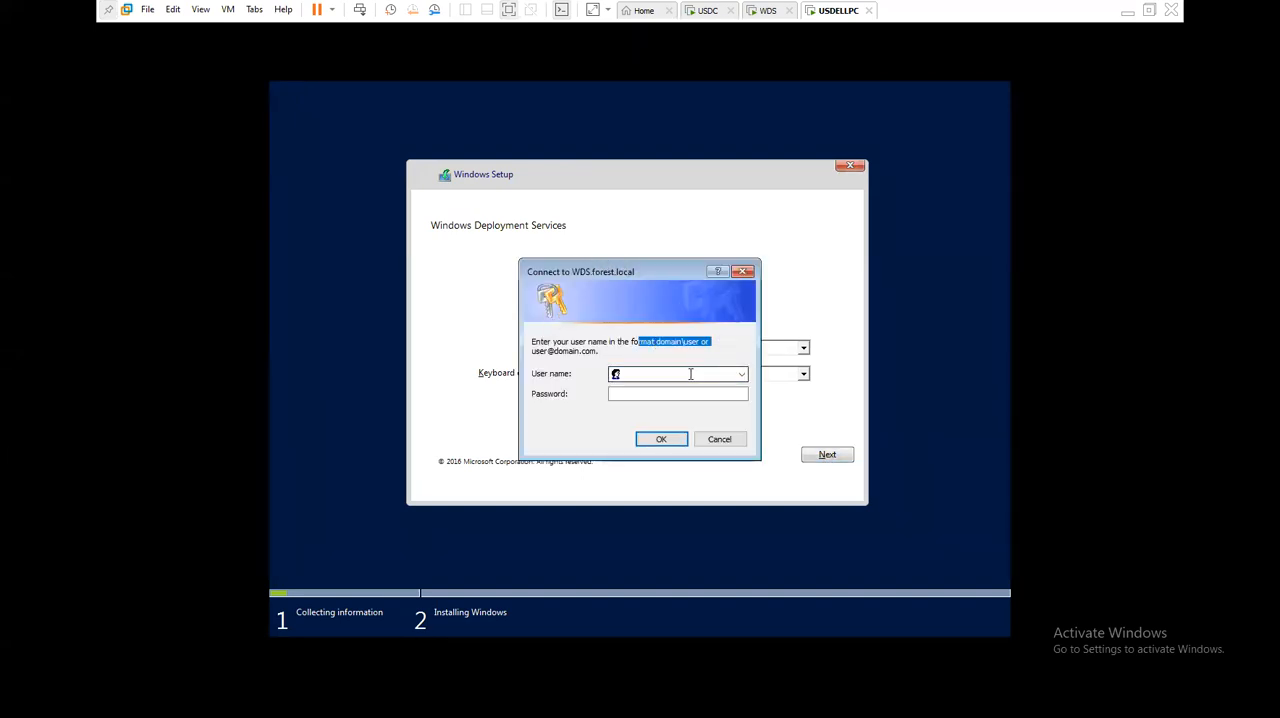
{"action": "left_click", "coordinate": [690, 374]}
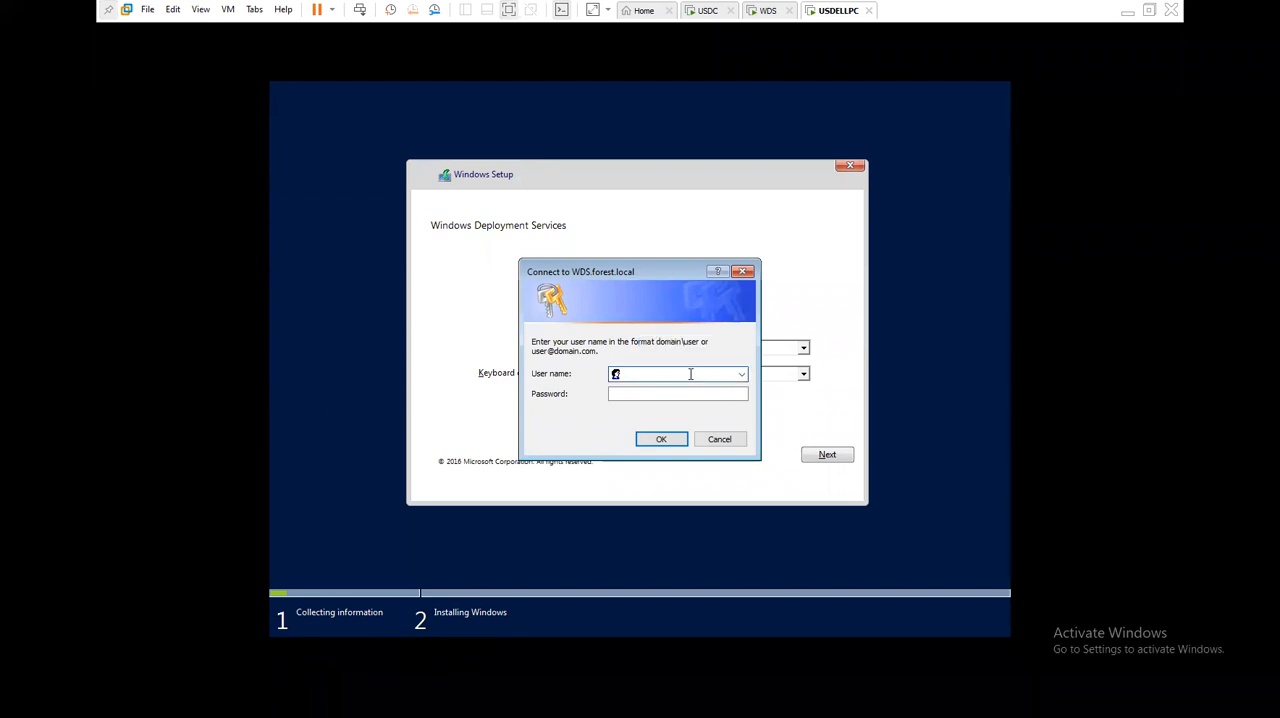
{"action": "type", "text": "forest.local\\administrator"}
{"action": "key", "text": "Tab"}
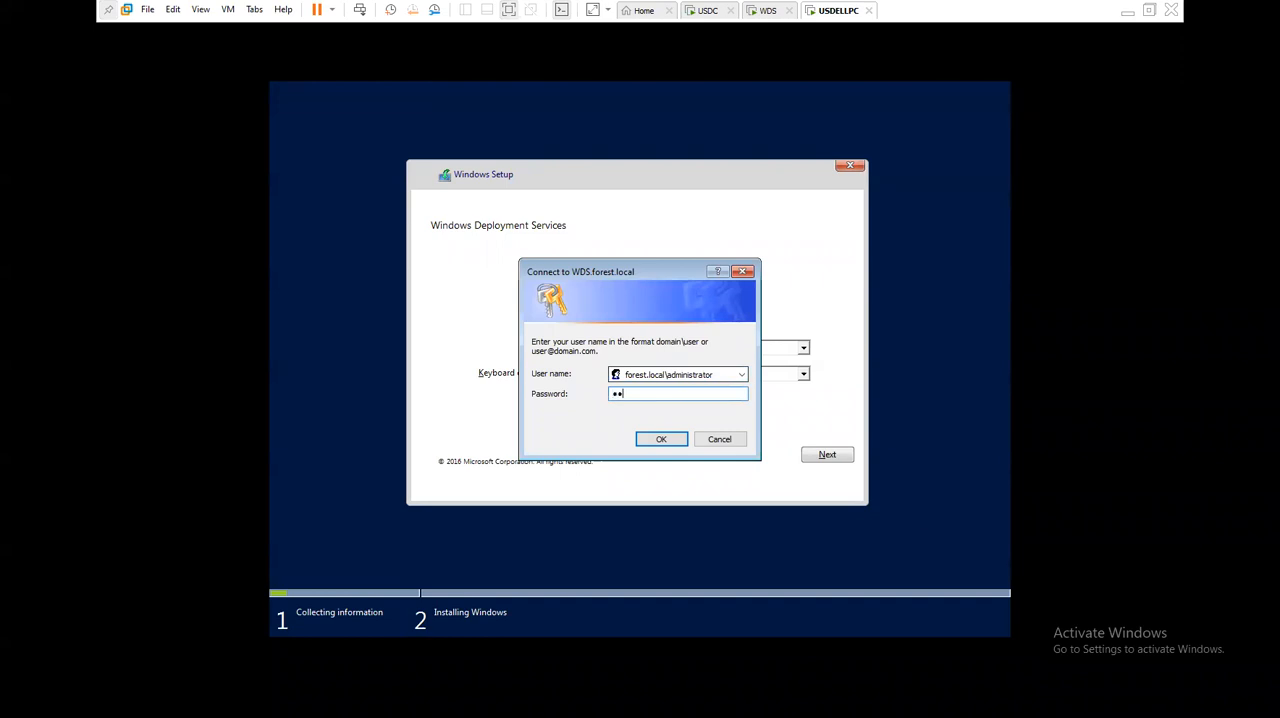
{"action": "key", "text": "Return"}
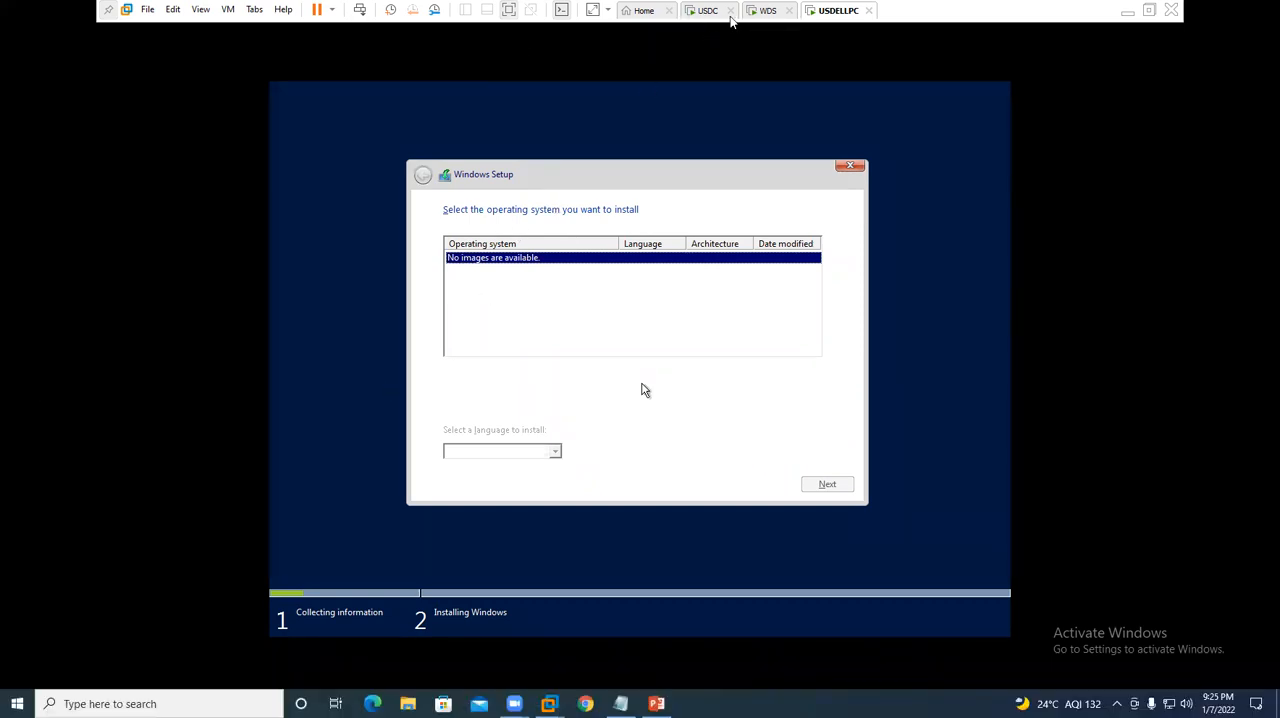
- Power off the USDELLPC virtual machine
{"action": "right_click", "coordinate": [832, 14]}
{"action": "mouse_move", "coordinate": [874, 50]}
{"action": "left_click", "coordinate": [978, 128]}
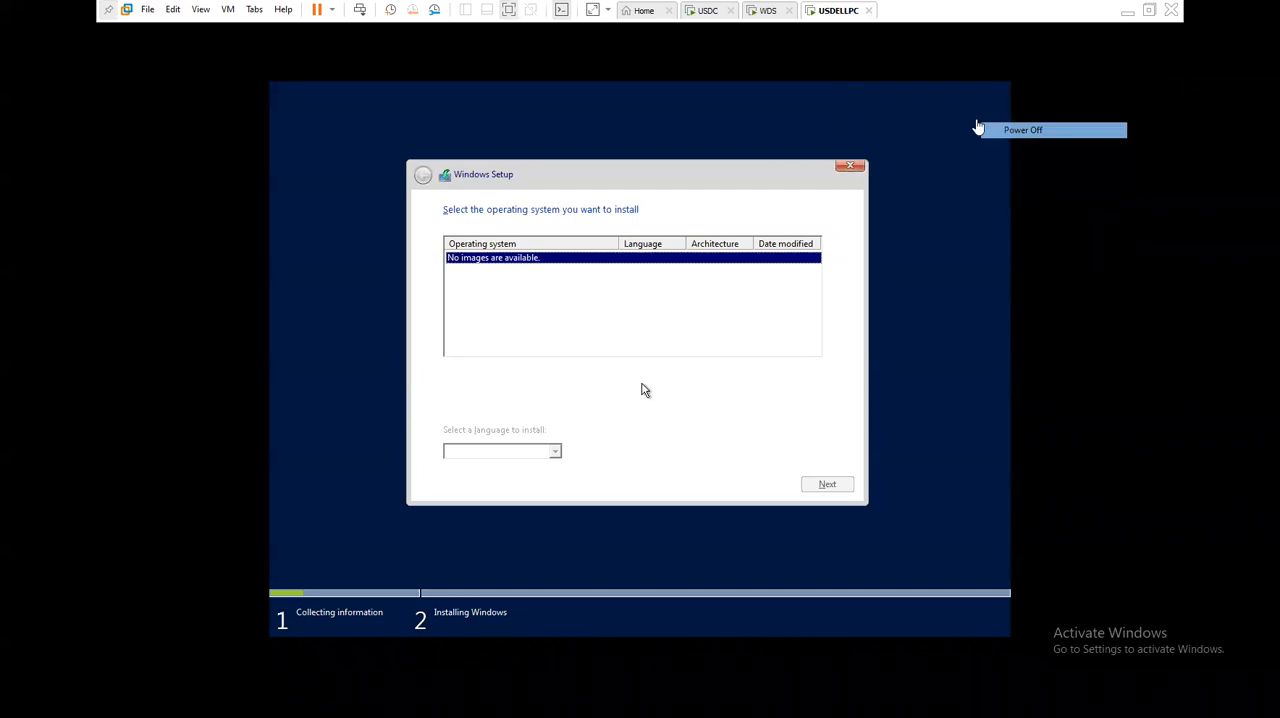
- On the WDS virtual machine, compare the install and boot images, and start adding an install image in a new group named ImageGroup1
{"action": "left_click", "coordinate": [768, 10]}
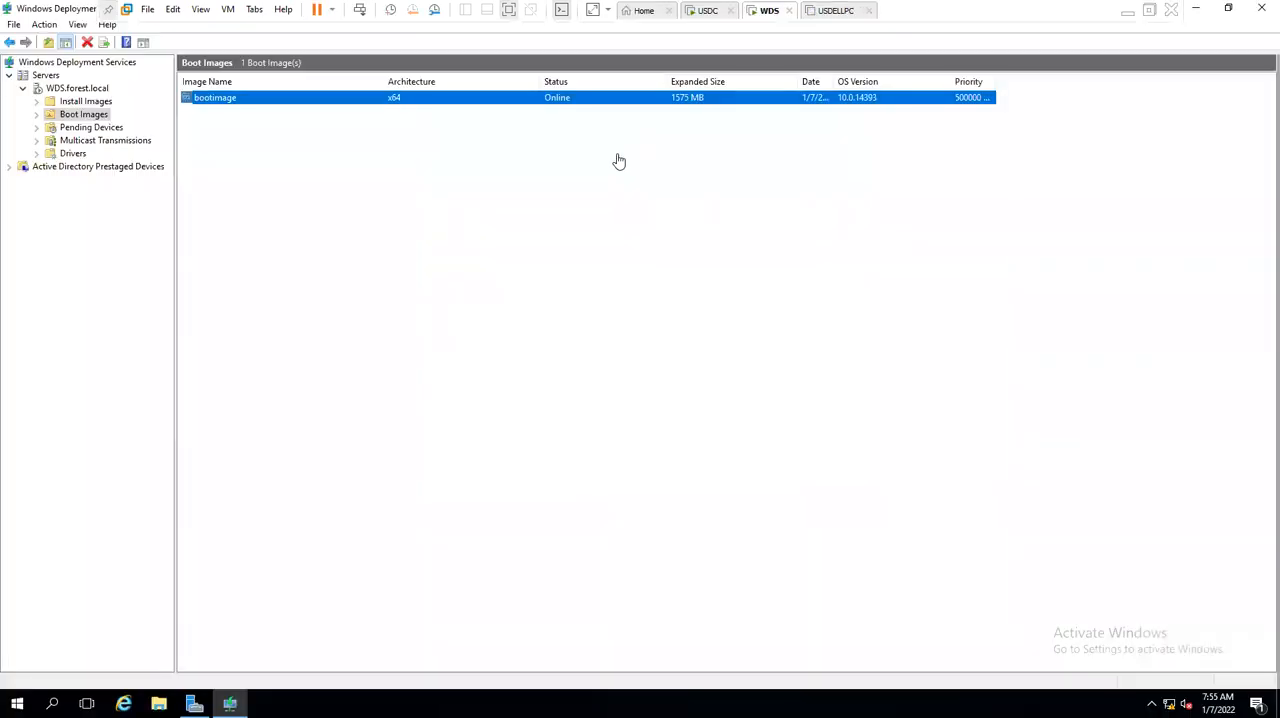
{"action": "left_click", "coordinate": [86, 102]}
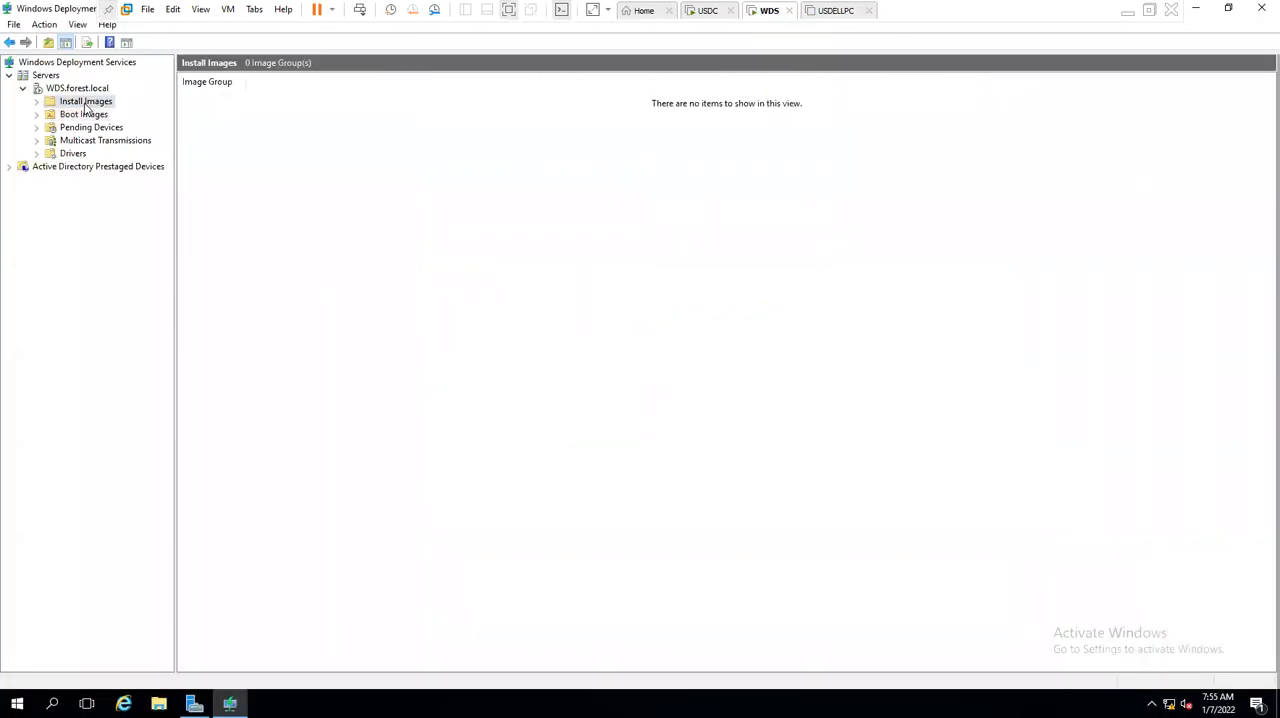
{"action": "left_click", "coordinate": [85, 115]}
{"action": "left_click", "coordinate": [95, 104]}
{"action": "left_click", "coordinate": [95, 115]}
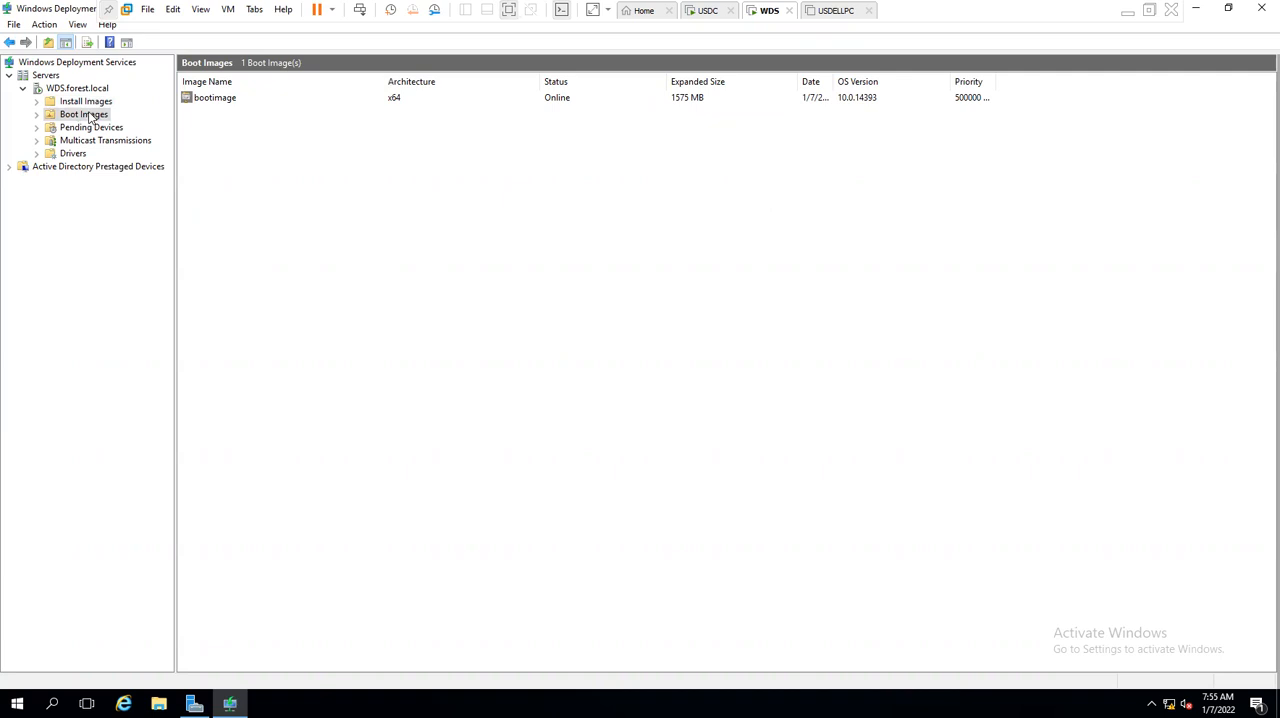
{"action": "left_click", "coordinate": [88, 102]}
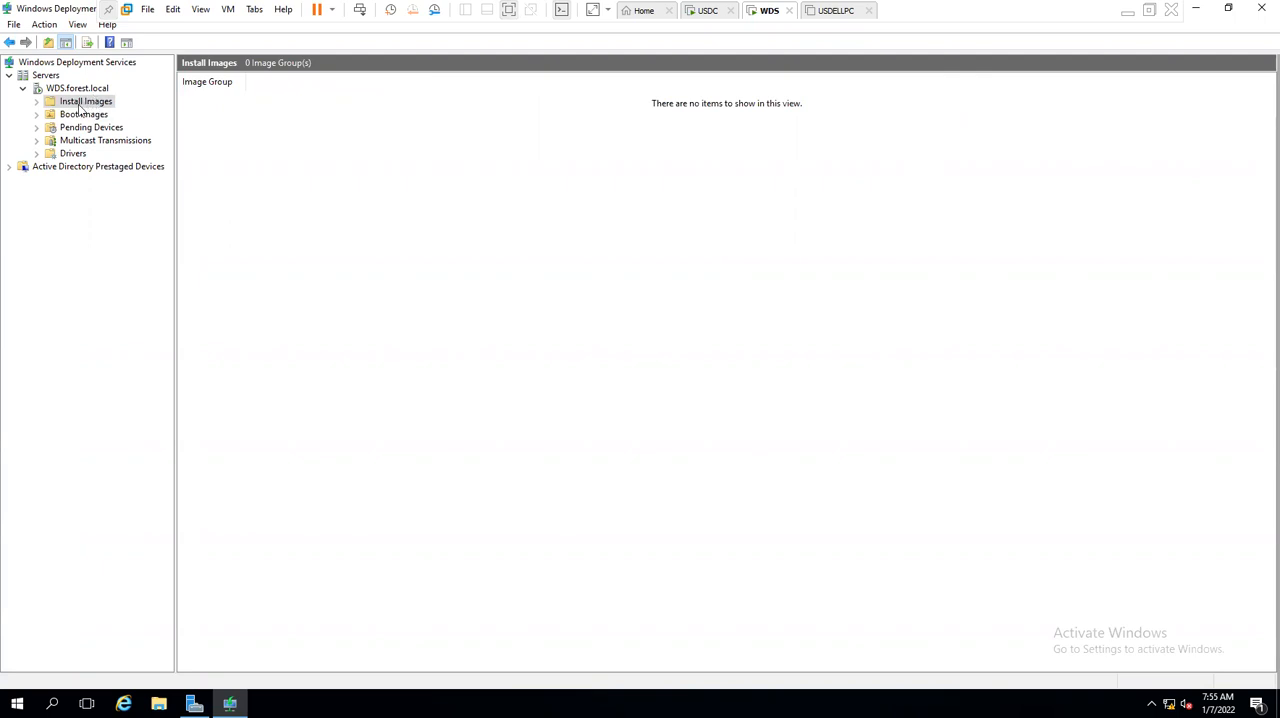
{"action": "right_click", "coordinate": [88, 105]}
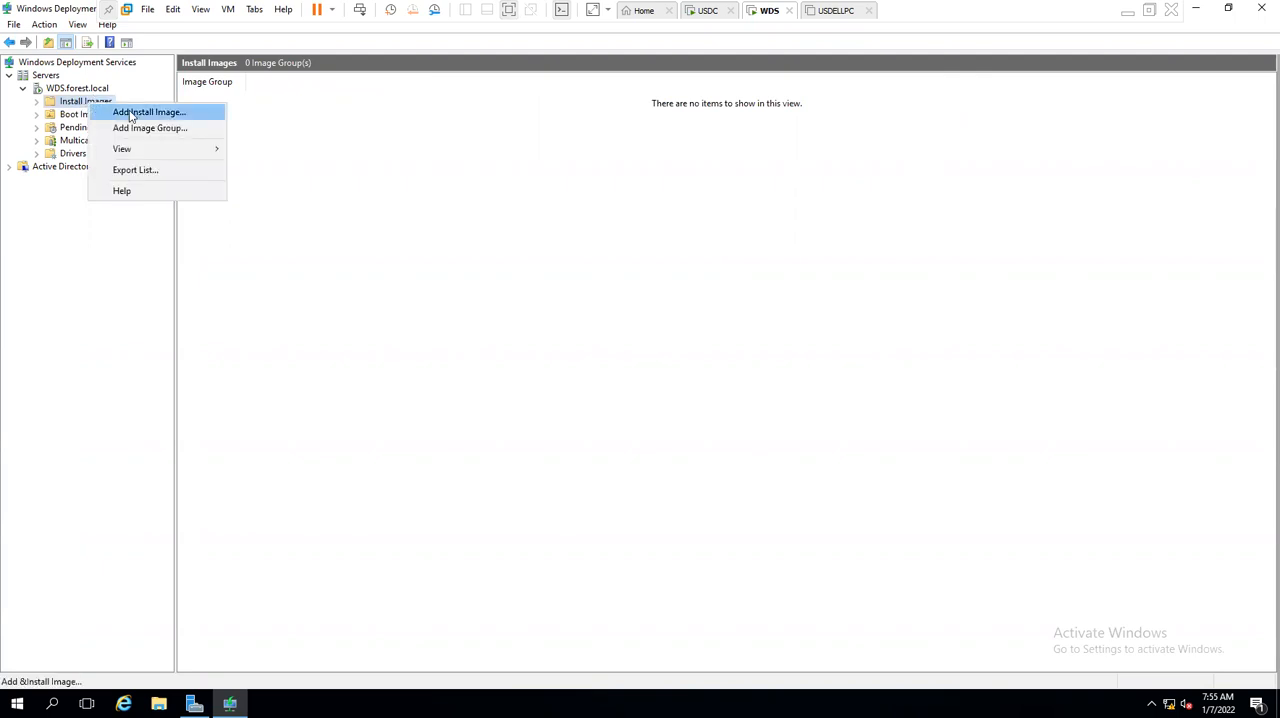
{"action": "left_click", "coordinate": [124, 113]}
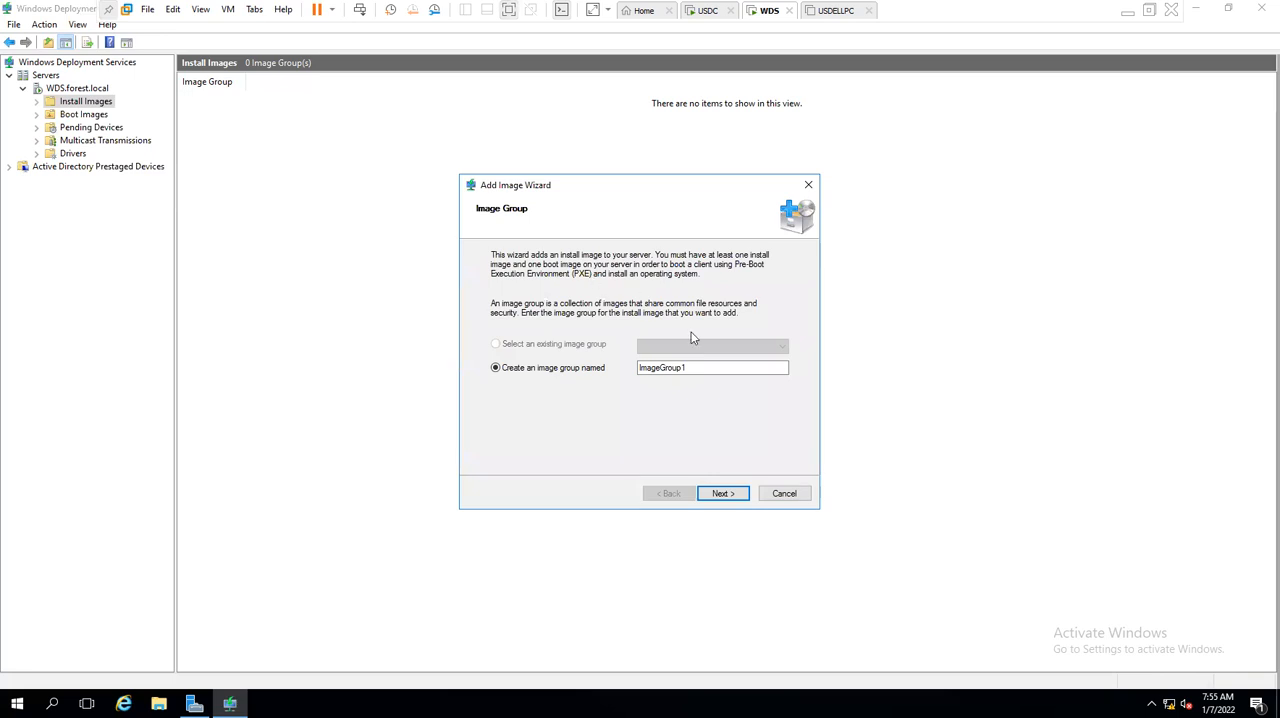
{"action": "left_click", "coordinate": [718, 493]}
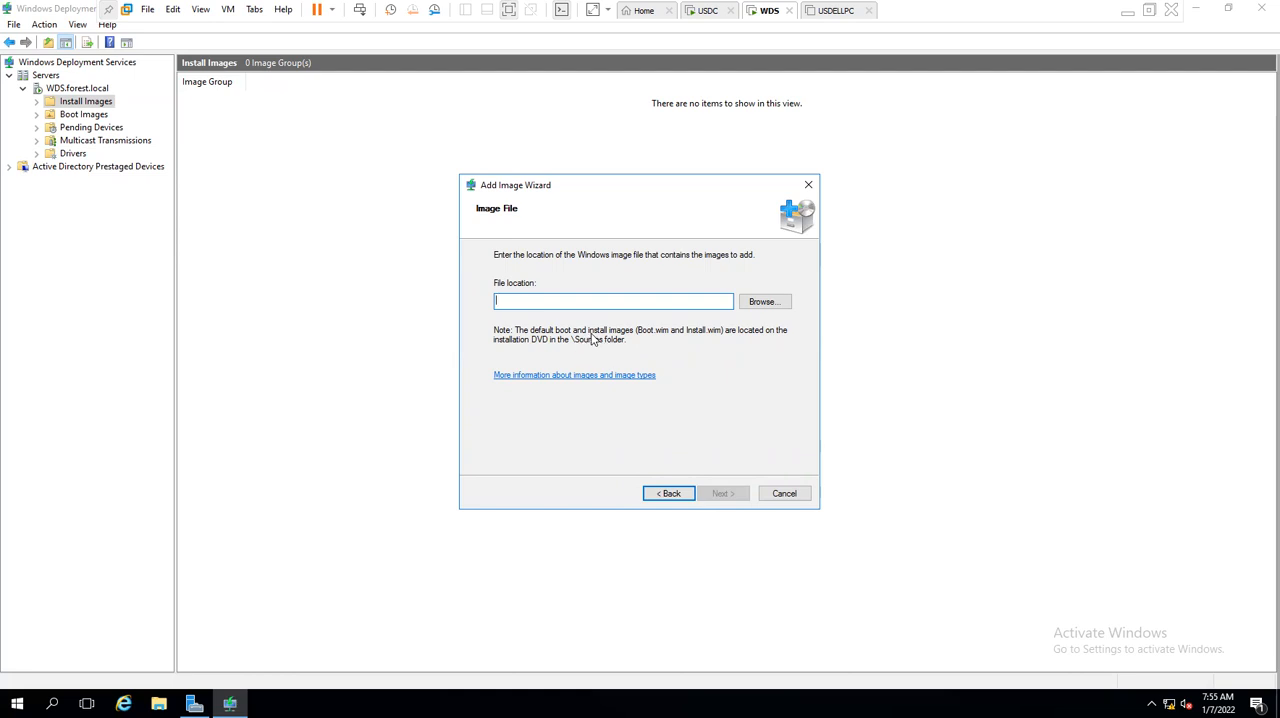
- Choose install.wim from the DVD drive's sources folder as the image file, checking its size in the file properties
{"action": "left_click", "coordinate": [766, 303]}
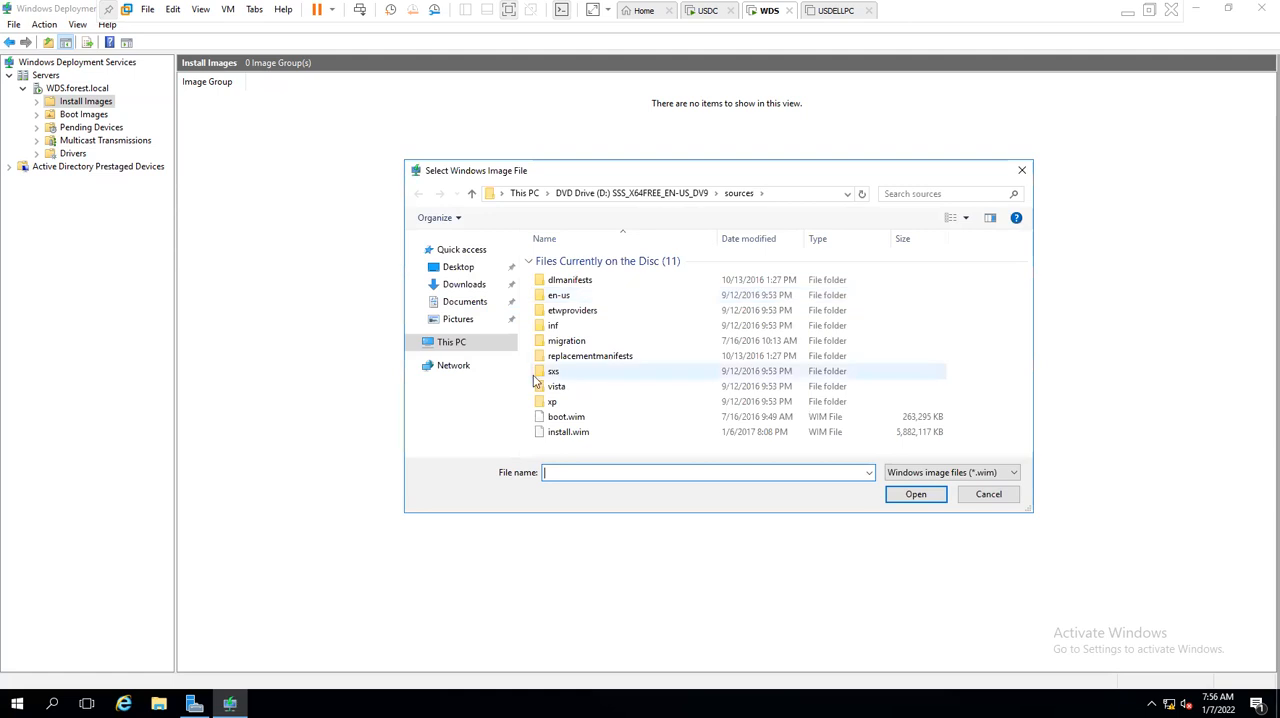
{"action": "double_click", "coordinate": [776, 413]}
{"action": "double_click", "coordinate": [570, 329]}
{"action": "left_click", "coordinate": [580, 433]}
{"action": "right_click", "coordinate": [580, 434]}
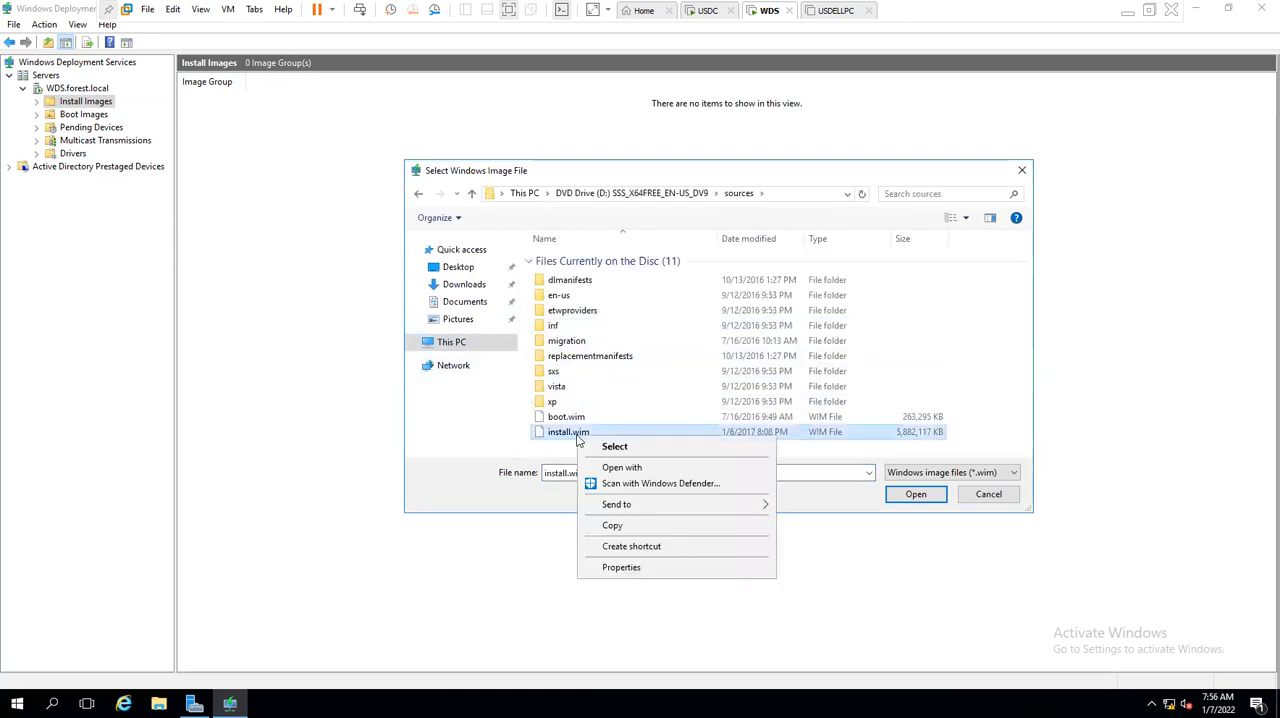
{"action": "left_click", "coordinate": [615, 567]}
{"action": "left_click_drag", "start_coordinate": [706, 476], "coordinate": [540, 489]}
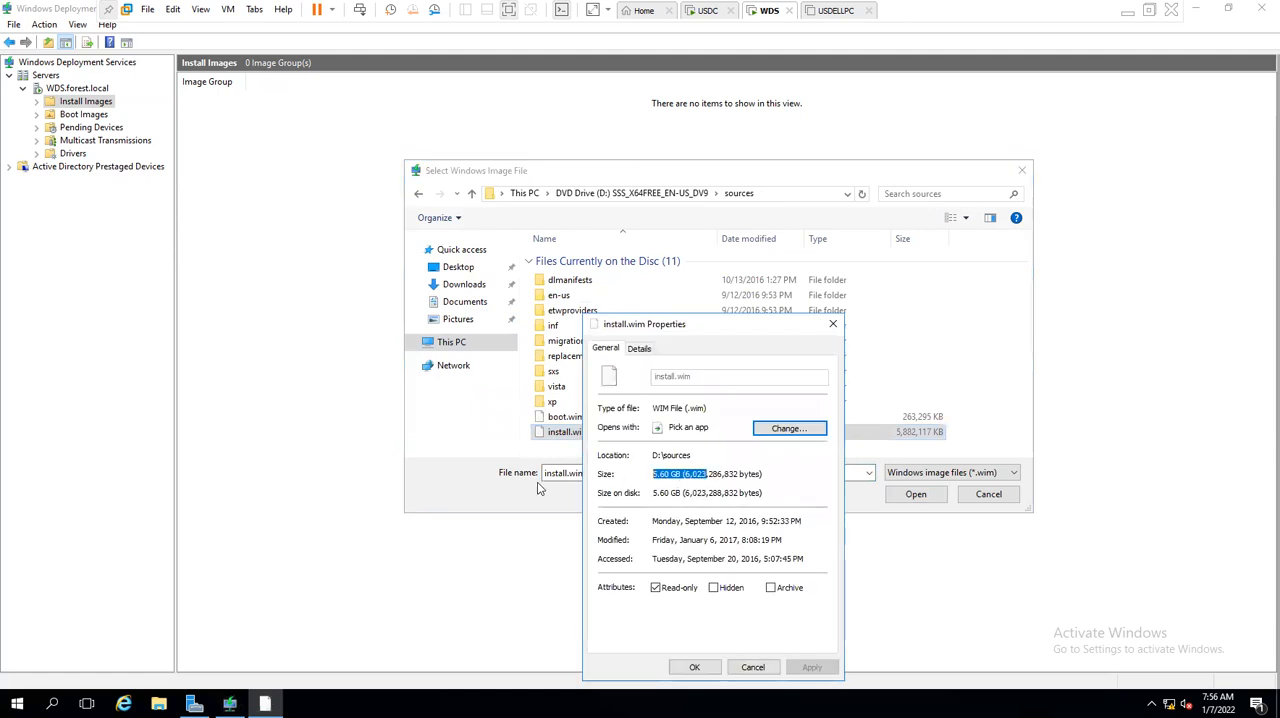
{"action": "key", "text": "Escape"}
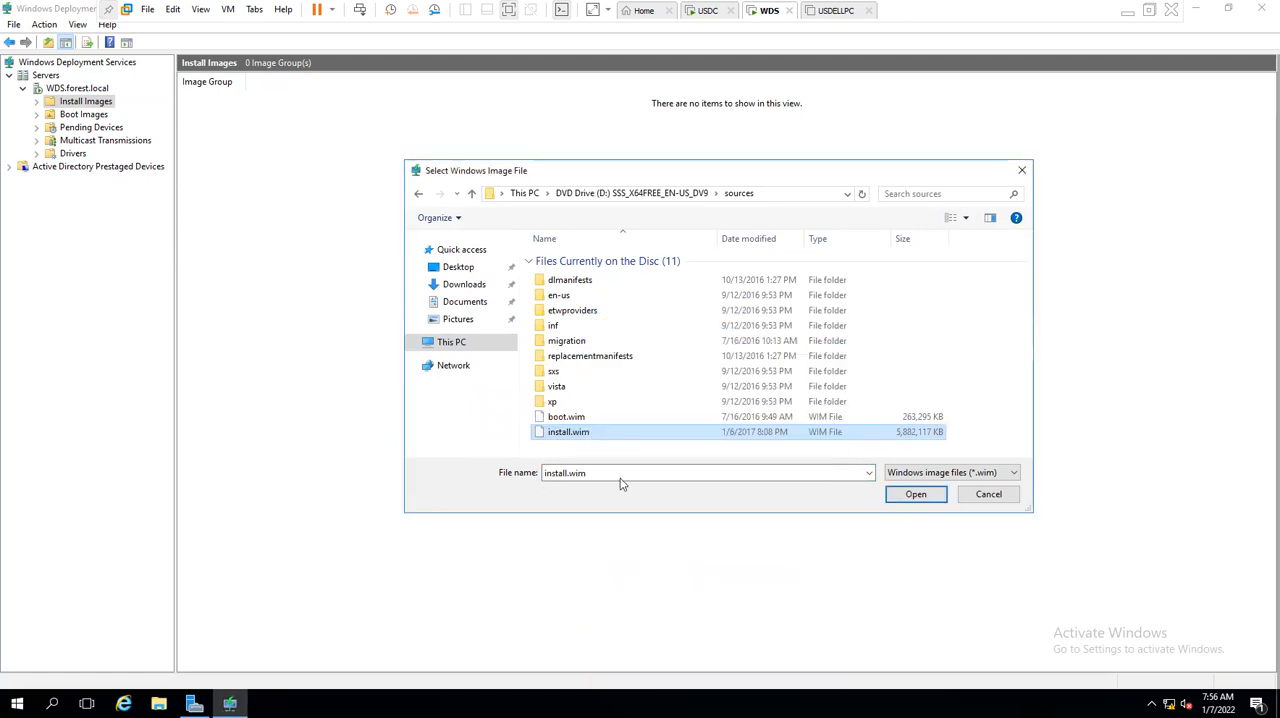
{"action": "left_click", "coordinate": [915, 494]}
{"action": "left_click", "coordinate": [735, 500]}
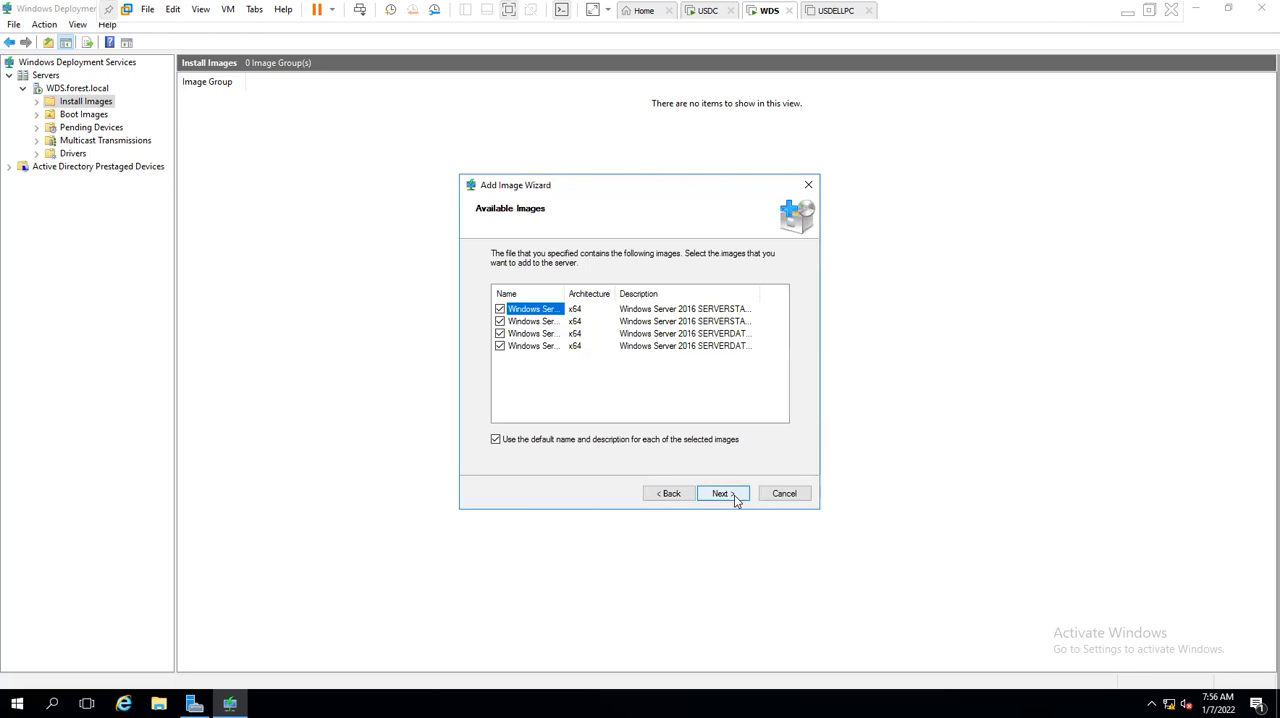
- Widen the name column and select only Windows Server 2016 SERVERSTANDARD among the available images
{"action": "left_click_drag", "start_coordinate": [666, 295], "coordinate": [673, 296]}
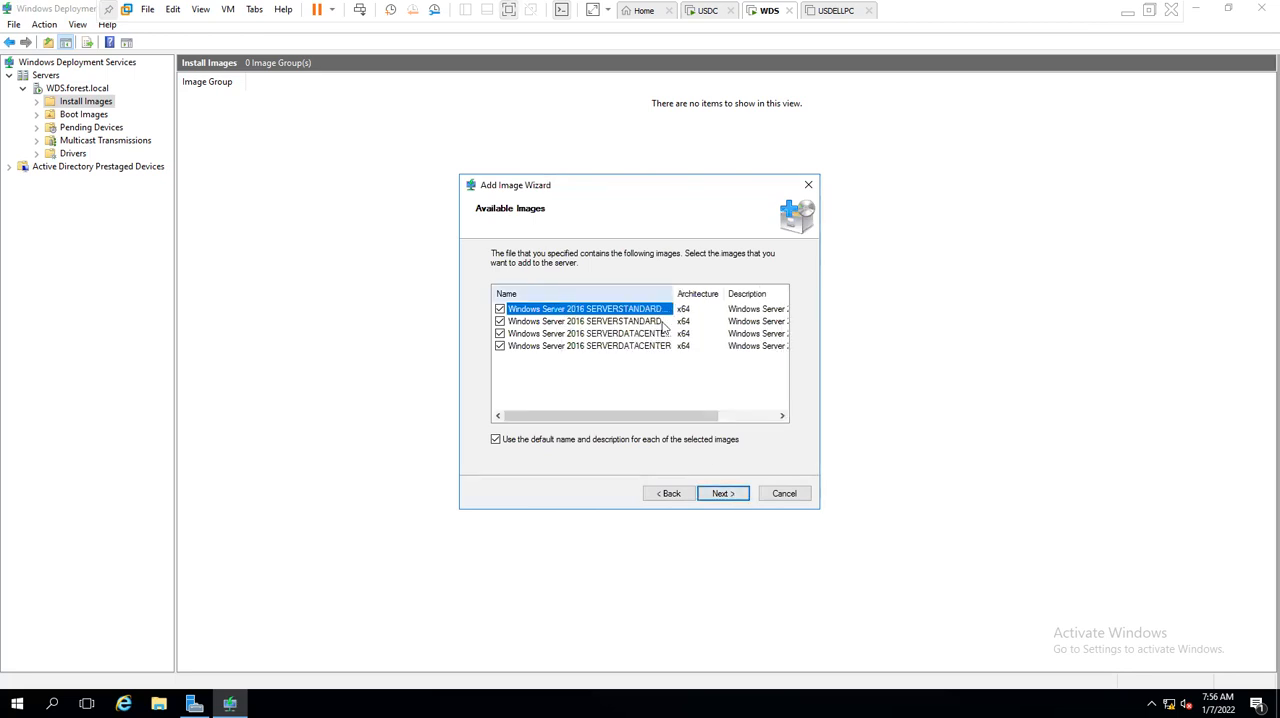
{"action": "left_click", "coordinate": [500, 309]}
{"action": "left_click", "coordinate": [500, 321]}
{"action": "left_click", "coordinate": [500, 333]}
{"action": "left_click", "coordinate": [500, 346]}
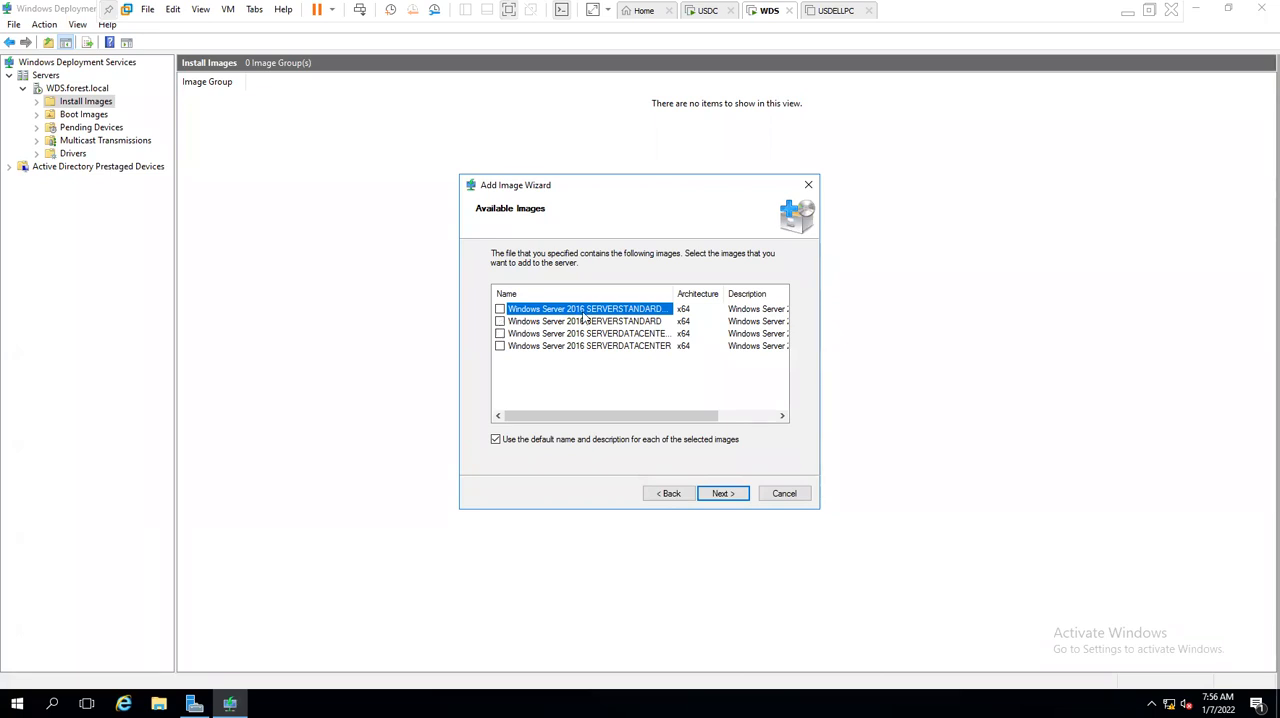
{"action": "left_click_drag", "start_coordinate": [674, 293], "coordinate": [725, 293]}
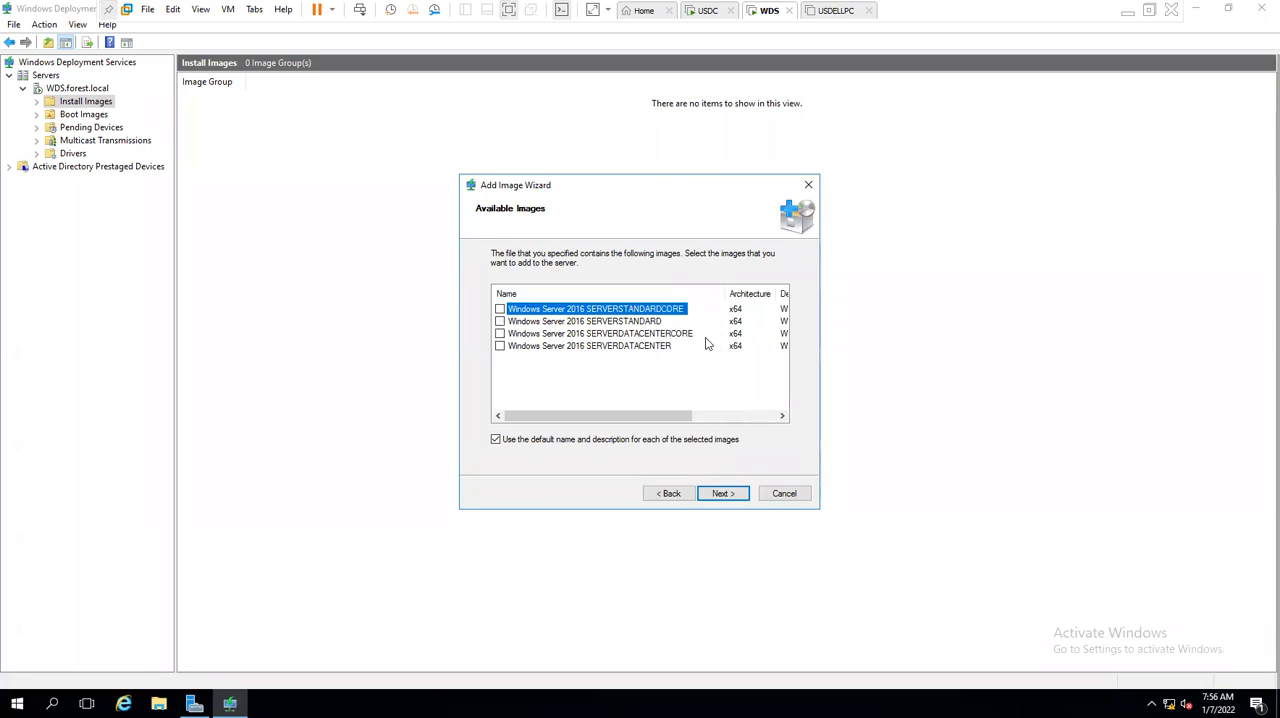
{"action": "left_click", "coordinate": [645, 322]}
{"action": "left_click", "coordinate": [500, 322]}
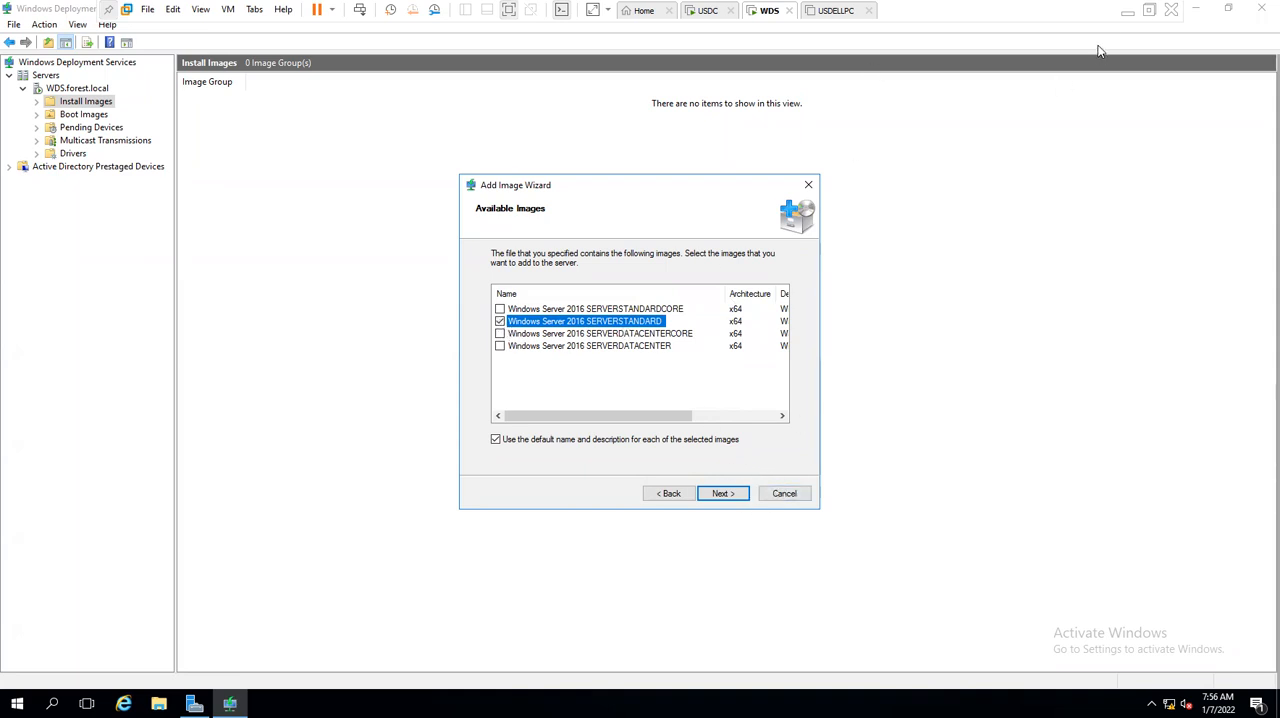
{"action": "left_click", "coordinate": [1127, 11]}
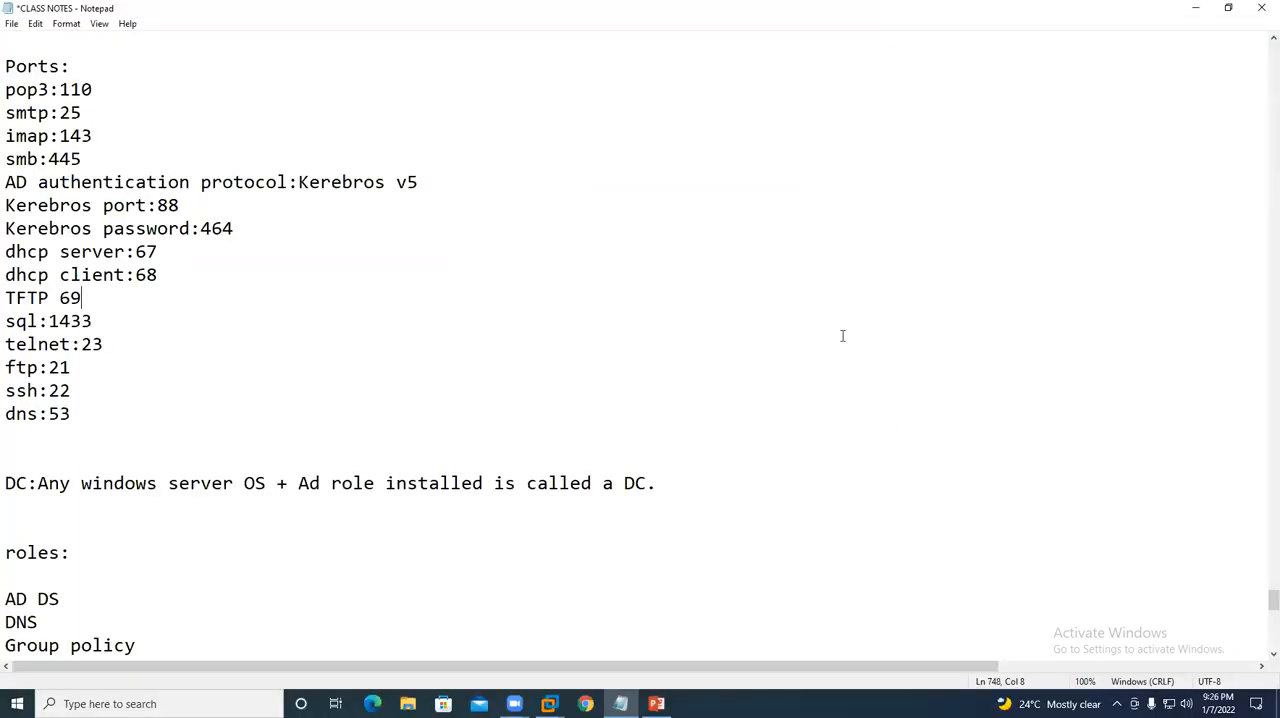
{"action": "left_click", "coordinate": [624, 697]}
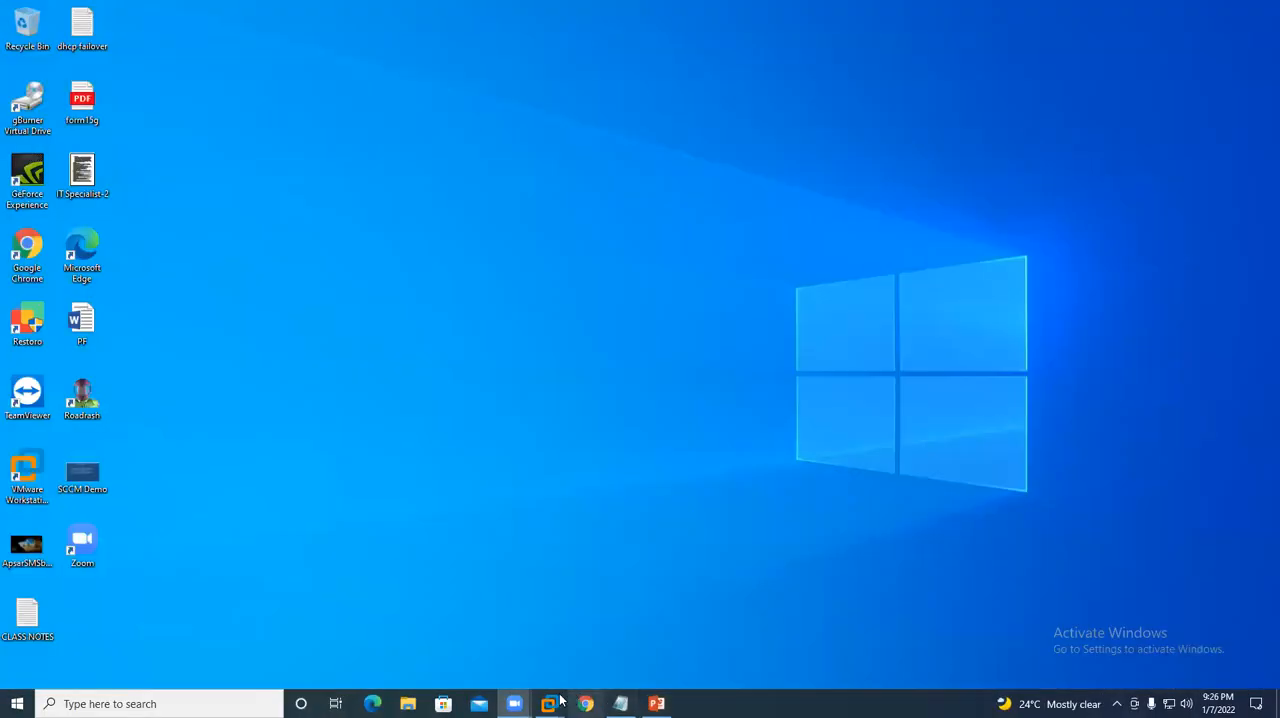
{"action": "mouse_move", "coordinate": [548, 703]}
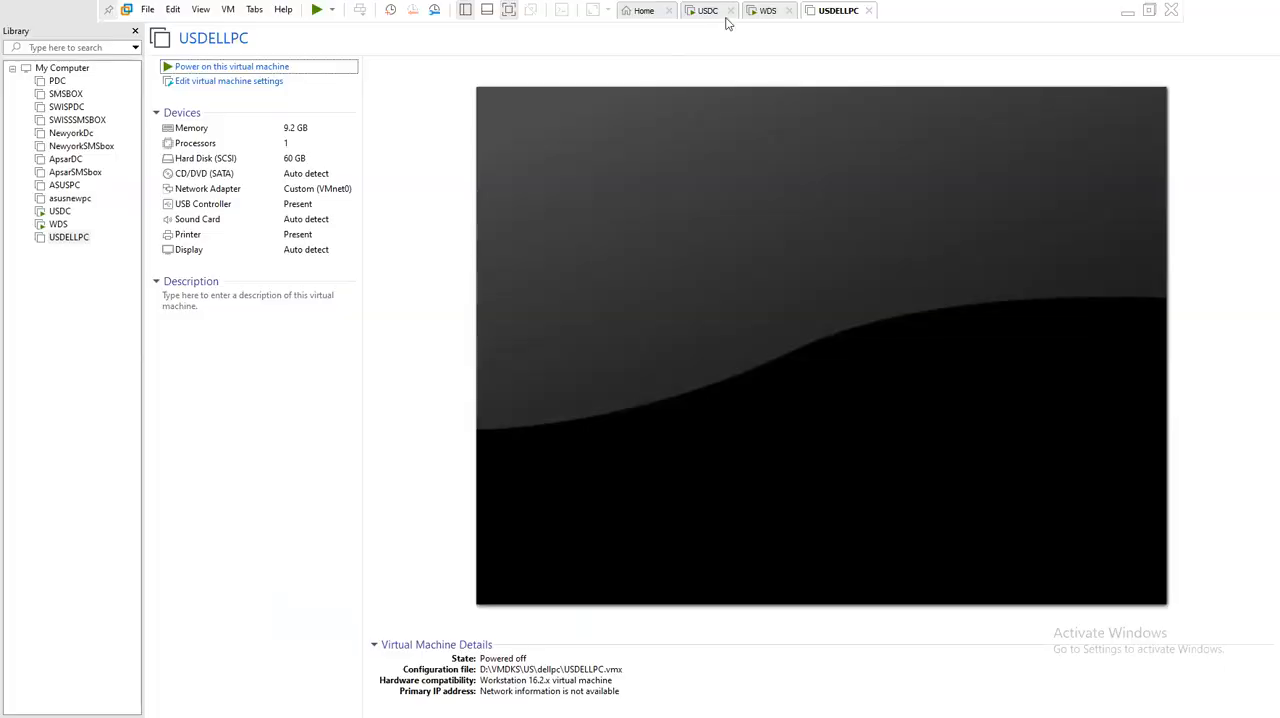
{"action": "left_click", "coordinate": [756, 14]}
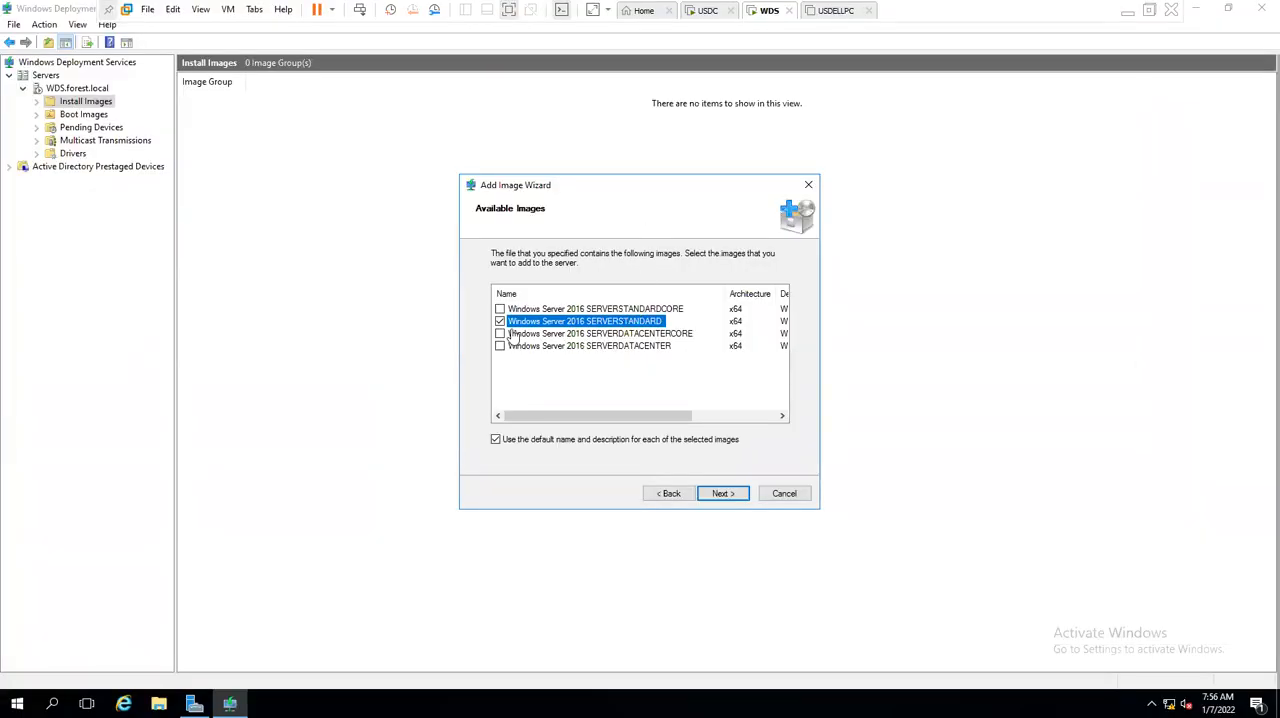
- Confirm the image selection and add Windows Server 2016 SERVERSTANDARD to the WDS server
{"action": "left_click", "coordinate": [729, 494]}
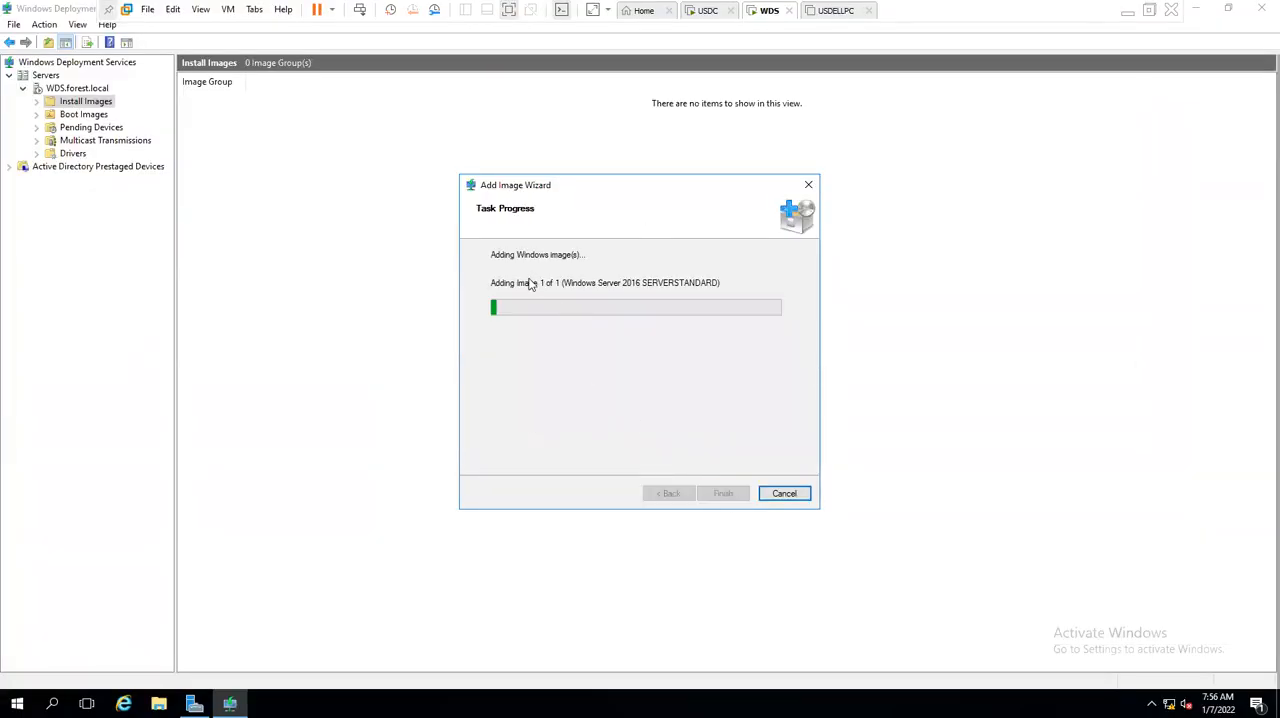
{"action": "left_click_drag", "start_coordinate": [711, 281], "coordinate": [447, 289]}
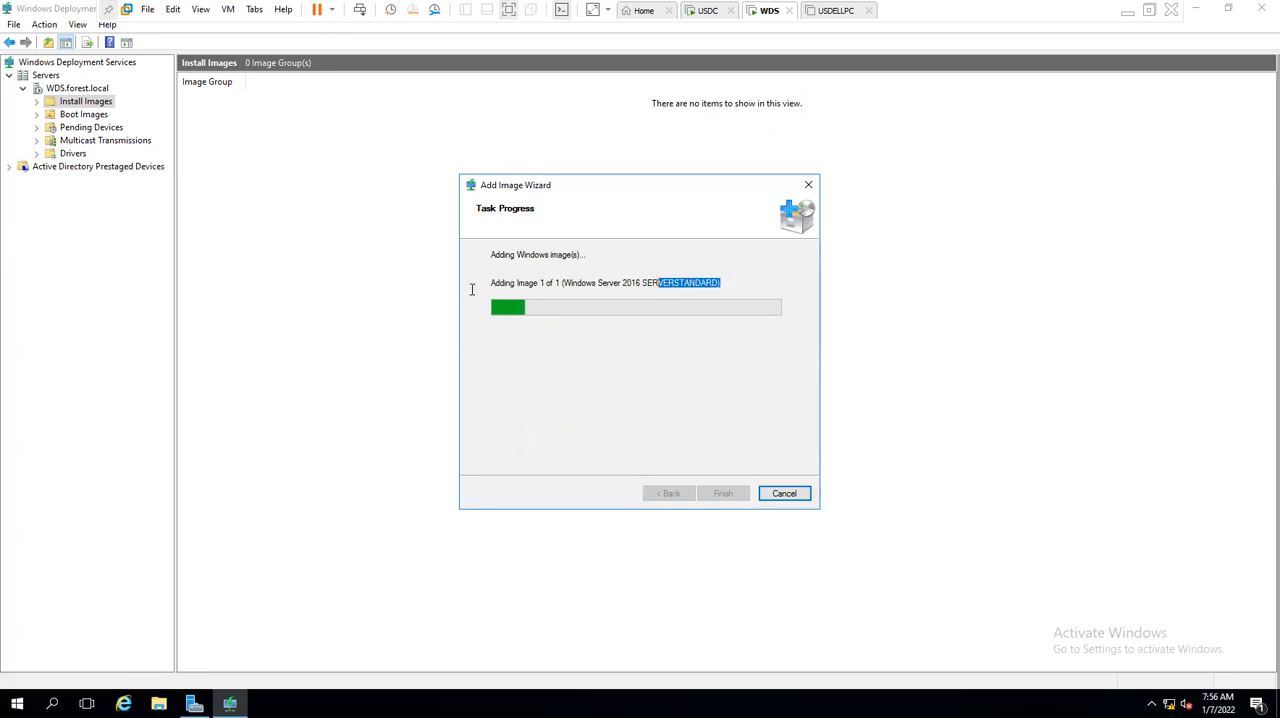
{"action": "left_click", "coordinate": [611, 283]}
{"action": "left_click_drag", "start_coordinate": [502, 283], "coordinate": [664, 284]}
{"action": "left_click", "coordinate": [658, 282]}
{"action": "left_click", "coordinate": [496, 284]}
{"action": "left_click_drag", "start_coordinate": [664, 284], "coordinate": [470, 290]}
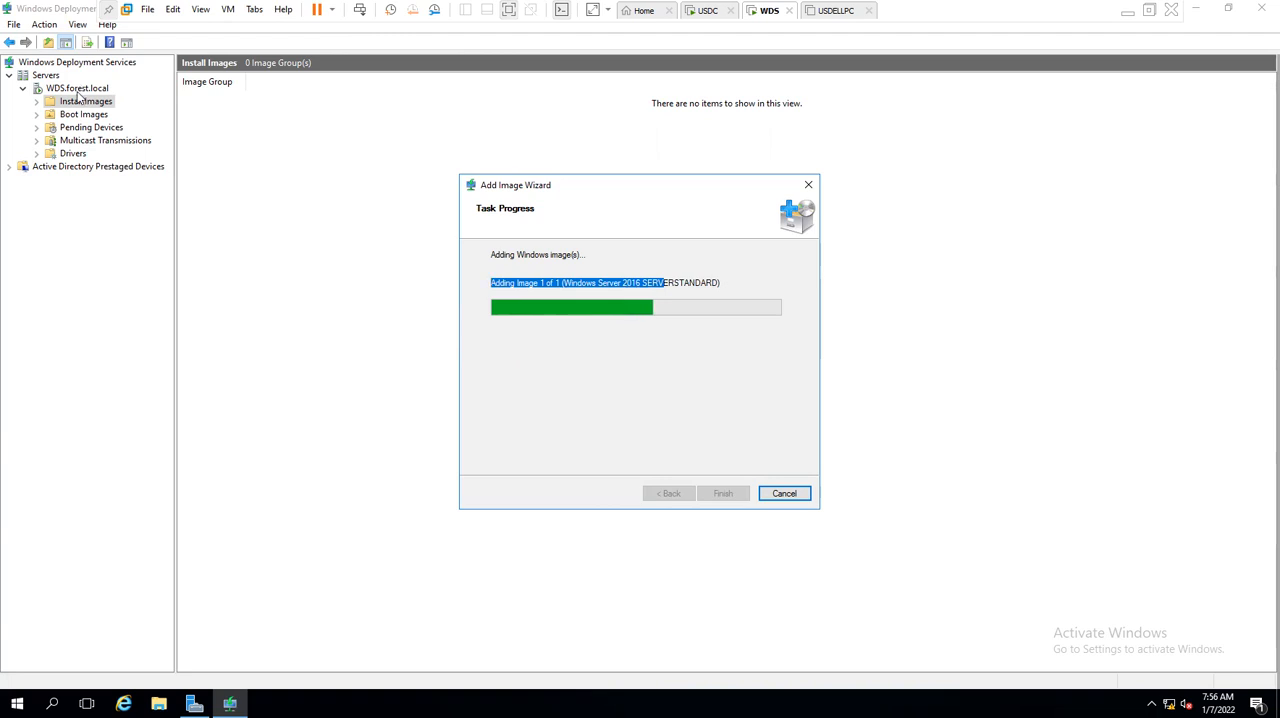
- Look in C:\RemoteInstall\Images in File Explorer for the image group folder and close the window
{"action": "left_click", "coordinate": [158, 703]}
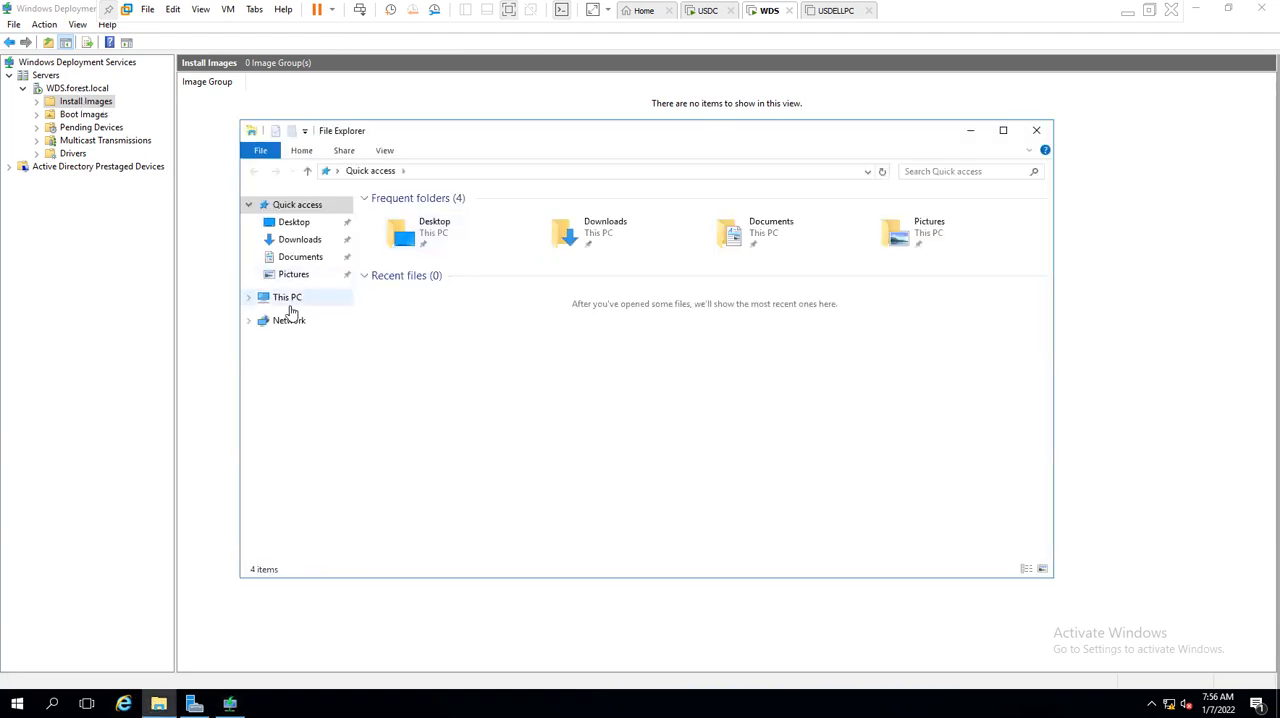
{"action": "left_click", "coordinate": [288, 298]}
{"action": "double_click", "coordinate": [462, 332]}
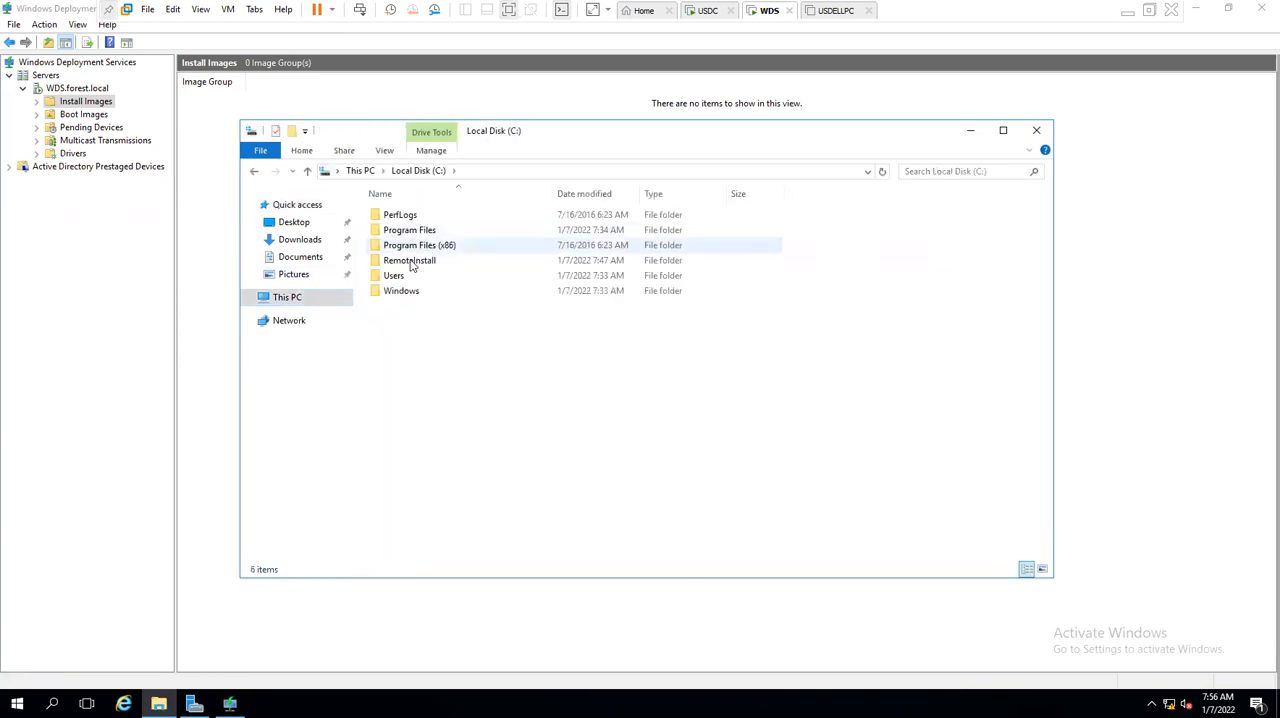
{"action": "double_click", "coordinate": [410, 260]}
{"action": "double_click", "coordinate": [399, 230]}
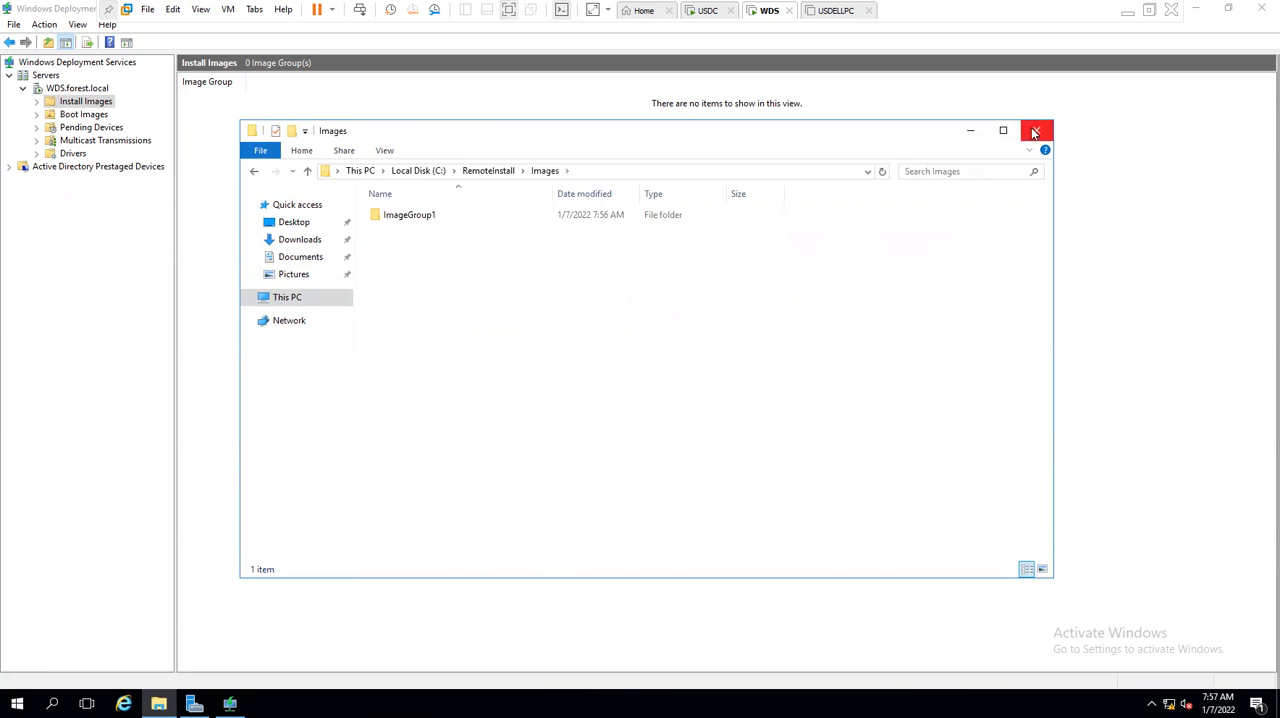
{"action": "left_click", "coordinate": [1036, 130]}
{"action": "left_click", "coordinate": [645, 283]}
{"action": "left_click_drag", "start_coordinate": [594, 283], "coordinate": [357, 273]}
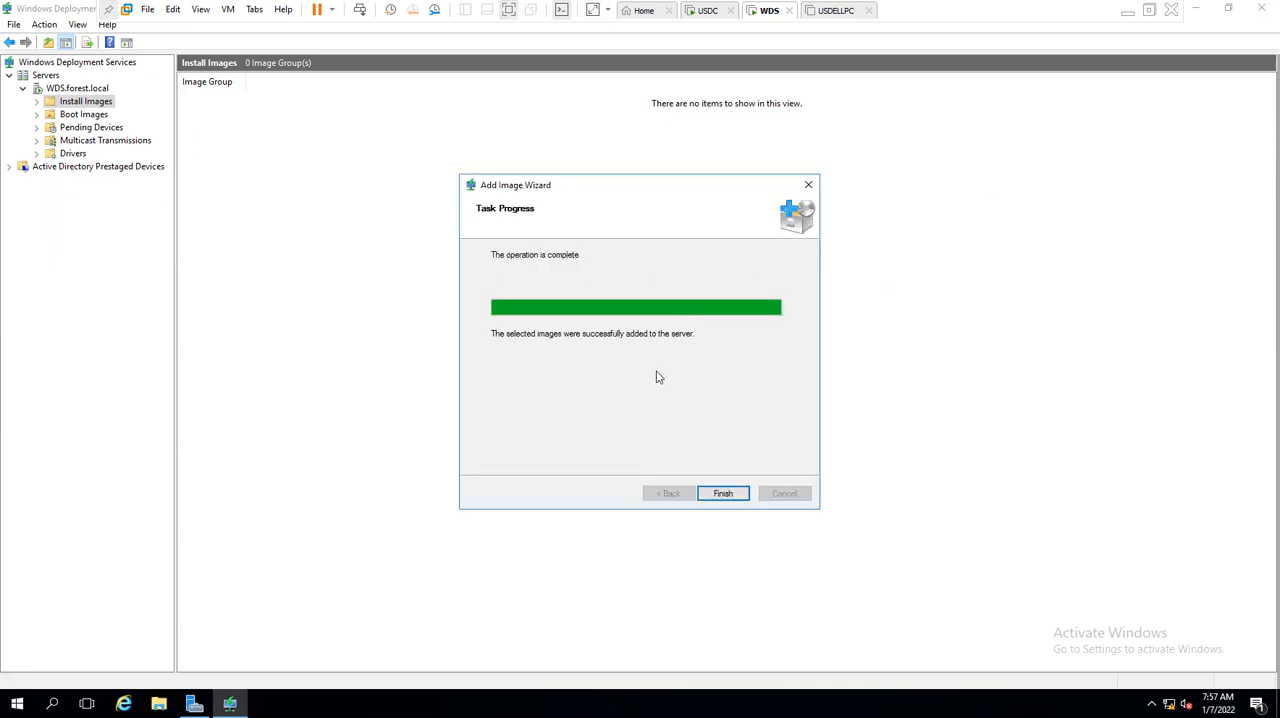
- Finish the image wizard and restart the deployment service on the WDS.forest.local server, acknowledging the confirmation
{"action": "left_click", "coordinate": [723, 494]}
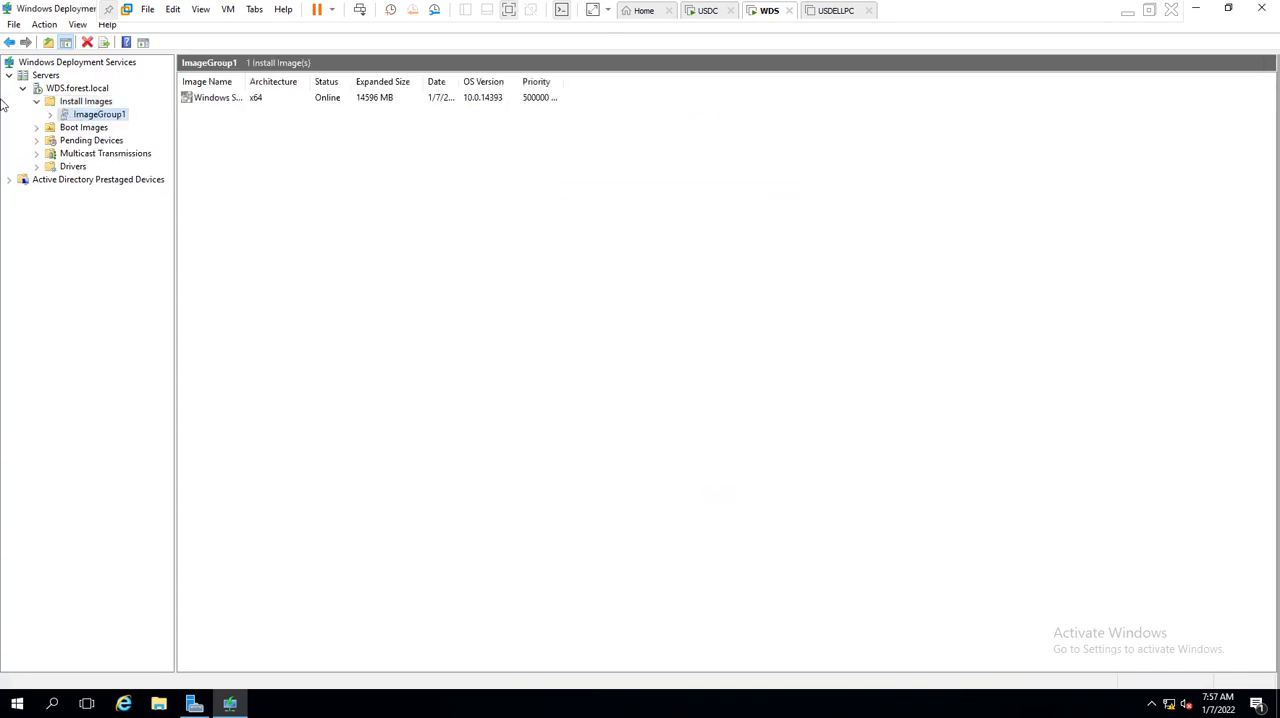
{"action": "left_click", "coordinate": [77, 88]}
{"action": "right_click", "coordinate": [74, 90]}
{"action": "mouse_move", "coordinate": [138, 135]}
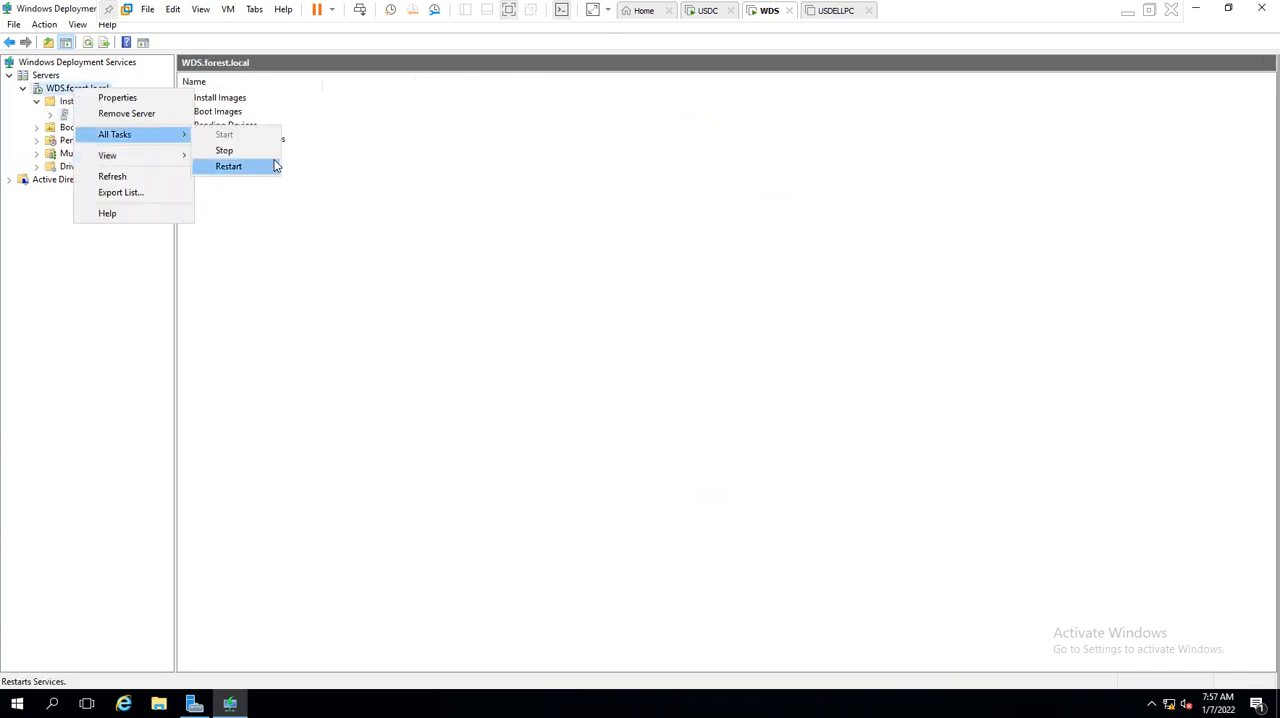
{"action": "left_click", "coordinate": [229, 166]}
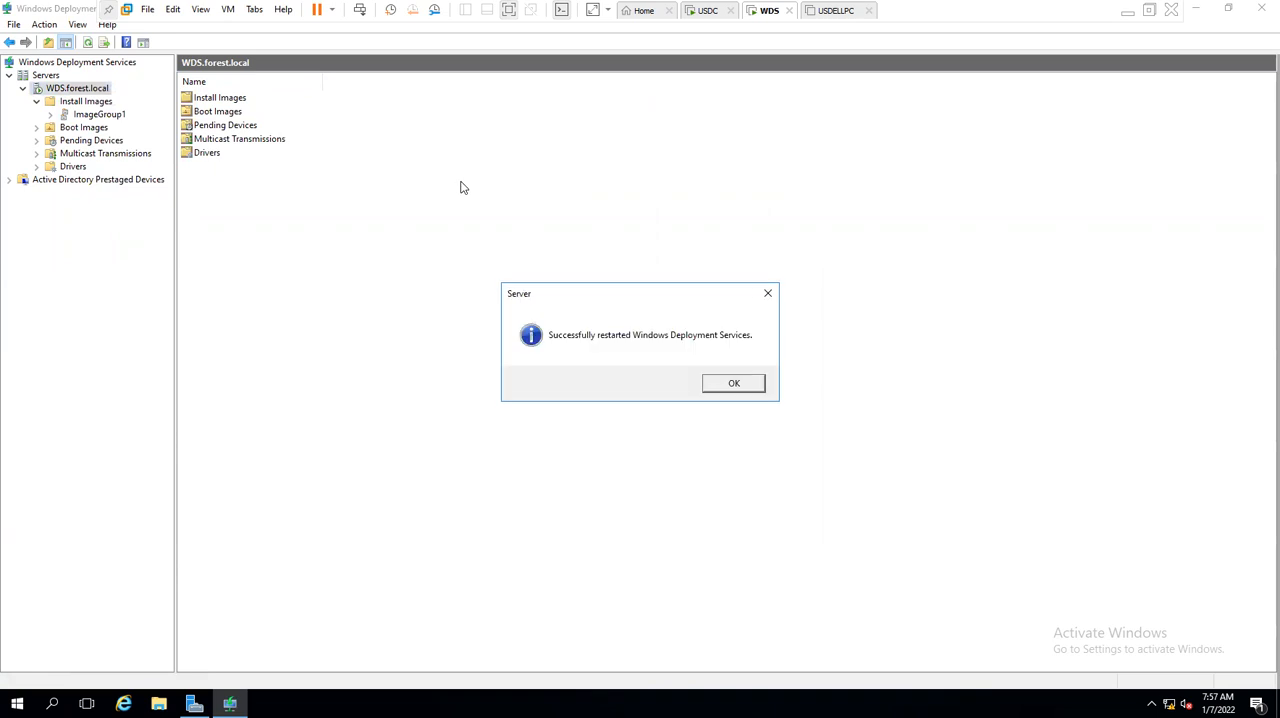
{"action": "left_click", "coordinate": [718, 383]}
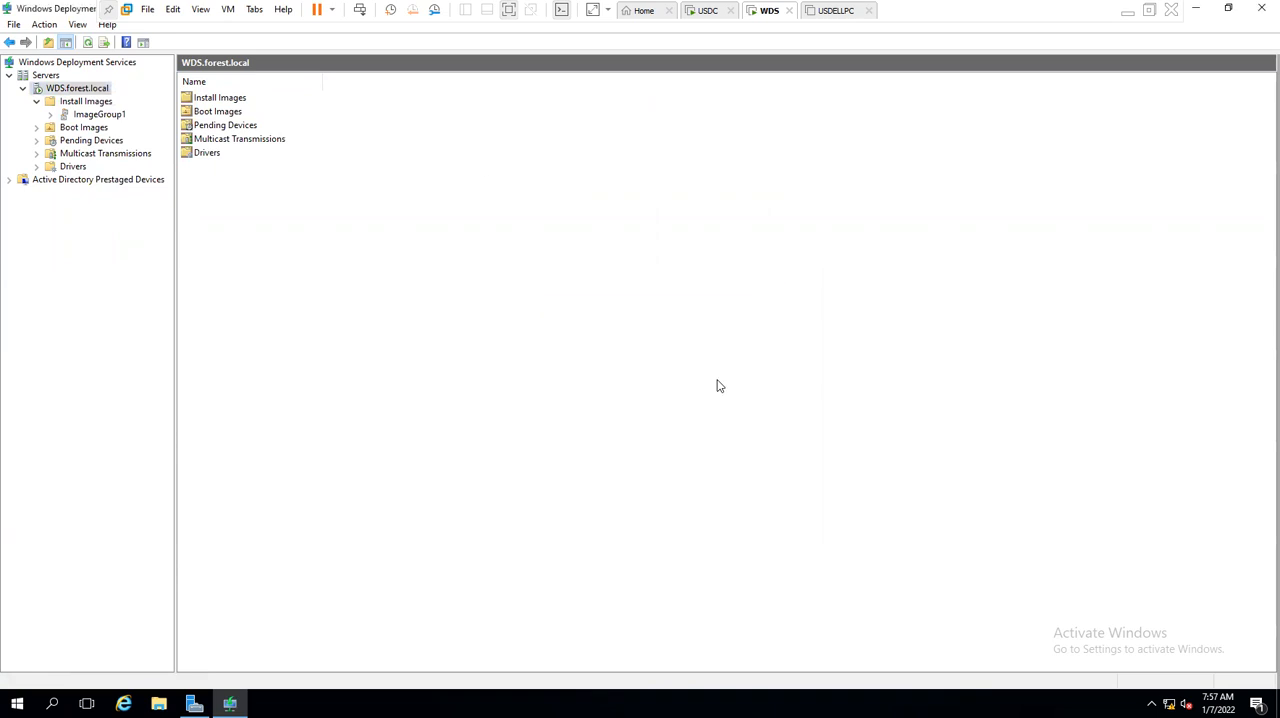
- Refresh the WDS.forest.local server view and close both the Windows Deployment Services console and Server Manager
{"action": "left_click", "coordinate": [88, 44]}
{"action": "left_click", "coordinate": [1261, 8]}
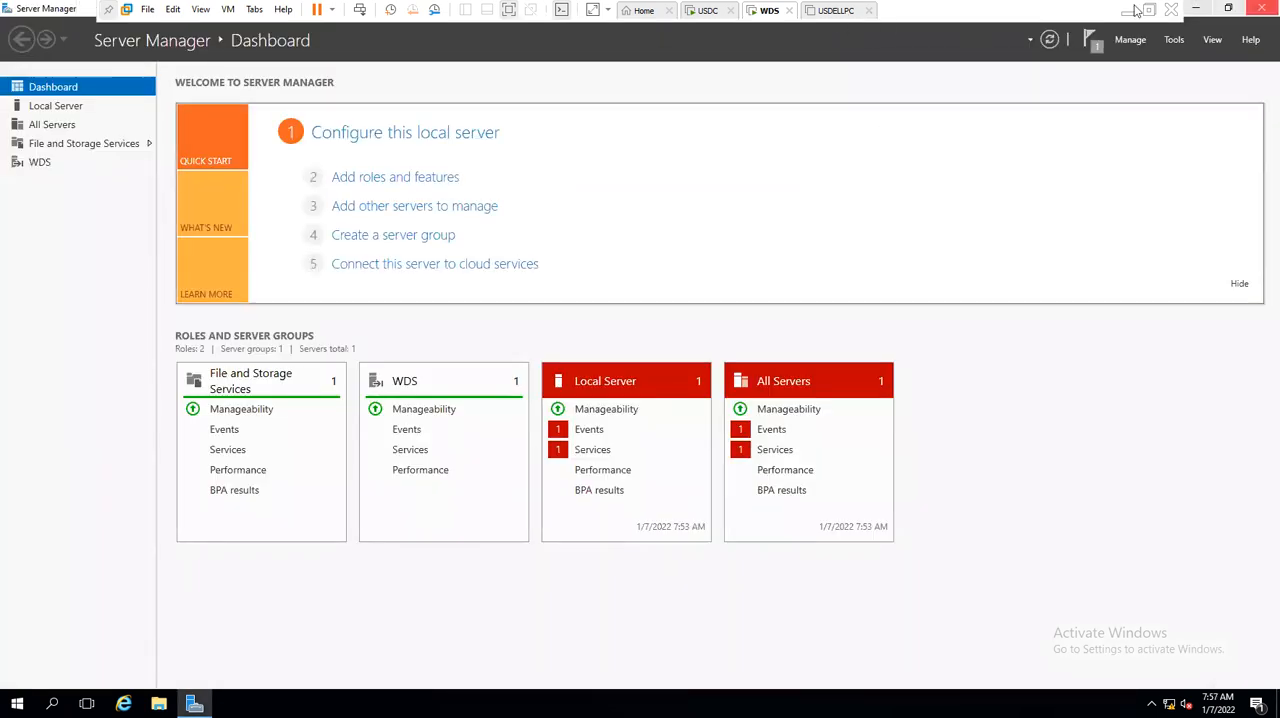
{"action": "left_click", "coordinate": [1262, 8]}
- Power on the USDELLPC virtual machine and start it from the network with the bootimage entry in Windows Boot Manager
{"action": "left_click", "coordinate": [835, 10]}
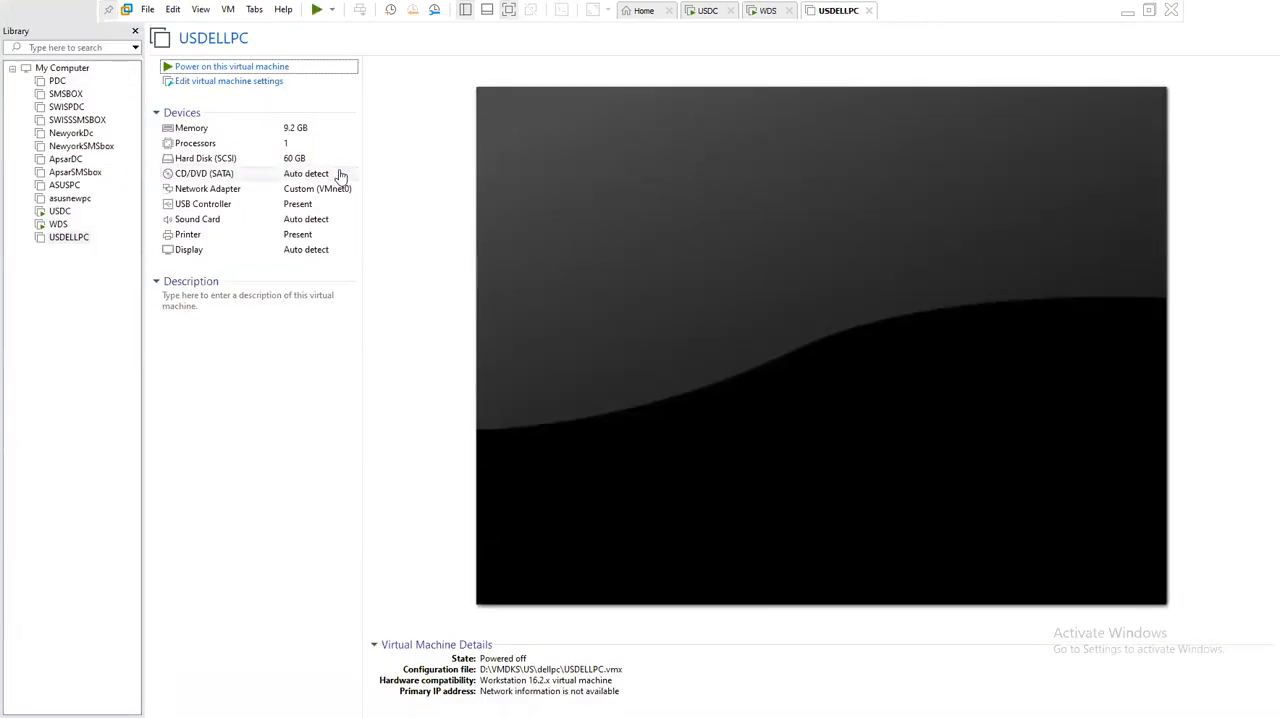
{"action": "left_click", "coordinate": [269, 67]}
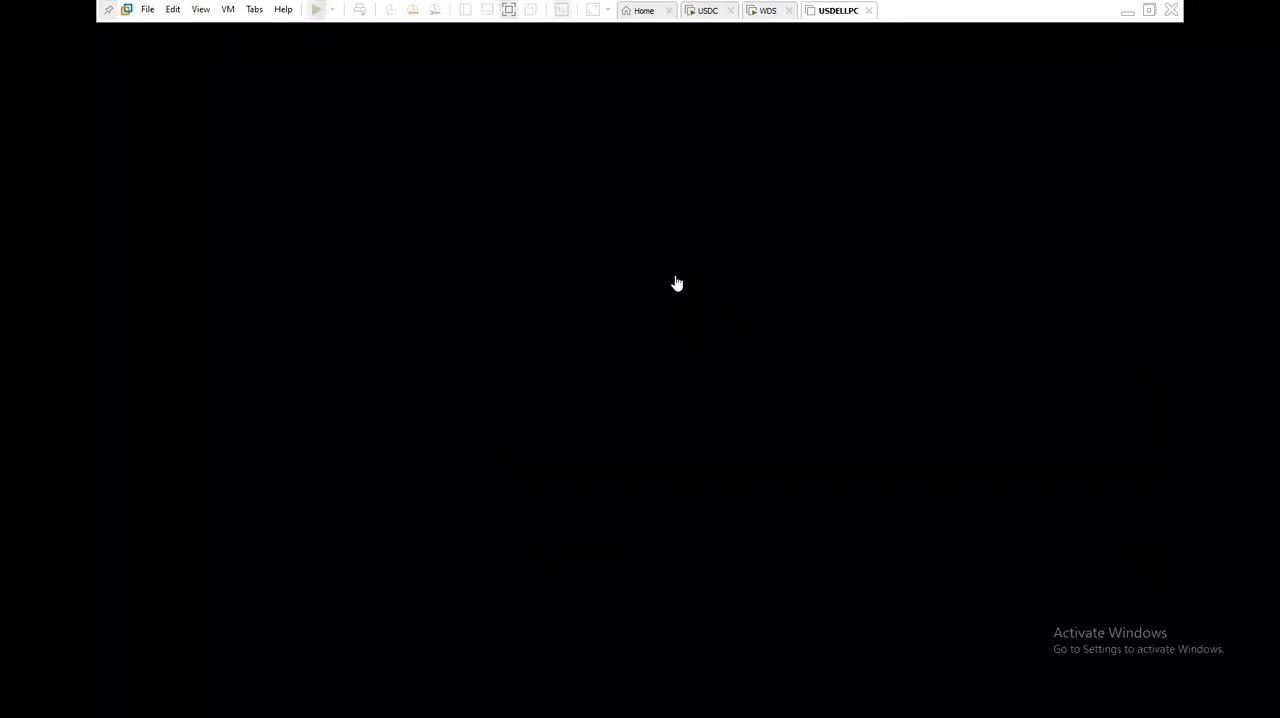
{"action": "left_click", "coordinate": [680, 280]}
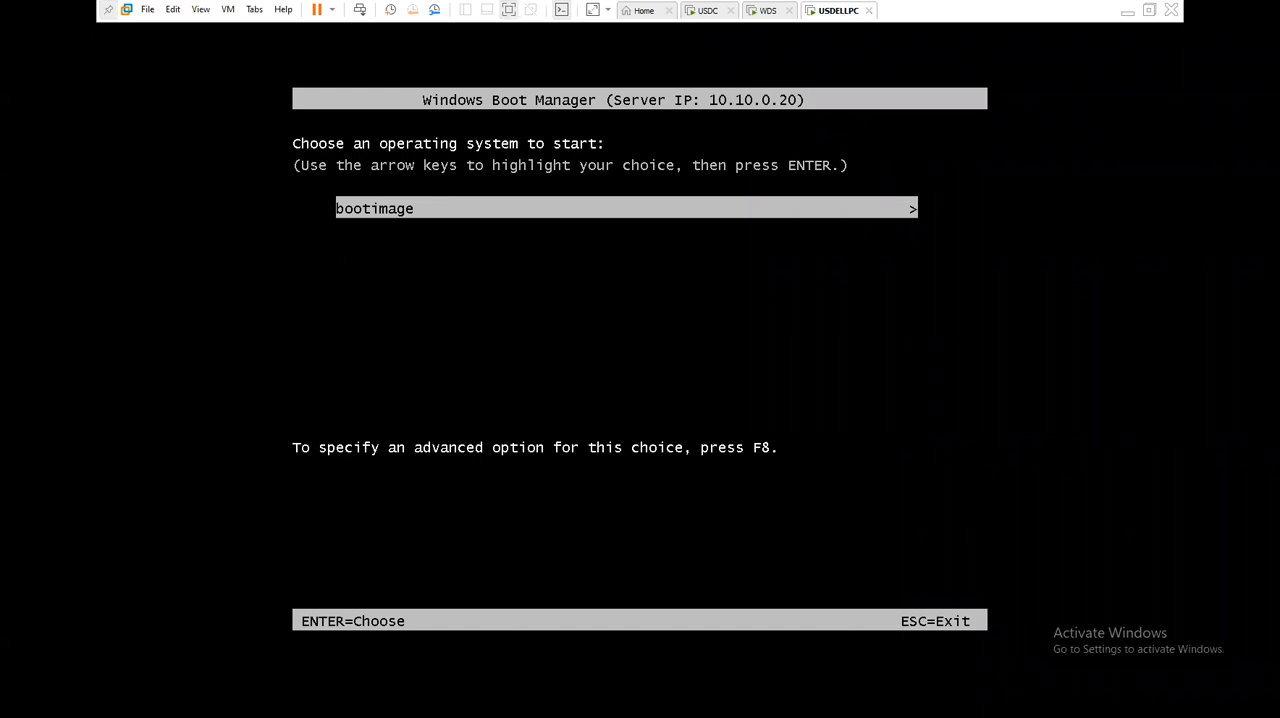
{"action": "key", "text": "Return"}
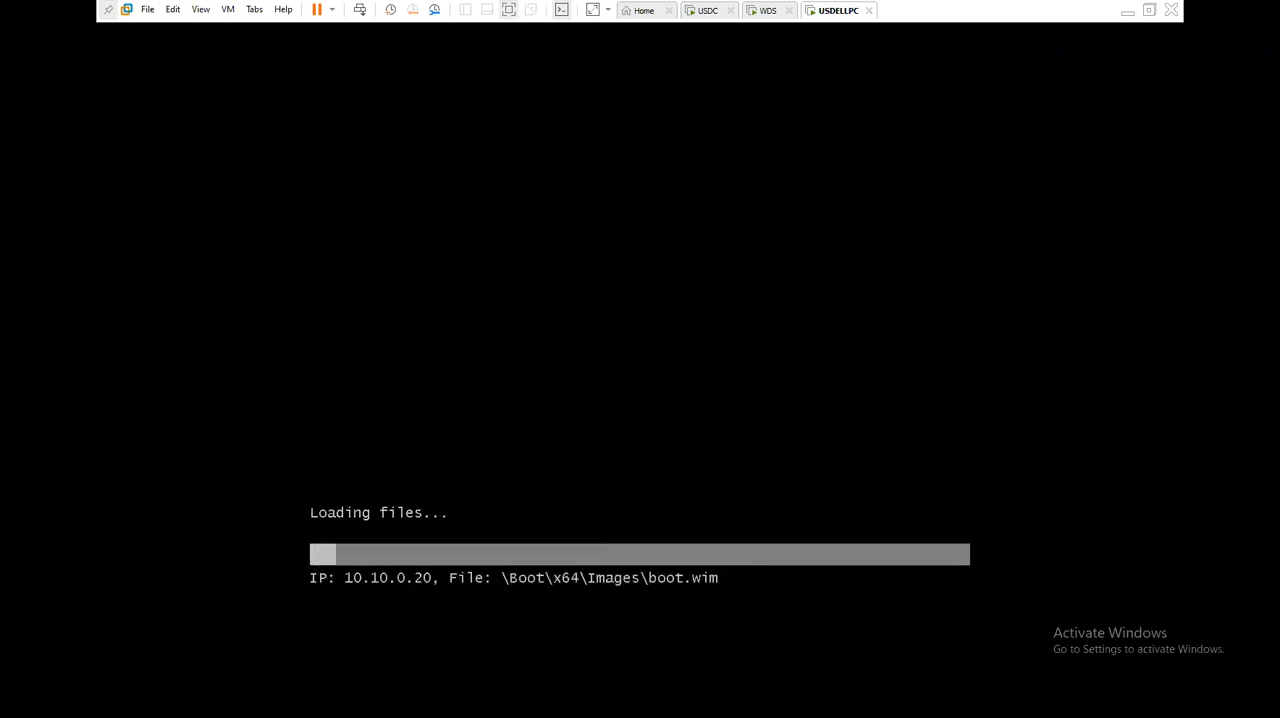
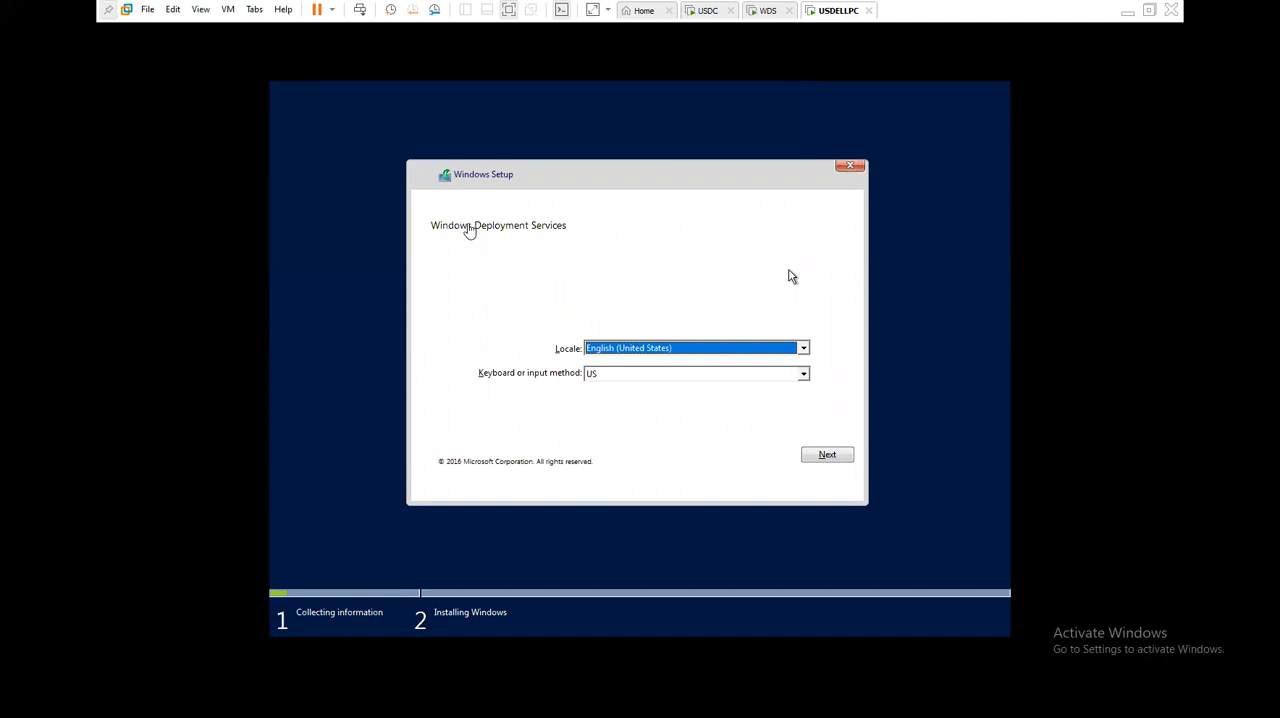
- Accept the English (United States) locale and US keyboard, and check the required user name format in the WDS.forest.local connection prompt
{"action": "left_click", "coordinate": [468, 230]}
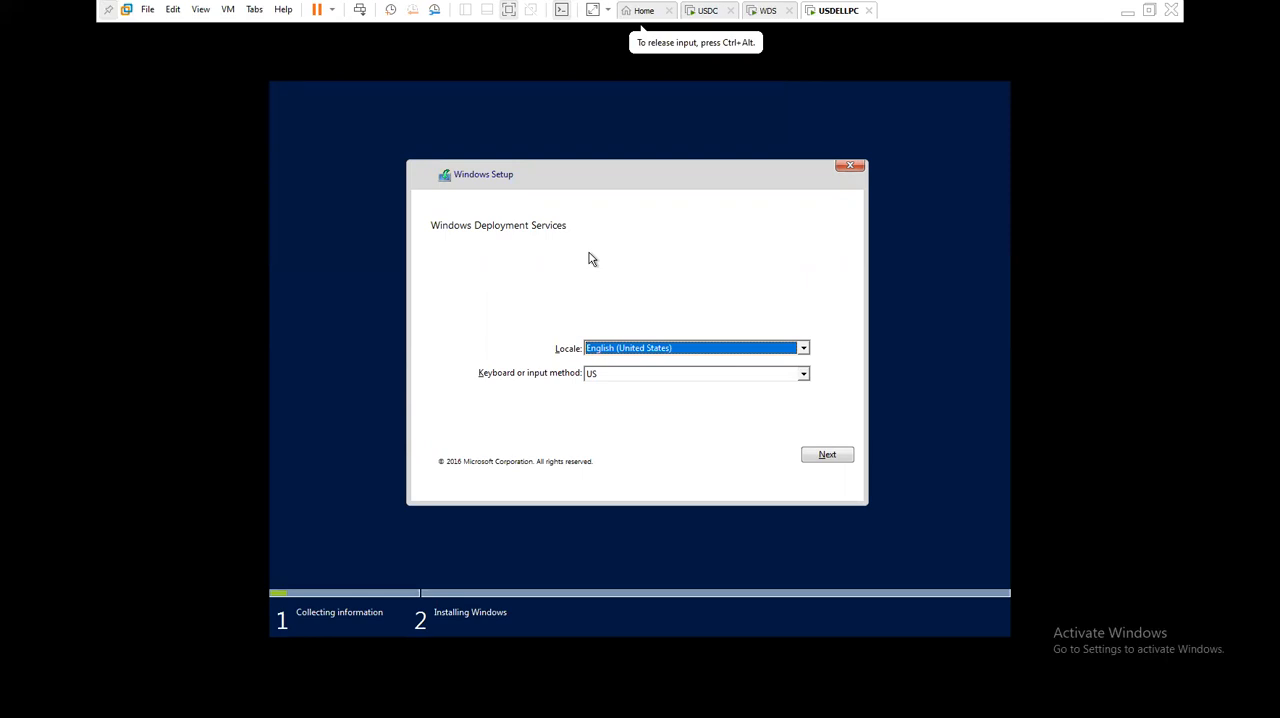
{"action": "left_click_drag", "start_coordinate": [656, 342], "coordinate": [706, 342]}
{"action": "left_click", "coordinate": [651, 344]}
{"action": "left_click", "coordinate": [704, 342]}
{"action": "double_click", "coordinate": [671, 345]}
{"action": "left_click", "coordinate": [660, 345]}
{"action": "left_click_drag", "start_coordinate": [657, 342], "coordinate": [698, 342]}
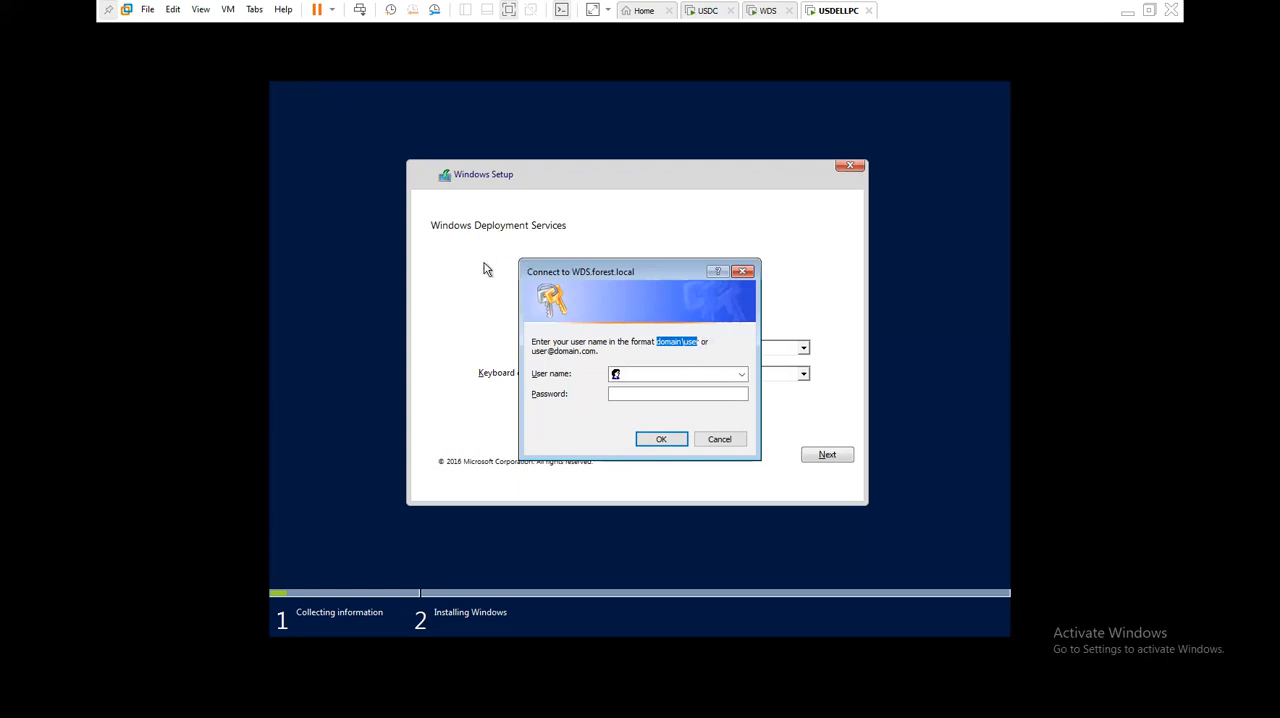
- Connect to WDS.forest.local as forest.local\administrator, entering the account password
{"action": "left_click", "coordinate": [640, 375]}
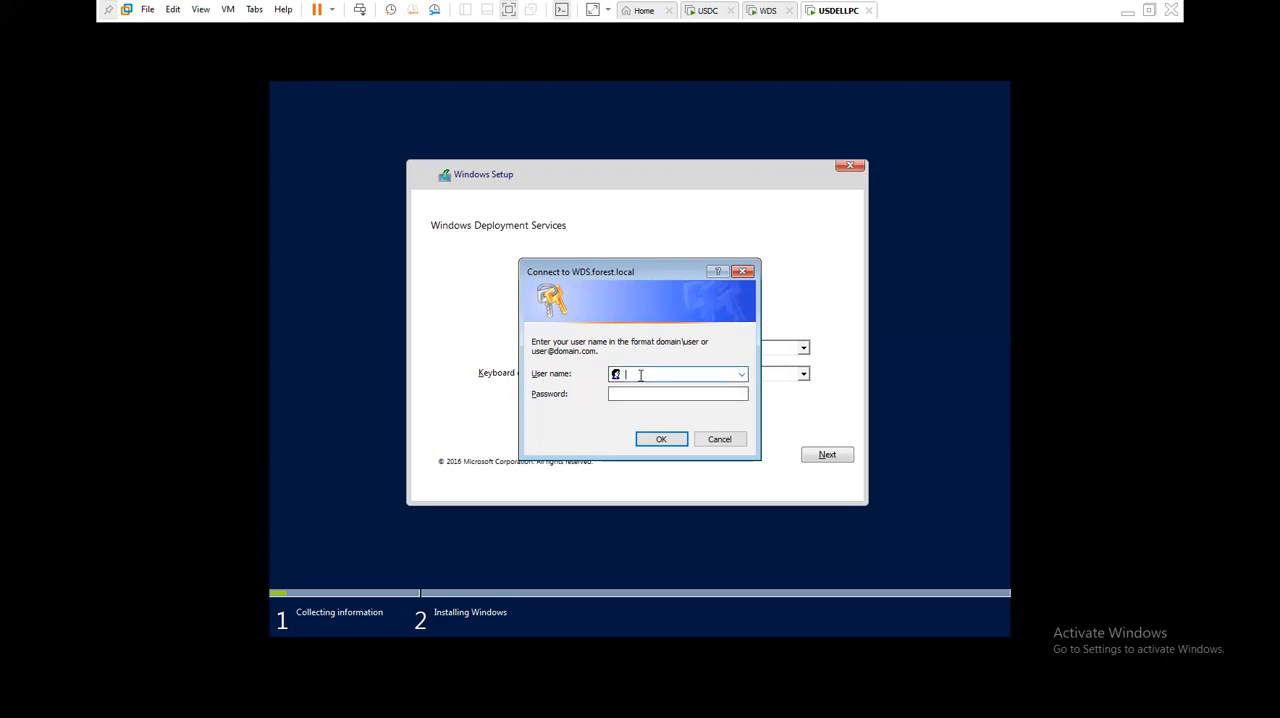
{"action": "type", "text": "forest."}
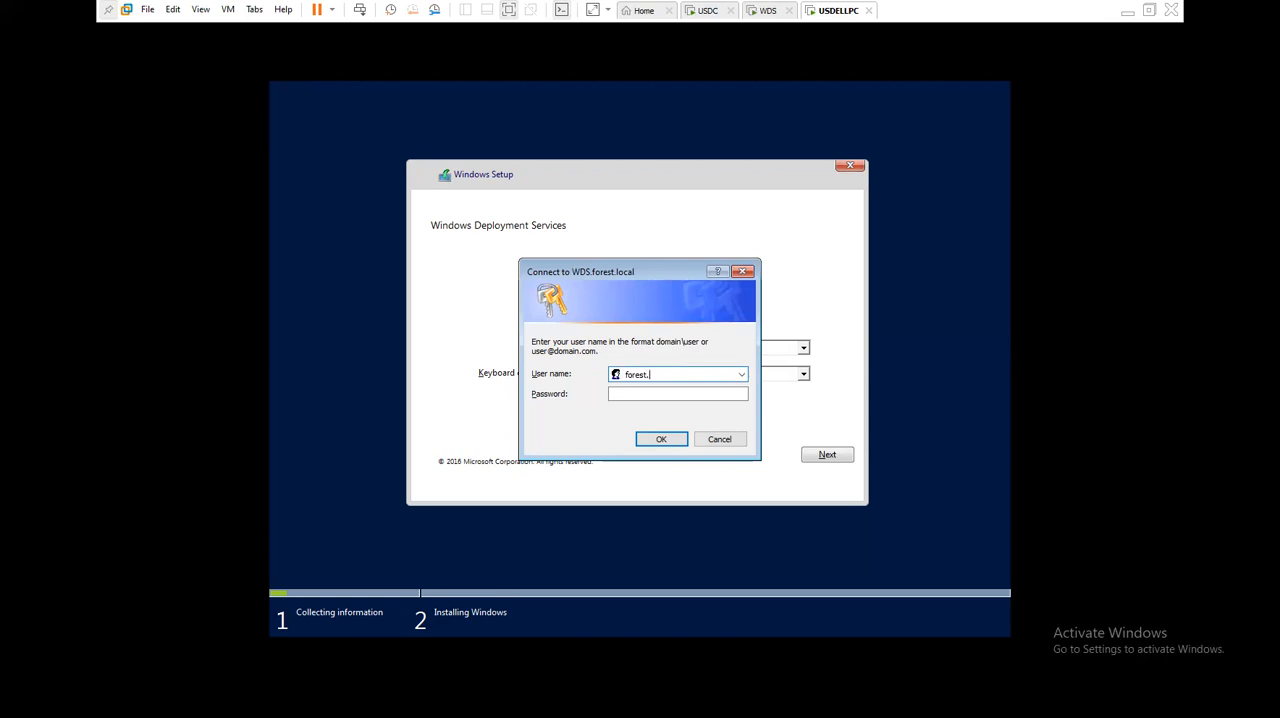
{"action": "type", "text": "local\\admin"}
{"action": "type", "text": "istrator"}
{"action": "type", "text": "•••••"}
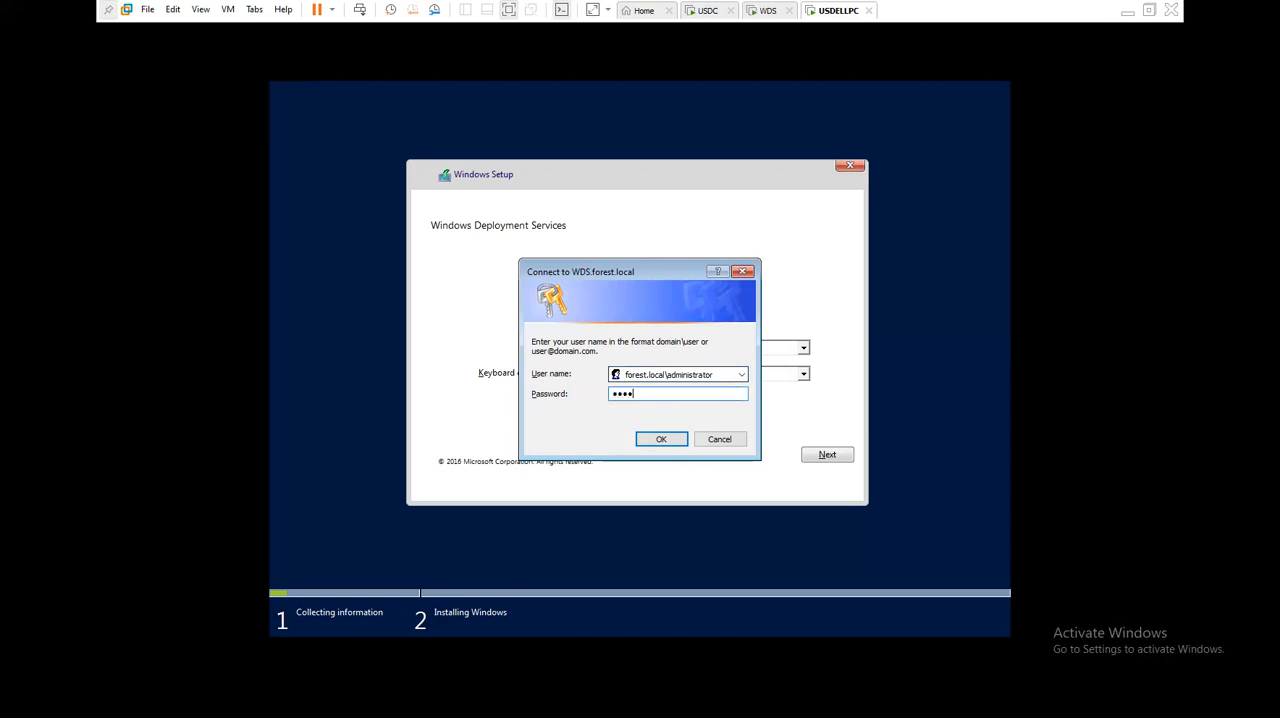
{"action": "type", "text": "•••"}
{"action": "key", "text": "Return"}
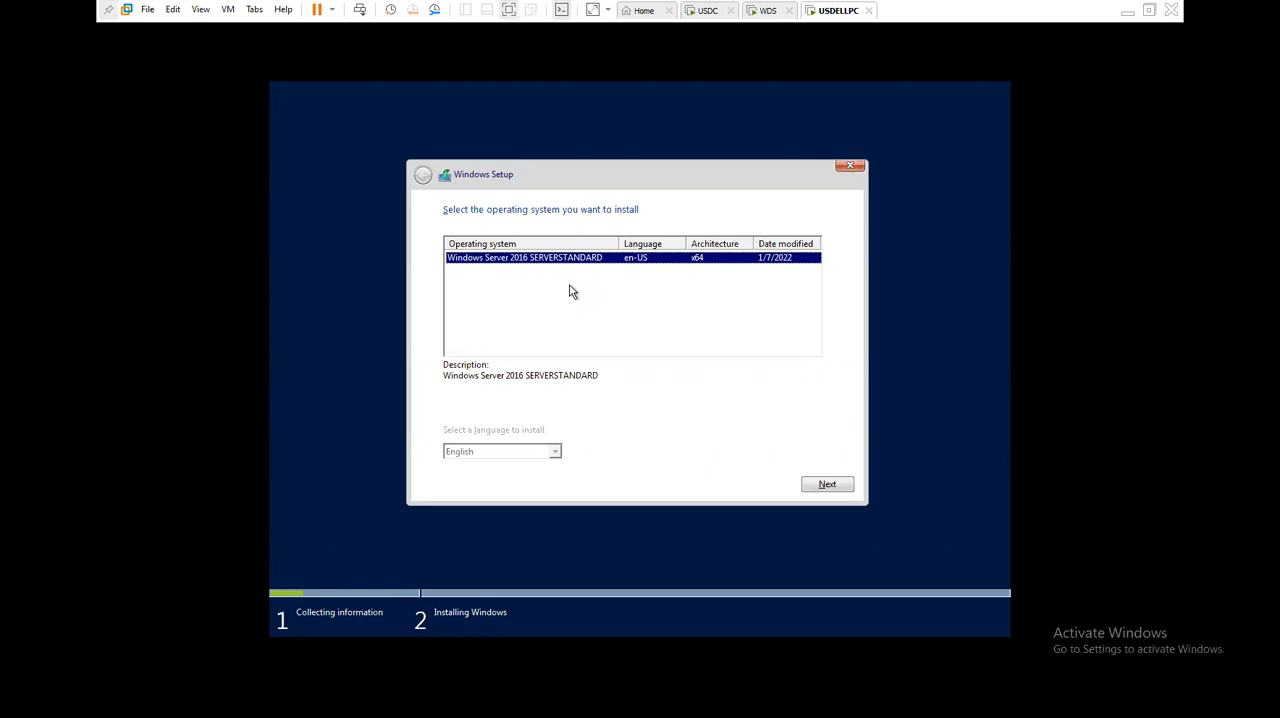
- Switch to the CLASS NOTES file in Notepad and add the lines windows os, office, 7zip and adobe below the wds prerequisites
{"action": "left_click", "coordinate": [1128, 10]}
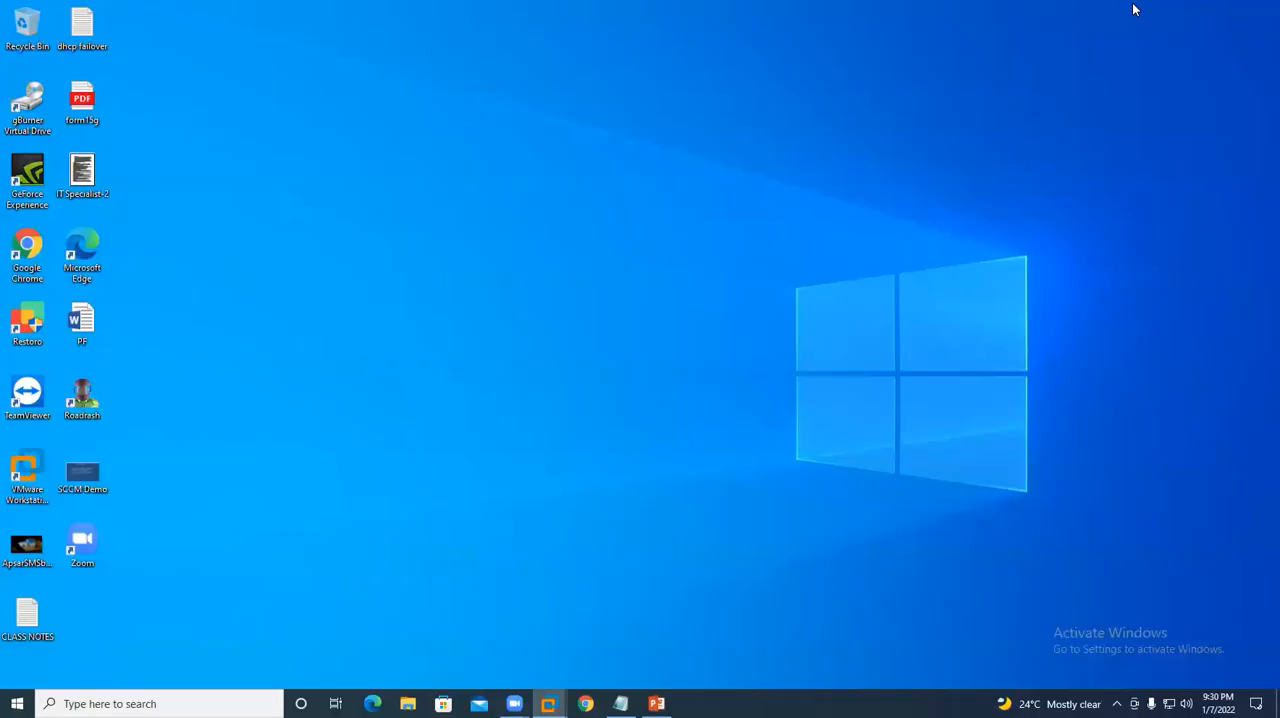
{"action": "left_click", "coordinate": [621, 703]}
{"action": "scroll", "coordinate": [318, 508], "scroll_direction": "down", "scroll_amount": 10}
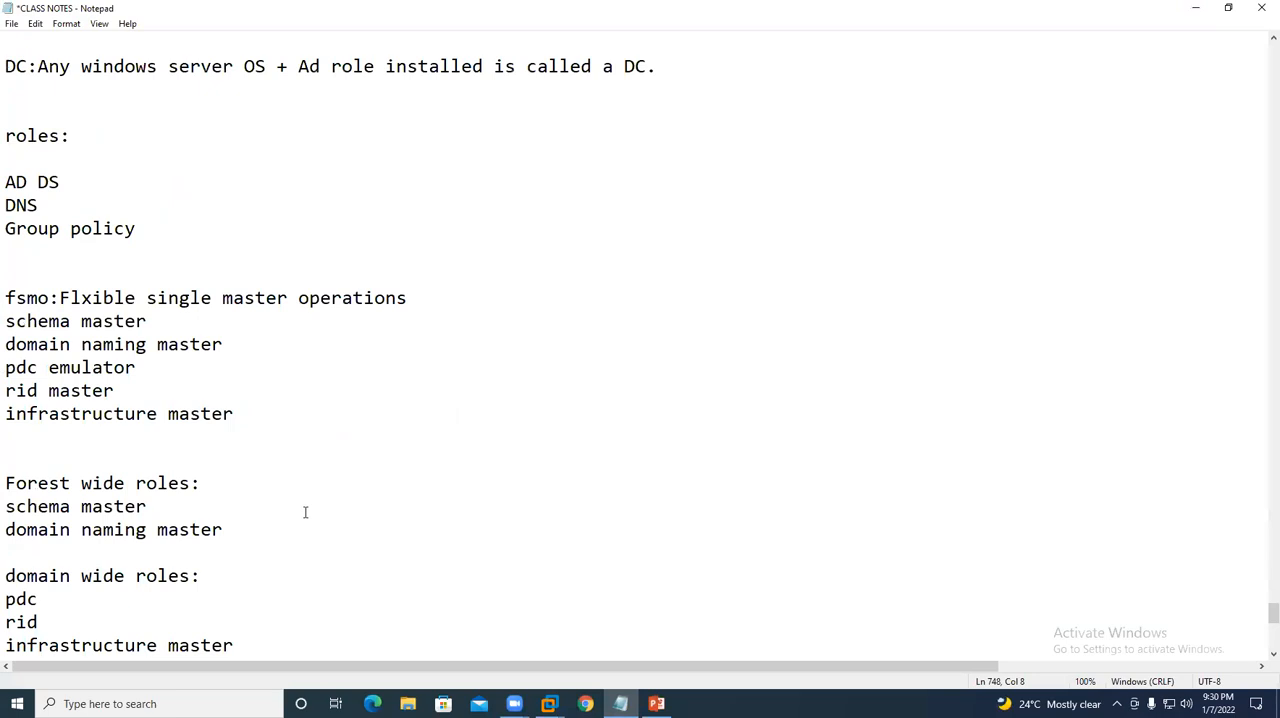
{"action": "left_click", "coordinate": [114, 337]}
{"action": "type", "text": "windows os"}
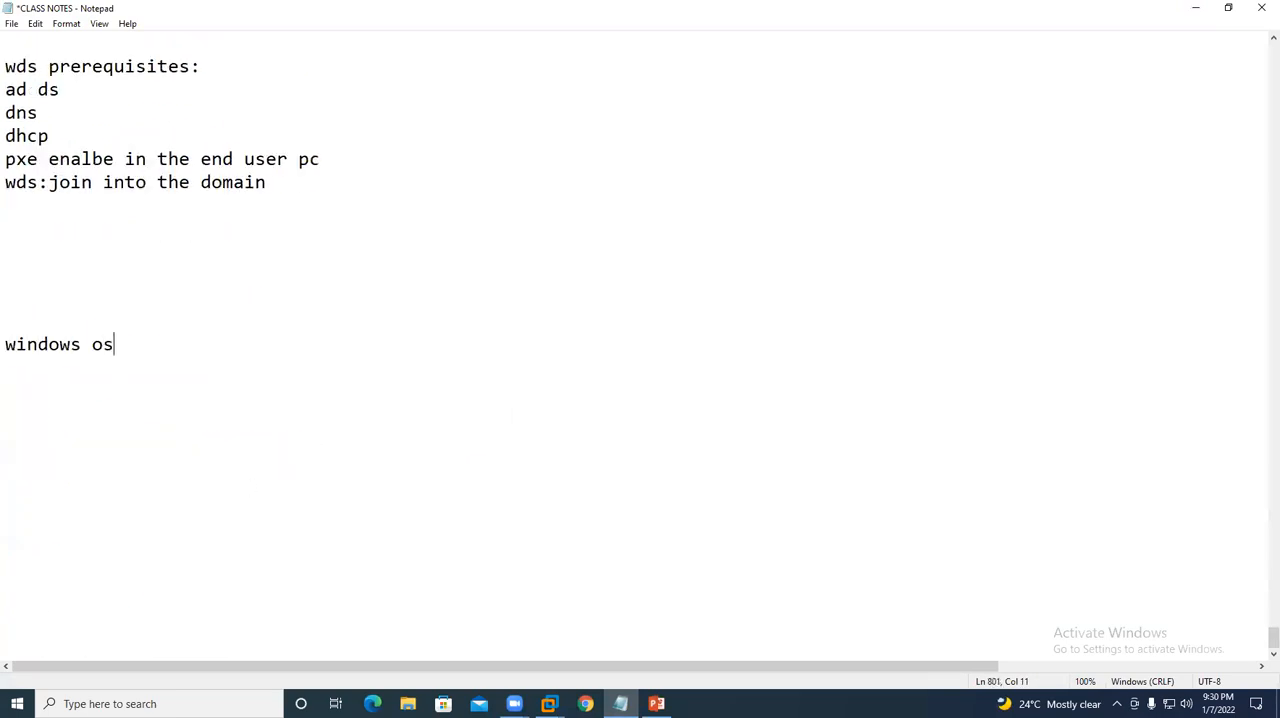
{"action": "key", "text": "Return"}
{"action": "type", "text": "office"}
{"action": "key", "text": "Return"}
{"action": "type", "text": "7zip"}
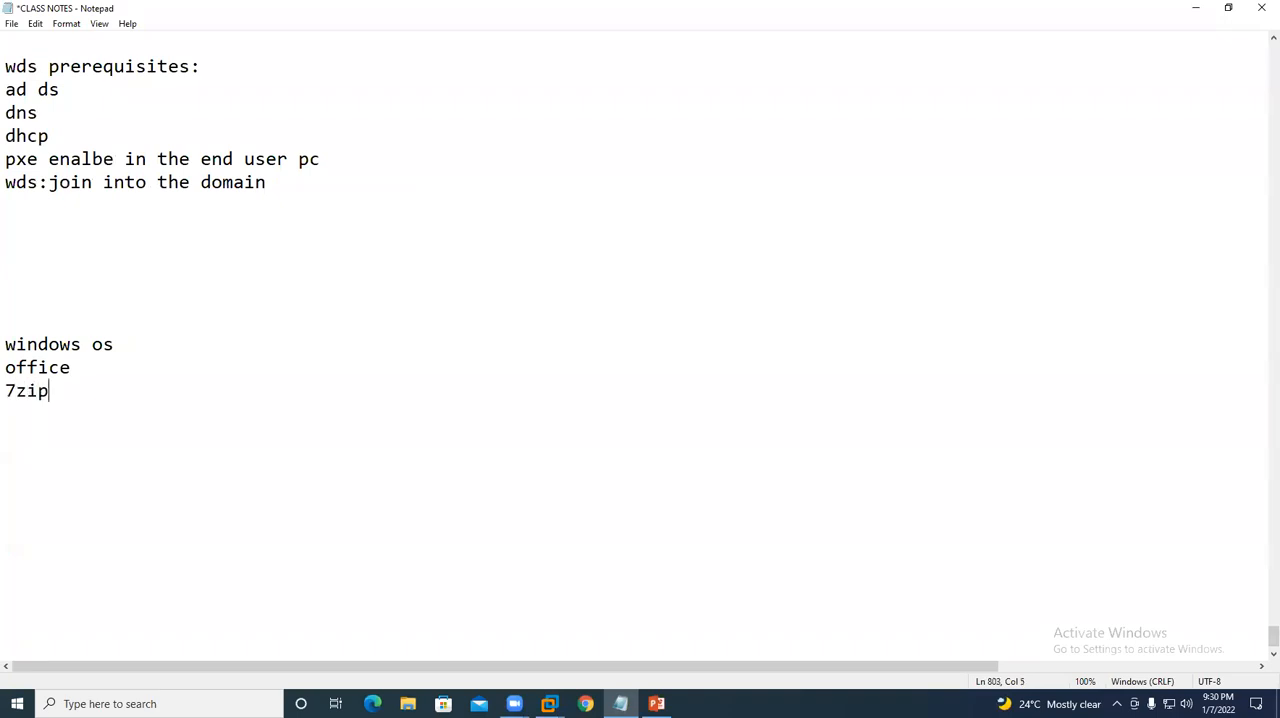
{"action": "key", "text": "Return"}
{"action": "type", "text": "adobe"}
{"action": "key", "text": "Return"}
- Add the lines vs studio 2010:1hr, vs 2019:1 hr and sql expres:30mnts below adobe in the class notes
{"action": "type", "text": "vs studi"}
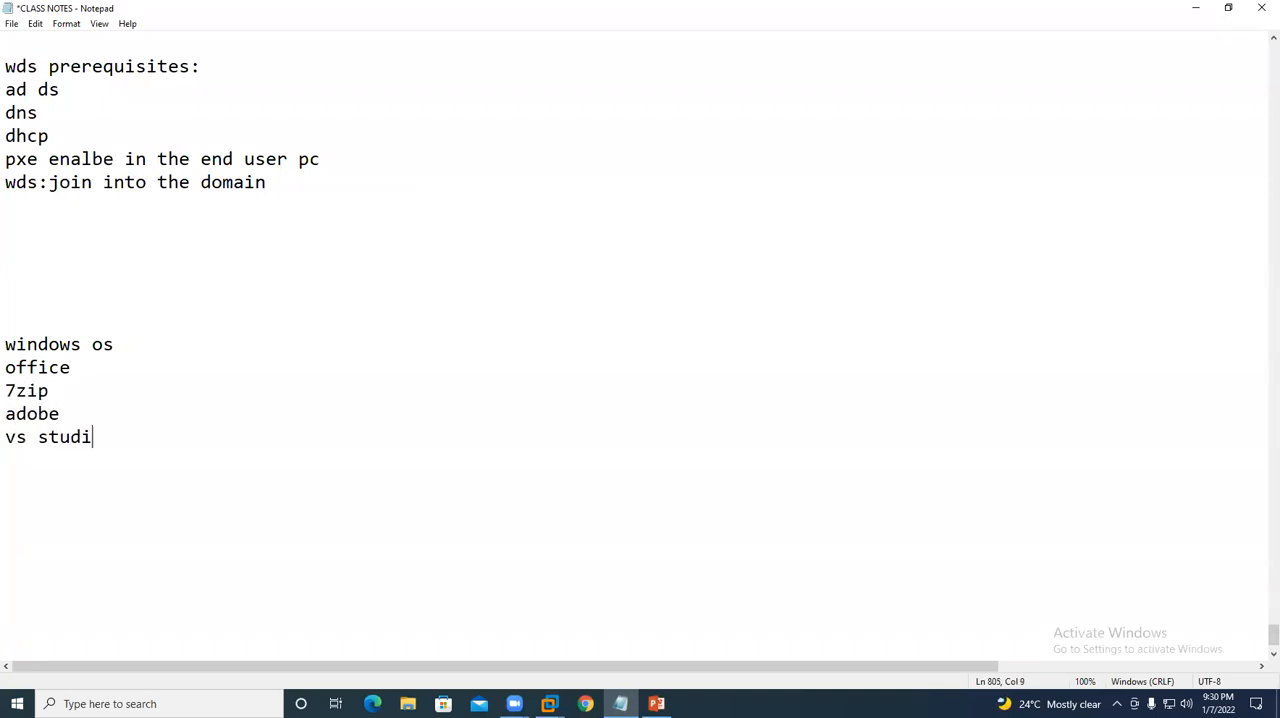
{"action": "type", "text": "o 2010:1hr"}
{"action": "key", "text": "Return"}
{"action": "type", "text": "v"}
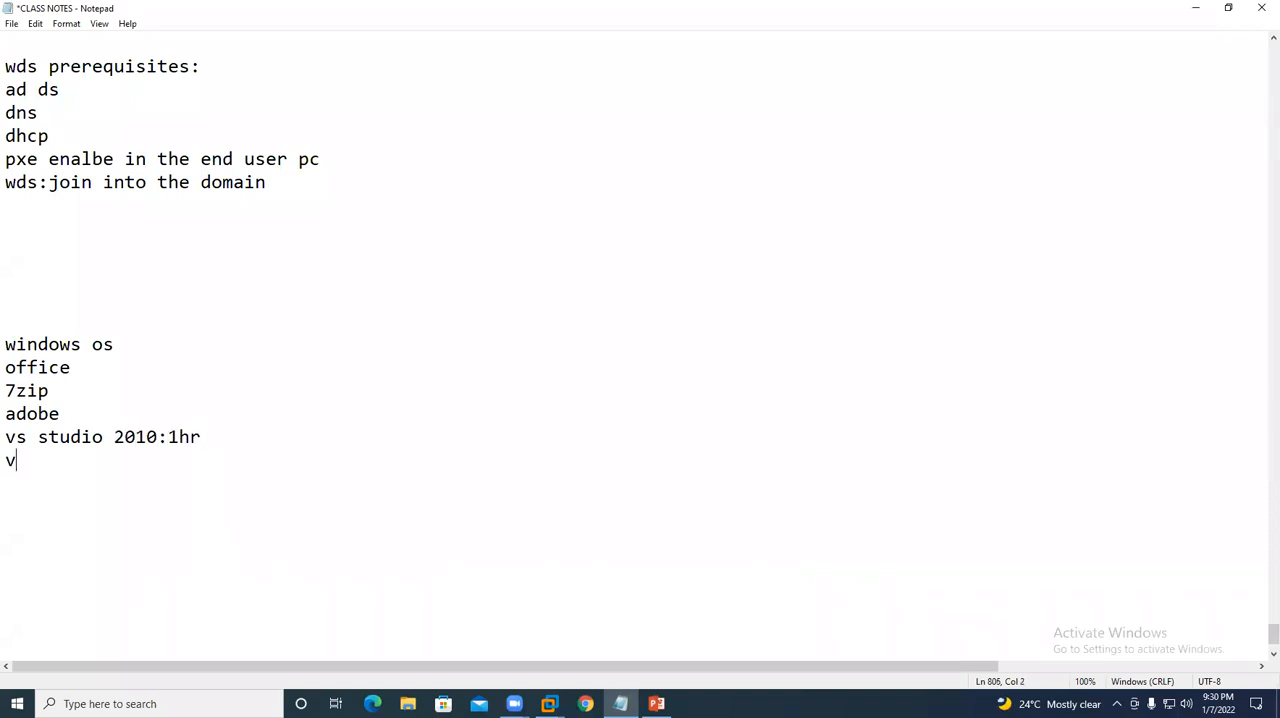
{"action": "type", "text": "s 2019:1 hr"}
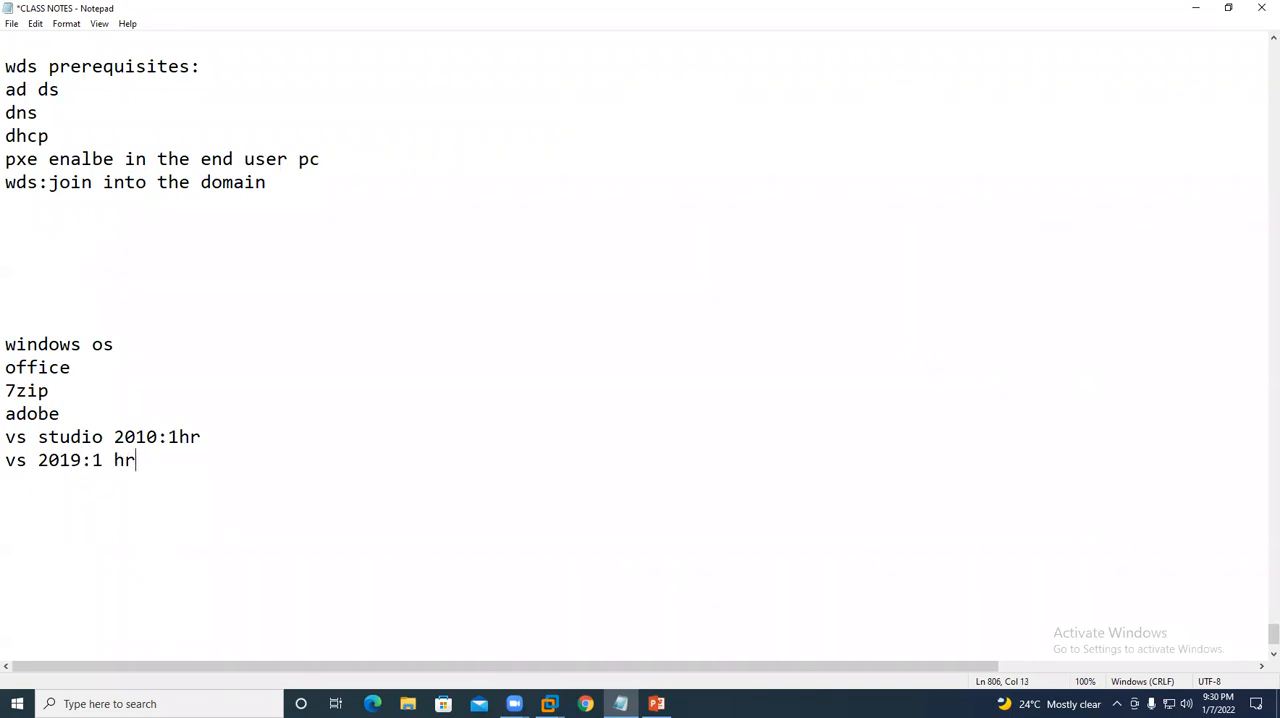
{"action": "key", "text": "Return"}
{"action": "type", "text": "sql expres:30mnts"}
{"action": "key", "text": "Return"}
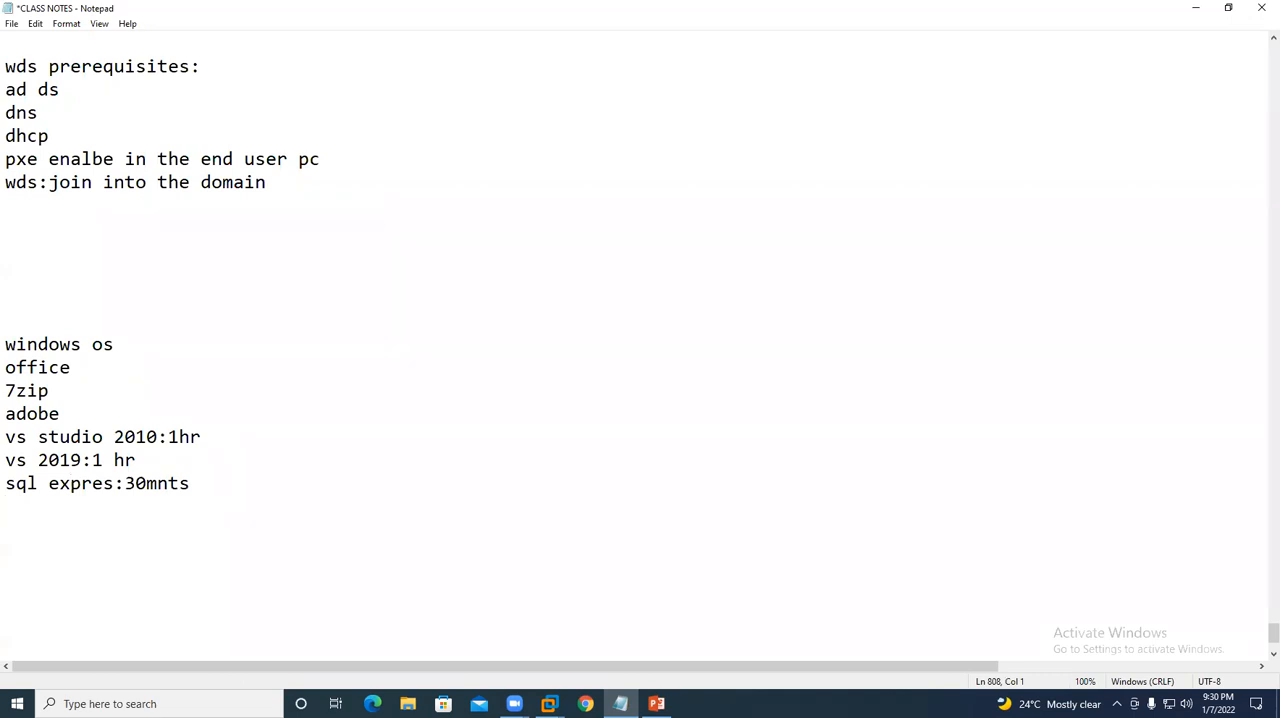
- Review the software list from windows os to sql expres:30mnts in the class notes by highlighting it
{"action": "left_click_drag", "start_coordinate": [211, 483], "coordinate": [7, 360]}
{"action": "left_click", "coordinate": [83, 361]}
{"action": "left_click", "coordinate": [39, 390]}
{"action": "left_click_drag", "start_coordinate": [6, 343], "coordinate": [190, 484]}
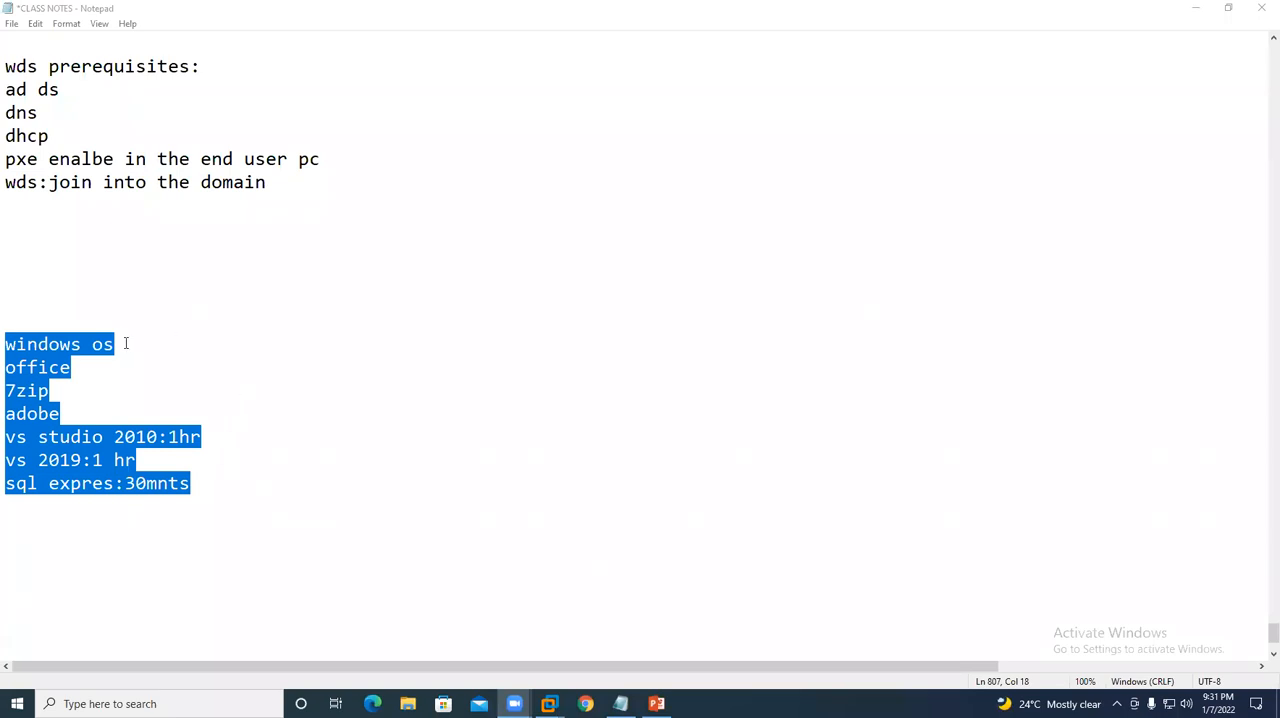
{"action": "left_click", "coordinate": [134, 397]}
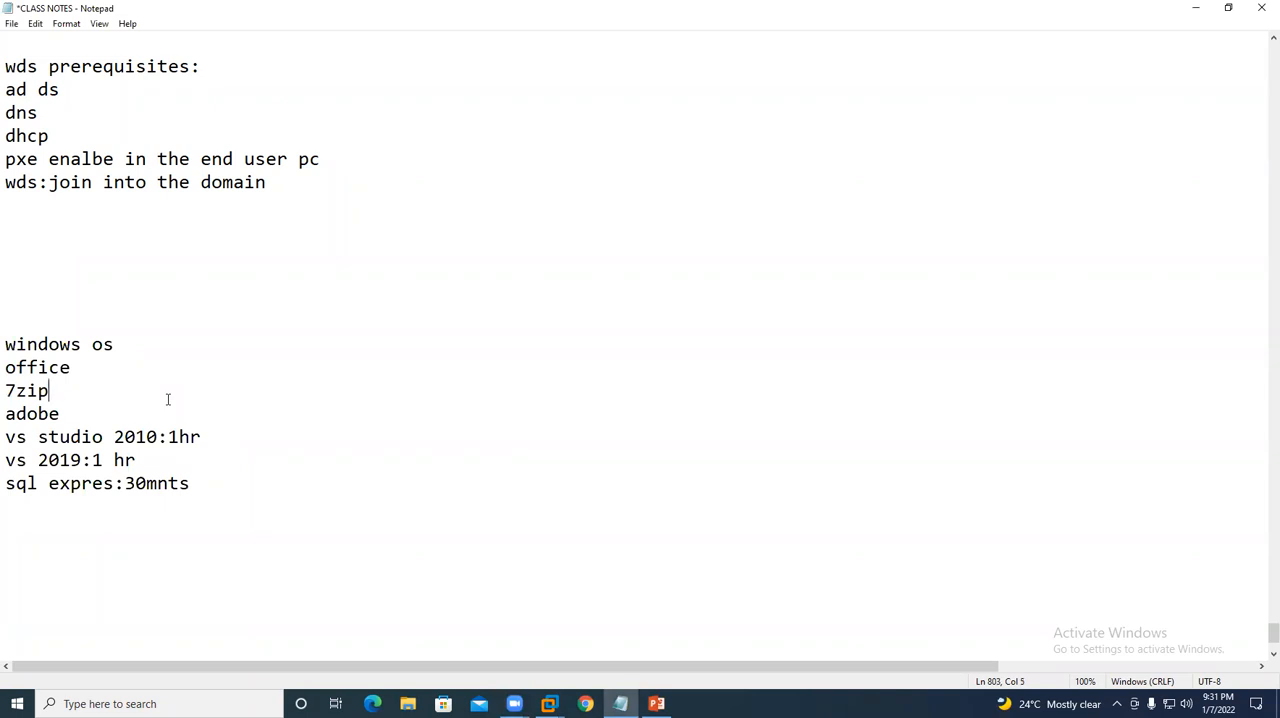
{"action": "left_click_drag", "start_coordinate": [5, 344], "coordinate": [203, 483]}
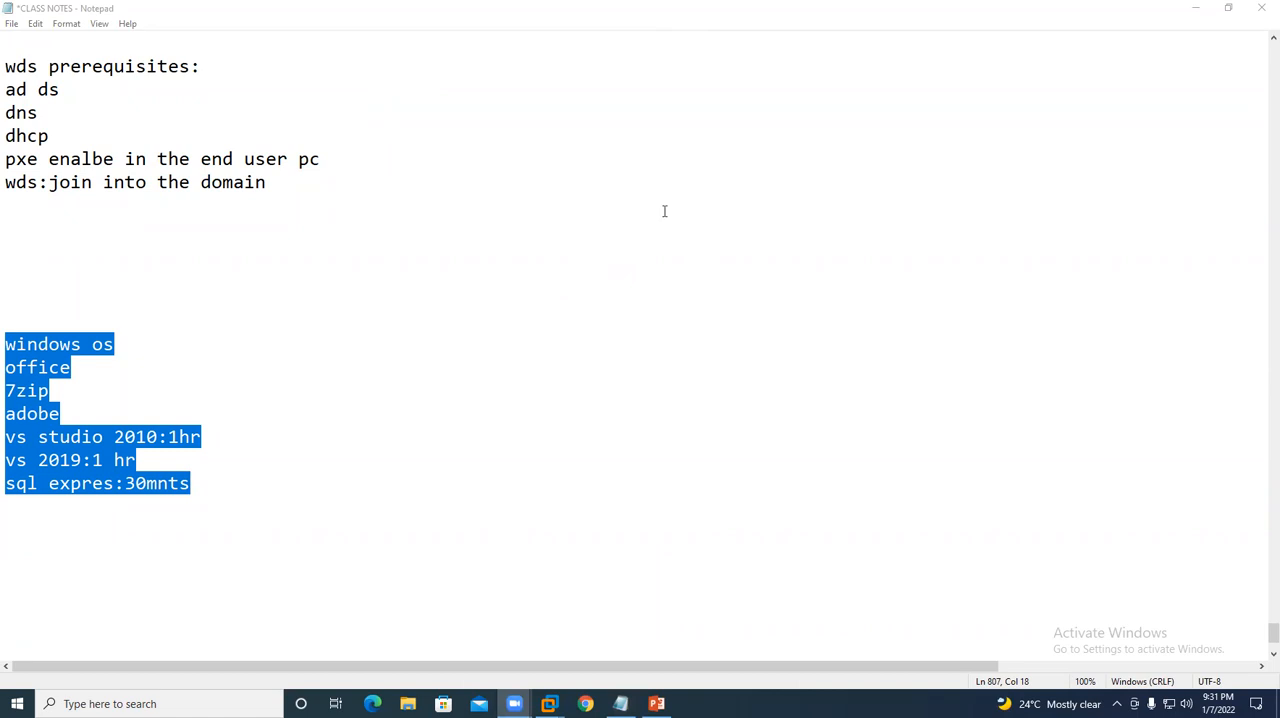
{"action": "left_click", "coordinate": [185, 375]}
{"action": "mouse_move", "coordinate": [201, 480]}
{"action": "left_mouse_down"}
{"action": "mouse_move", "coordinate": [112, 460]}
{"action": "mouse_move", "coordinate": [6, 340]}
{"action": "mouse_move", "coordinate": [221, 482]}
{"action": "left_mouse_up"}
{"action": "left_click", "coordinate": [129, 386]}
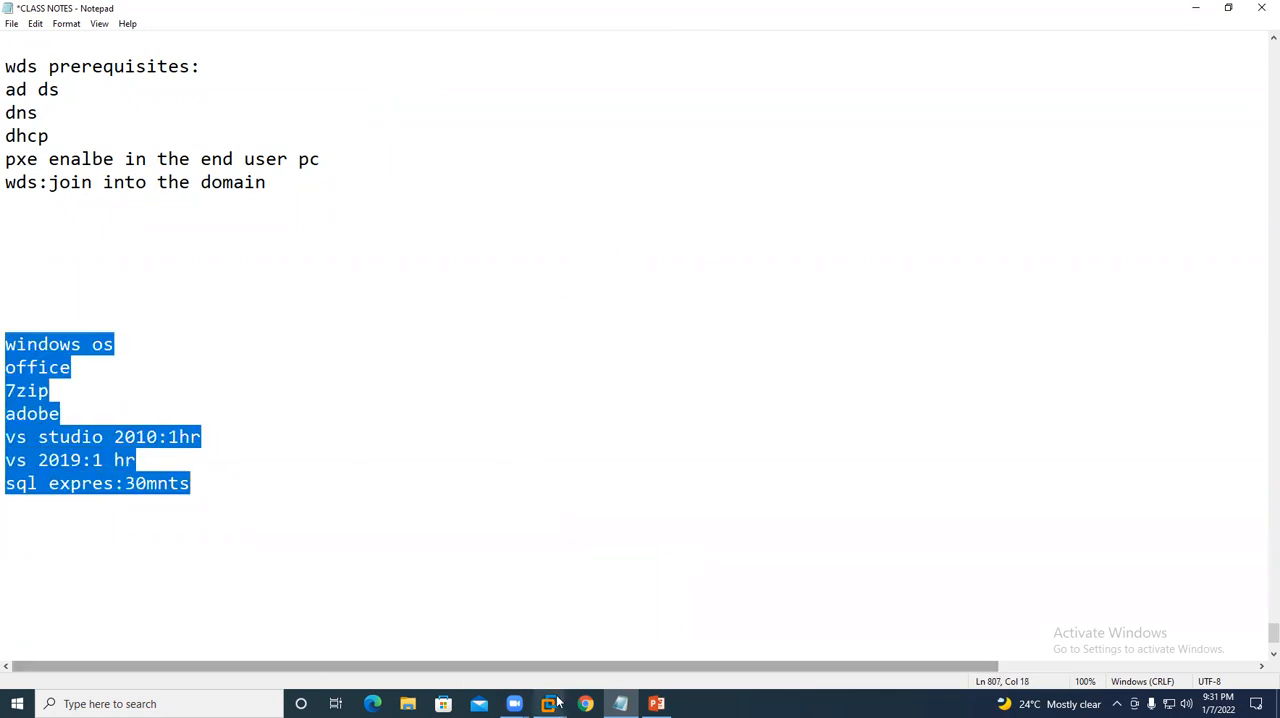
- Switch back to the USDELLPC virtual machine and start installing the Windows Server 2016 SERVERSTANDARD image
{"action": "mouse_move", "coordinate": [549, 703]}
{"action": "left_click", "coordinate": [753, 626]}
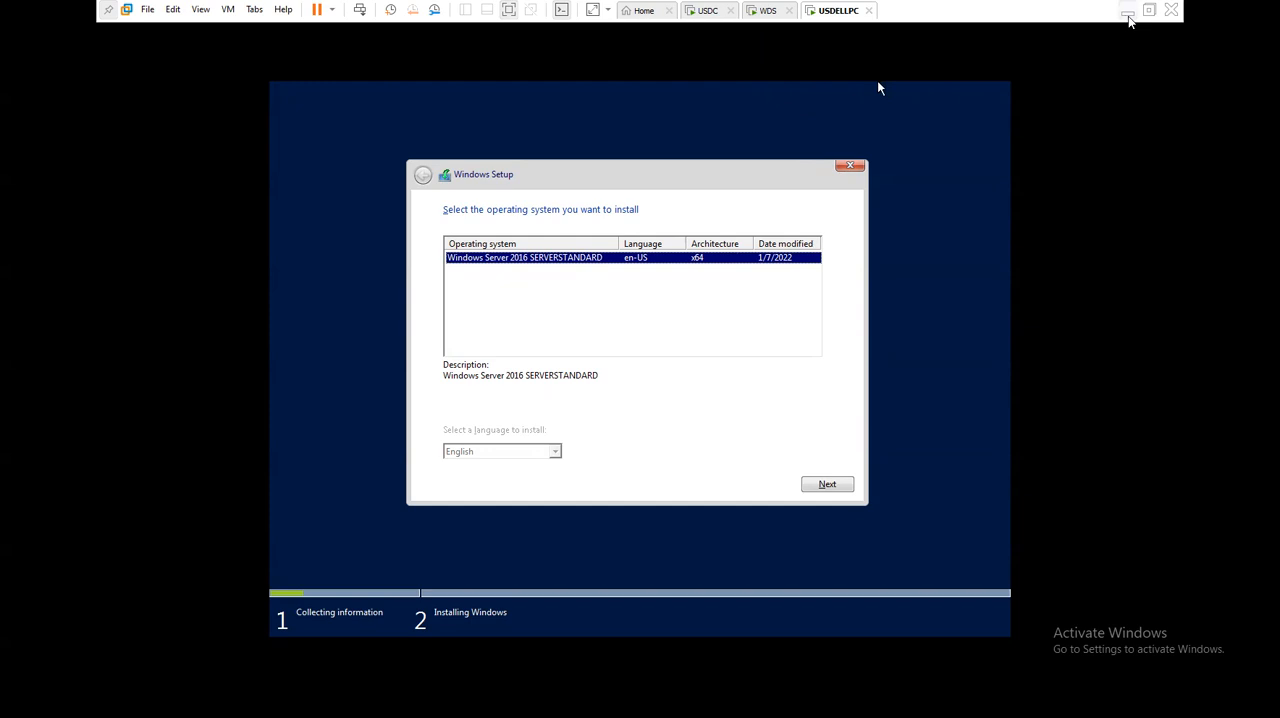
{"action": "left_click", "coordinate": [939, 122]}
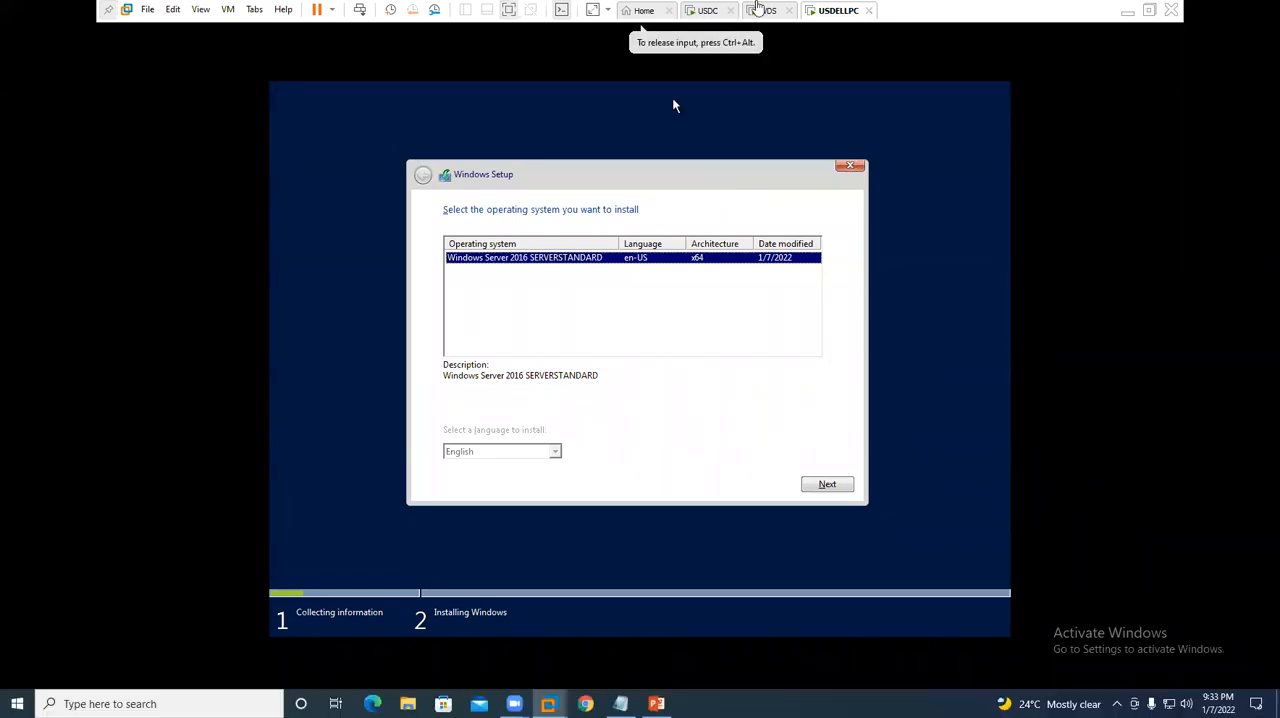
{"action": "left_click", "coordinate": [654, 315]}
{"action": "left_click", "coordinate": [589, 258]}
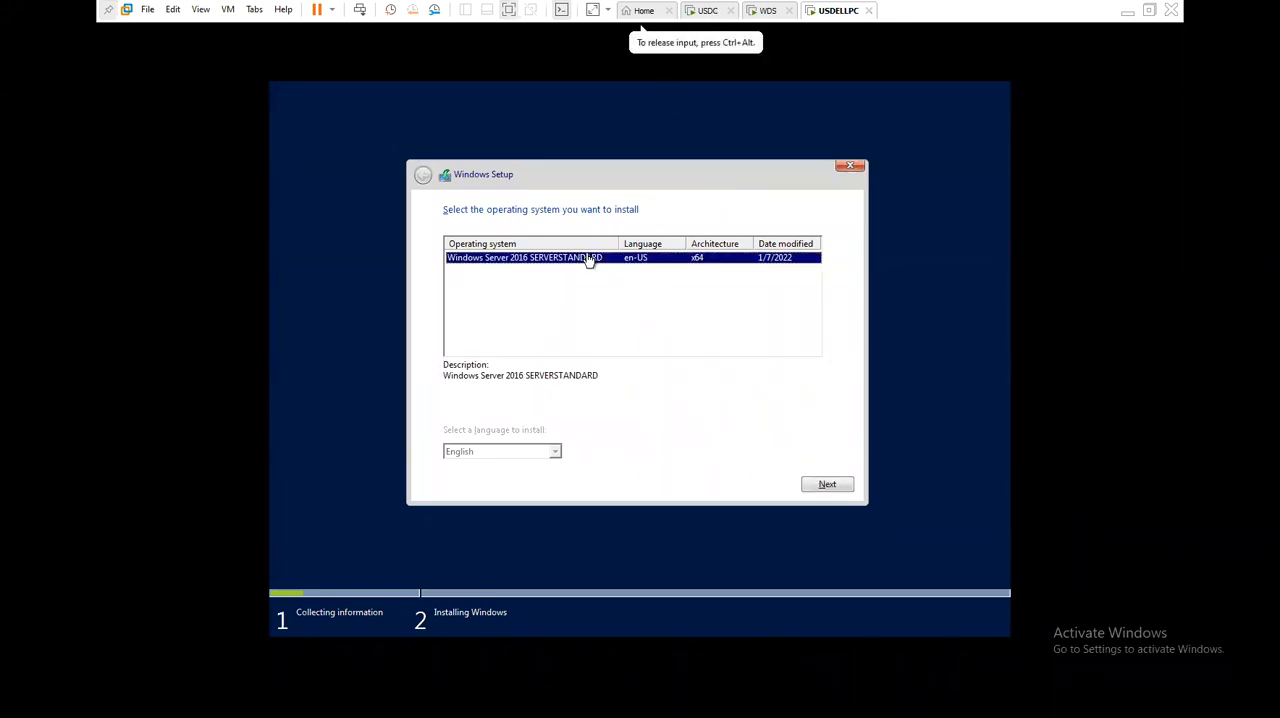
{"action": "left_click", "coordinate": [826, 485]}
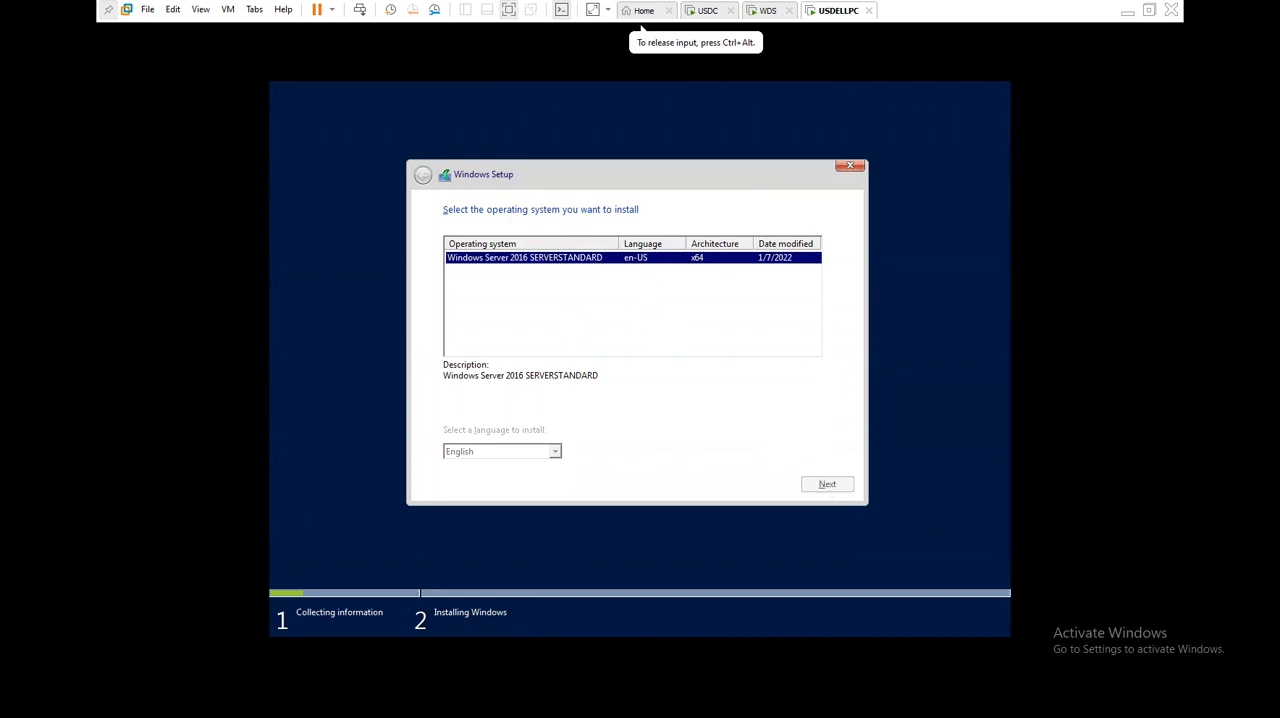
{"action": "left_click", "coordinate": [820, 484]}
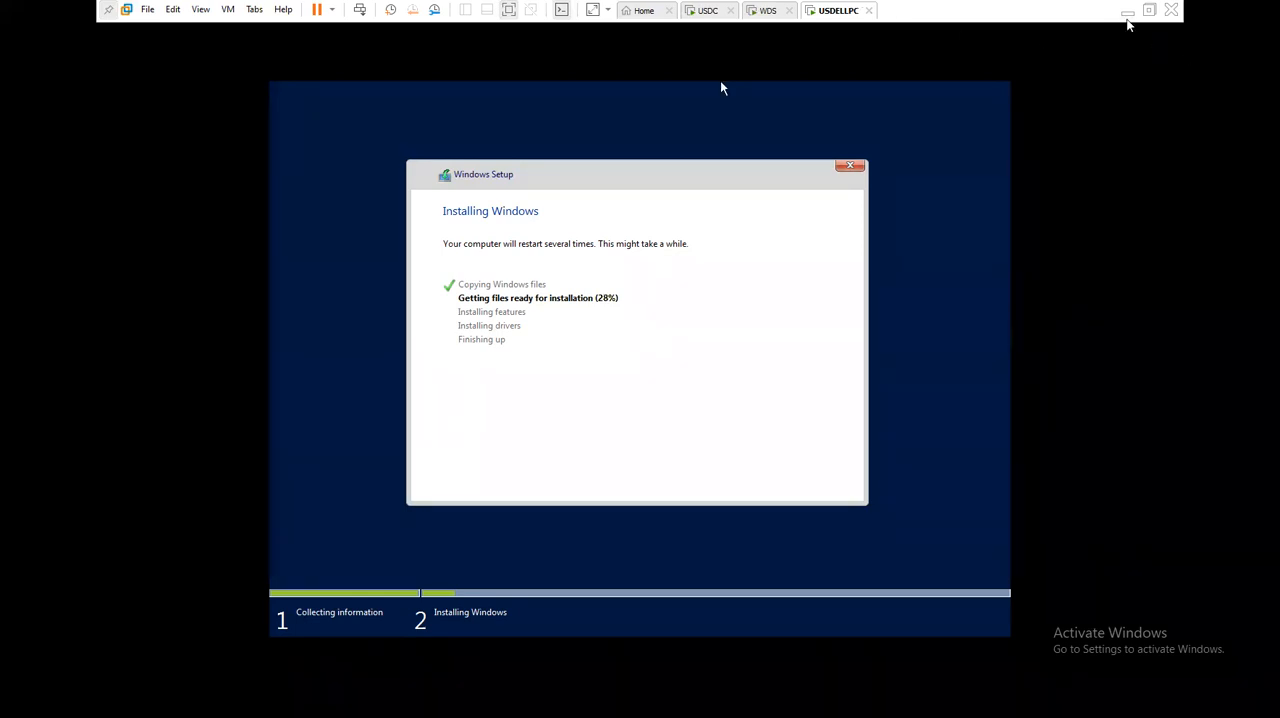
{"action": "left_click", "coordinate": [1127, 11]}
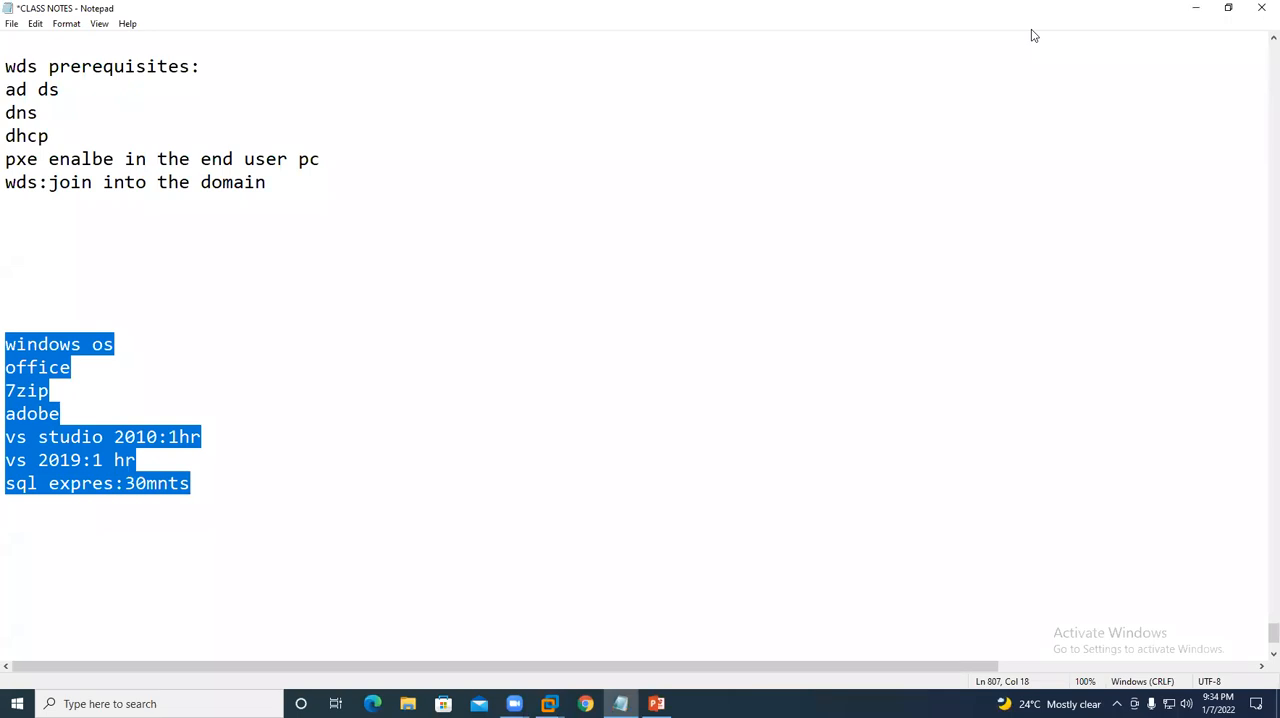
{"action": "left_click", "coordinate": [1032, 30]}
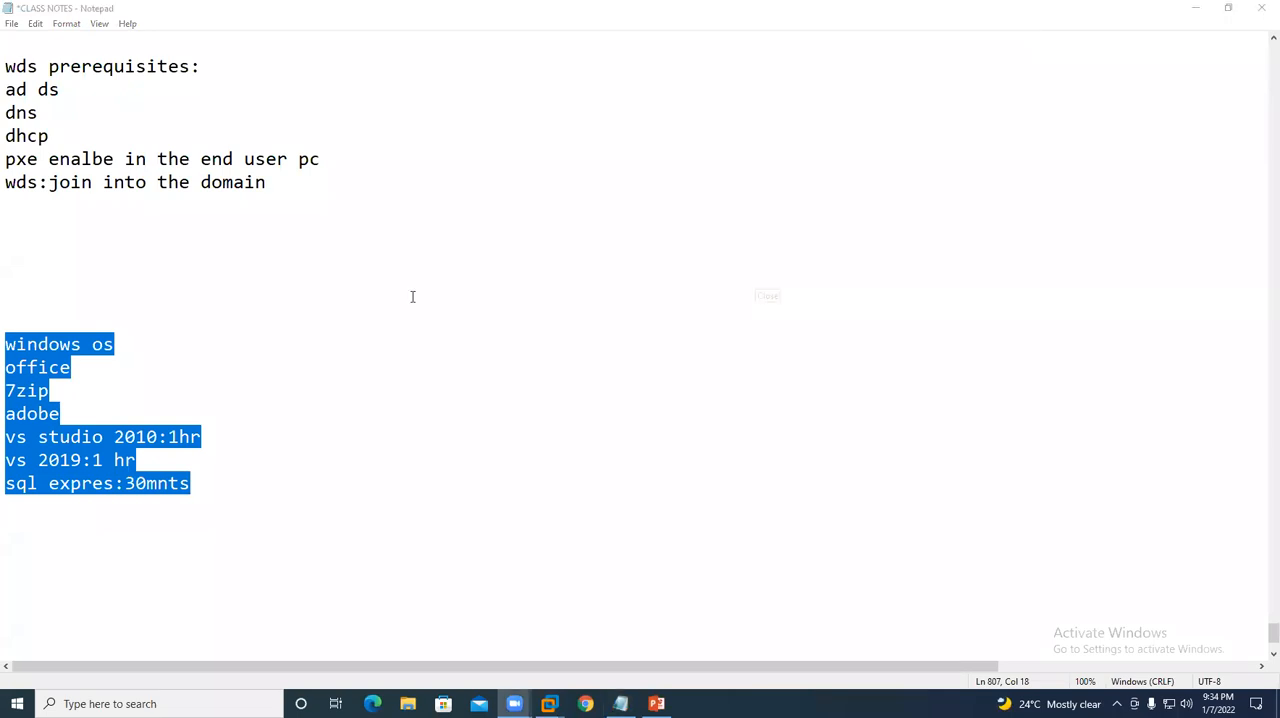
{"action": "mouse_move", "coordinate": [548, 703]}
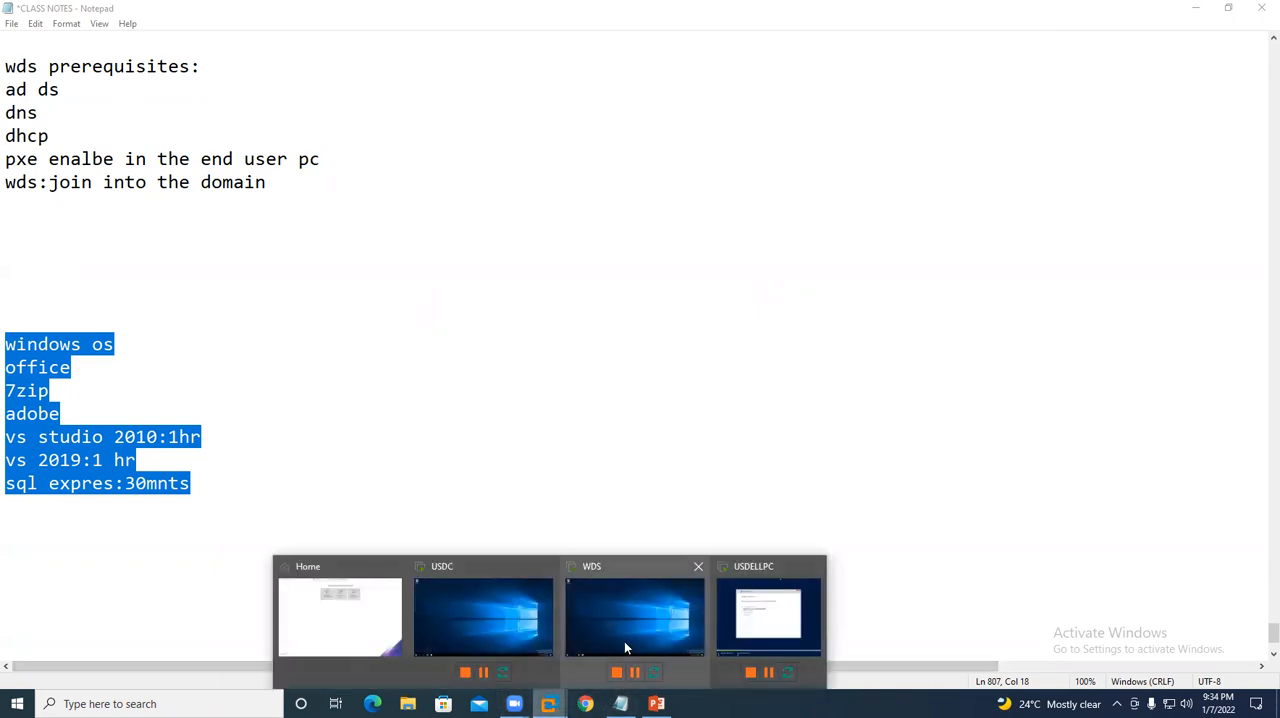
{"action": "left_click", "coordinate": [768, 615]}
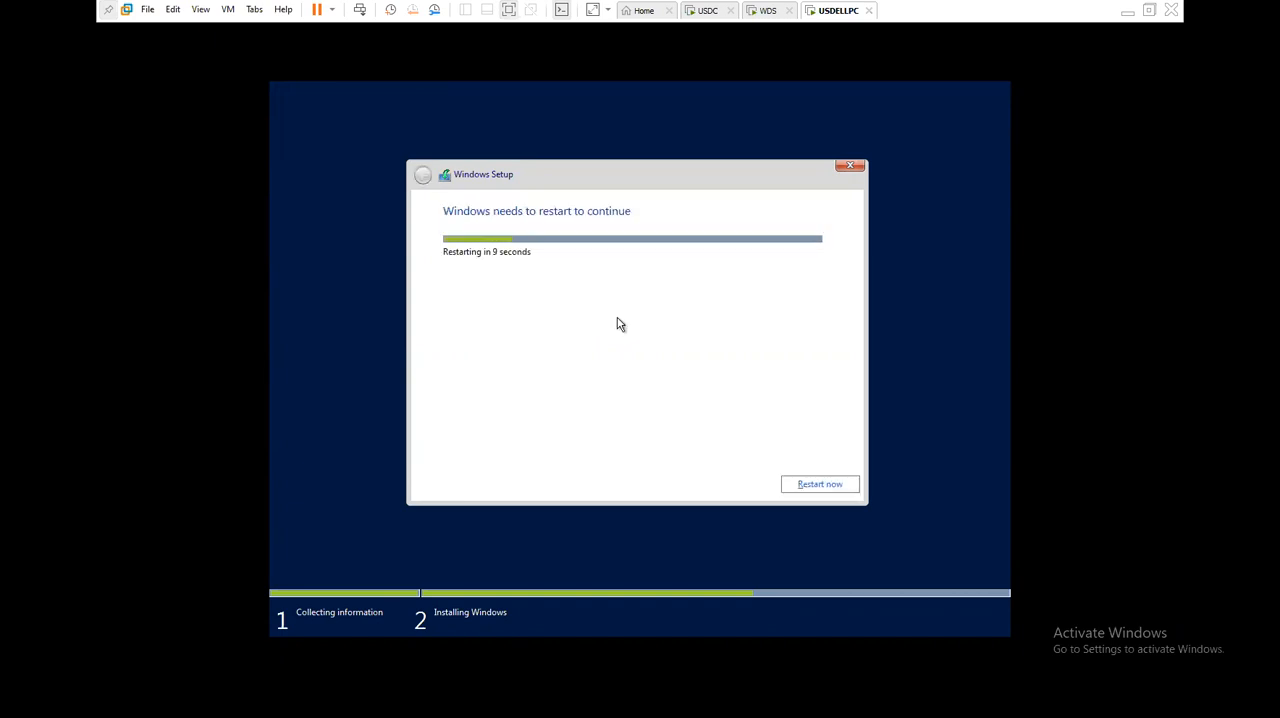
- Restart to continue the installation and accept United States as region, English (United States) as app language and the US keyboard layout
{"action": "left_click", "coordinate": [807, 488]}
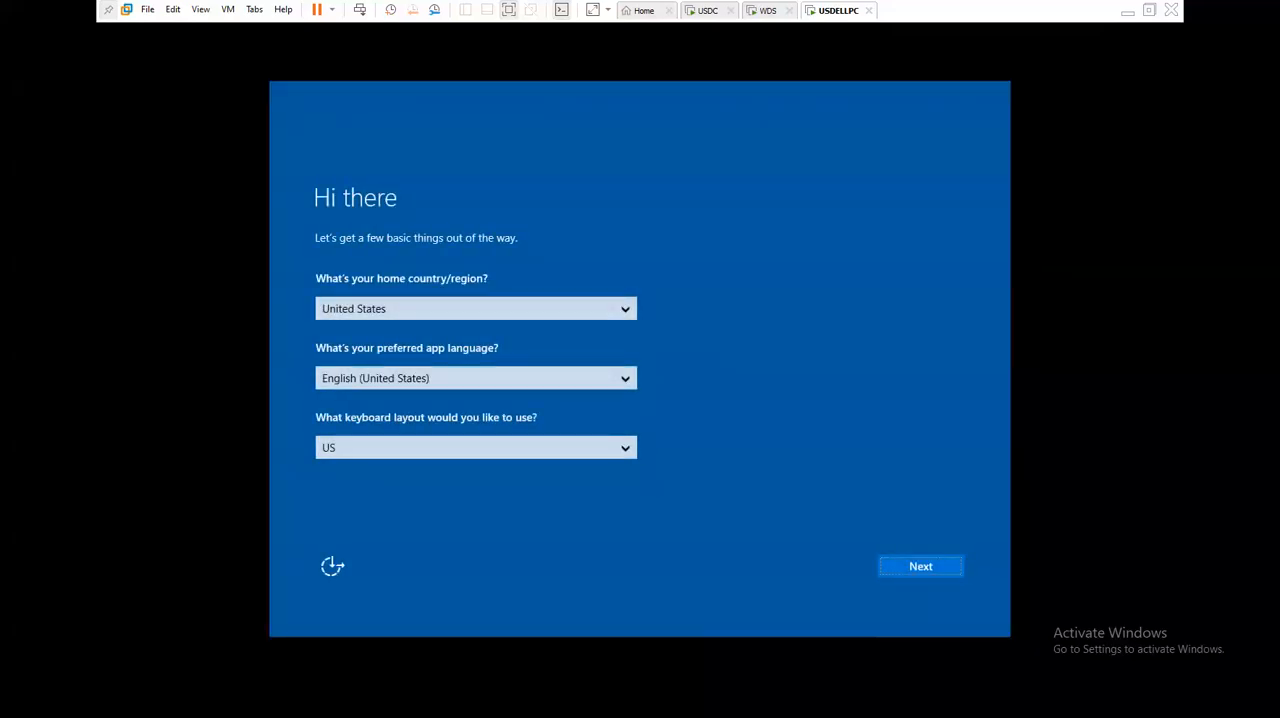
{"action": "left_click", "coordinate": [891, 567]}
{"action": "left_click", "coordinate": [905, 567]}
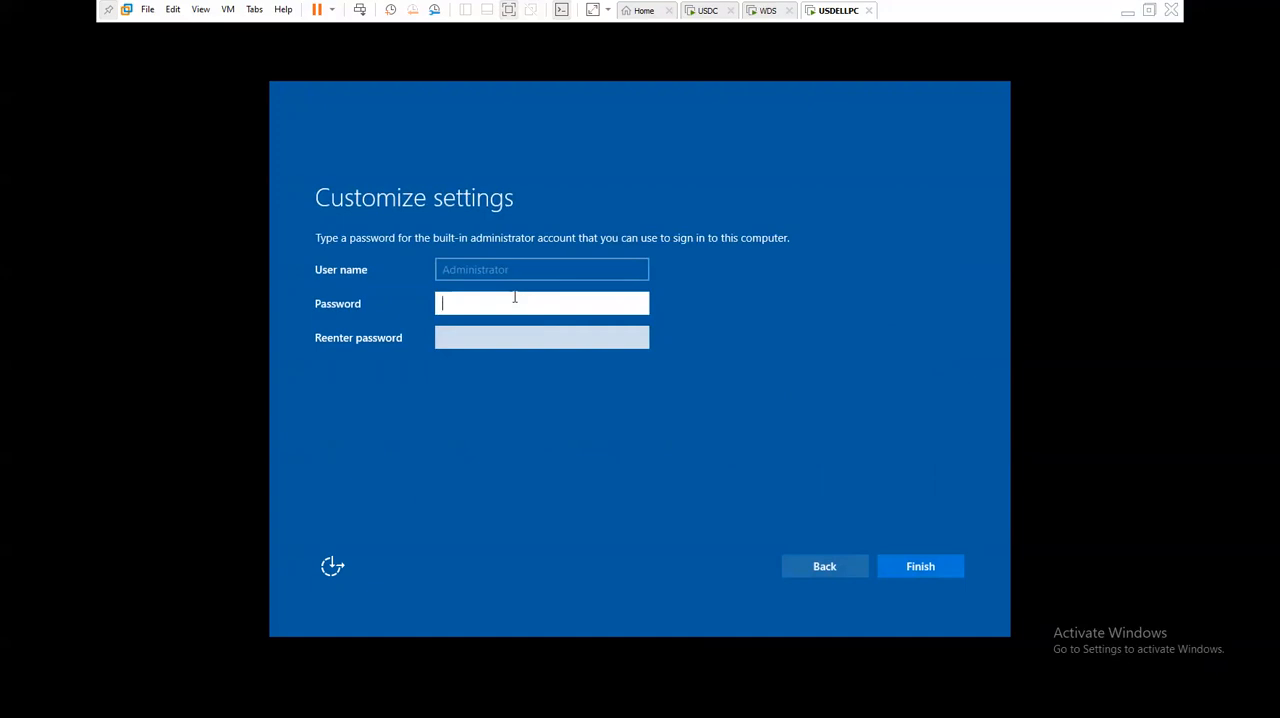
- Set and re-enter the built-in Administrator account's password, finish the setup, and unlock the lock screen
{"action": "type", "text": "••••••••"}
{"action": "key", "text": "Tab"}
{"action": "type", "text": "••••••••"}
{"action": "key", "text": "Return"}
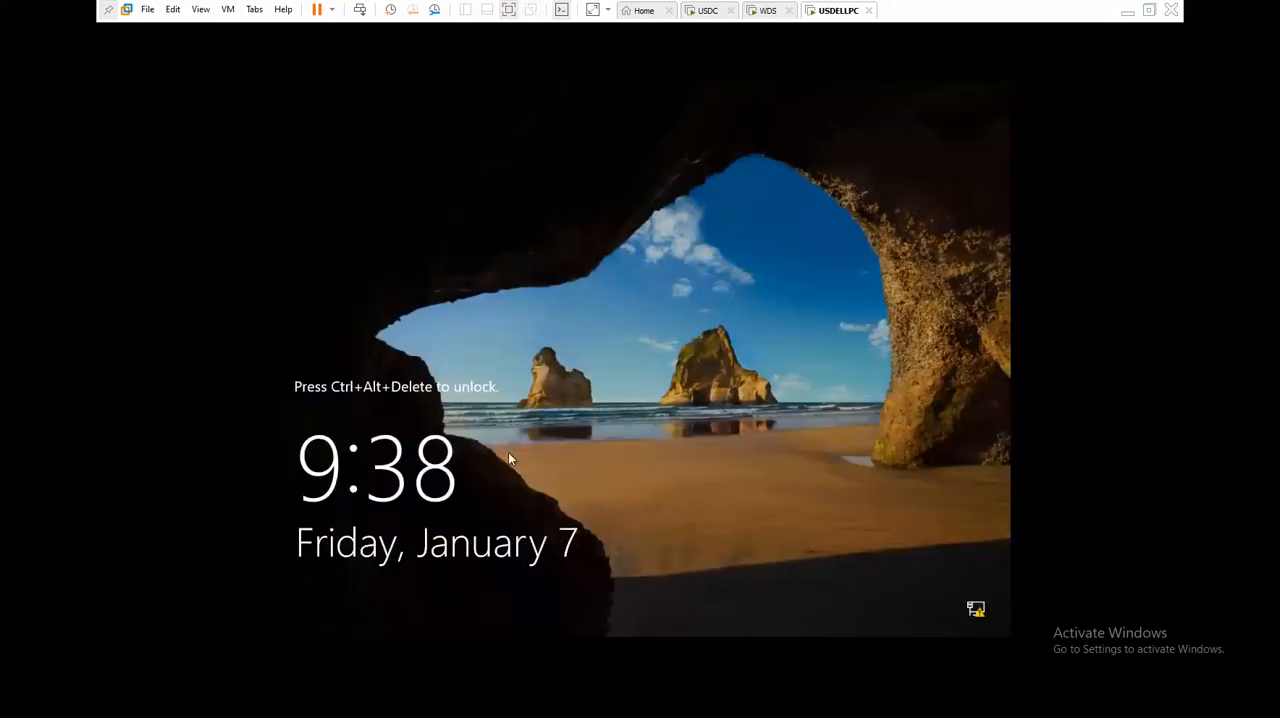
{"action": "key", "text": "ctrl+alt+Insert"}
- Try to sign in with the account password entered as the user name, and clear the user name field
{"action": "type", "text": "Test@us"}
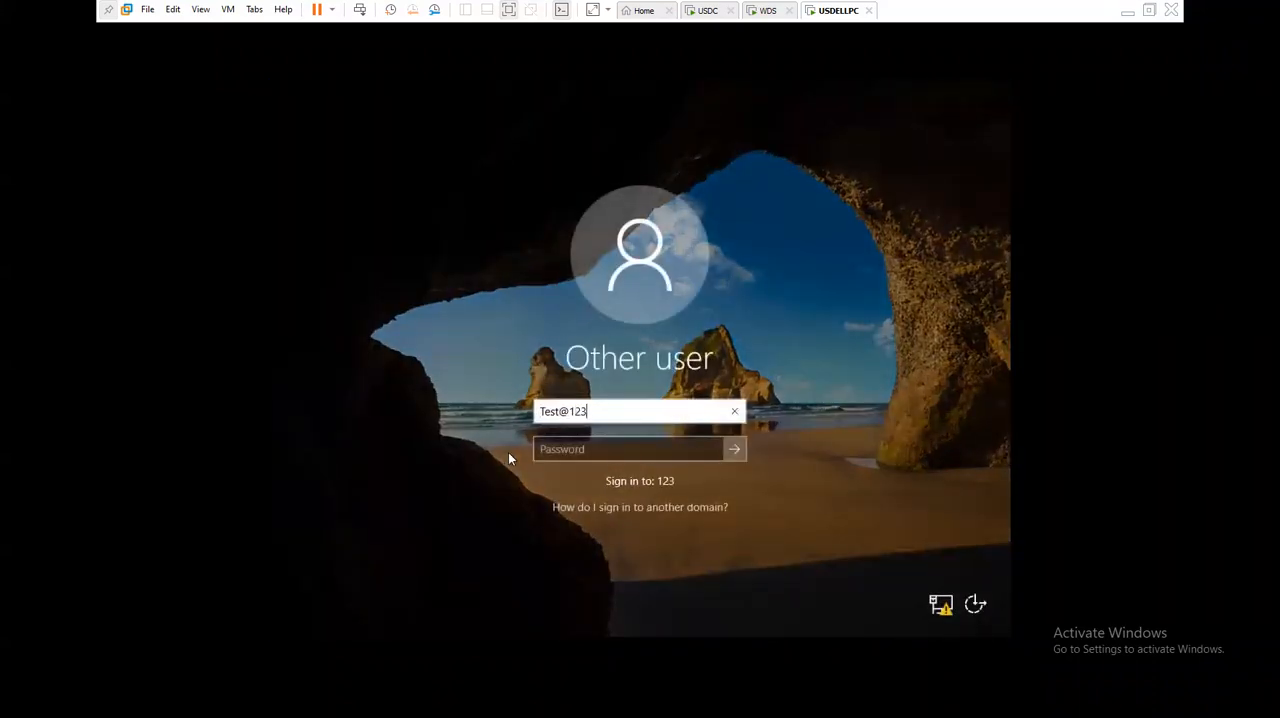
{"action": "key", "text": "Return"}
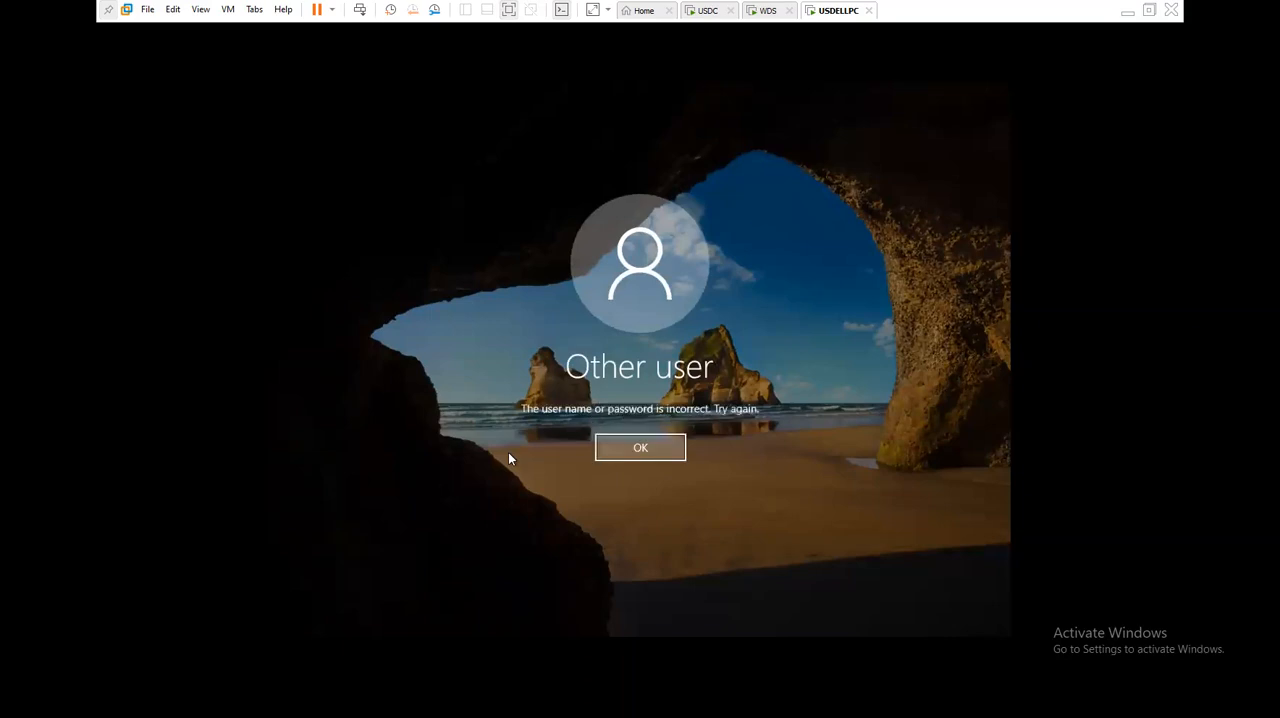
{"action": "left_click", "coordinate": [633, 455]}
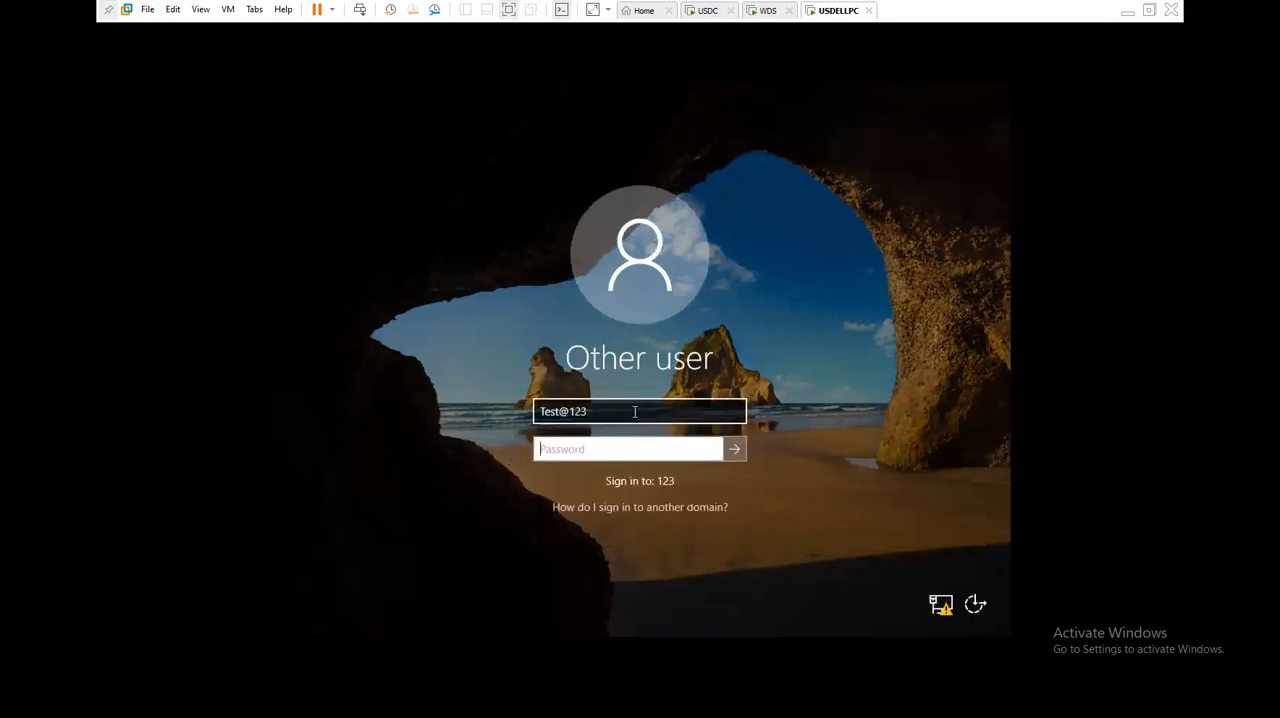
{"action": "left_click_drag", "start_coordinate": [634, 411], "coordinate": [518, 422]}
{"action": "key", "text": "BackSpace"}
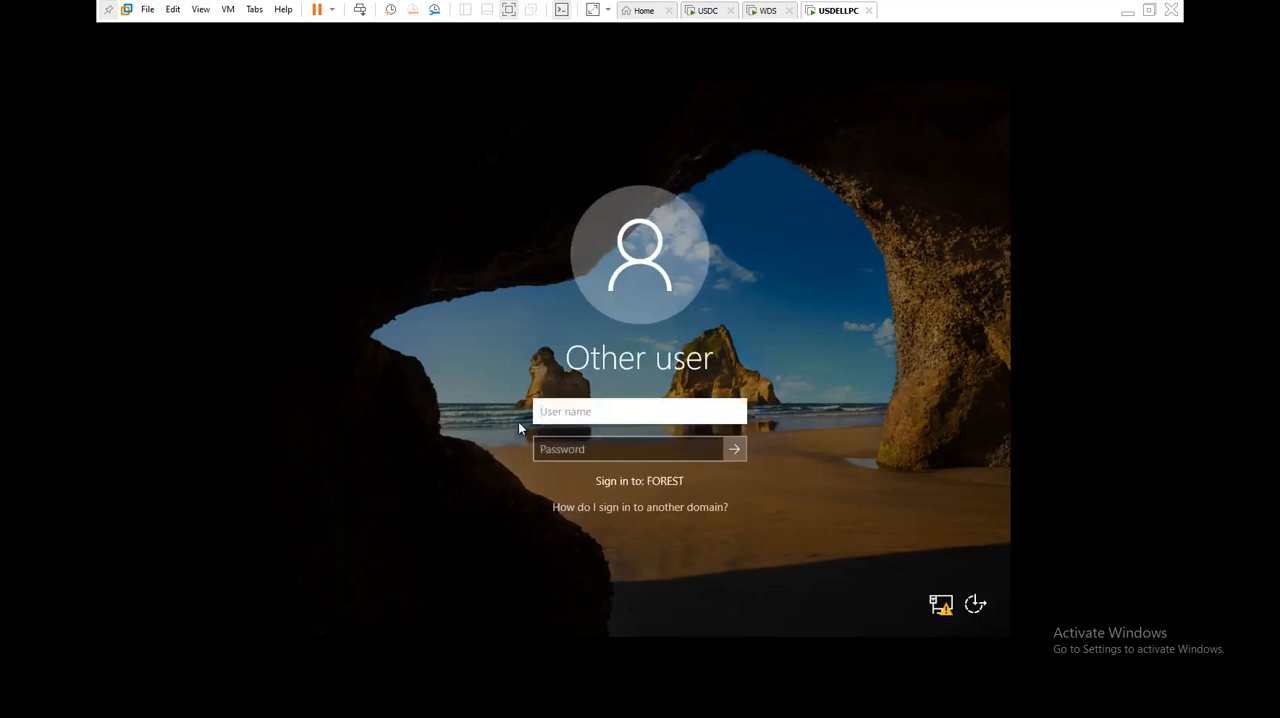
- Sign in to USDELLPC with the local account .\administrator and the account password
{"action": "type", "text": ".\\administ"}
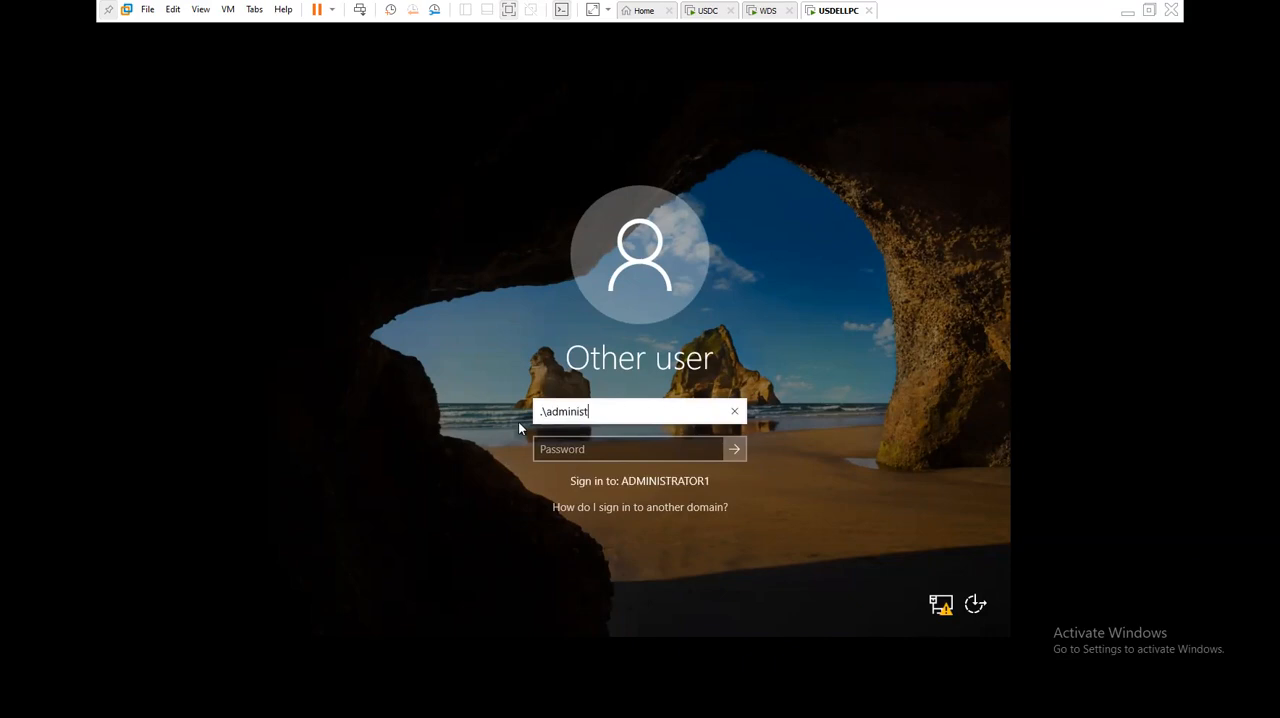
{"action": "type", "text": "rator"}
{"action": "key", "text": "Tab"}
{"action": "type", "text": "Test@12345"}
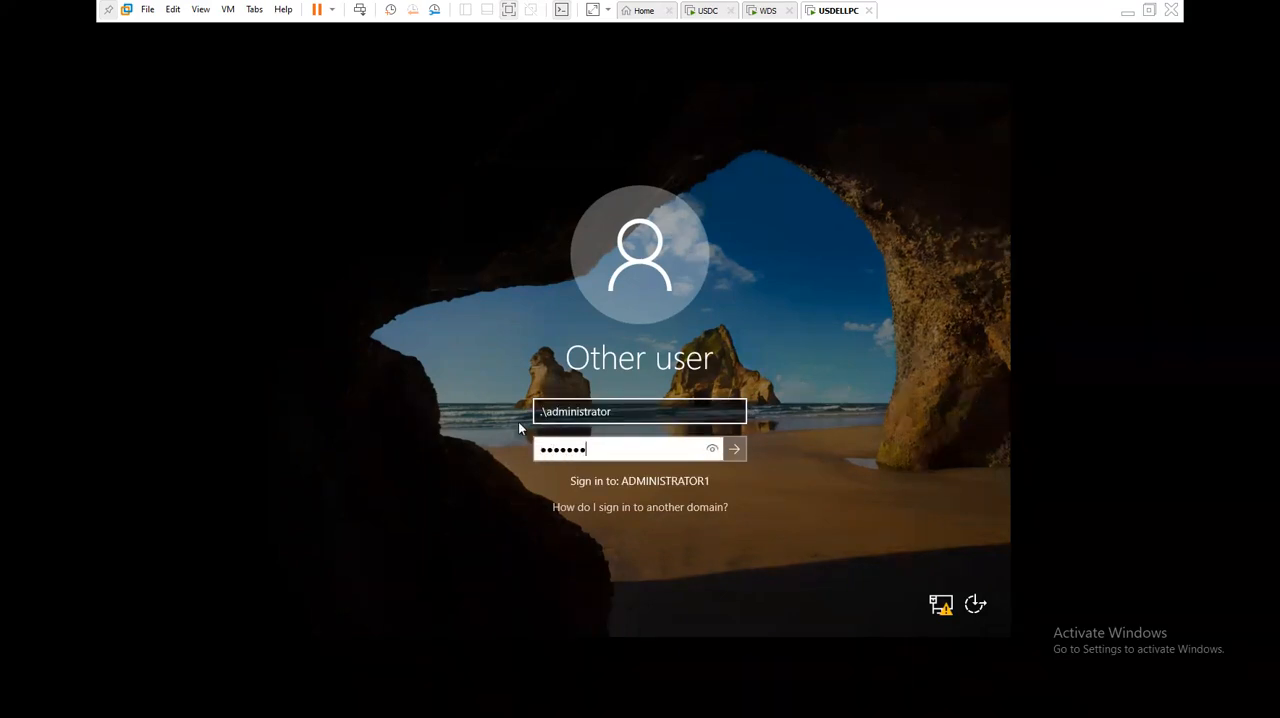
{"action": "key", "text": "Return"}
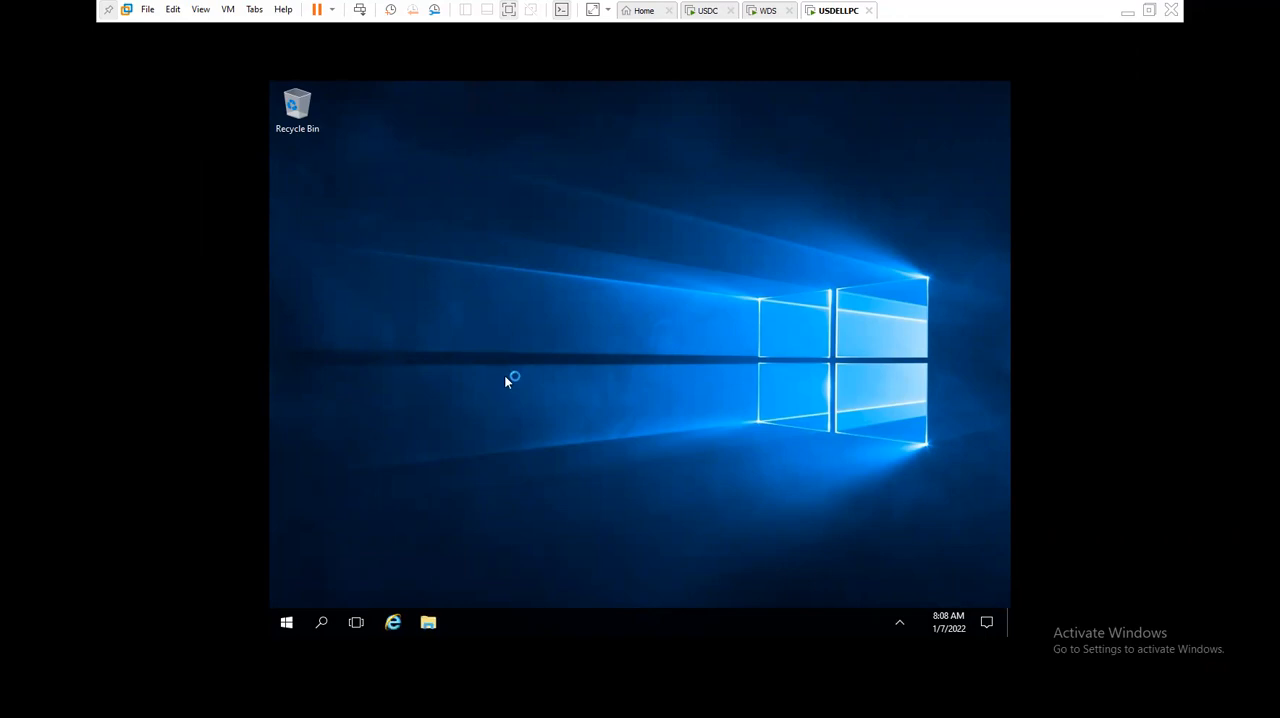
- Close Server Manager on USDELLPC and refresh the desktop
{"action": "left_click", "coordinate": [270, 393]}
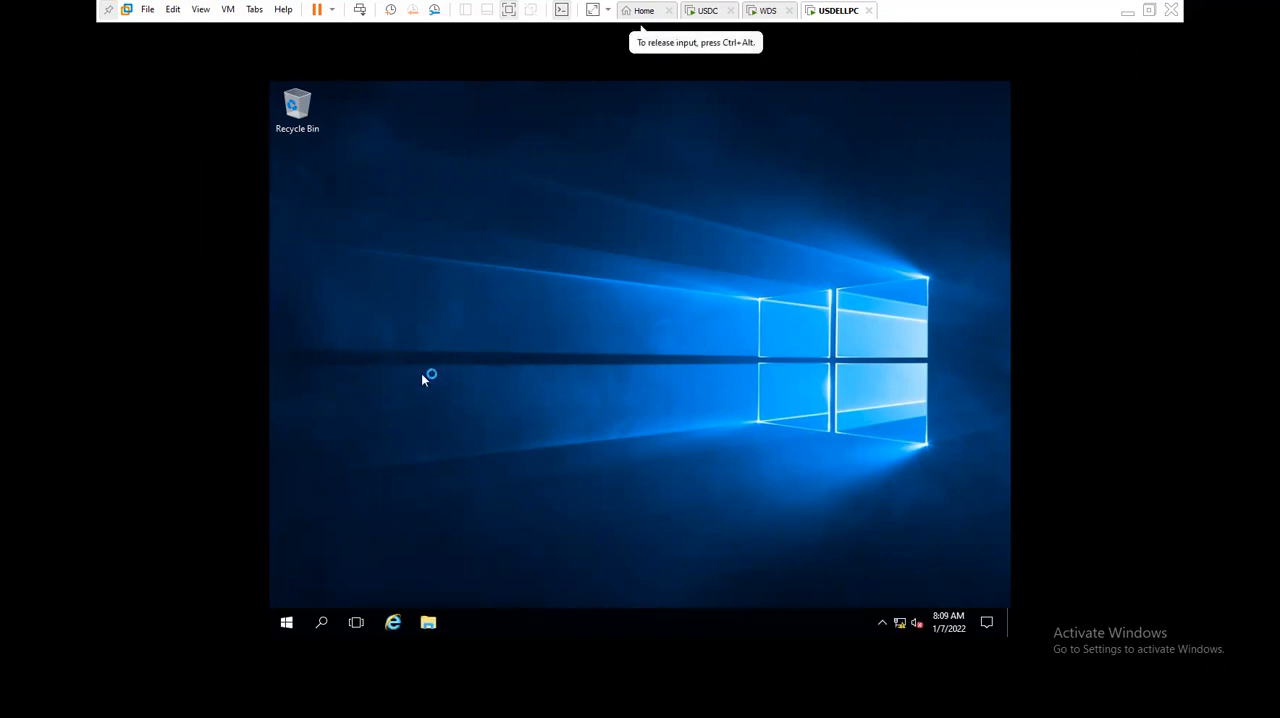
{"action": "left_click_drag", "start_coordinate": [491, 197], "coordinate": [747, 262]}
{"action": "left_click_drag", "start_coordinate": [392, 259], "coordinate": [594, 180]}
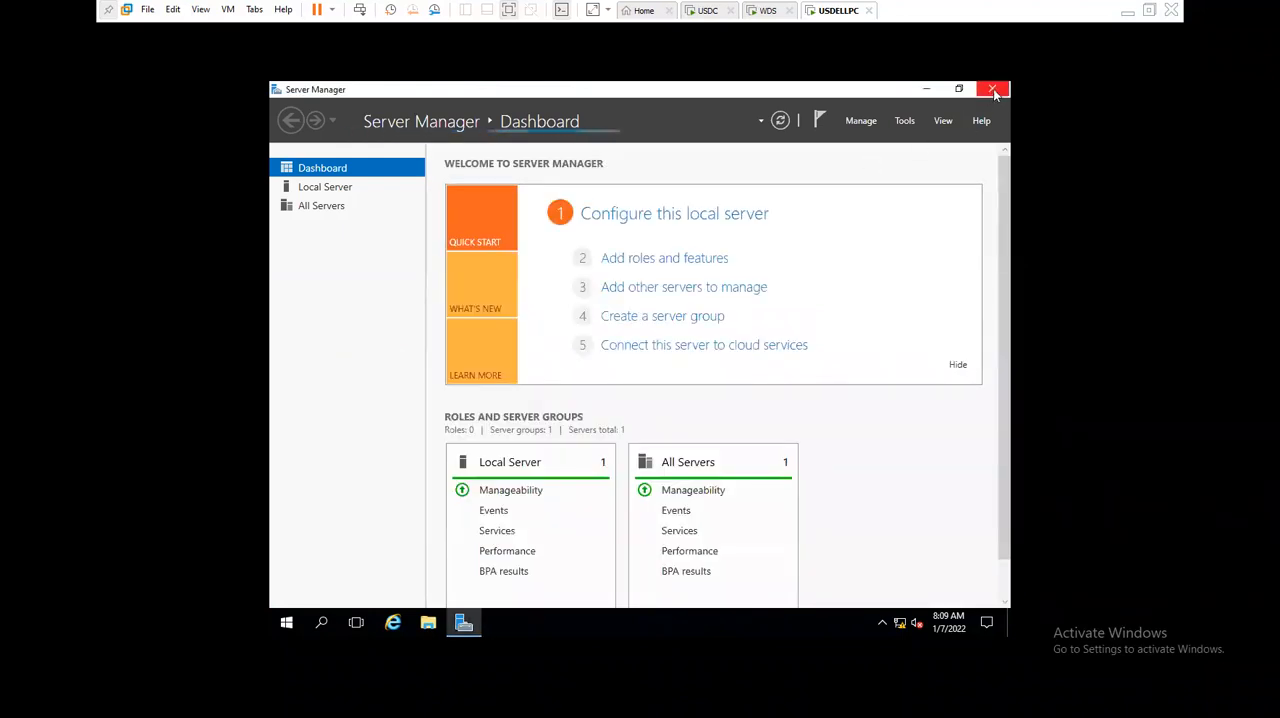
{"action": "key", "text": "alt+F4"}
{"action": "right_click", "coordinate": [538, 308]}
{"action": "left_click", "coordinate": [565, 349]}
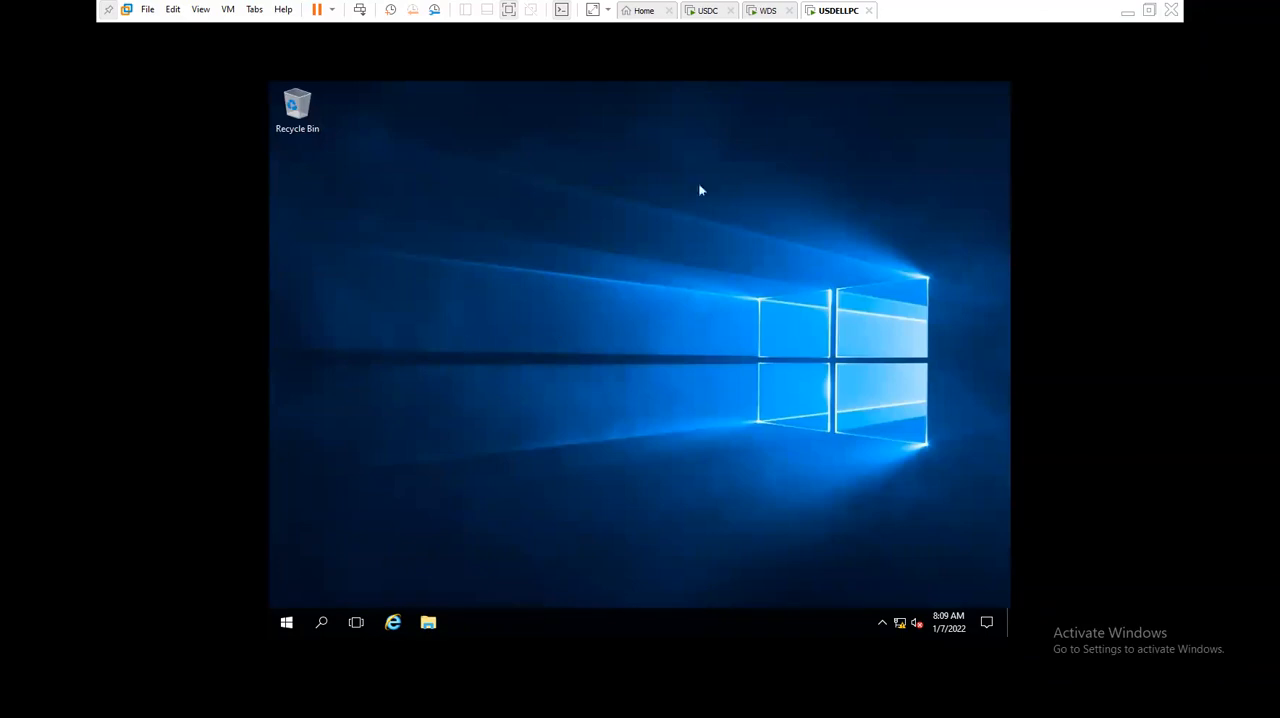
- Power off the USDELLPC virtual machine
{"action": "right_click", "coordinate": [821, 18]}
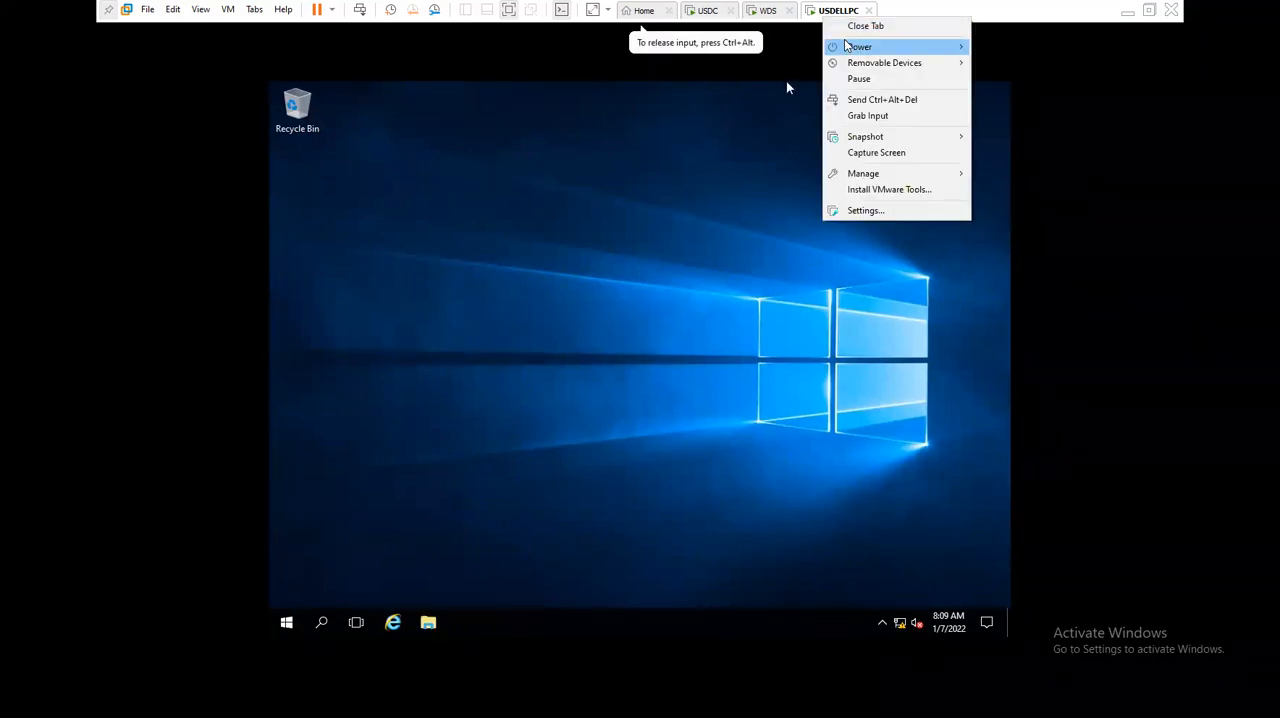
{"action": "mouse_move", "coordinate": [848, 46]}
{"action": "left_click", "coordinate": [1010, 132]}
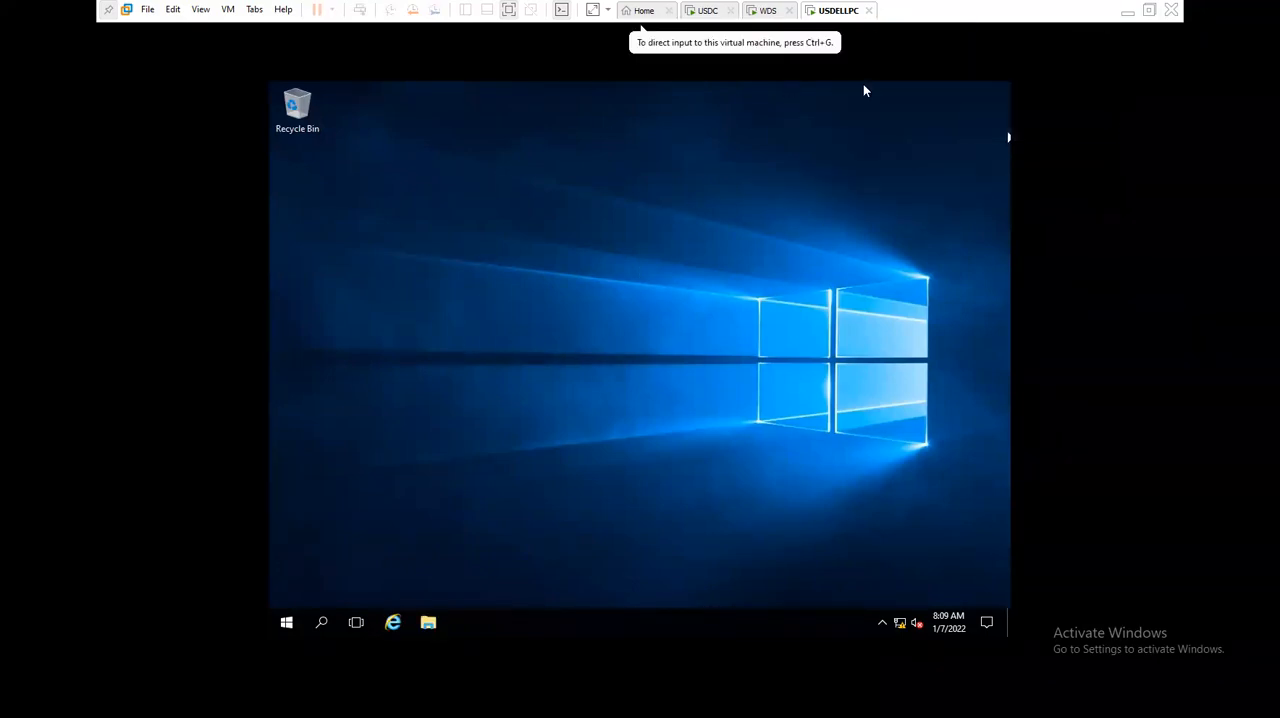
- Switch to the WDS virtual machine and unlock the Administrator session with the account password
{"action": "left_click", "coordinate": [768, 10]}
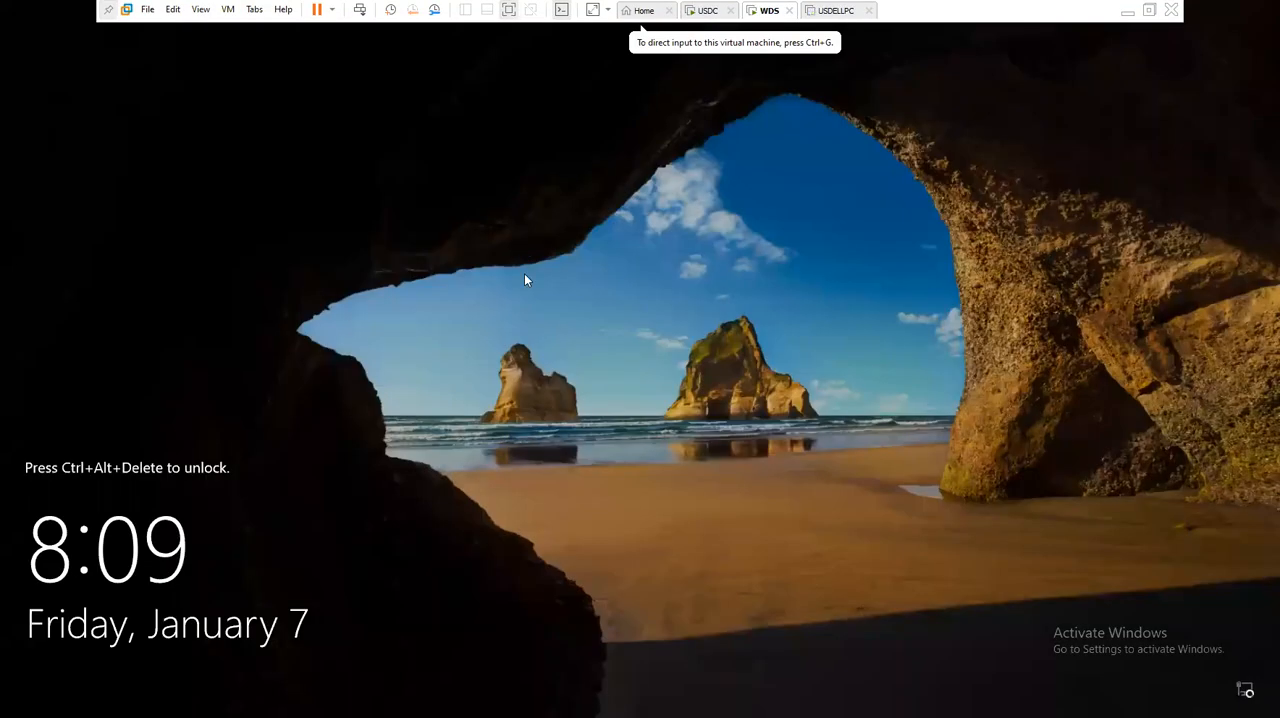
{"action": "key", "text": "ctrl+alt+Insert"}
{"action": "type", "text": "••••••••"}
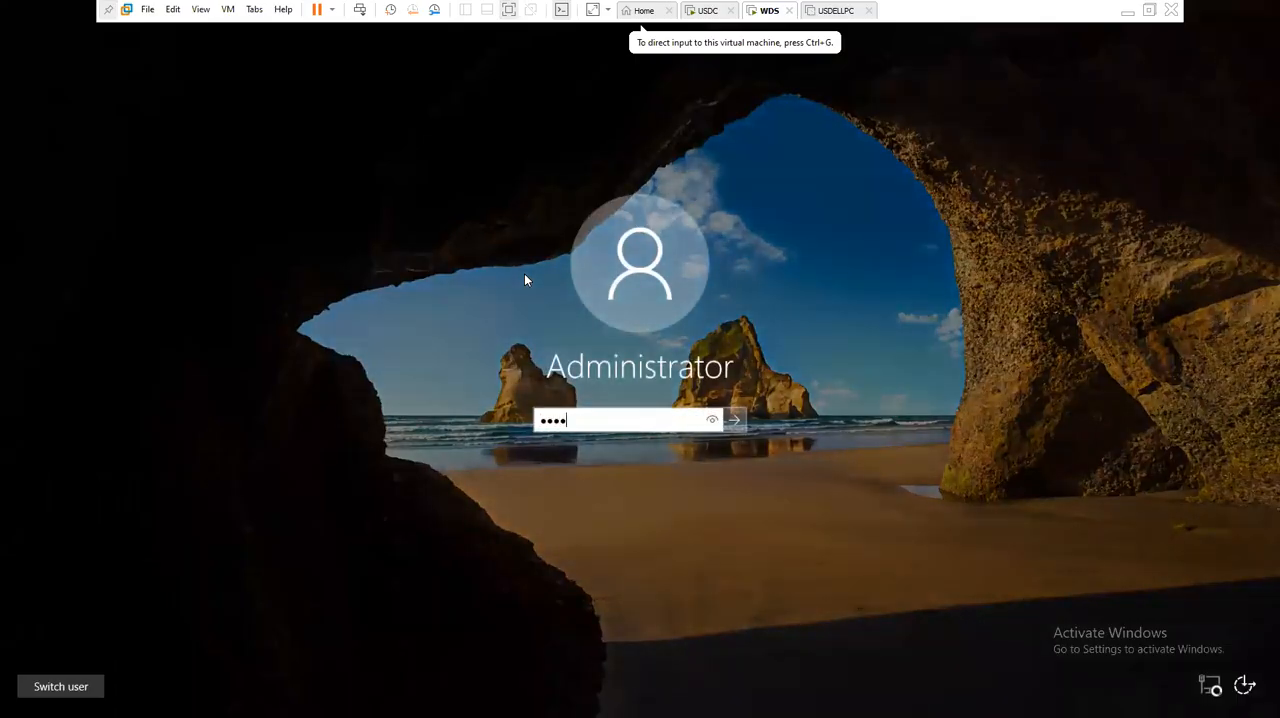
{"action": "key", "text": "Return"}
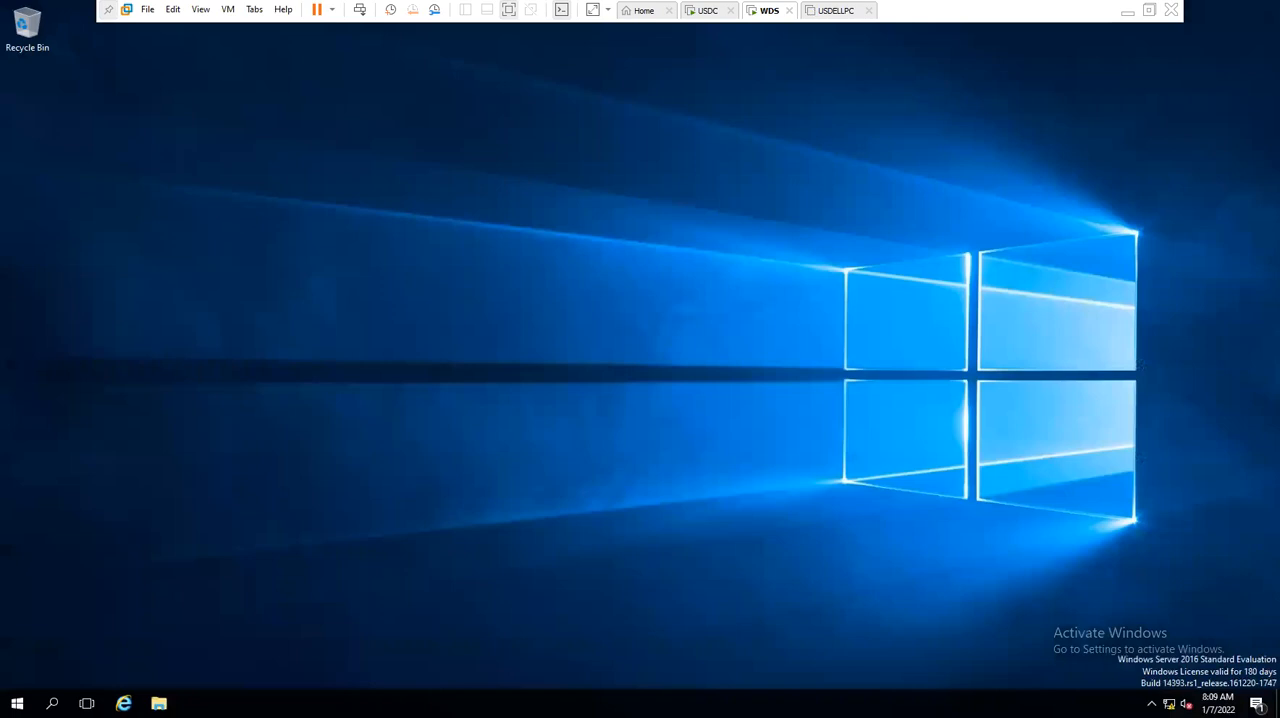
- Shut down the WDS server as Other (Planned) with the comment 1
{"action": "key", "text": "alt+F4"}
{"action": "key", "text": "Down"}
{"action": "key", "text": "Tab"}
{"action": "key", "text": "Tab"}
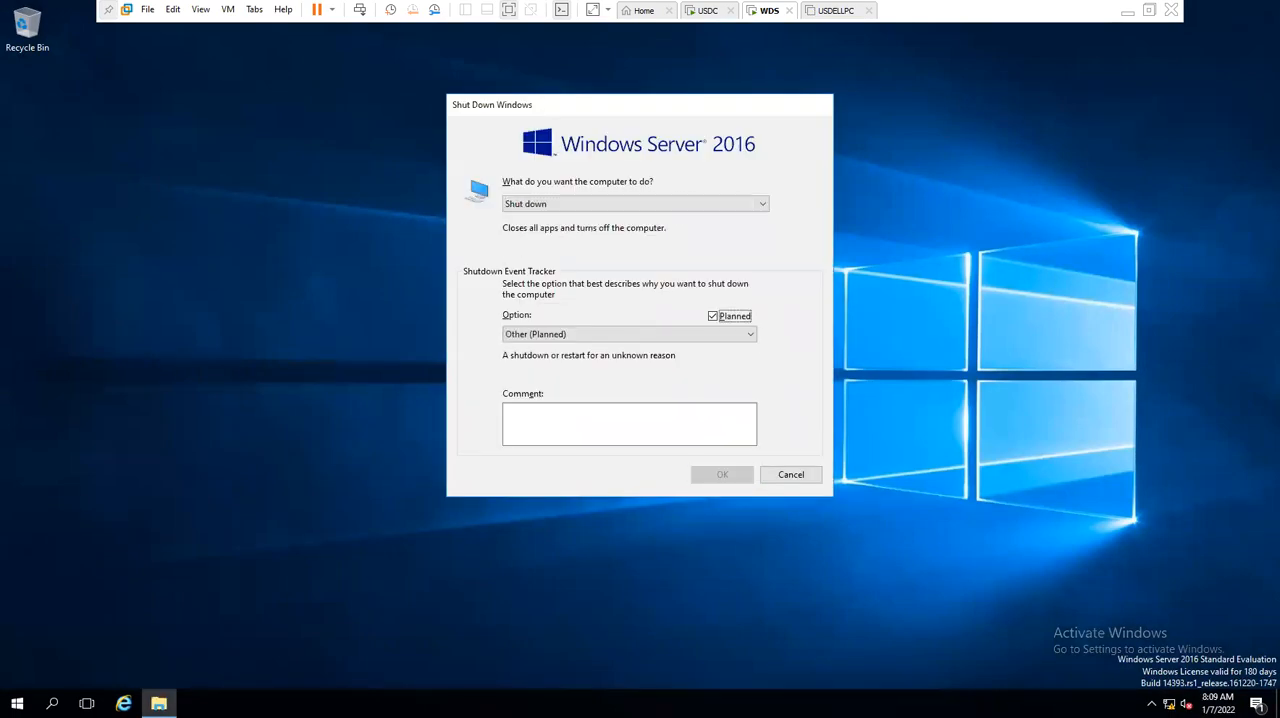
{"action": "key", "text": "Tab"}
{"action": "type", "text": "1"}
{"action": "key", "text": "Return"}
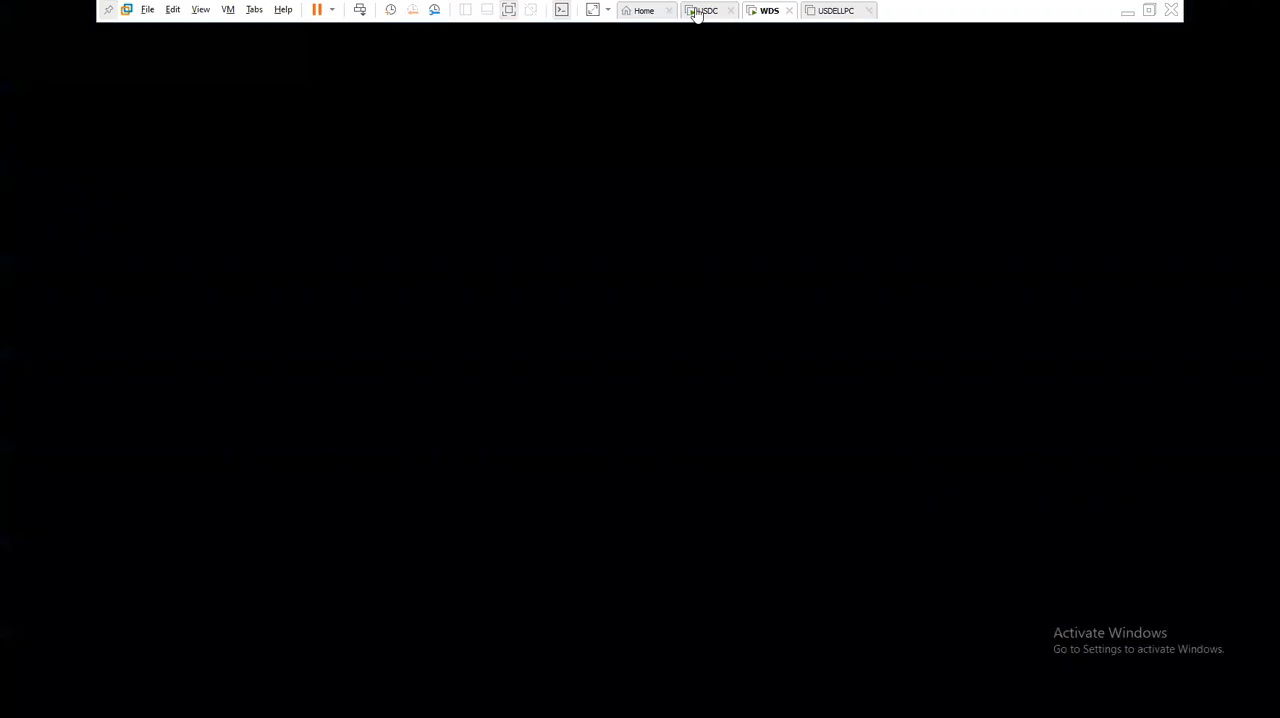
- Switch to the USDC virtual machine and unlock the FOREST\Administrator session with the account password
{"action": "left_click", "coordinate": [700, 11]}
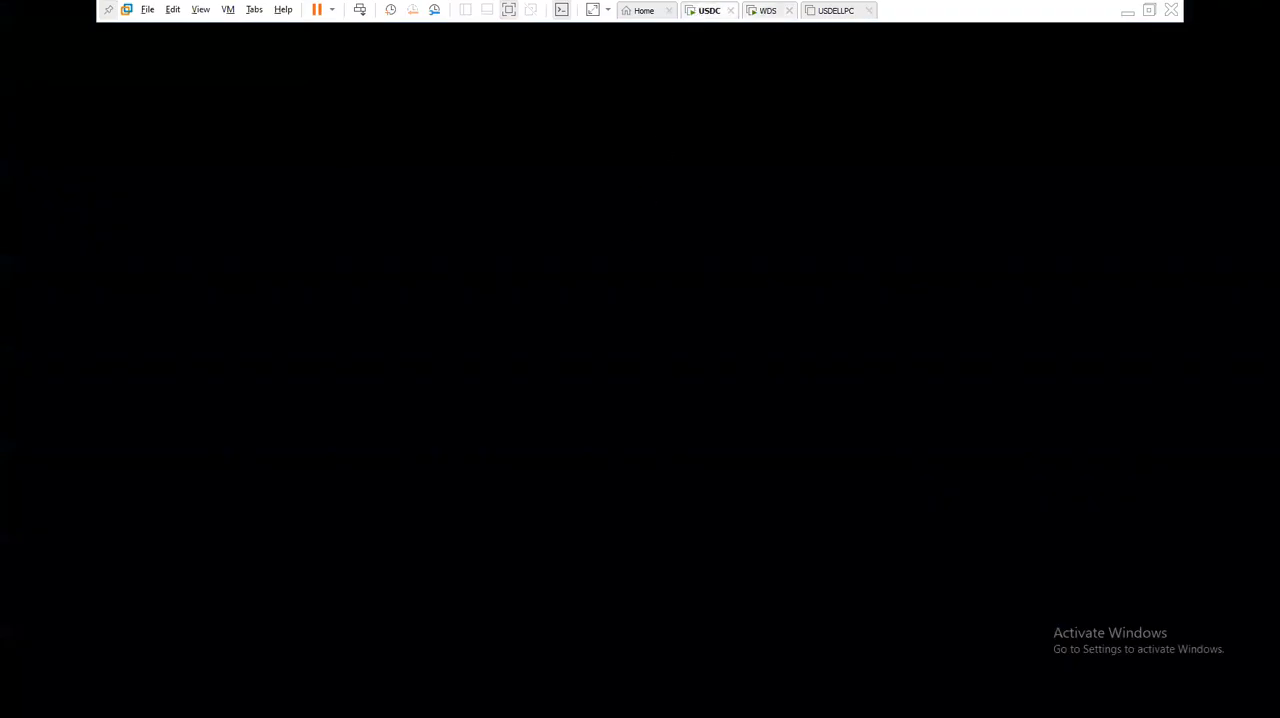
{"action": "key", "text": "ctrl+alt+Insert"}
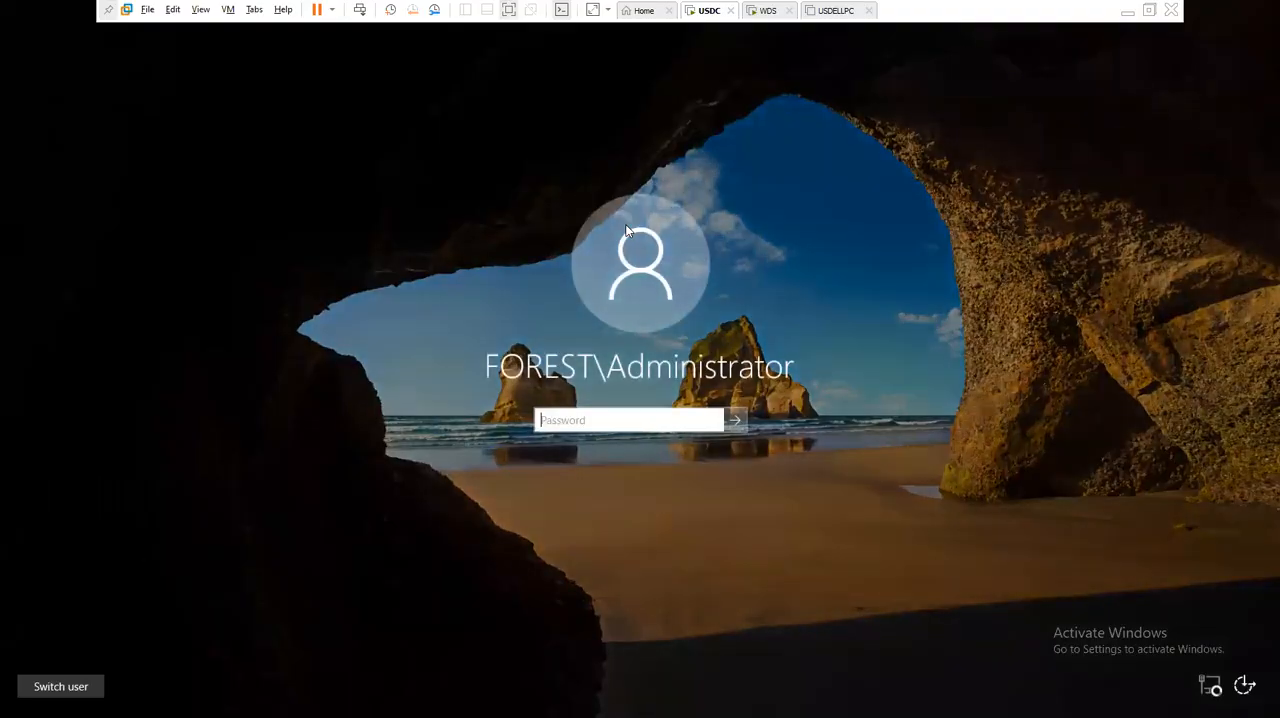
{"action": "type", "text": "********"}
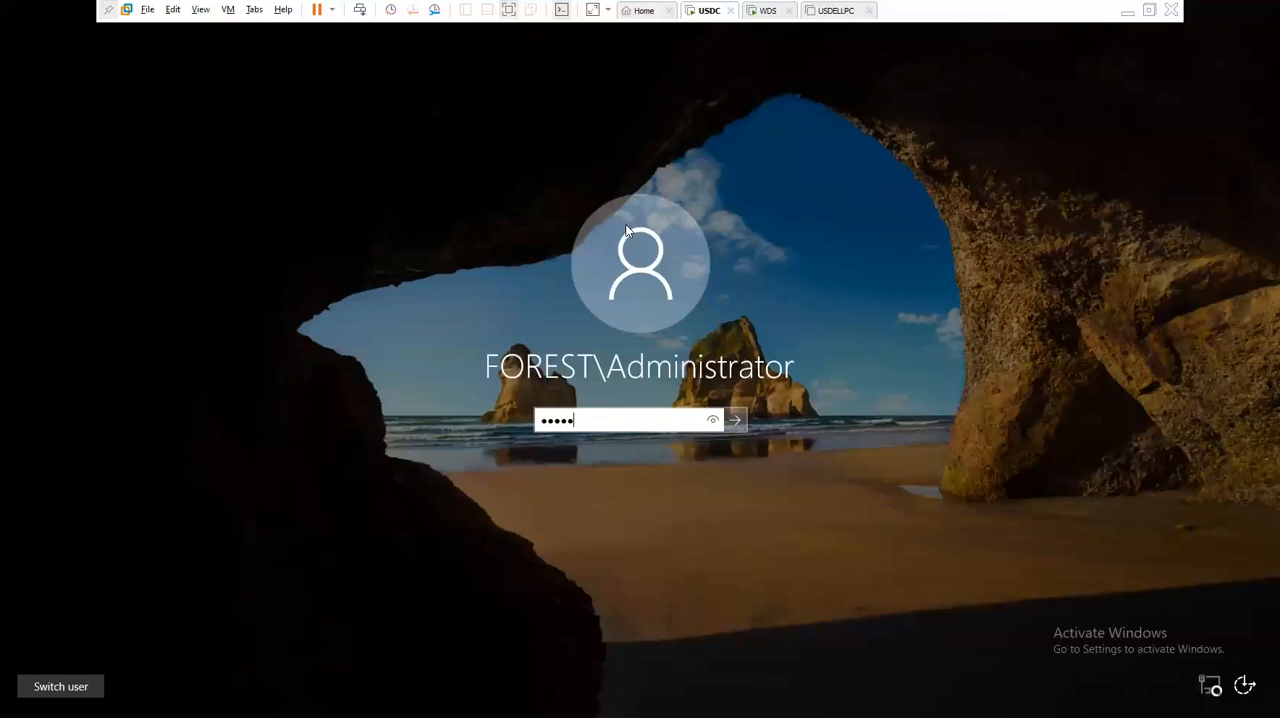
{"action": "key", "text": "Return"}
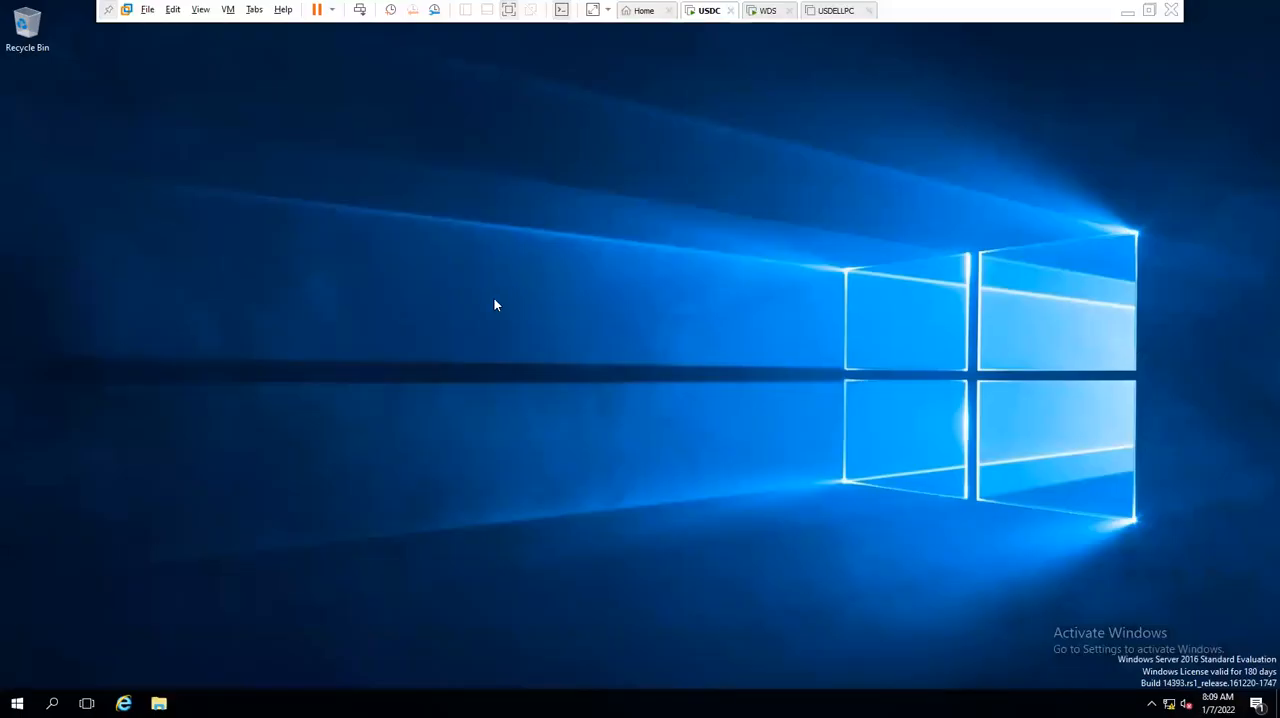
- Shut down the USDC server with the Other (Planned) reason and a comment
{"action": "key", "text": "alt+F4"}
{"action": "key", "text": "Down"}
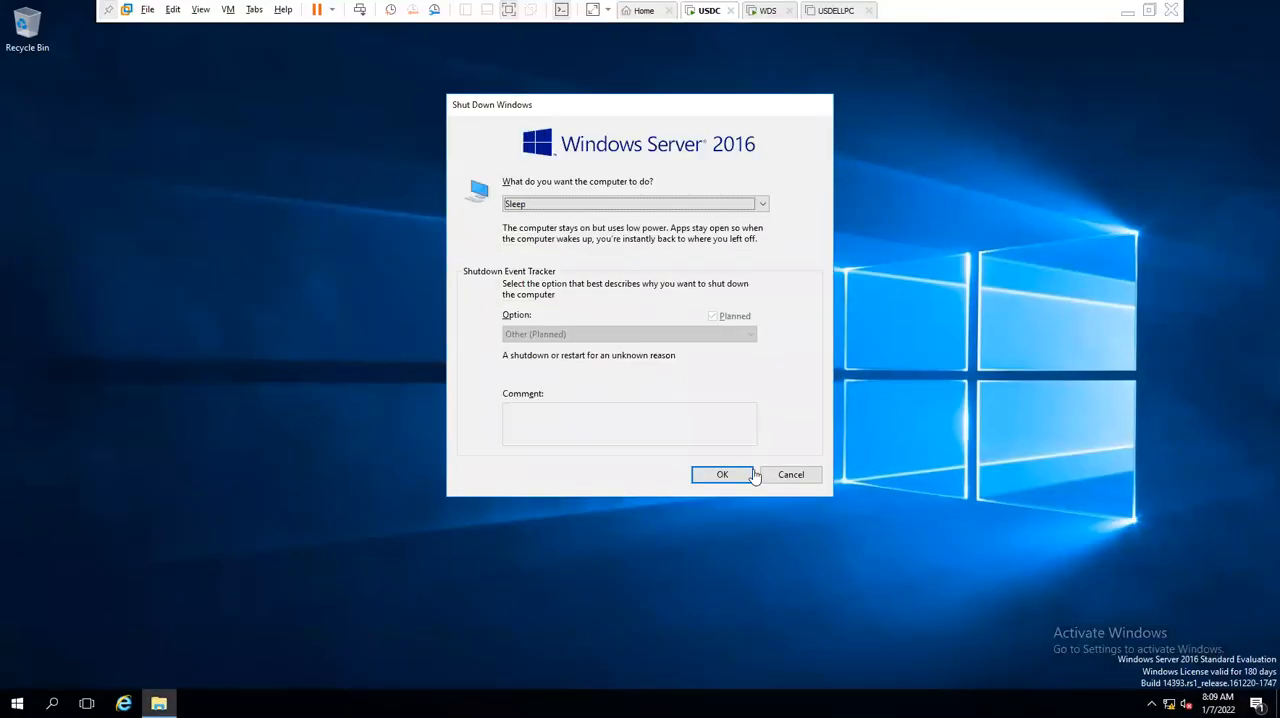
{"action": "left_click", "coordinate": [655, 205]}
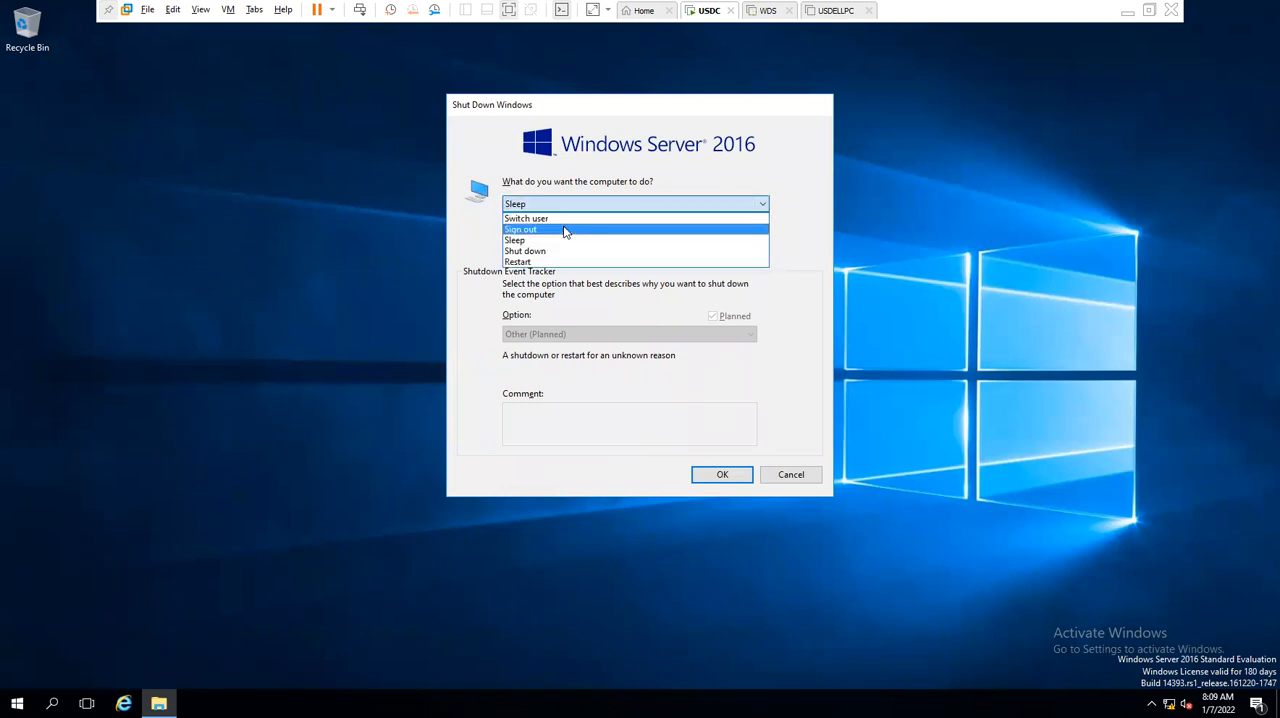
{"action": "left_click", "coordinate": [545, 251]}
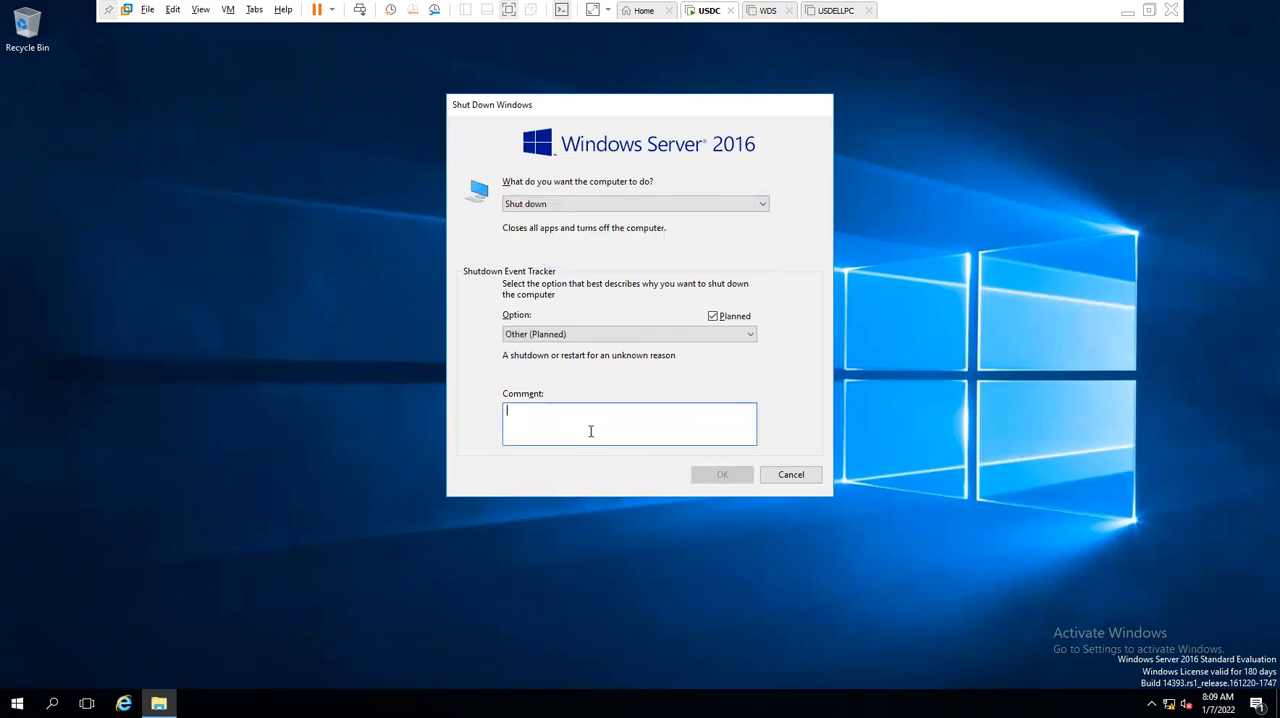
{"action": "key", "text": "Return"}
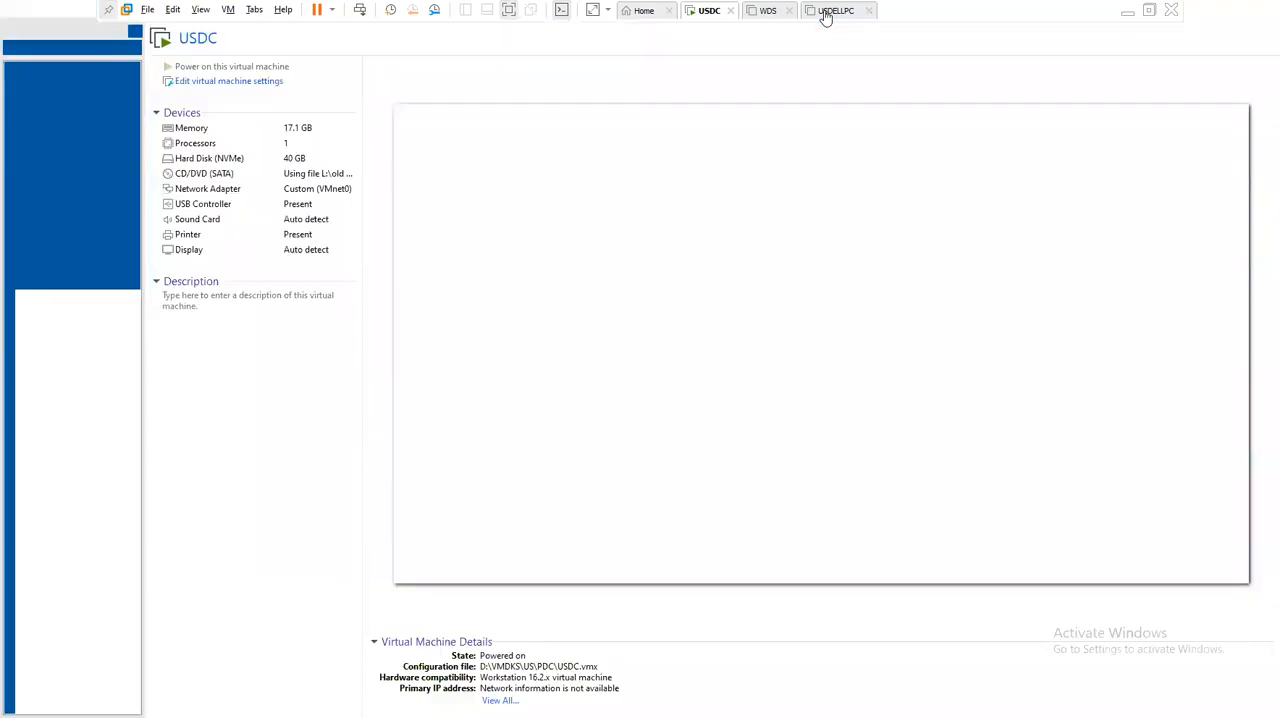
- Check the state of the three virtual machines and close the USDELLPC tab
{"action": "left_click", "coordinate": [838, 10]}
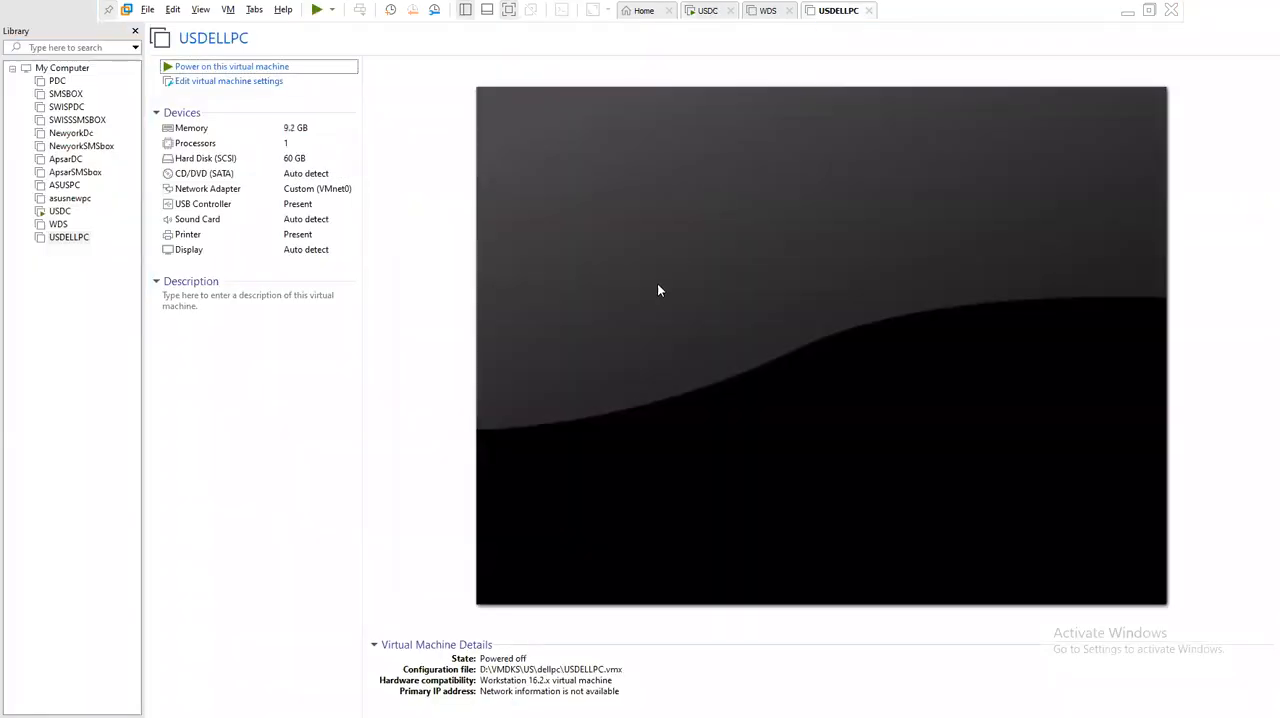
{"action": "left_click", "coordinate": [768, 13]}
{"action": "left_click", "coordinate": [710, 16]}
{"action": "left_click", "coordinate": [820, 12]}
{"action": "left_click", "coordinate": [869, 10]}
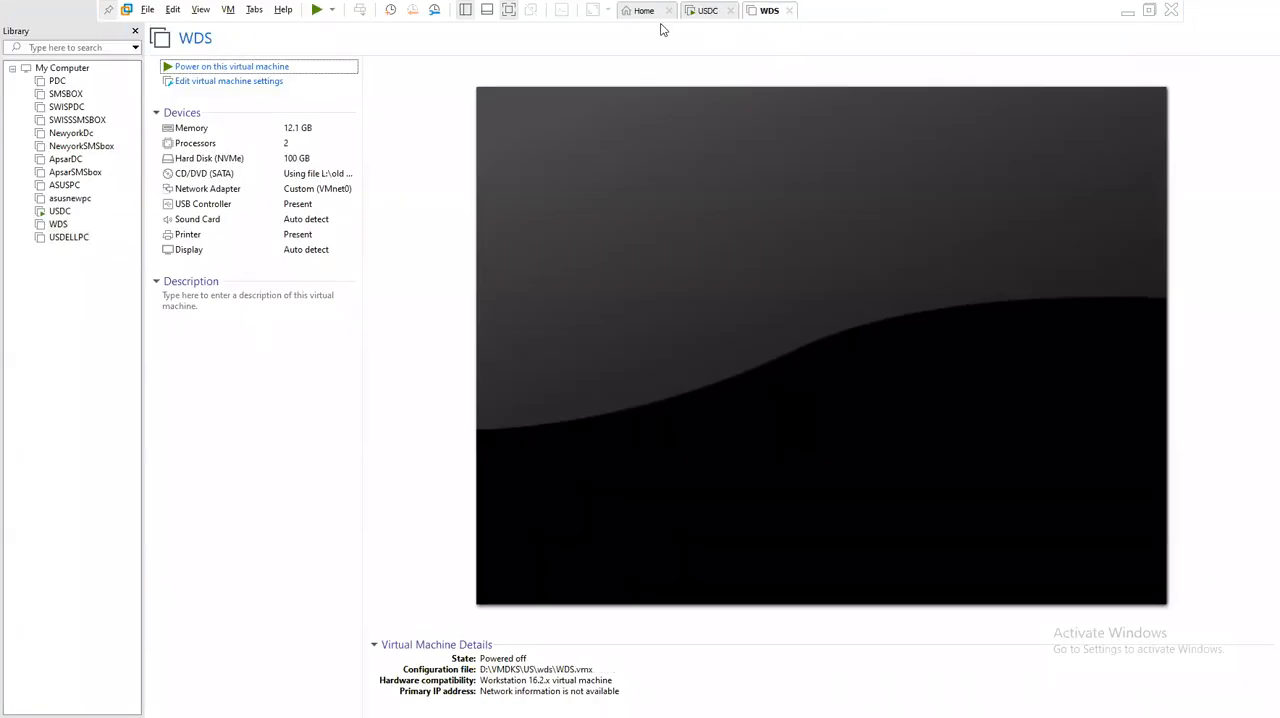
- Remove the USDELLPC virtual machine from the Workstation library
{"action": "left_click", "coordinate": [645, 12]}
{"action": "right_click", "coordinate": [62, 240]}
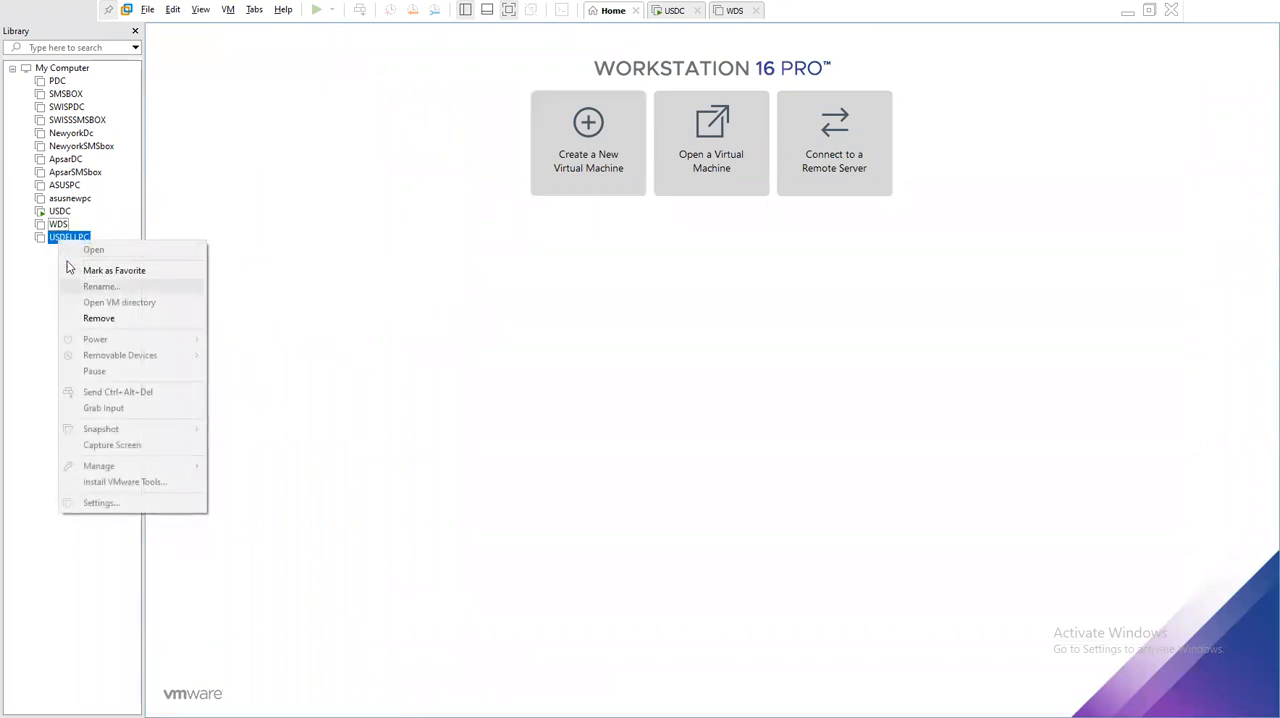
{"action": "left_click", "coordinate": [99, 318]}
{"action": "left_click", "coordinate": [655, 388]}
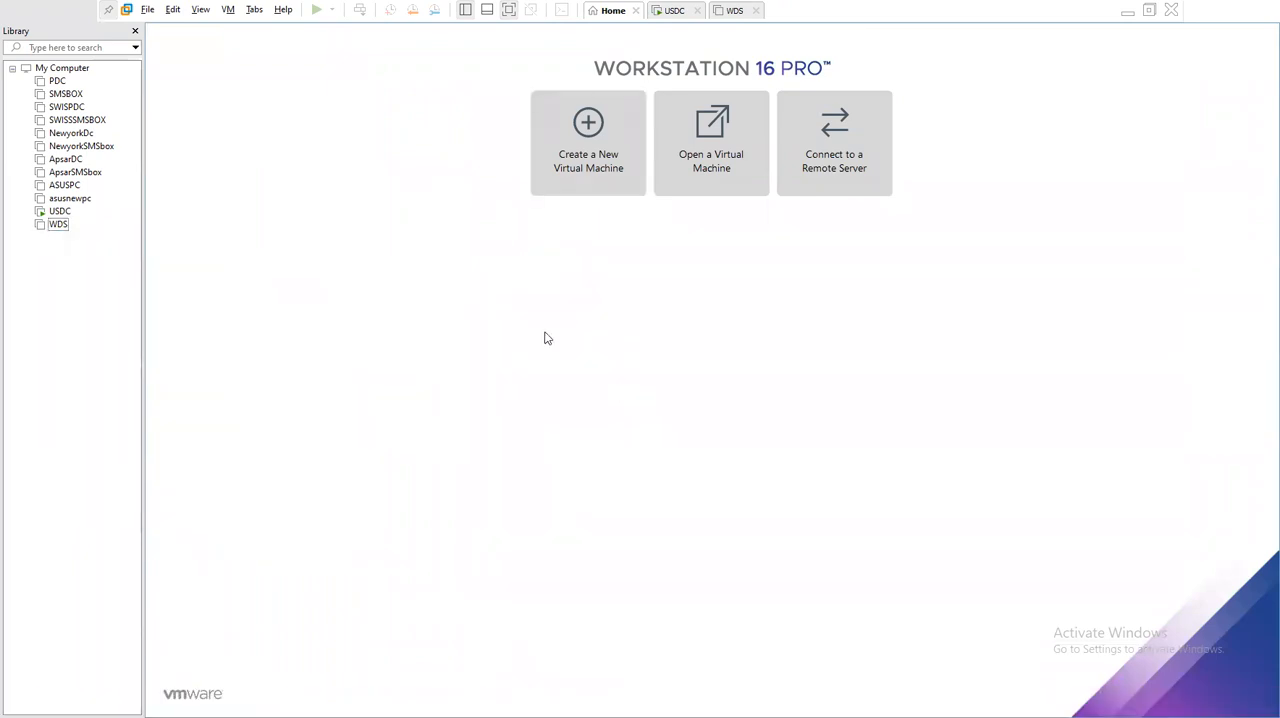
- Minimize the virtual machine window and close the CLASS NOTES file in Notepad, saving its changes
{"action": "left_click", "coordinate": [1127, 10]}
{"action": "key", "text": "alt+F4"}
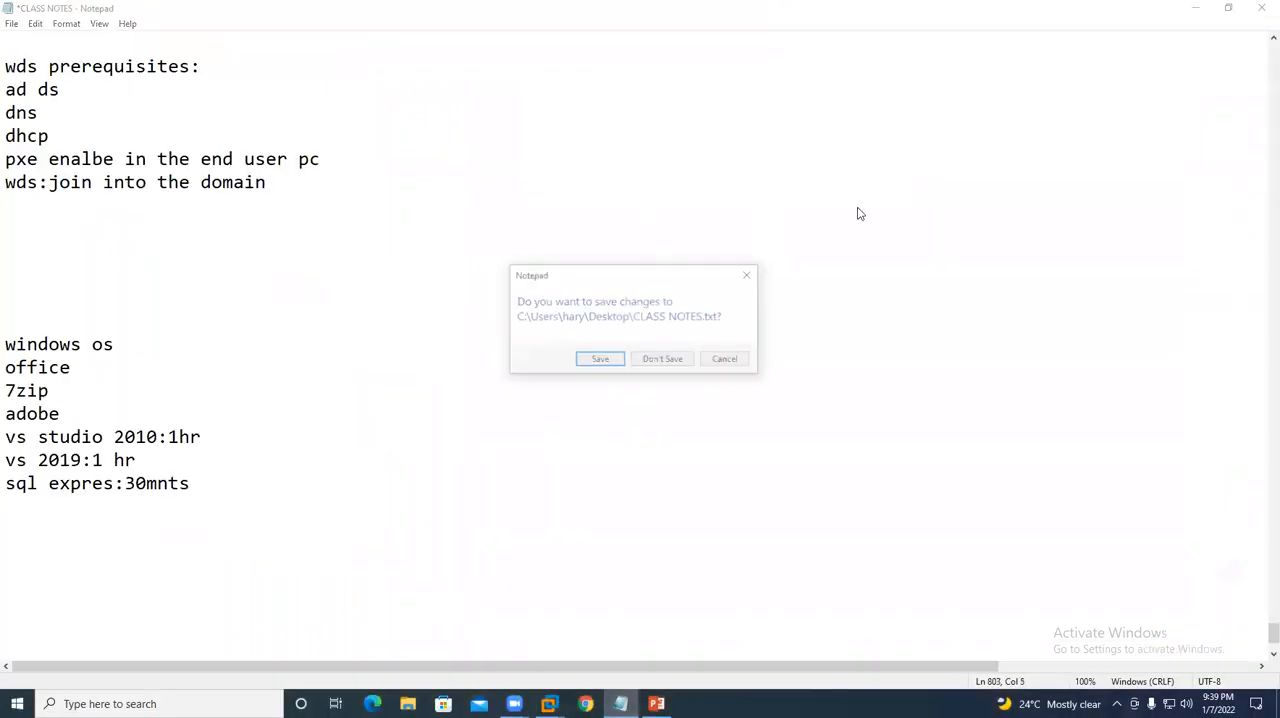
{"action": "left_click", "coordinate": [603, 361]}
- Permanently delete the dellpc folder from D:\VMDKS\US in File Explorer and close the window
{"action": "left_click", "coordinate": [409, 703]}
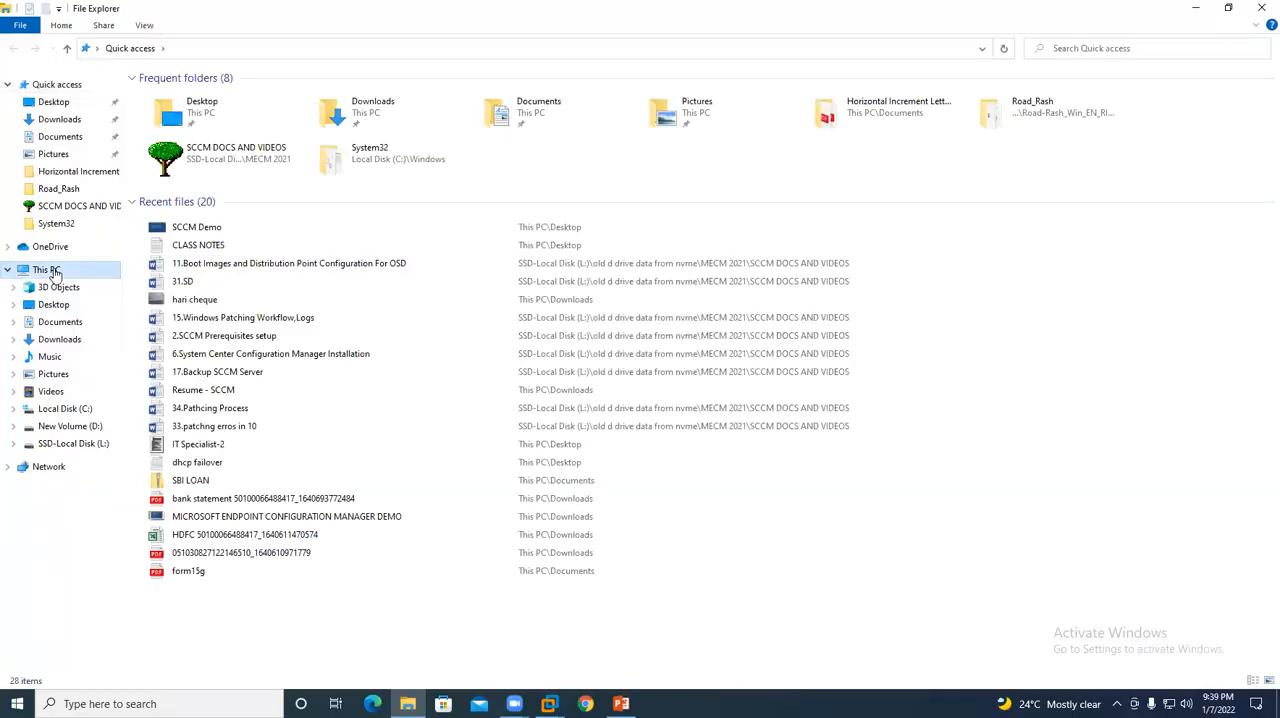
{"action": "left_click", "coordinate": [47, 270]}
{"action": "double_click", "coordinate": [369, 300]}
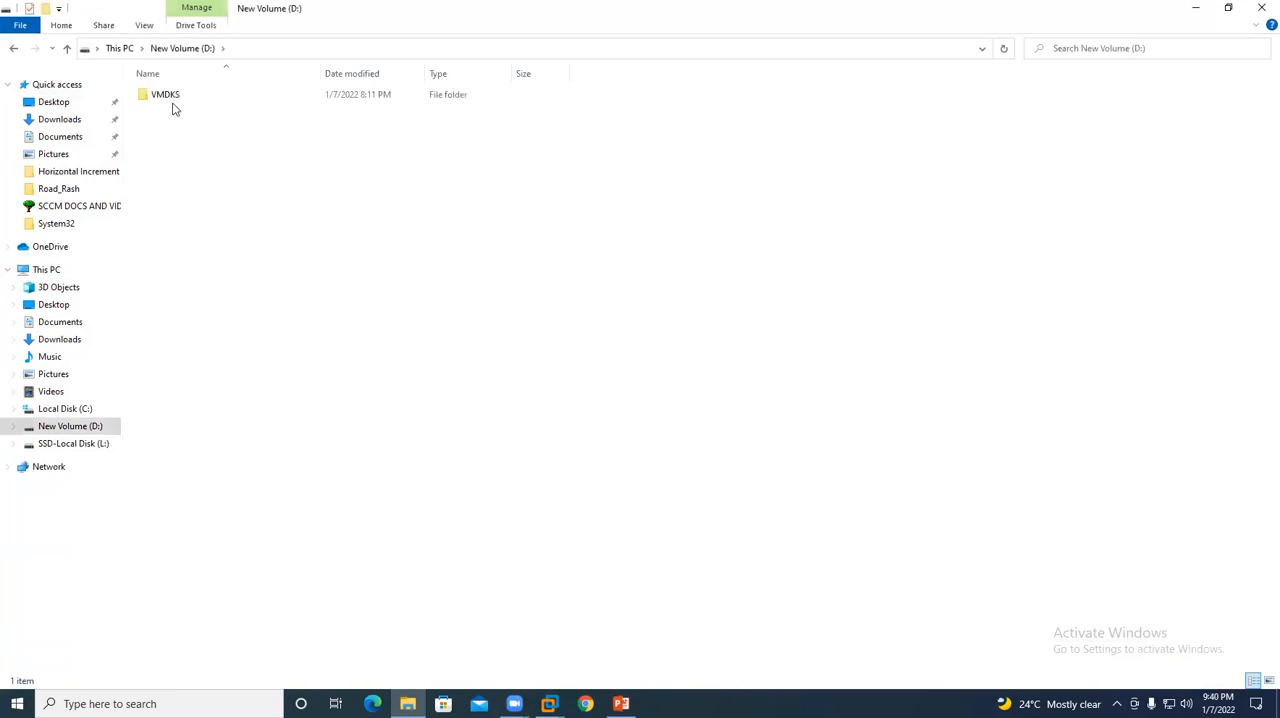
{"action": "double_click", "coordinate": [172, 100]}
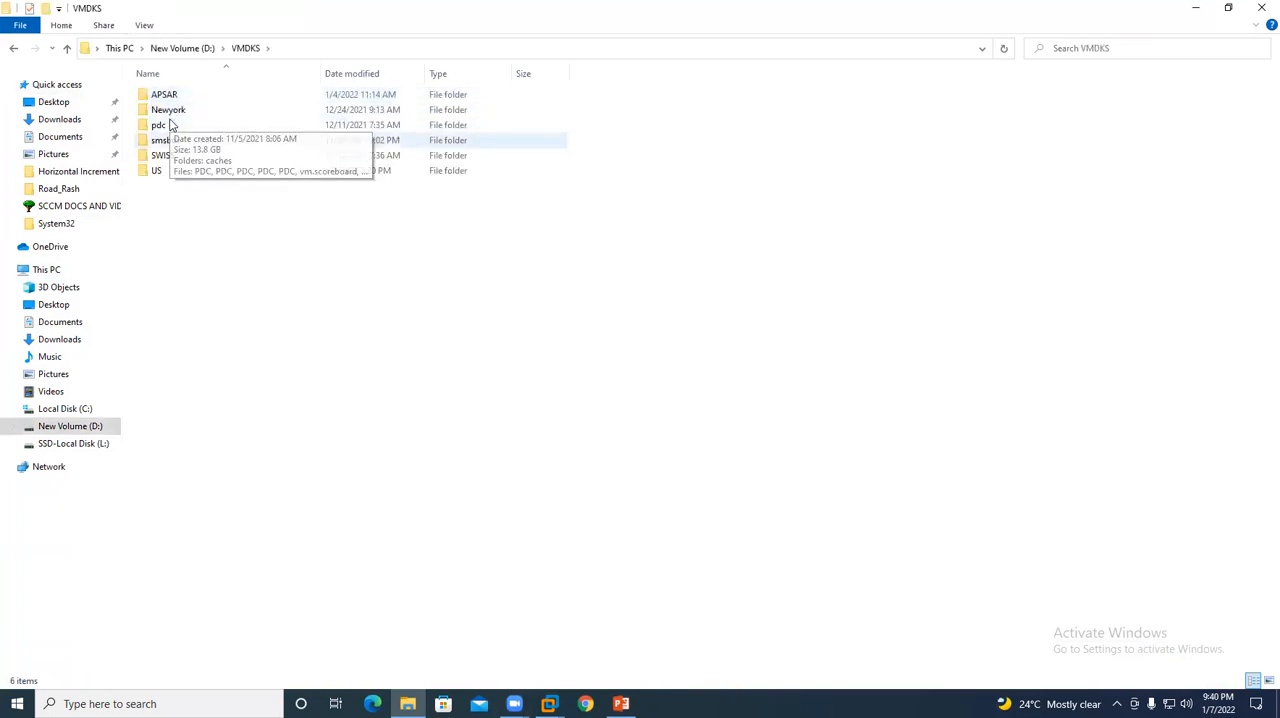
{"action": "key", "text": "Return"}
{"action": "left_click", "coordinate": [180, 101]}
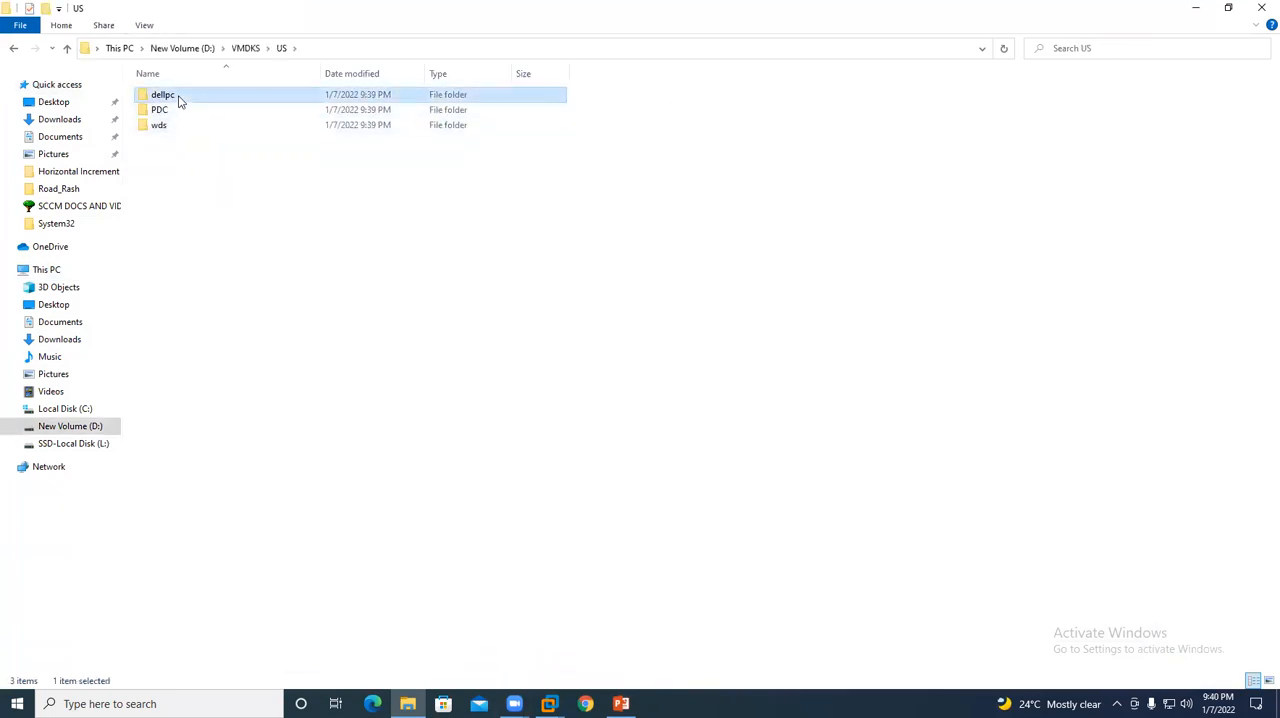
{"action": "key", "text": "shift+Delete"}
{"action": "key", "text": "Return"}
{"action": "right_click", "coordinate": [849, 128]}
{"action": "left_click", "coordinate": [880, 181]}
{"action": "left_click", "coordinate": [1262, 8]}
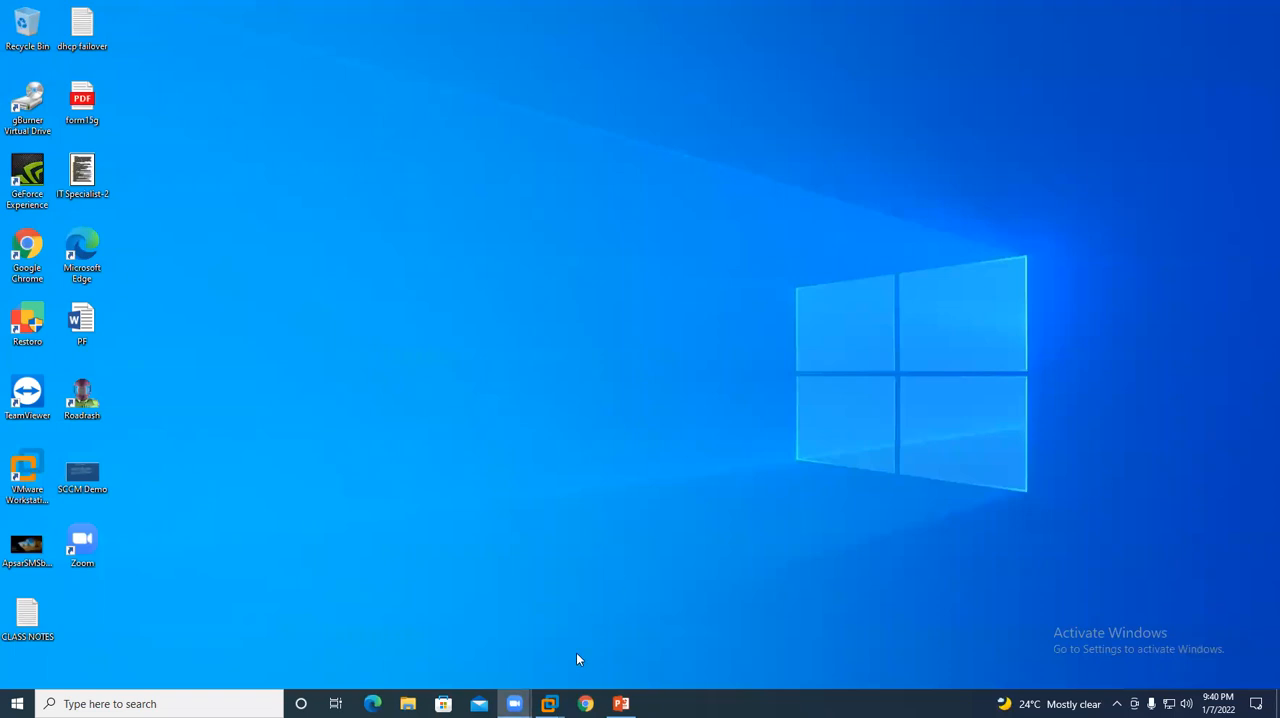
- Reopen the CLASS NOTES file, look through the port number notes and minimize it
{"action": "double_click", "coordinate": [22, 610]}
{"action": "scroll", "coordinate": [878, 464], "scroll_direction": "down", "scroll_amount": 10}
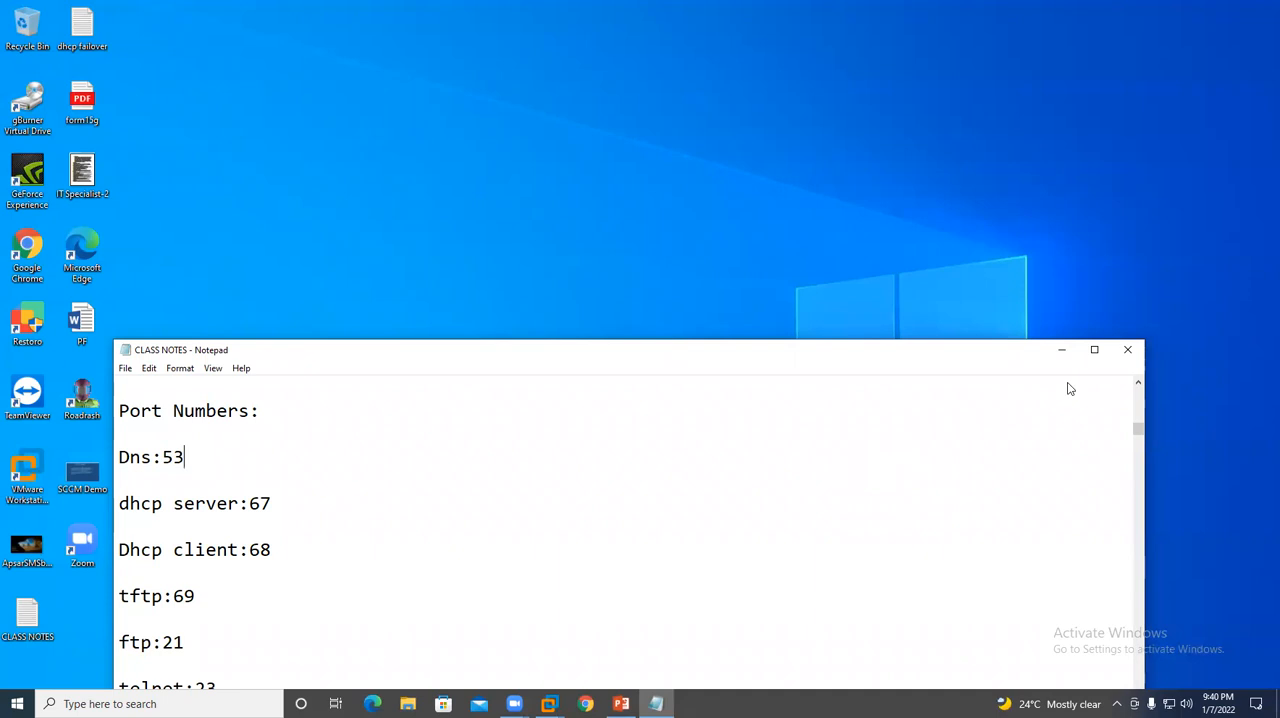
{"action": "left_click", "coordinate": [1061, 350]}
- Switch back to VMware Workstation, close the virtual machine tabs, exit the program and refresh the desktop
{"action": "mouse_move", "coordinate": [552, 703]}
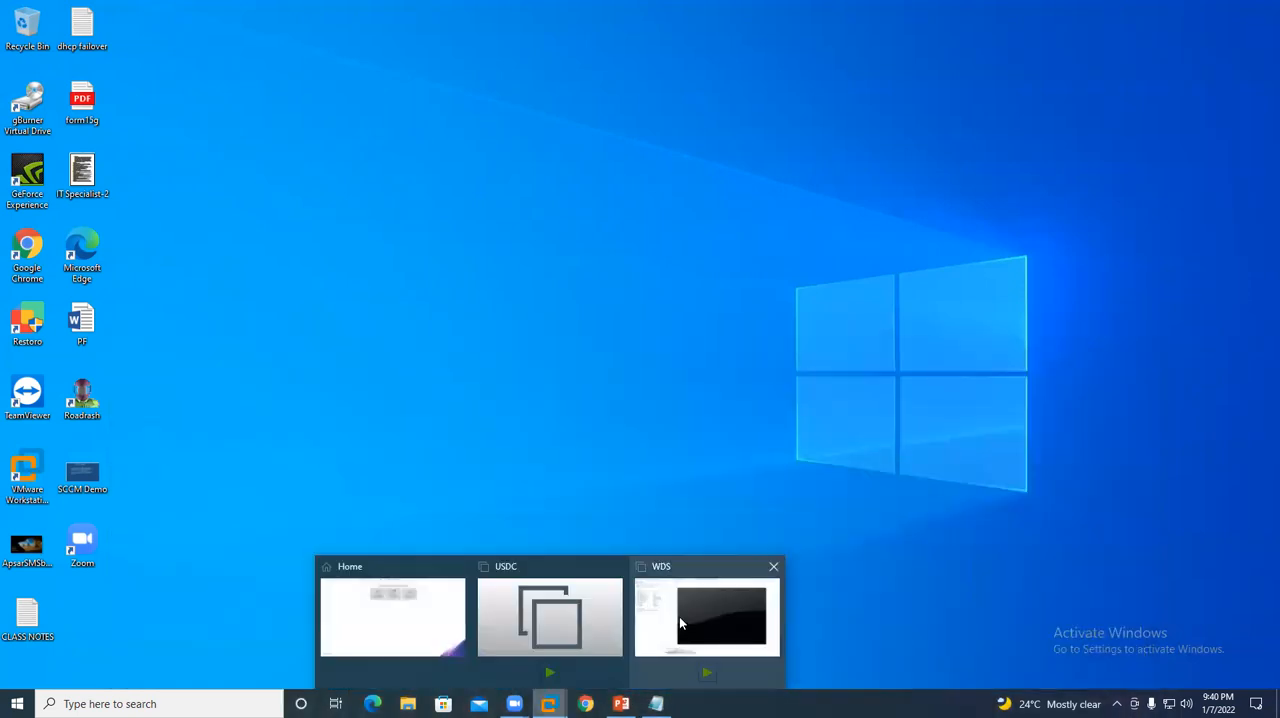
{"action": "left_click", "coordinate": [680, 615]}
{"action": "left_click", "coordinate": [712, 12]}
{"action": "left_click", "coordinate": [755, 14]}
{"action": "left_click", "coordinate": [1171, 12]}
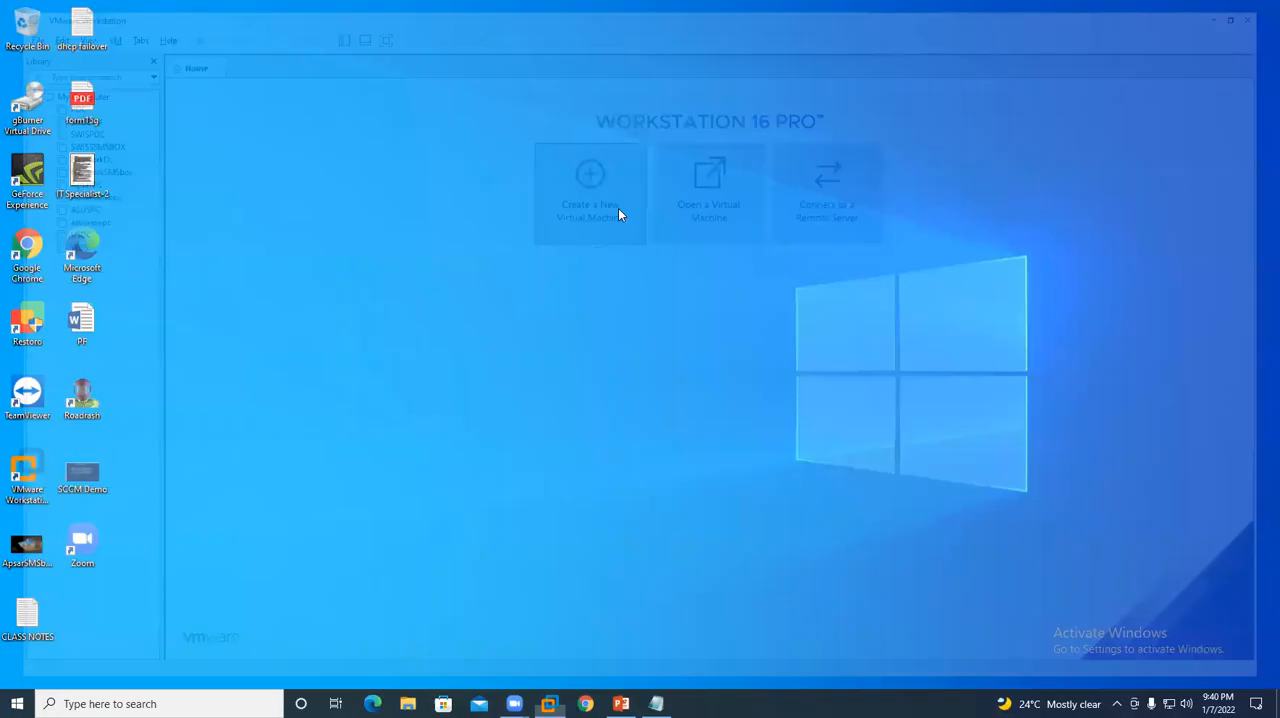
{"action": "right_click", "coordinate": [548, 219]}
{"action": "left_click", "coordinate": [564, 258]}
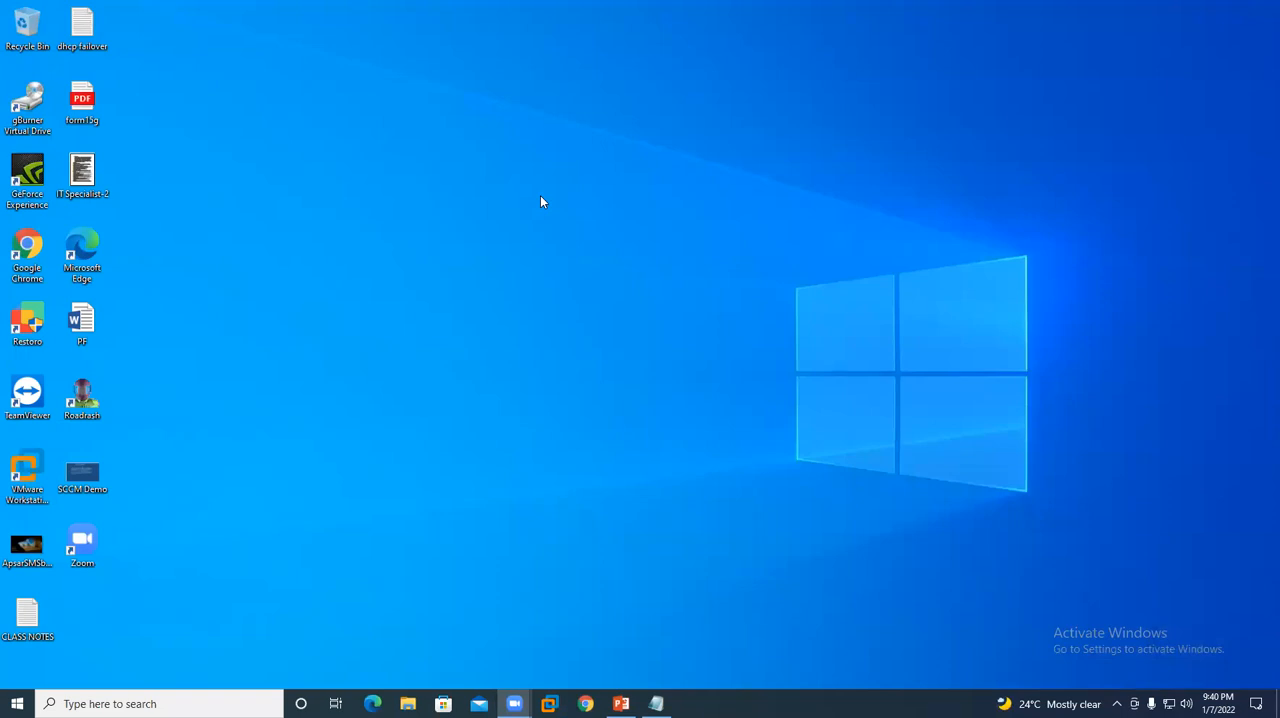
- Restore the CLASS NOTES window and close it
{"action": "left_click", "coordinate": [656, 703]}
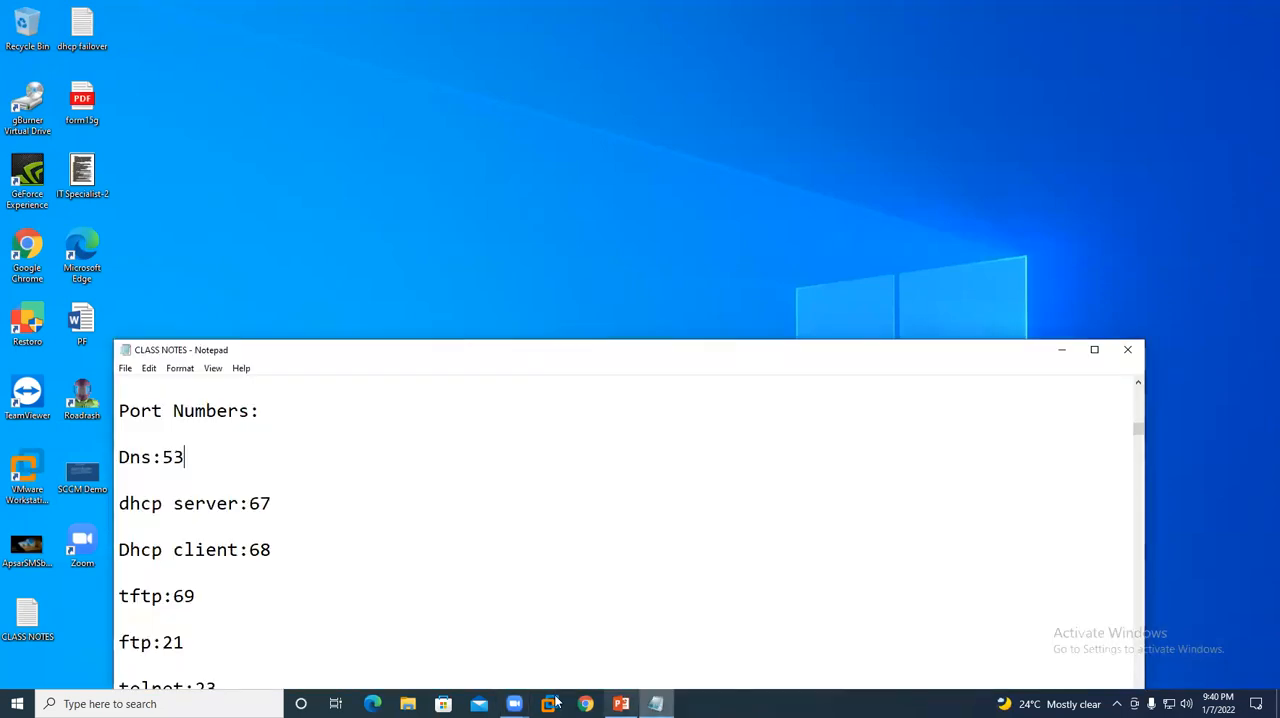
{"action": "left_click", "coordinate": [1122, 348]}
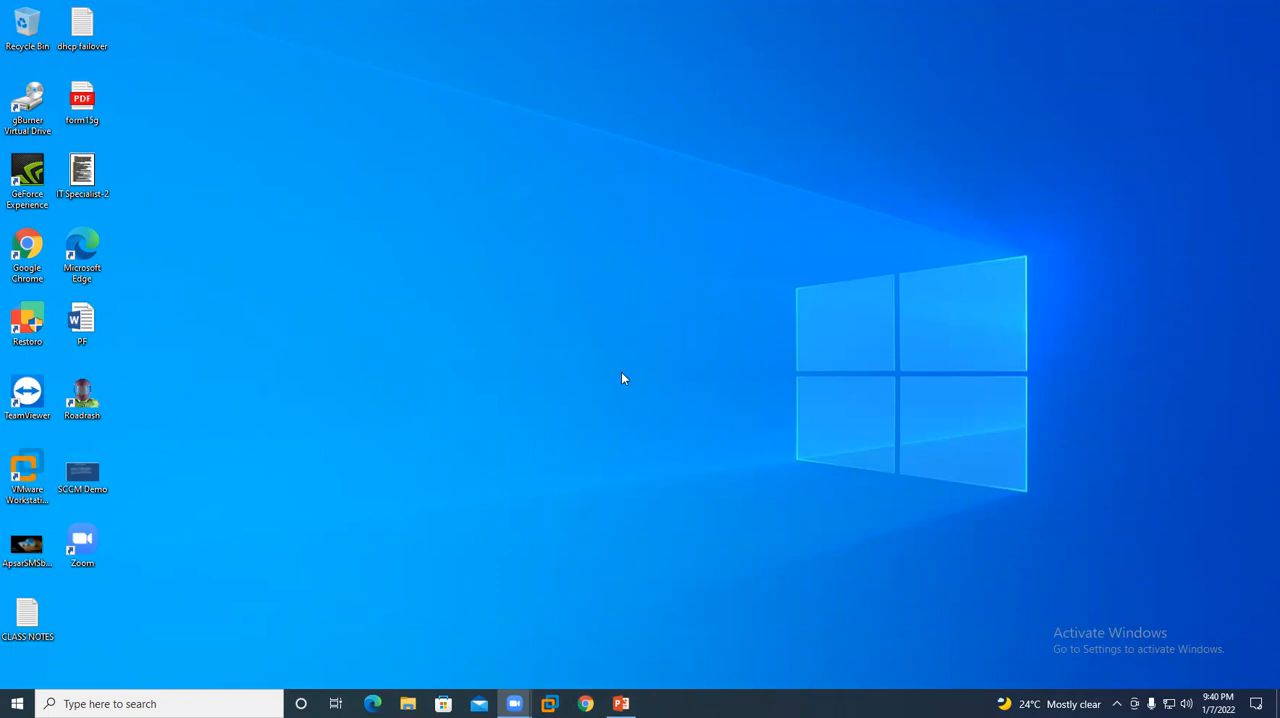
- Switch to the SCCM Demo presentation in PowerPoint, highlight the contact person line on the last slide, and minimize the window
{"action": "left_click", "coordinate": [621, 703]}
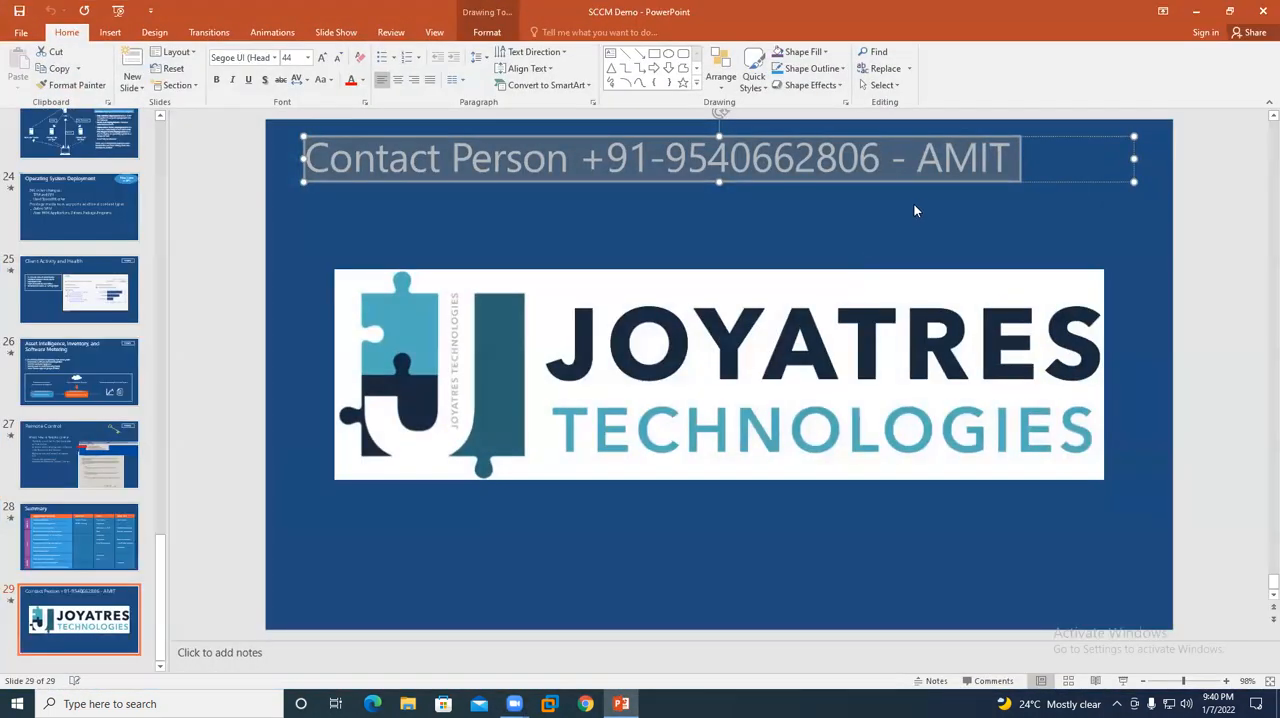
{"action": "left_click", "coordinate": [914, 210]}
{"action": "left_click_drag", "start_coordinate": [1008, 153], "coordinate": [336, 153]}
{"action": "left_click", "coordinate": [1196, 11]}
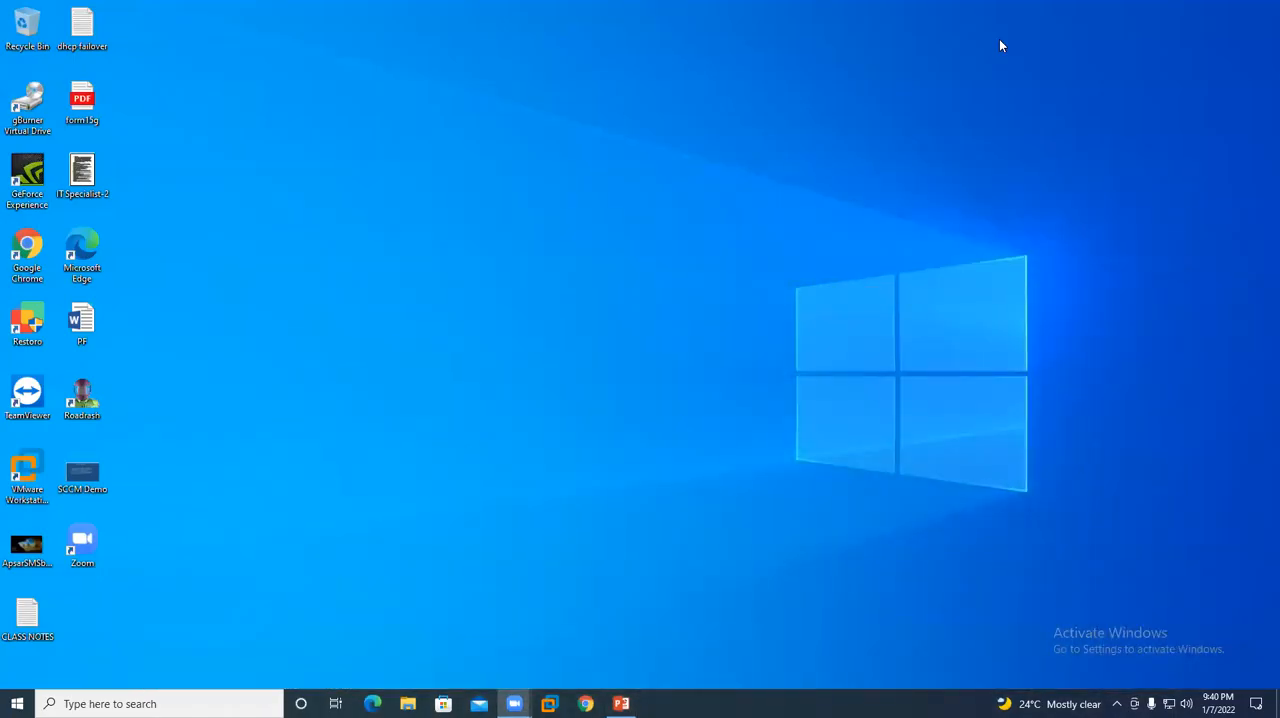